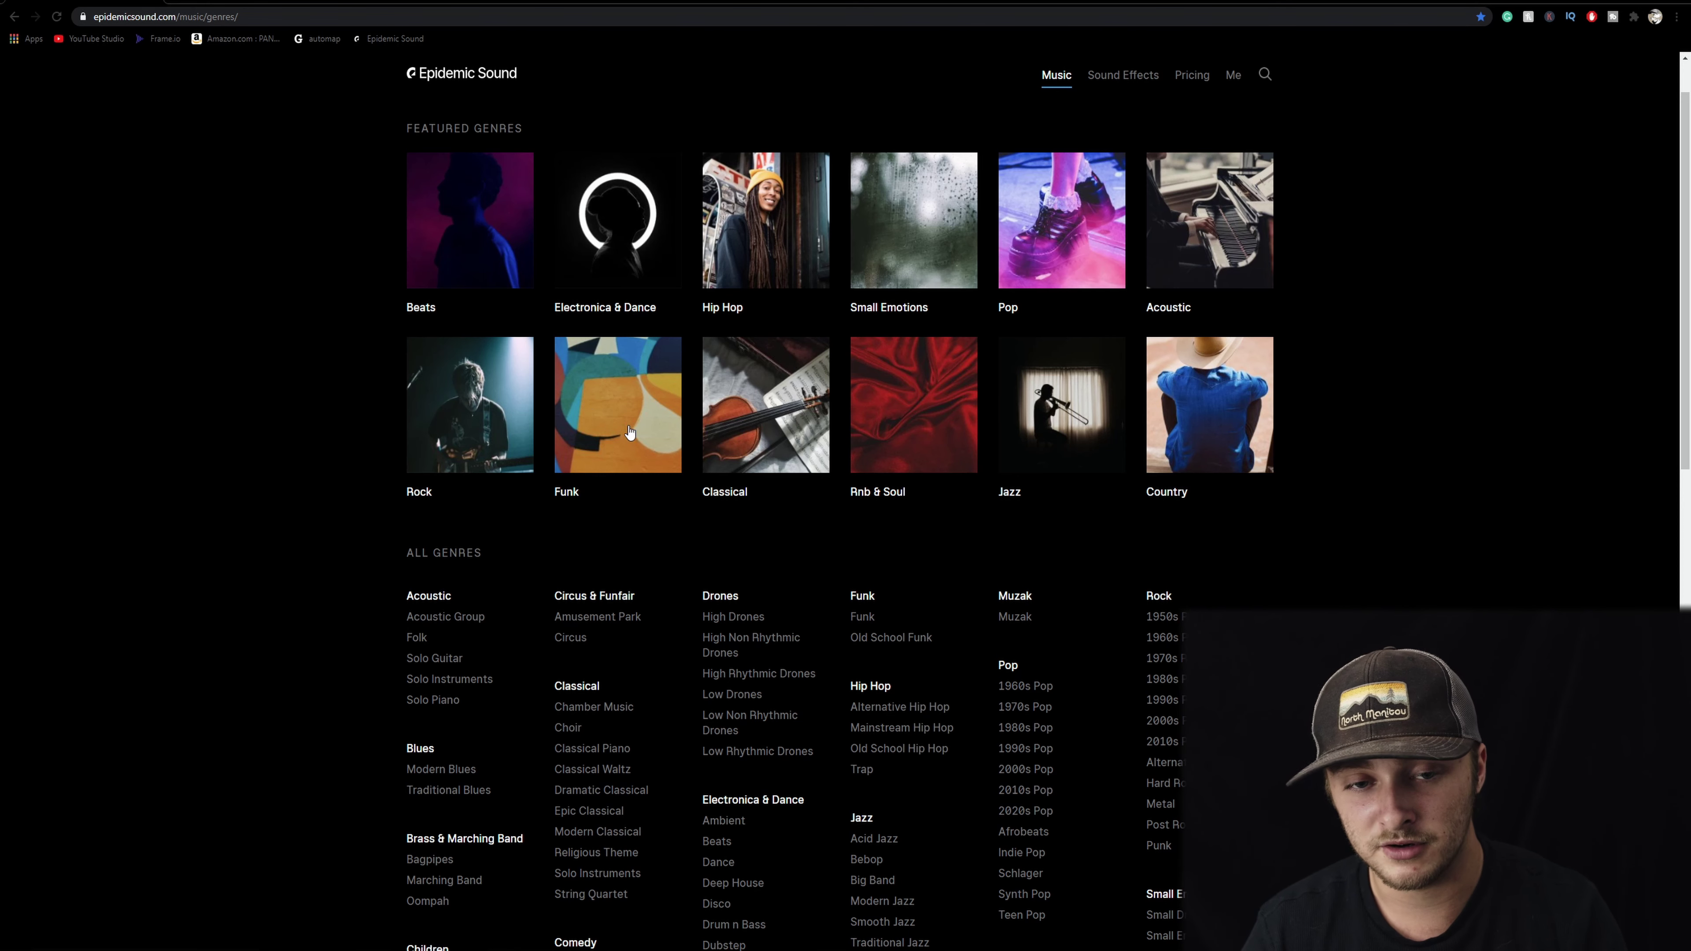
Open the Funk genre and filter its tracks to instrumentals with a tempo of 90-100 BPM.
left_click(632, 445)
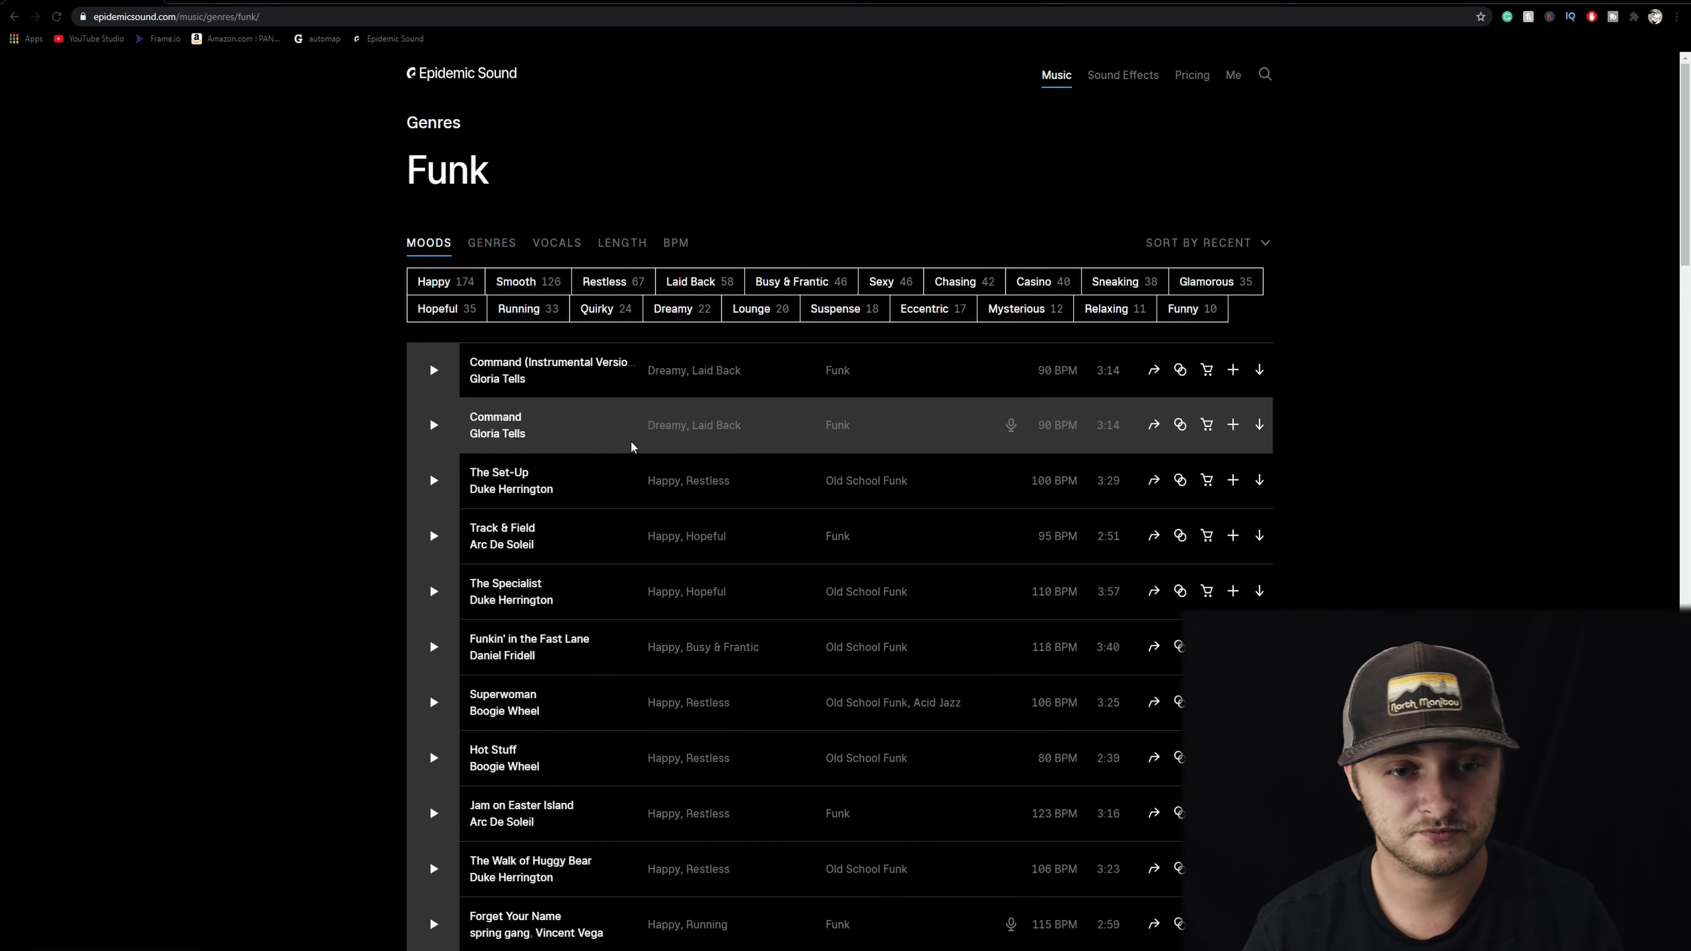
left_click(670, 249)
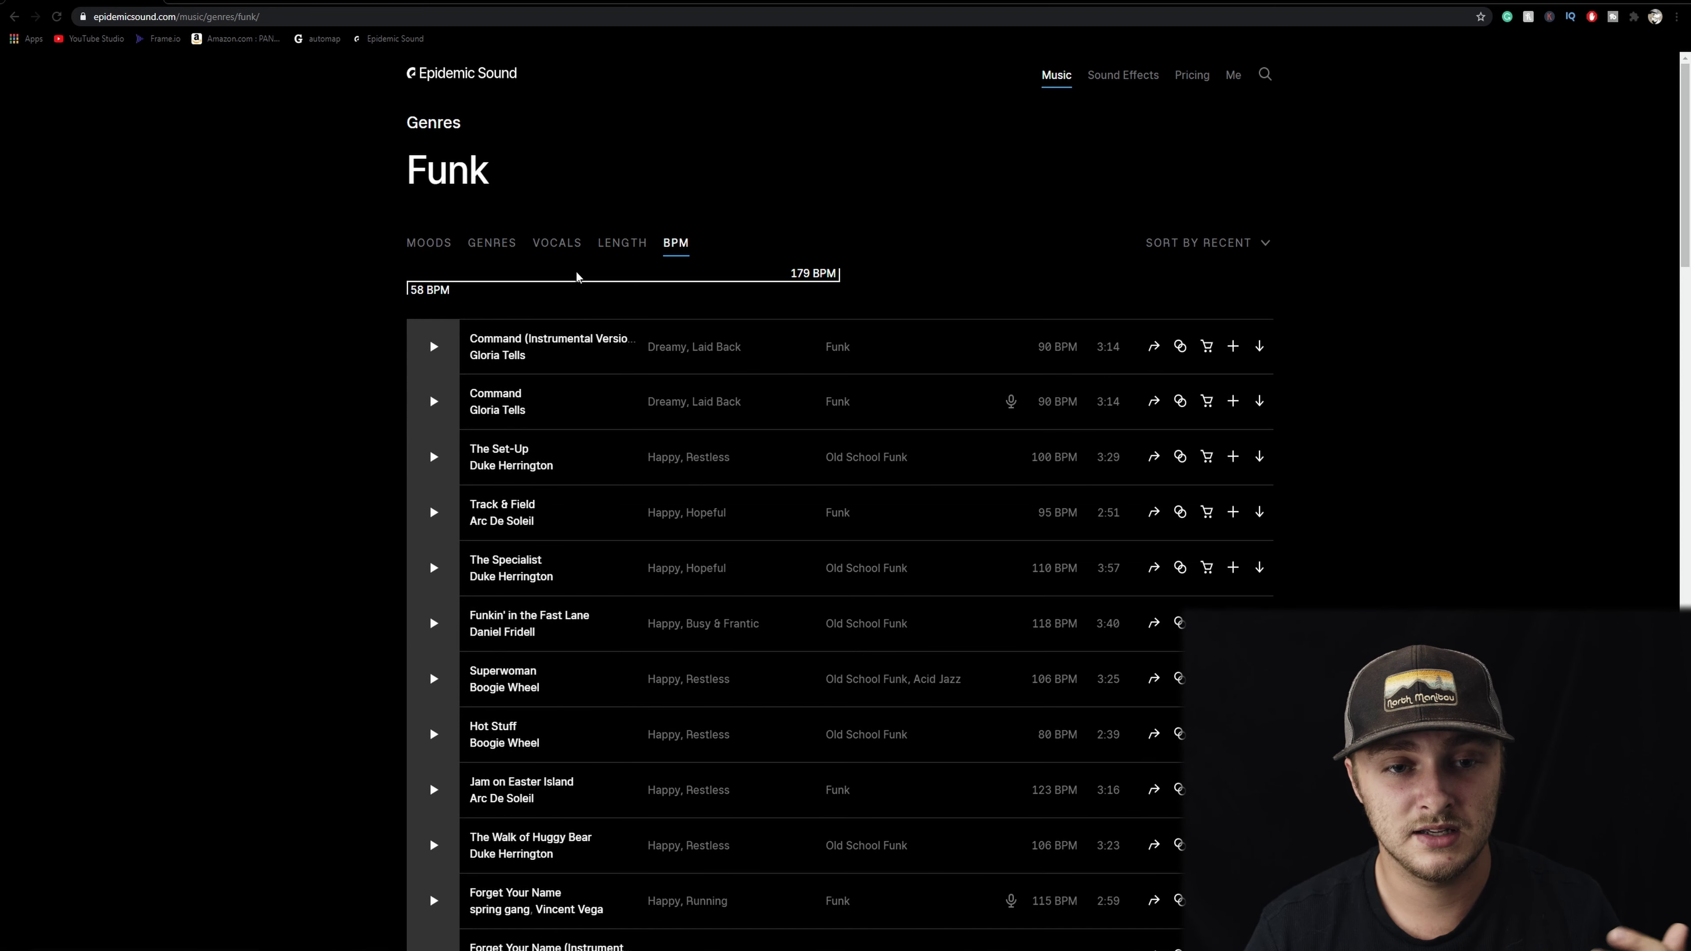
left_click_drag(416, 288, 520, 310)
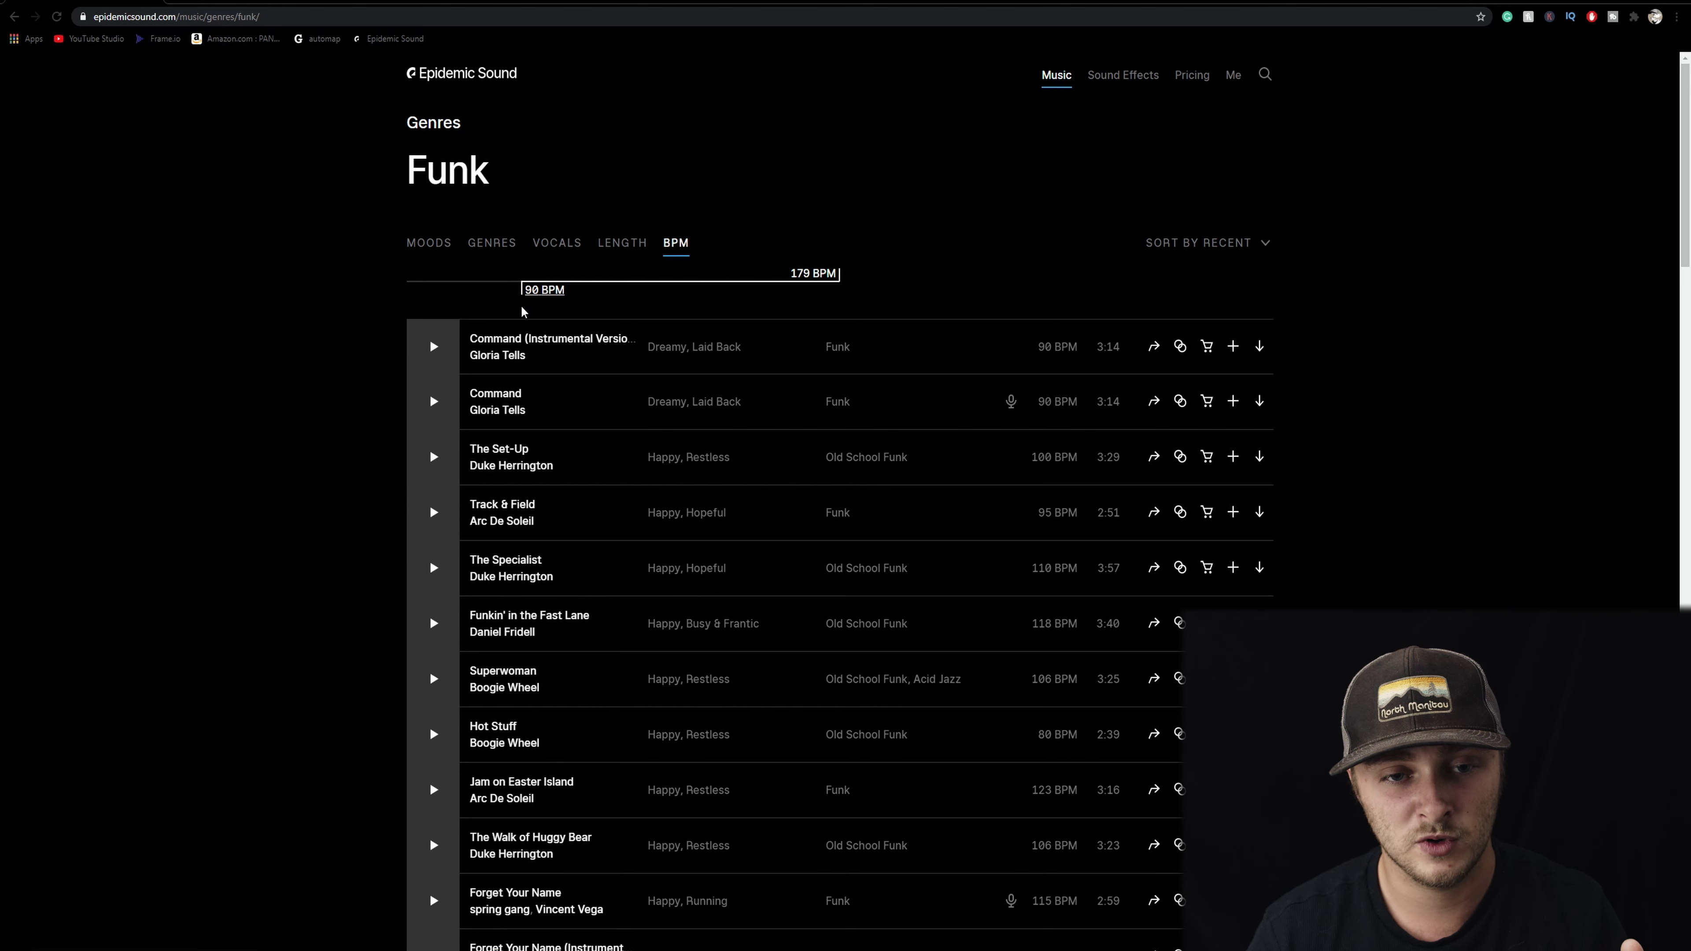
left_click_drag(841, 280, 558, 290)
left_click(556, 243)
left_click(509, 291)
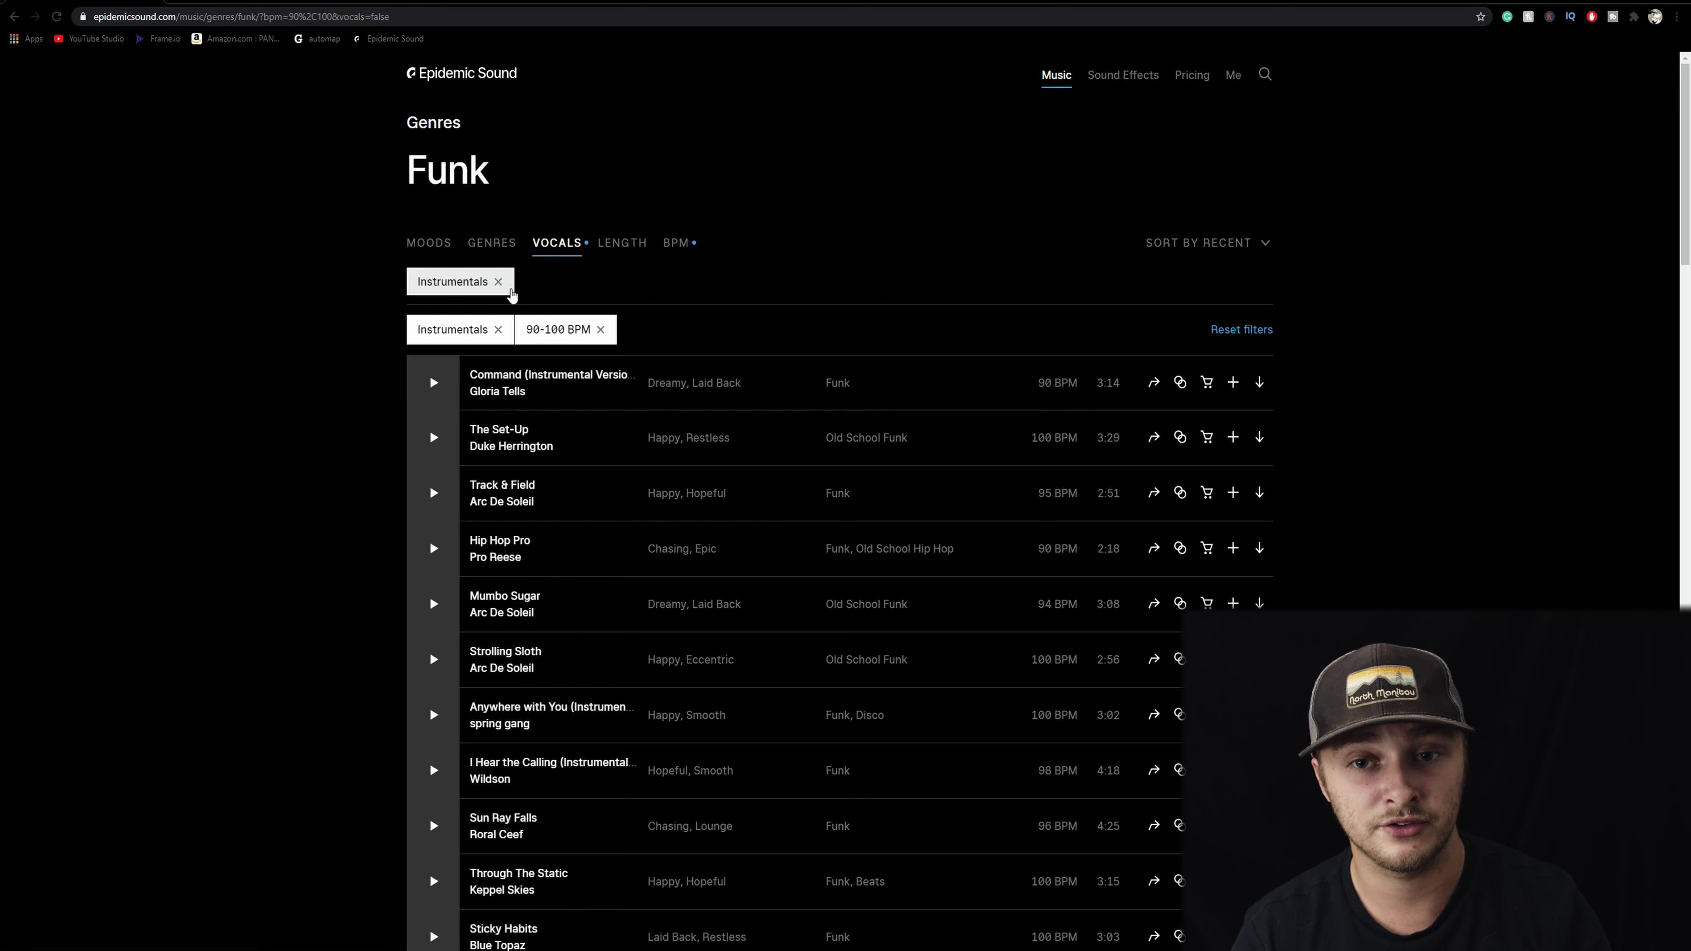
Preview the tracks Track & Field and Sun Ray Falls from the filtered Funk list.
left_click(432, 493)
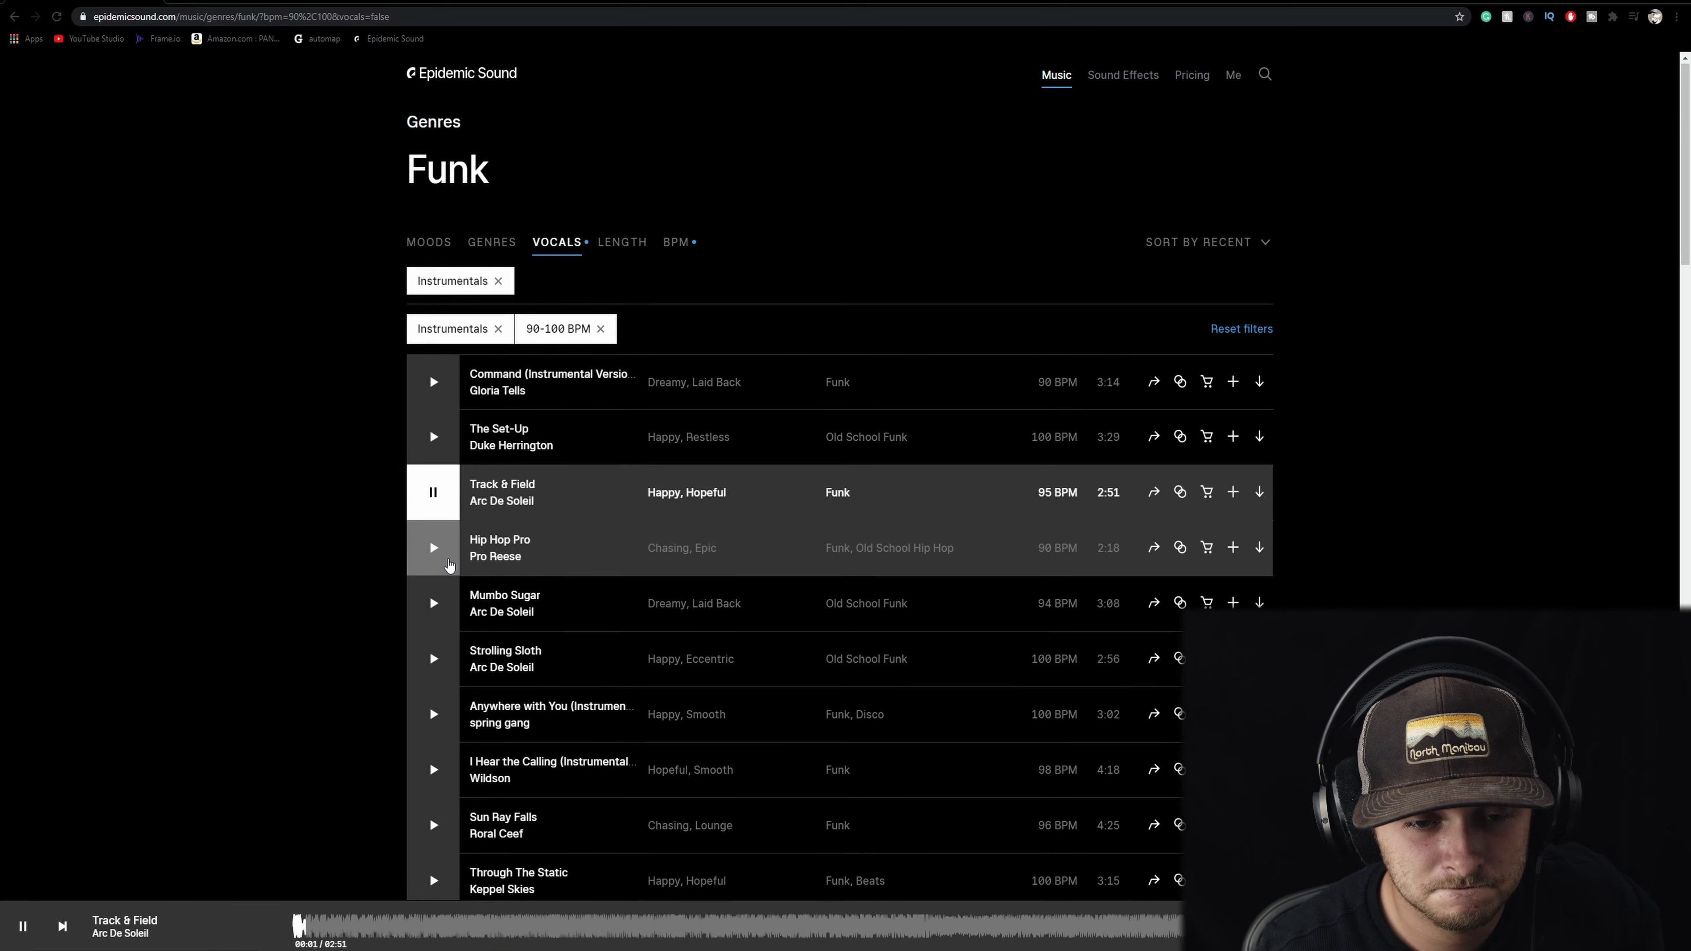
scroll(449, 564, "down", 4)
left_click(432, 548)
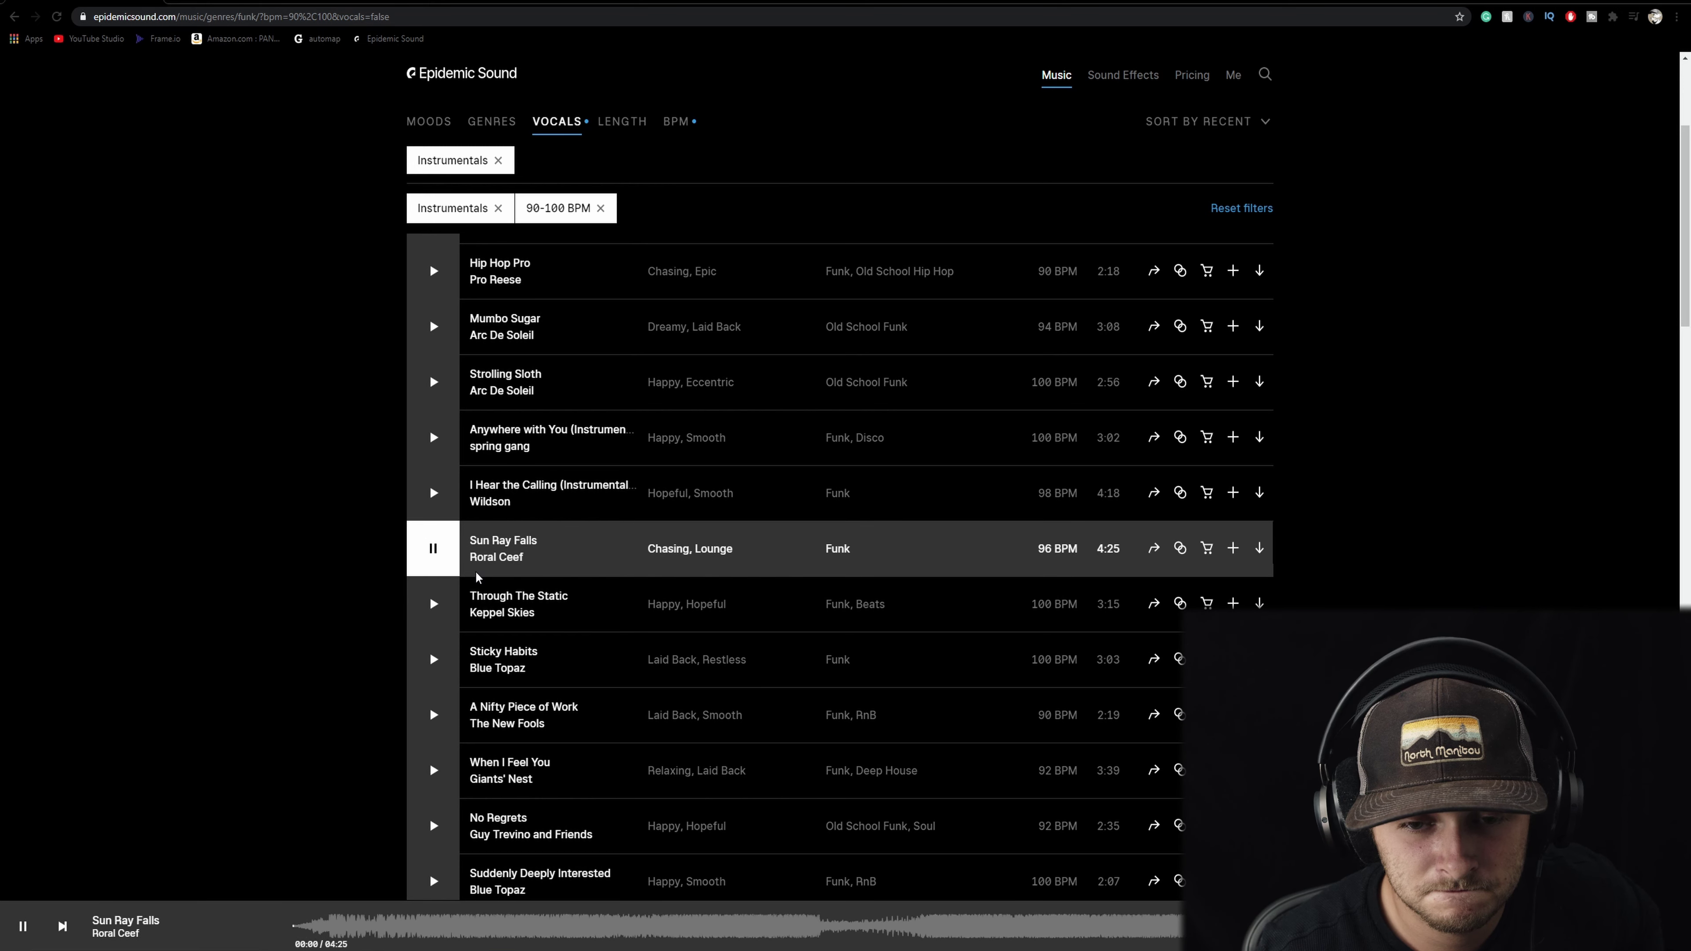
left_click(393, 929)
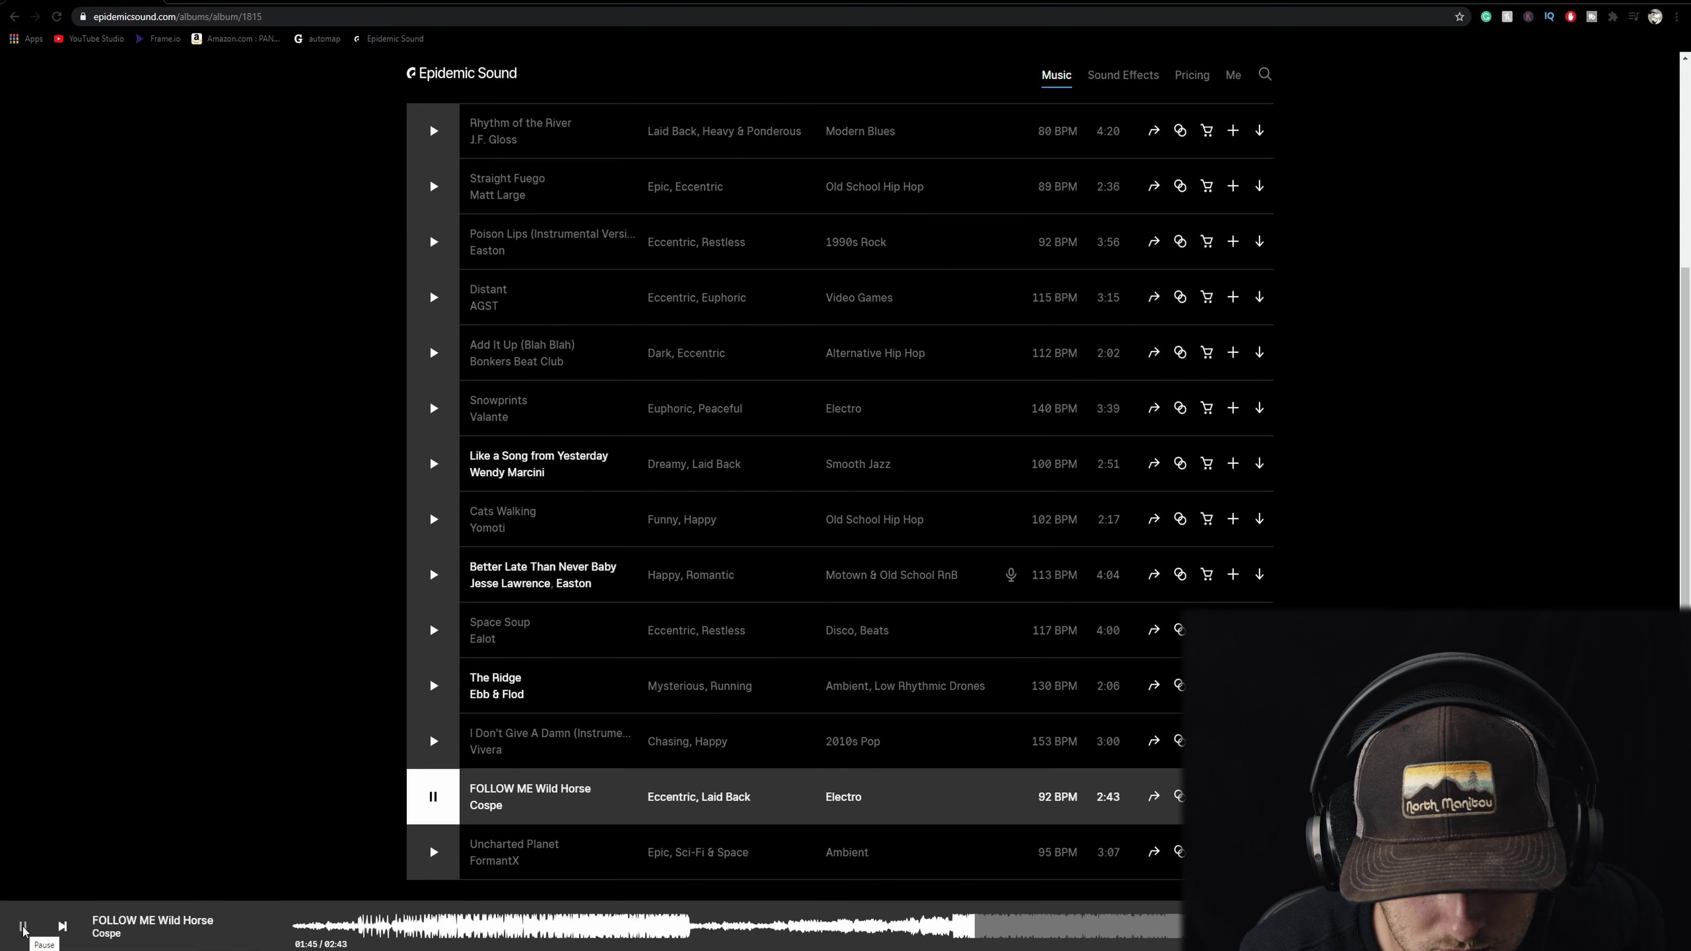
Audition the section of FOLLOW ME Wild Horse starting at about 01:40 and return to that point.
left_click(23, 927)
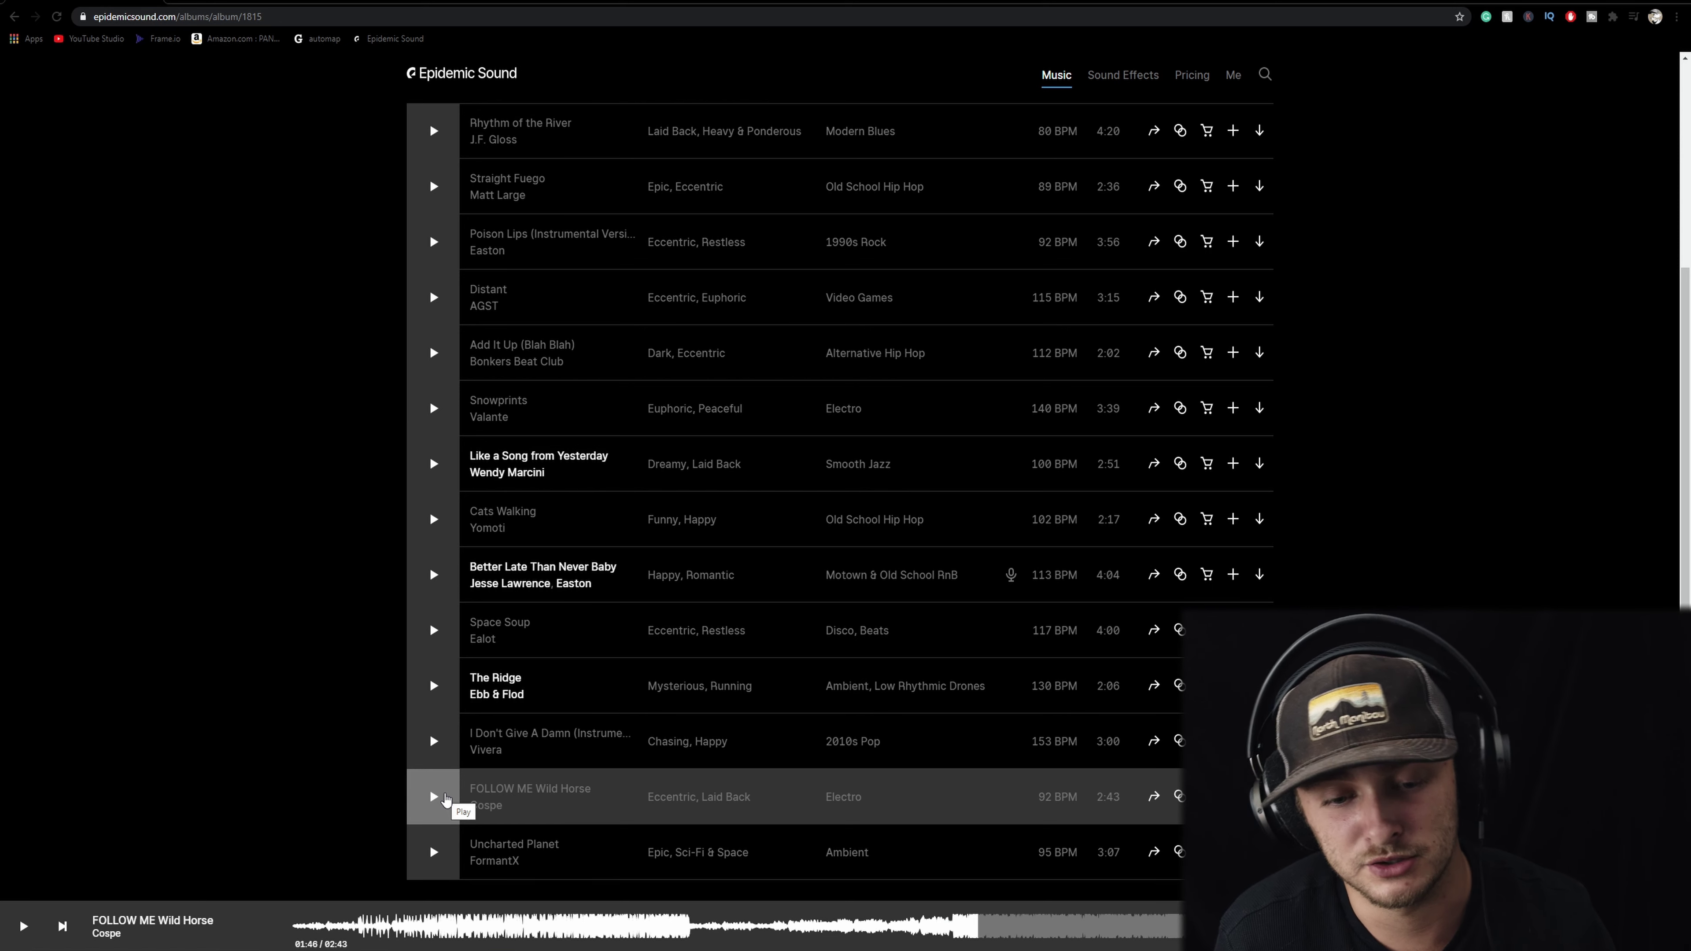
left_click(943, 926)
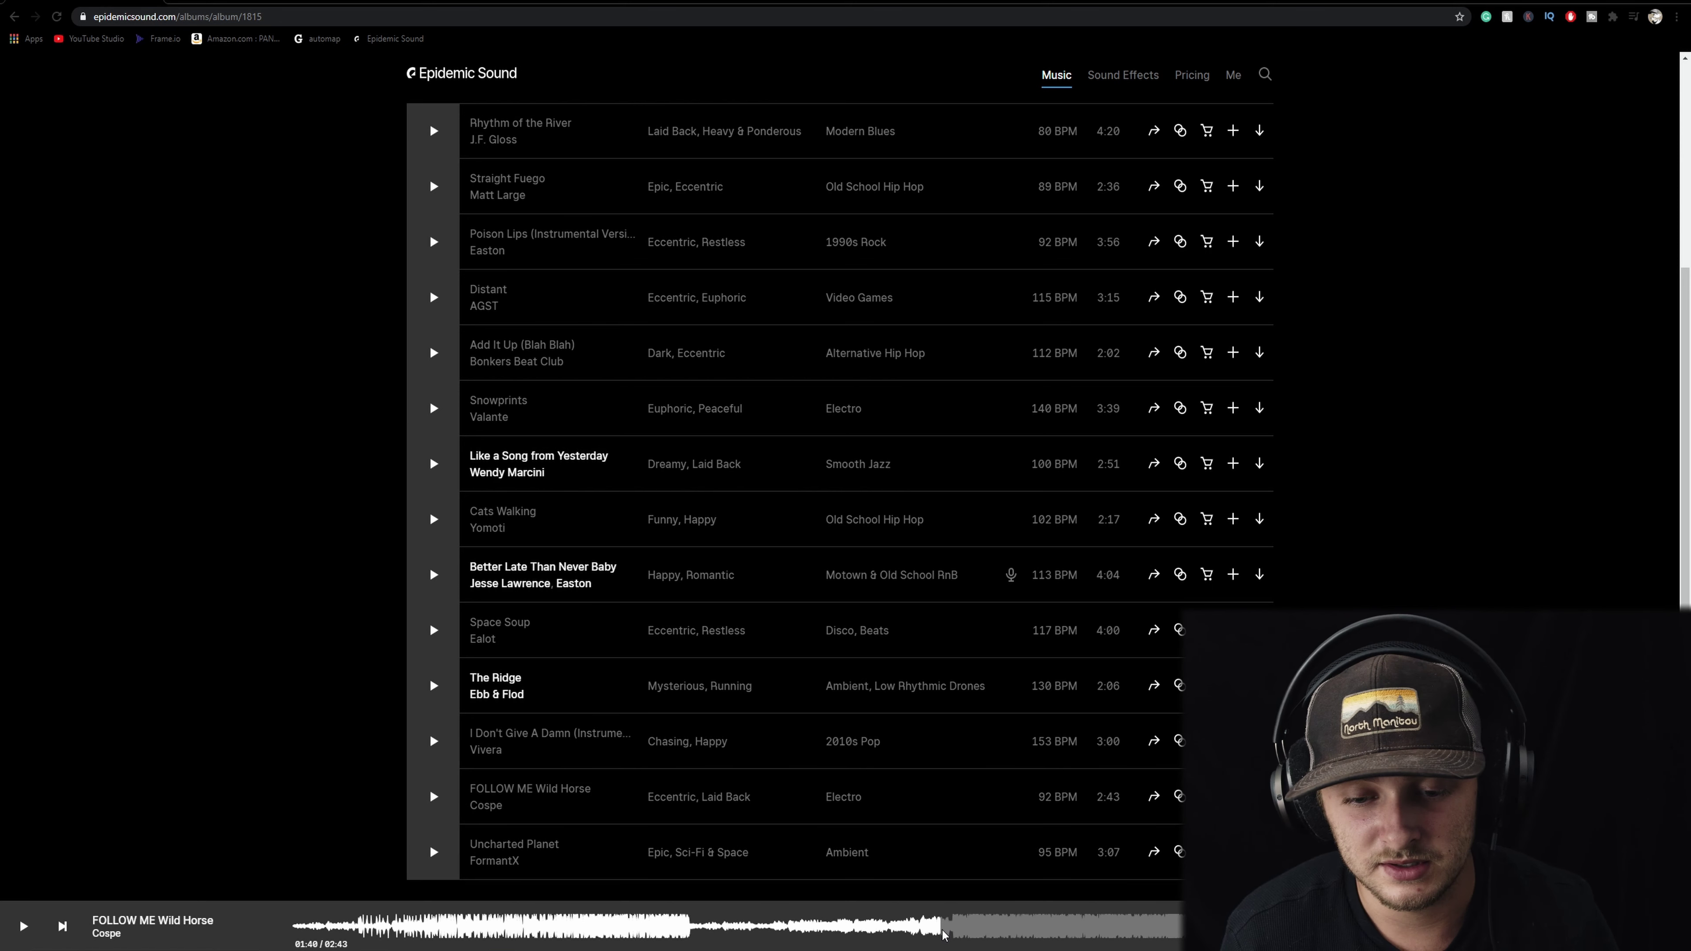
left_click(948, 928)
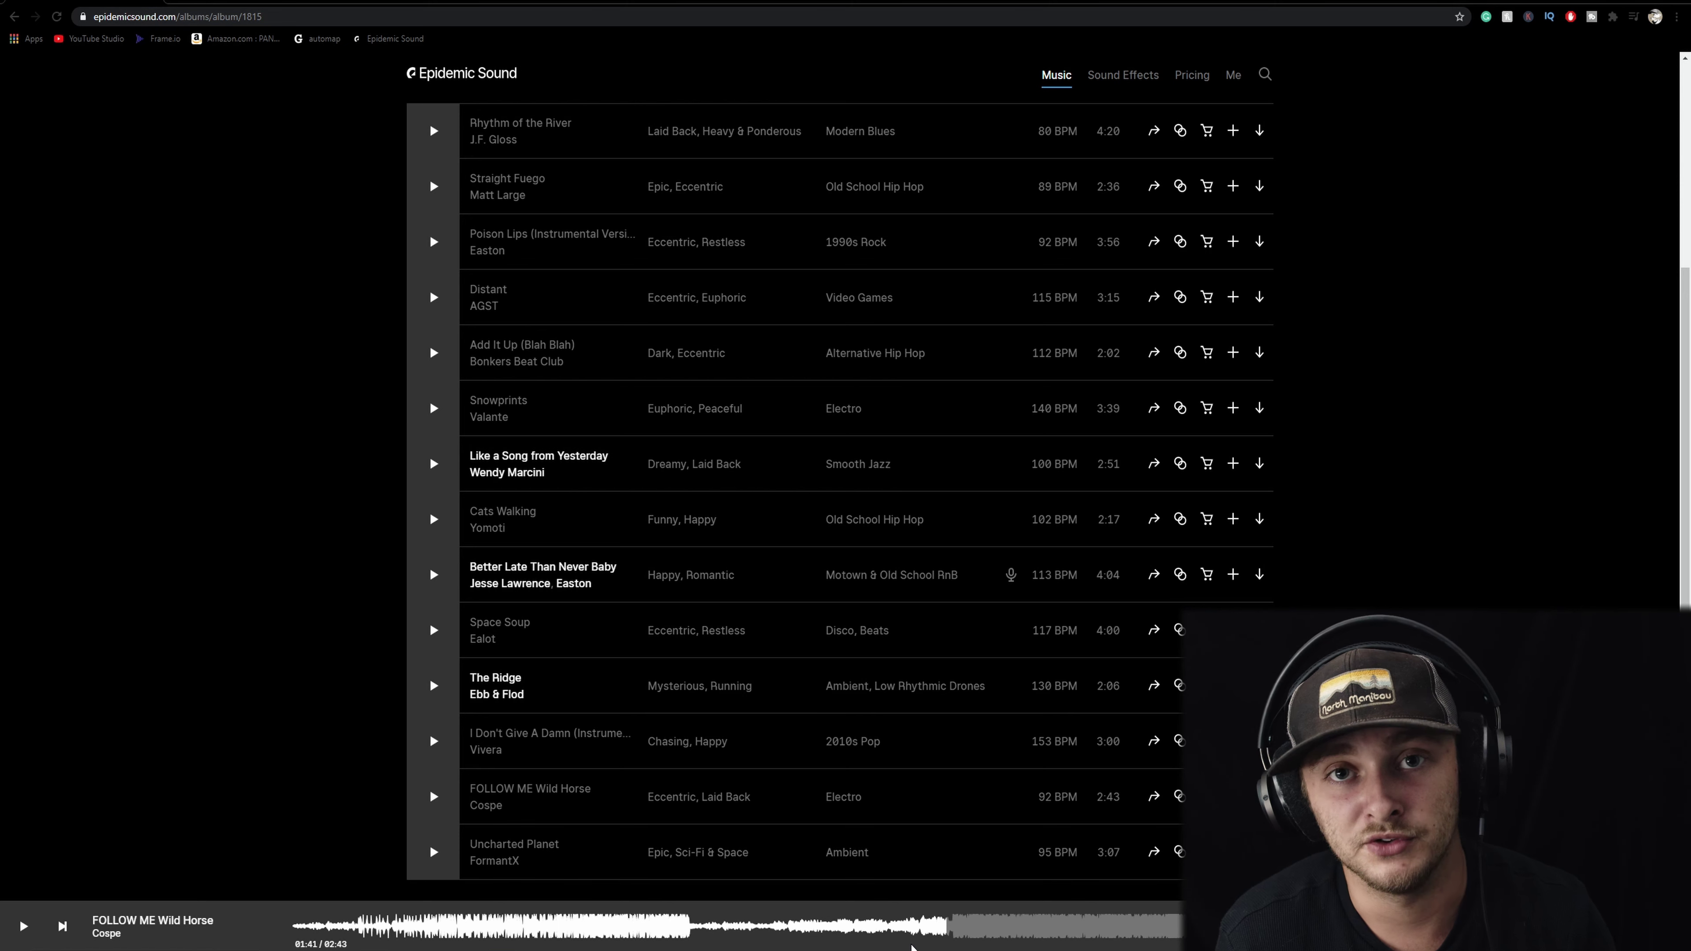
left_click(943, 929)
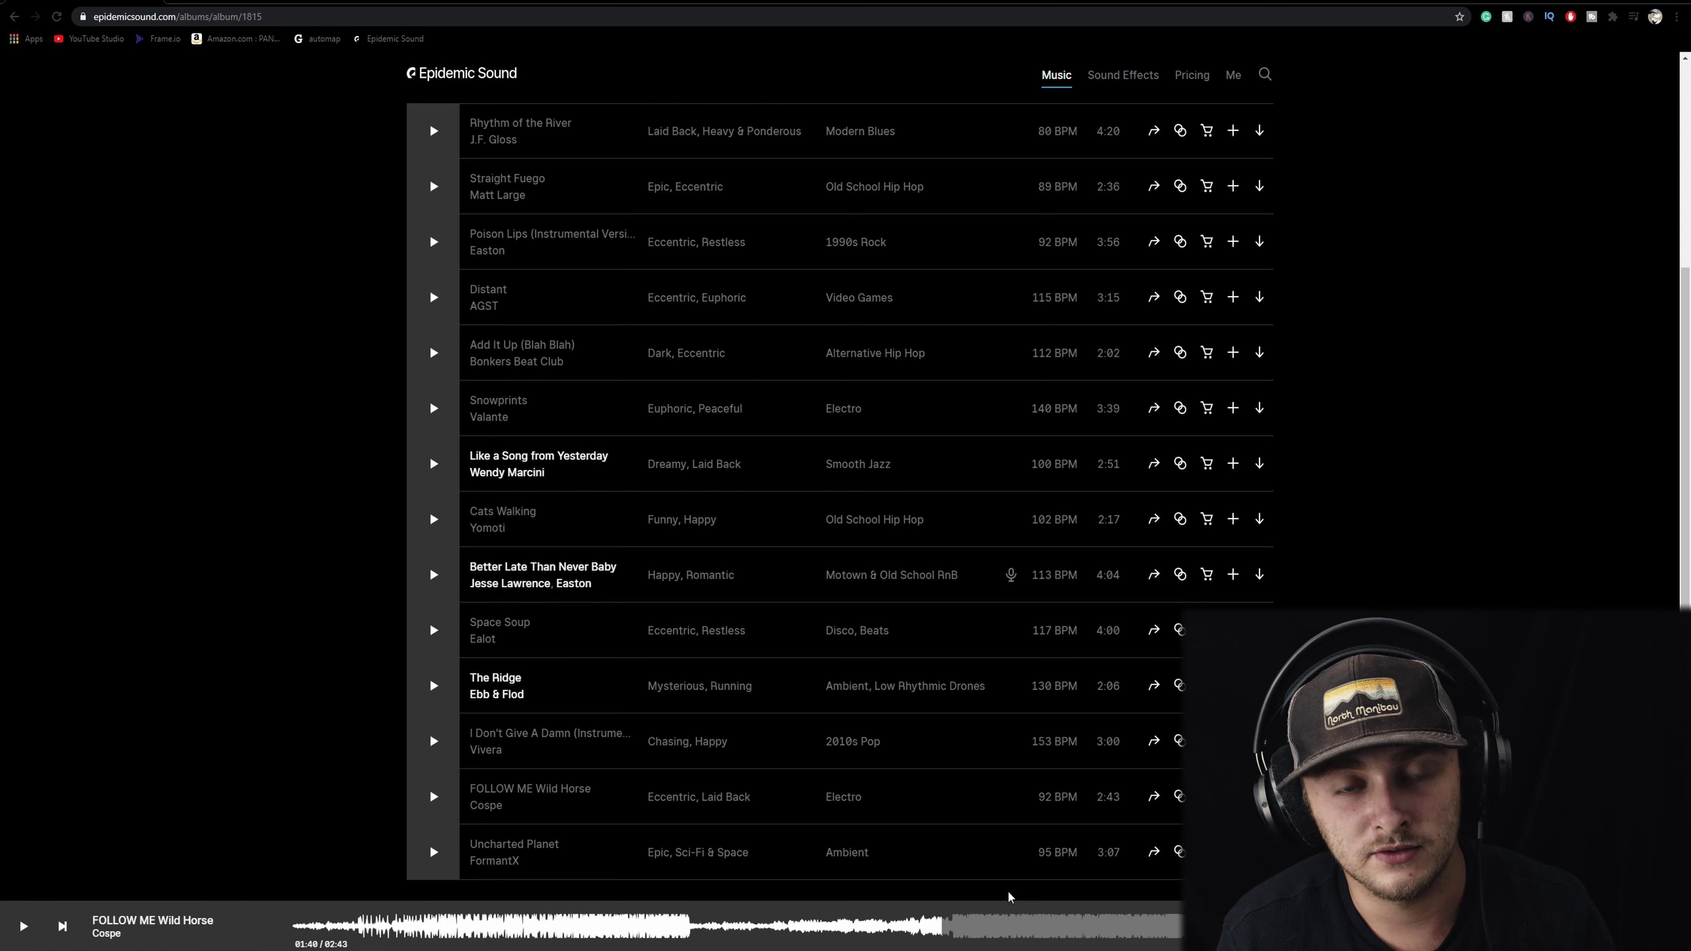
key("space")
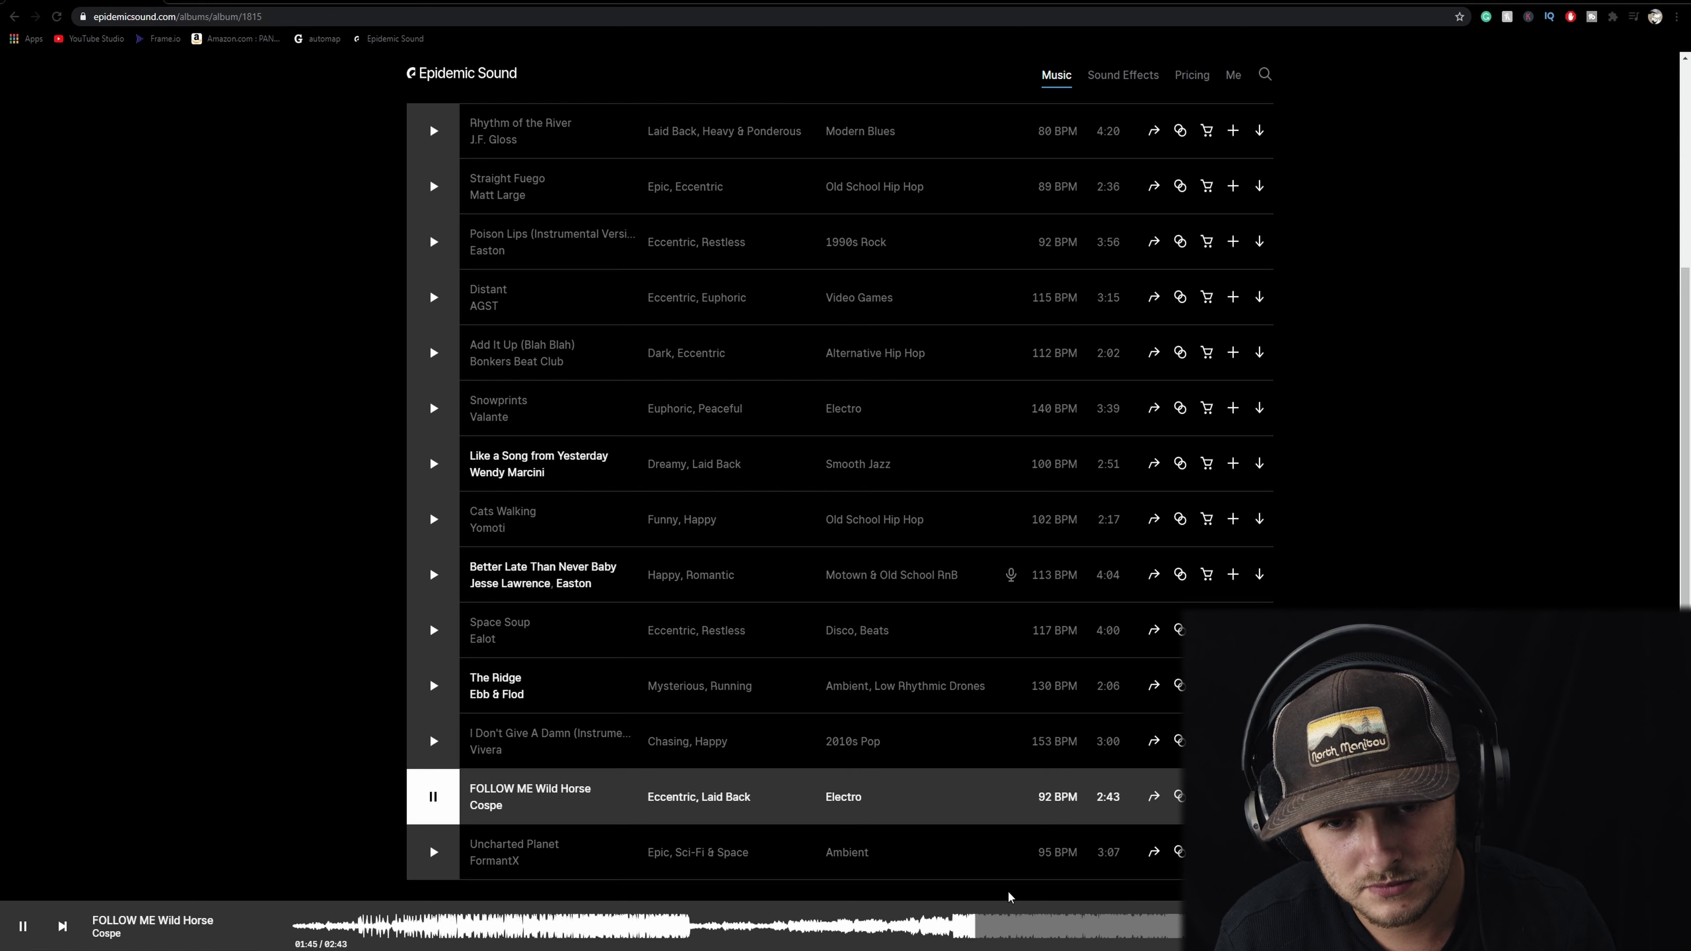
key("space")
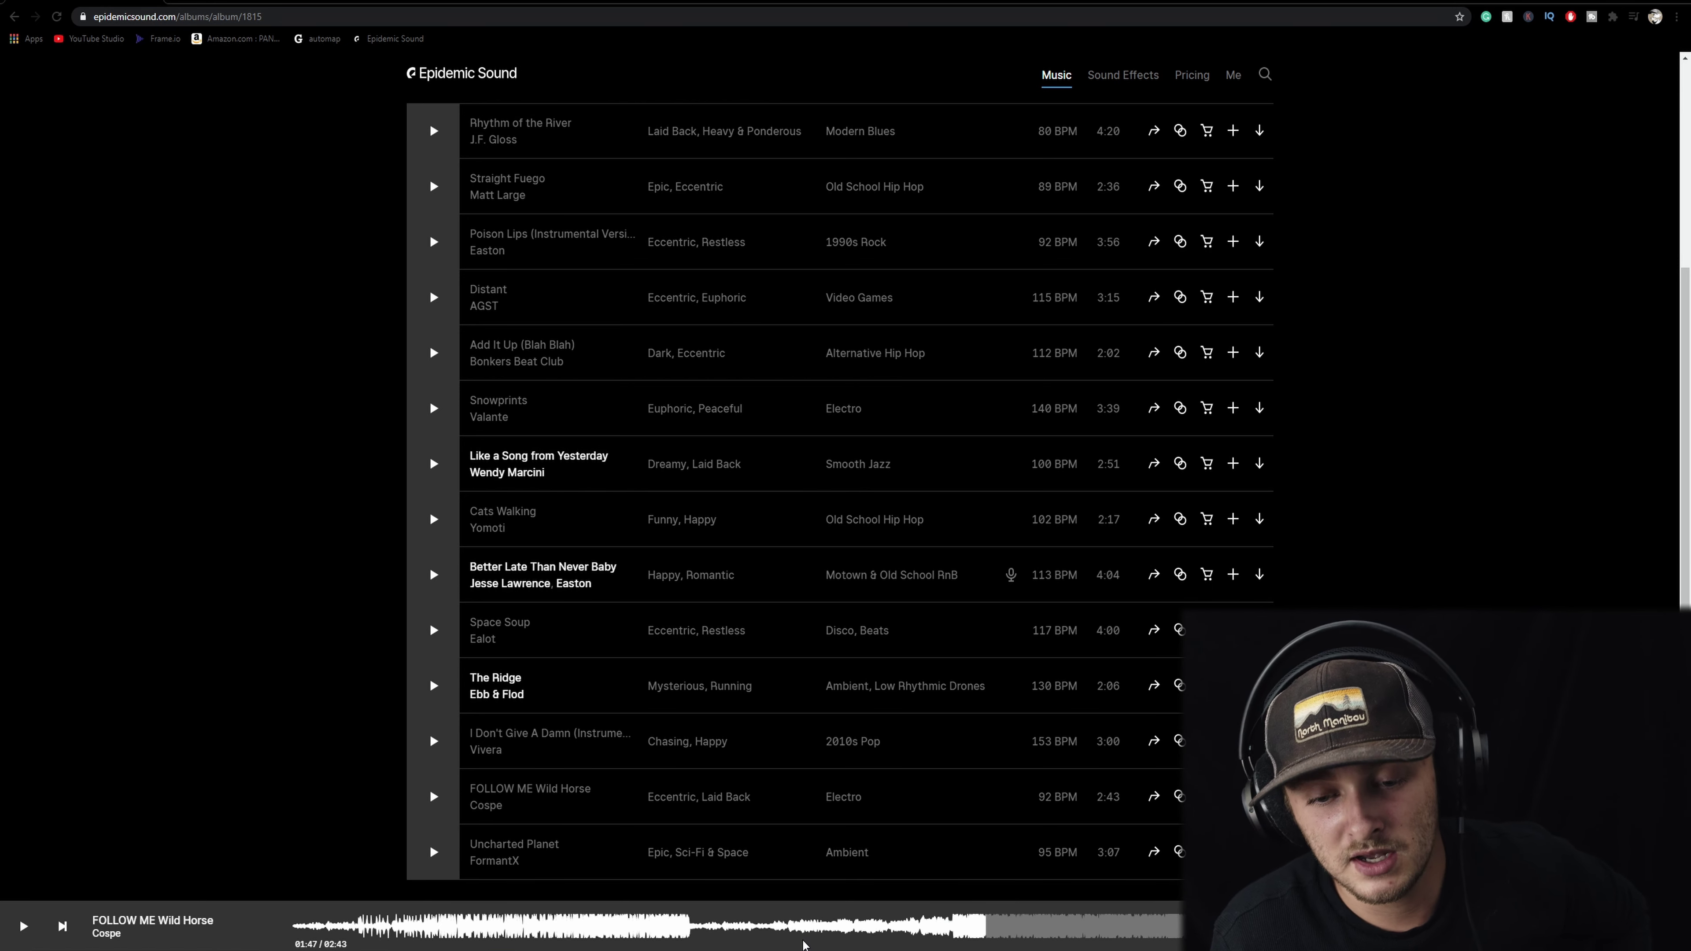
left_click(940, 932)
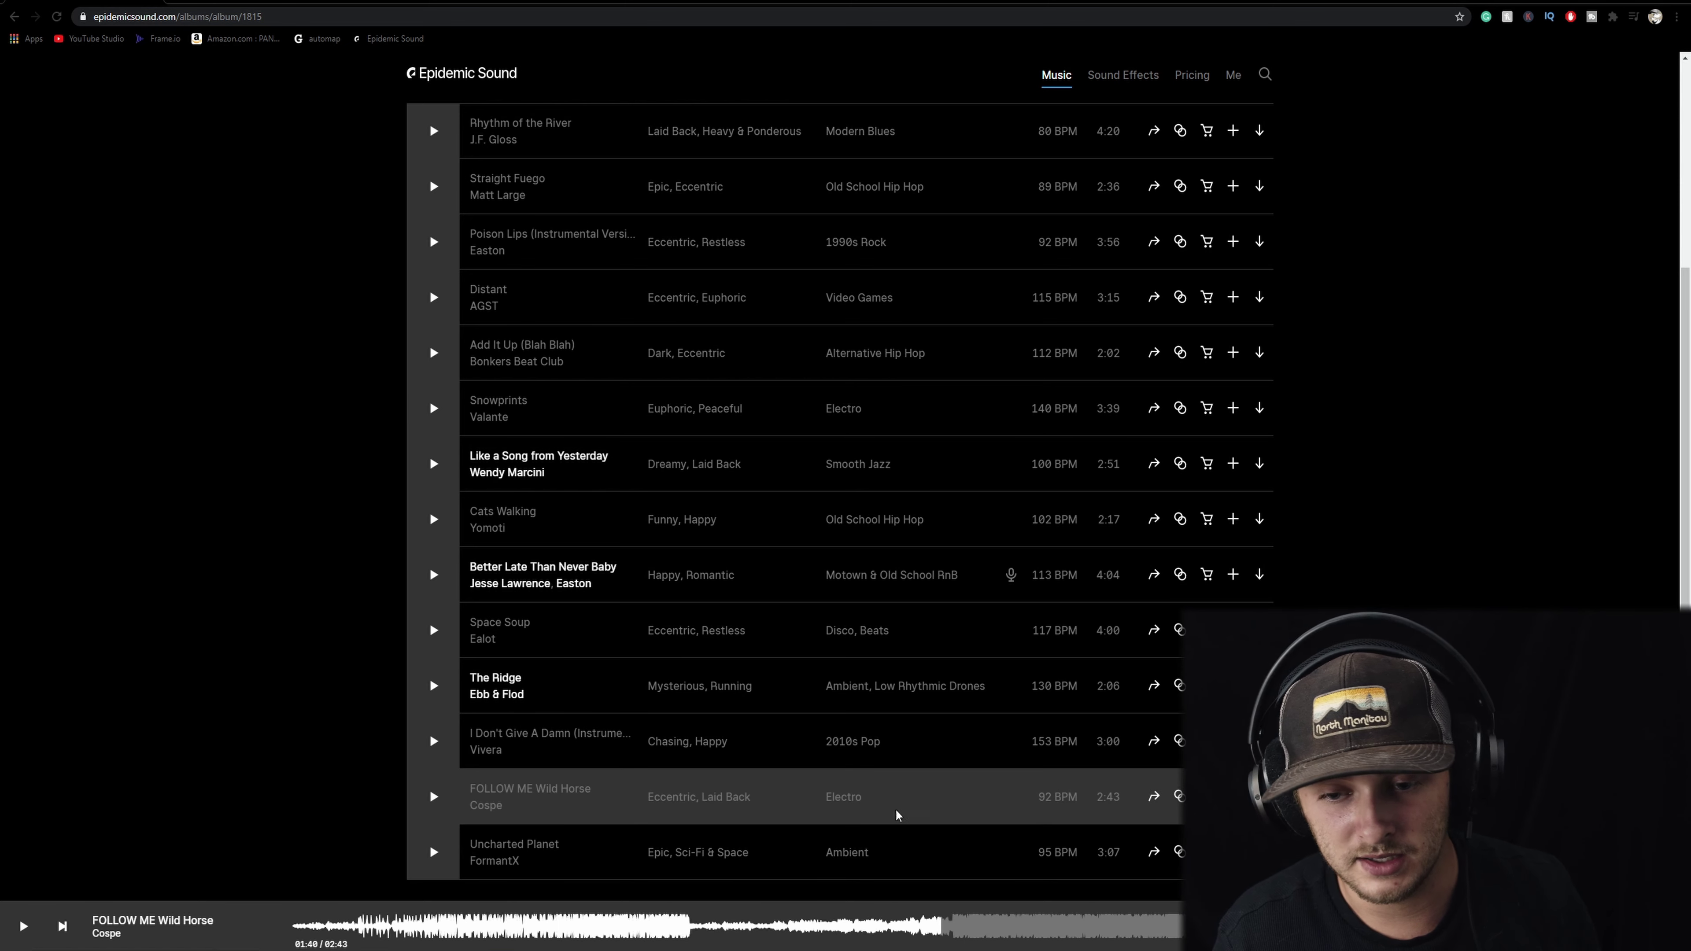
Download FOLLOW ME Wild Horse as an MP3 and import it into the DaVinci Resolve media pool for editing.
left_click(1259, 797)
left_click(985, 571)
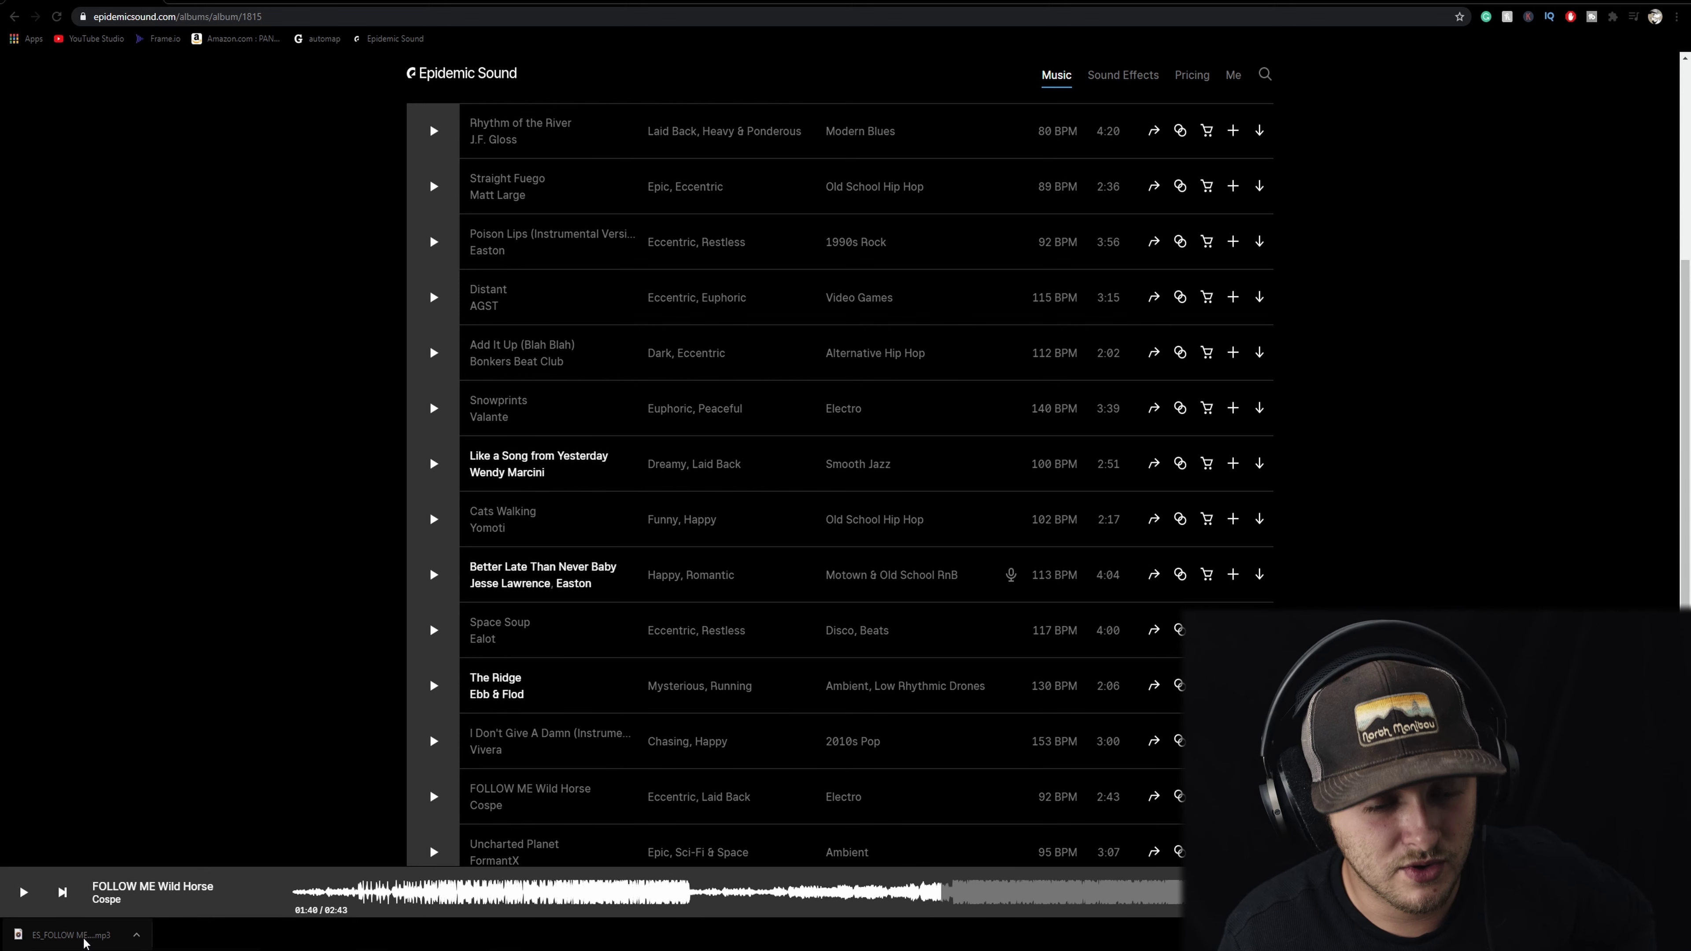
left_click_drag(84, 942, 448, 398)
key("alt+Tab")
left_click(766, 933)
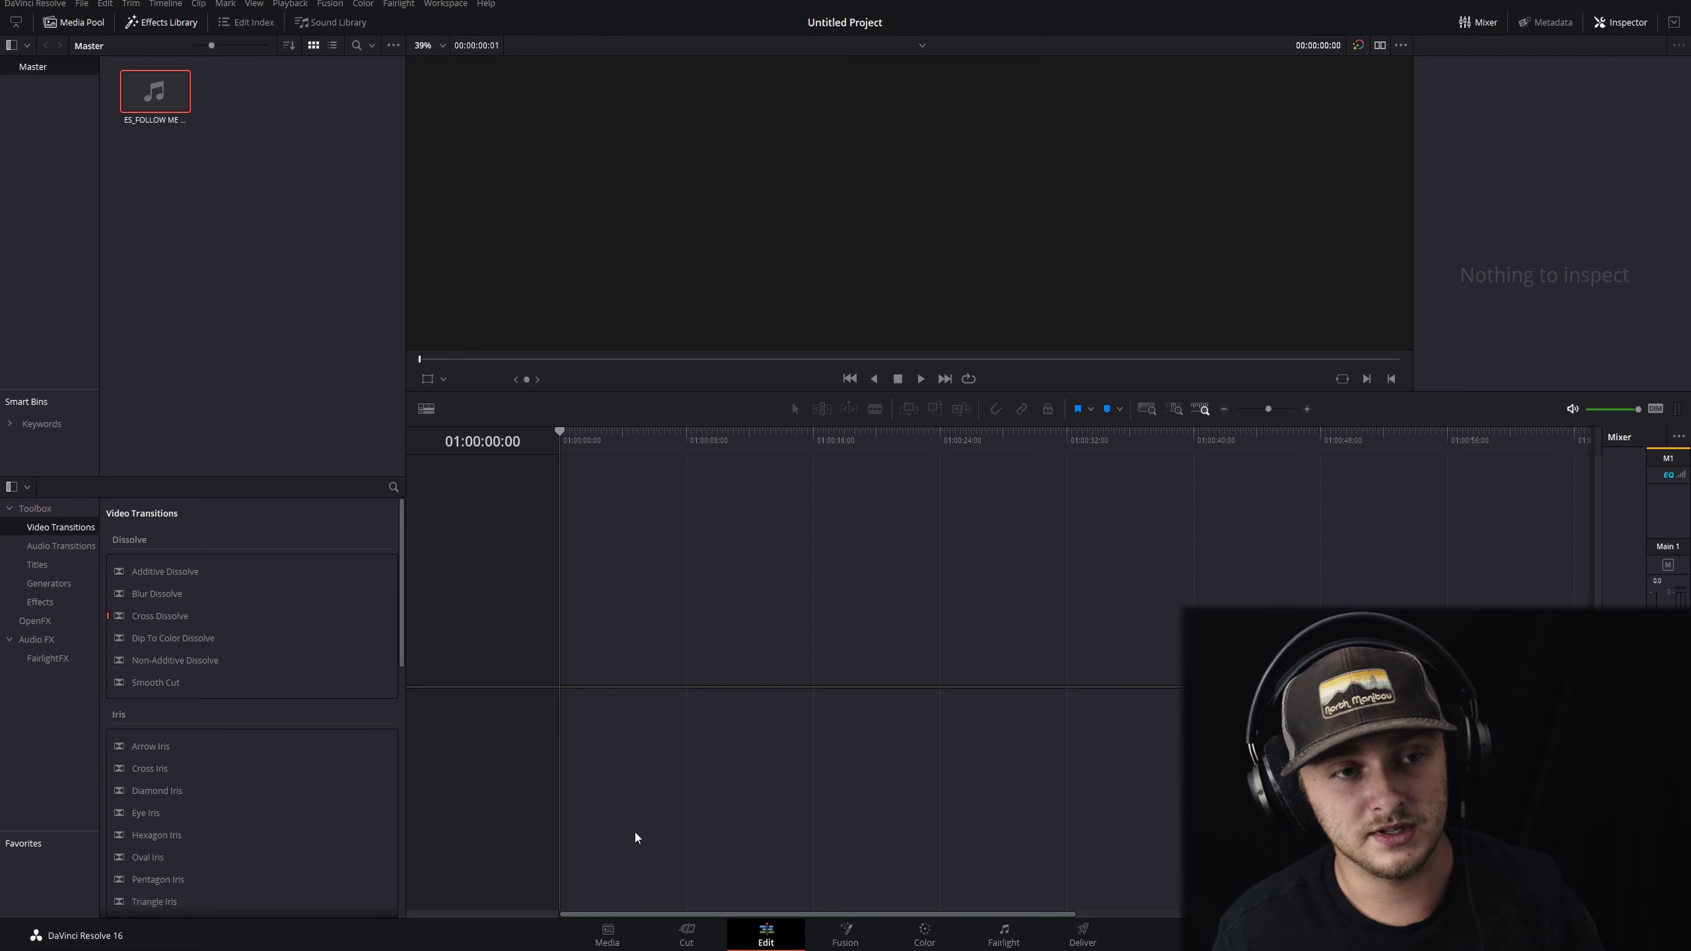
Mark a 00:00:05:18 range of the music clip starting at 00:01:41:13 and place it at the start of a new timeline.
left_click_drag(149, 115, 192, 256)
left_click(152, 94)
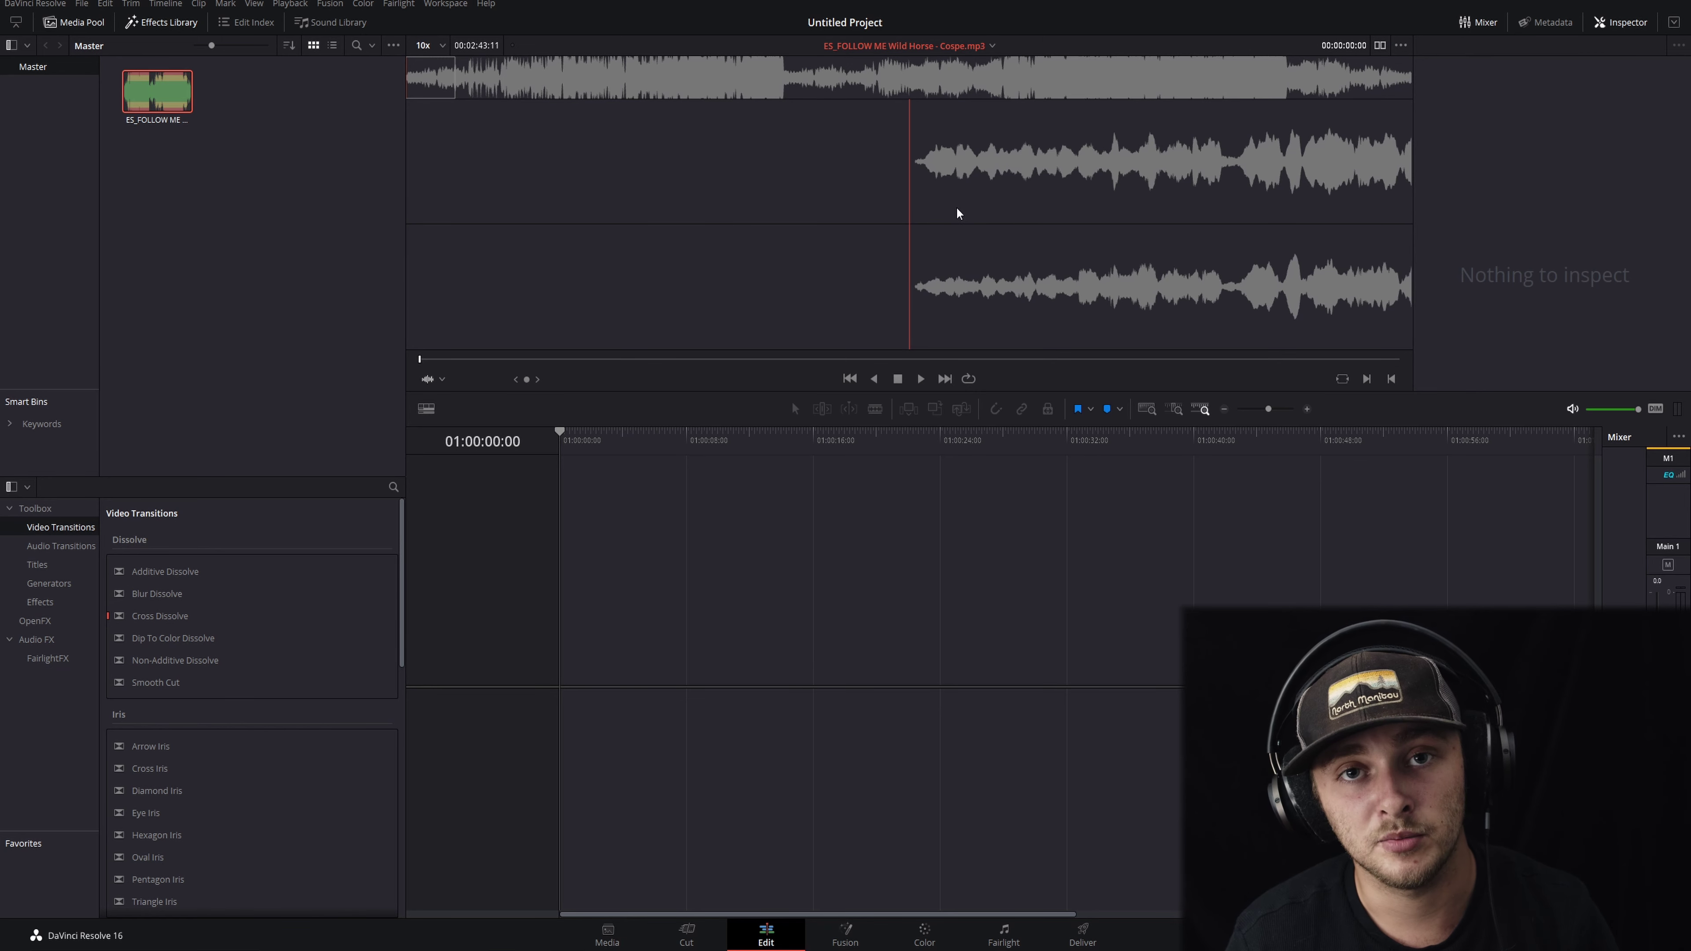
left_click_drag(828, 76, 1033, 85)
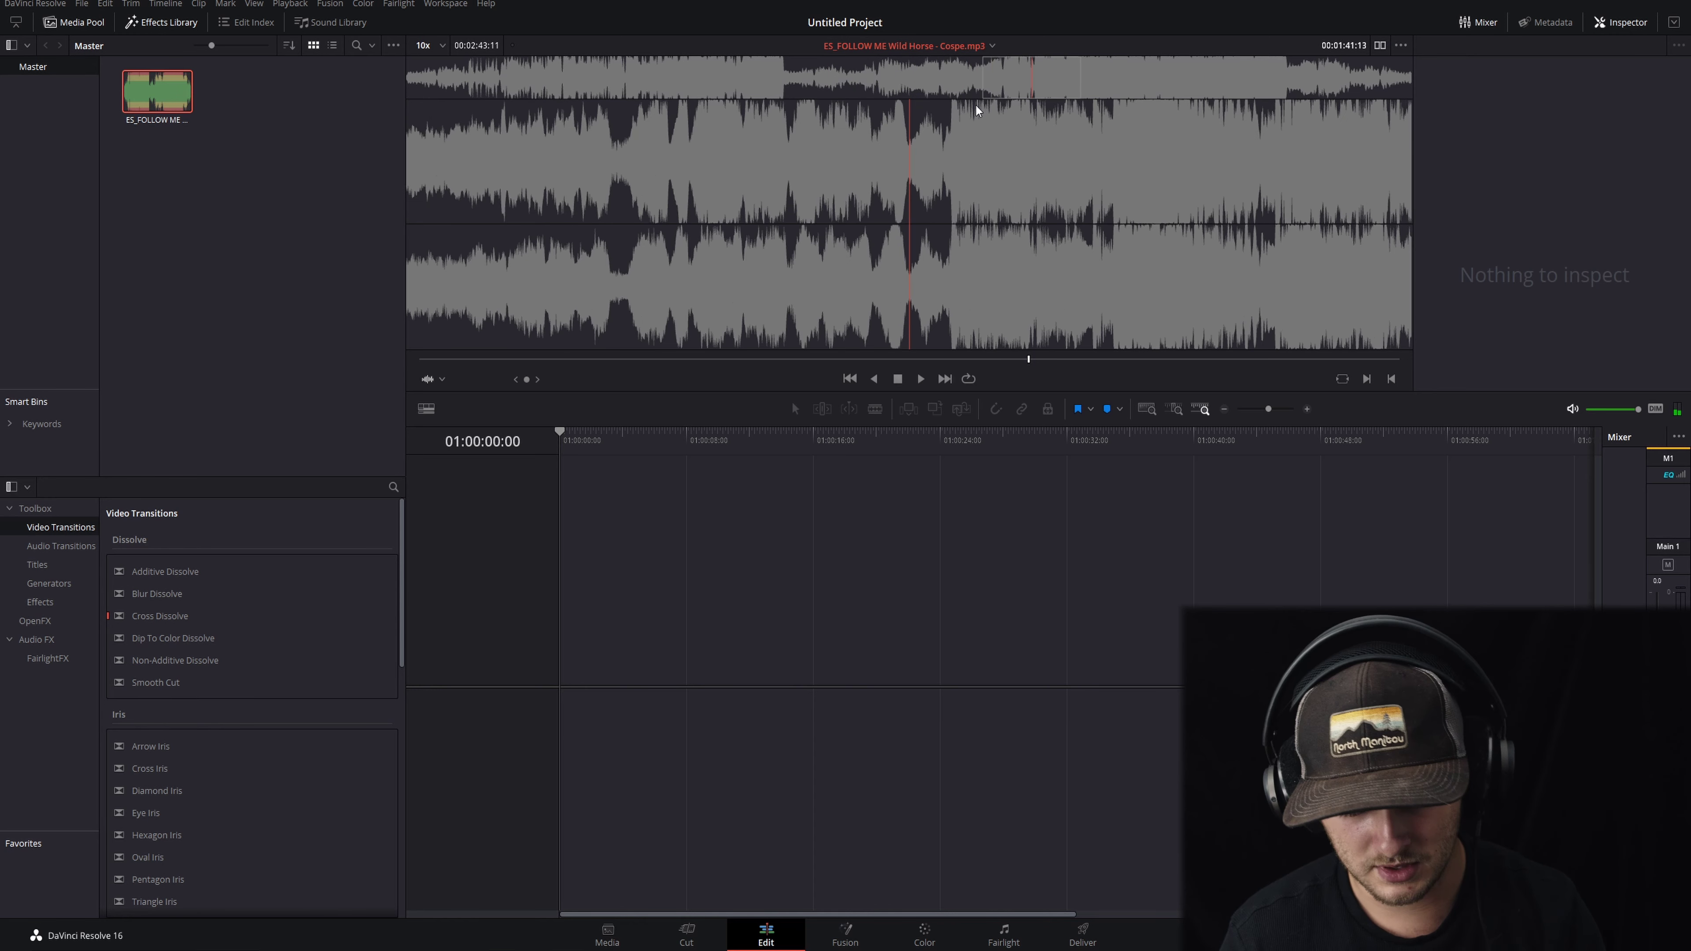
key("i")
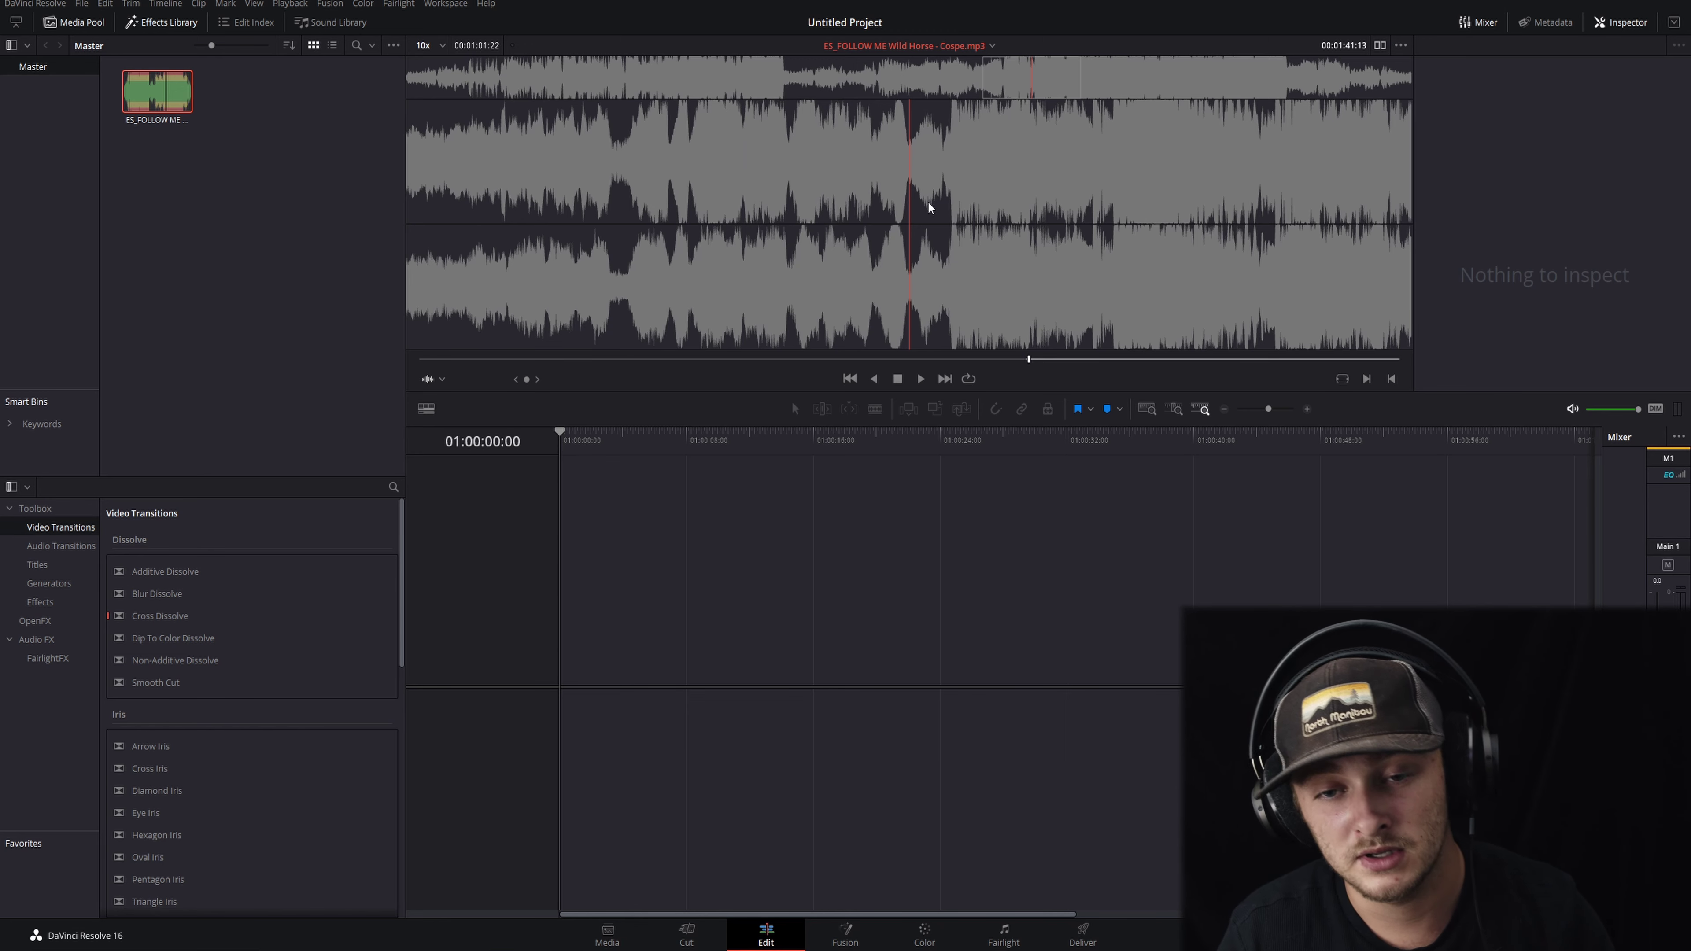
key("space")
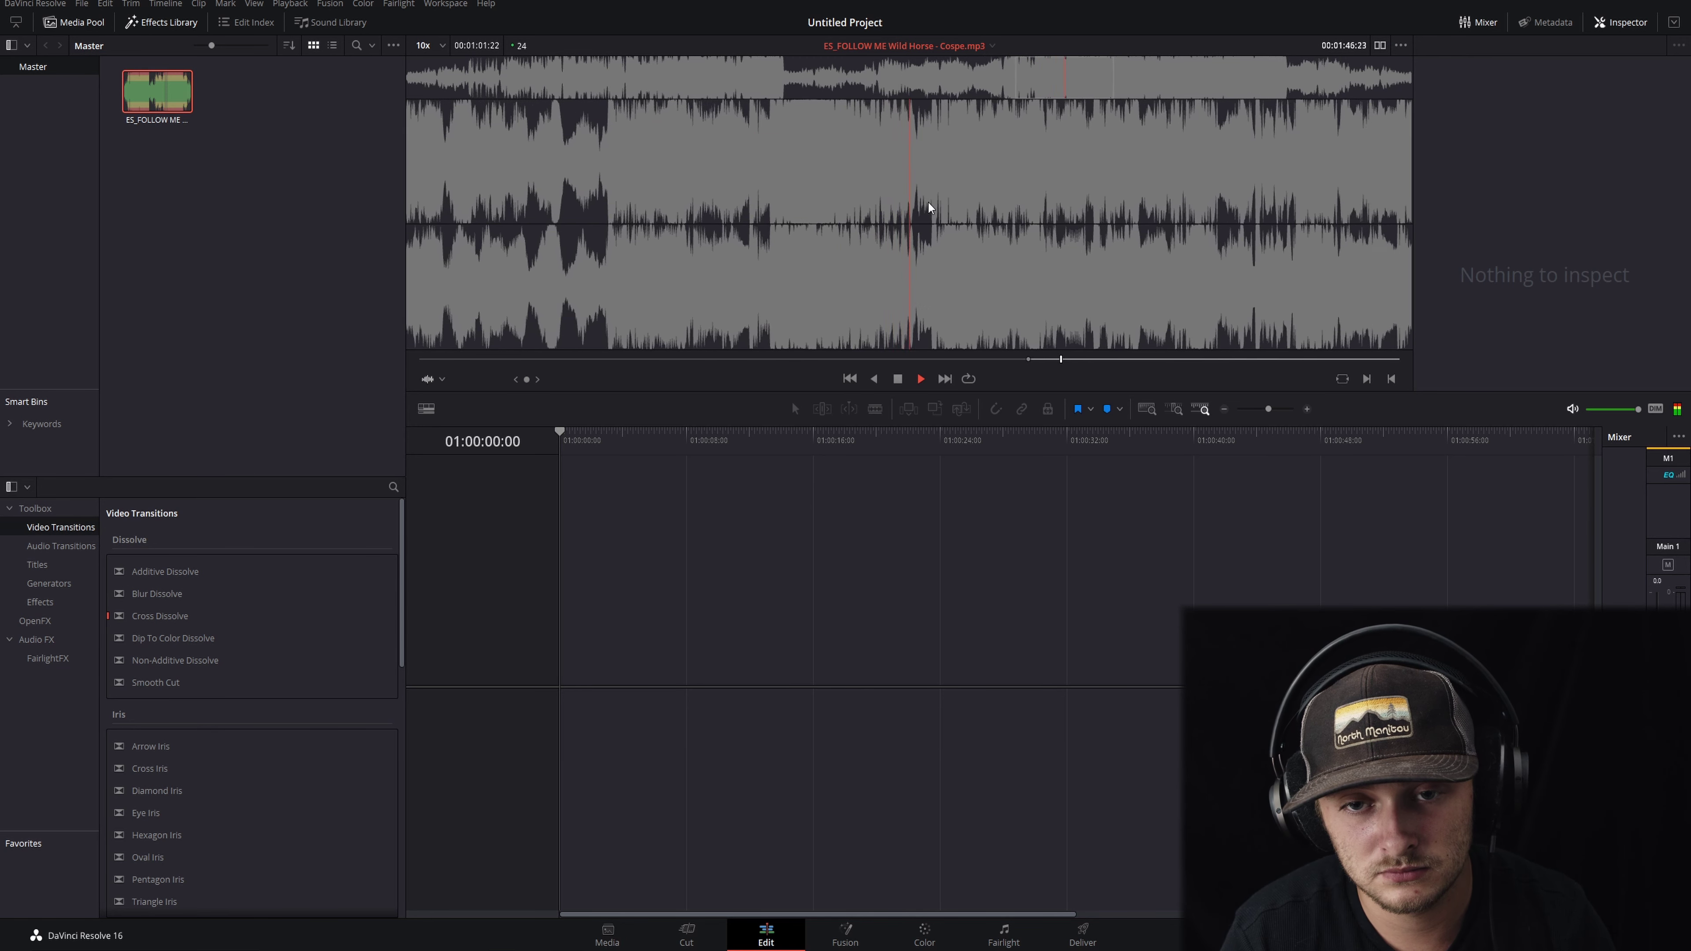
key("space")
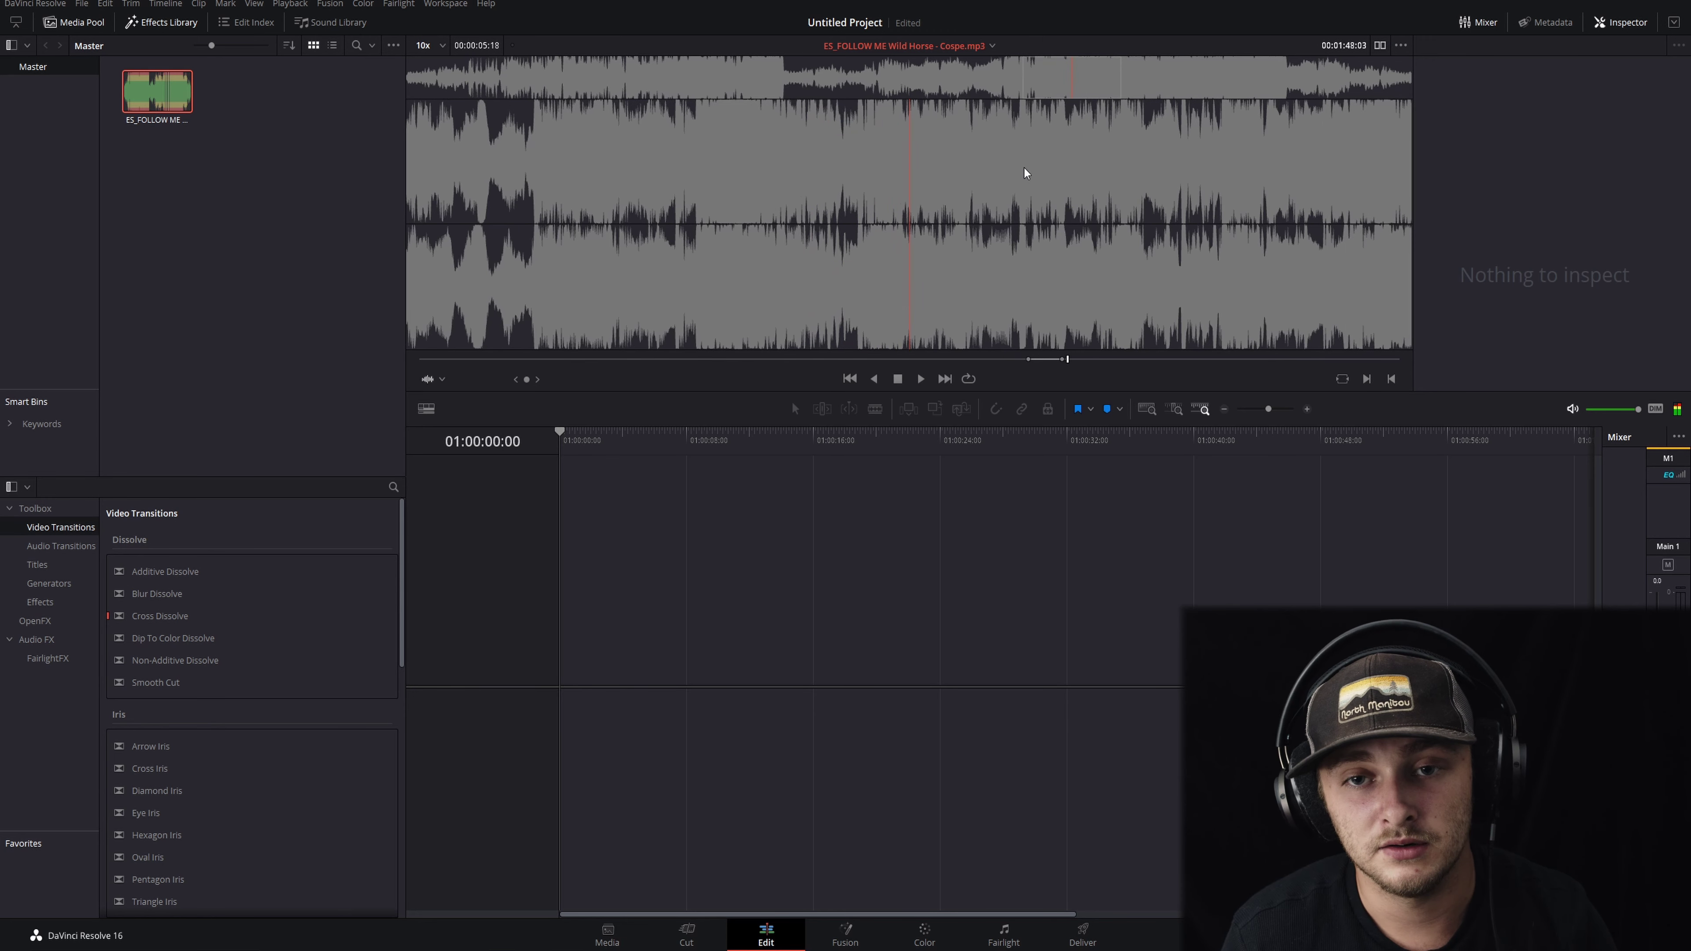
left_click_drag(913, 256, 561, 735)
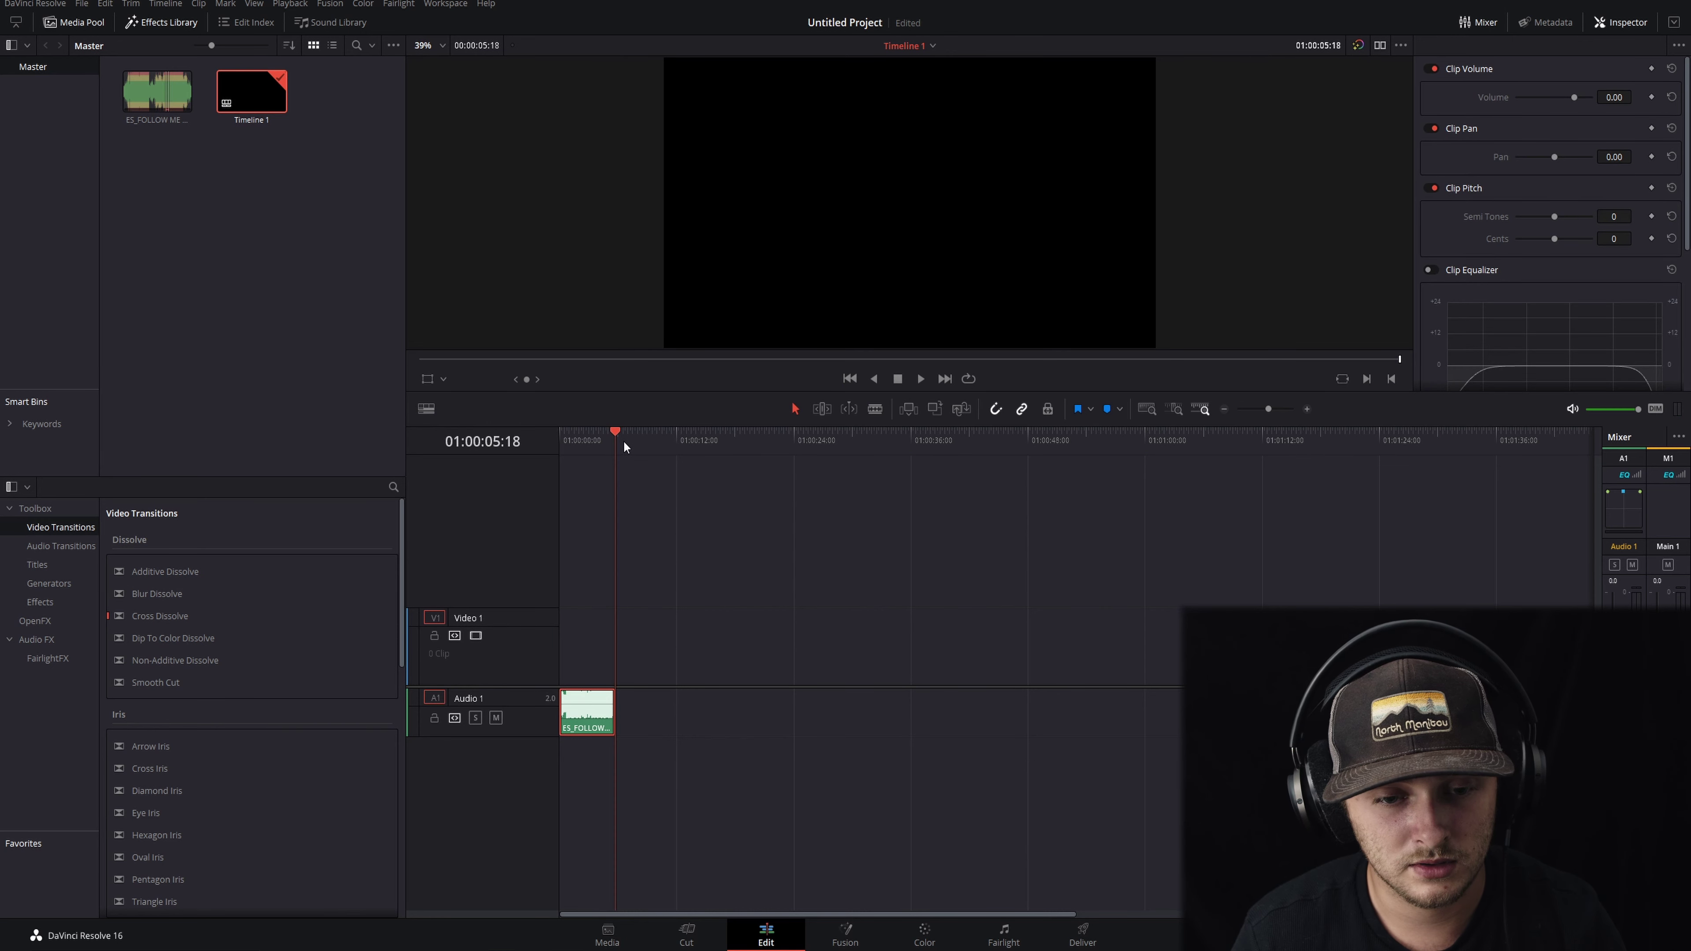
Add markers on the beats of the timeline music clip during playback and replay it to check their timing.
key("space")
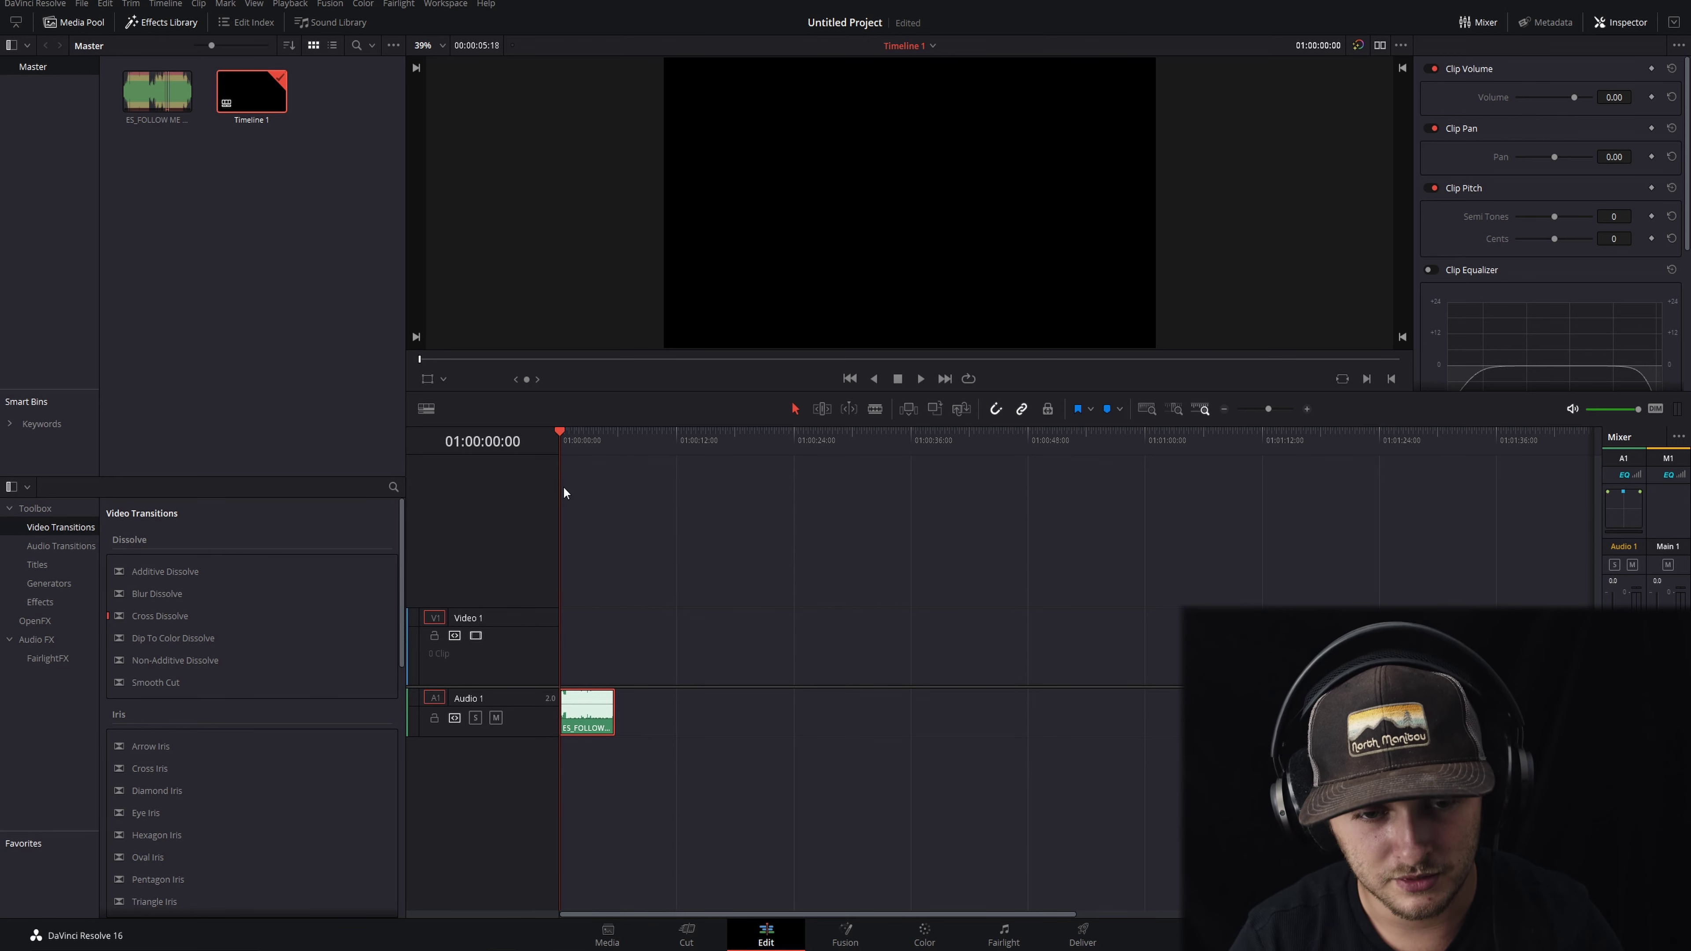
key("space")
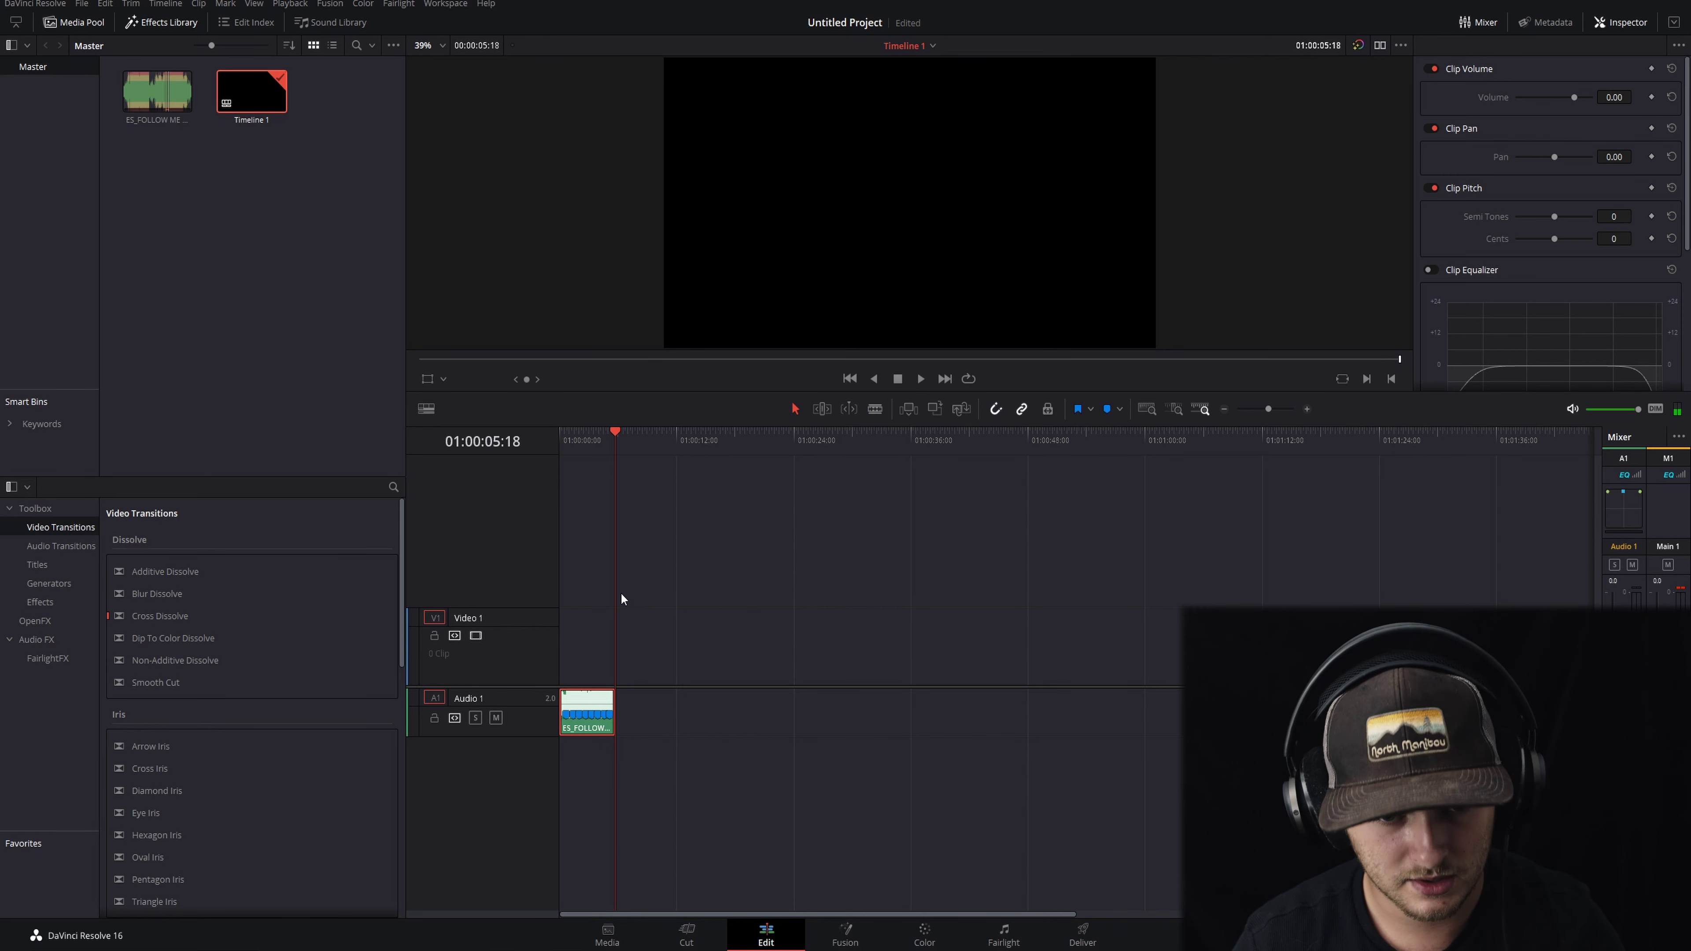
scroll(617, 597, "up", 6)
left_click_drag(589, 437, 512, 430)
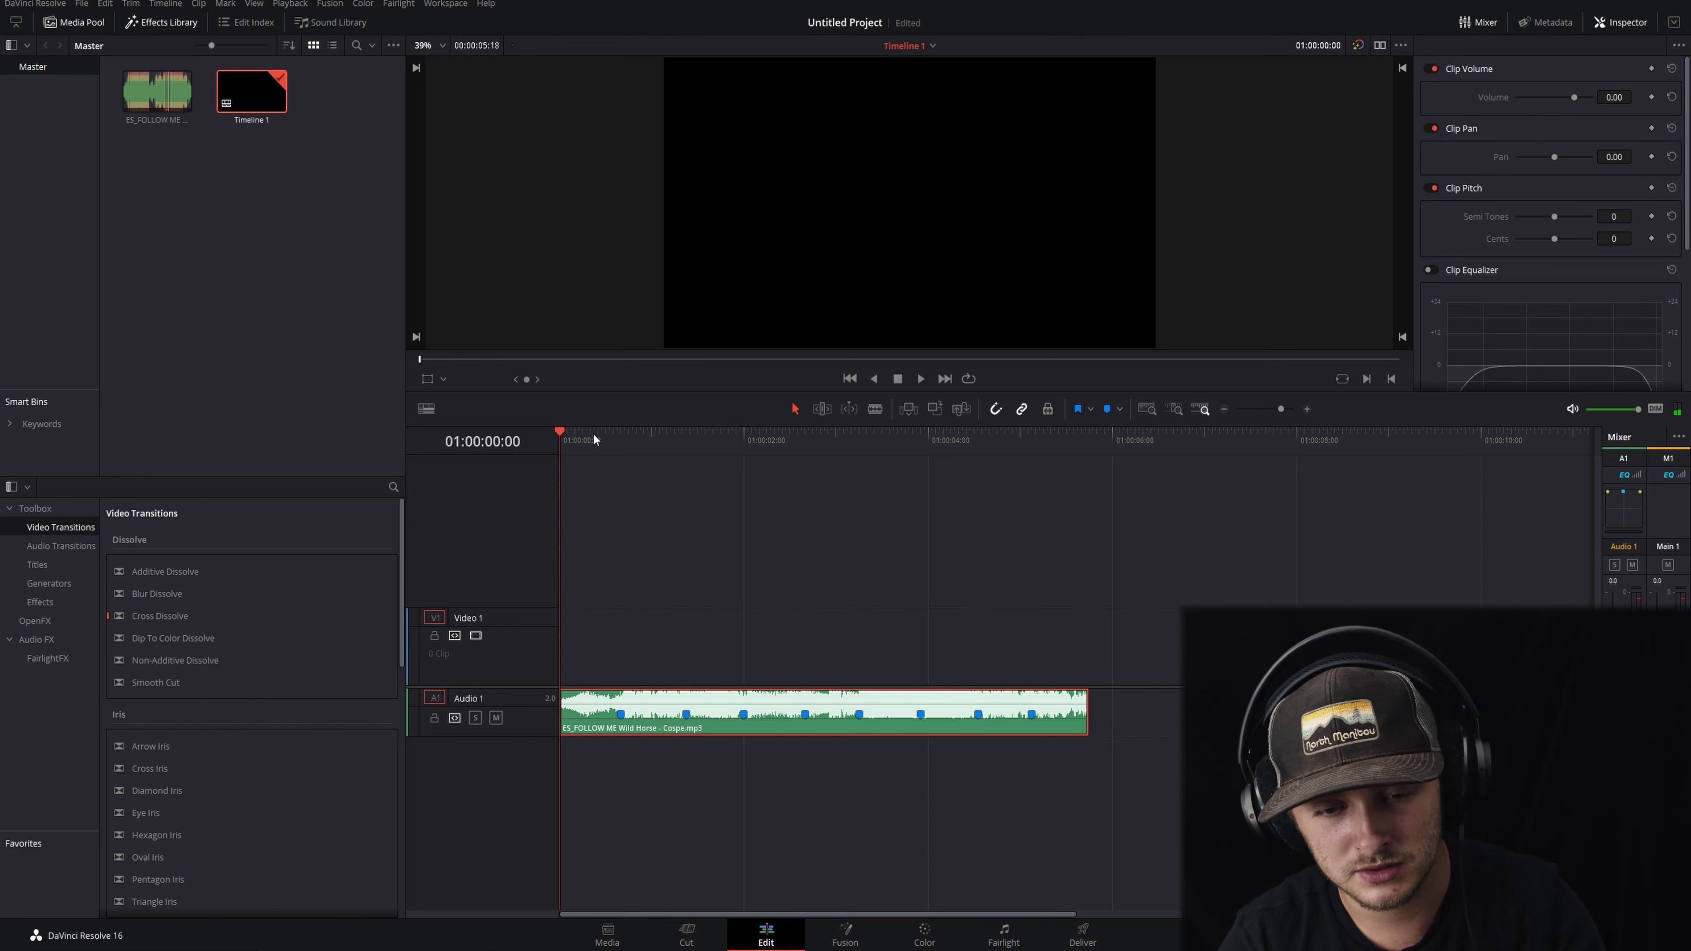
key("space")
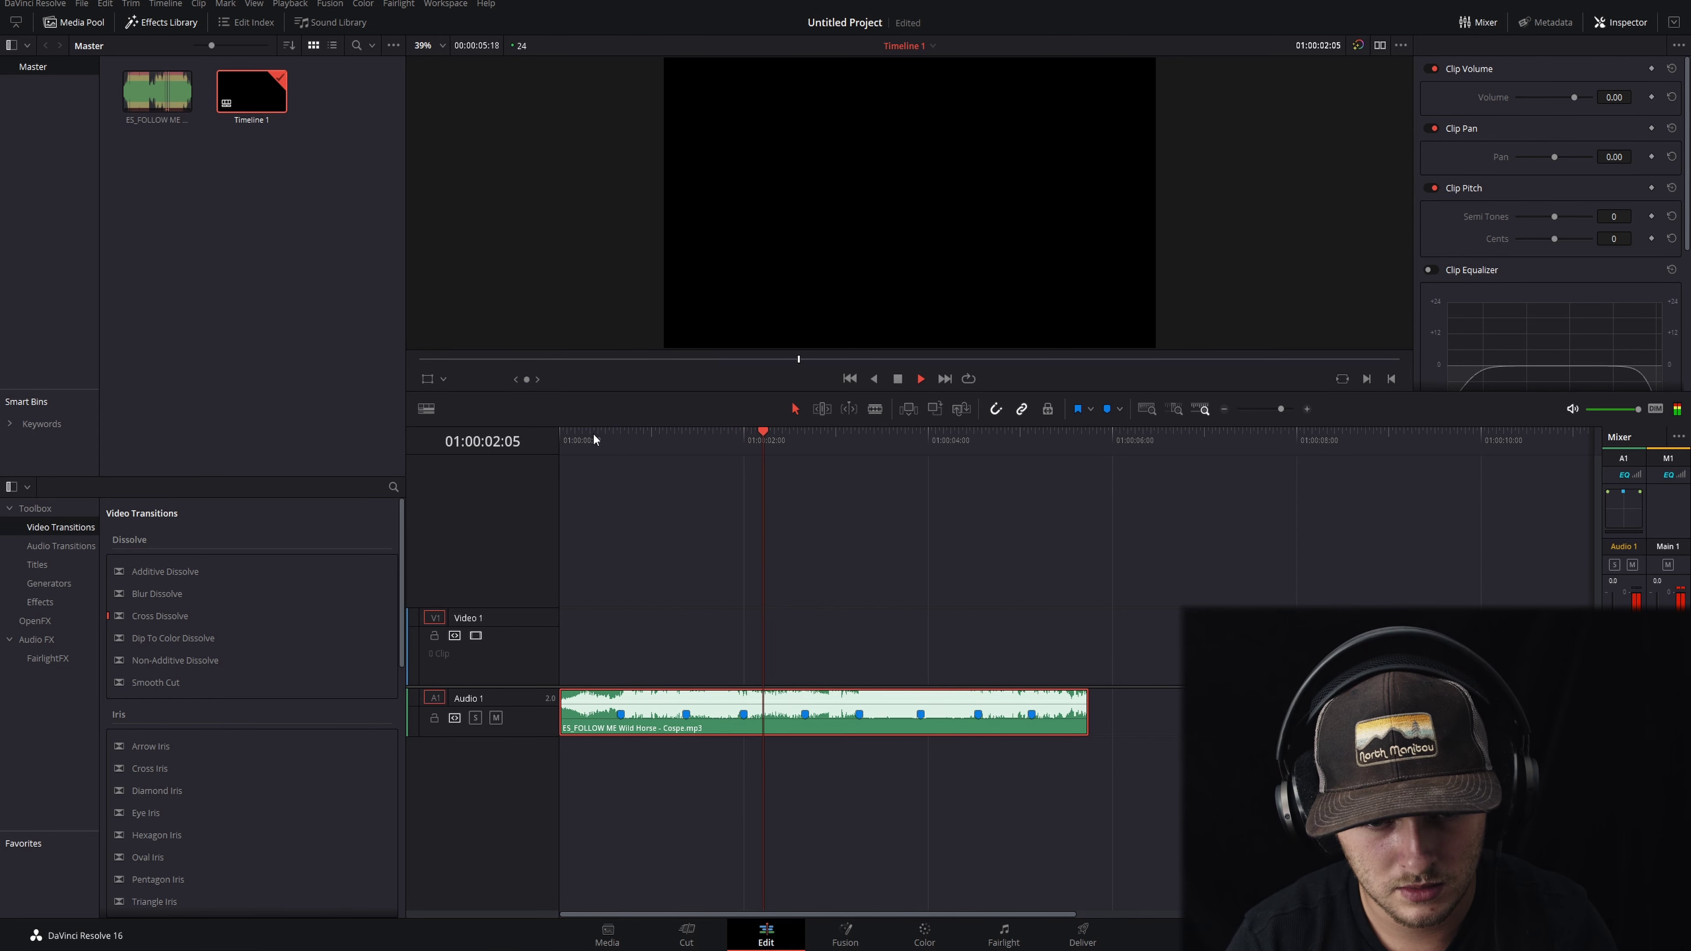
key("space")
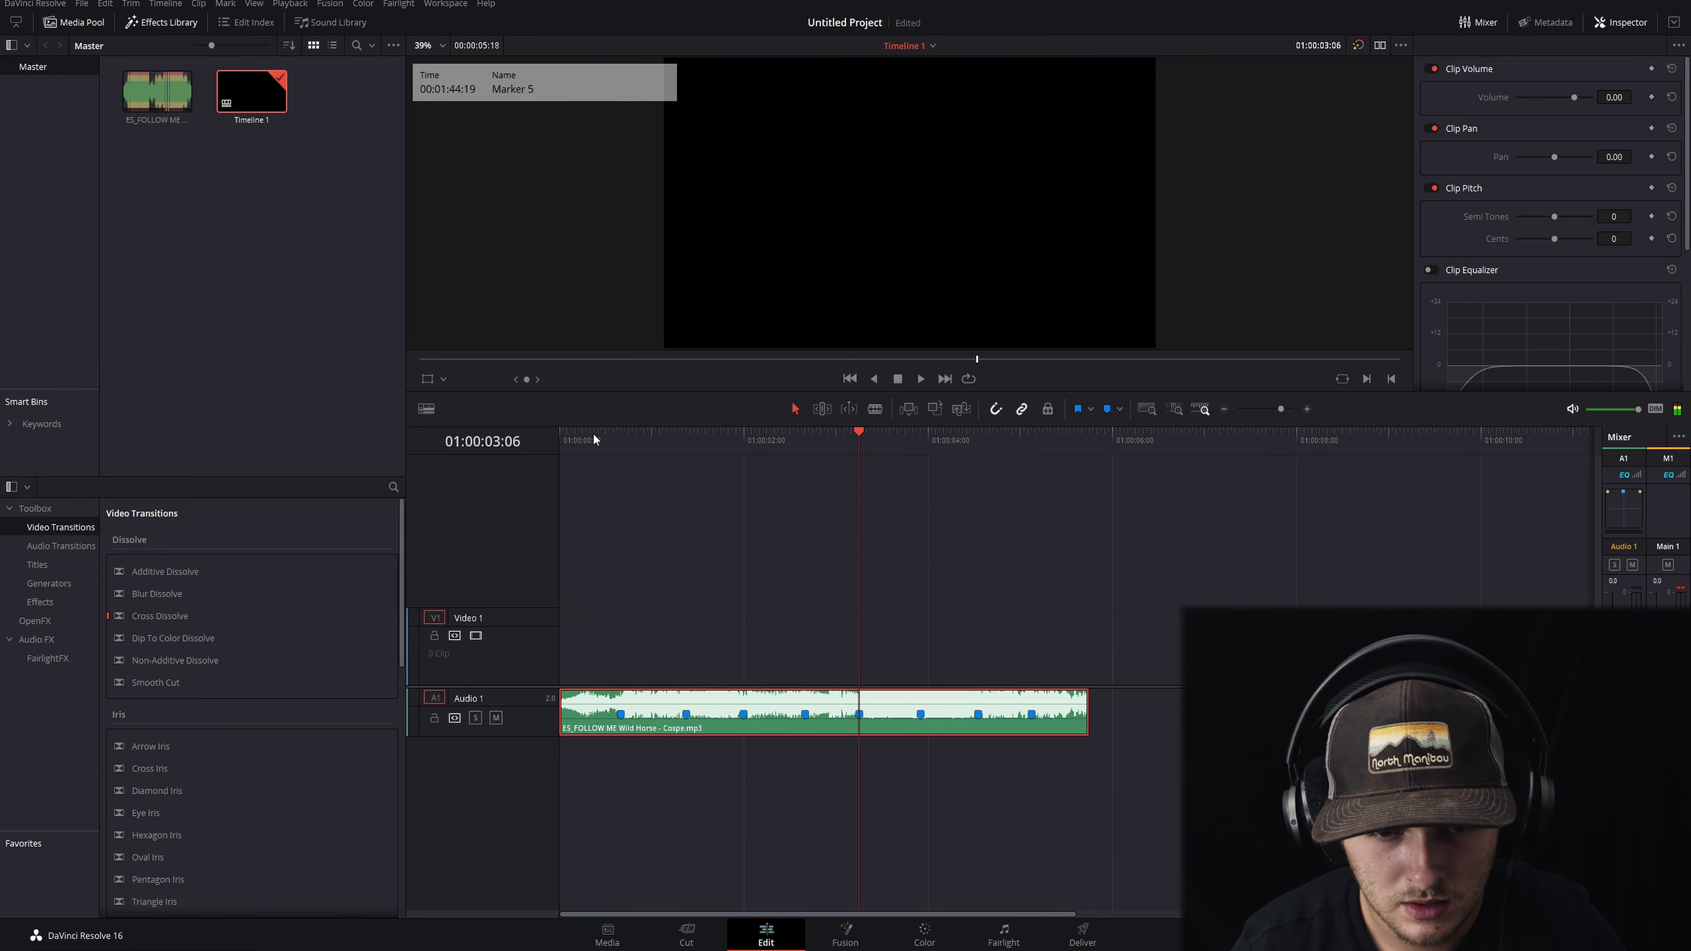
Delete Marker 2, Marker 3, Marker 4 and Marker 8 from the music clip, replaying it to check the remaining beats.
left_click(685, 714)
key("Delete")
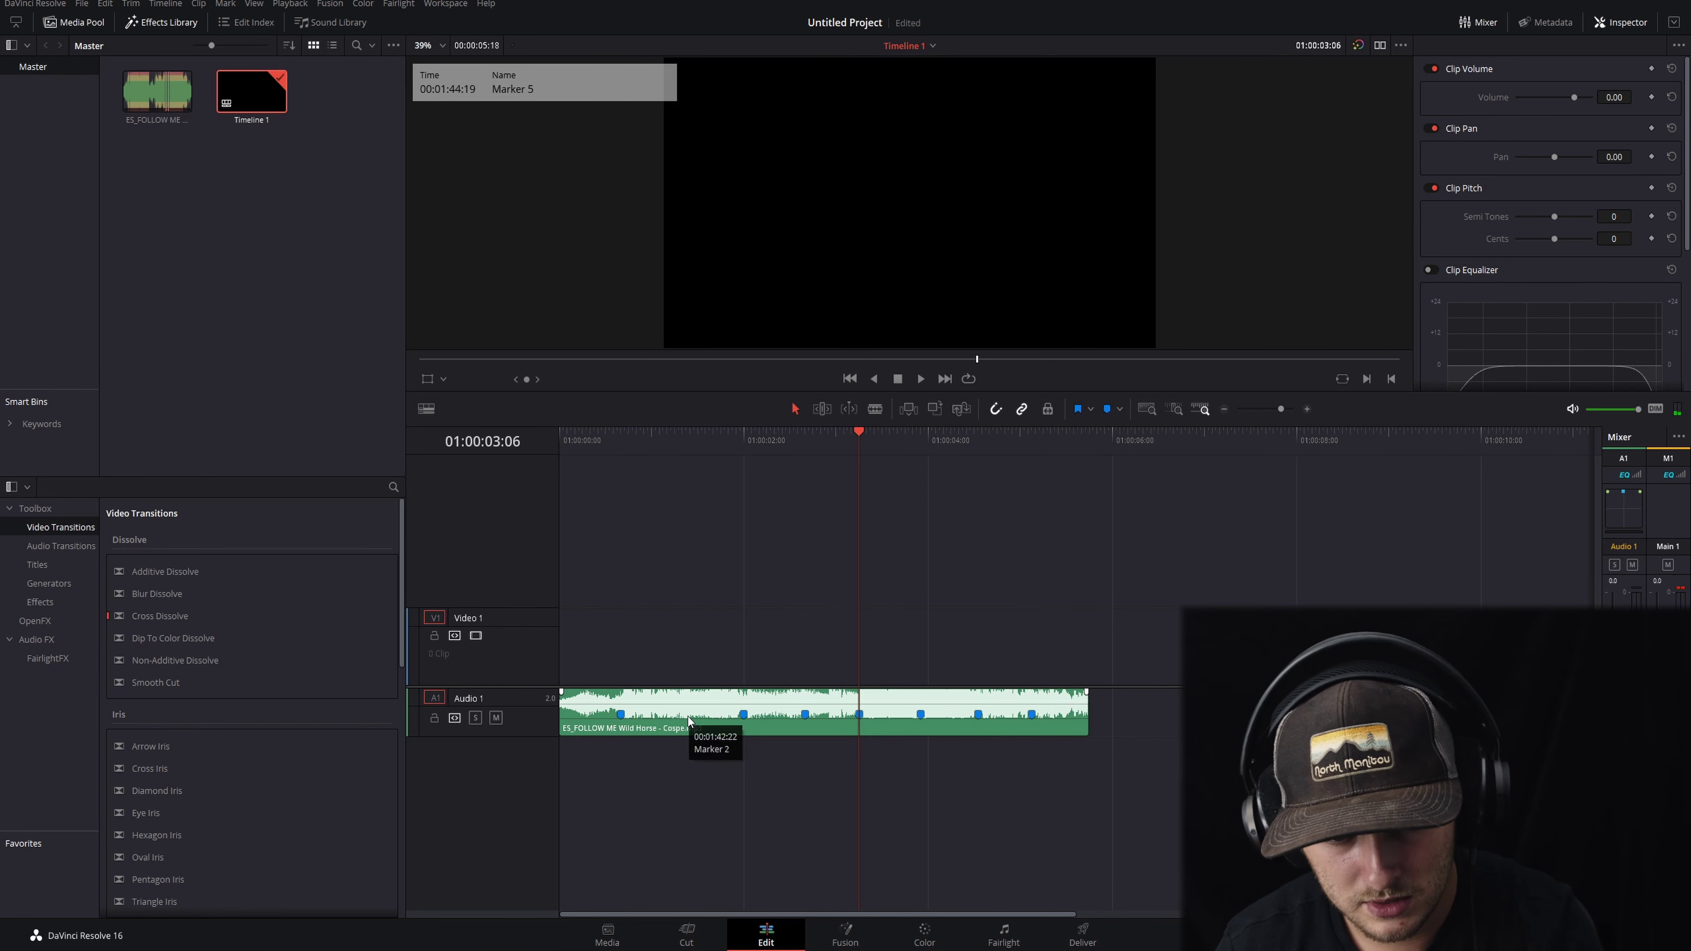
left_click(740, 717)
key("Delete")
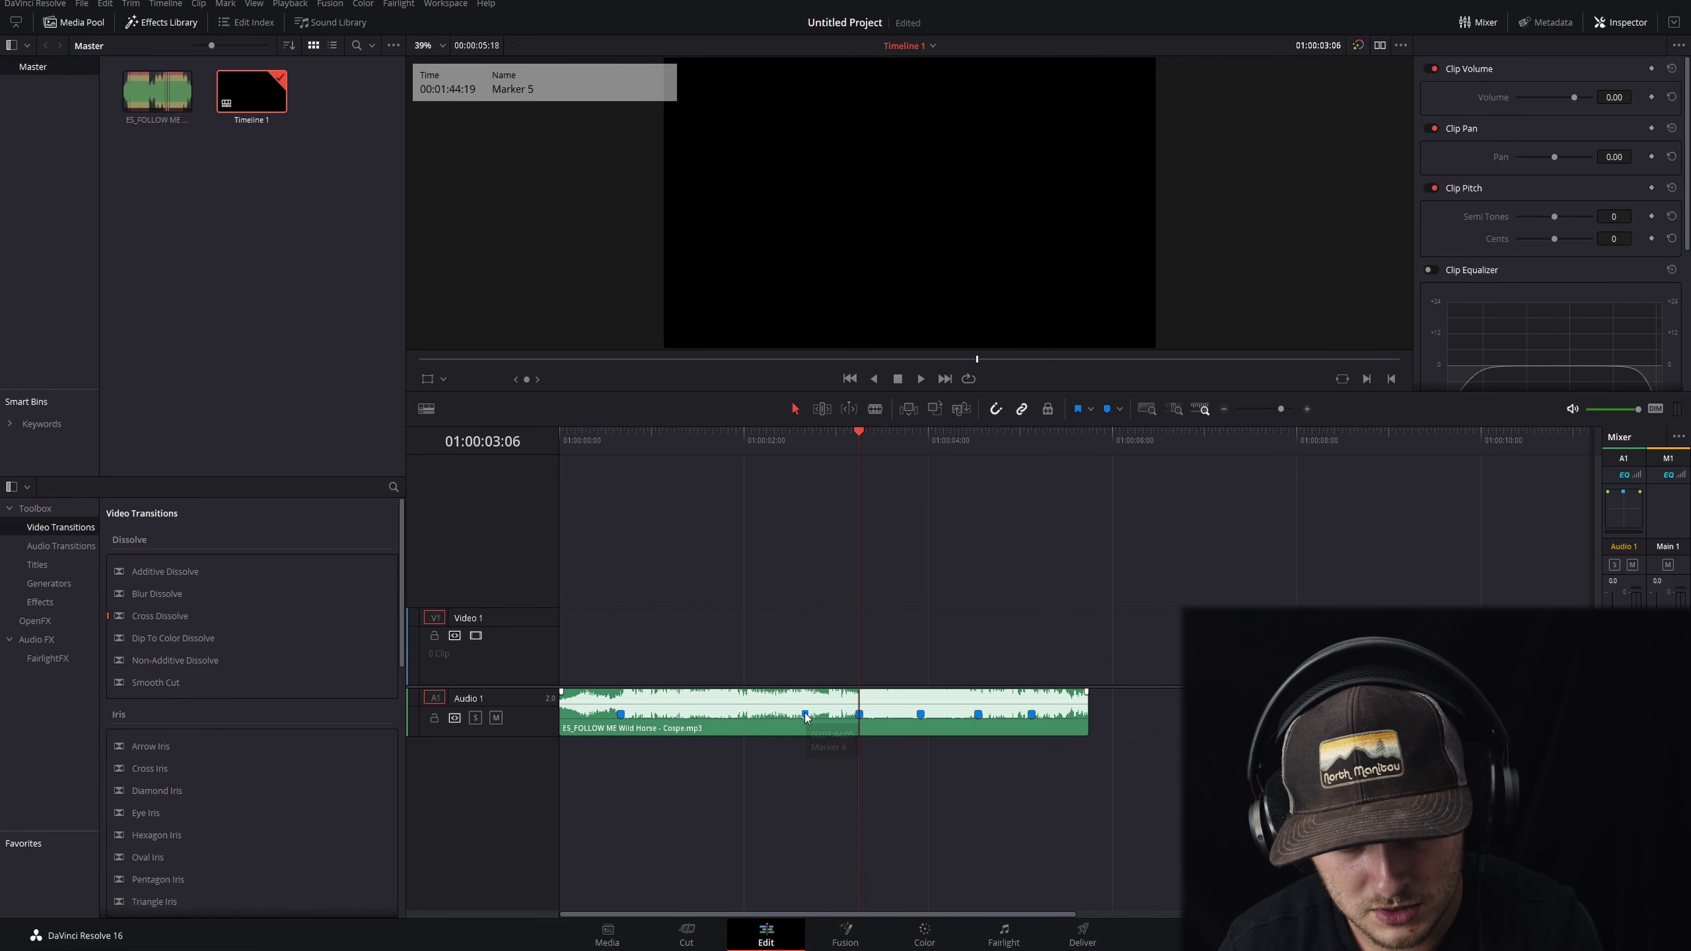
left_click_drag(584, 441, 550, 447)
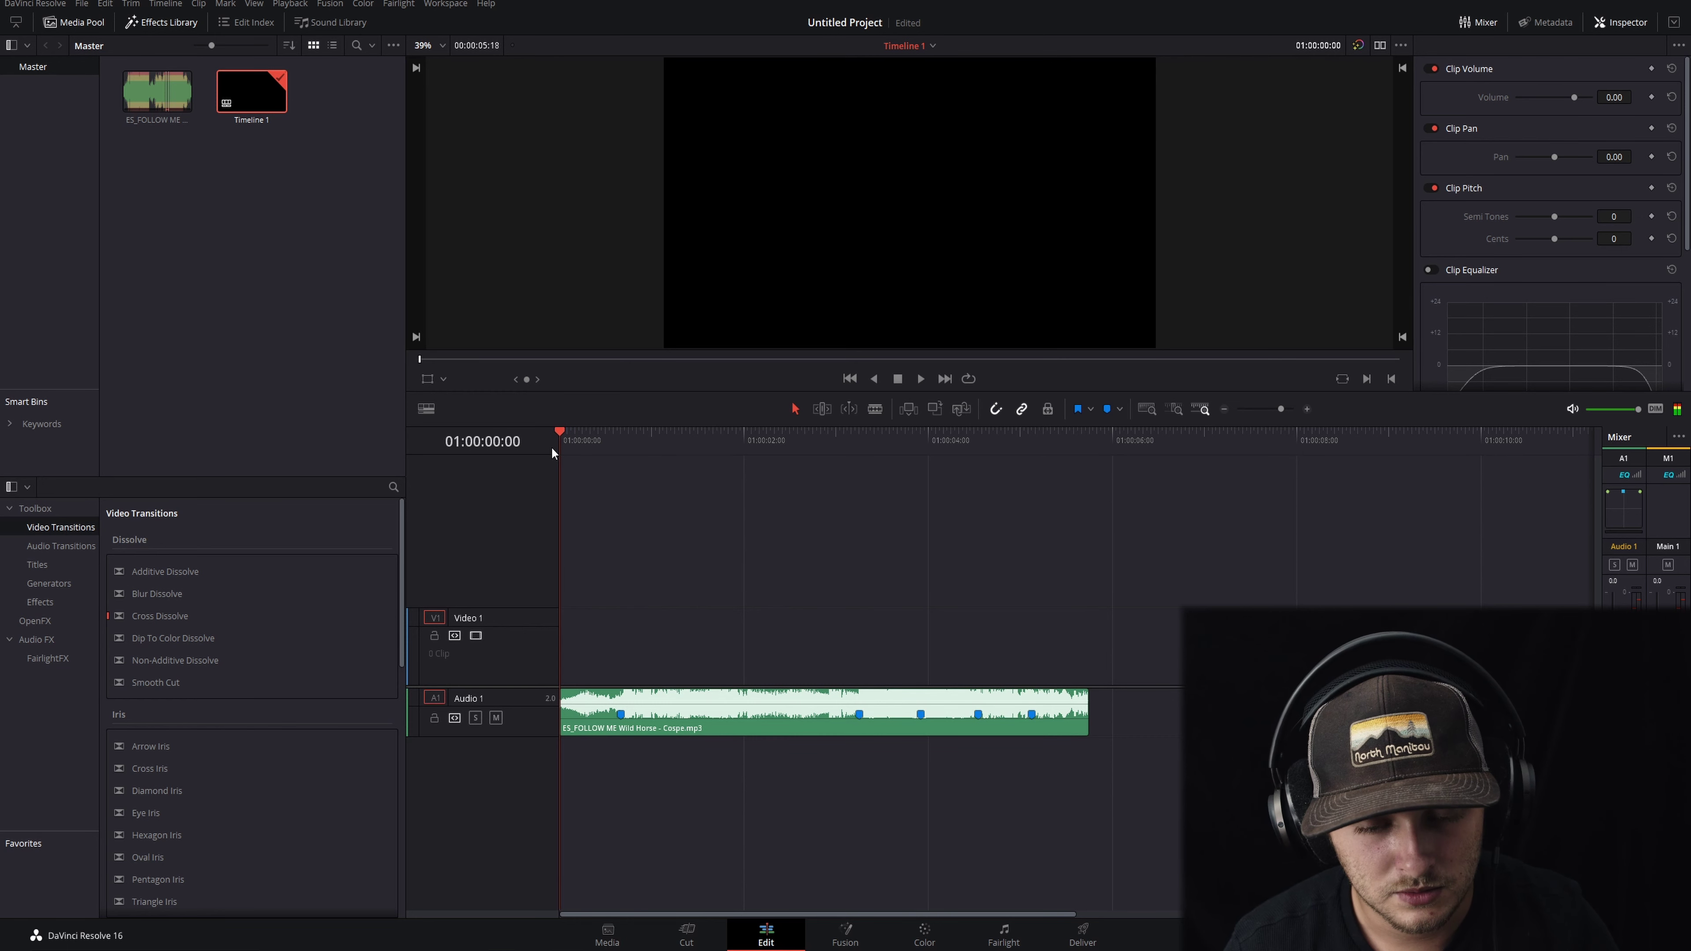
key("space")
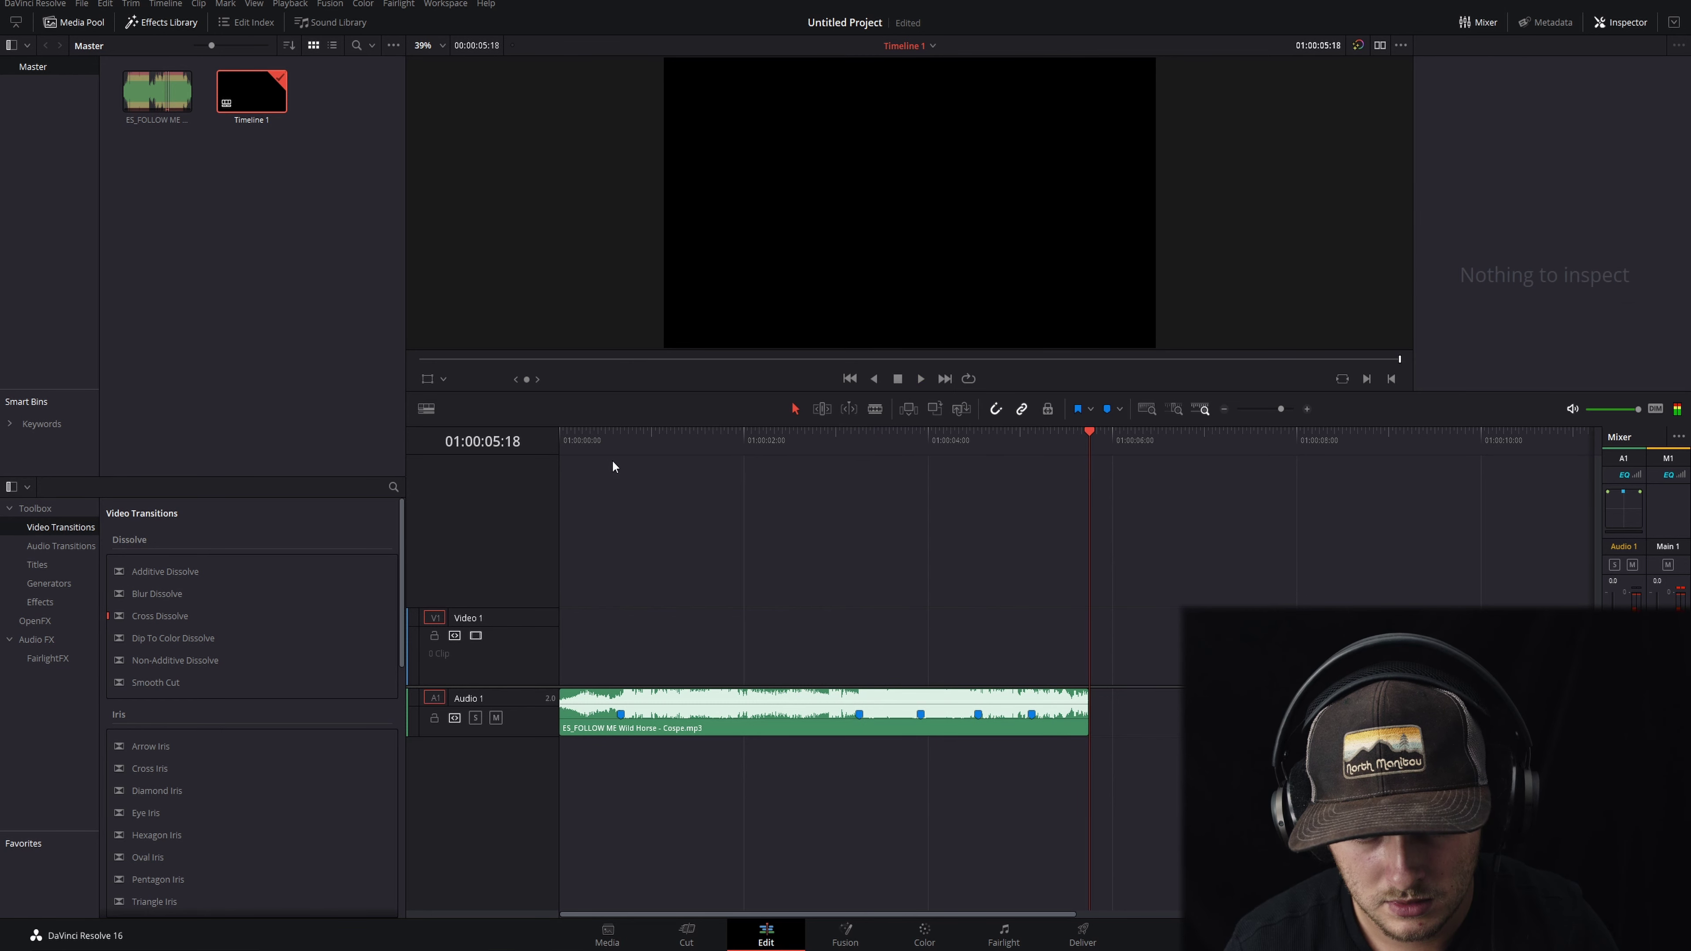
left_click(1030, 714)
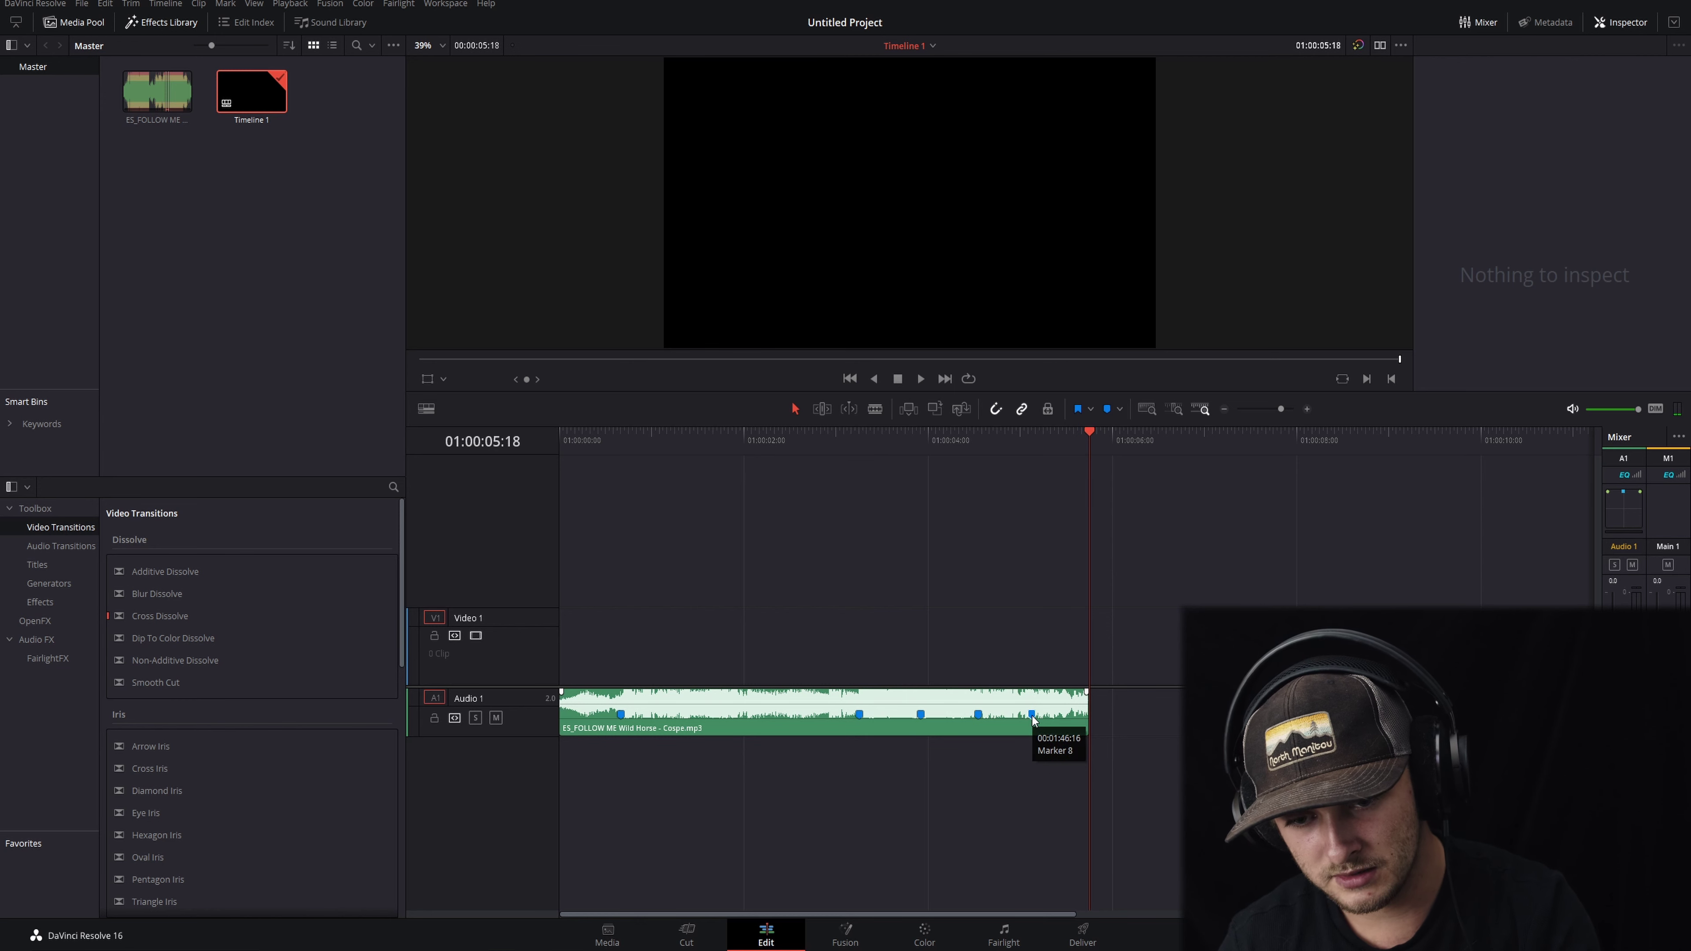
key("Delete")
Place the playhead on Marker 1 and add a Fusion Composition at the start of Video 1 above the music.
left_click(621, 442)
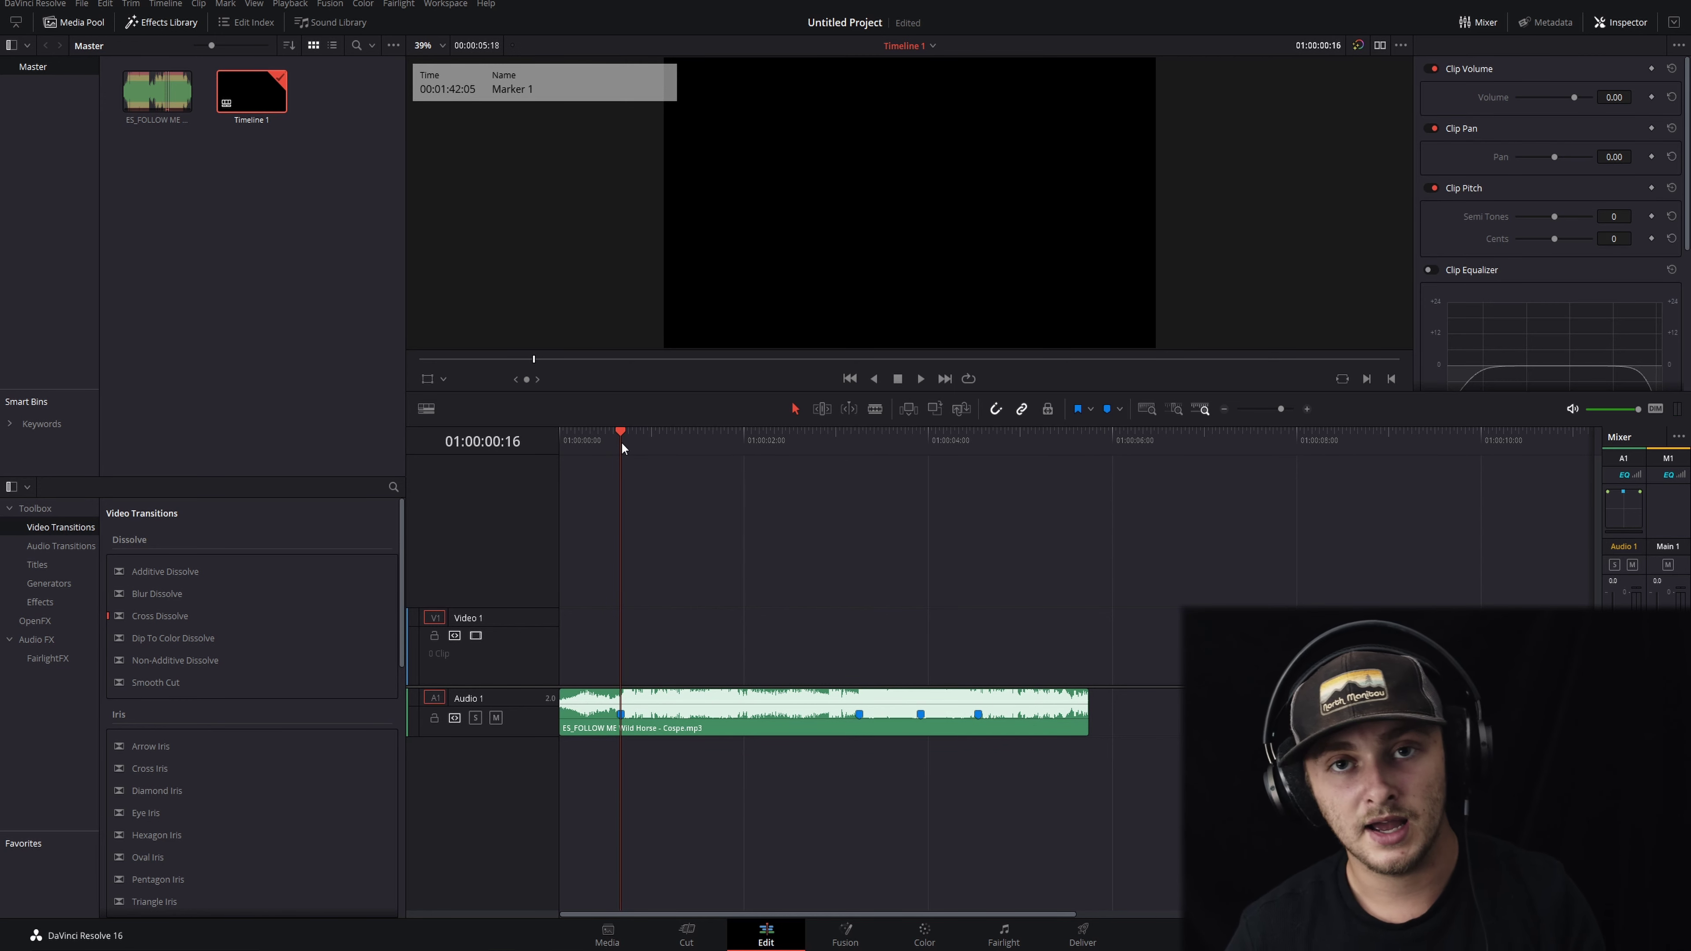
left_click(51, 587)
left_click(47, 599)
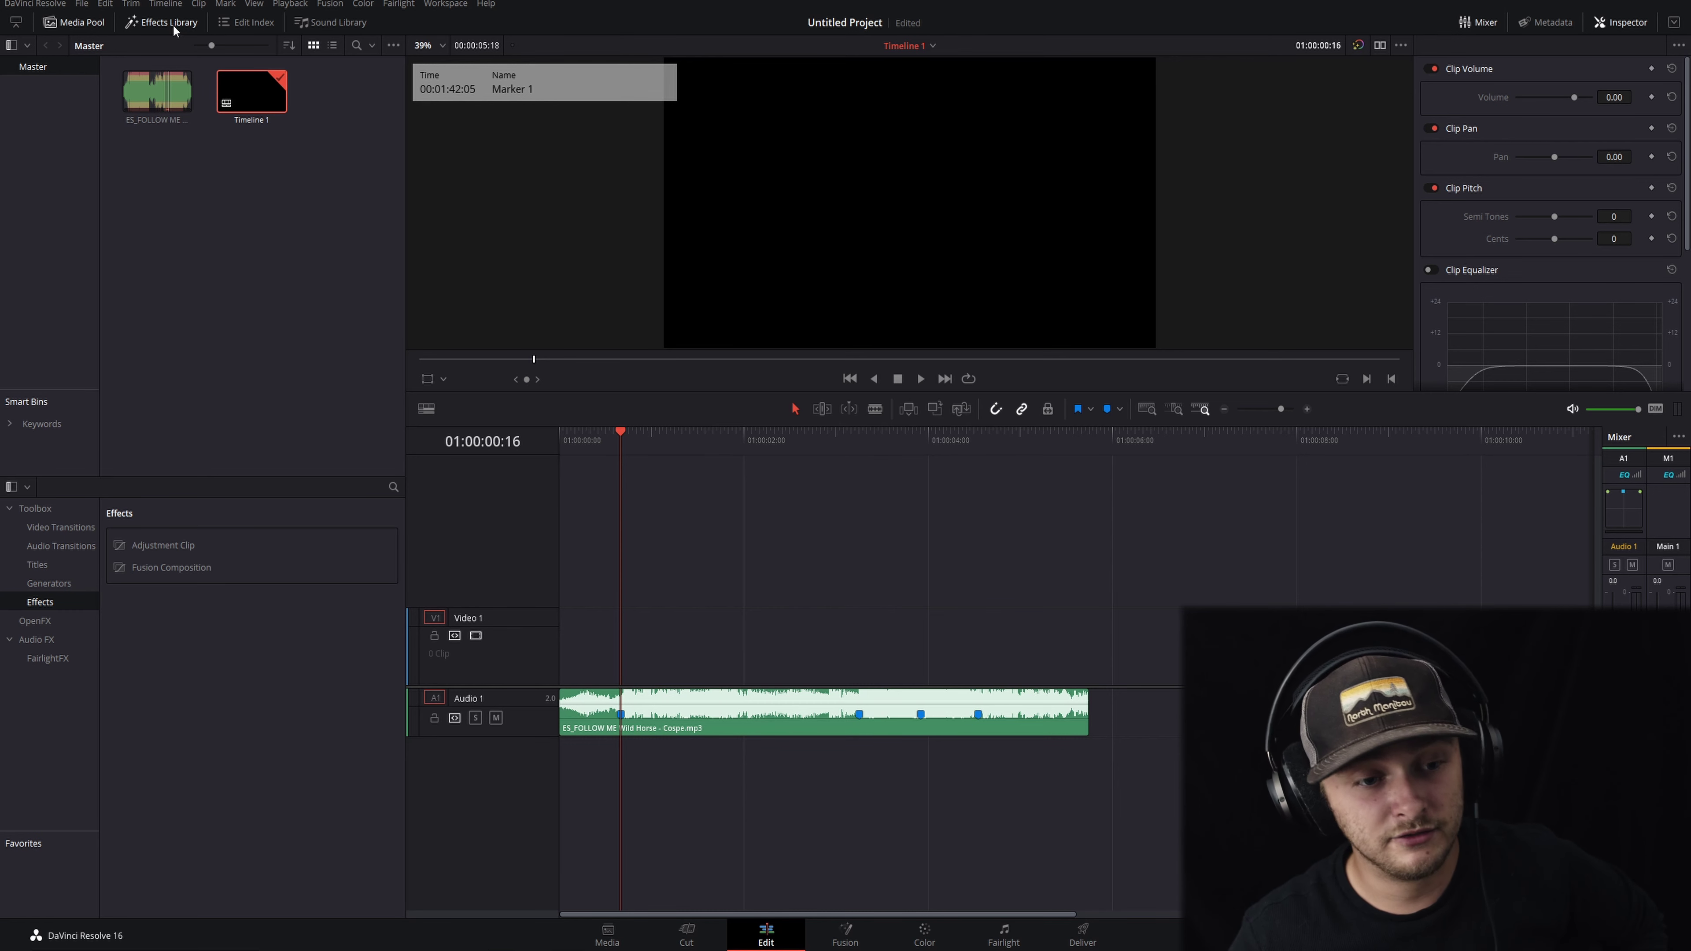
left_click_drag(143, 566, 571, 666)
left_click(992, 644)
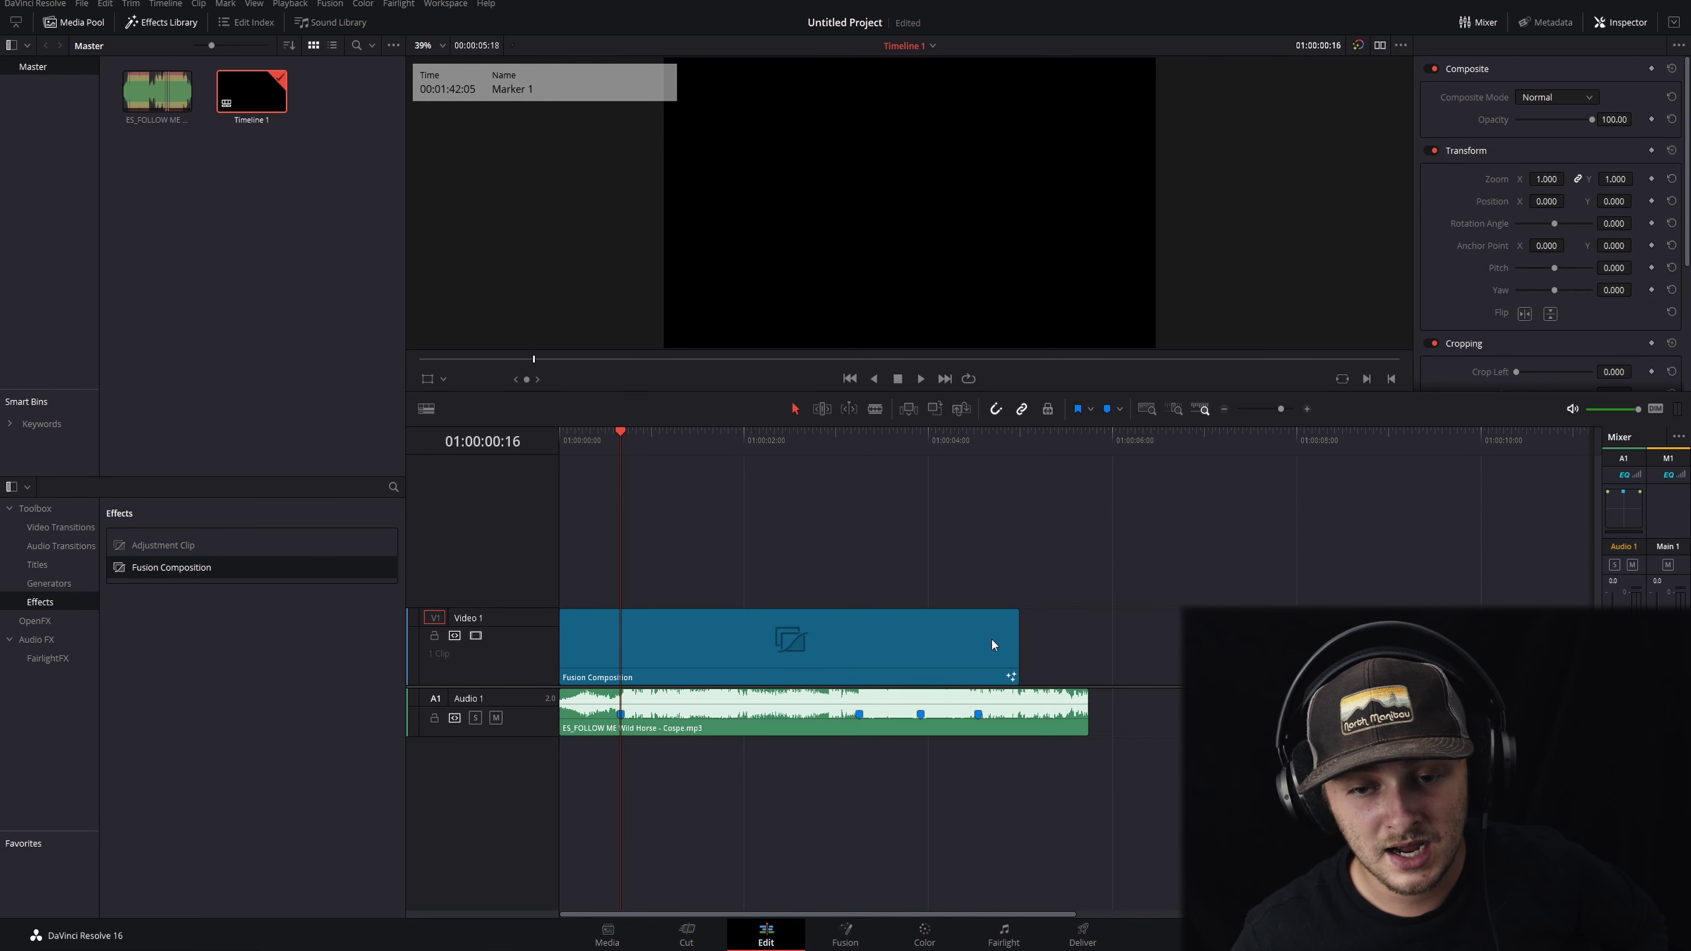
Extend the Fusion Composition to the end of the music clip and open it for editing in Fusion from the timeline start.
left_click_drag(1011, 638, 1089, 644)
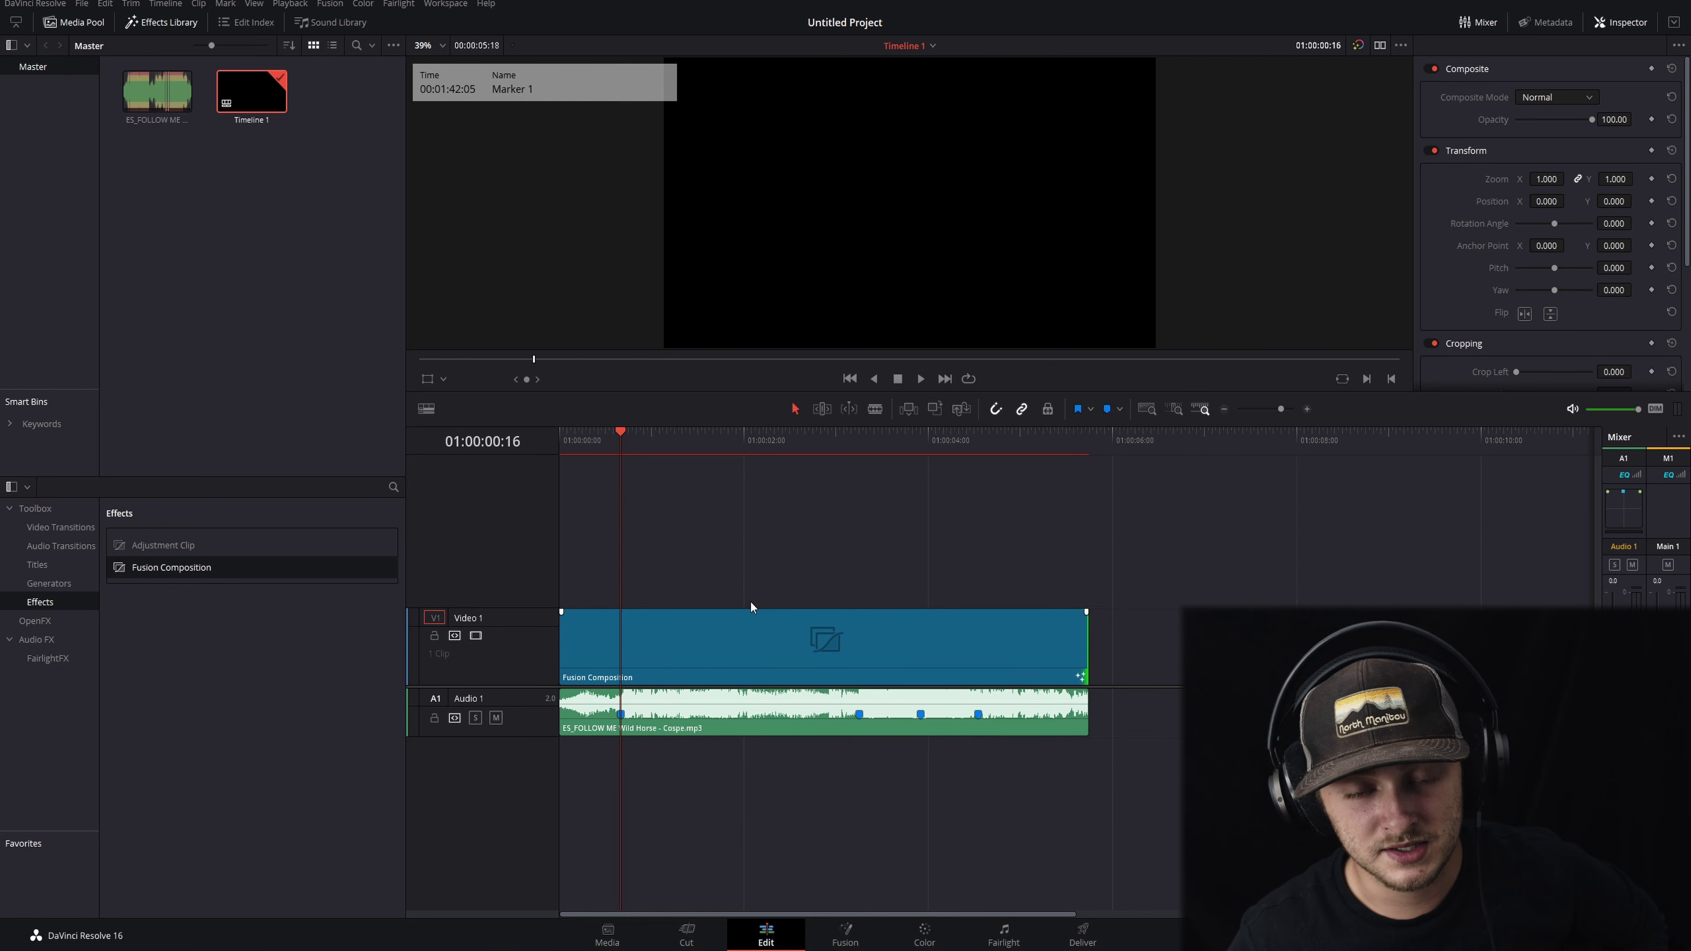
key("Home")
left_click(671, 643)
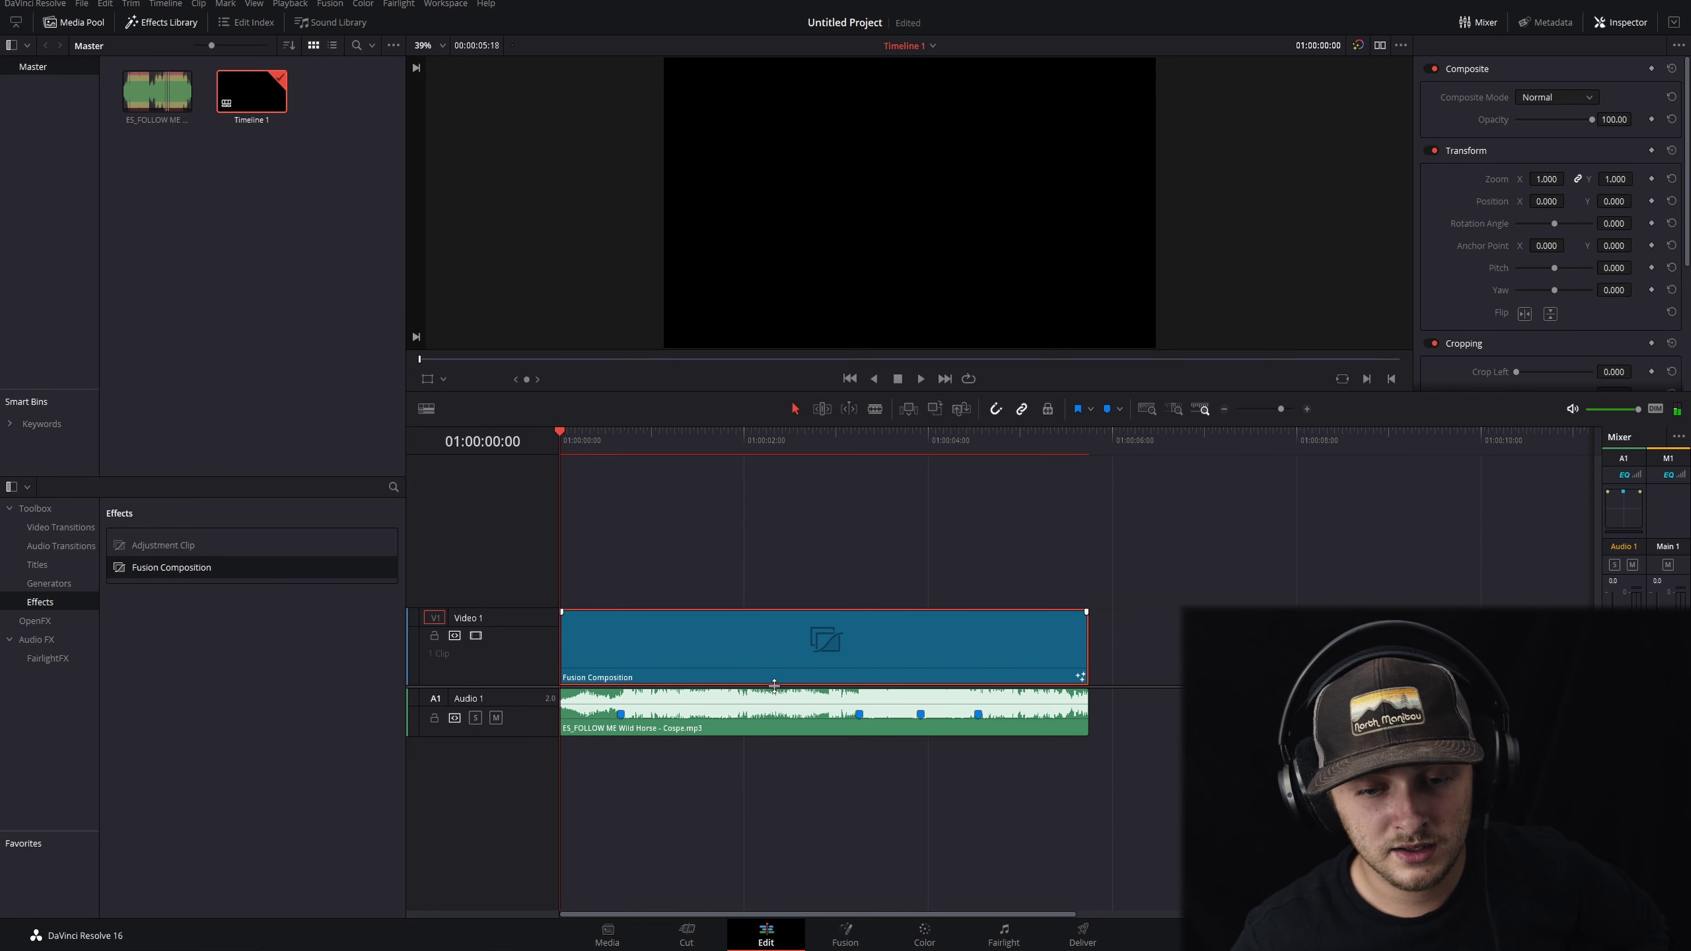
left_click(846, 933)
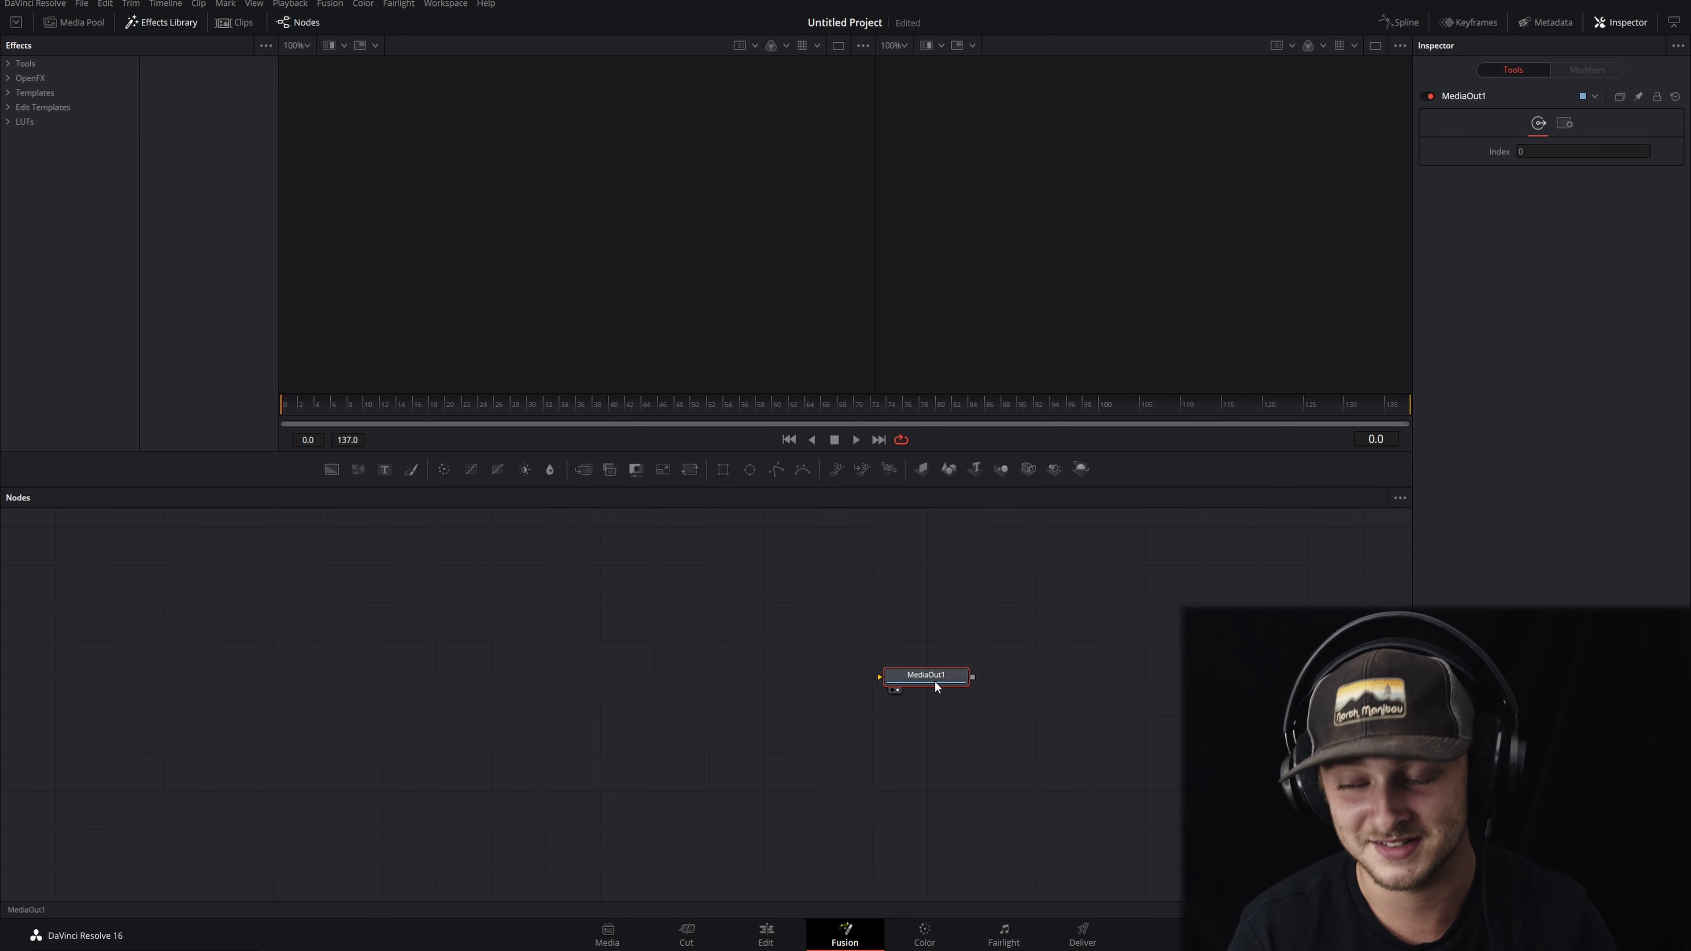
Add a Text node reading "FAST", show it in the first viewer and place it at the upper left of the node graph.
left_click(518, 668)
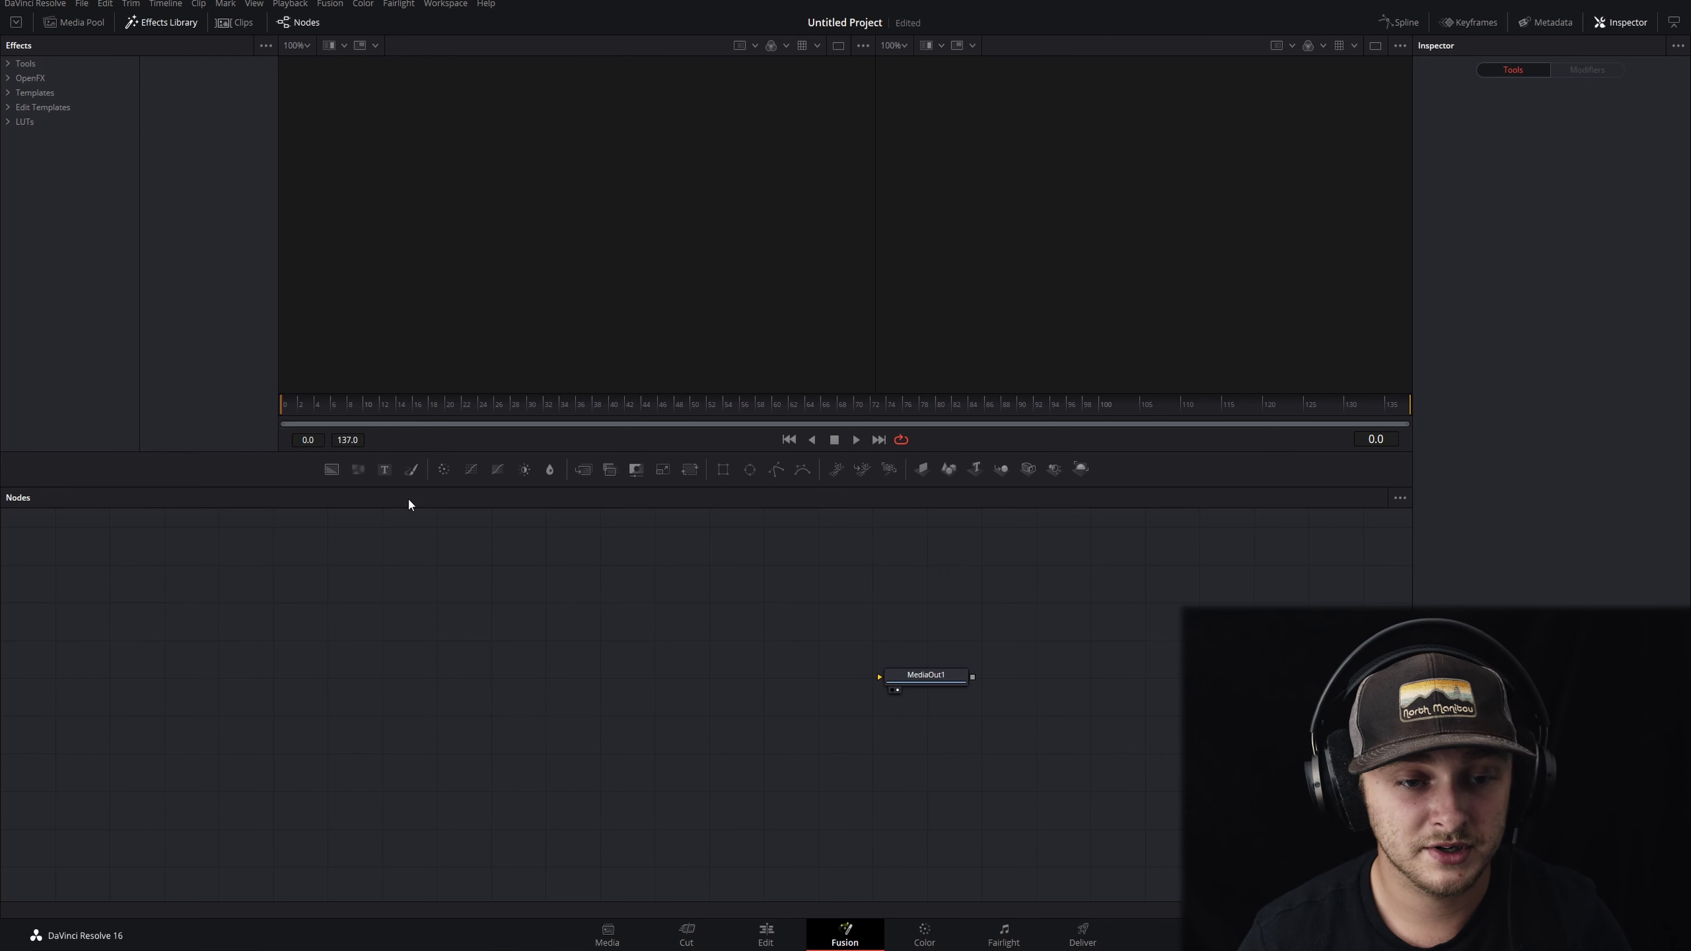
left_click(384, 469)
key("1")
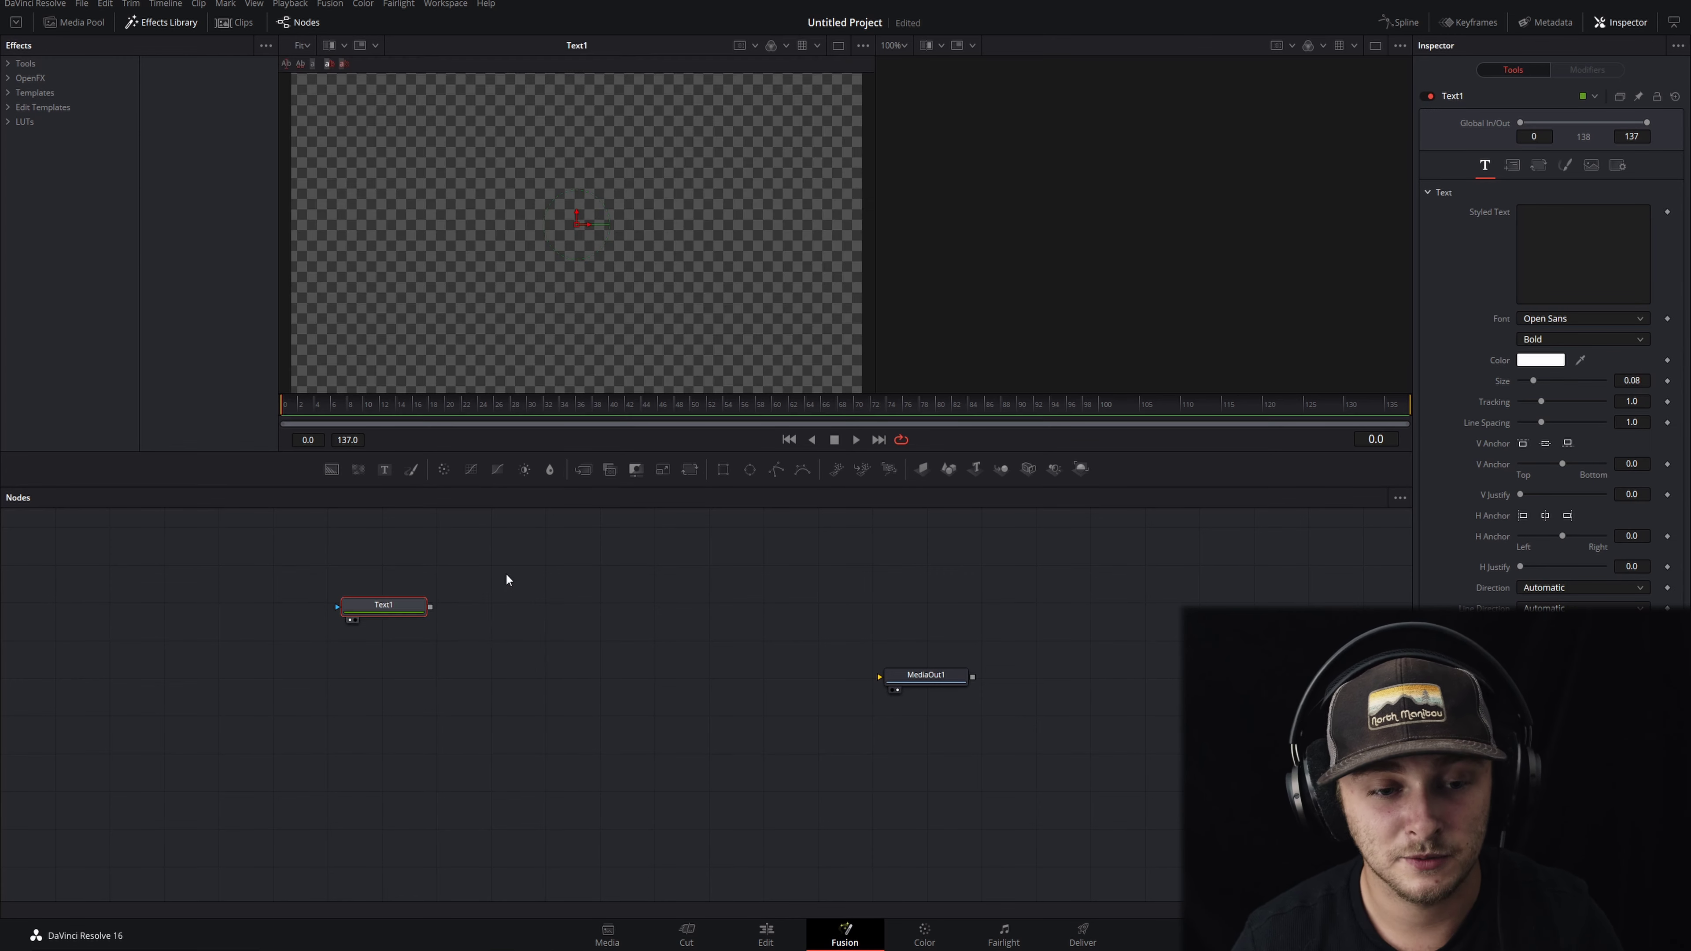
left_click_drag(527, 613, 426, 592)
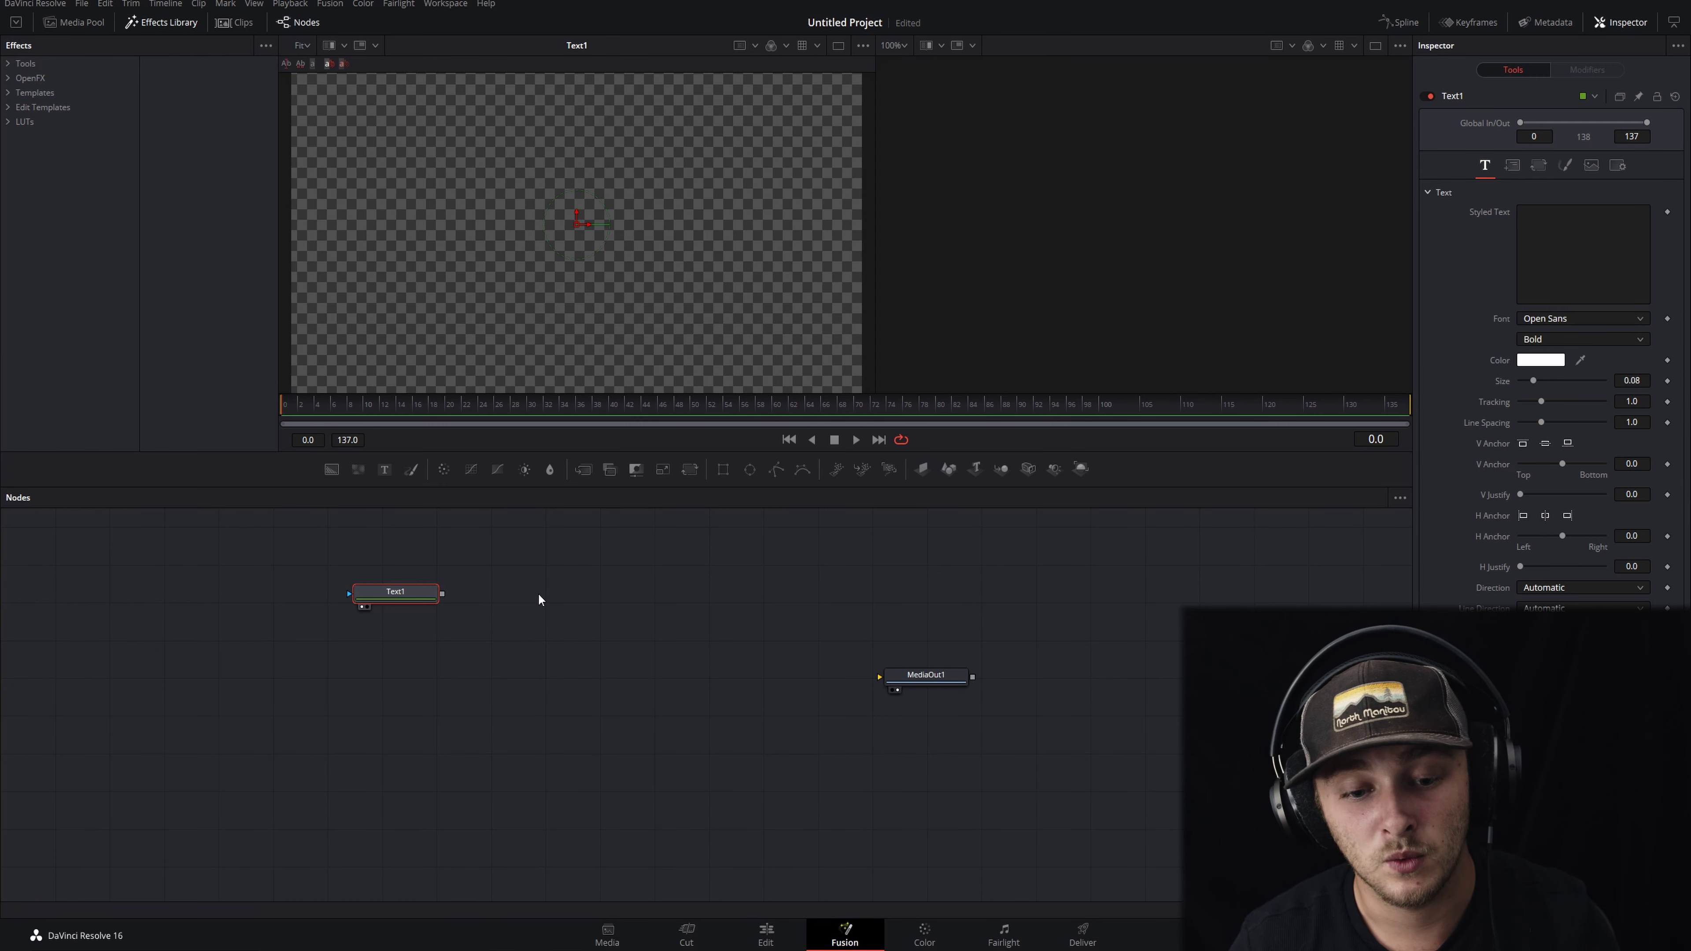
left_click(1594, 283)
type("FAST")
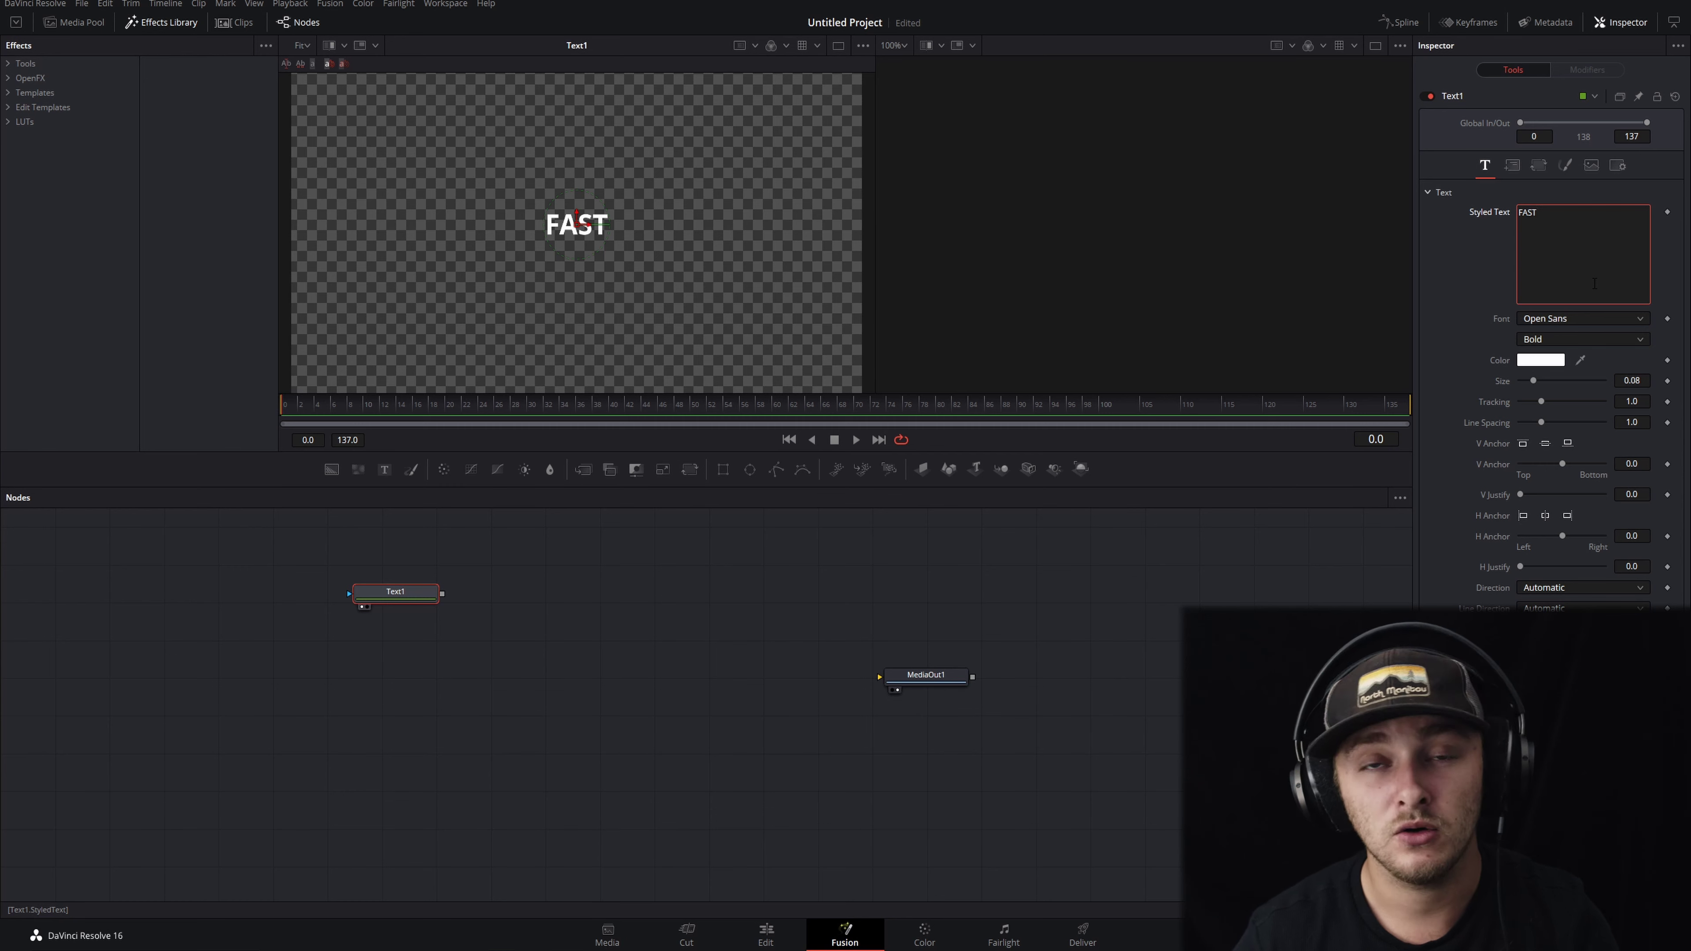
Set the FAST text's font to Goldbill and its size to about 0.315.
left_click(1565, 319)
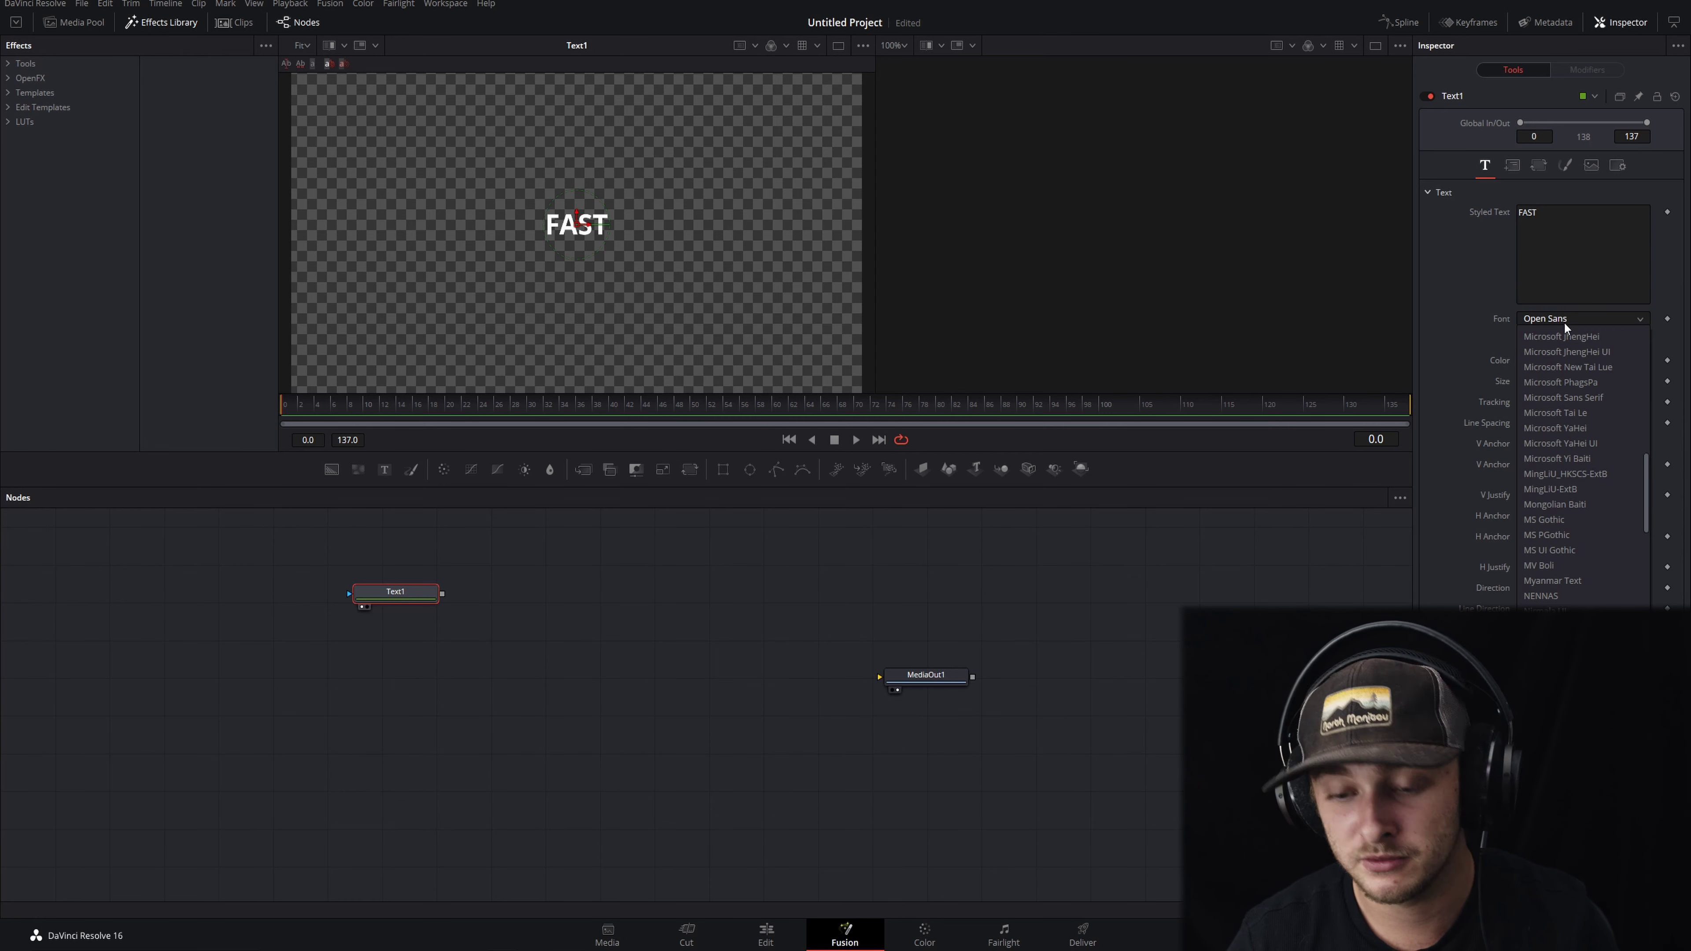
scroll(1565, 321, "up", 6)
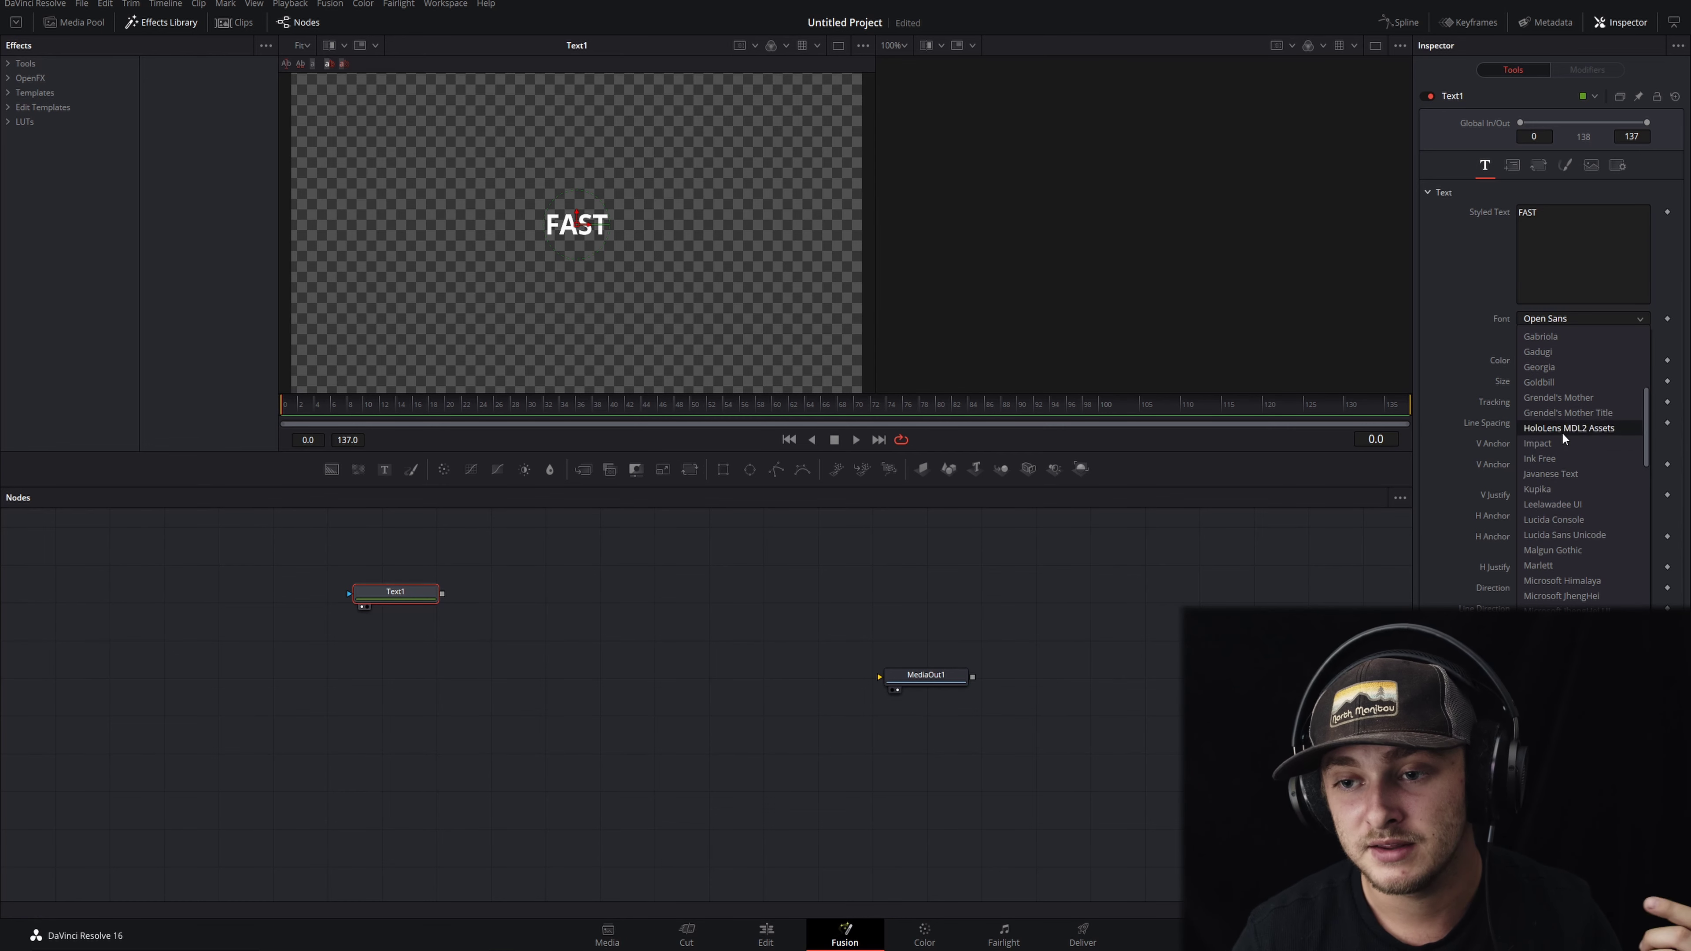
left_click(1543, 383)
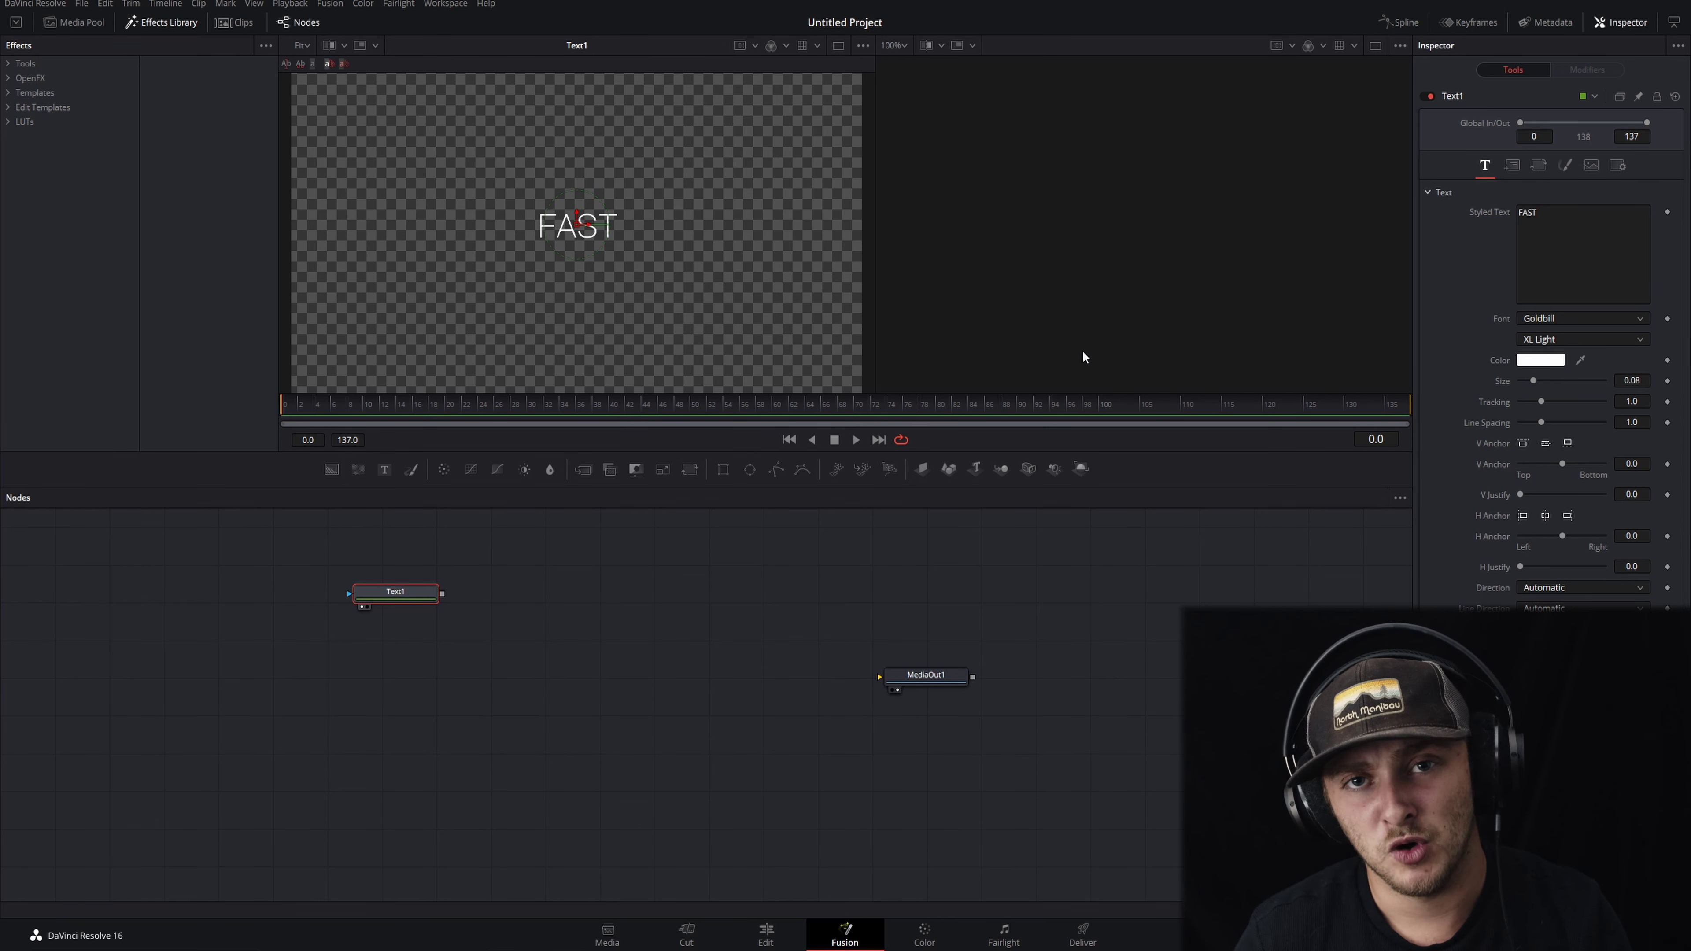
left_click_drag(1534, 383, 1573, 385)
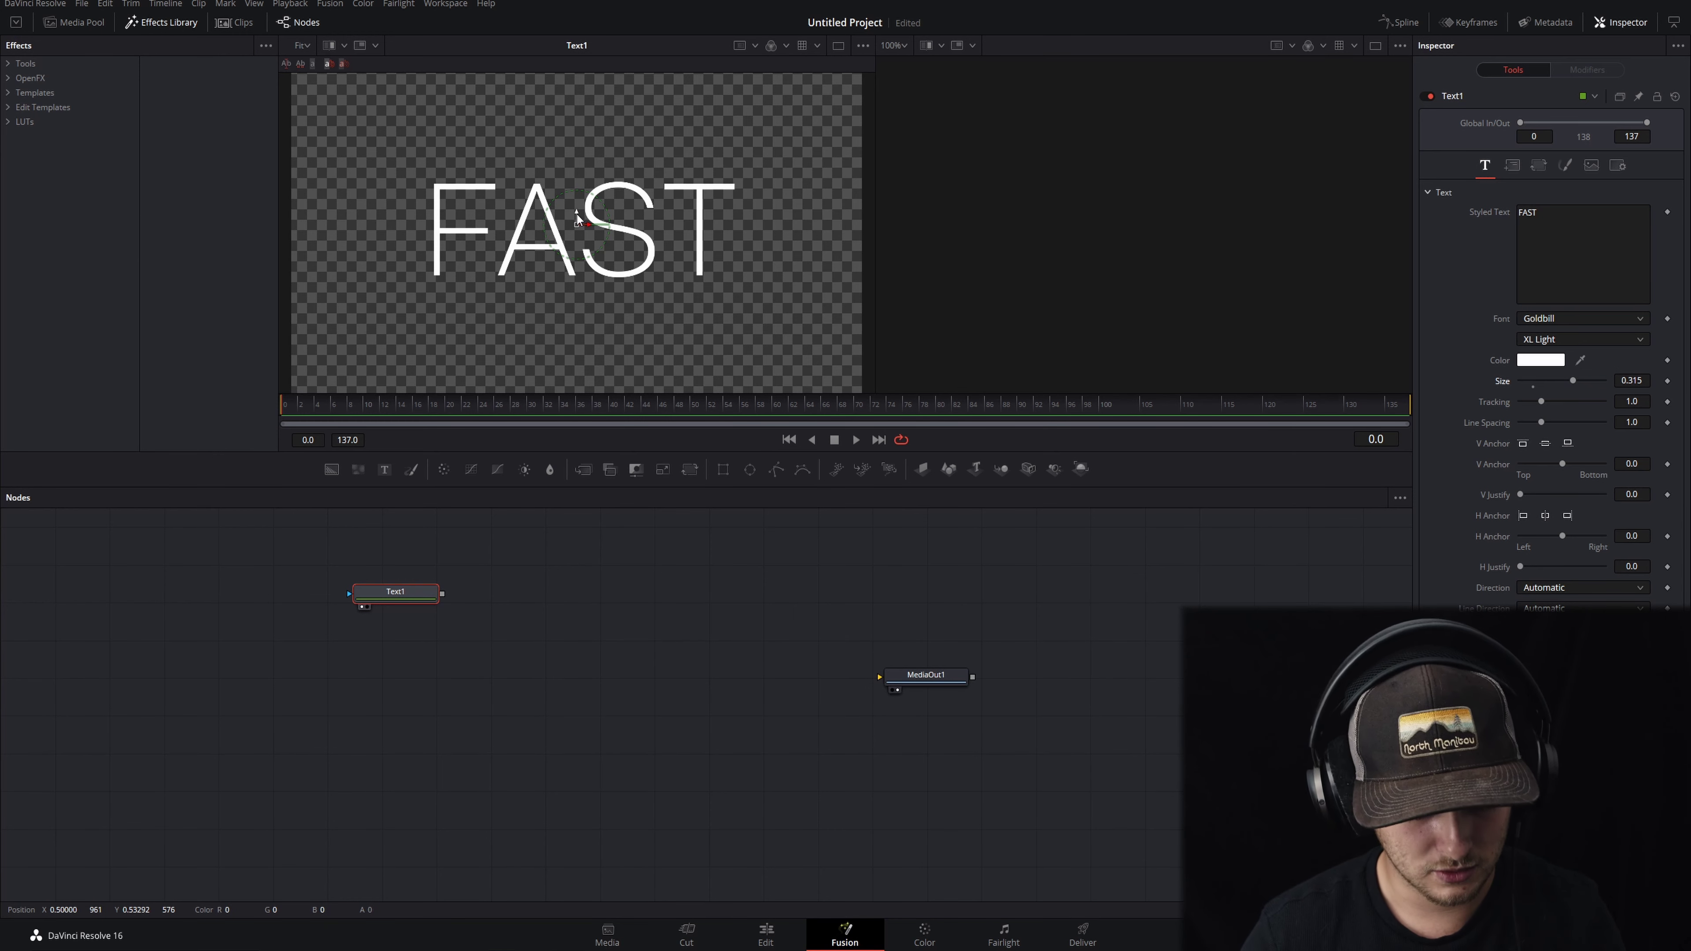
Move the FAST text above the frame to about Y 1.183 and keyframe its Center at frame 0.
scroll(577, 220, "down", 2)
scroll(577, 220, "down", 4)
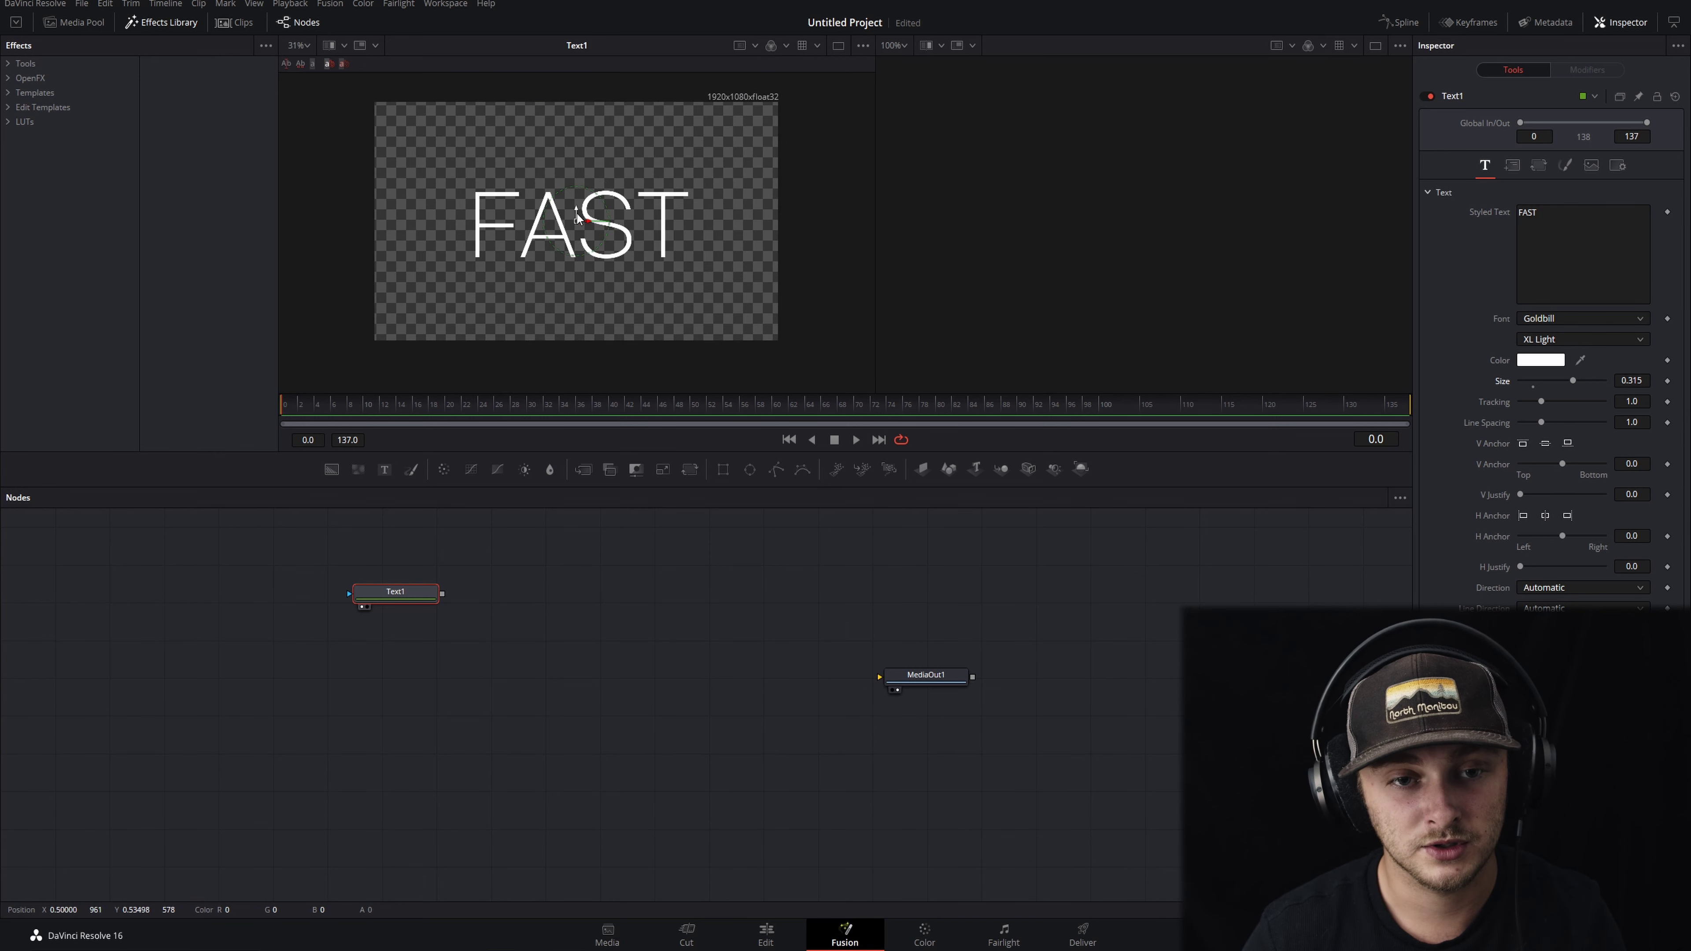
left_click_drag(576, 209, 568, 90)
left_click(1511, 165)
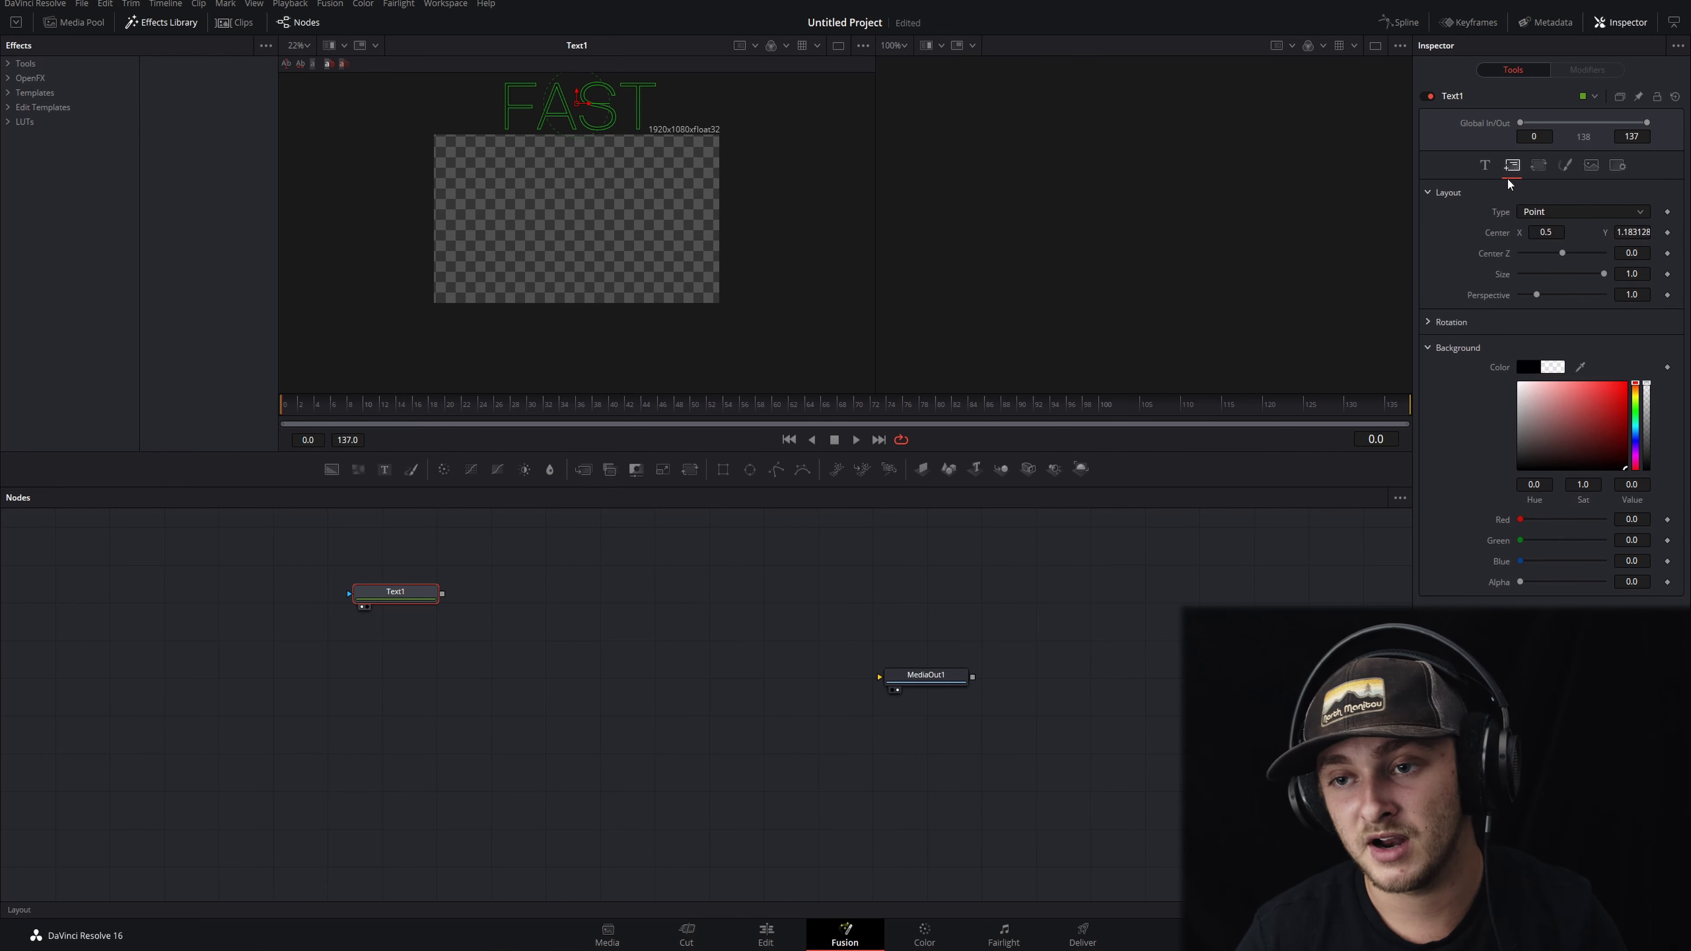
left_click(1667, 232)
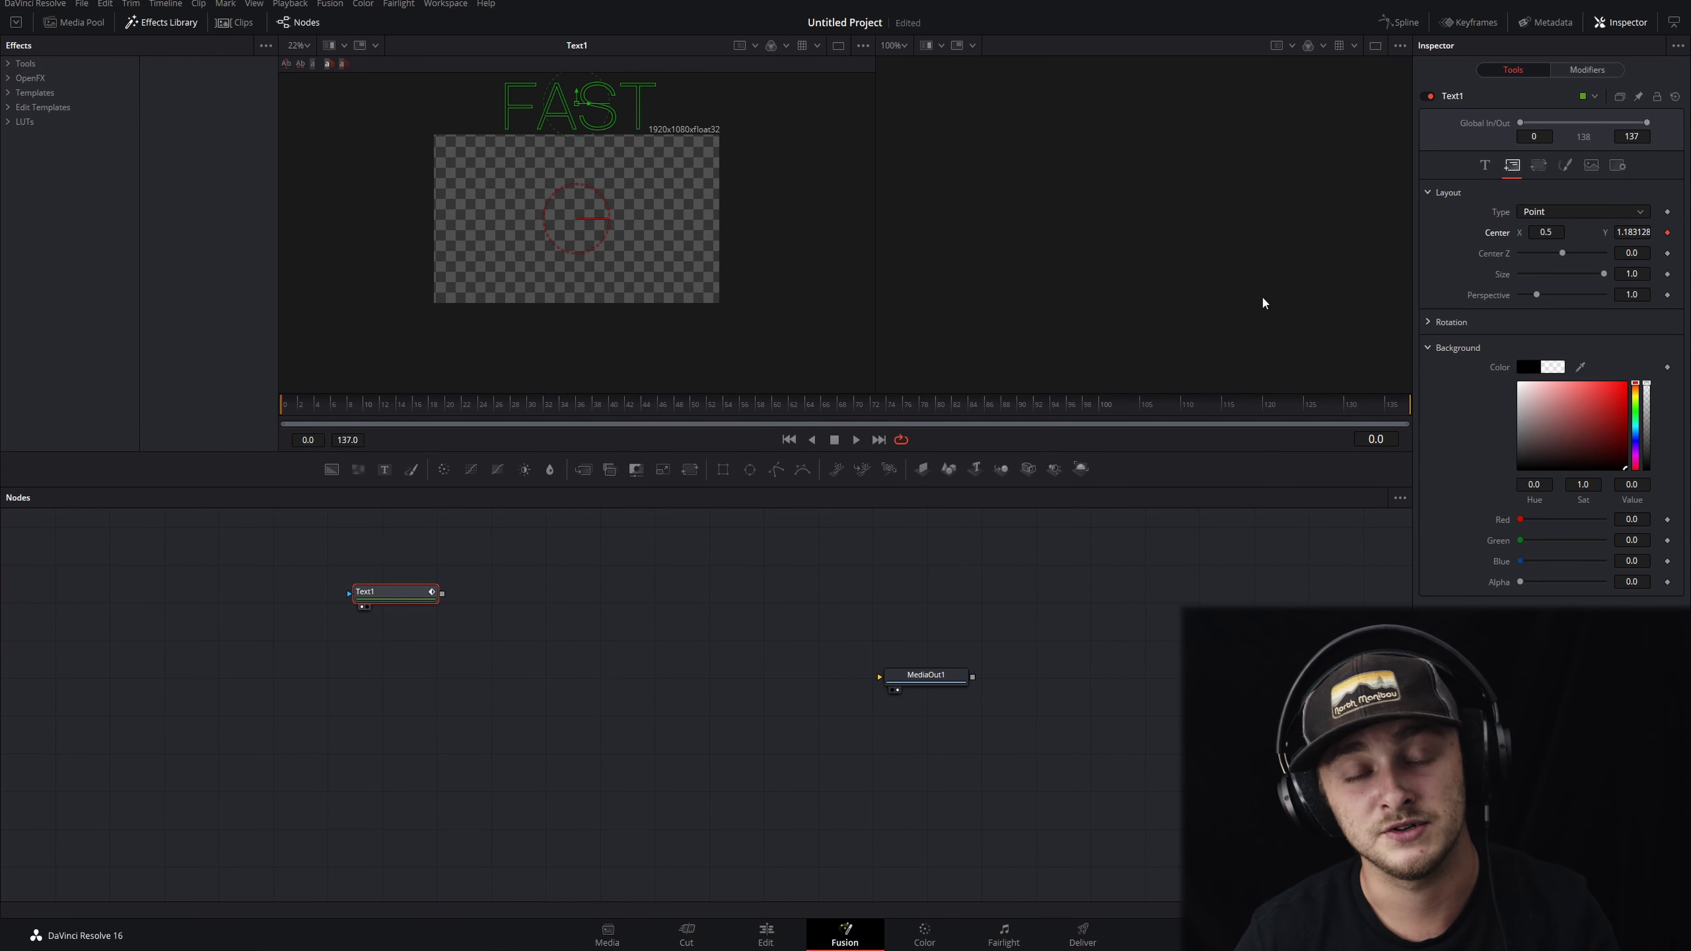
Add a second, unconnected Text node below the first one and enter "FRIDAYS" as its text.
left_click(376, 653)
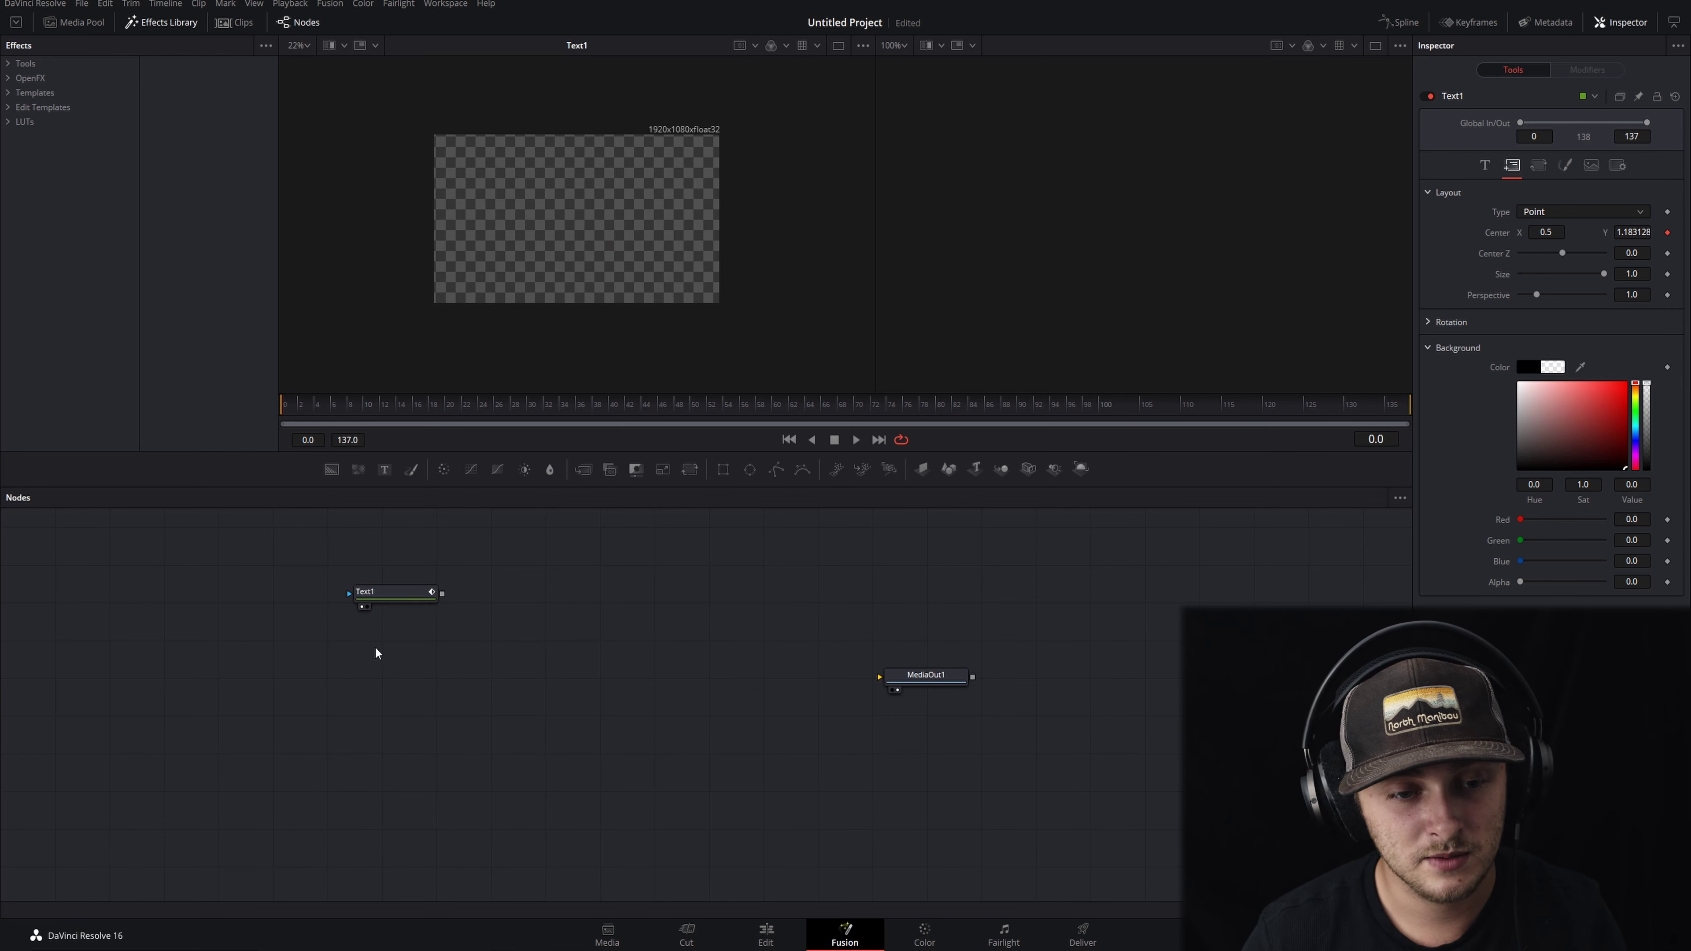
left_click(384, 469)
left_click_drag(373, 656, 475, 659)
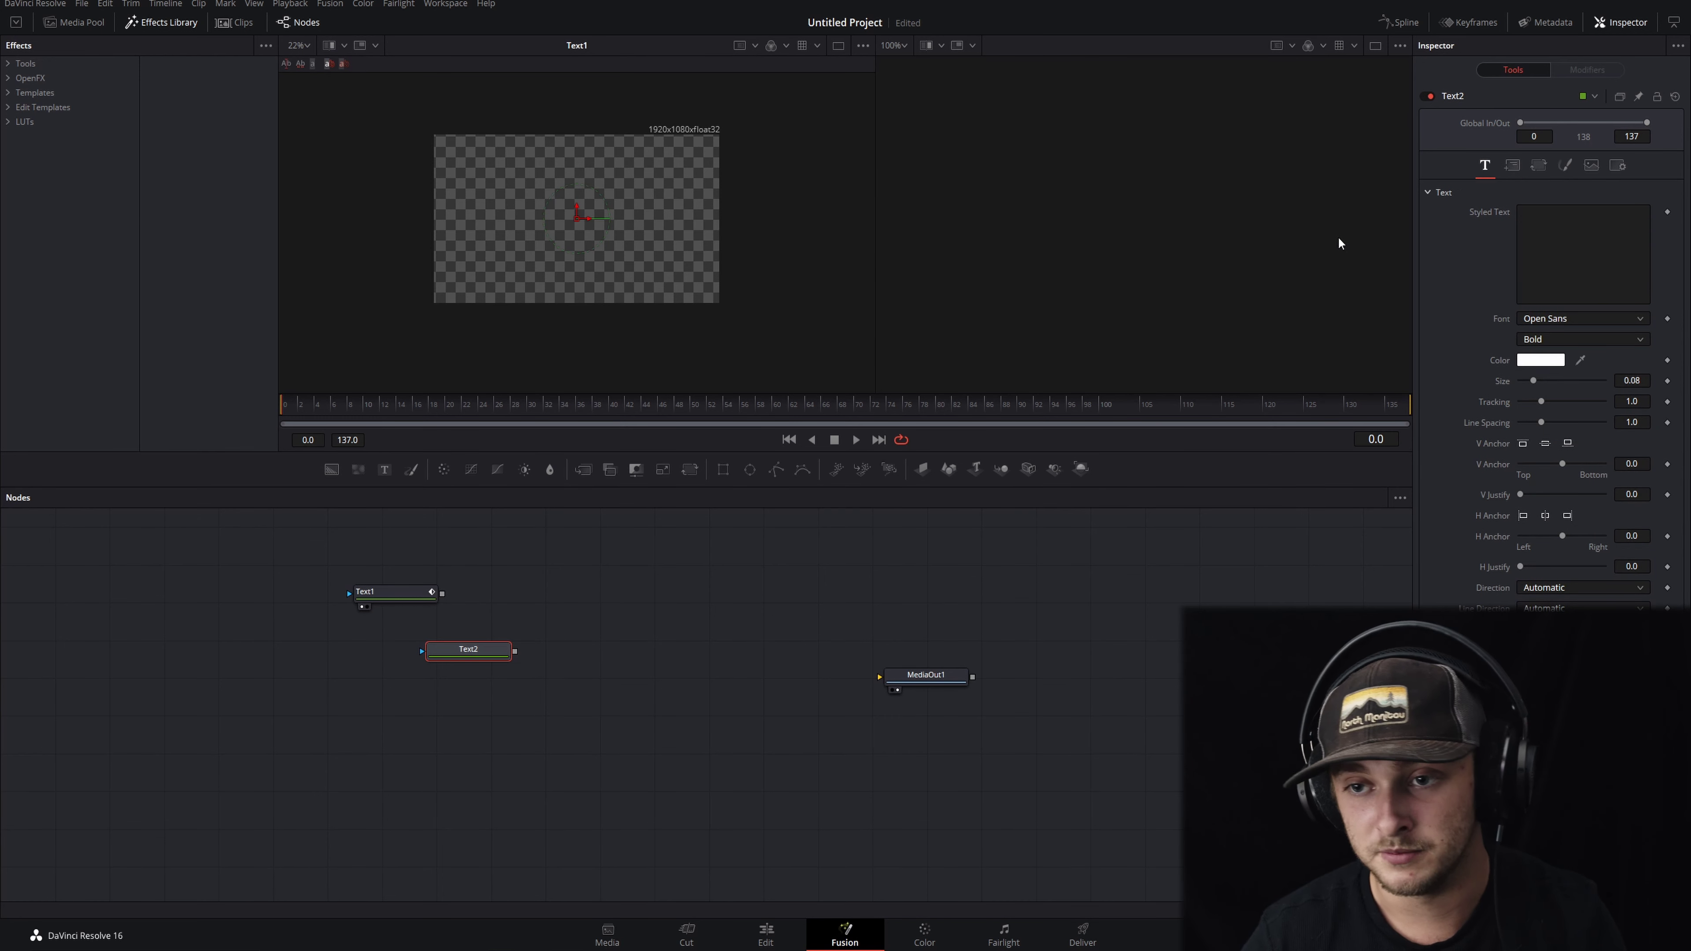
left_click(1566, 242)
type("FRIDAY")
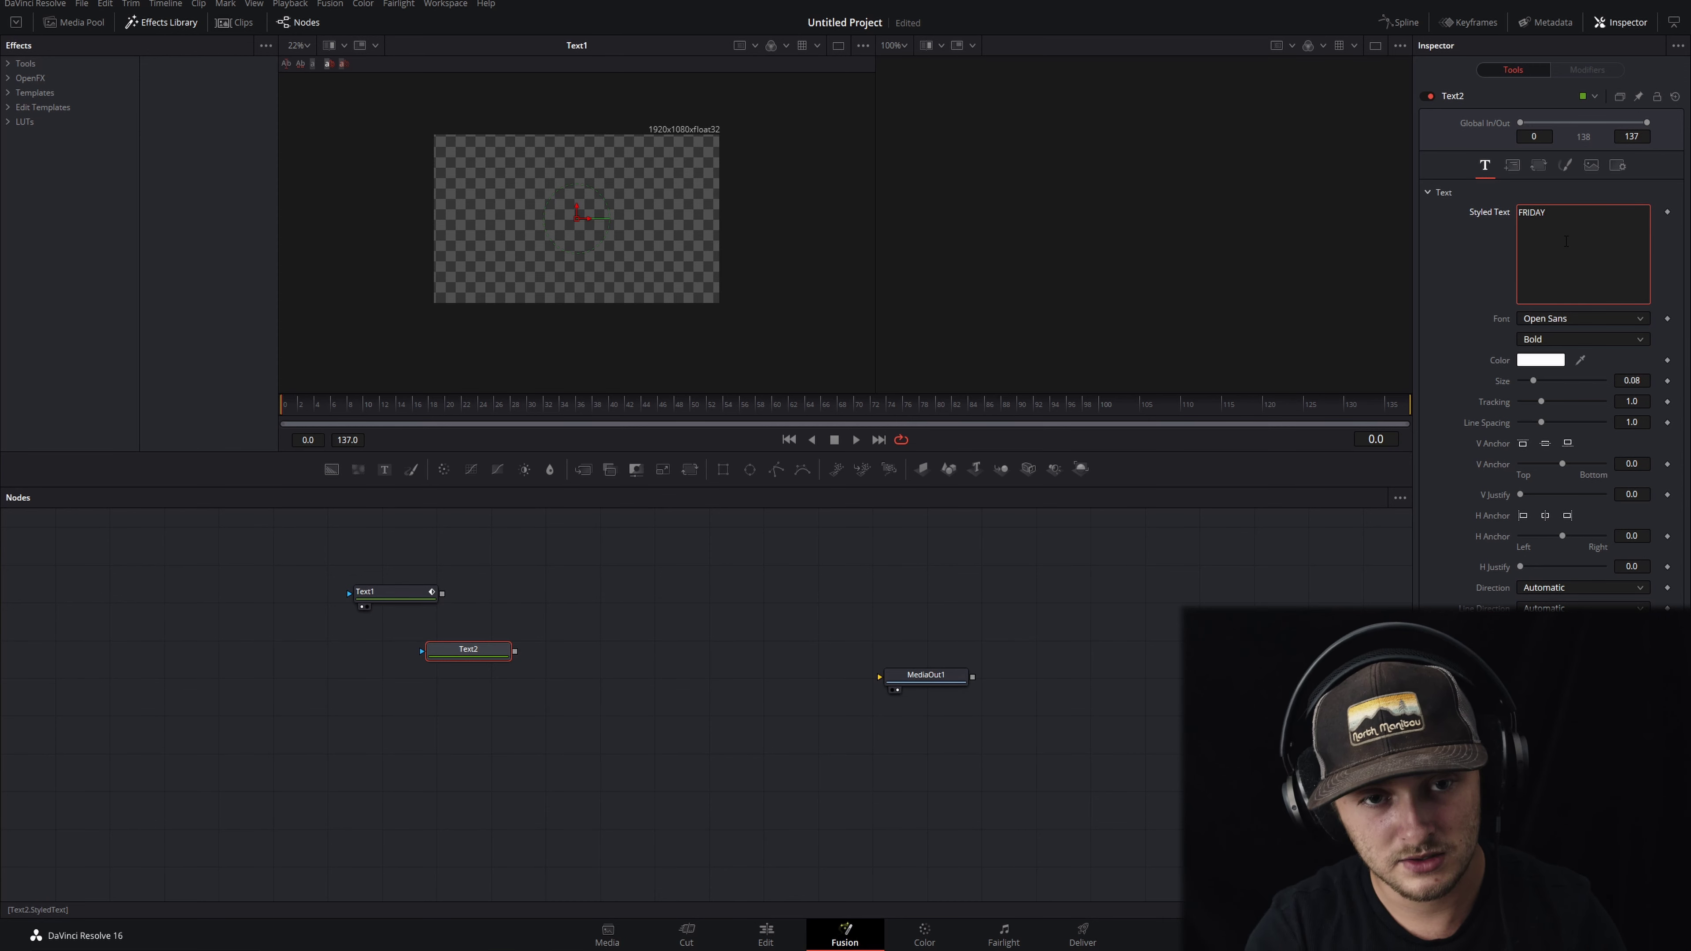
type("S")
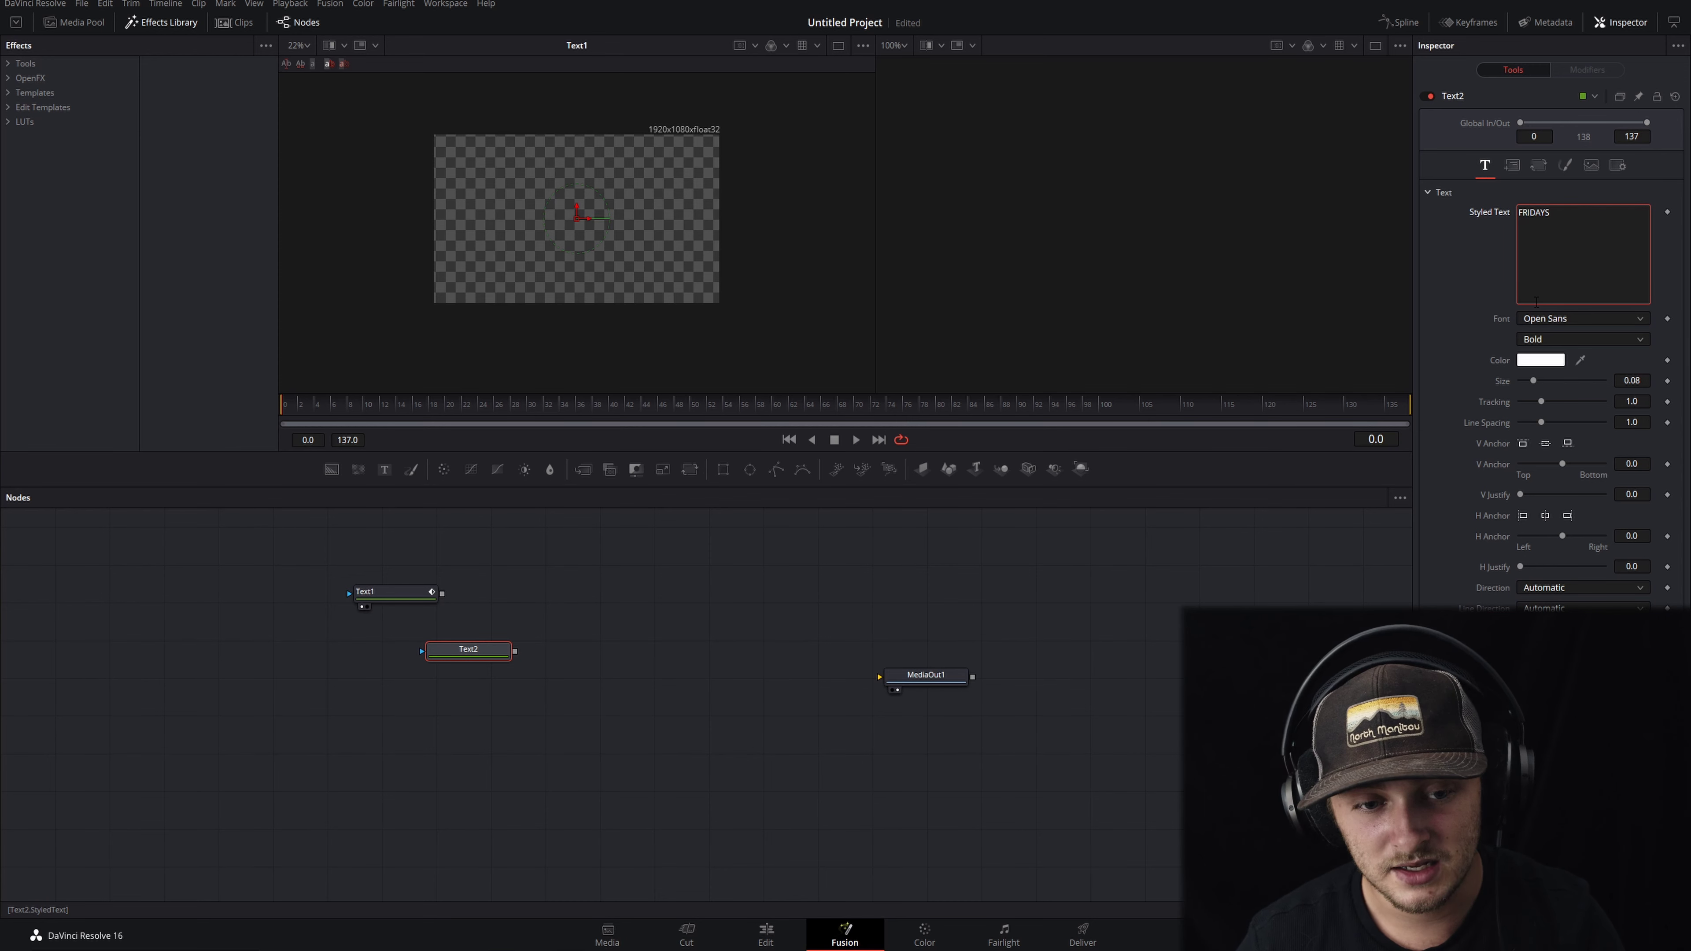
Set the FRIDAYS text's font to Goldbill and show it in the second viewer, keeping the FAST node in the first.
left_click(1545, 321)
scroll(1547, 325, "down", 5)
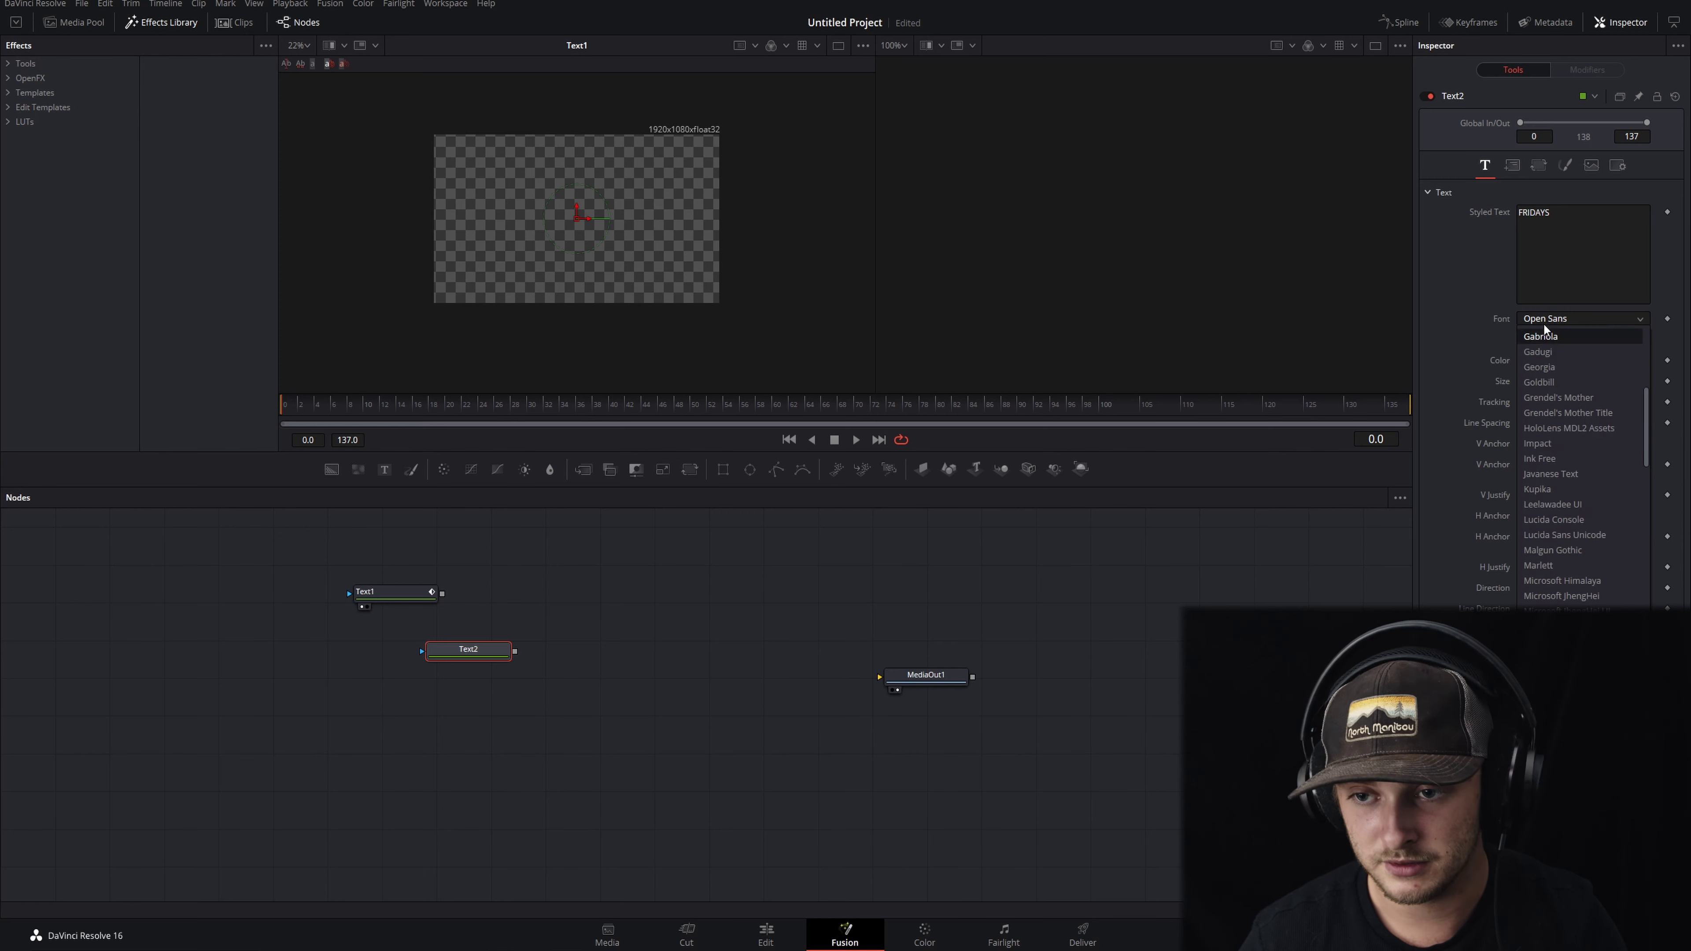
left_click(1548, 382)
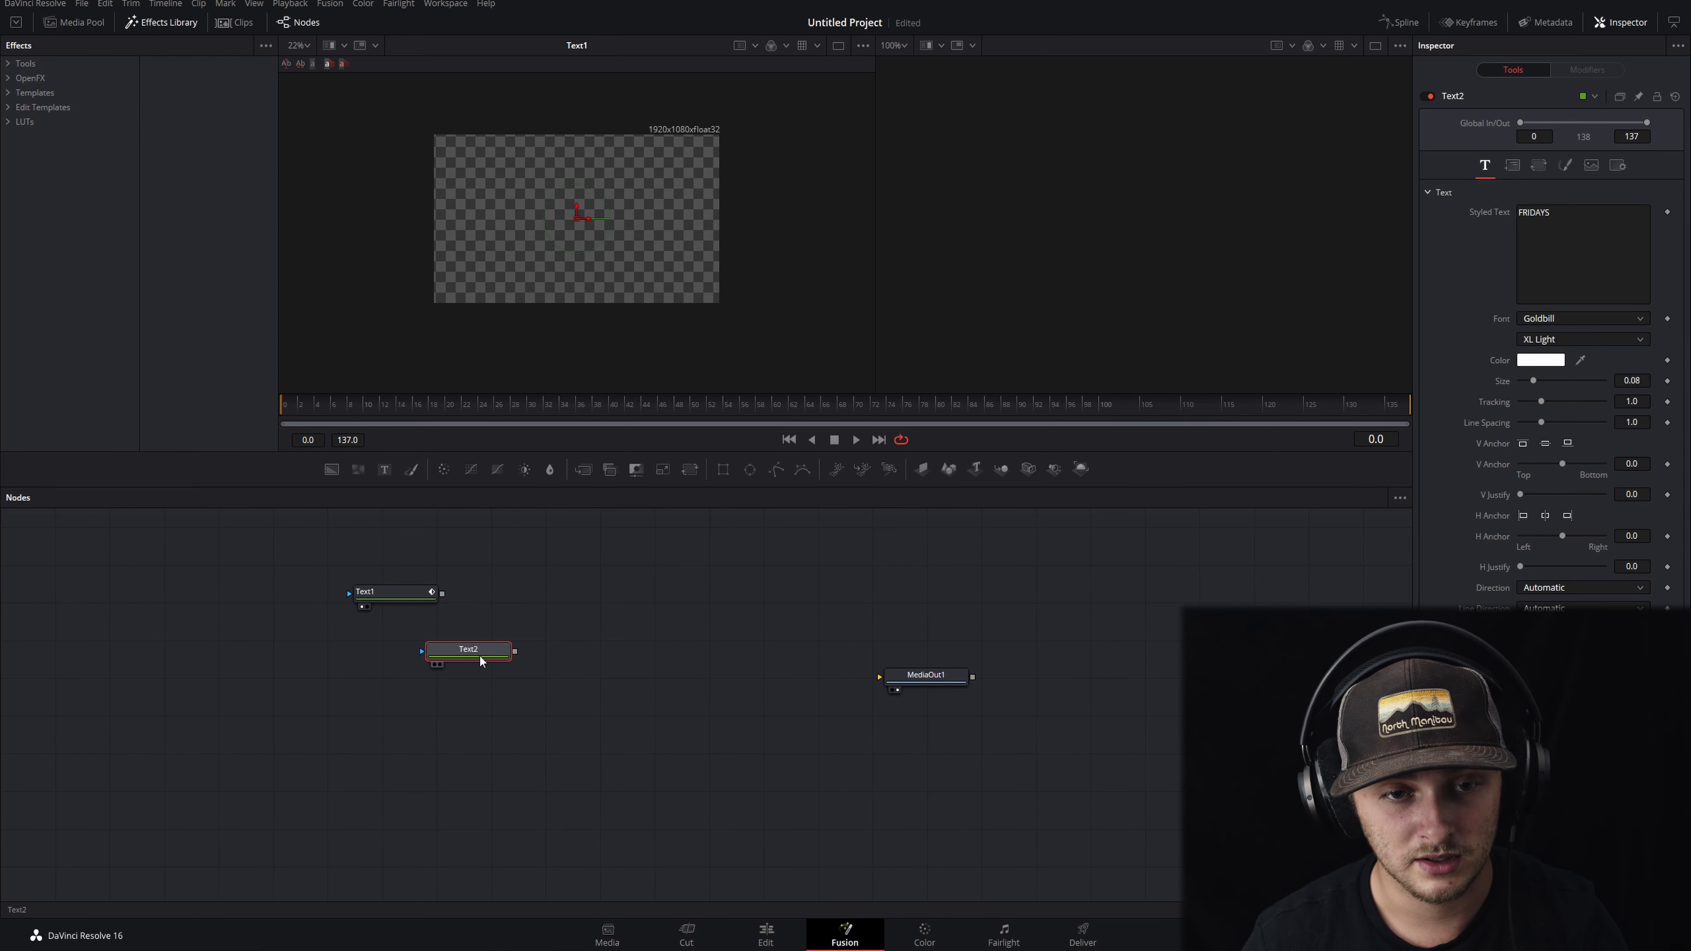
left_click(439, 665)
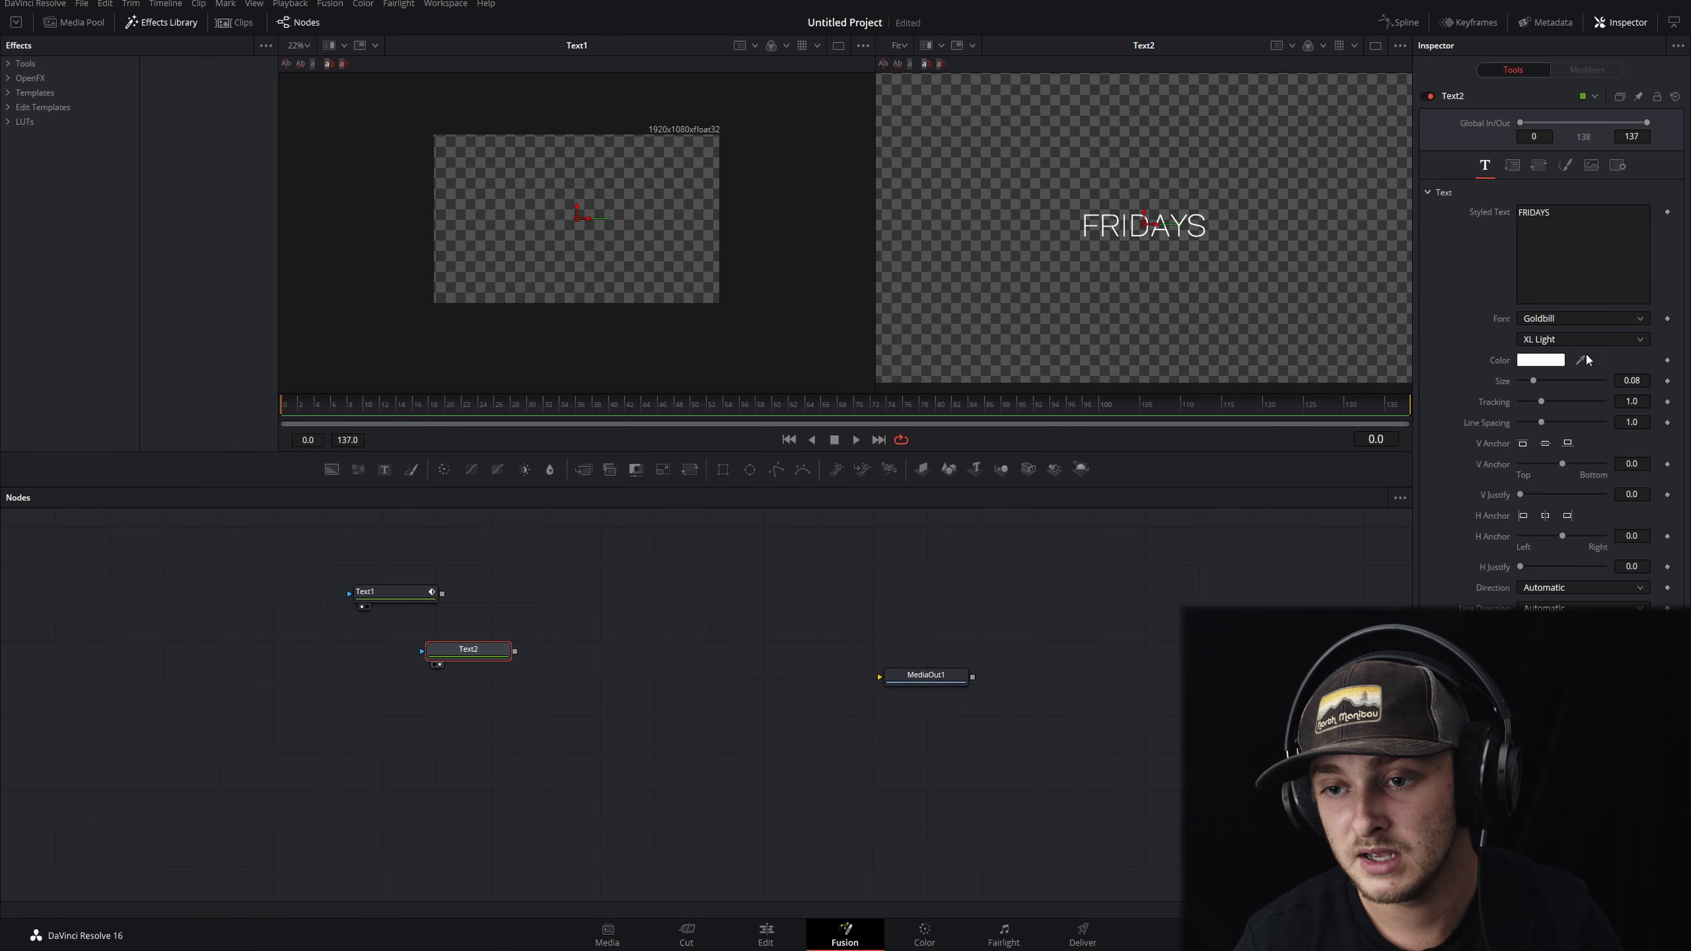
key("1")
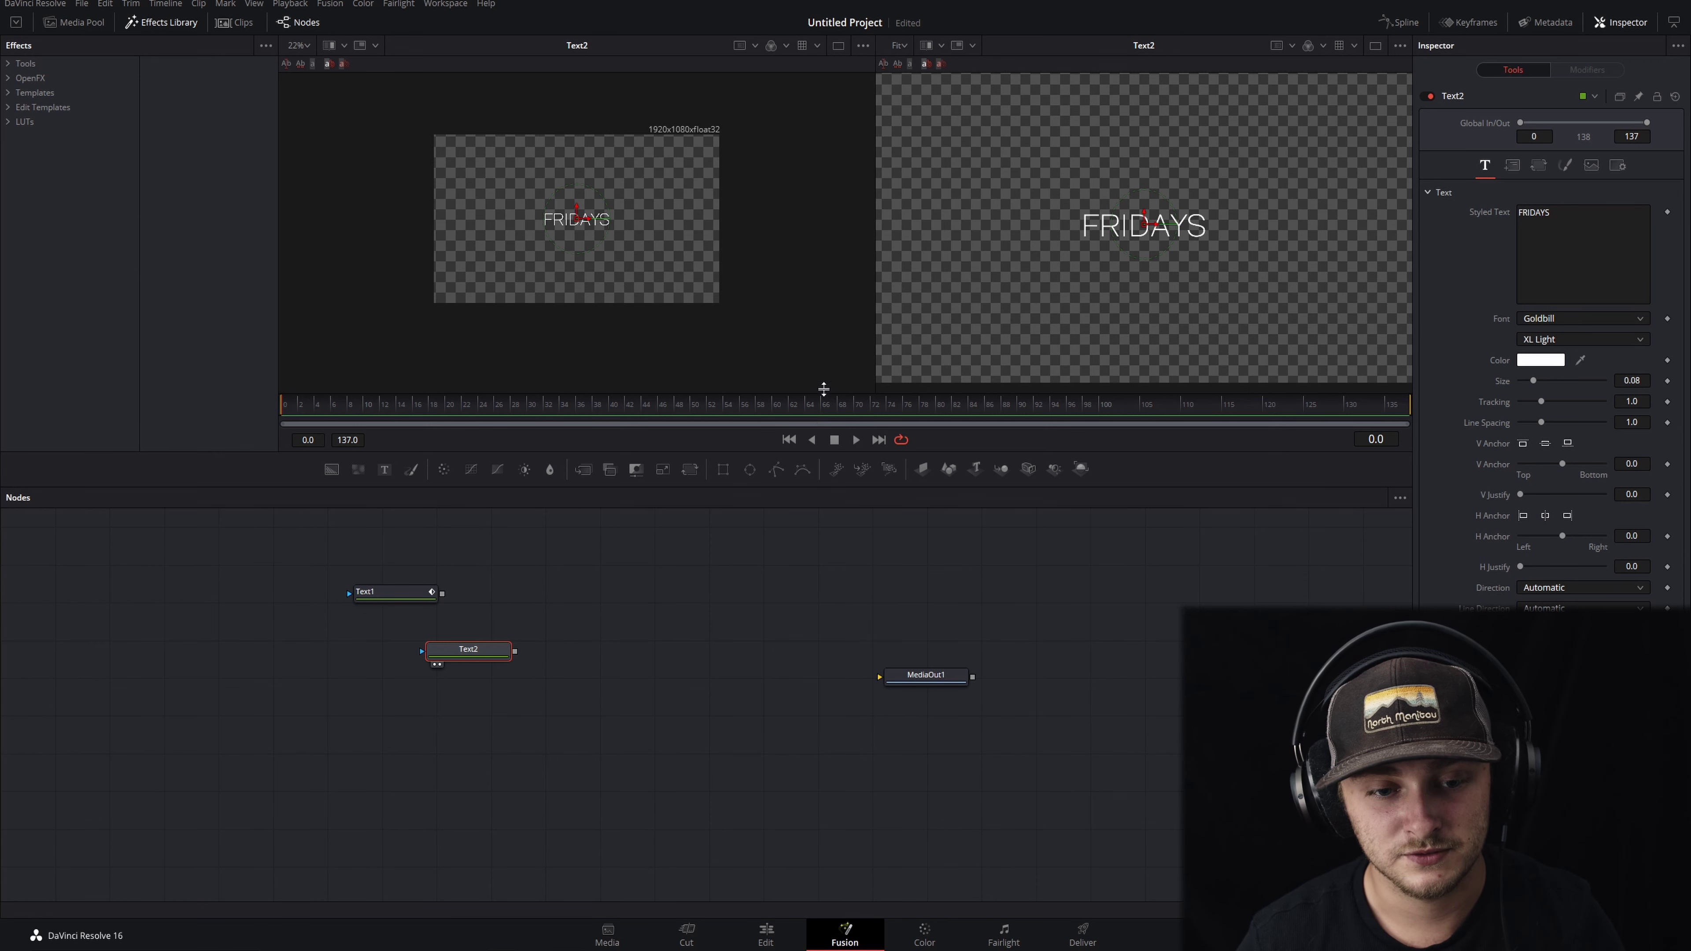
key("2")
key("ctrl+z")
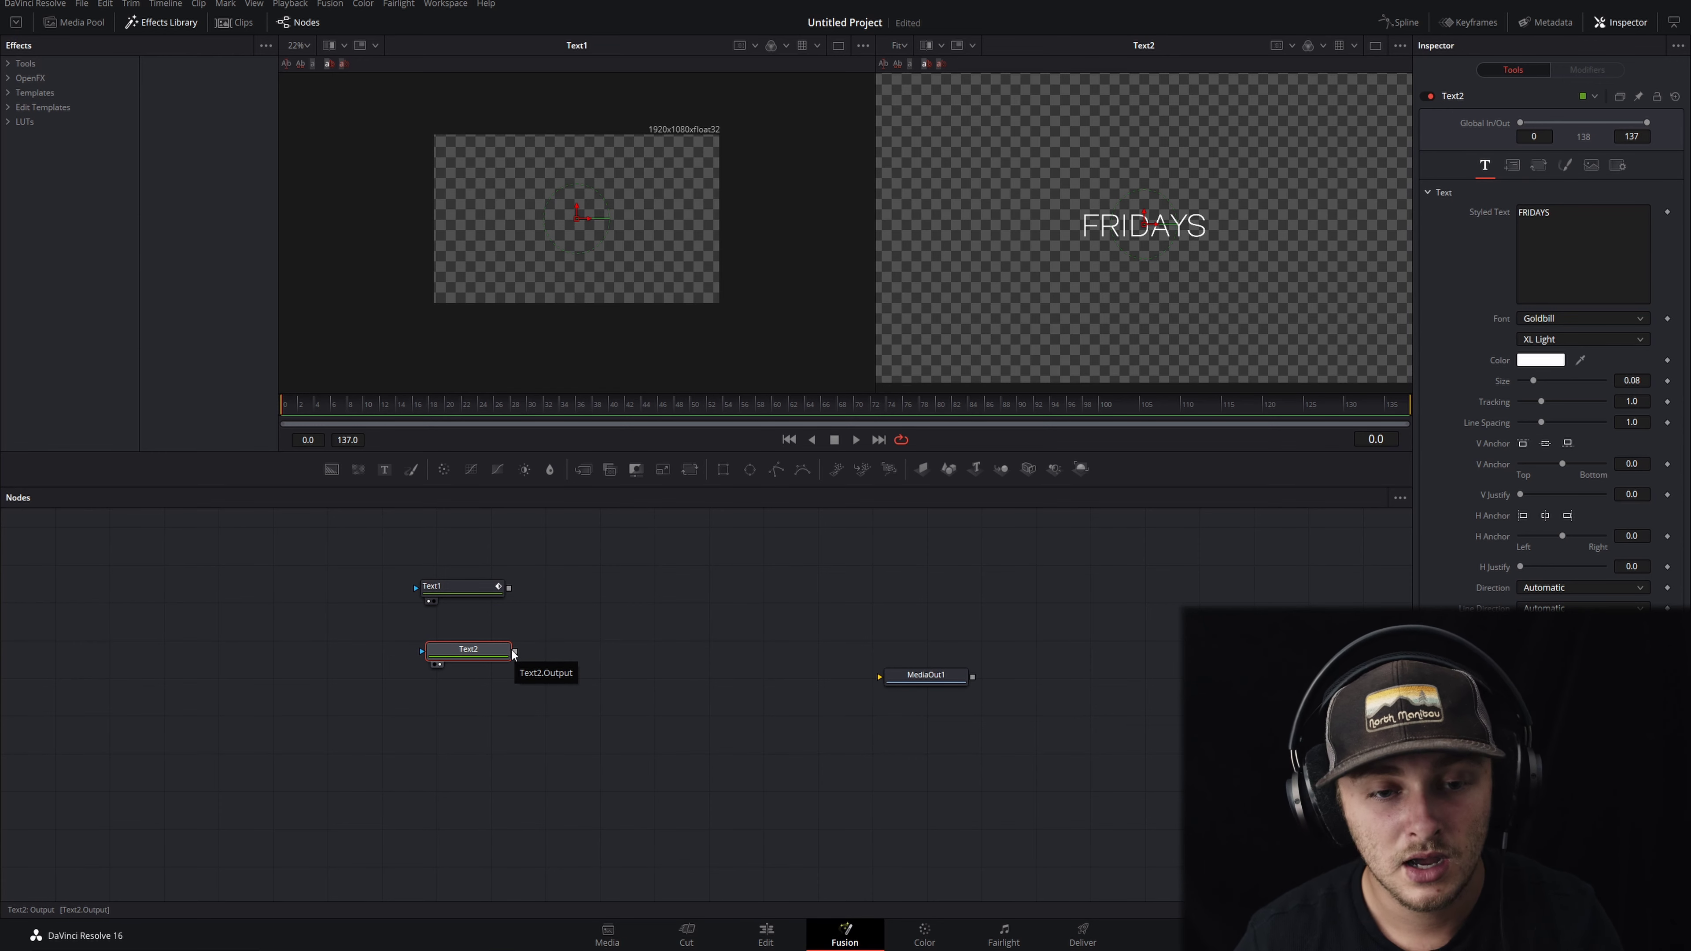
Add an unconnected Merge node beside the two text nodes.
left_click(597, 563)
left_click(577, 474)
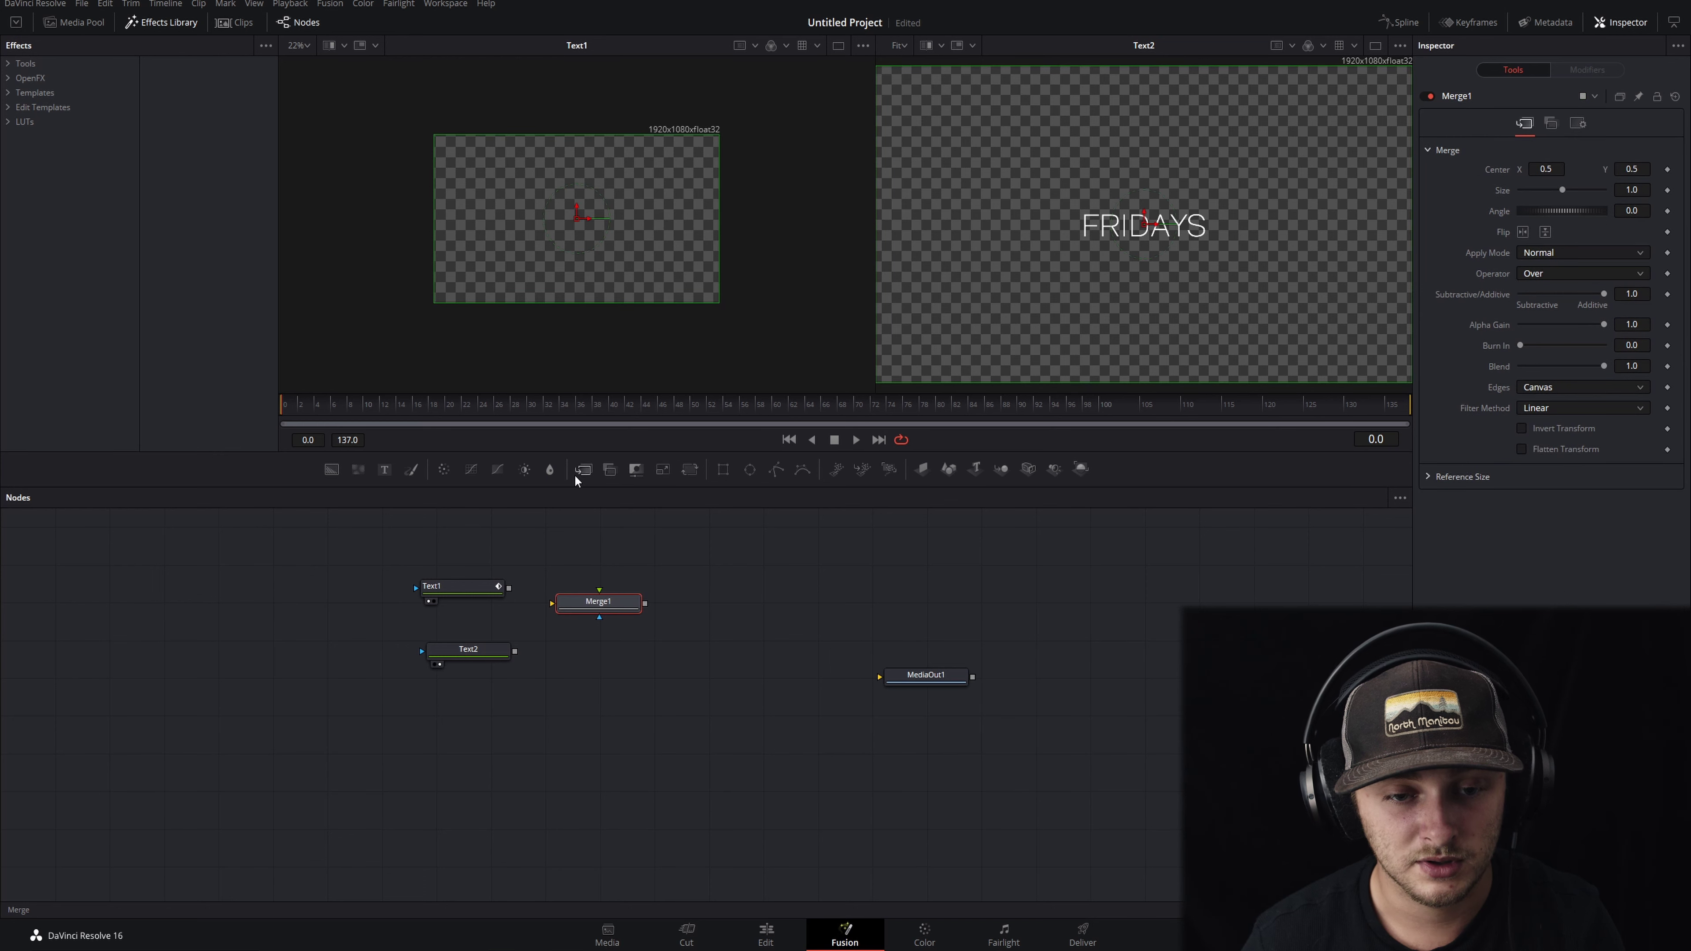
Try adding another Merge node after the first one by searching the tool list for "merge", and undo the addition.
key("shift+space")
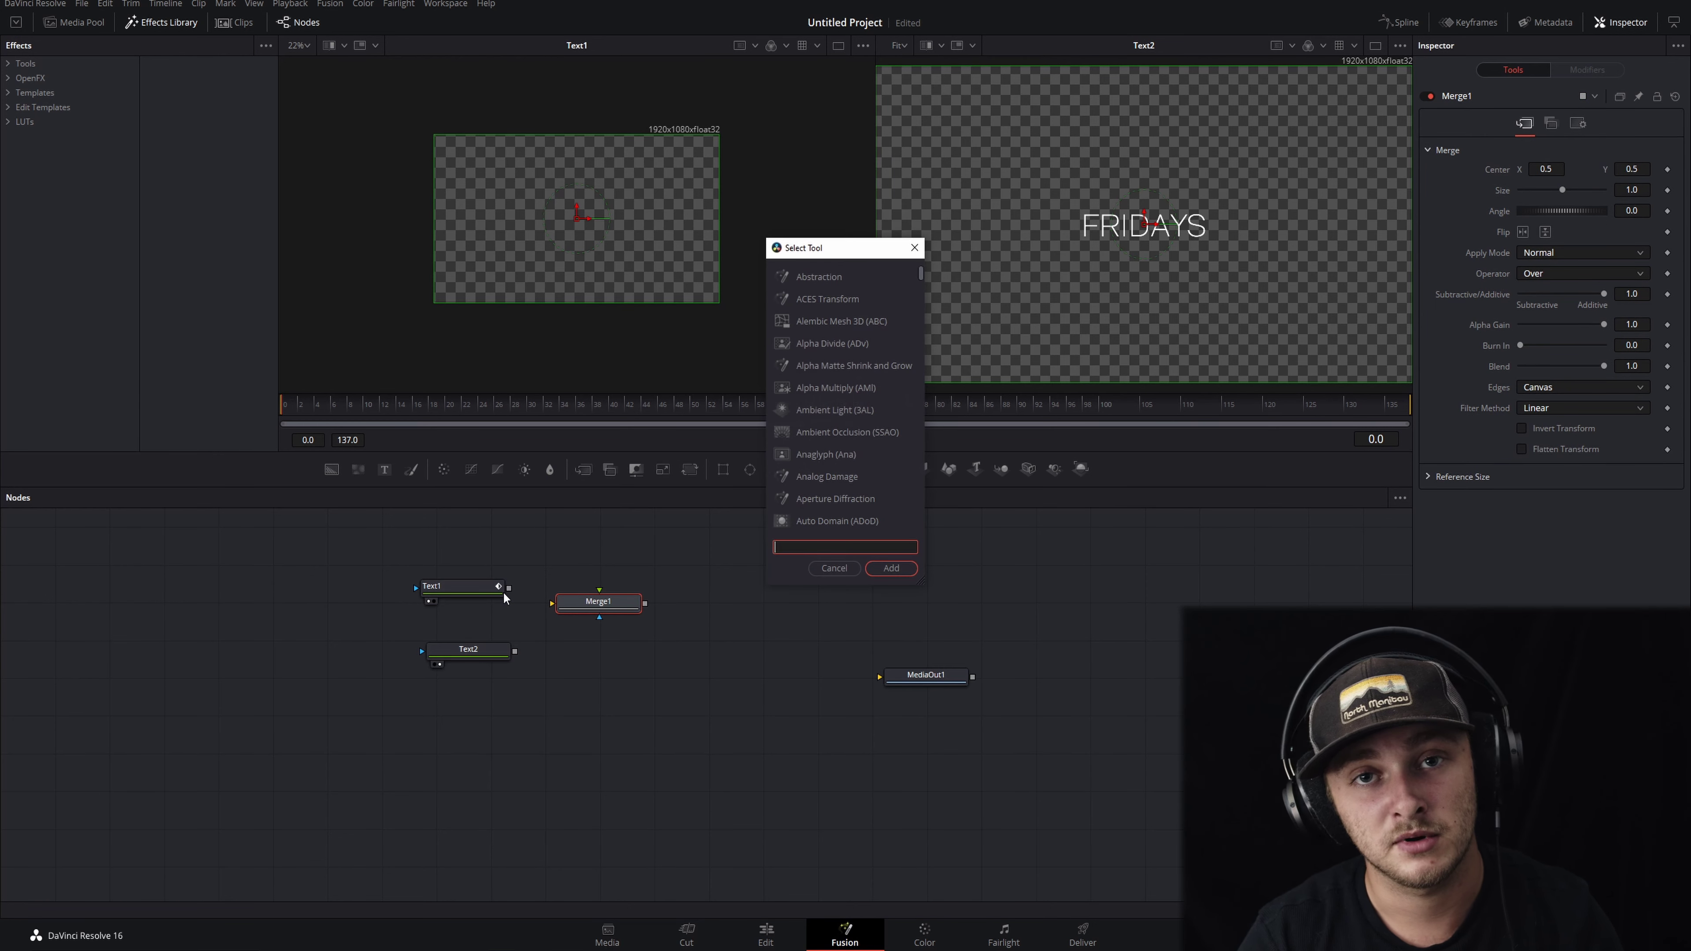
type("mergfe")
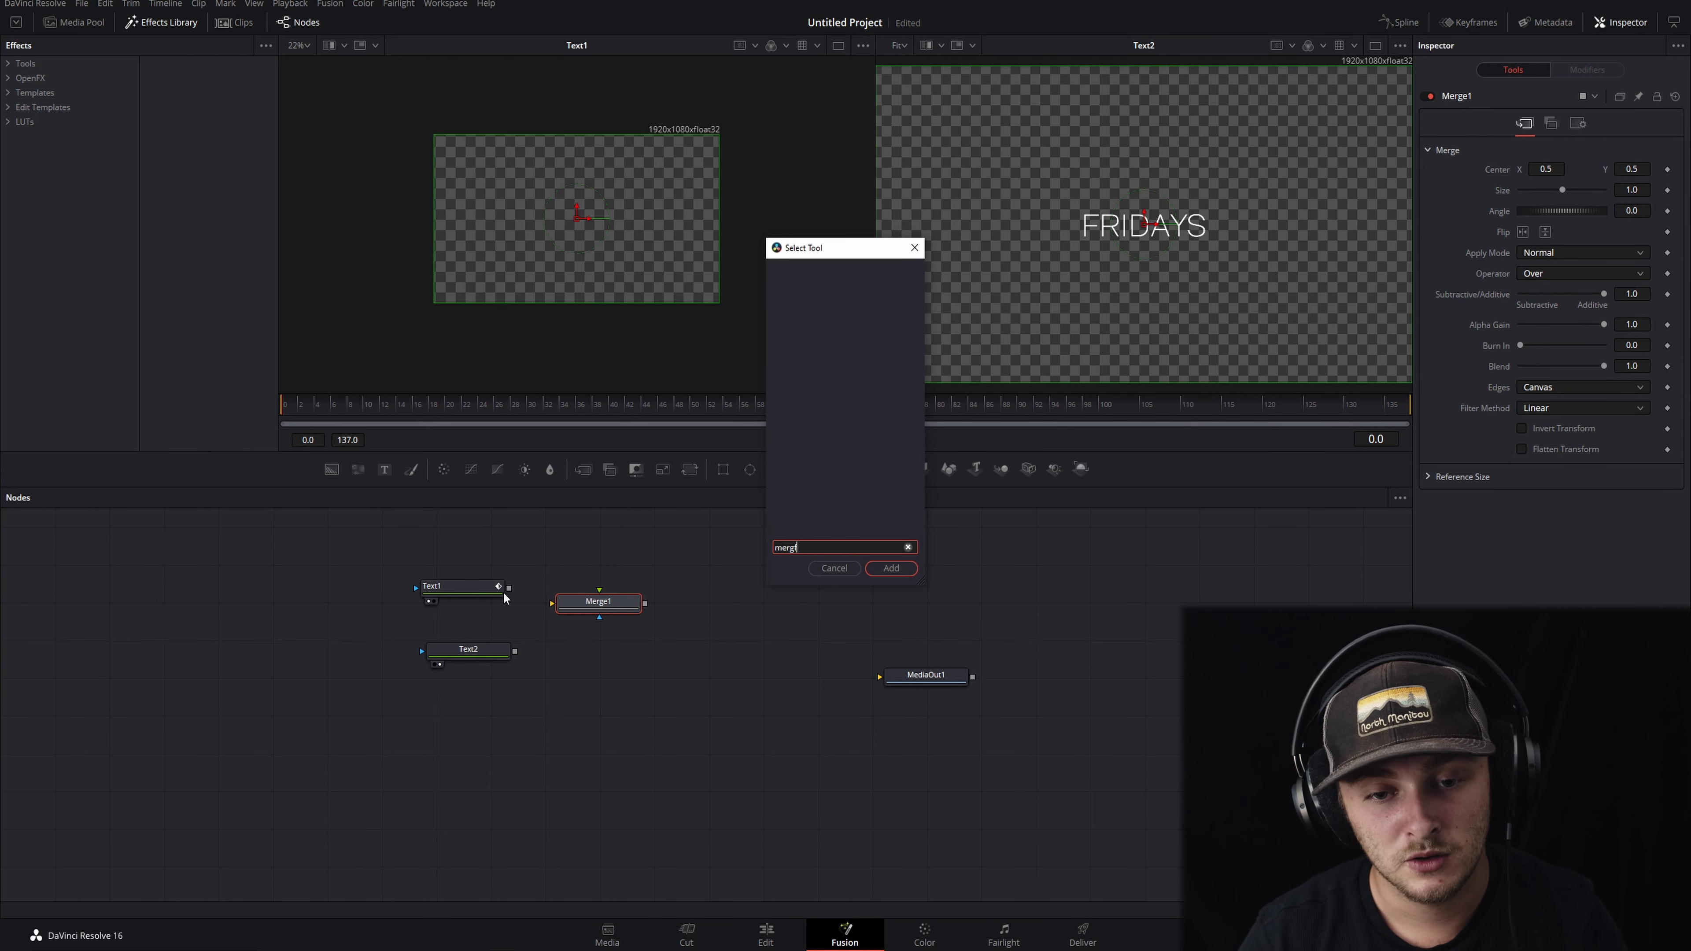
key("BackSpace")
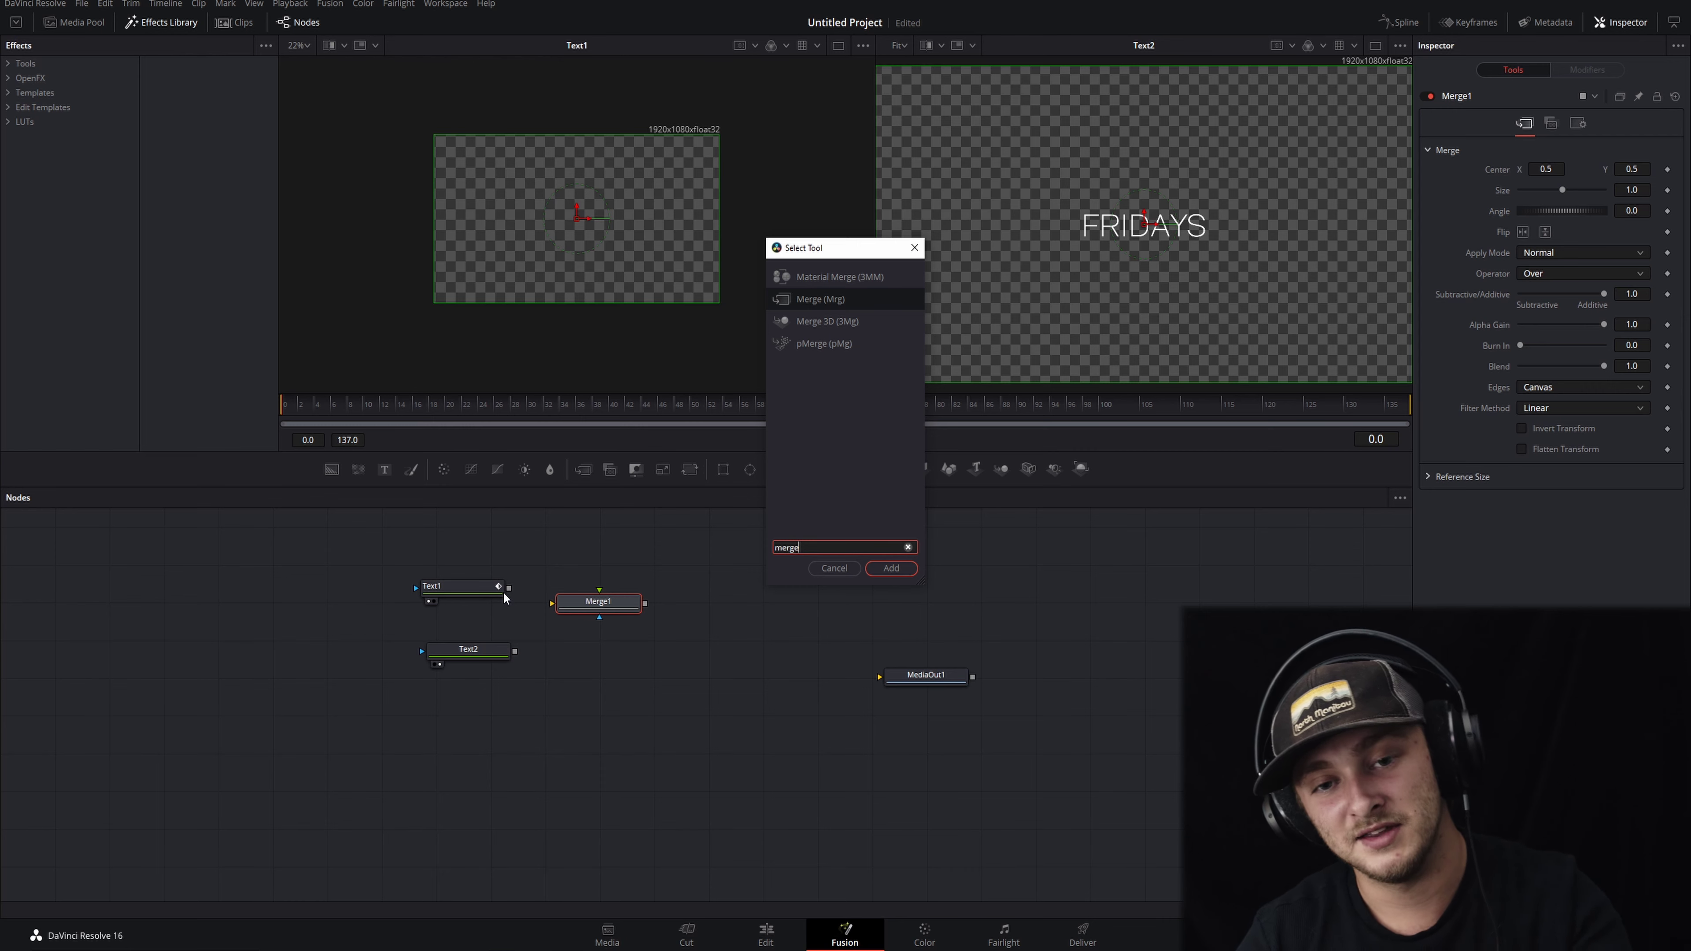
key("Return")
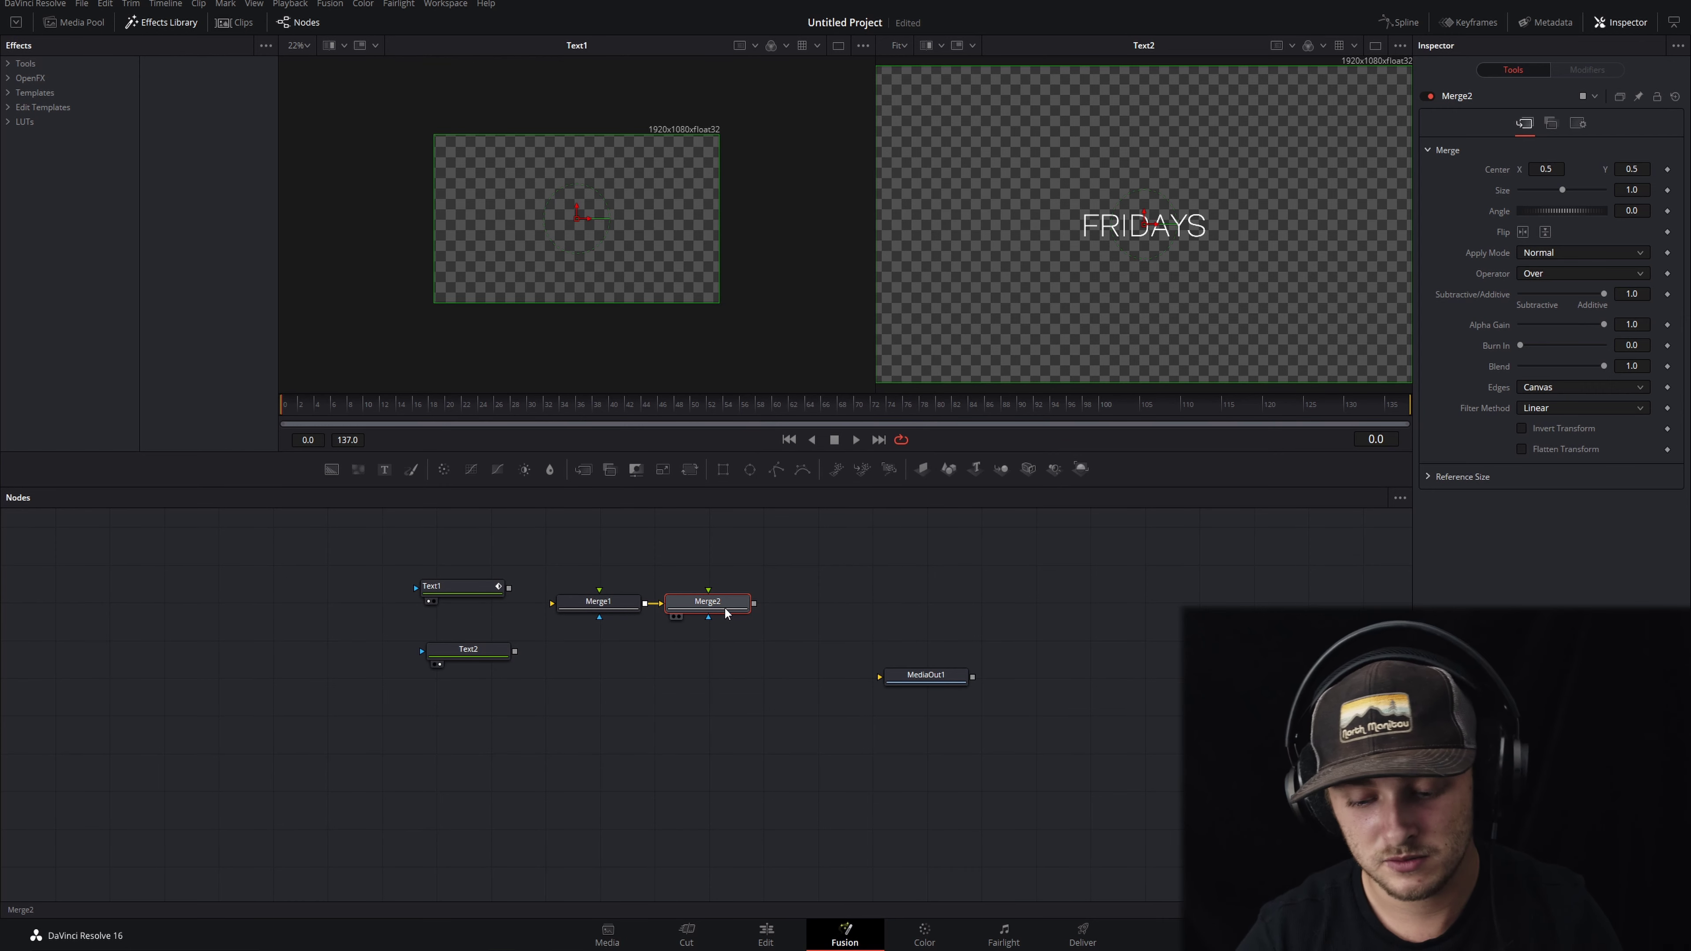
key("ctrl+z")
Connect Text1 as background and Text2 as foreground of the Merge node, view the merge, and lower FAST to about Y 0.726.
left_click_drag(508, 588, 655, 643)
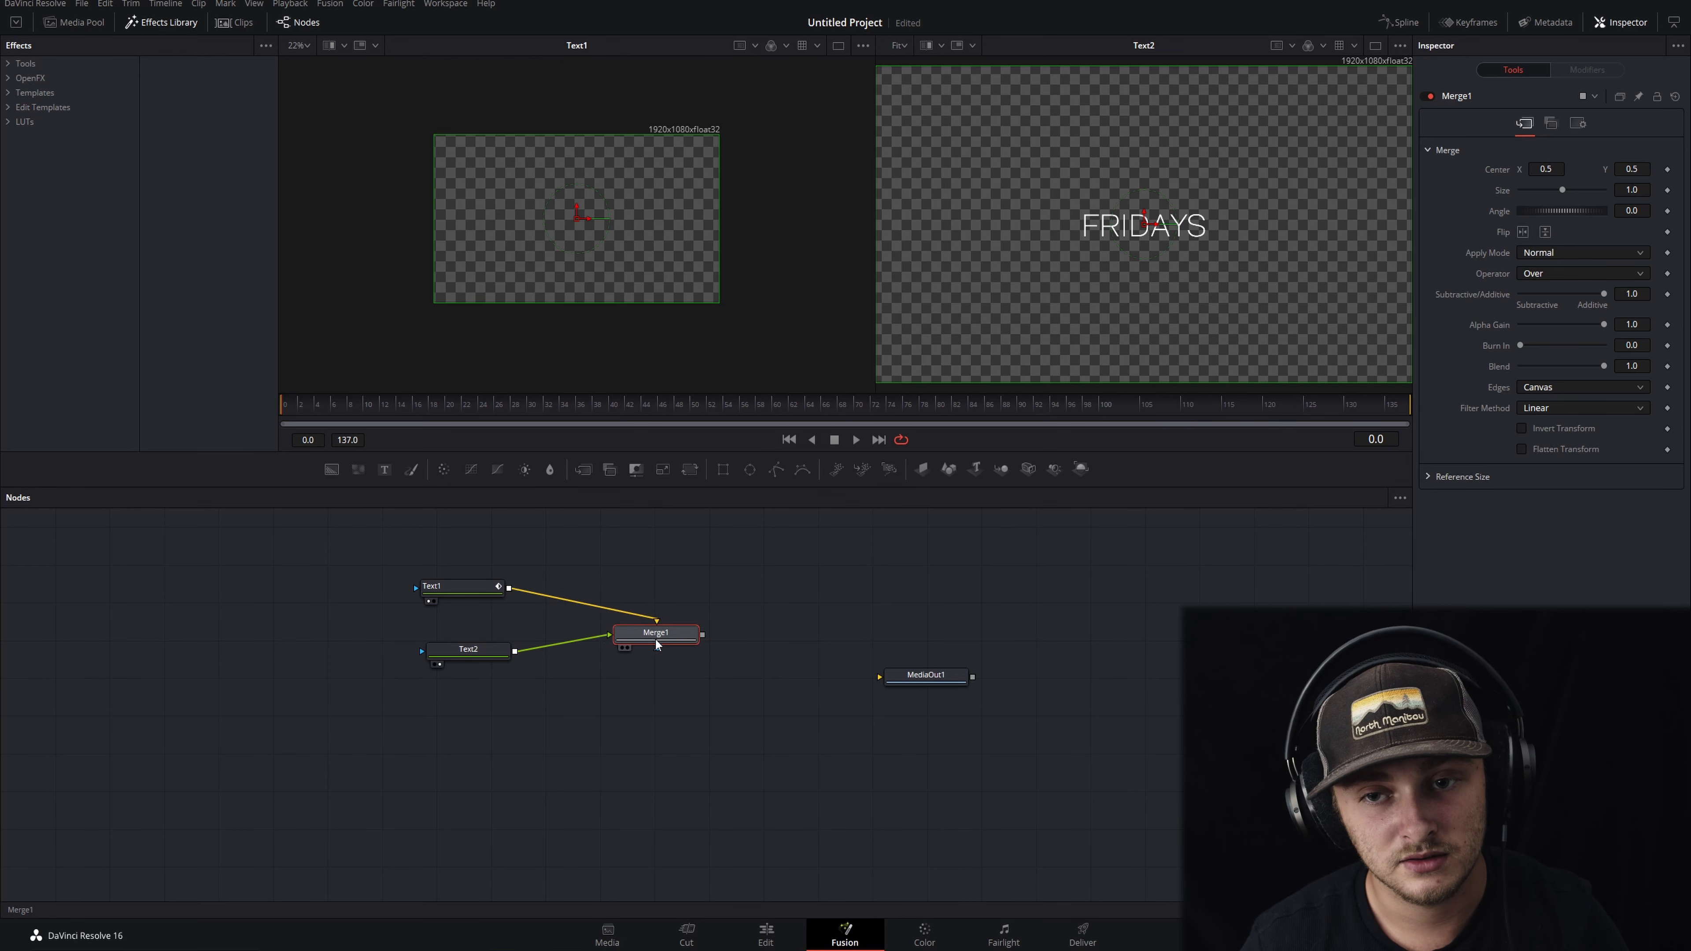
key("2")
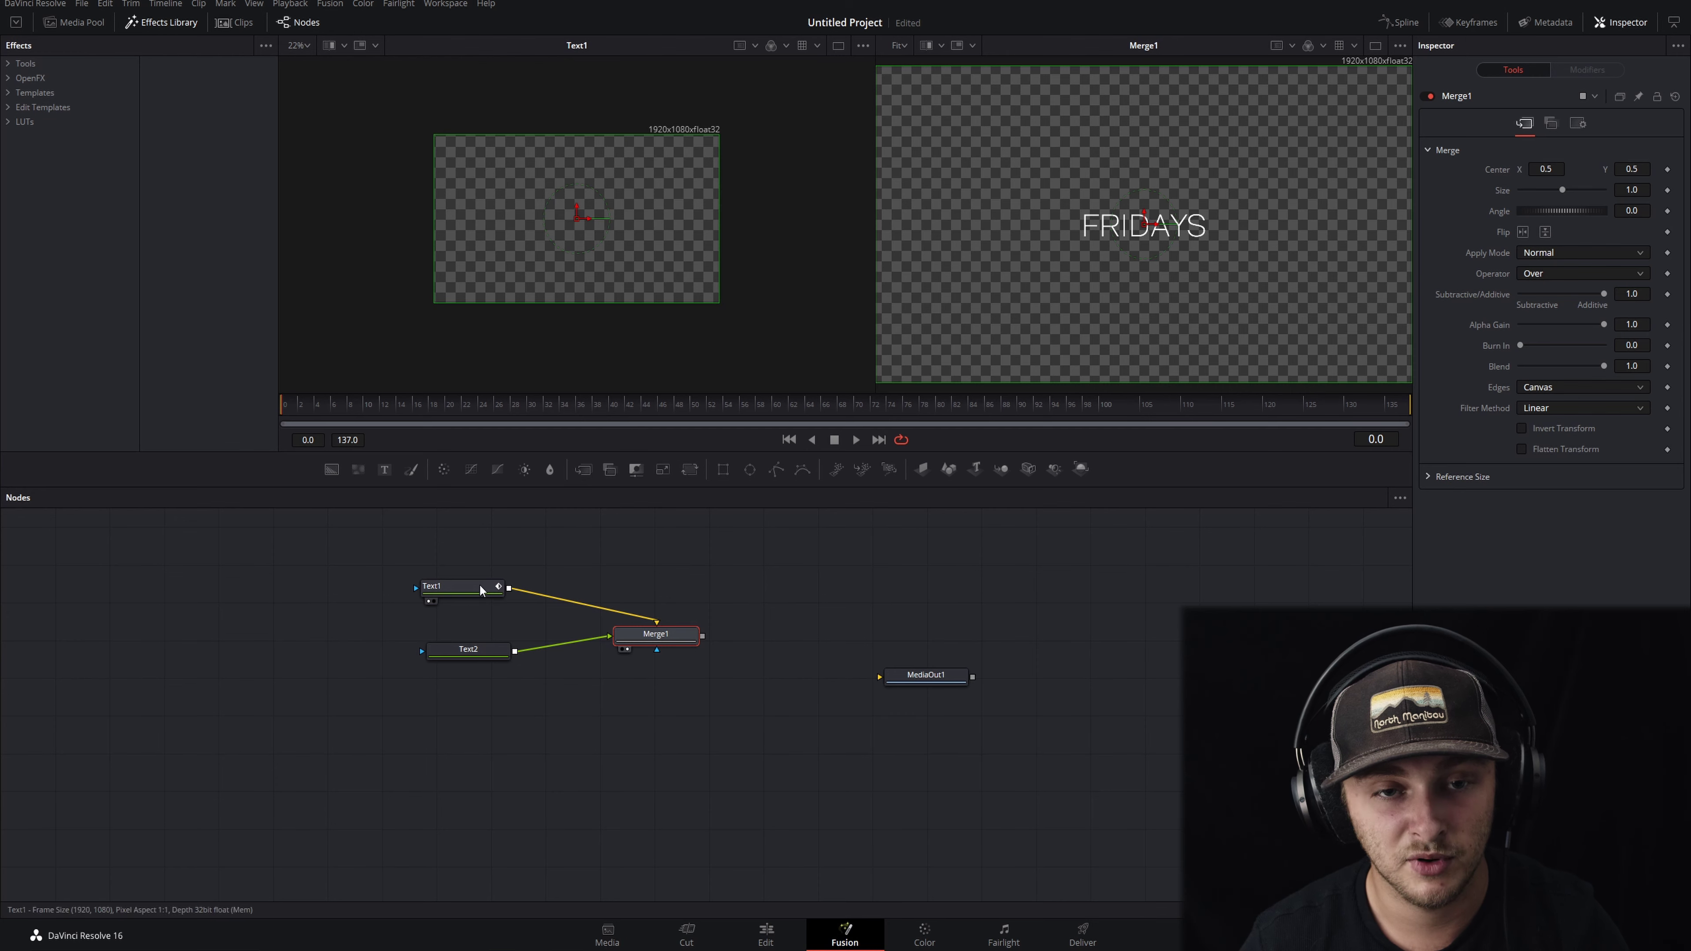
left_click(459, 586)
left_click_drag(576, 96, 574, 173)
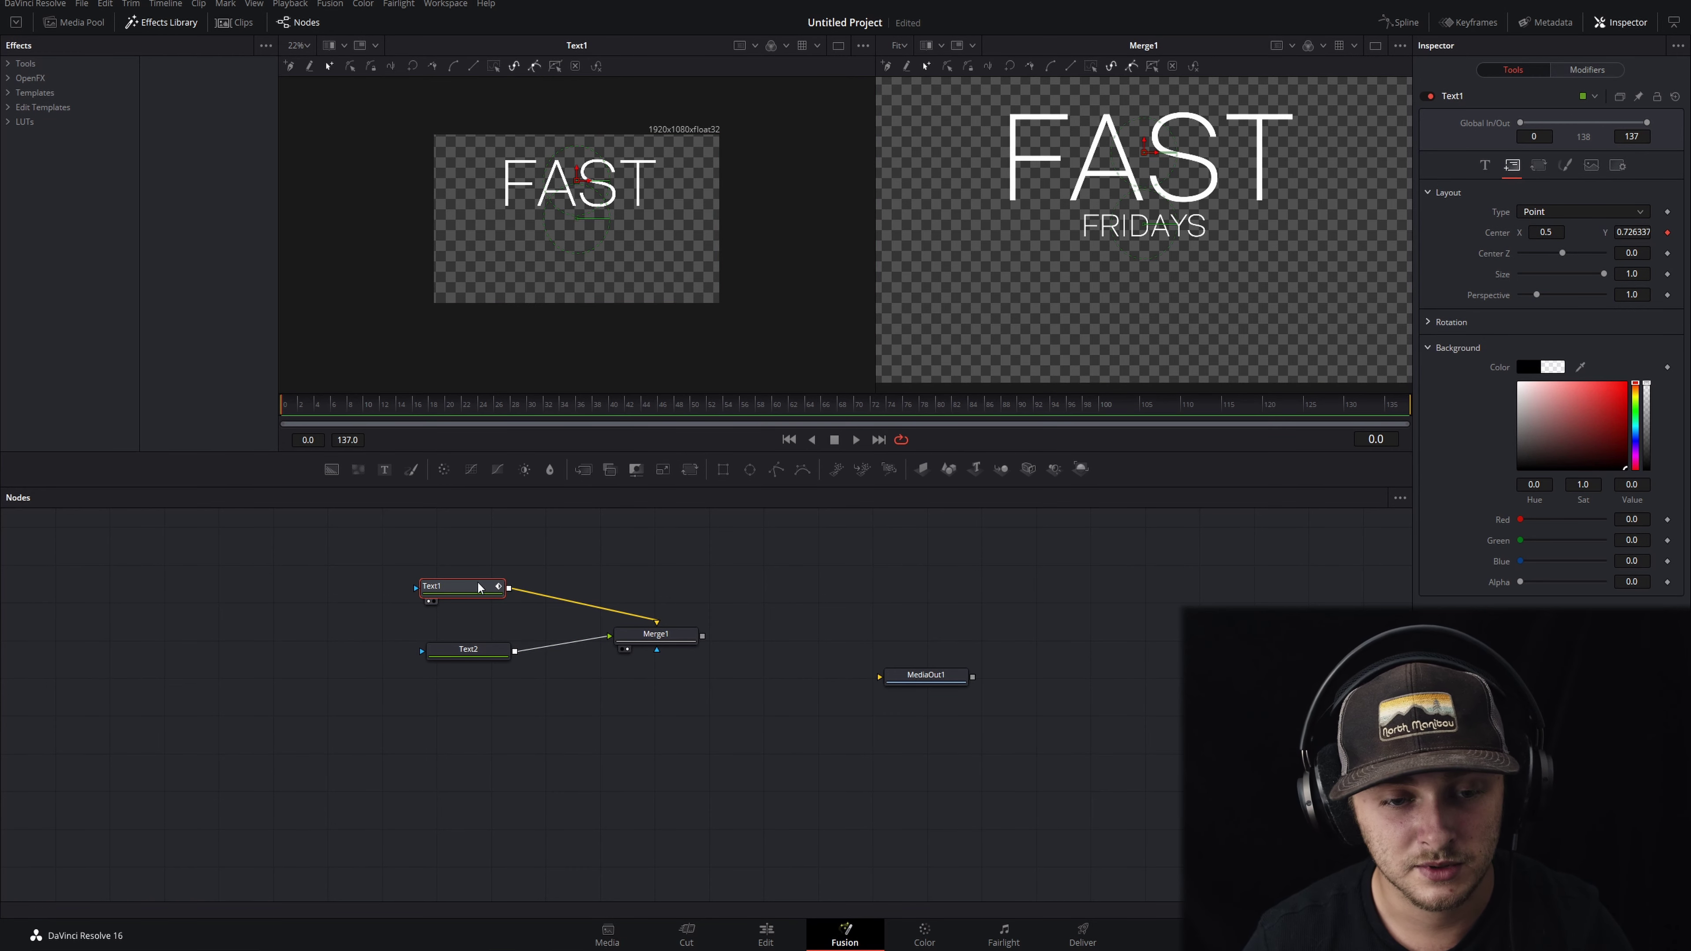
Enlarge the FRIDAYS text to a size of about 0.311 and move it up and right, level with FAST.
left_click(468, 650)
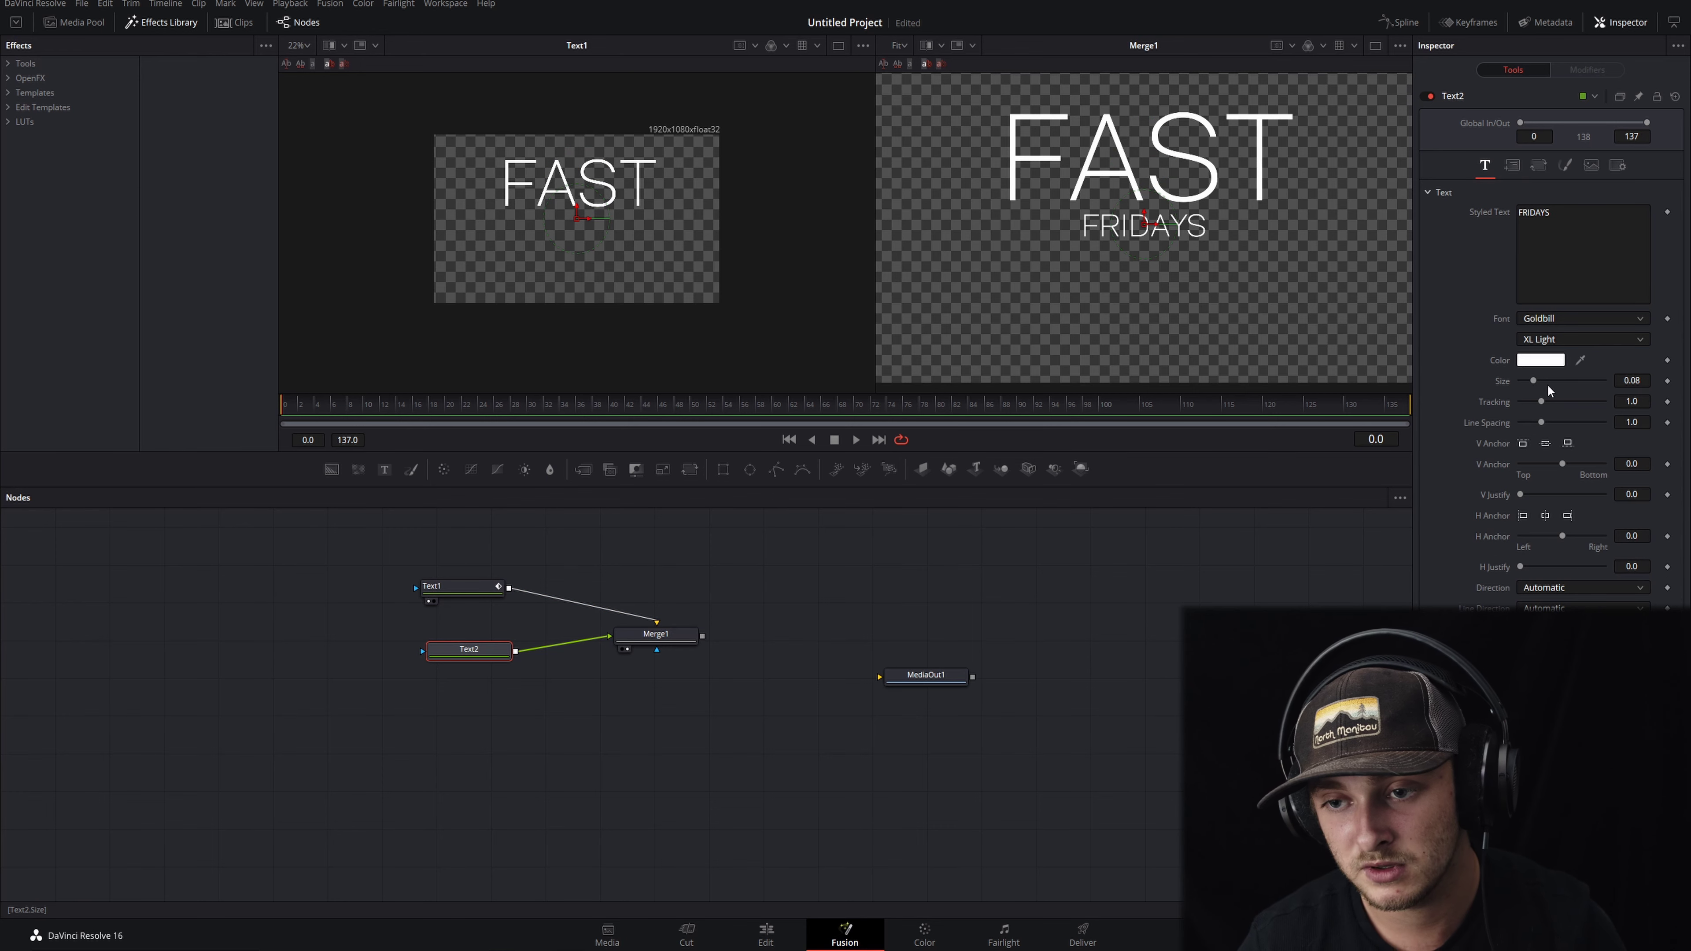
left_click_drag(1532, 384, 1568, 379)
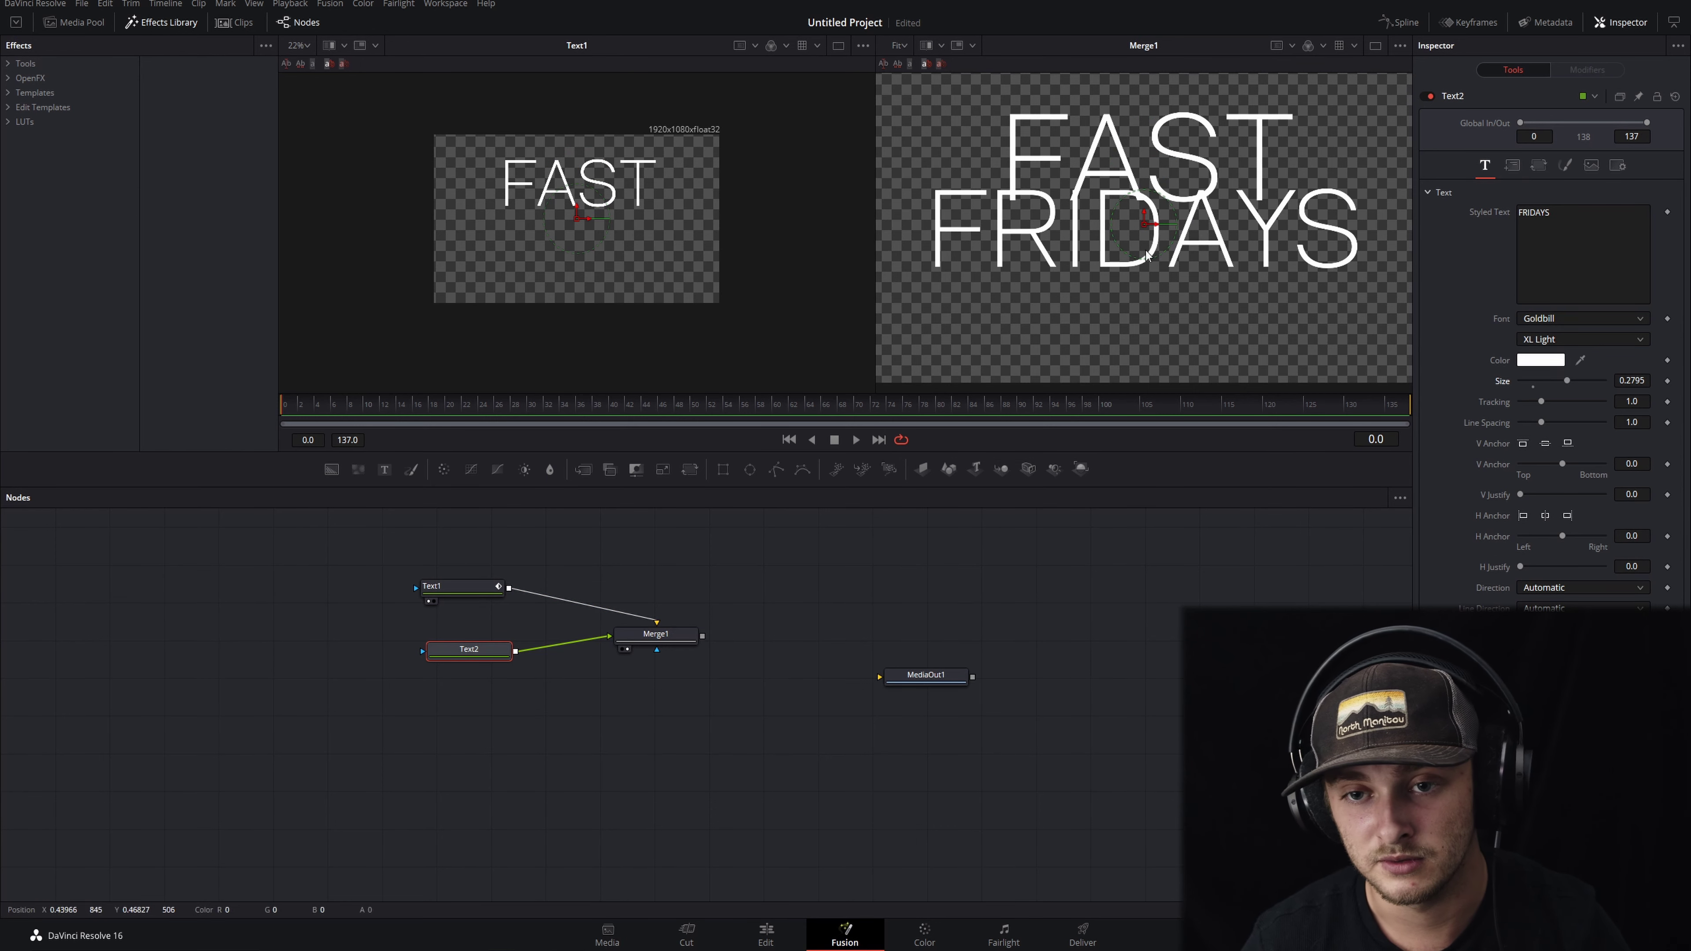
left_click_drag(1144, 228, 1220, 155)
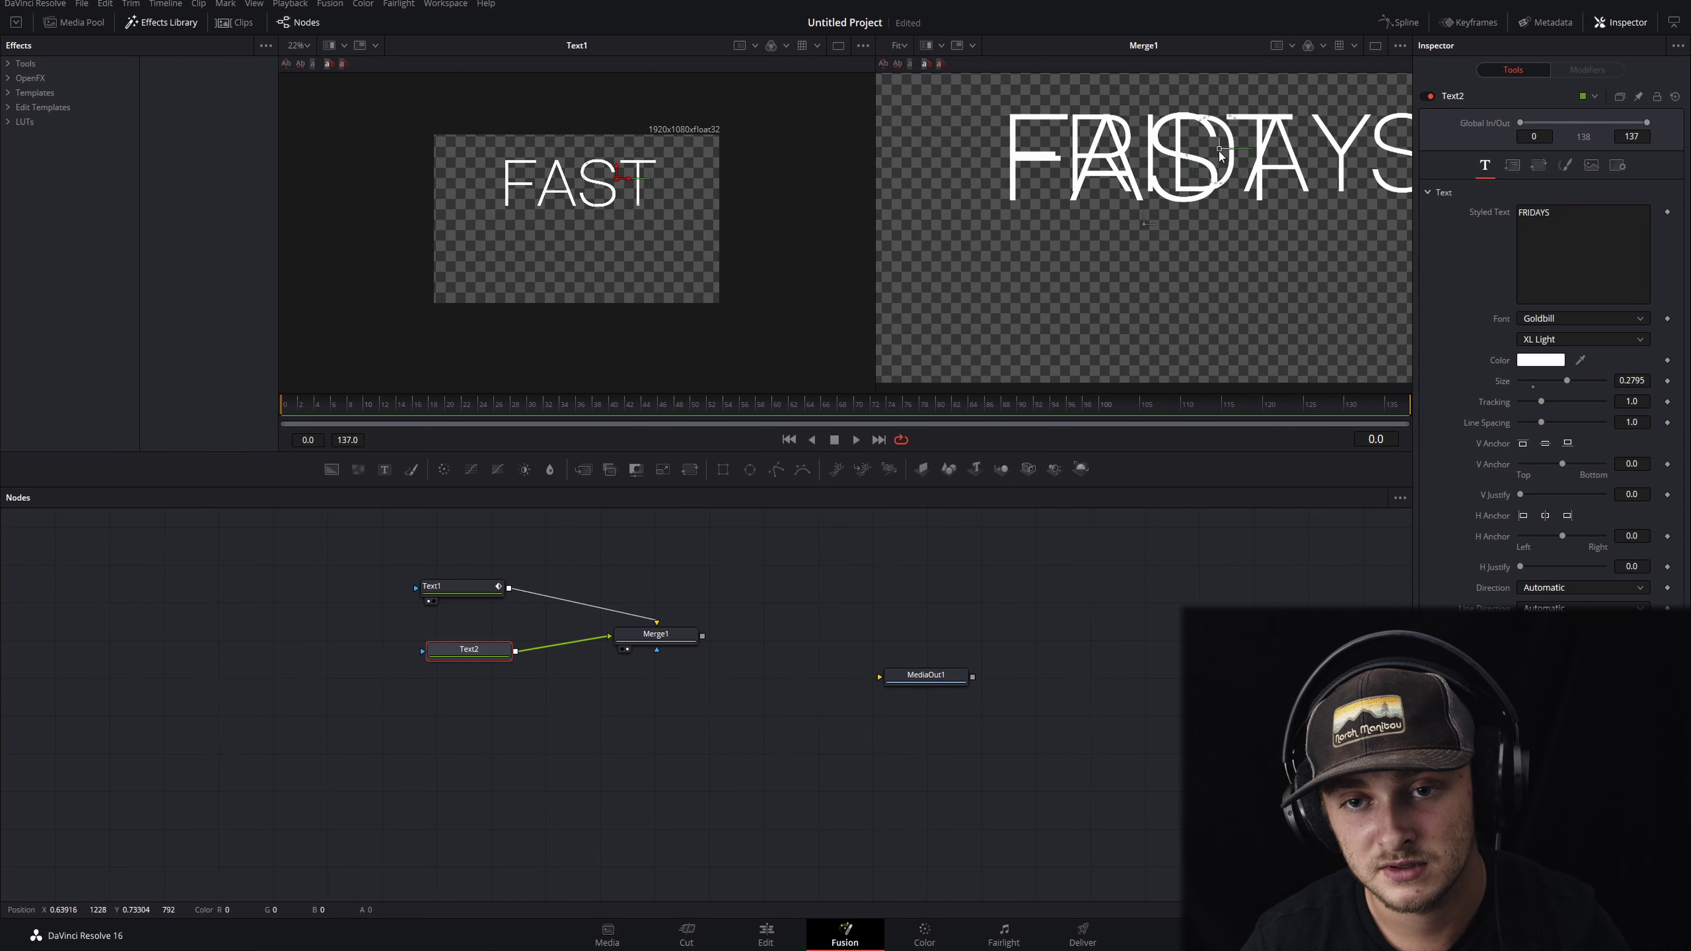
left_click_drag(1568, 382, 1572, 379)
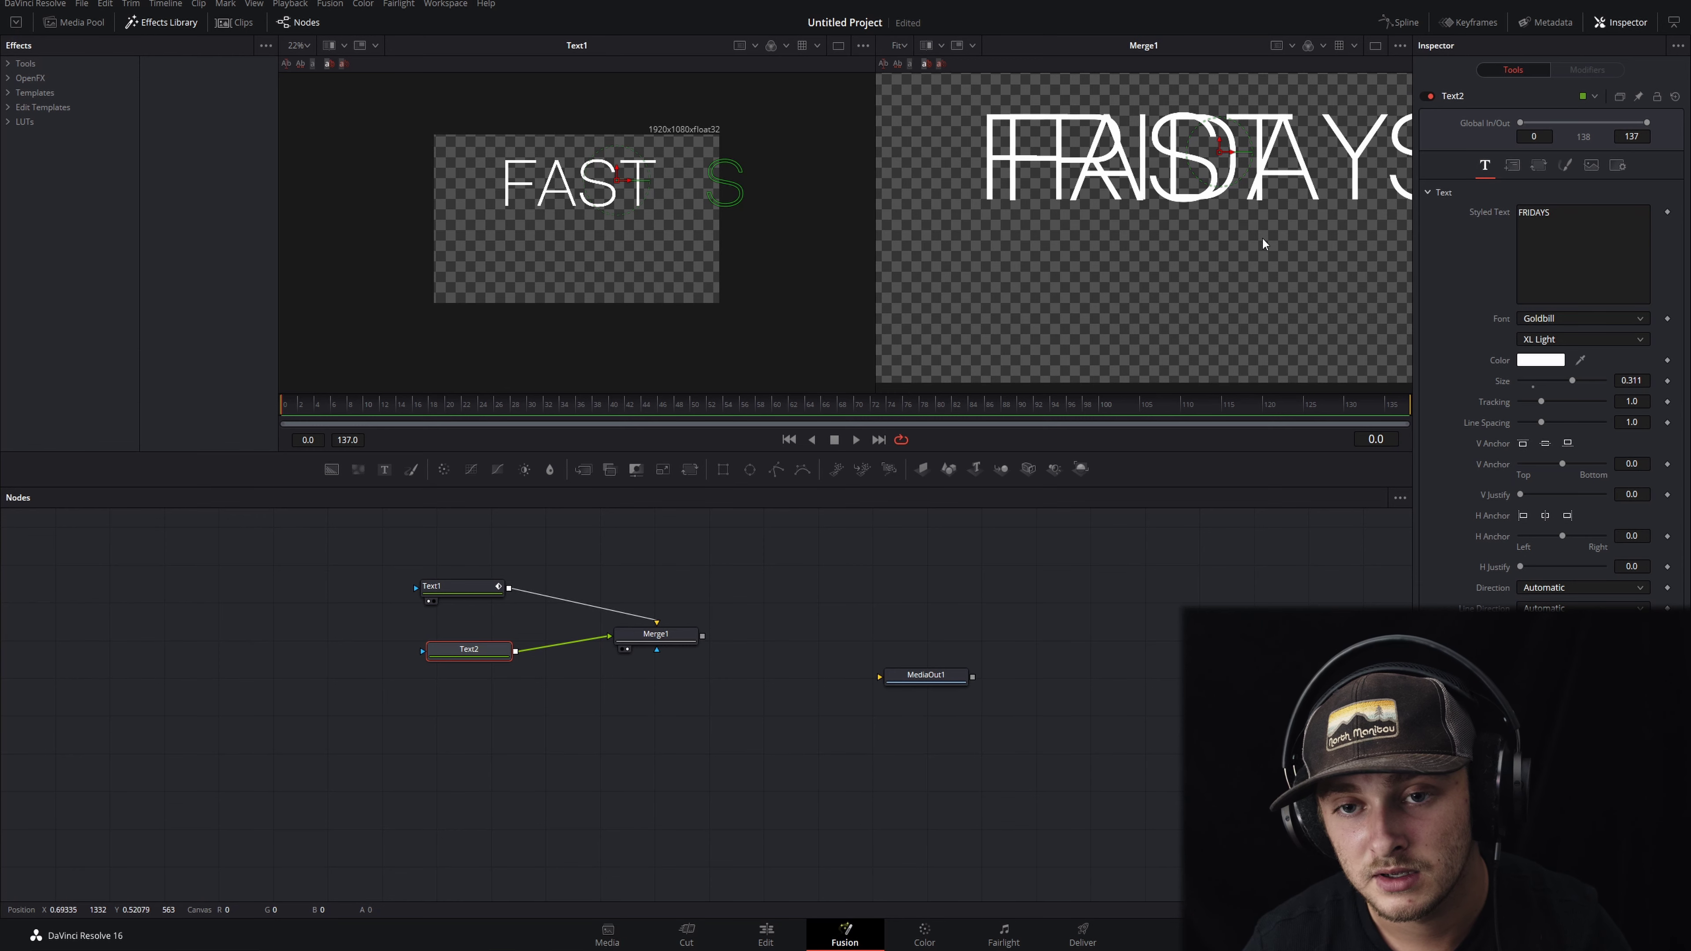
Center the FRIDAYS text horizontally beneath FAST by resetting its center and lowering it to about Y 0.31.
left_click_drag(1222, 152, 1148, 269)
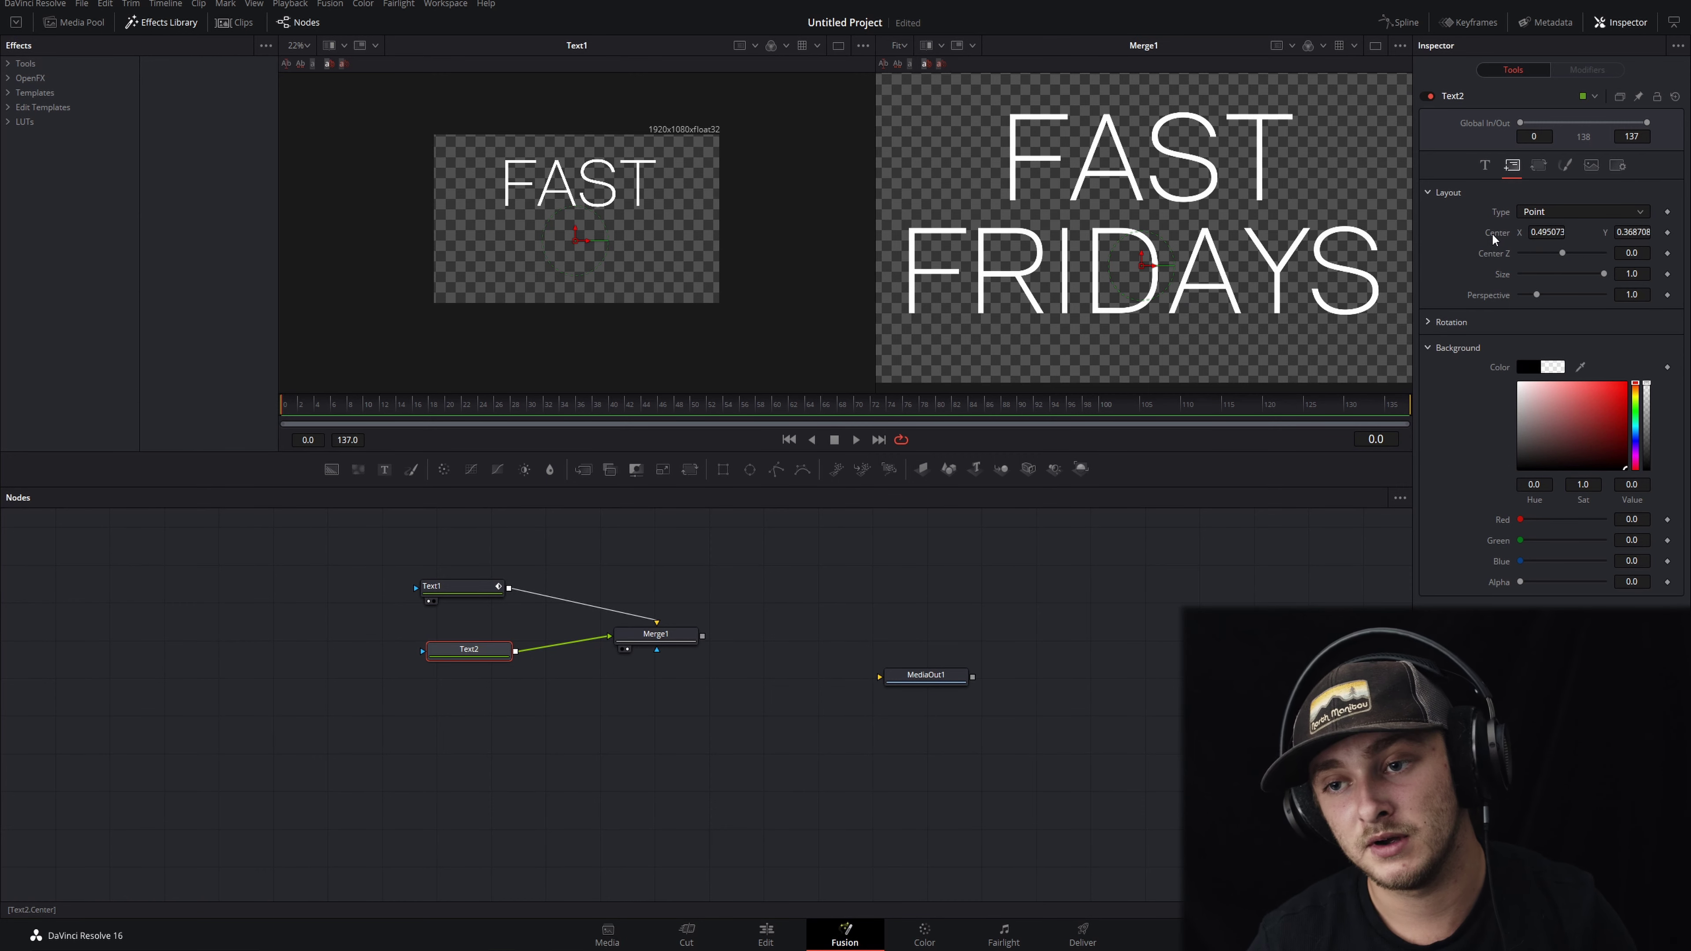
right_click(1506, 233)
left_click(1510, 239)
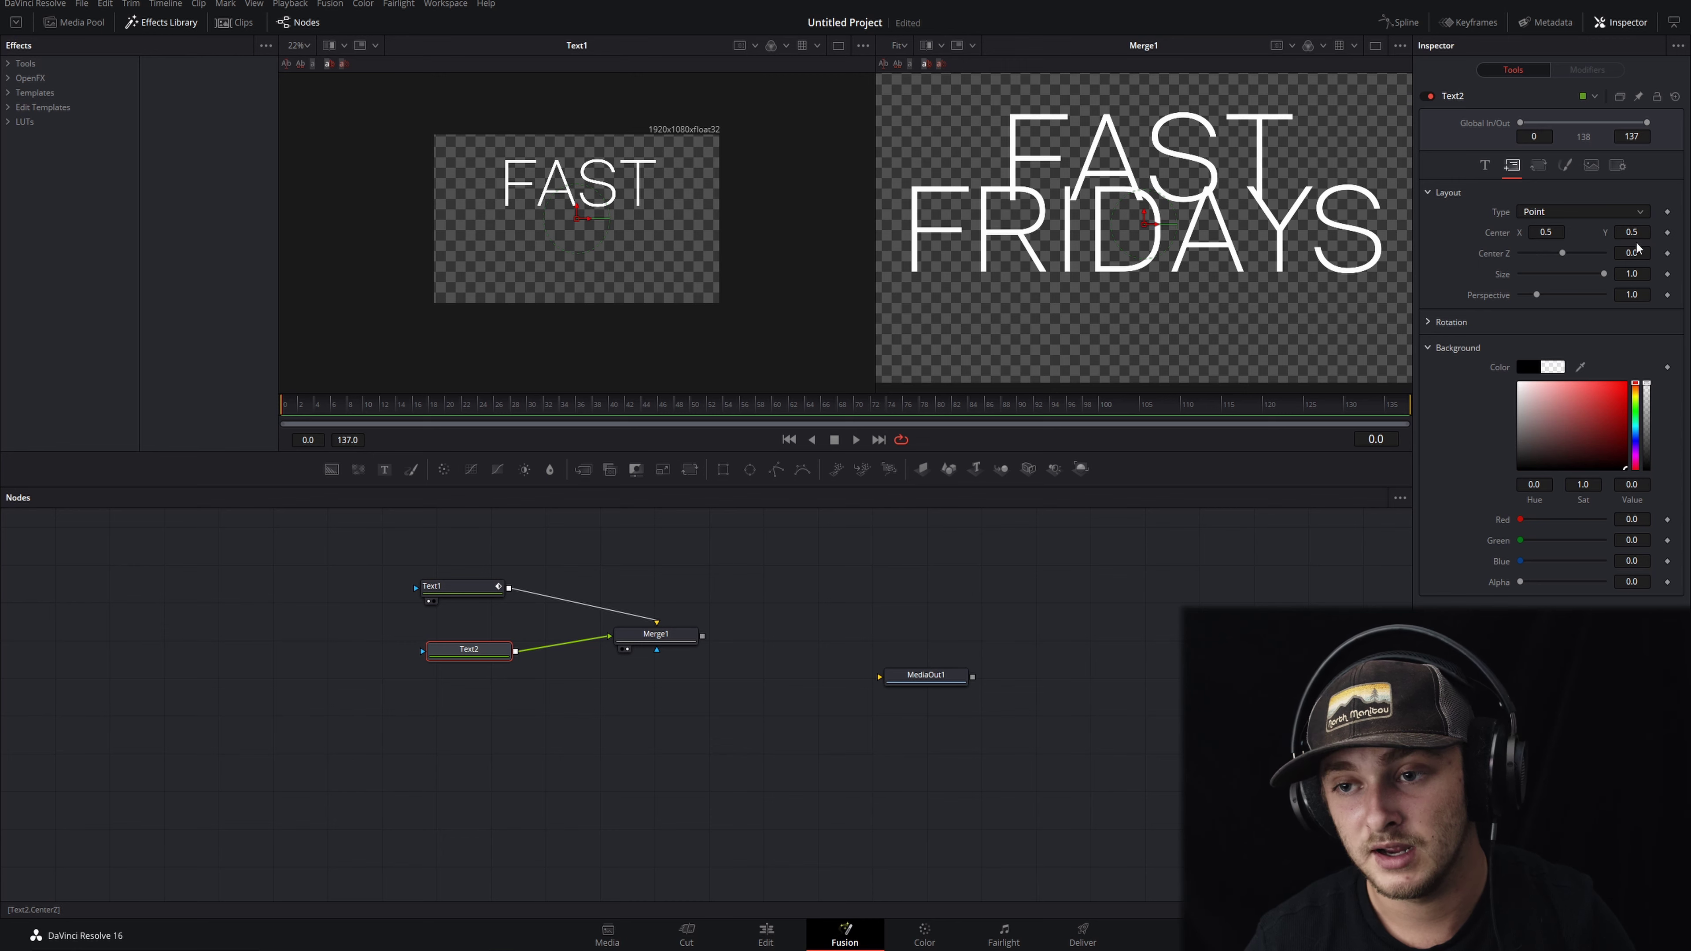
left_click_drag(1145, 224, 1146, 280)
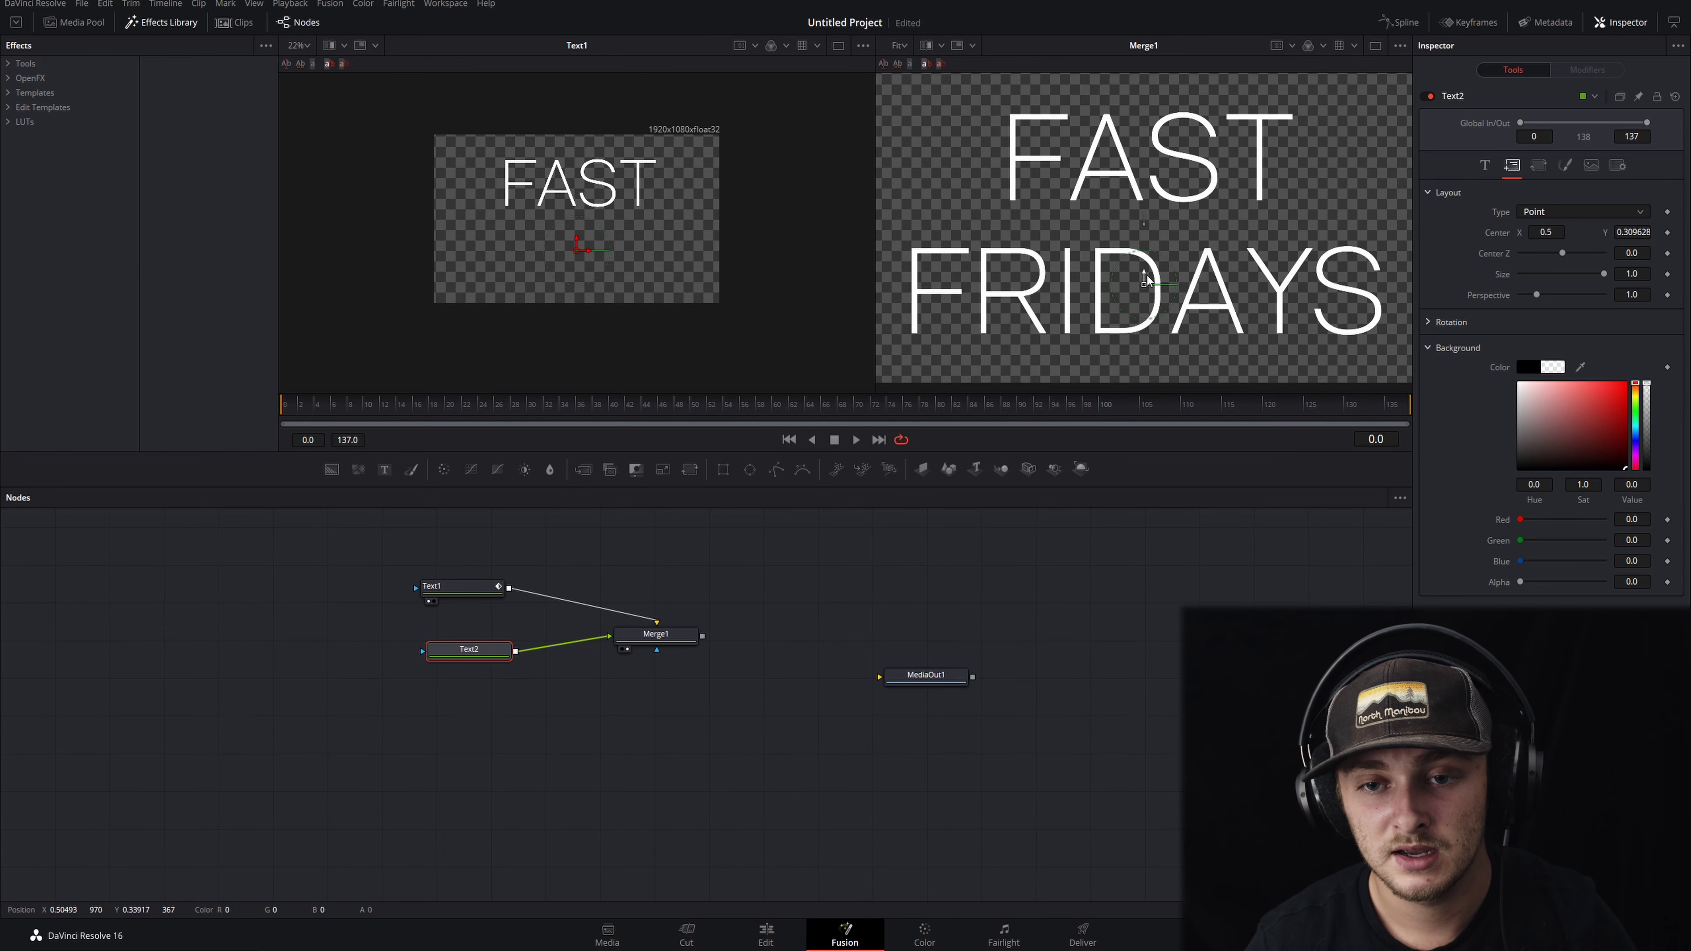
Move FAST above the frame to about Y 1.175 and FRIDAYS below the frame to about Y -0.157.
left_click(459, 587)
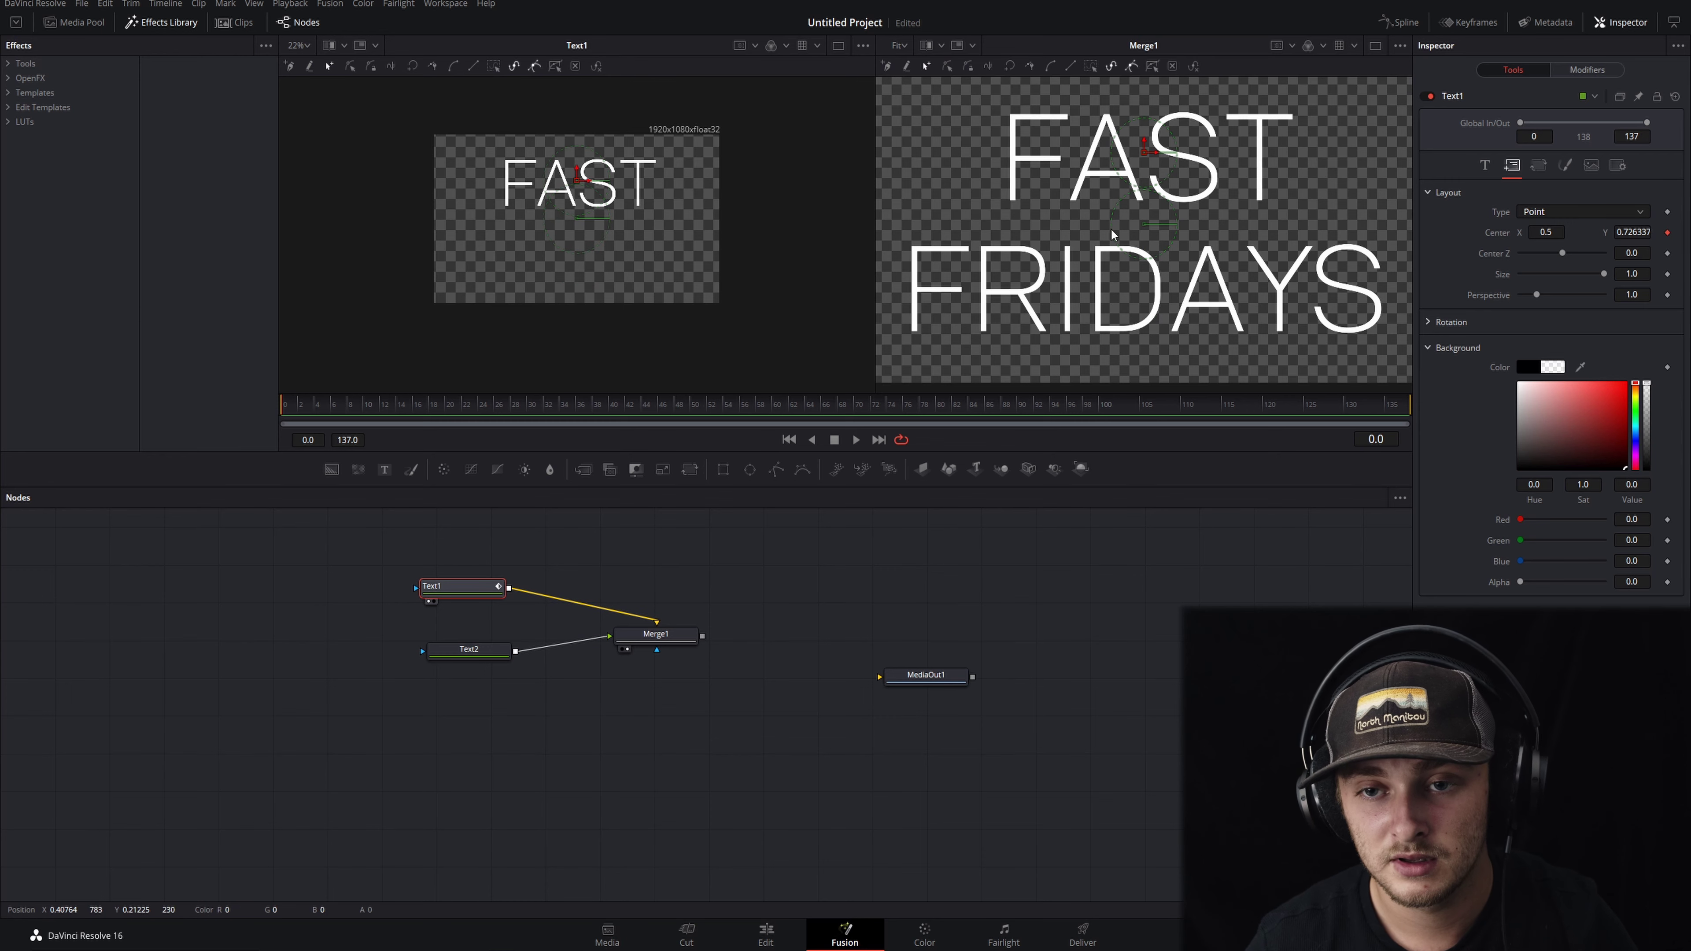
left_click_drag(1144, 148, 1144, 13)
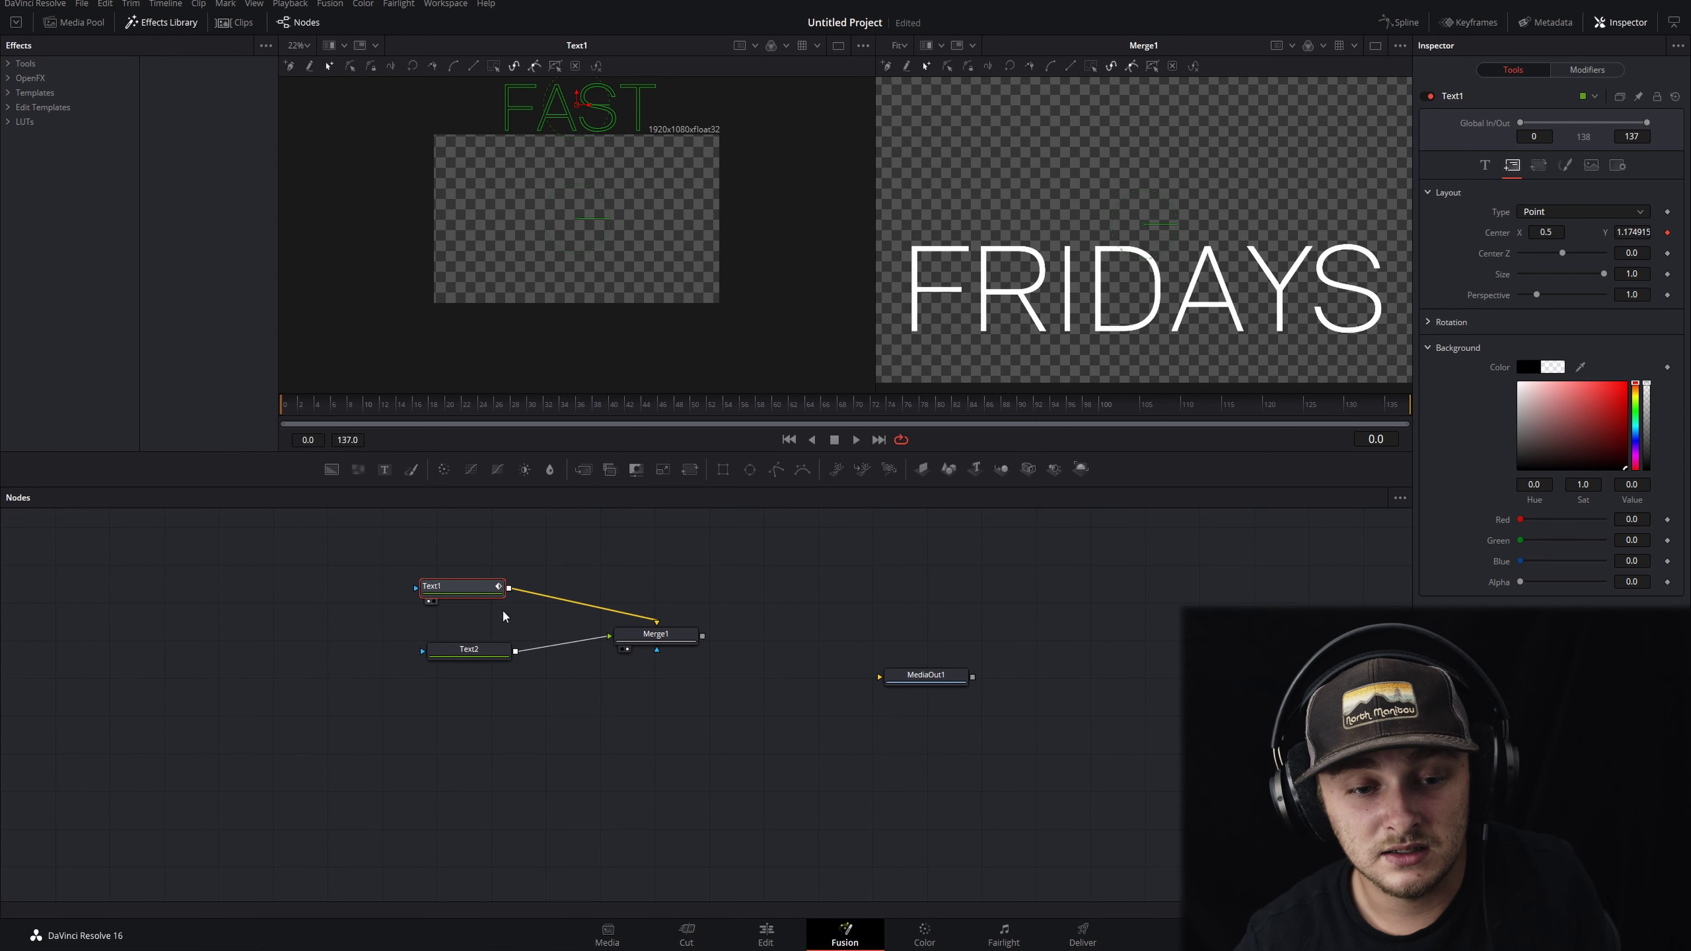
left_click(466, 650)
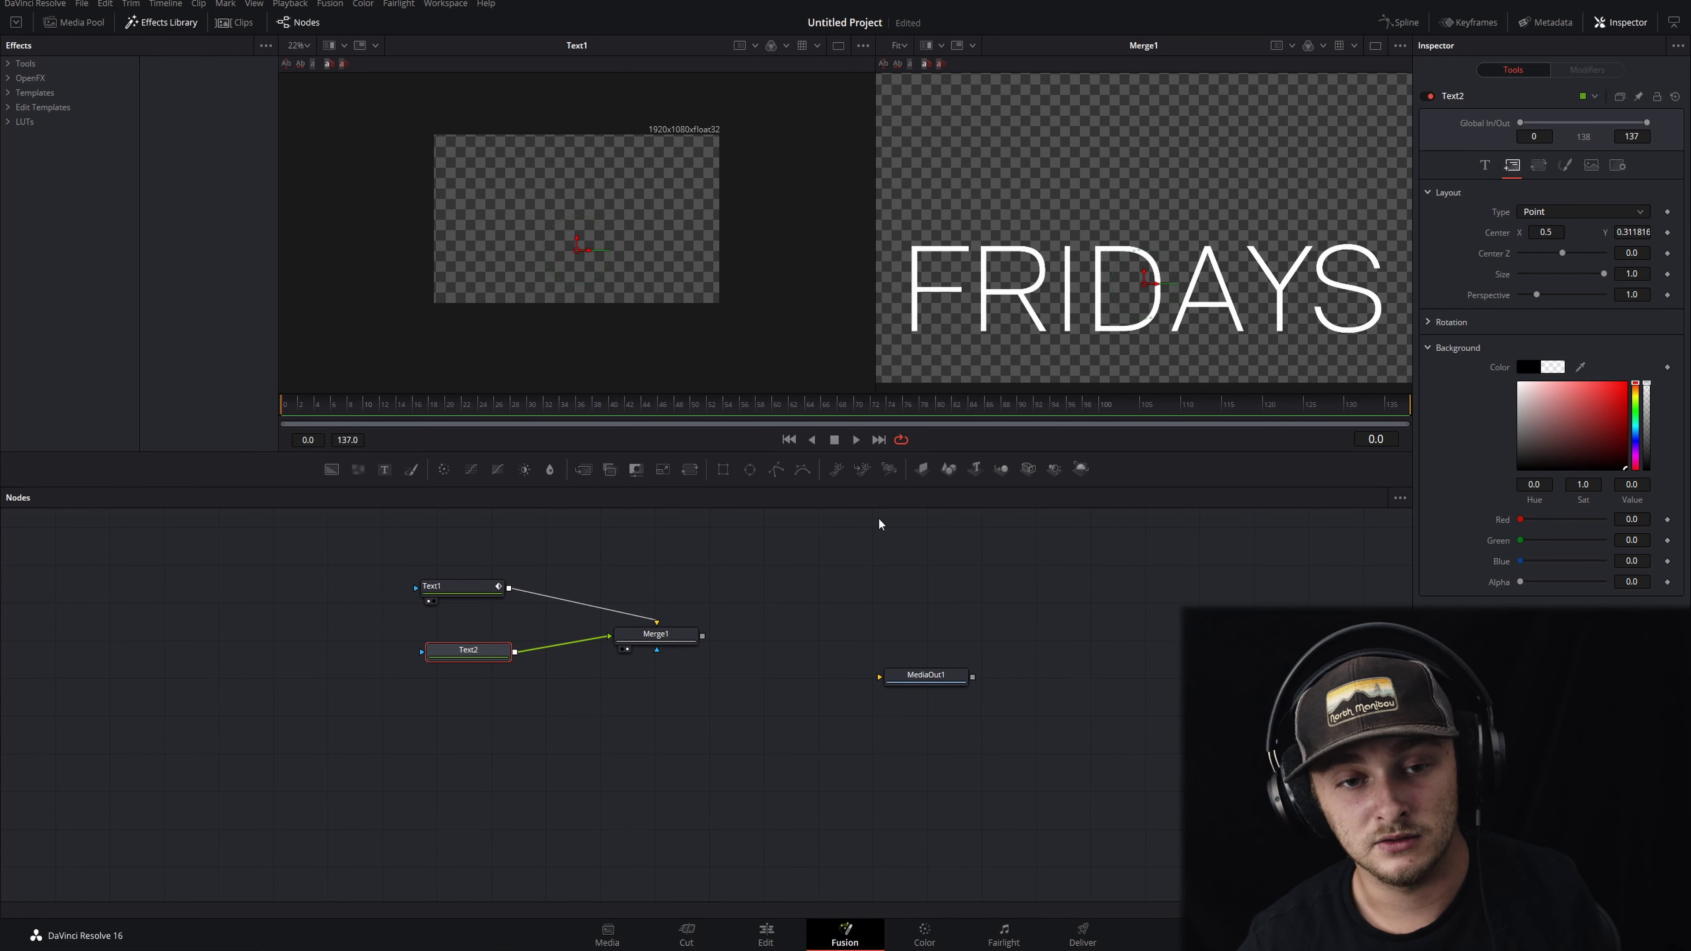
left_click_drag(576, 234, 553, 313)
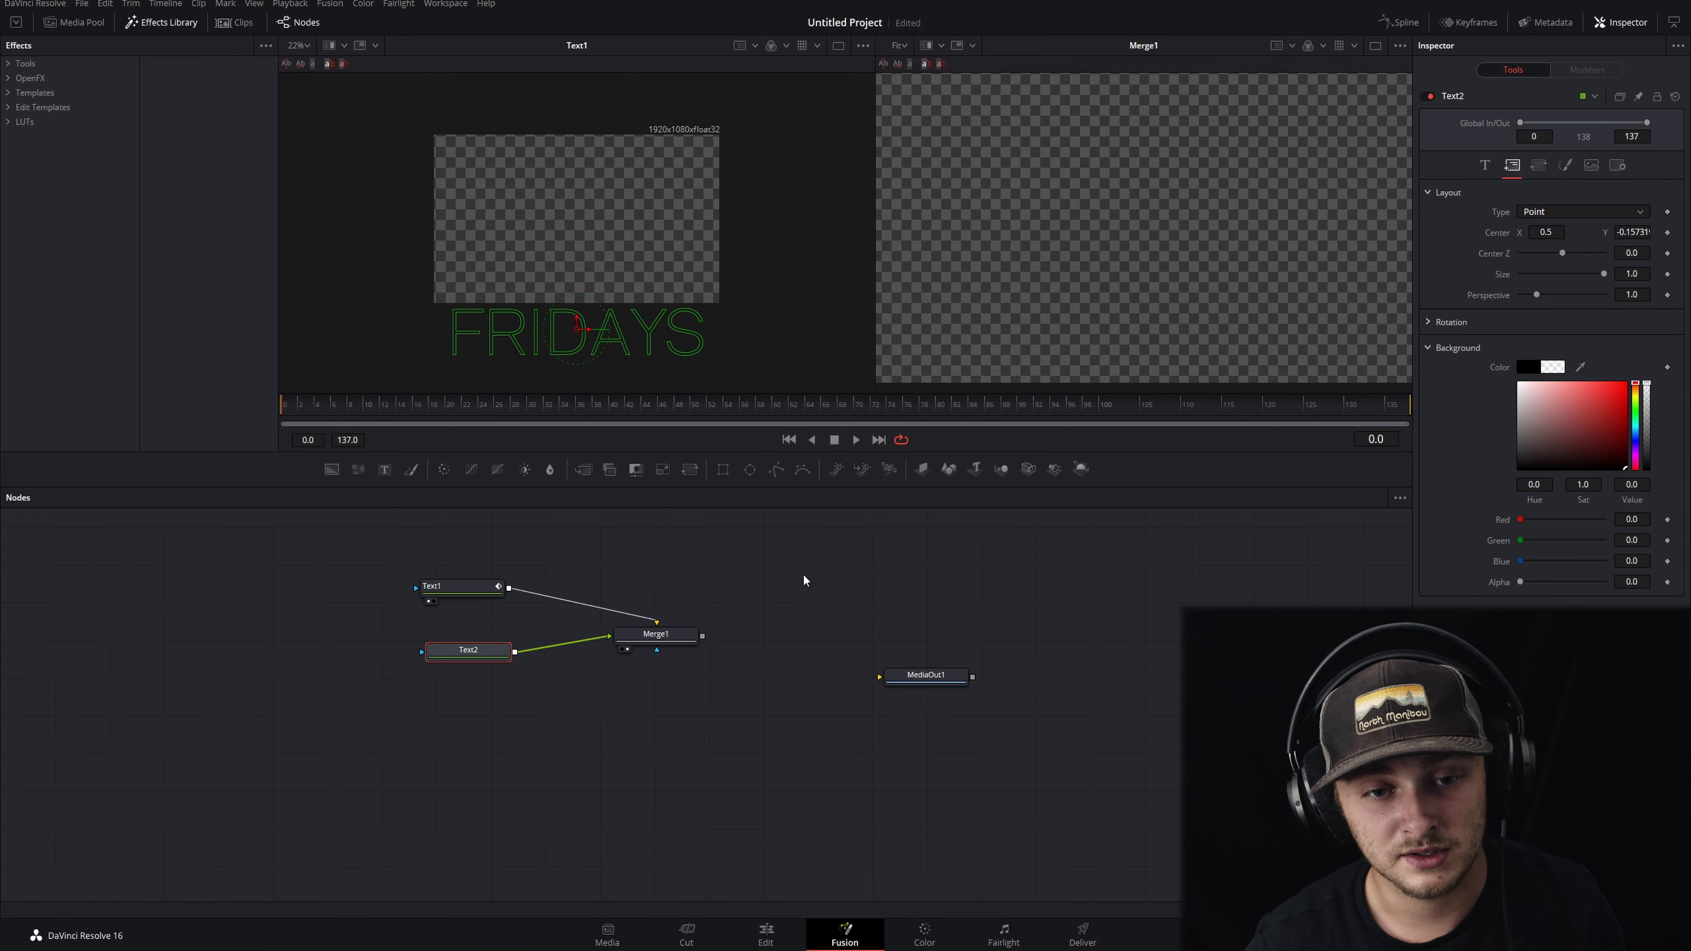
Space the Merge node farther from the text nodes and keyframe the center of Text2 at frame 0.
left_click_drag(665, 635, 792, 596)
left_click(466, 653)
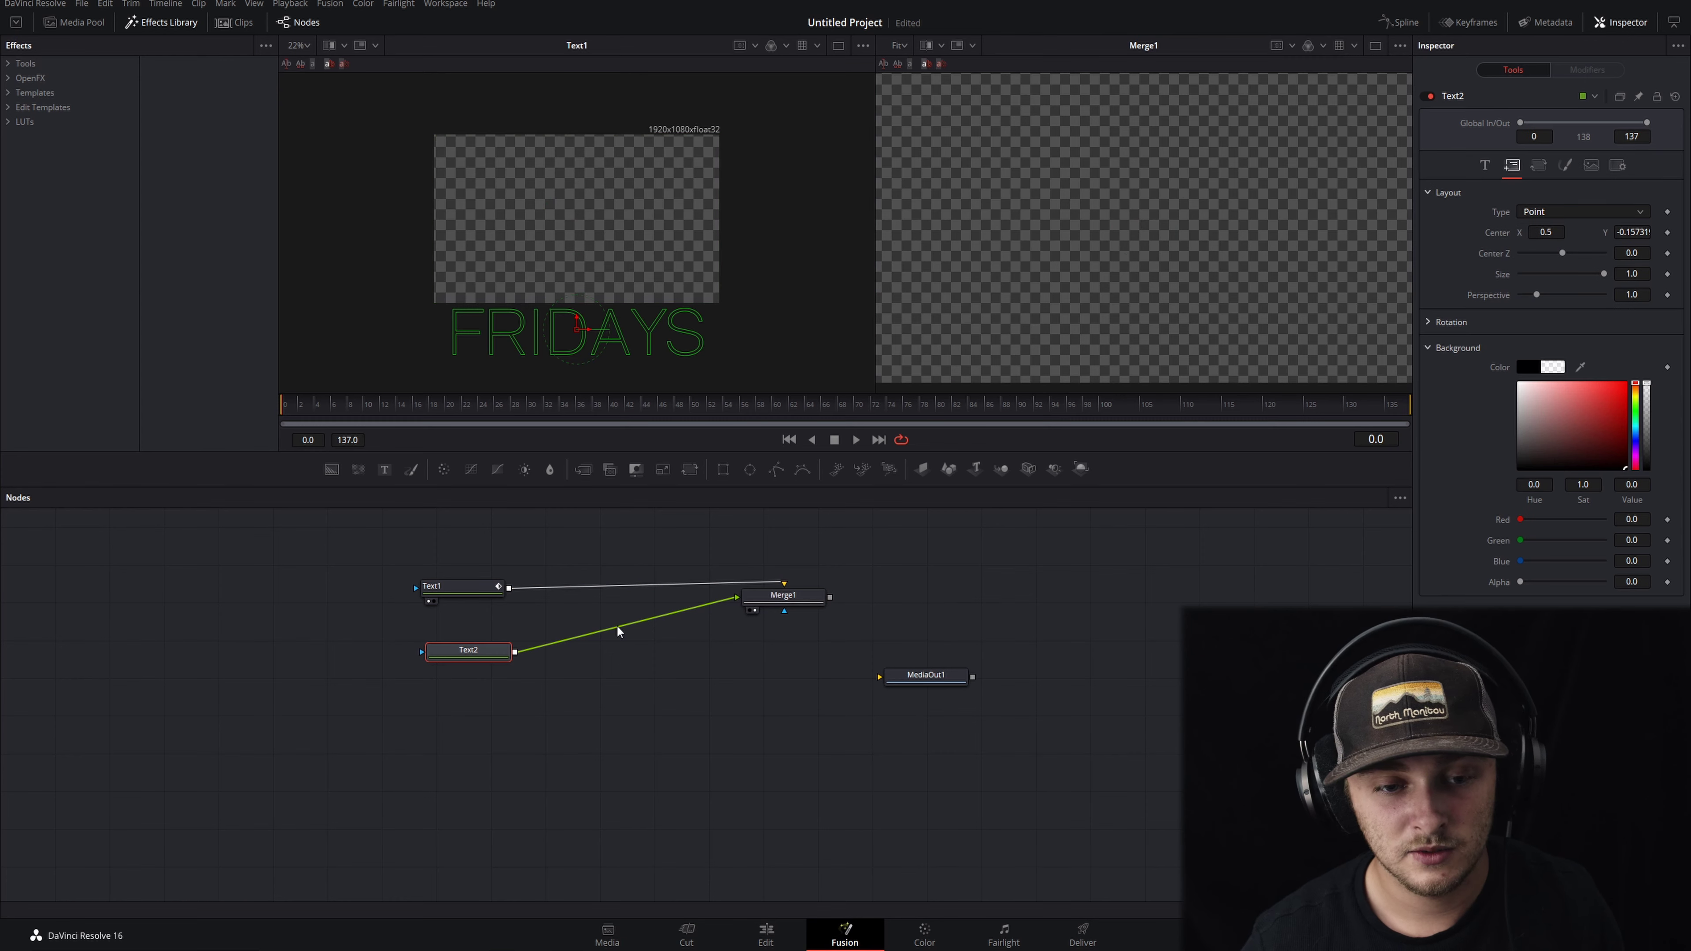
left_click(1667, 231)
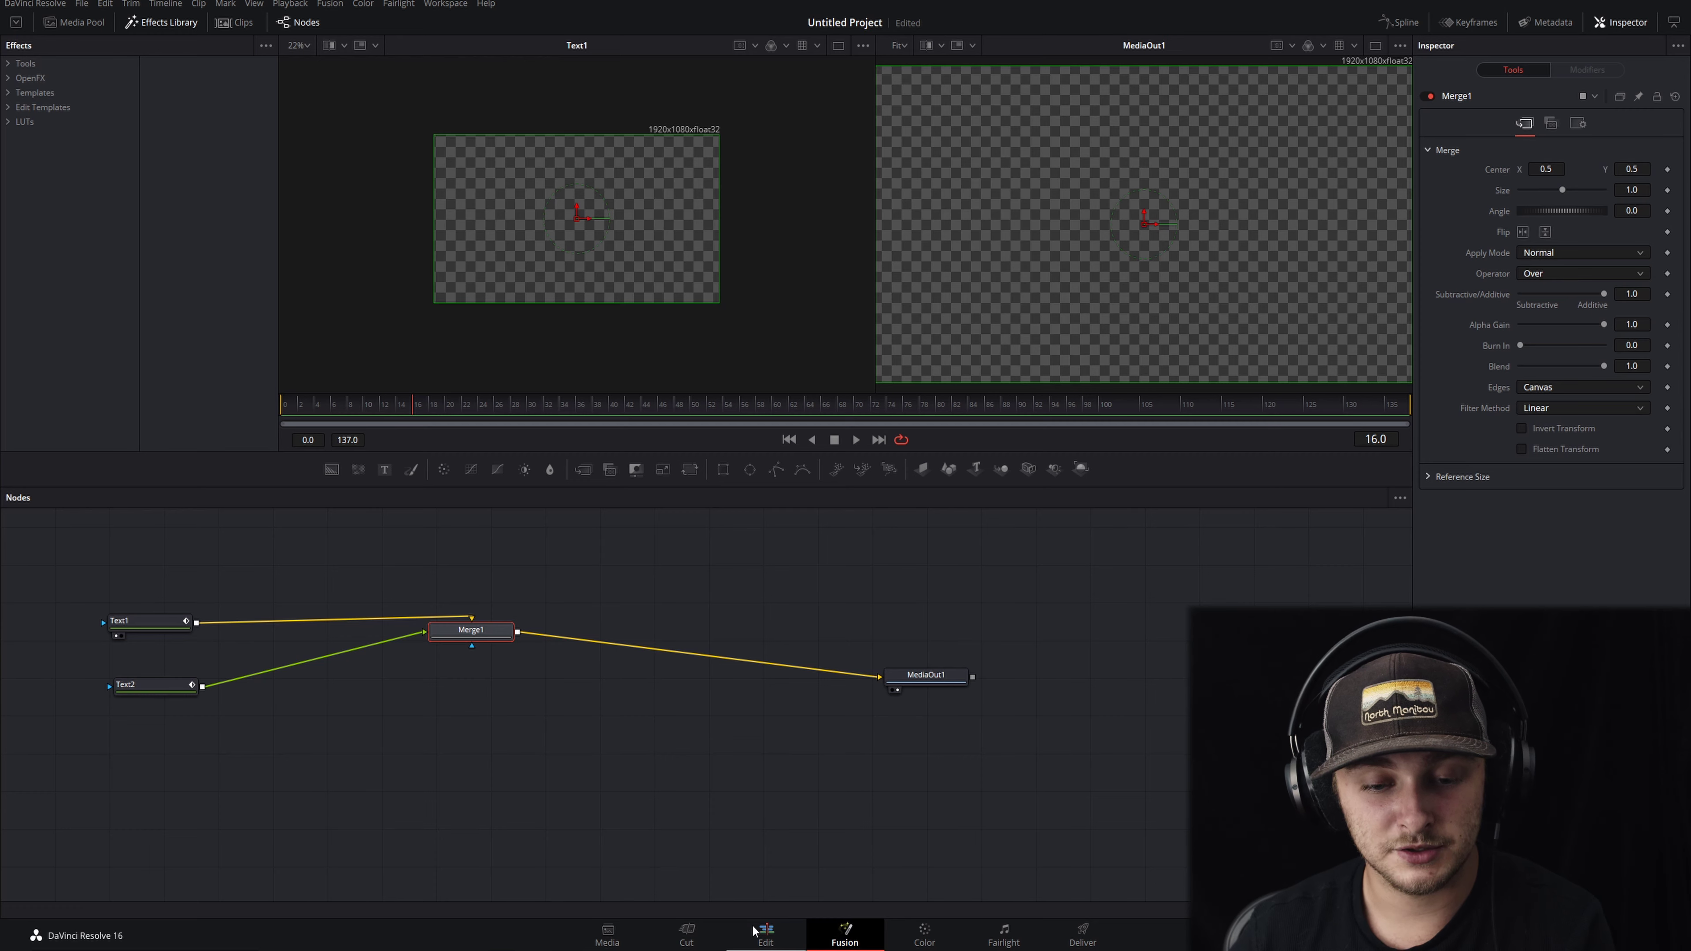
Keyframe the center position of both Text1 and Text2 at frame 16, matching the first beat marker.
left_click(766, 935)
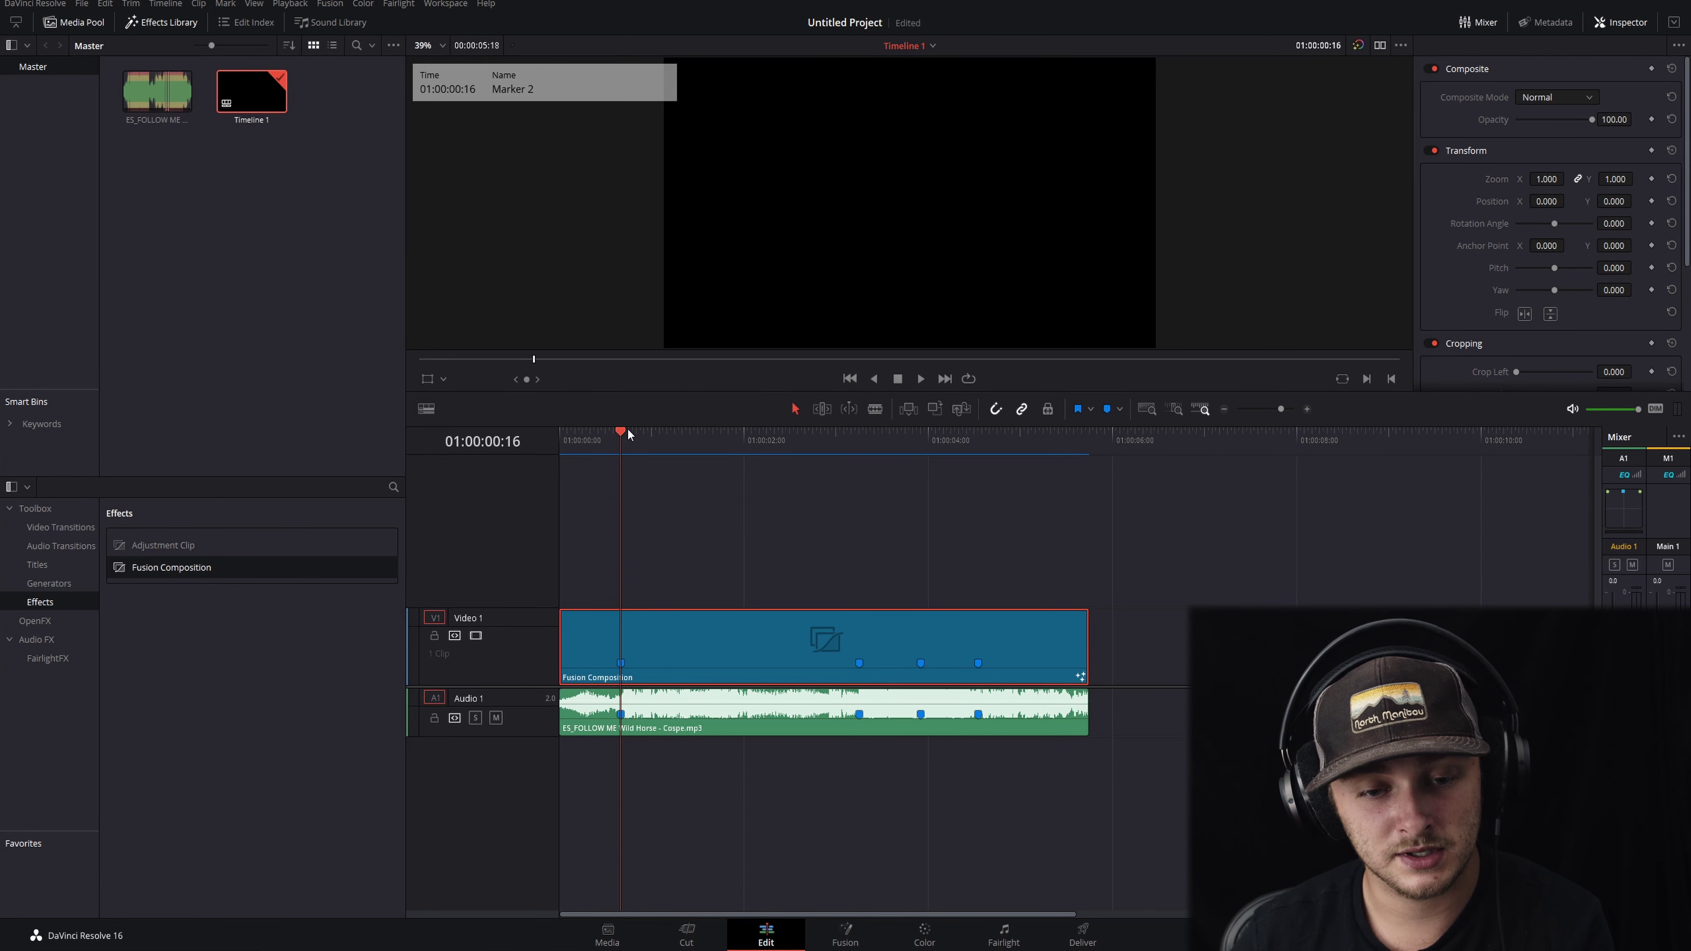
left_click(868, 936)
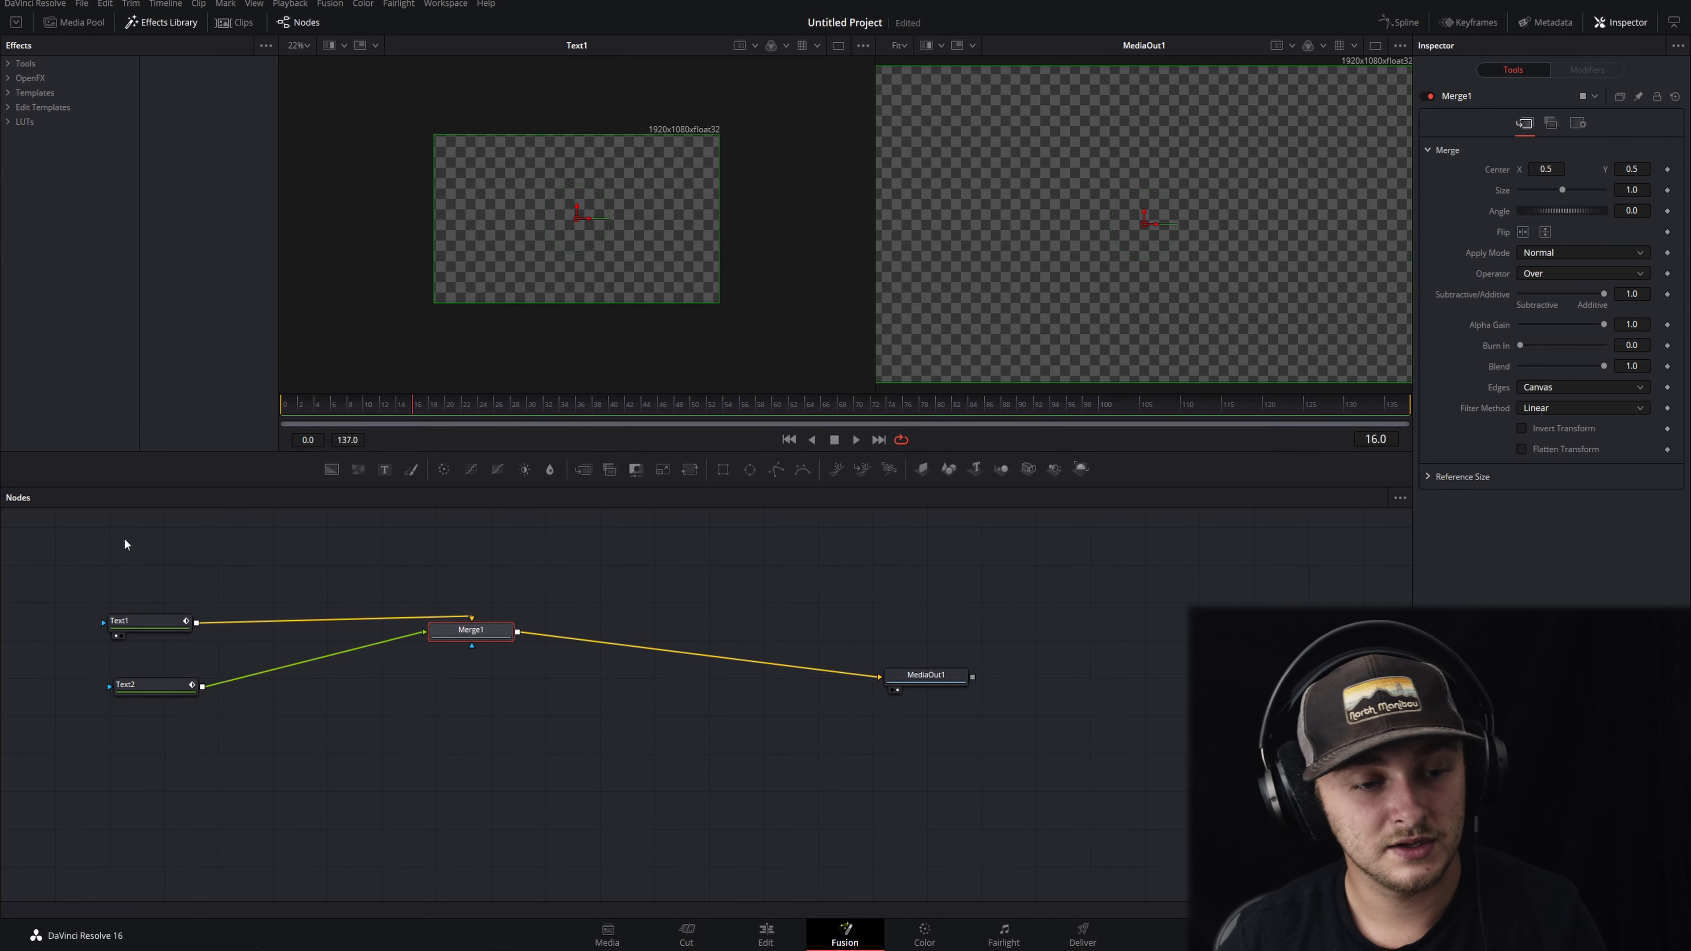
left_click_drag(125, 536, 227, 706)
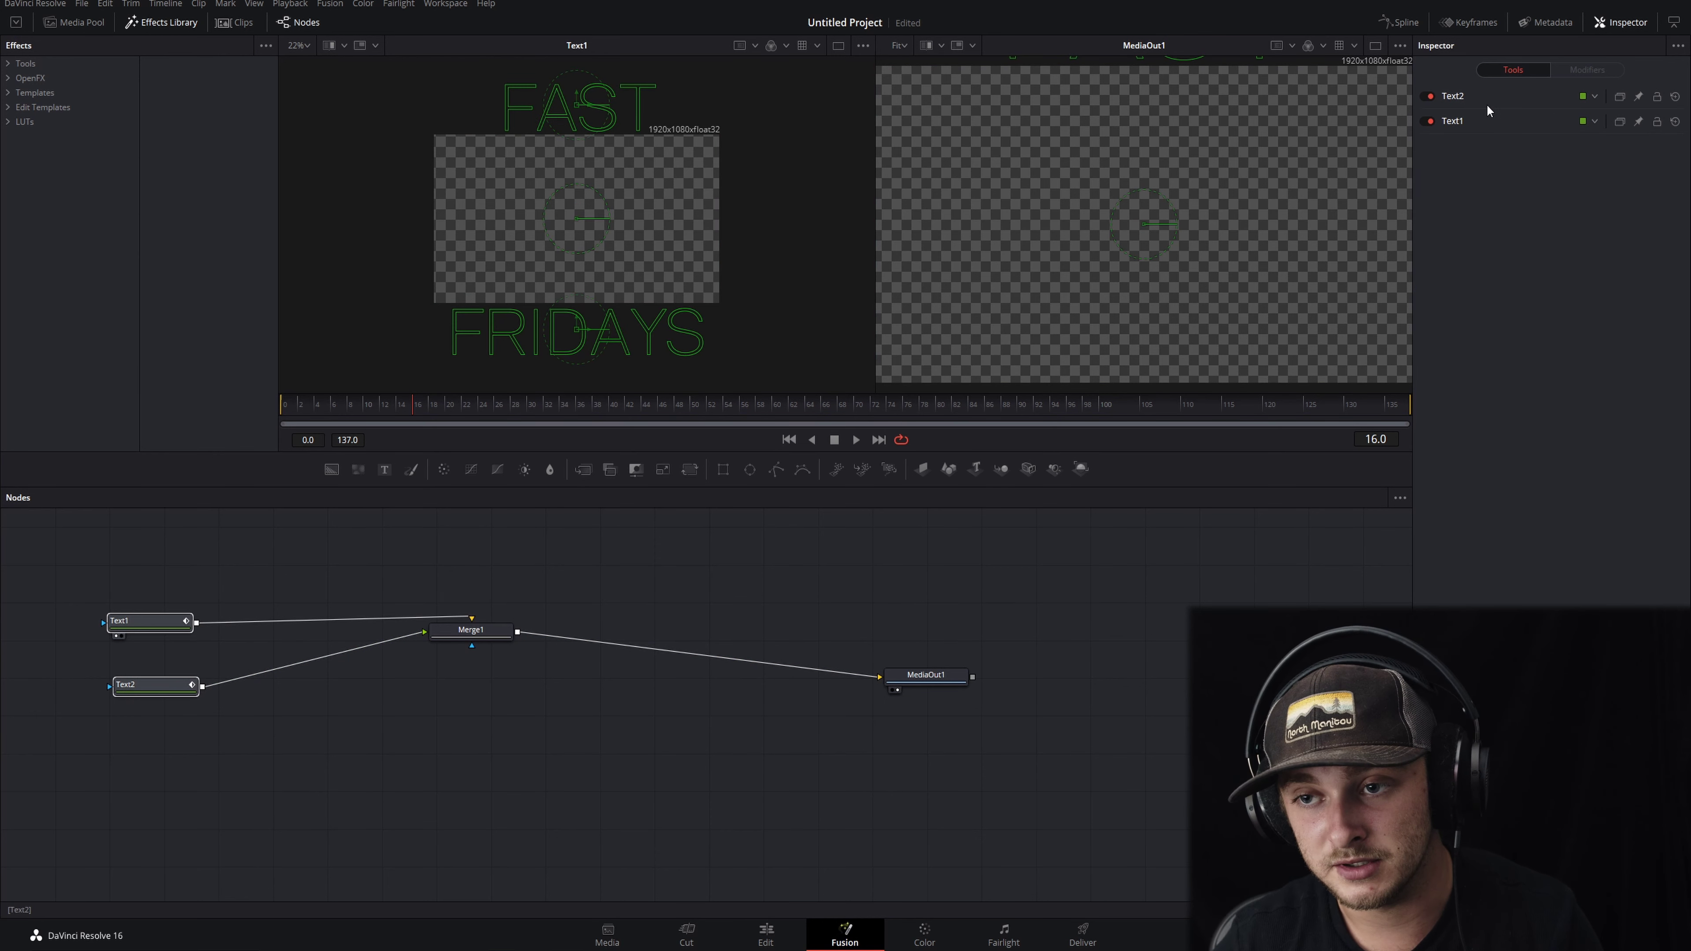
left_click(1642, 99)
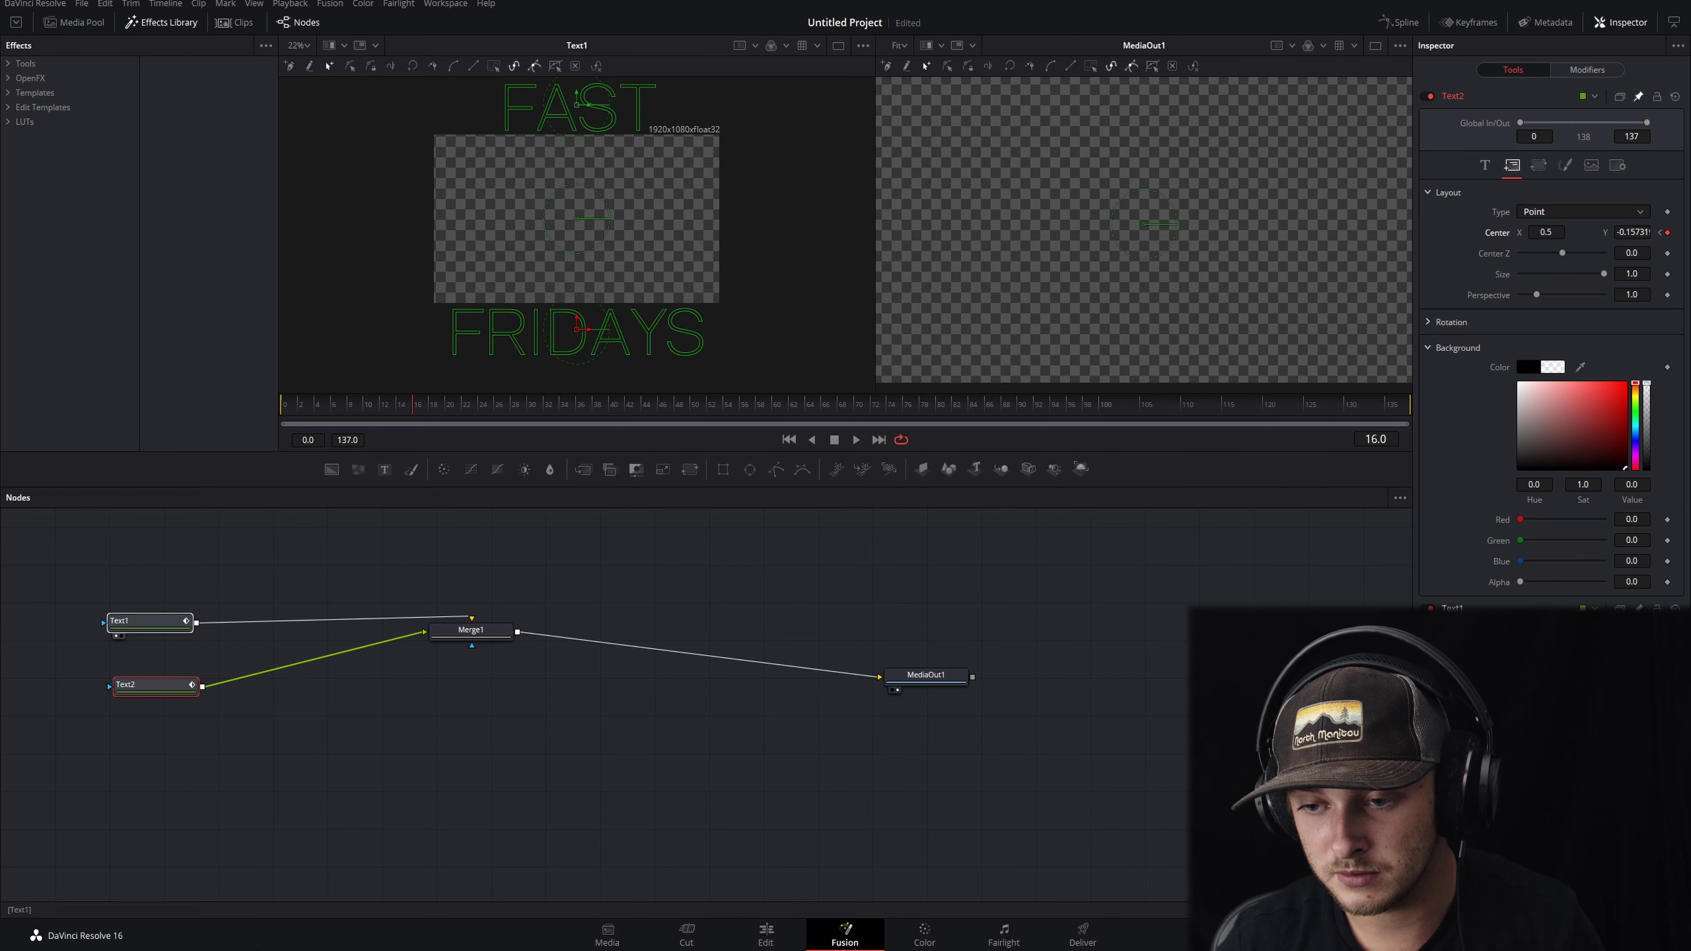
left_click(1498, 607)
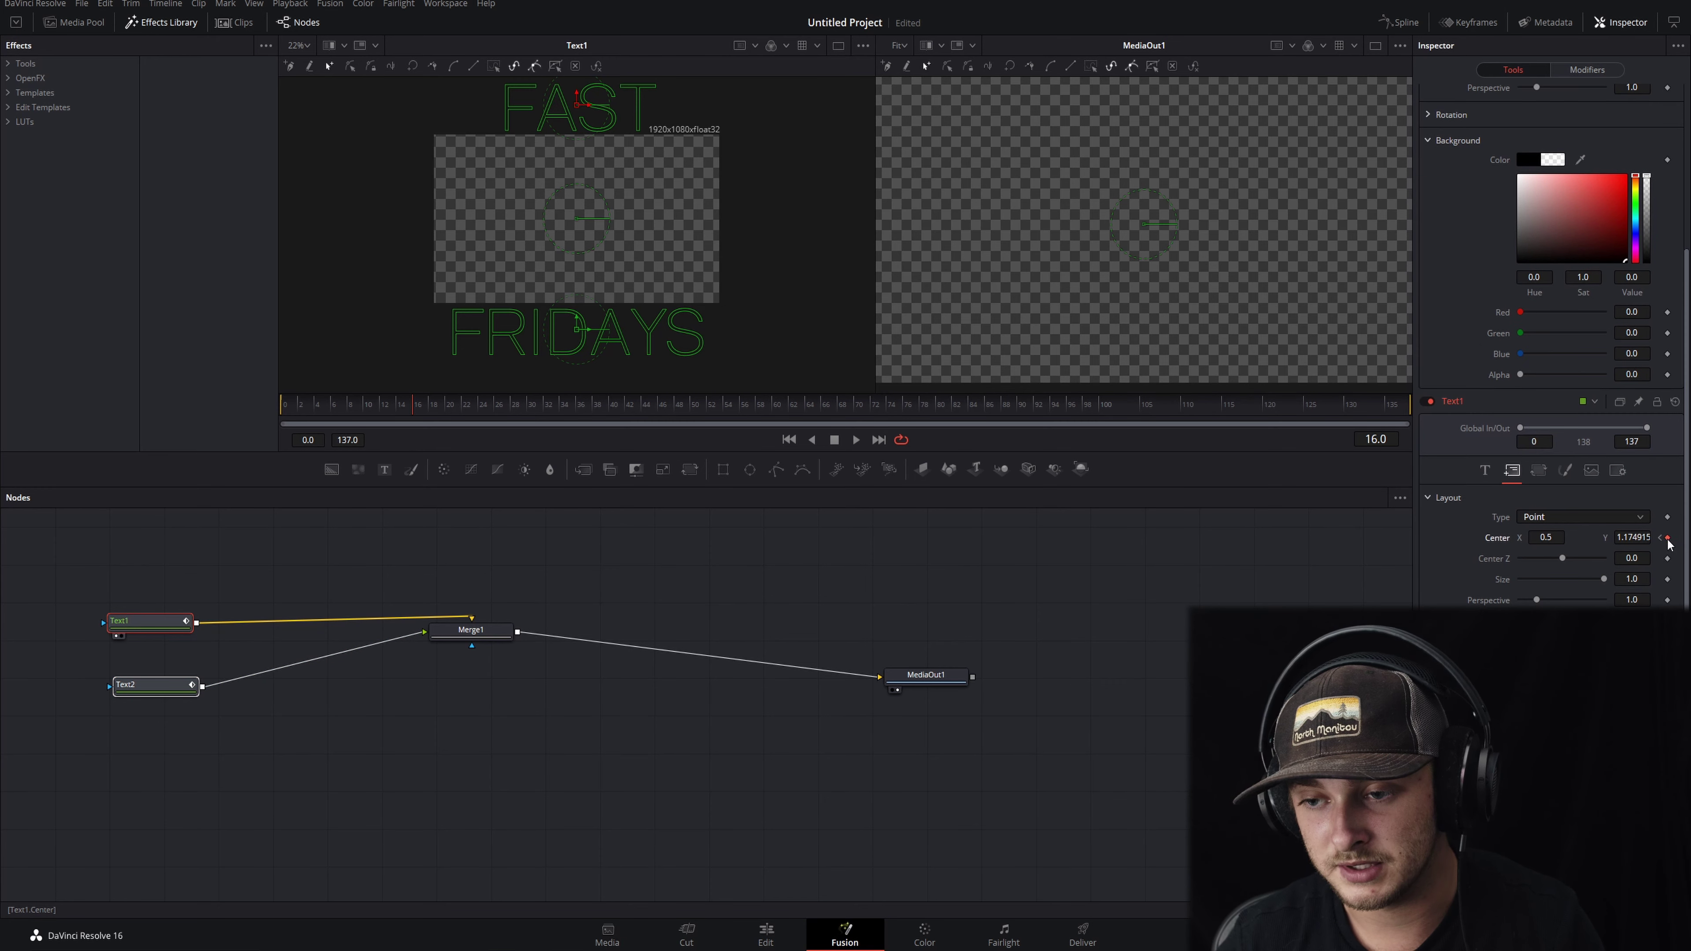
Go to the second beat marker on the timeline and keyframe the text centers there, at frame 78.
left_click(766, 934)
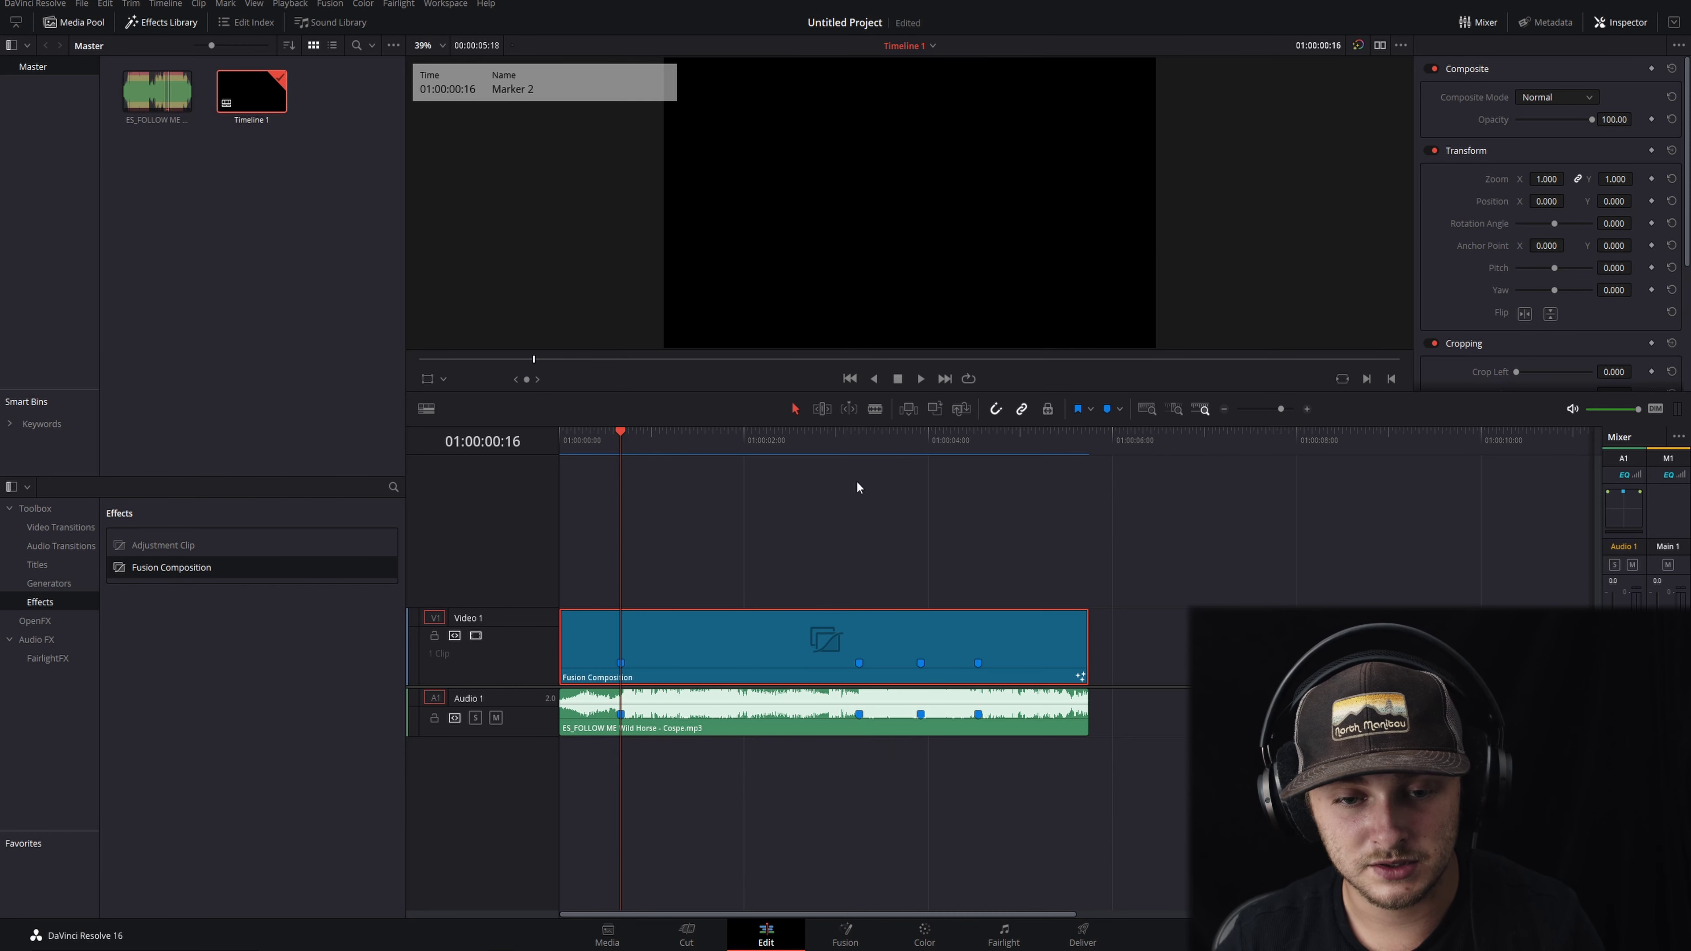
left_click(864, 441)
left_click(846, 934)
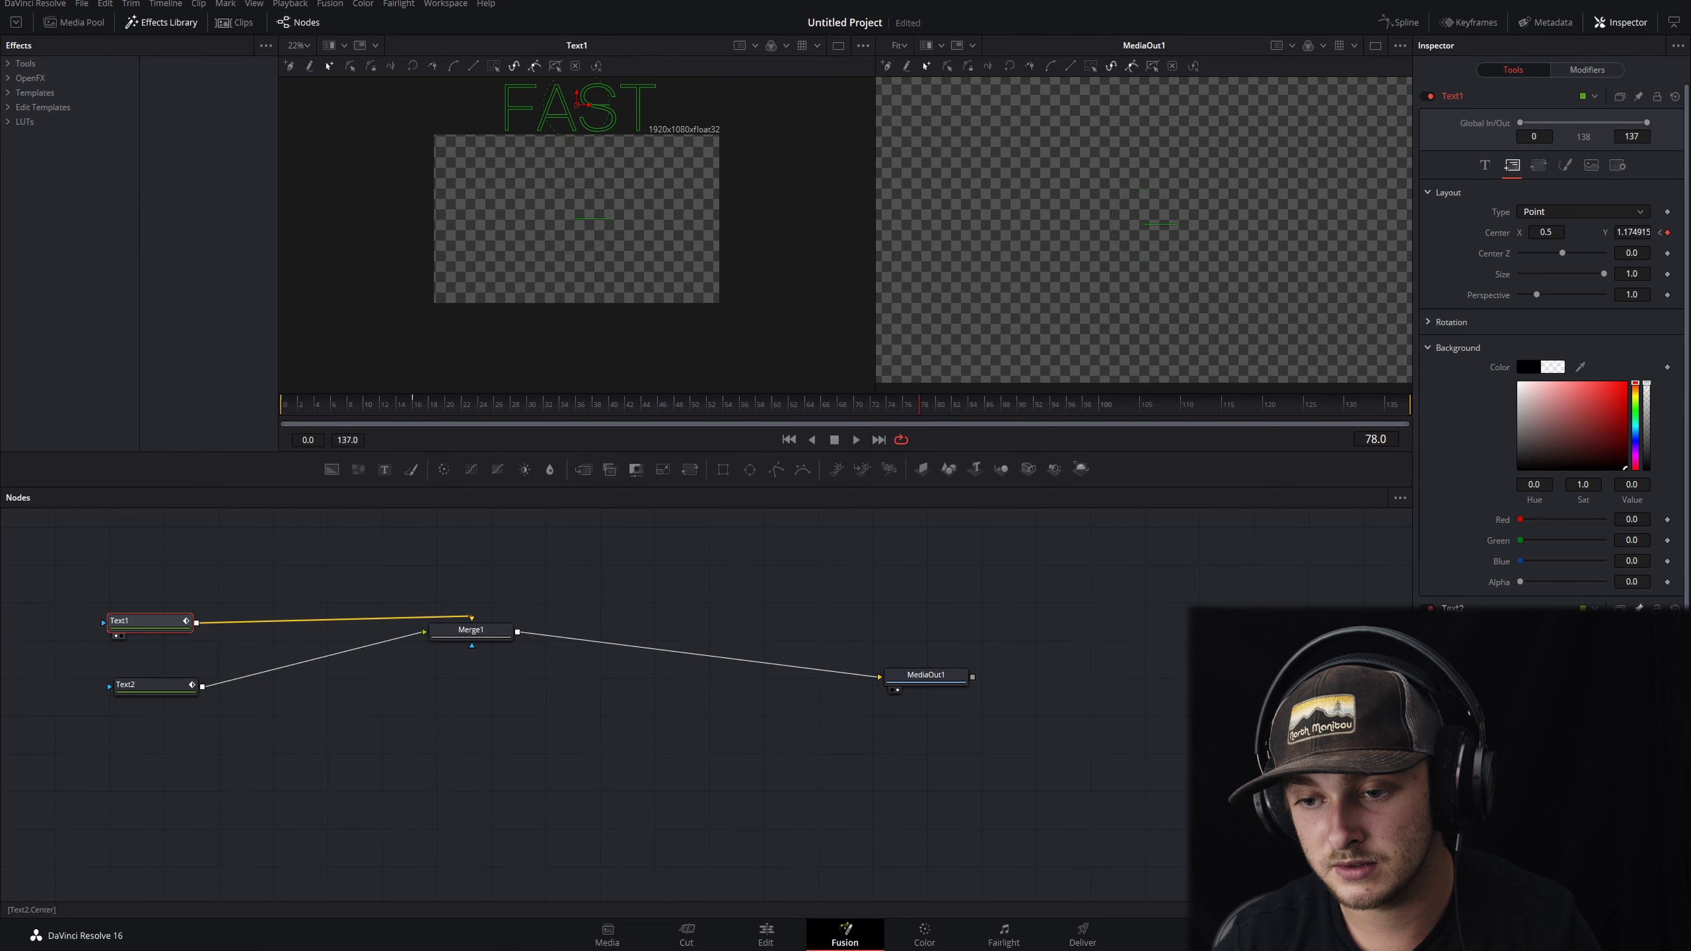
Go to the beat marker at 01:00:03:22 and keyframe the center of Text1 there, at frame 94.
left_click(766, 933)
left_click(931, 445)
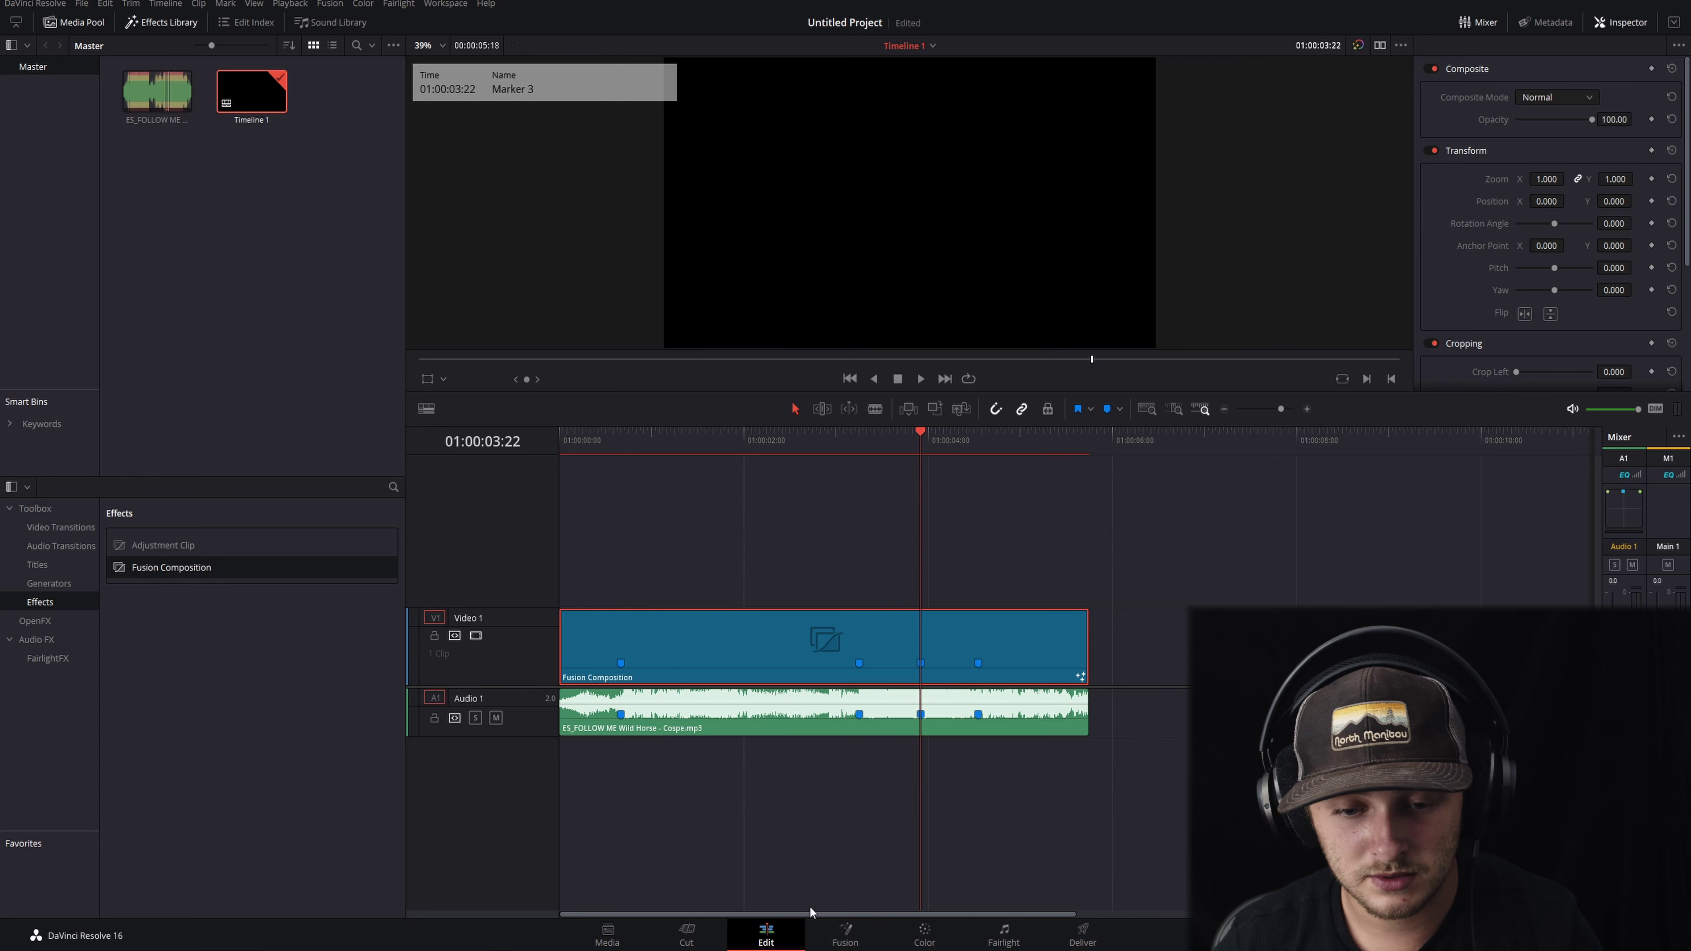
left_click(844, 933)
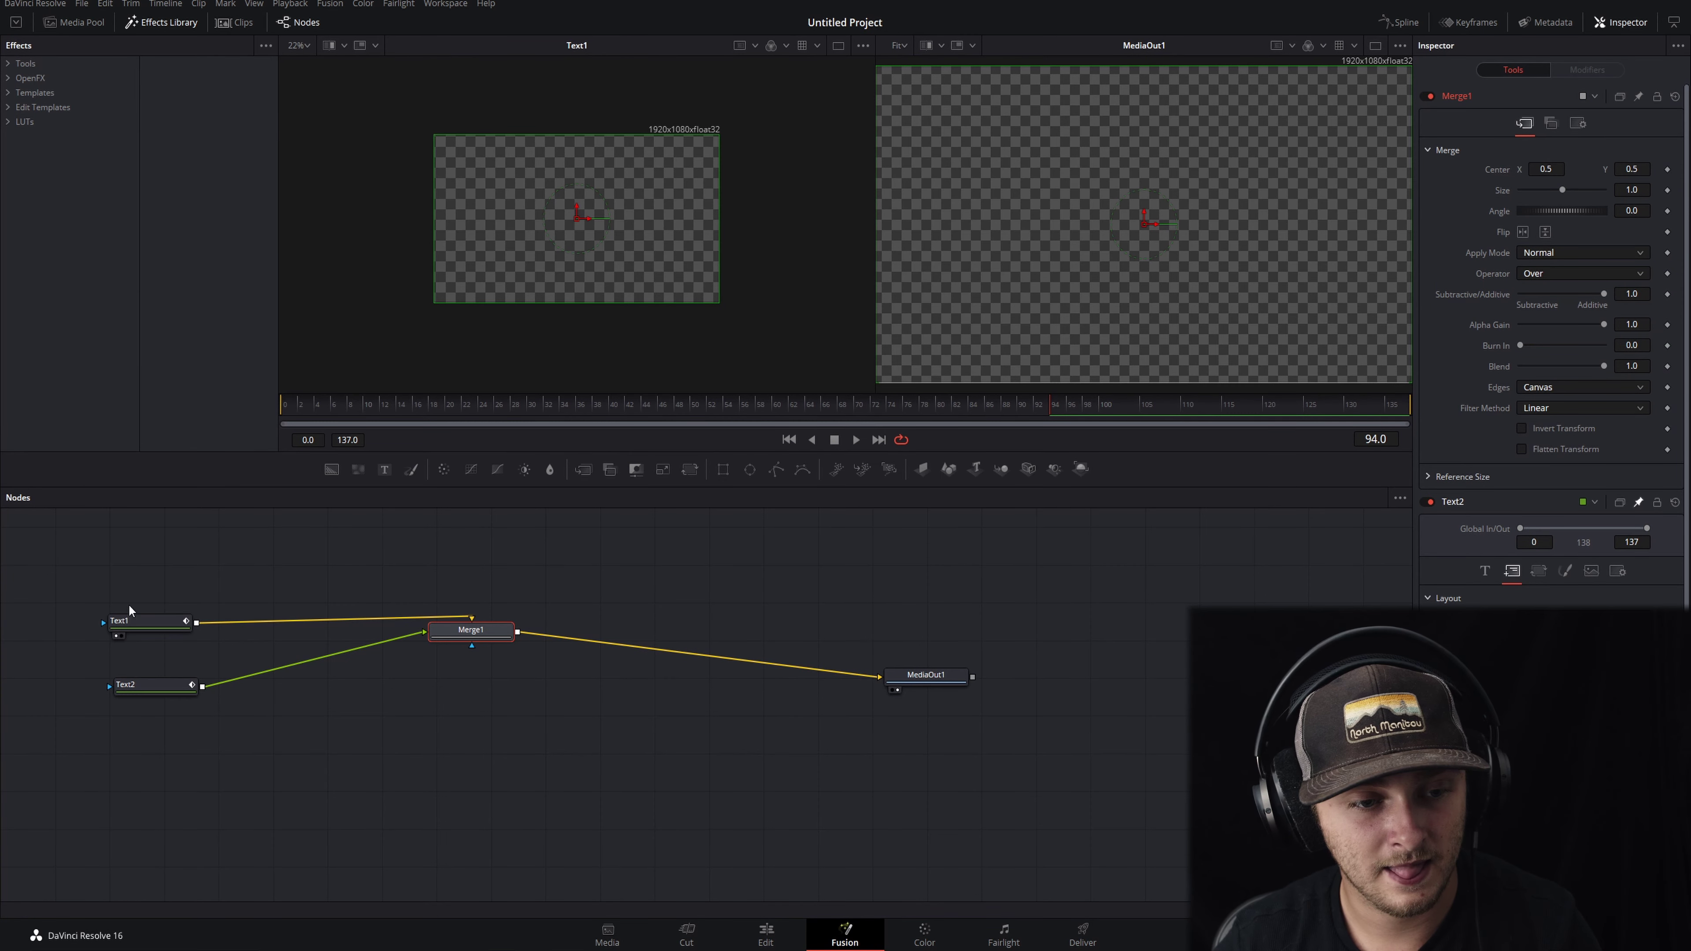
left_click(130, 619)
left_click(1667, 233)
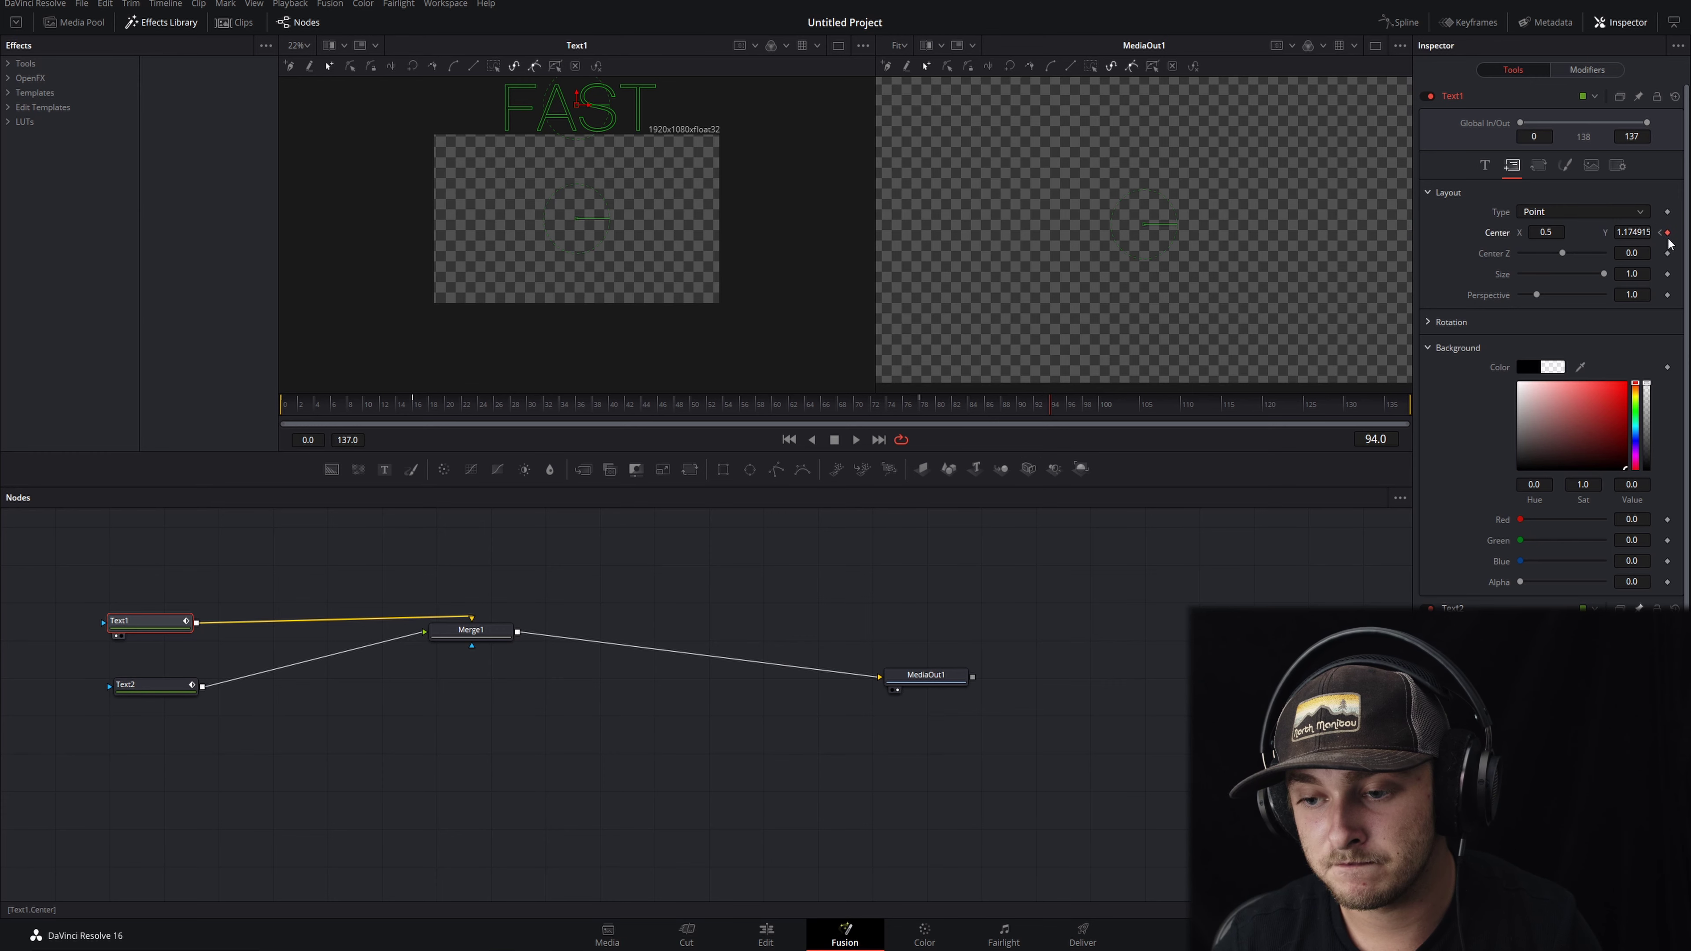
Go to the beat marker at 01:00:04:13 and keyframe the center of Text1 there, at frame 109.
left_click(766, 934)
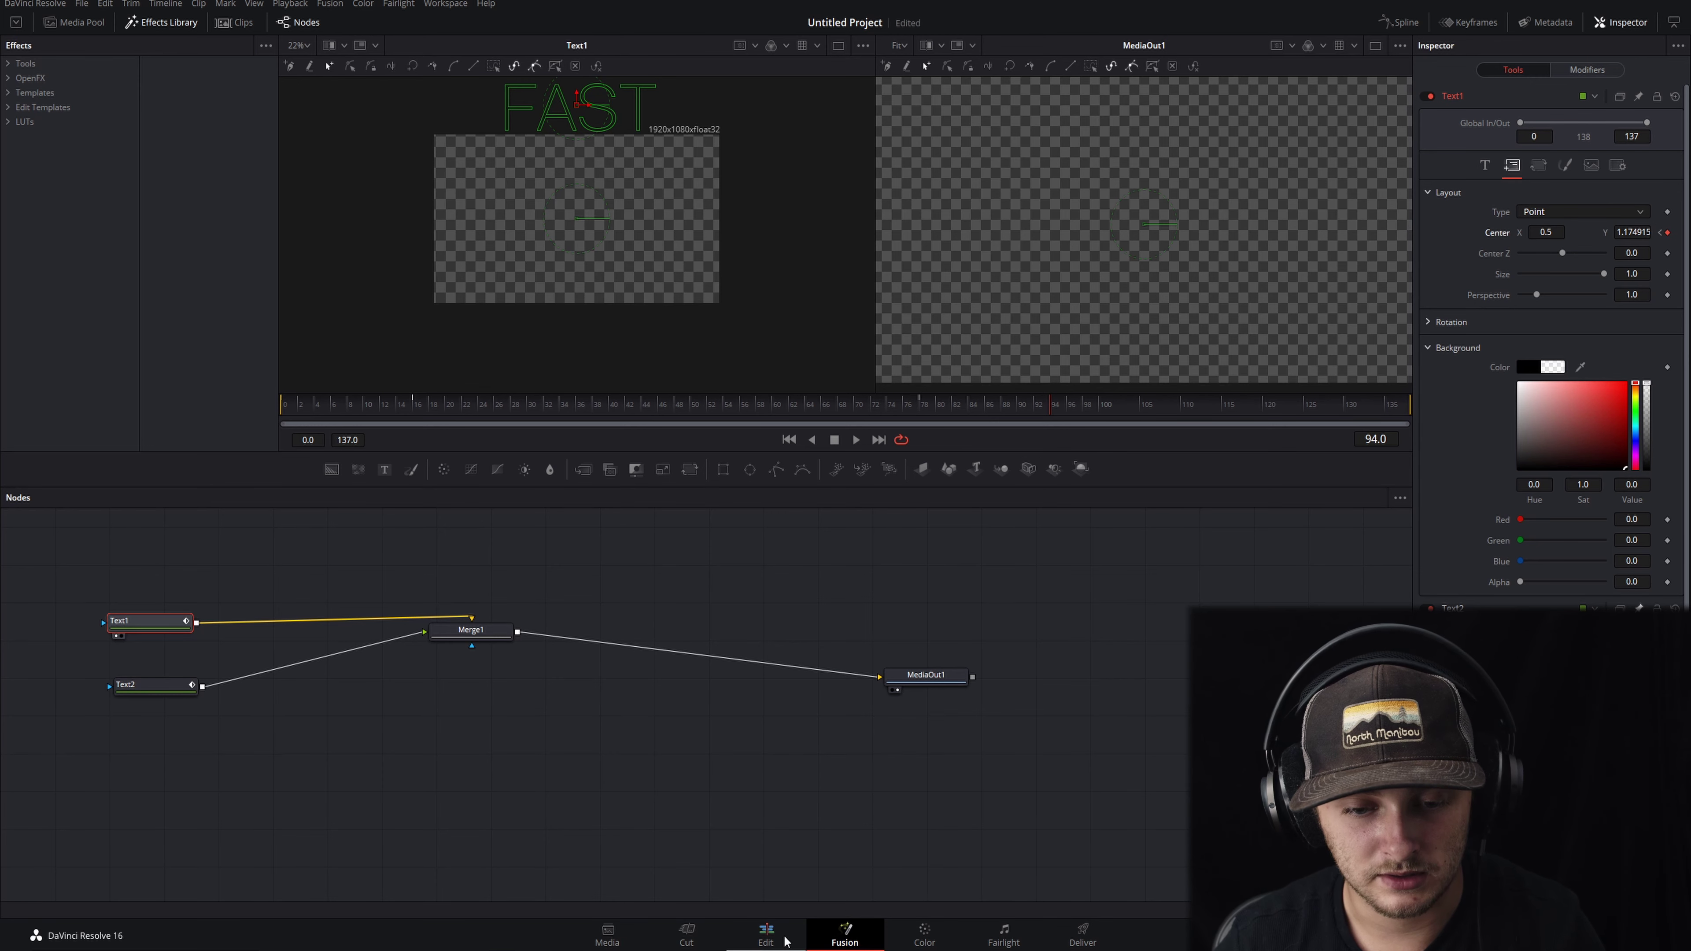
left_click(989, 441)
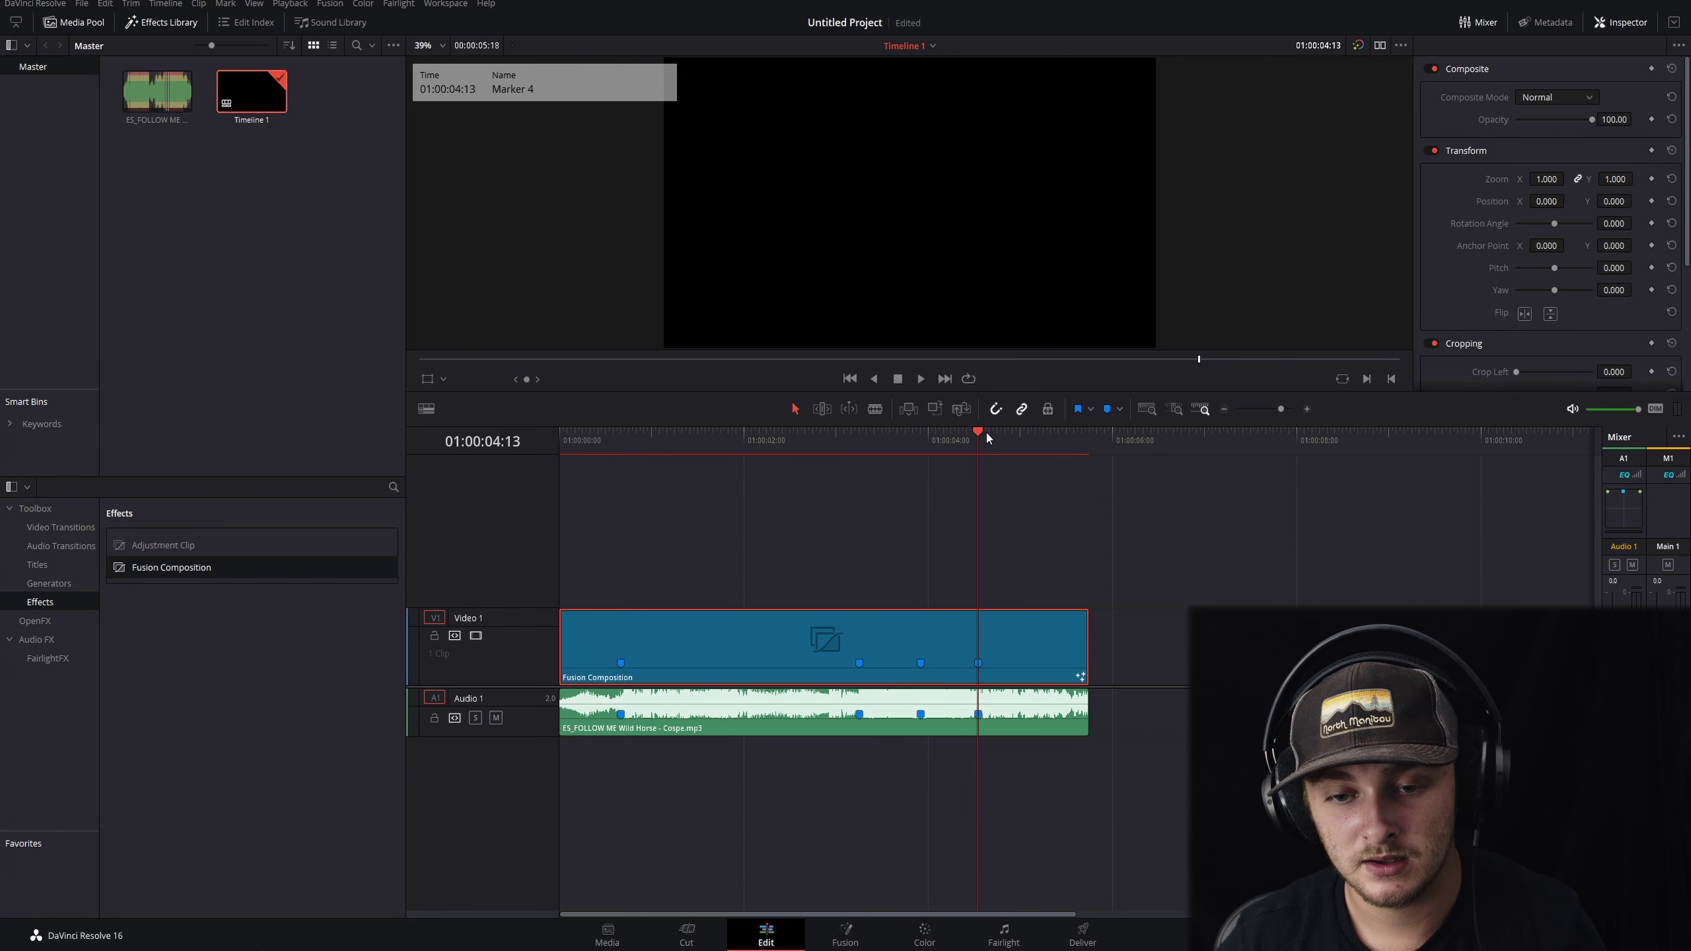
left_click(844, 934)
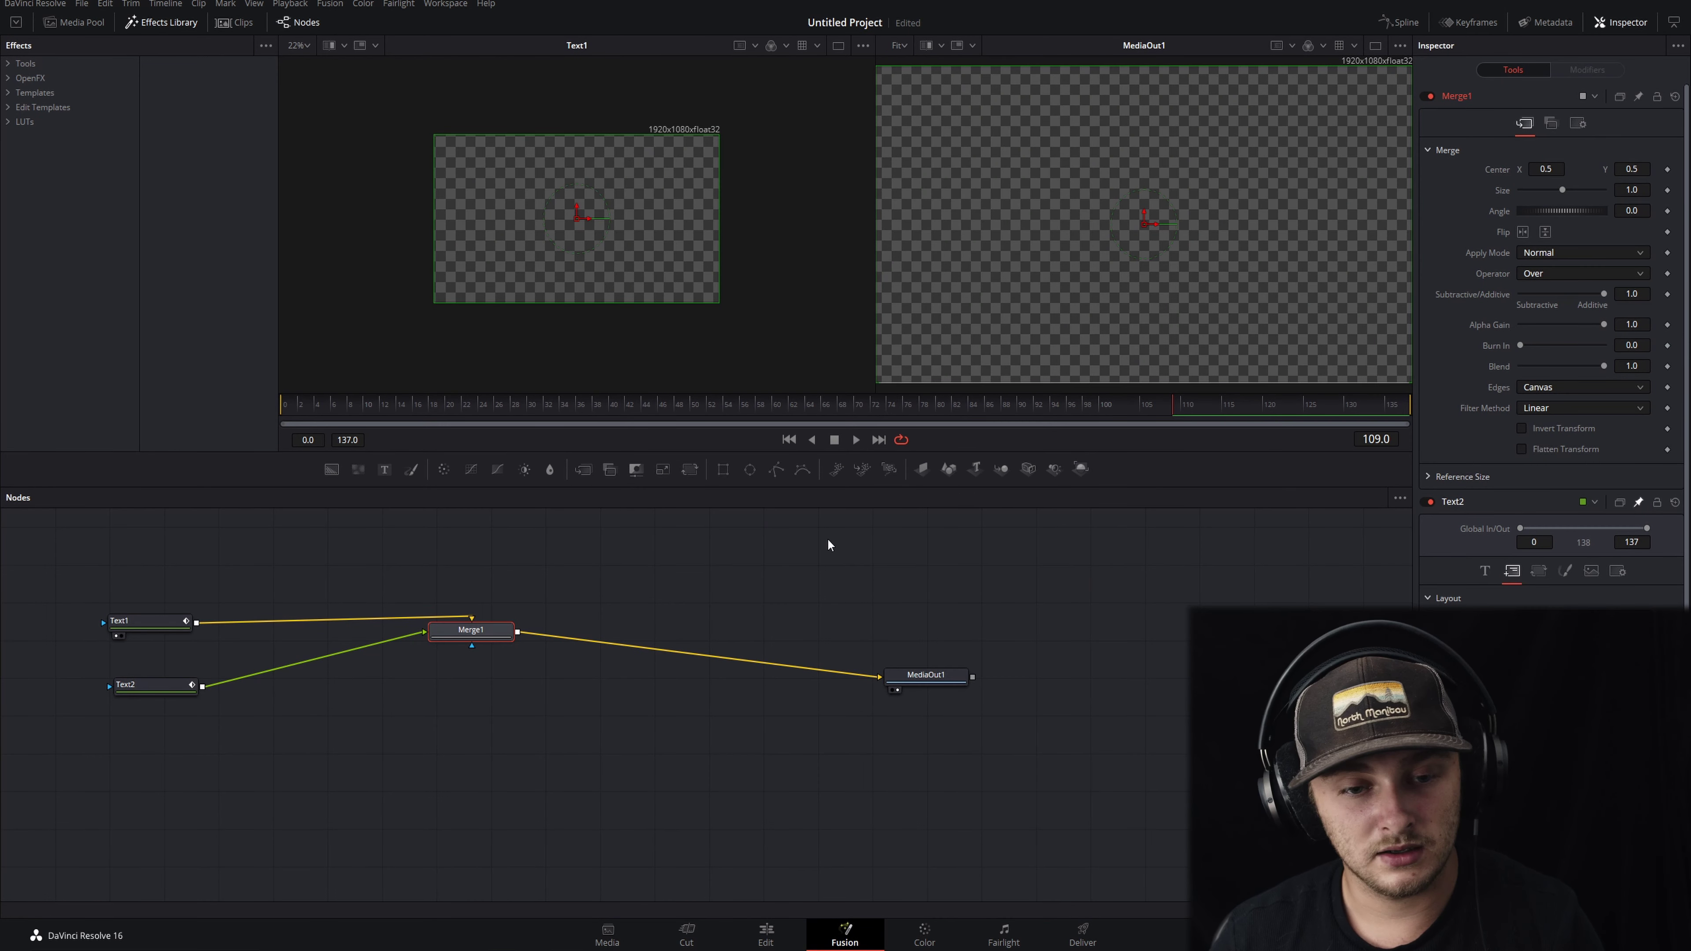
left_click(154, 619)
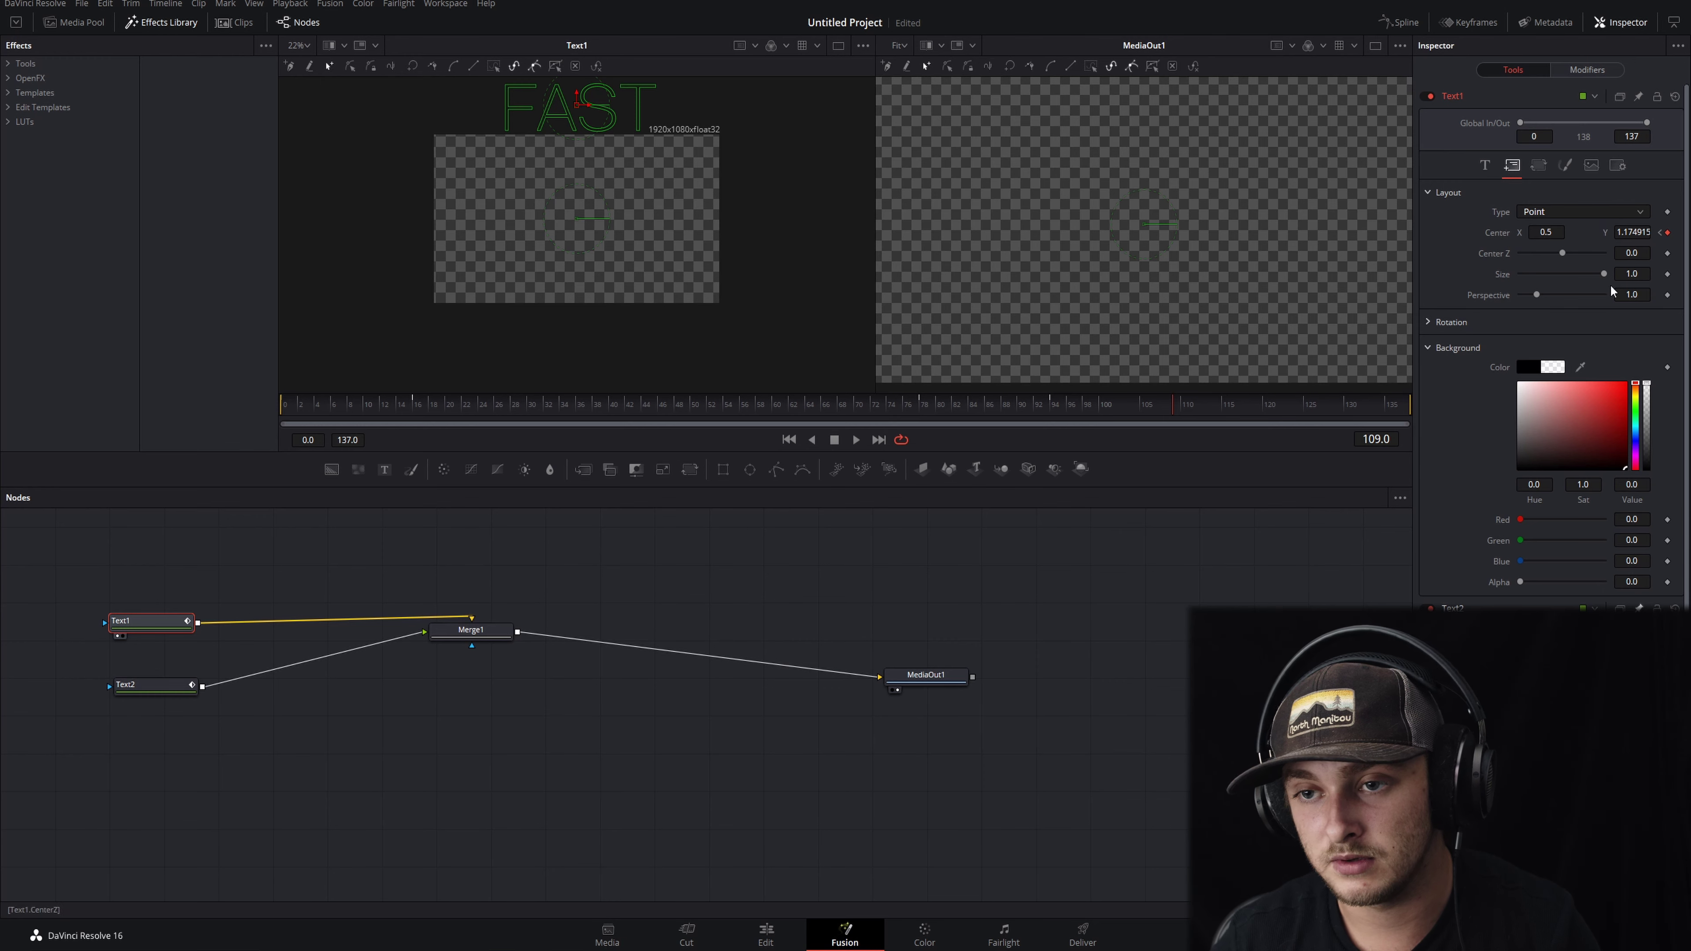
left_click(892, 588)
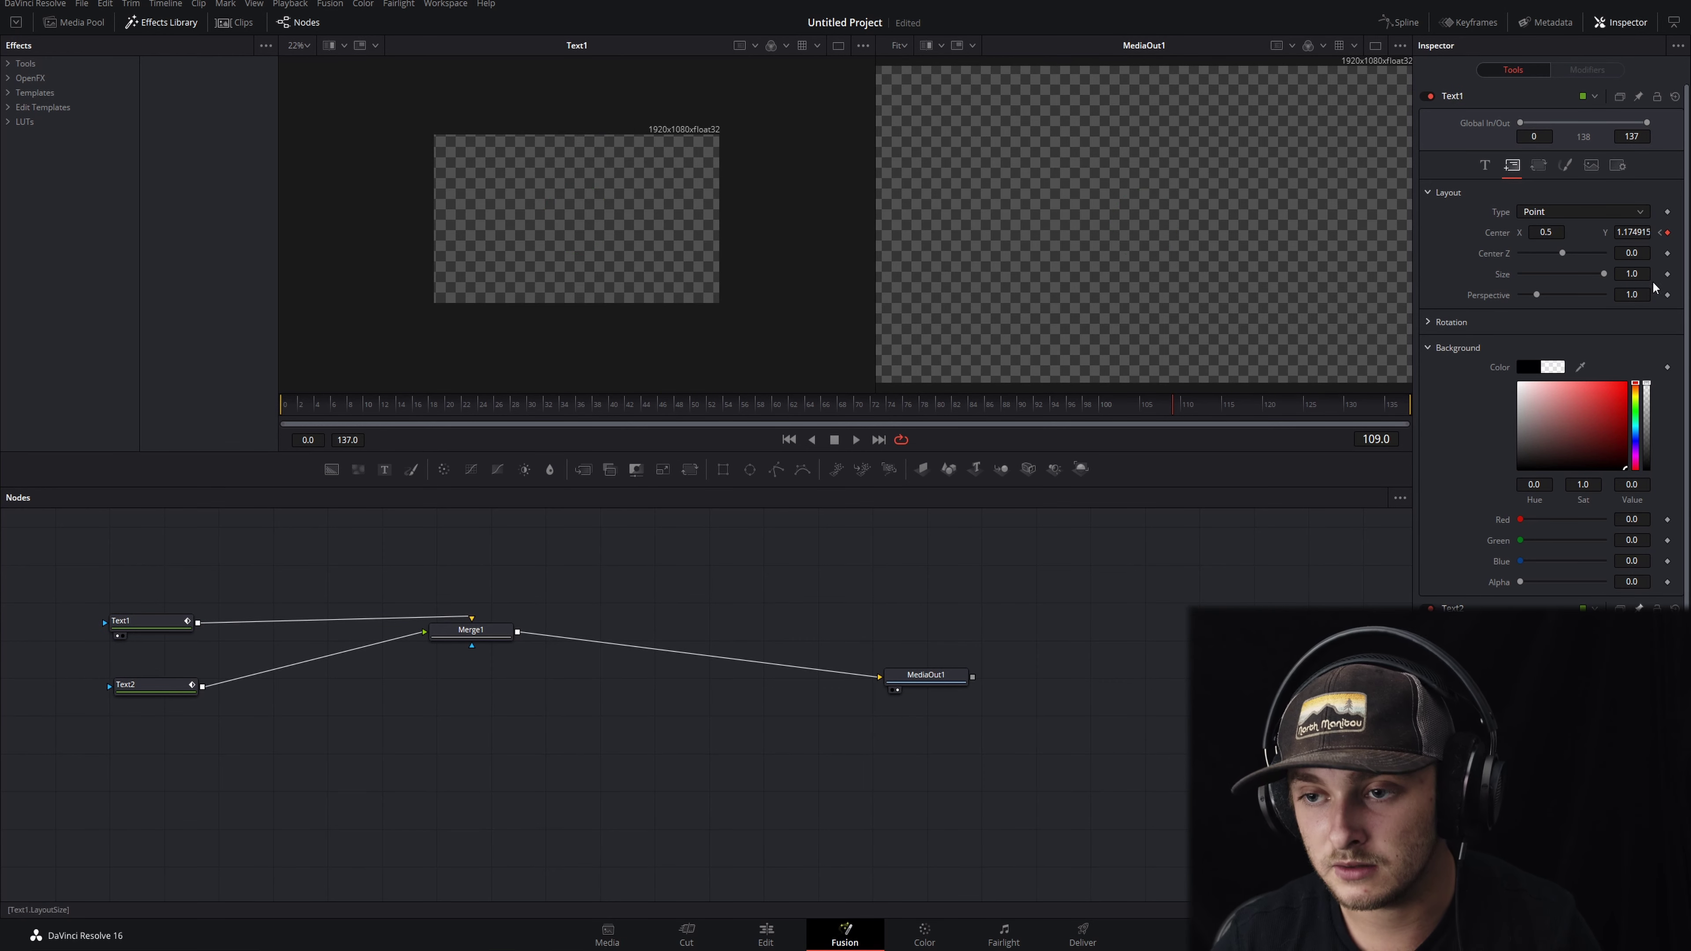
Keyframe the center of Text1 at frame 10, and lower FAST into the frame to about Y 0.665 at frame 16.
left_click(1660, 233)
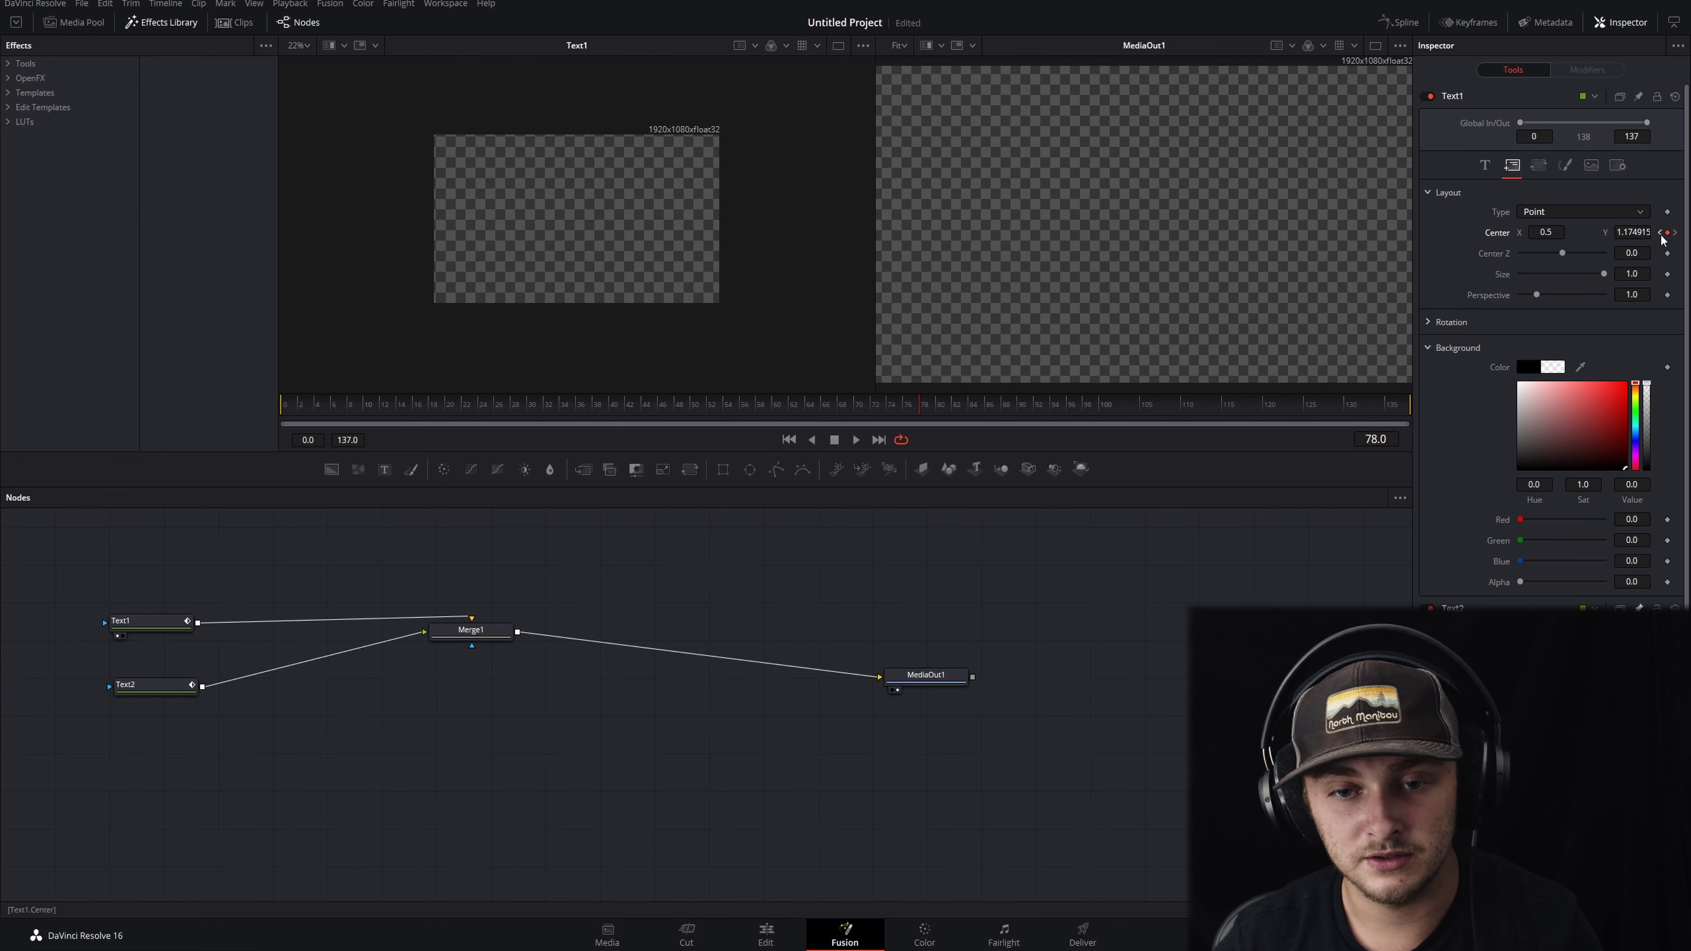
left_click(1660, 233)
left_click(1675, 233)
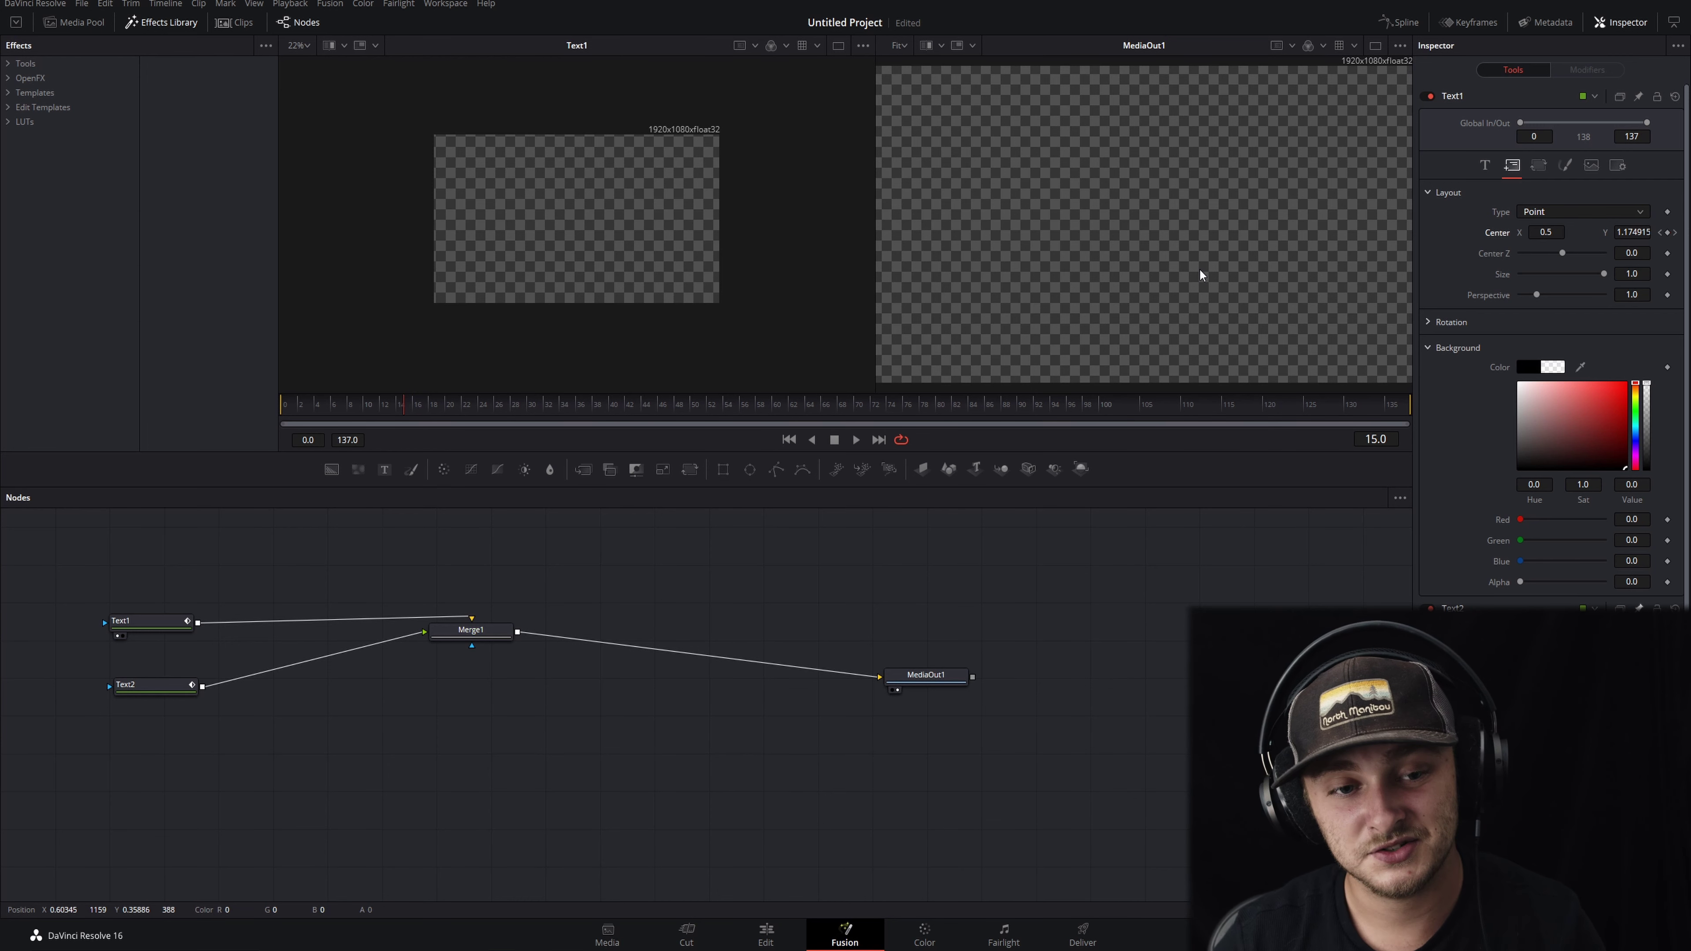
key("Left")
key("Left")
key("Left")
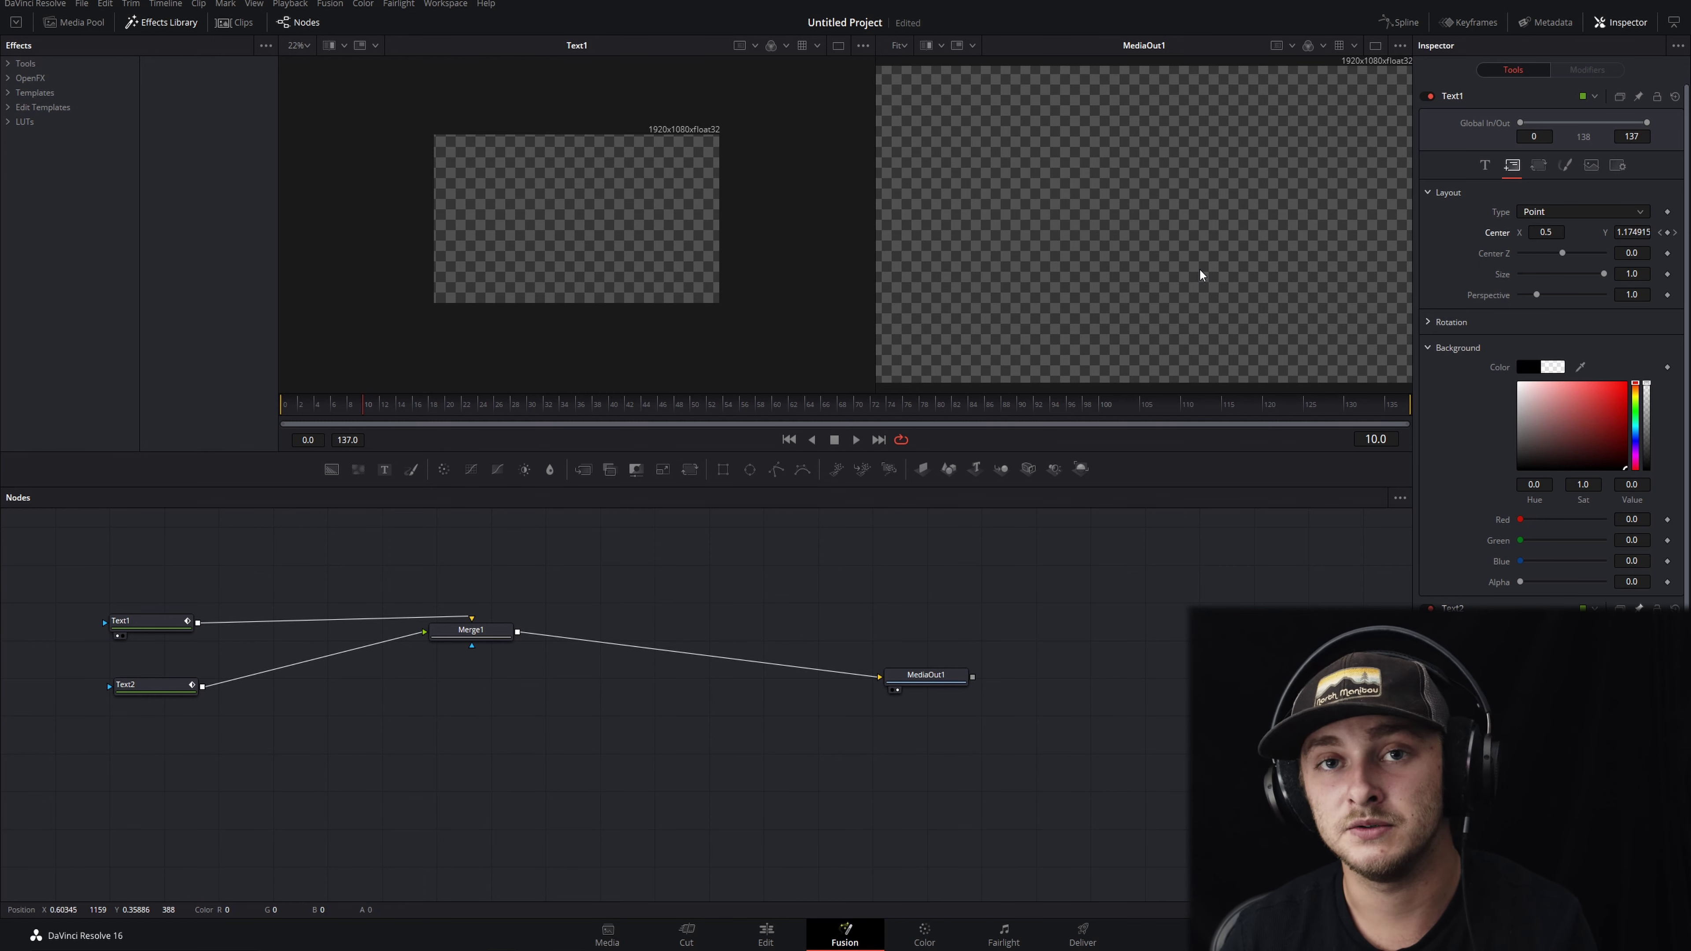
left_click(167, 626)
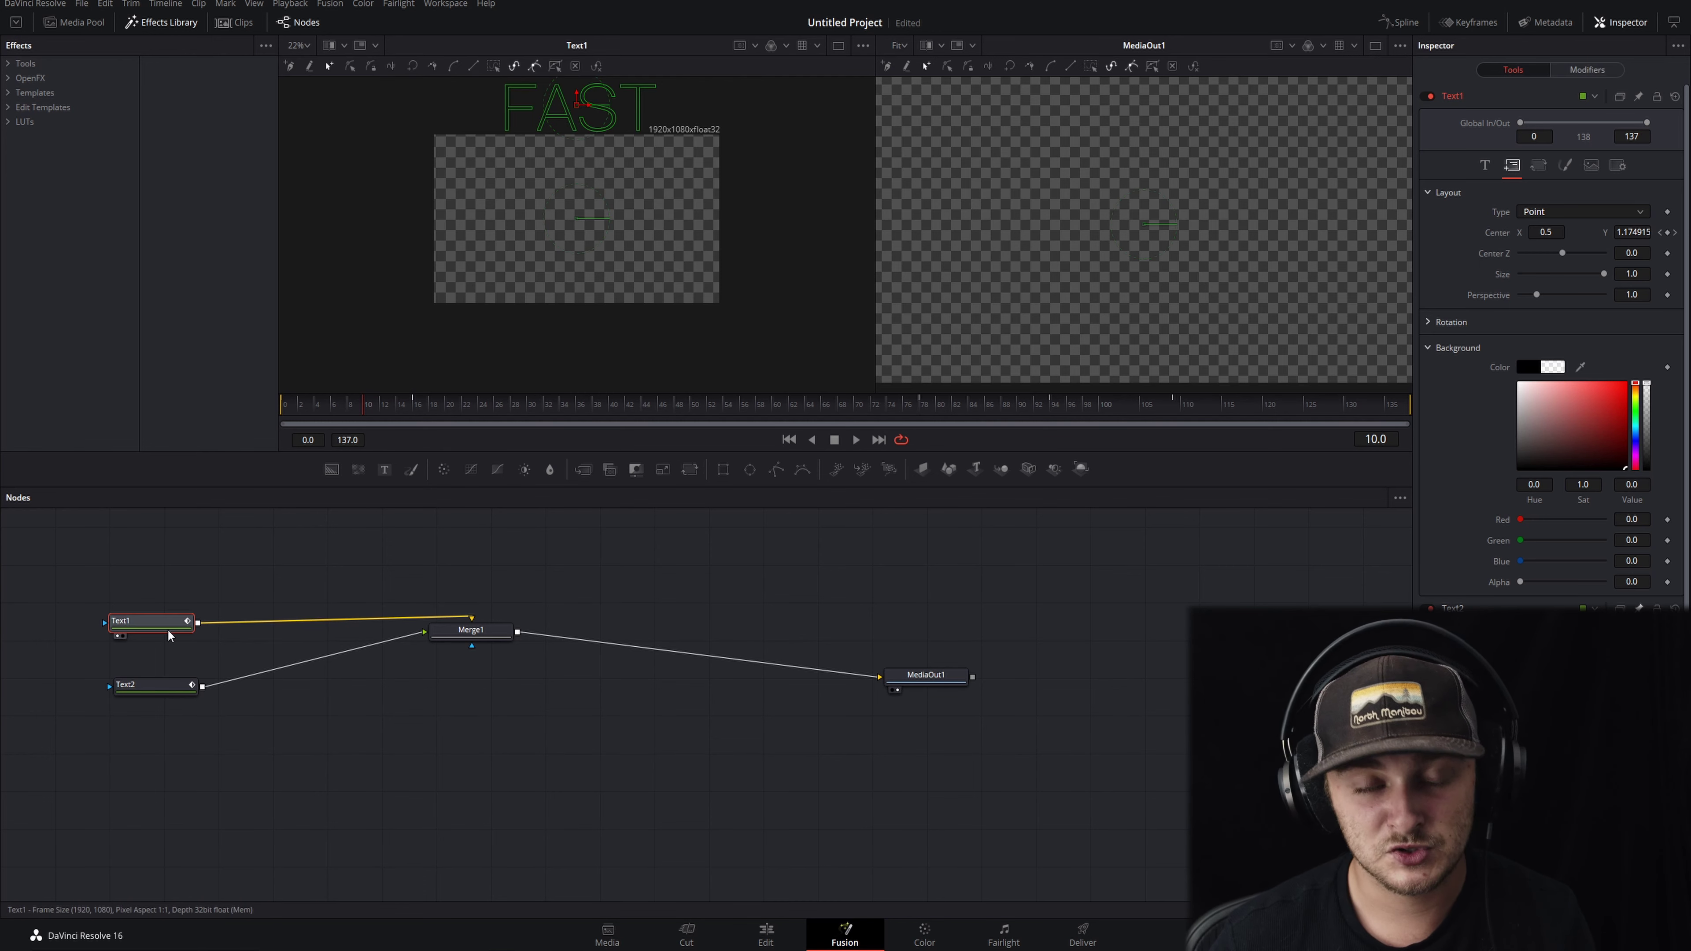
left_click(1668, 233)
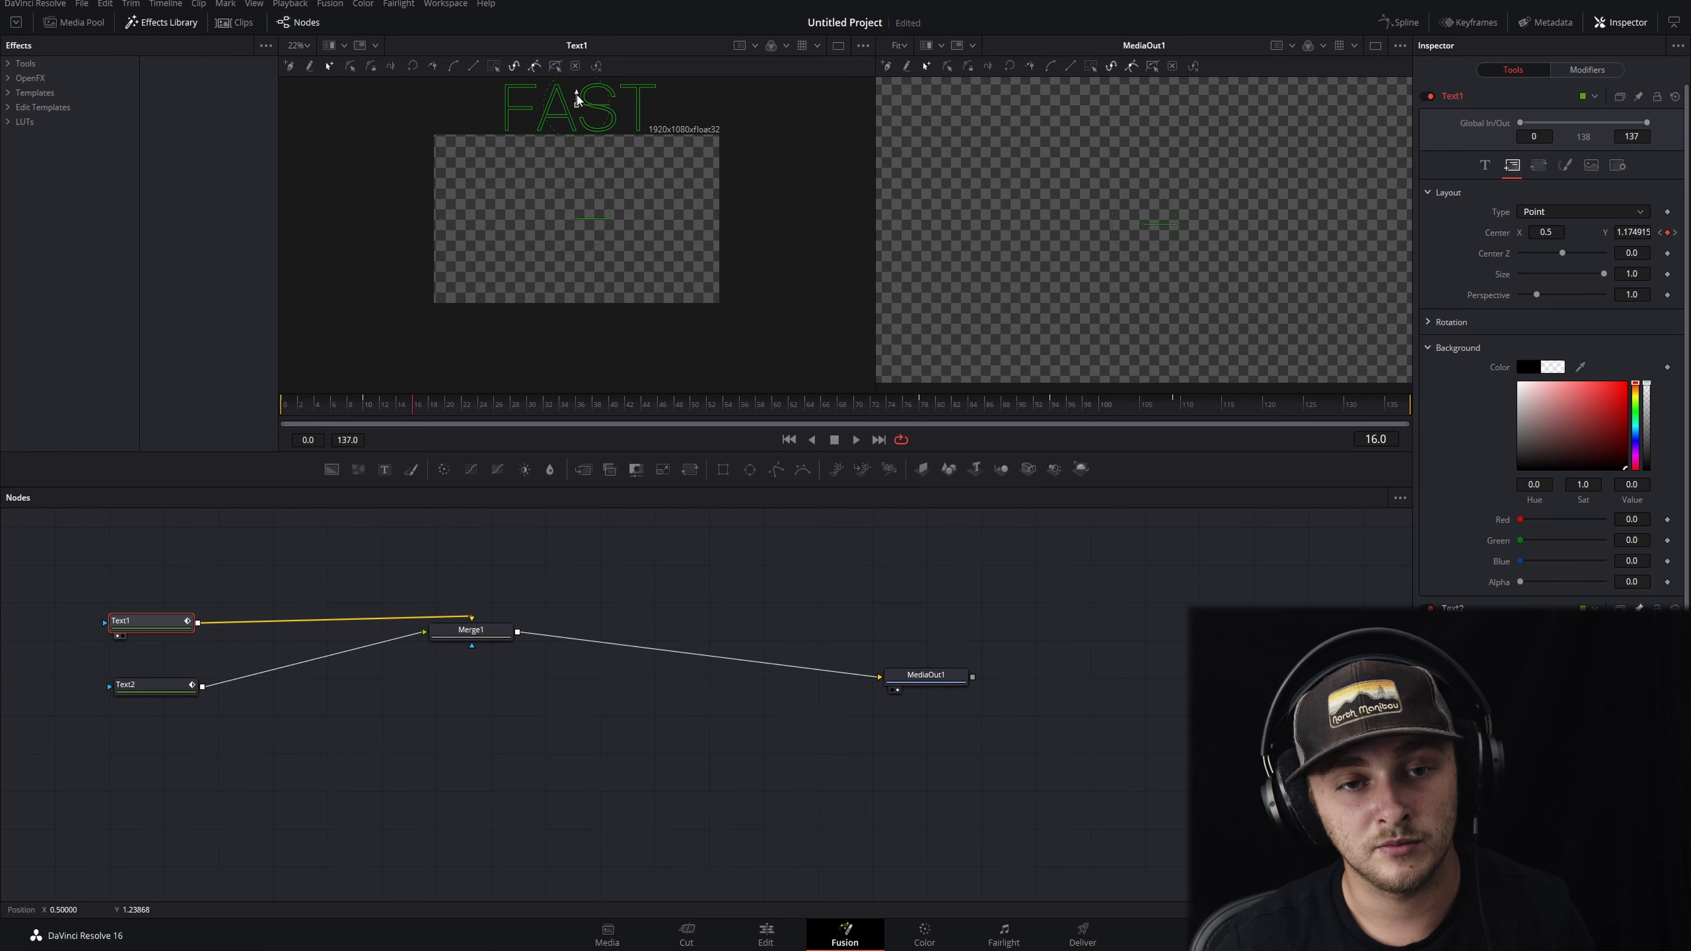
left_click_drag(576, 99, 580, 186)
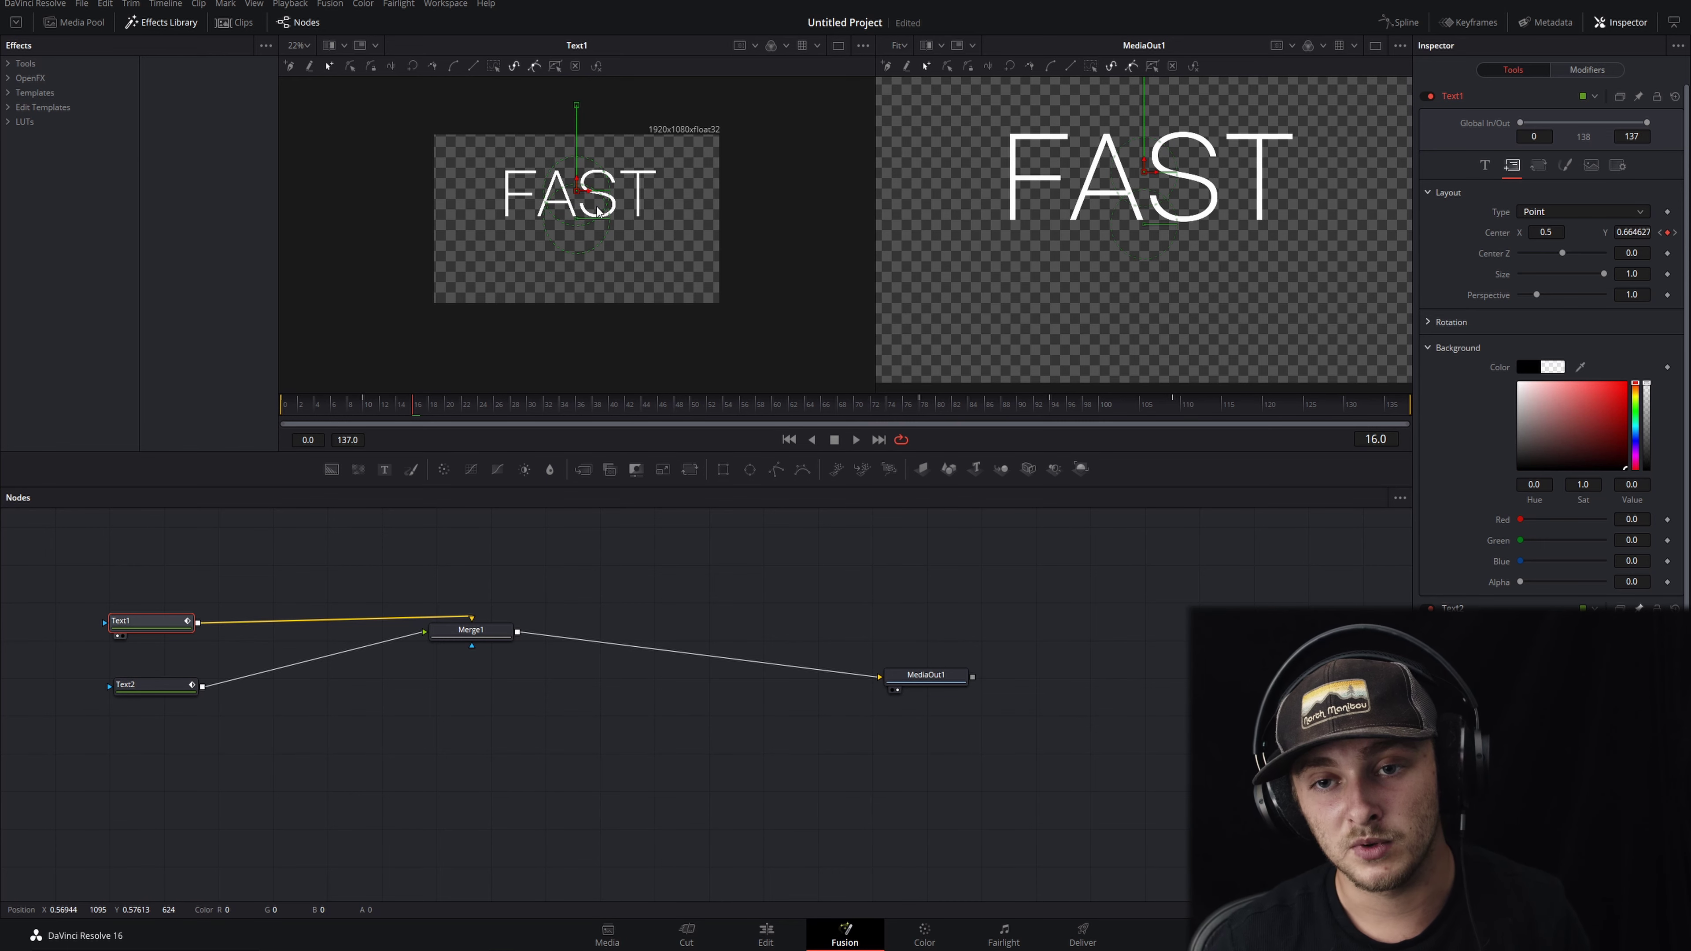
Open the Spline editor and display the displacement curve of Text1's center path with all its keyframes in view.
left_click(1398, 22)
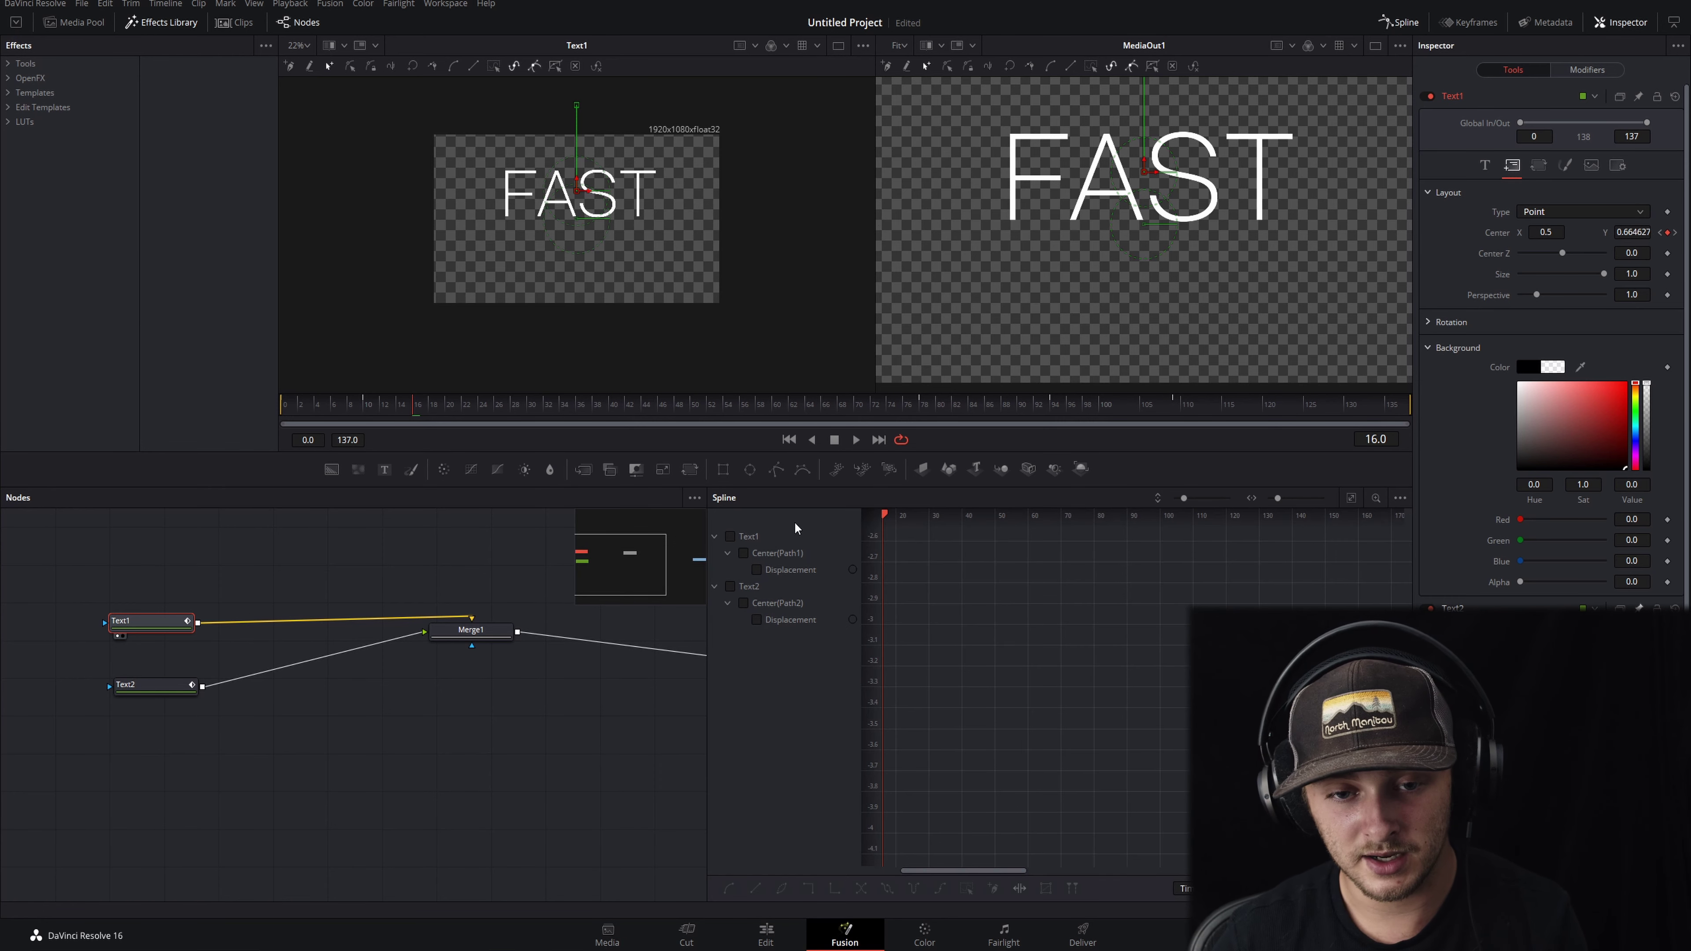
left_click(737, 553)
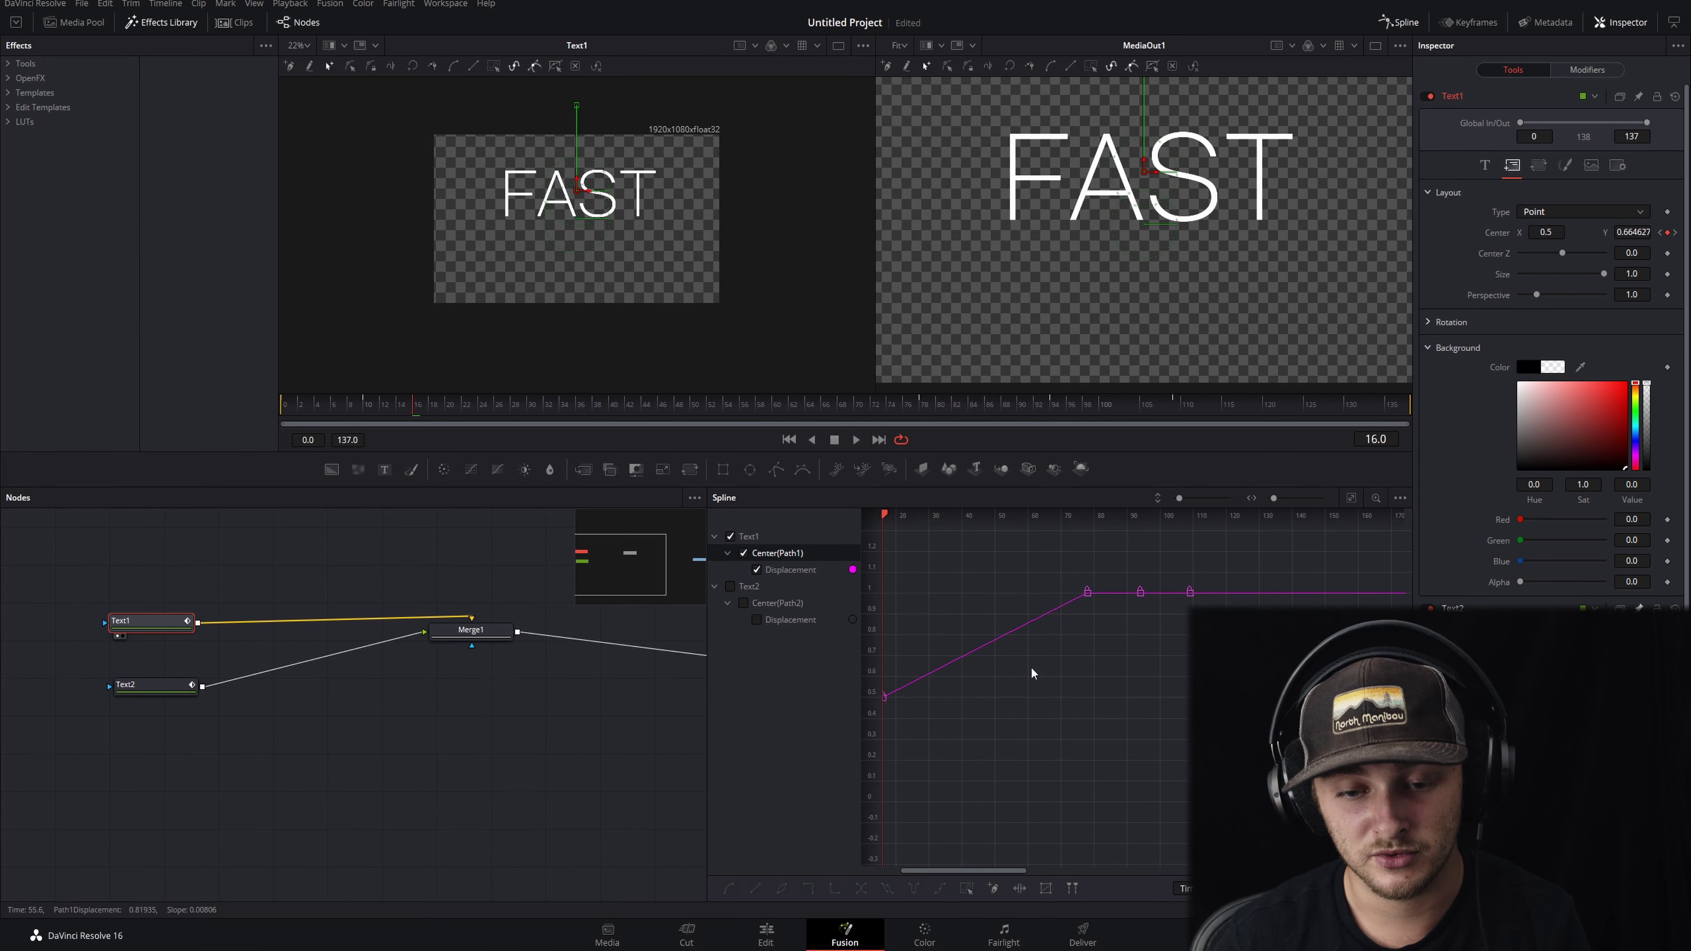
scroll(968, 667, "left", 3)
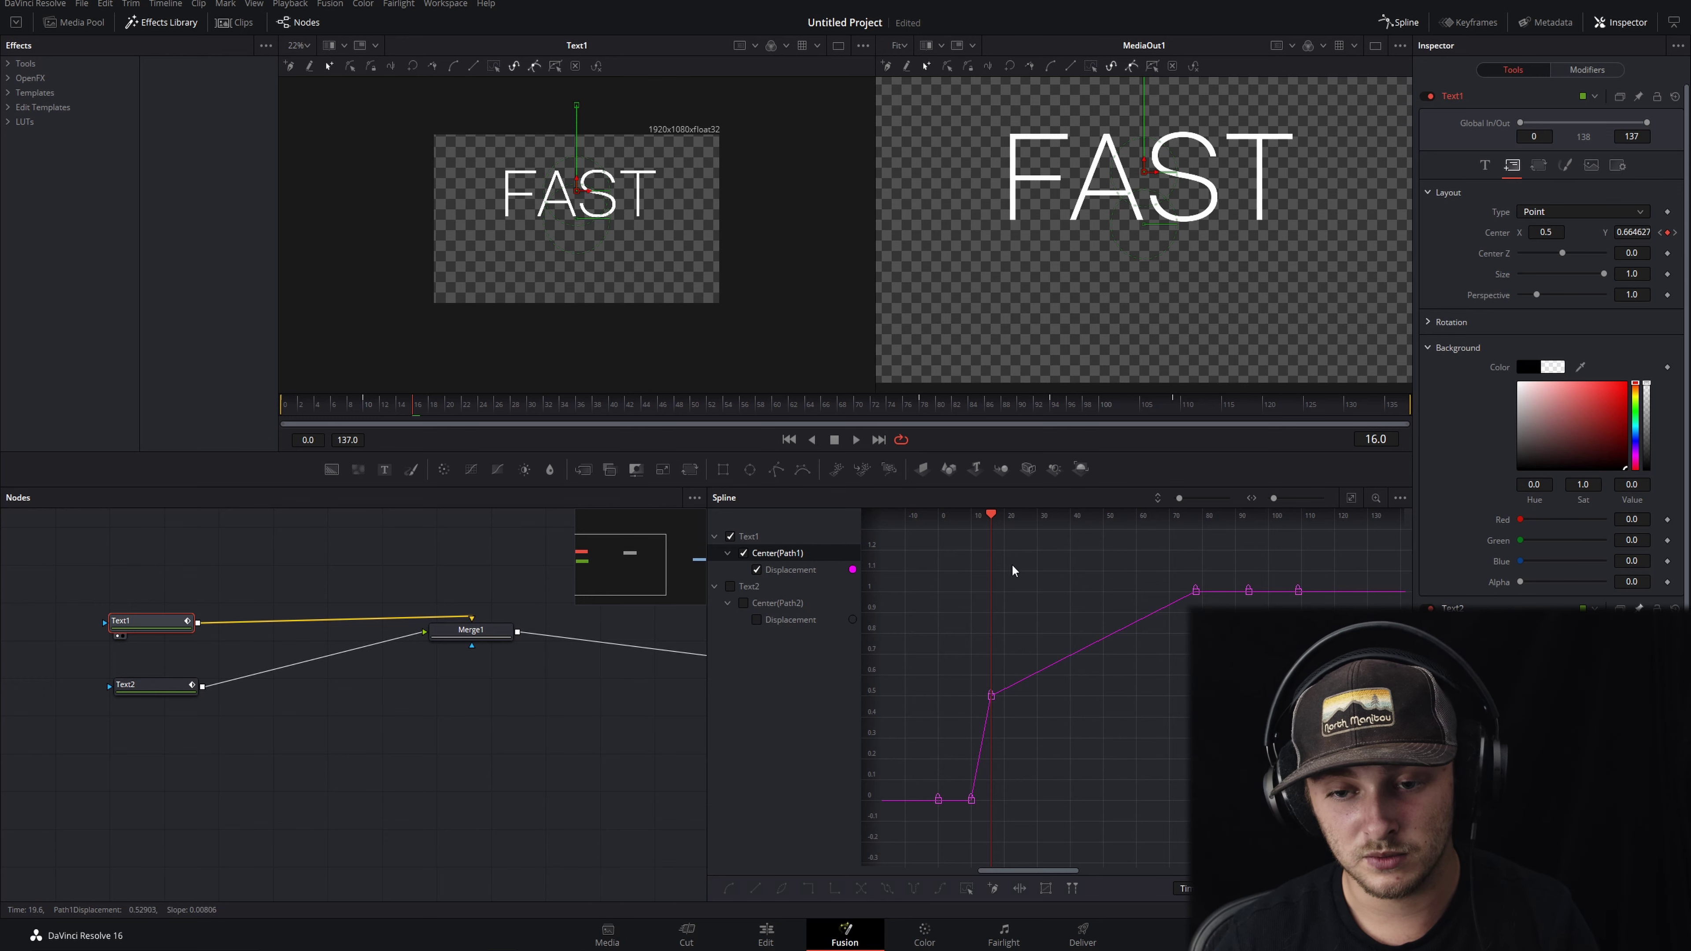
Apply Ease In/Out to Text1's displacement keyframes at frames 10, 16 and 78, and steepen the handles between frames 10 and 16.
left_click_drag(1144, 592, 965, 813)
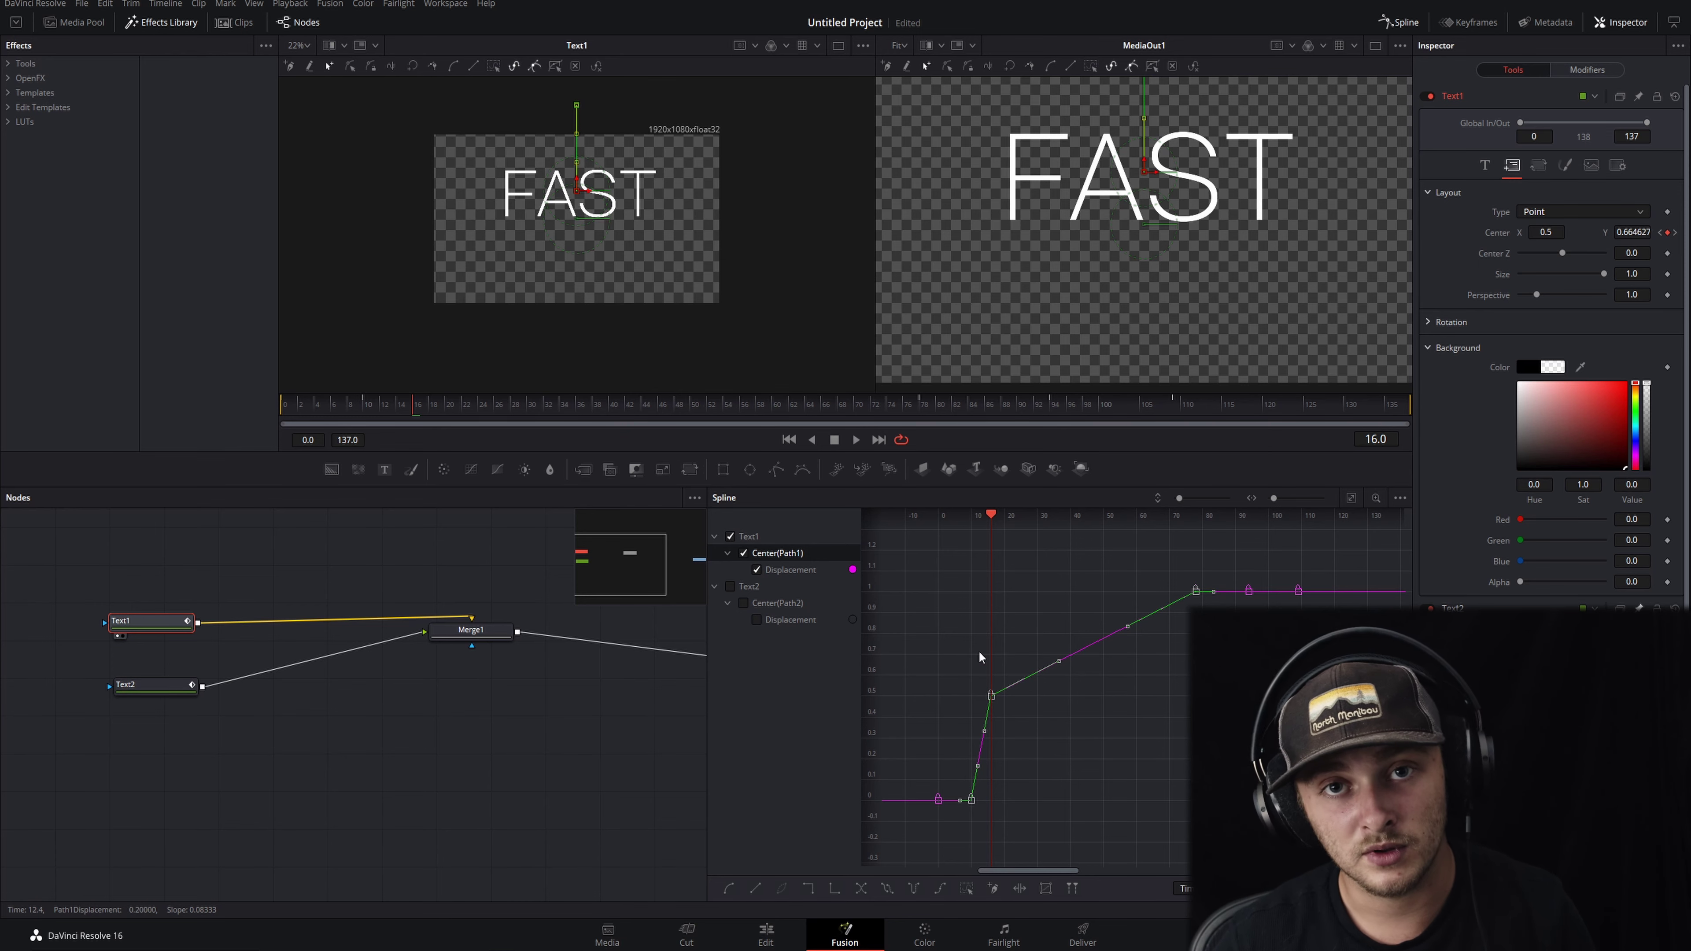
right_click(992, 667)
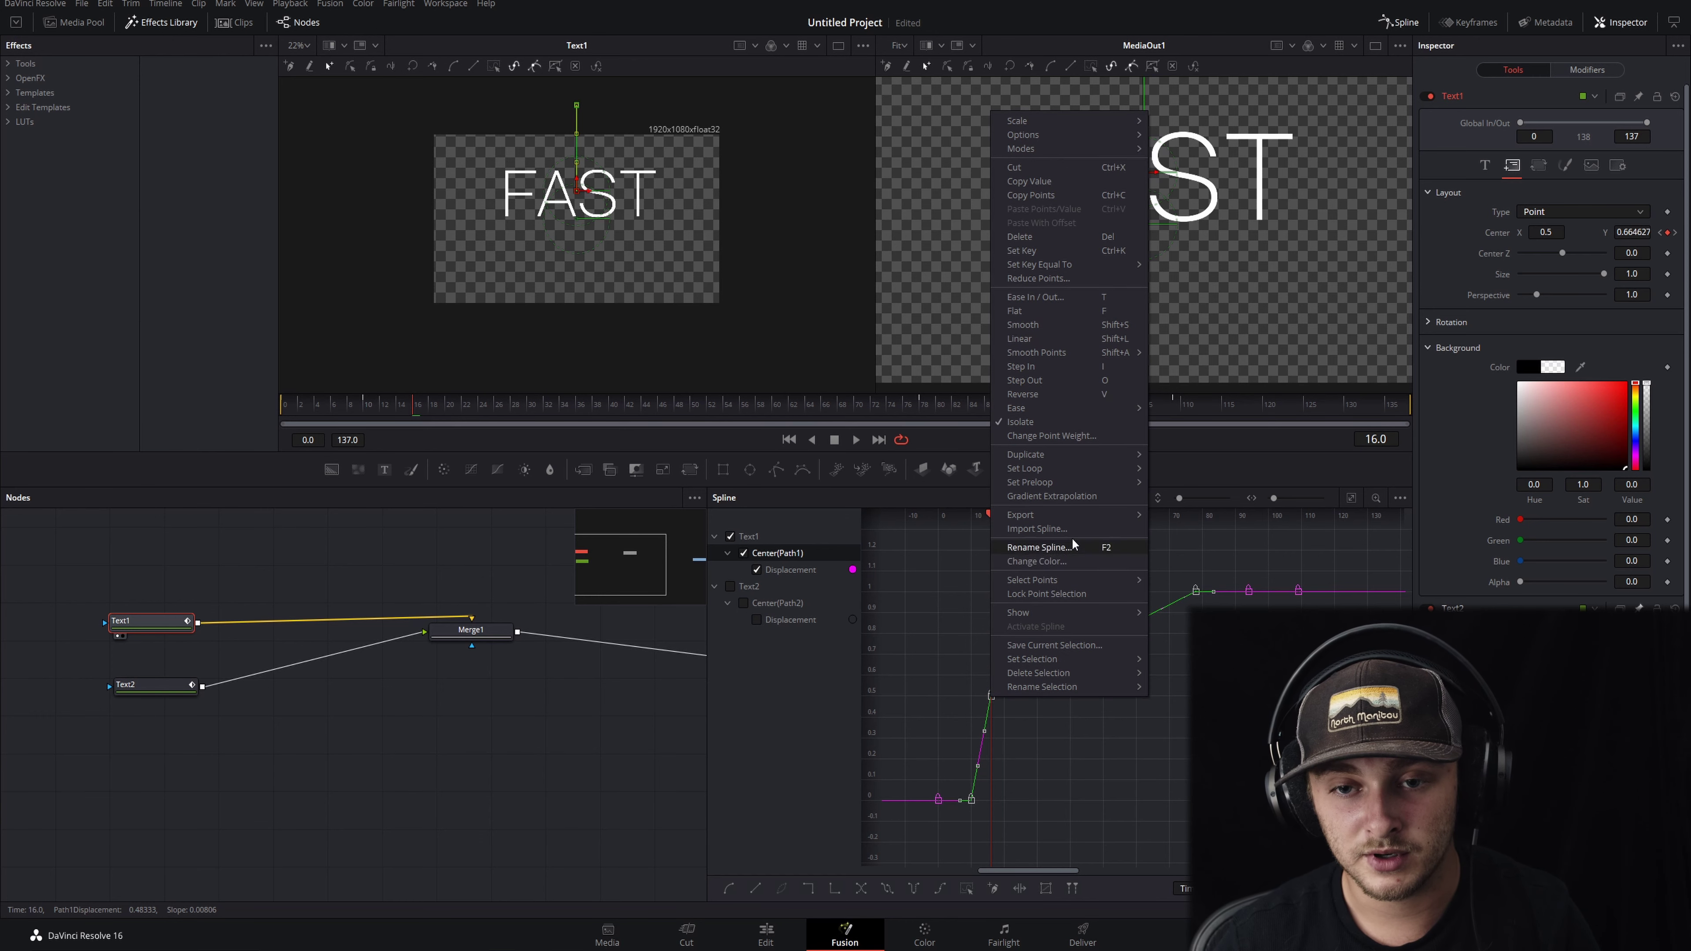
left_click(1040, 297)
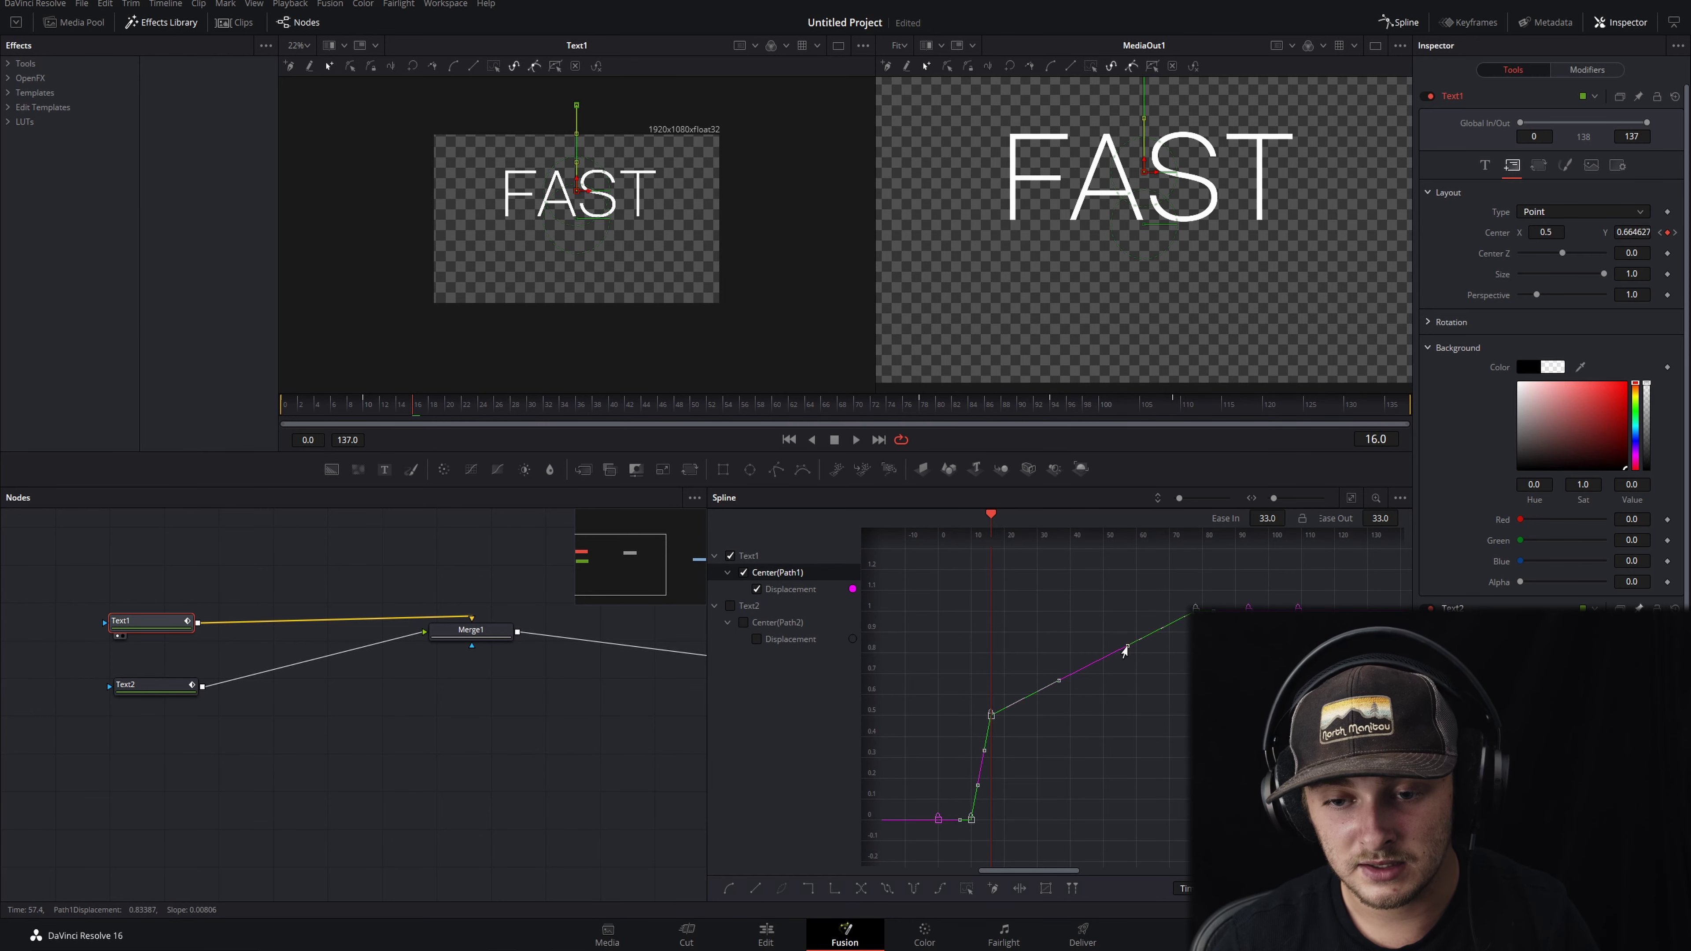
left_click_drag(1123, 646, 1069, 700)
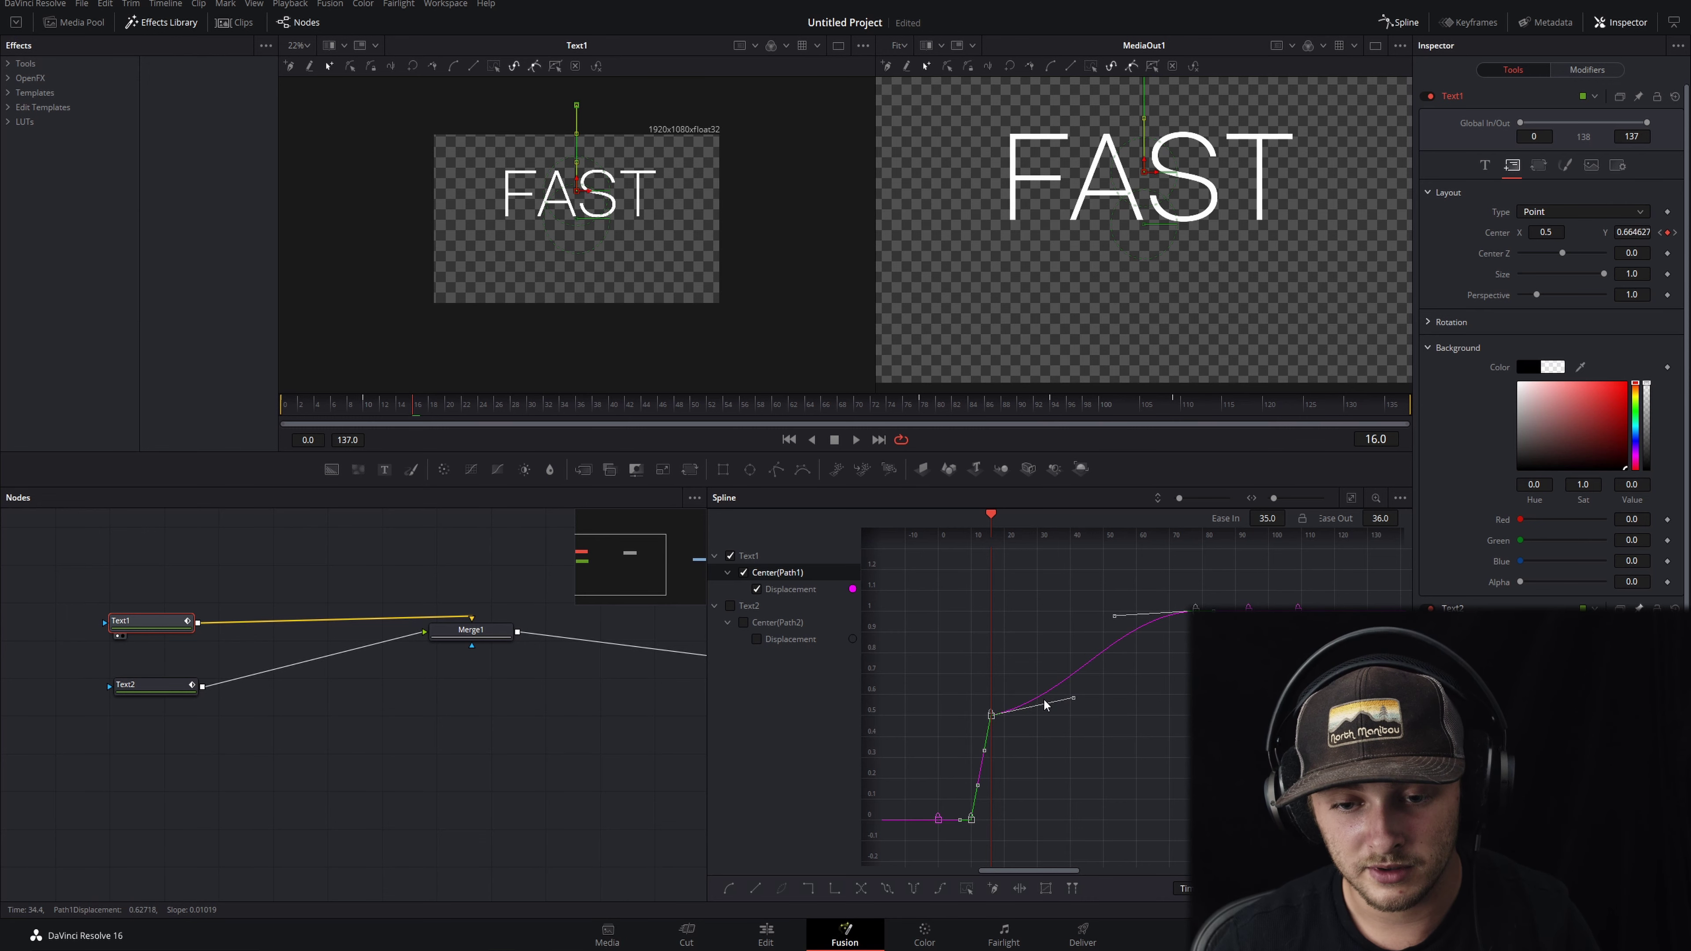
left_click_drag(978, 754, 971, 786)
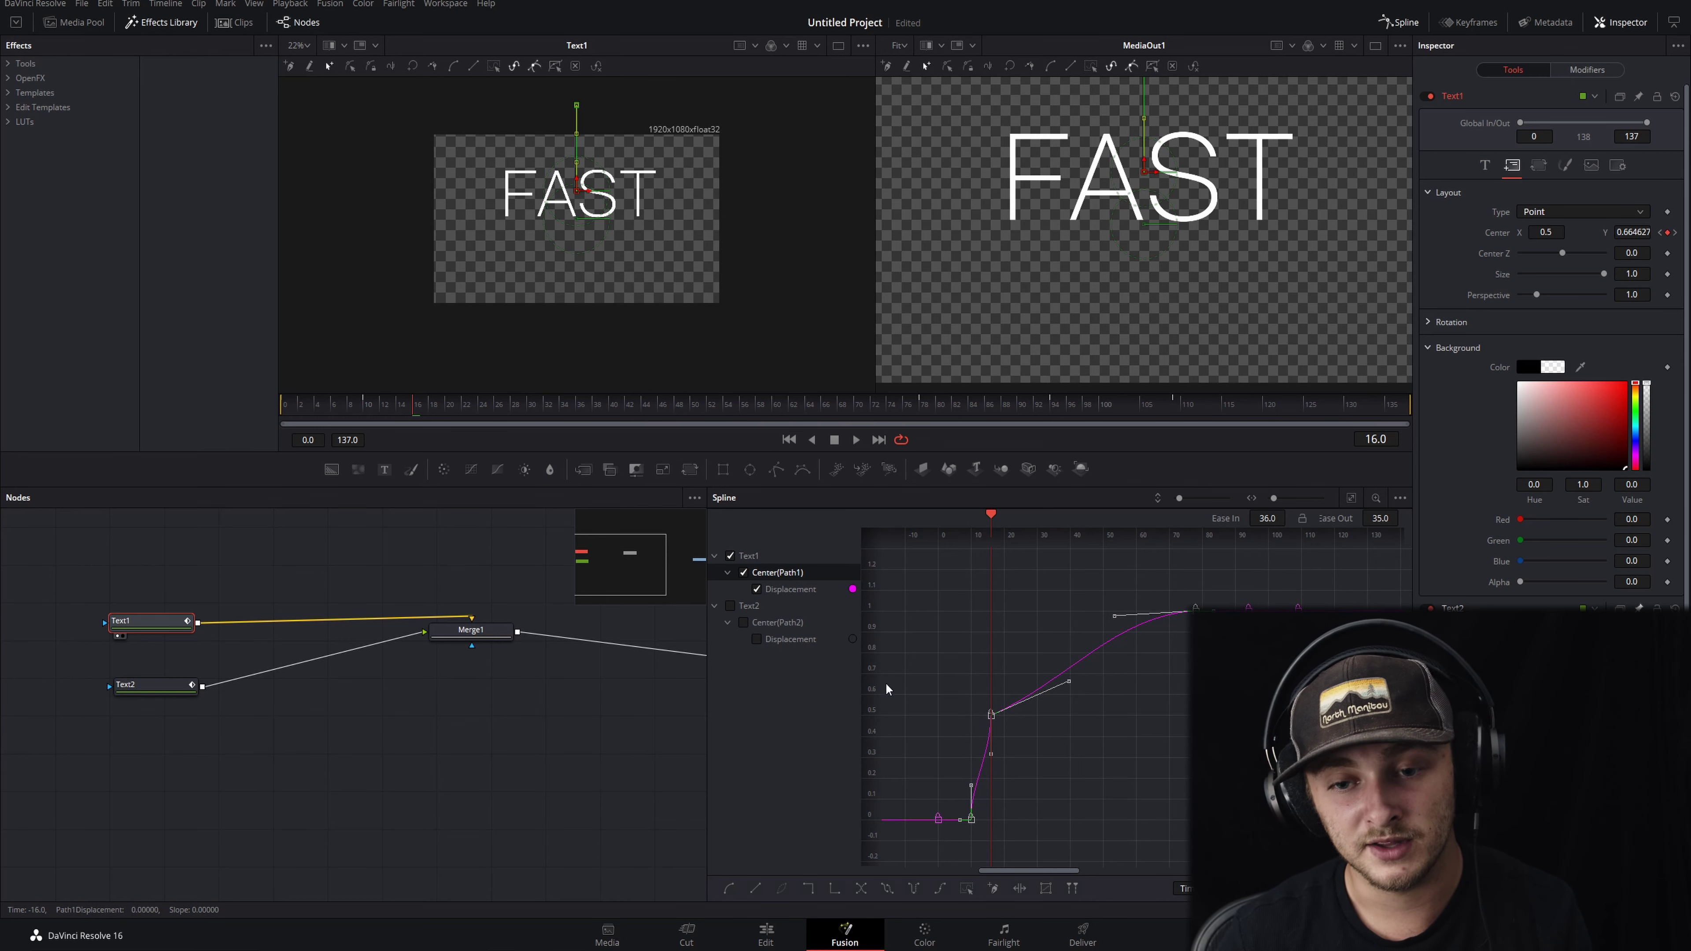
Play back the composition from frame 1 to check how FAST slides into the frame.
left_click(295, 408)
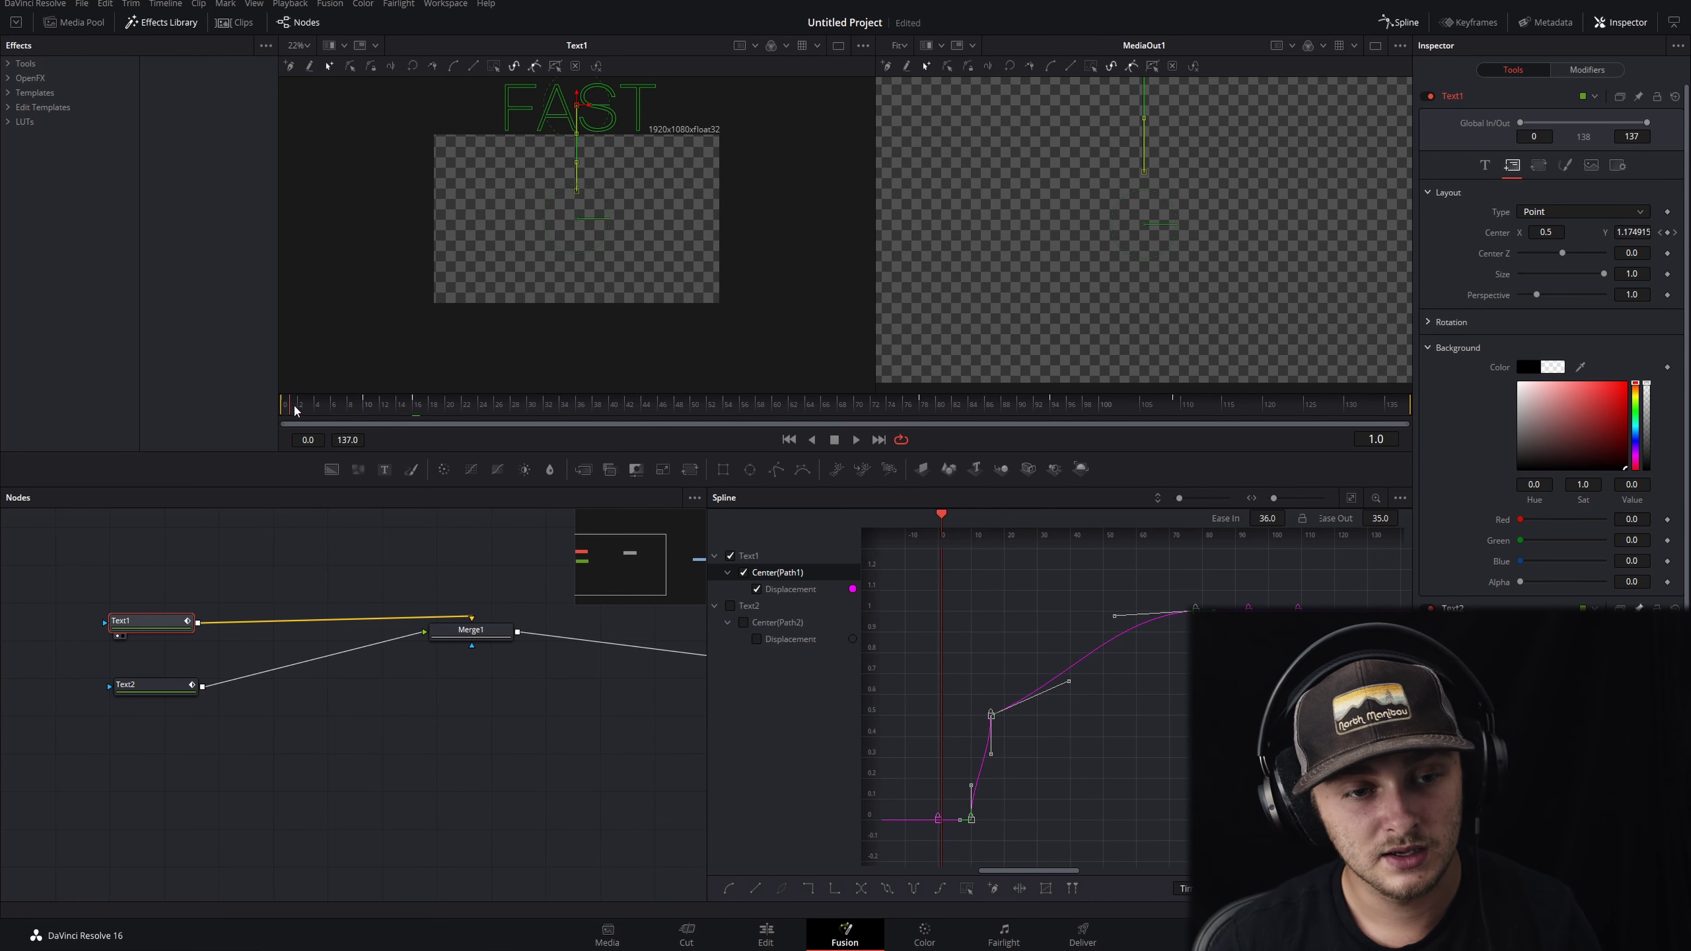
key("space")
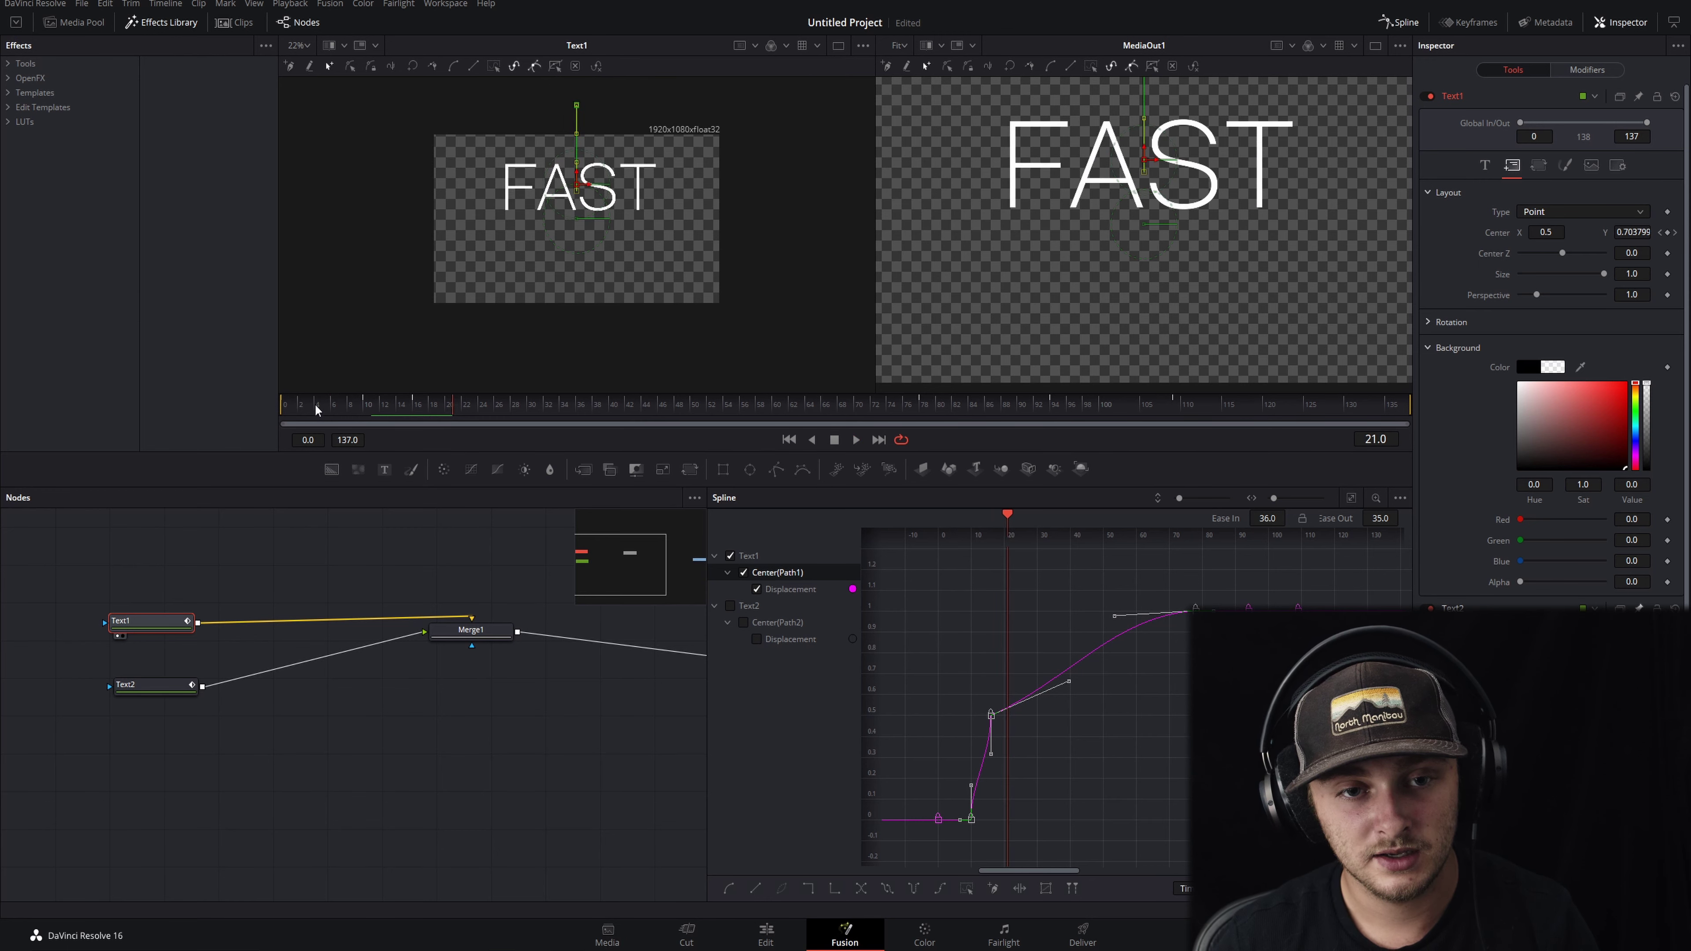
key("space")
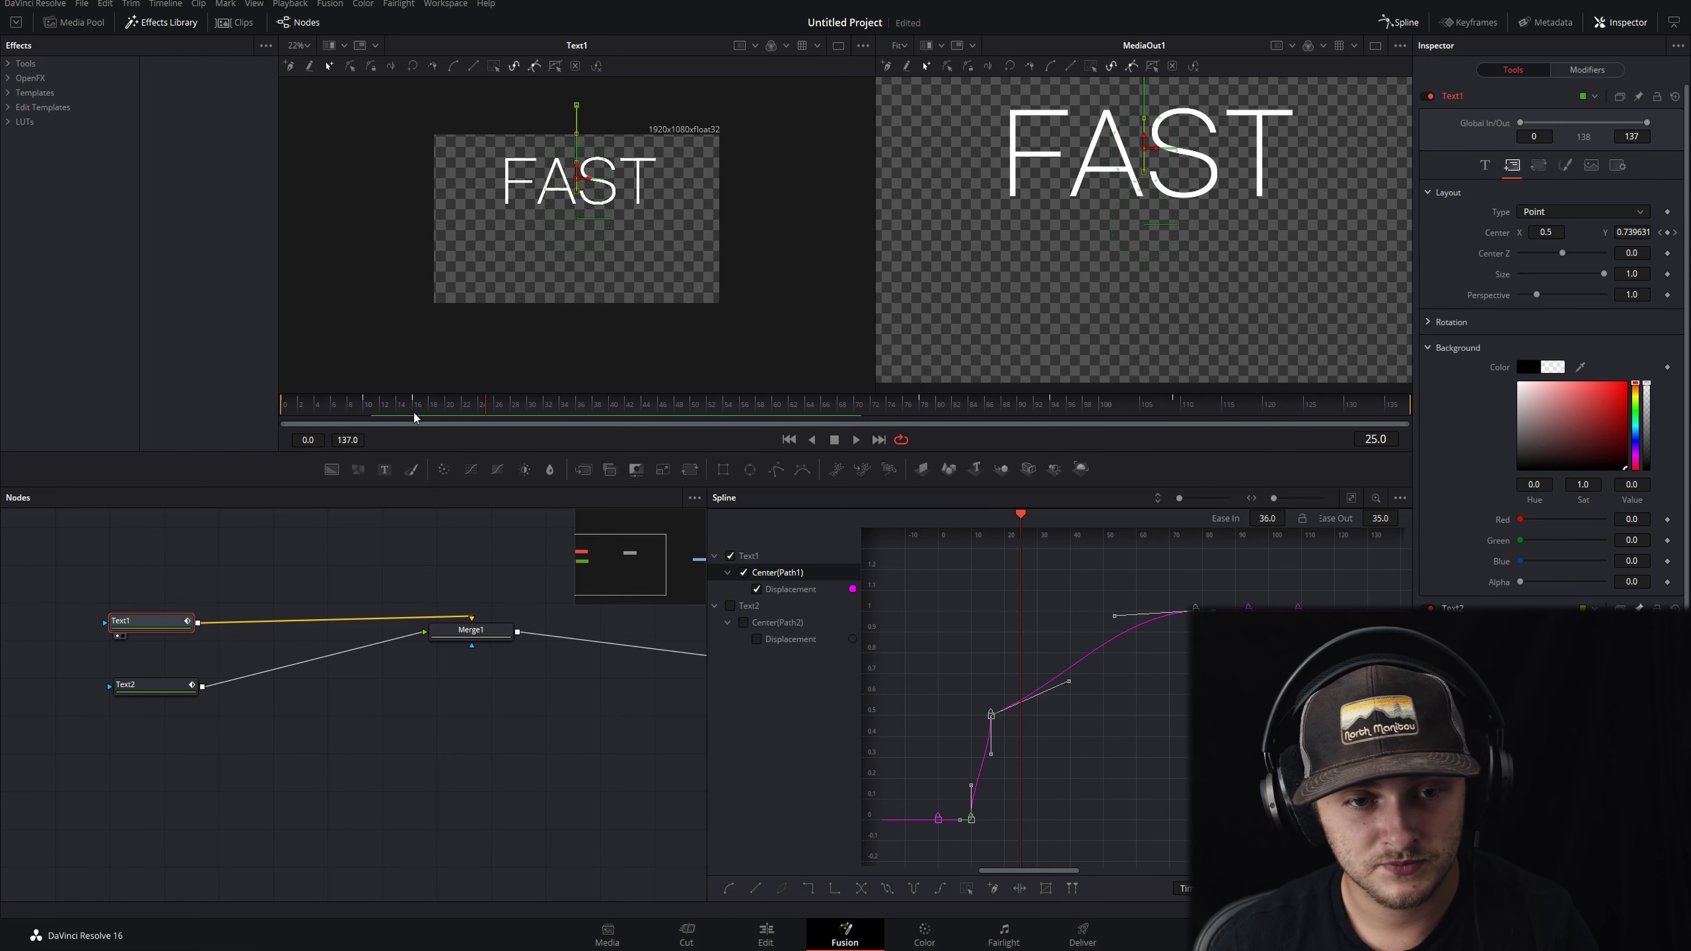
At frame 78, lower FAST back into the frame to Y 0.664627 so its position holds from frame 16.
left_click_drag(486, 405, 917, 409)
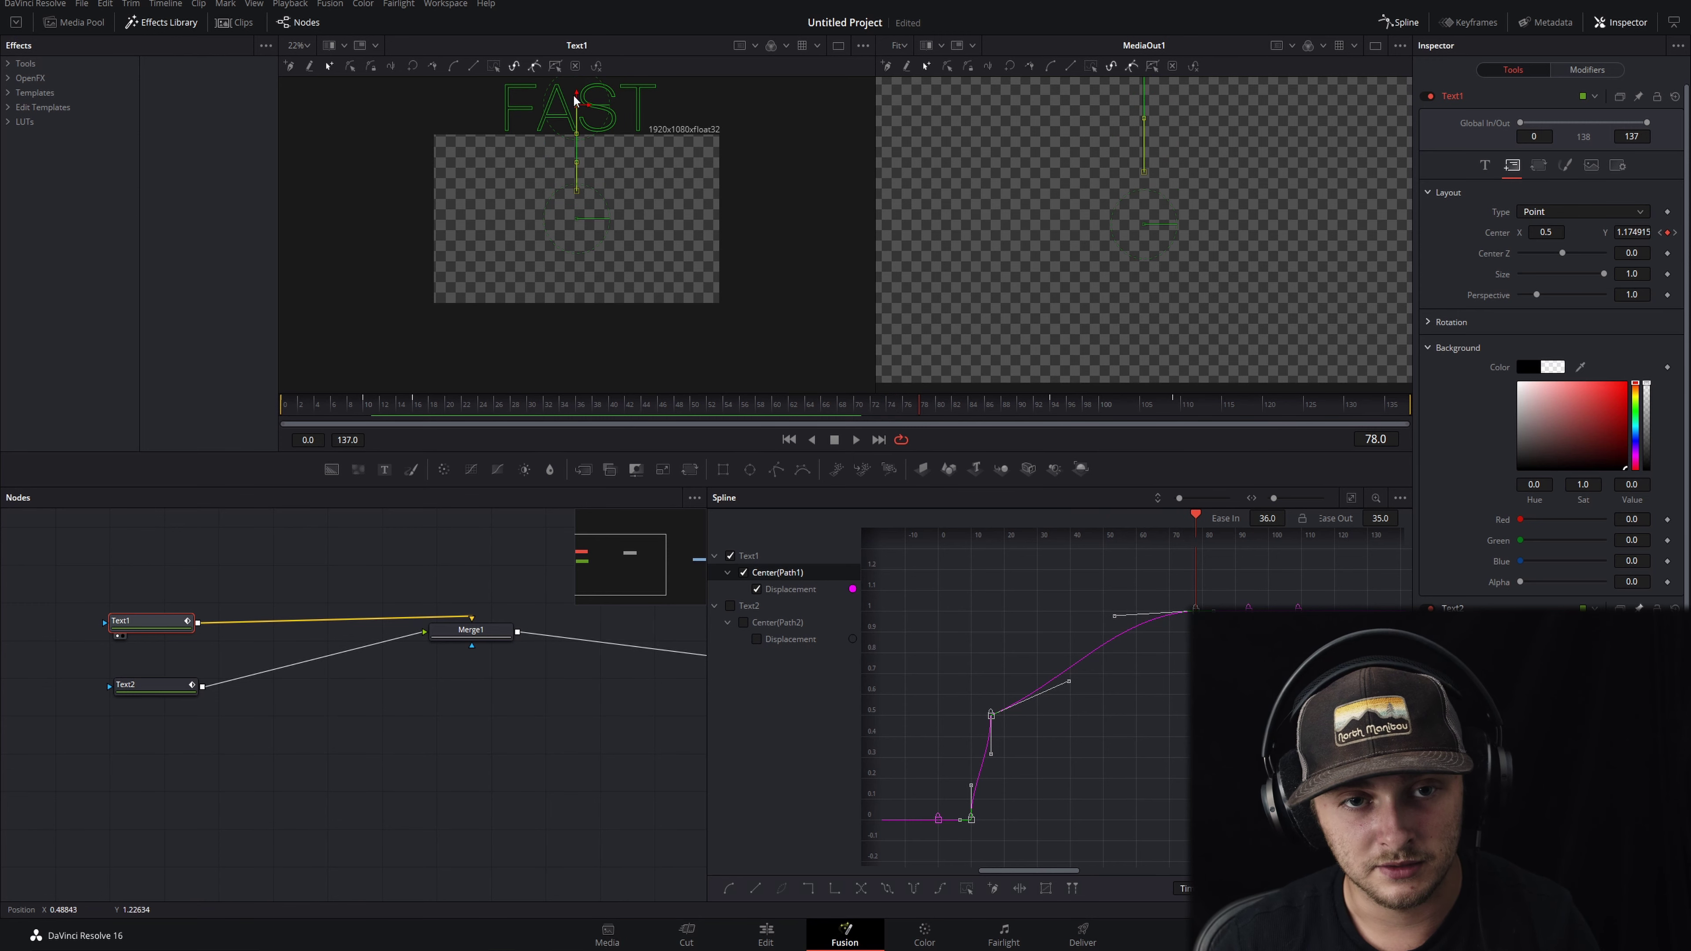
left_click_drag(578, 106, 584, 165)
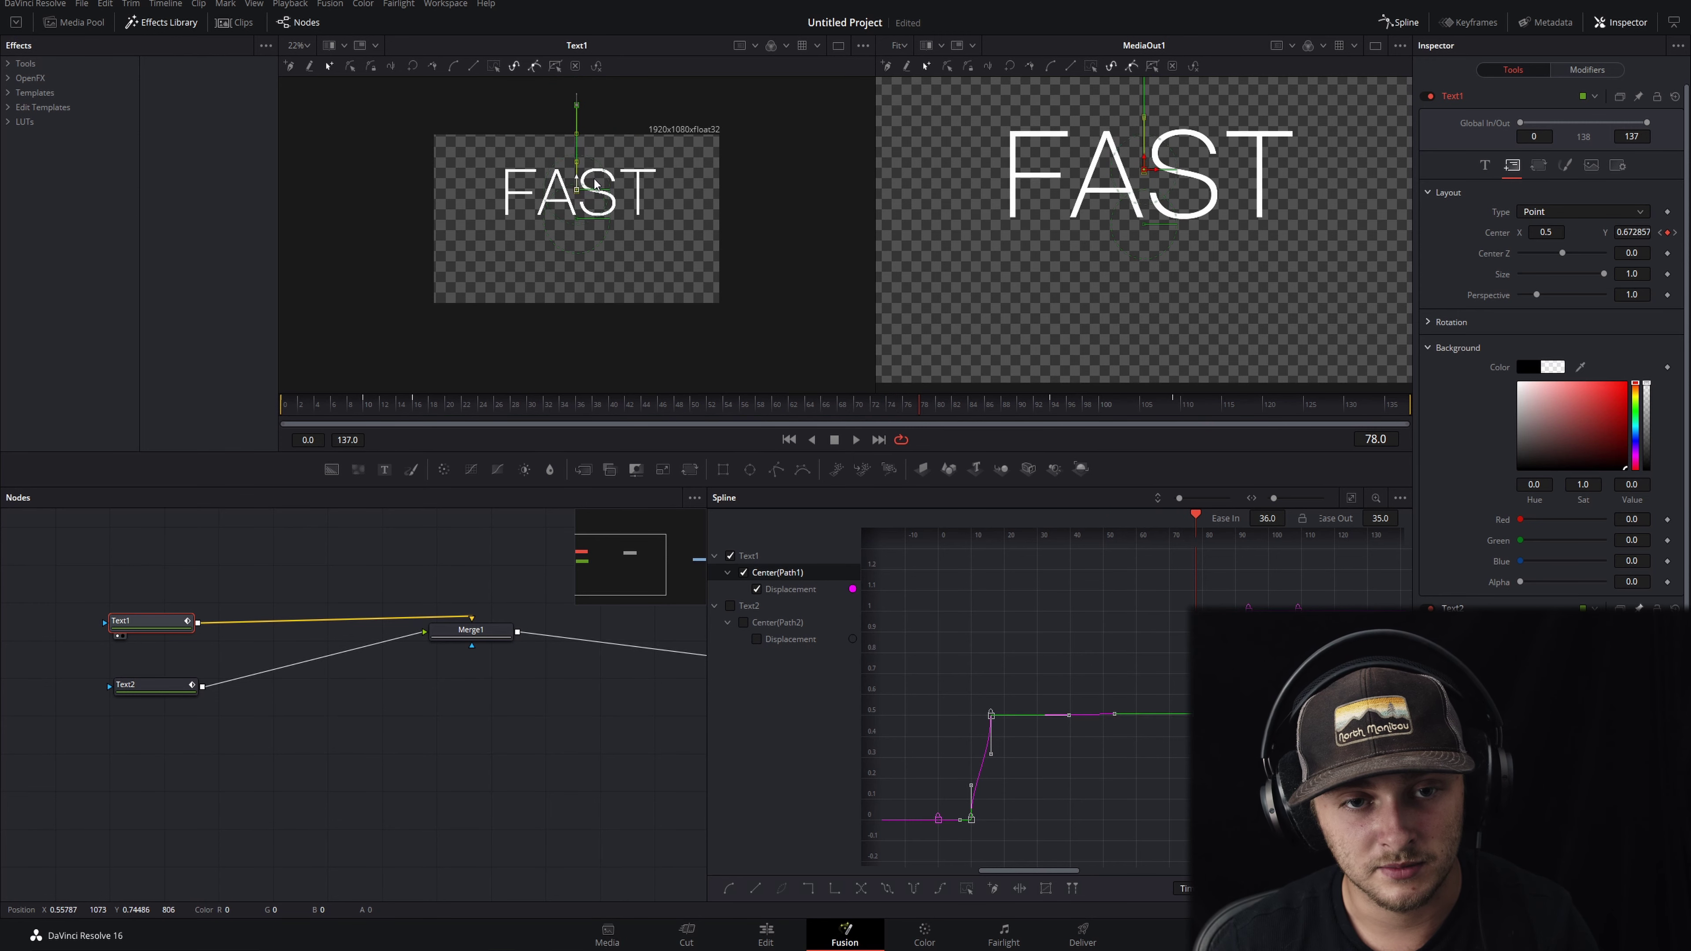
key("ctrl+z")
Play back FAST's movement from the start and scrub through its entry between frames 10 and 16.
key("Home")
key("space")
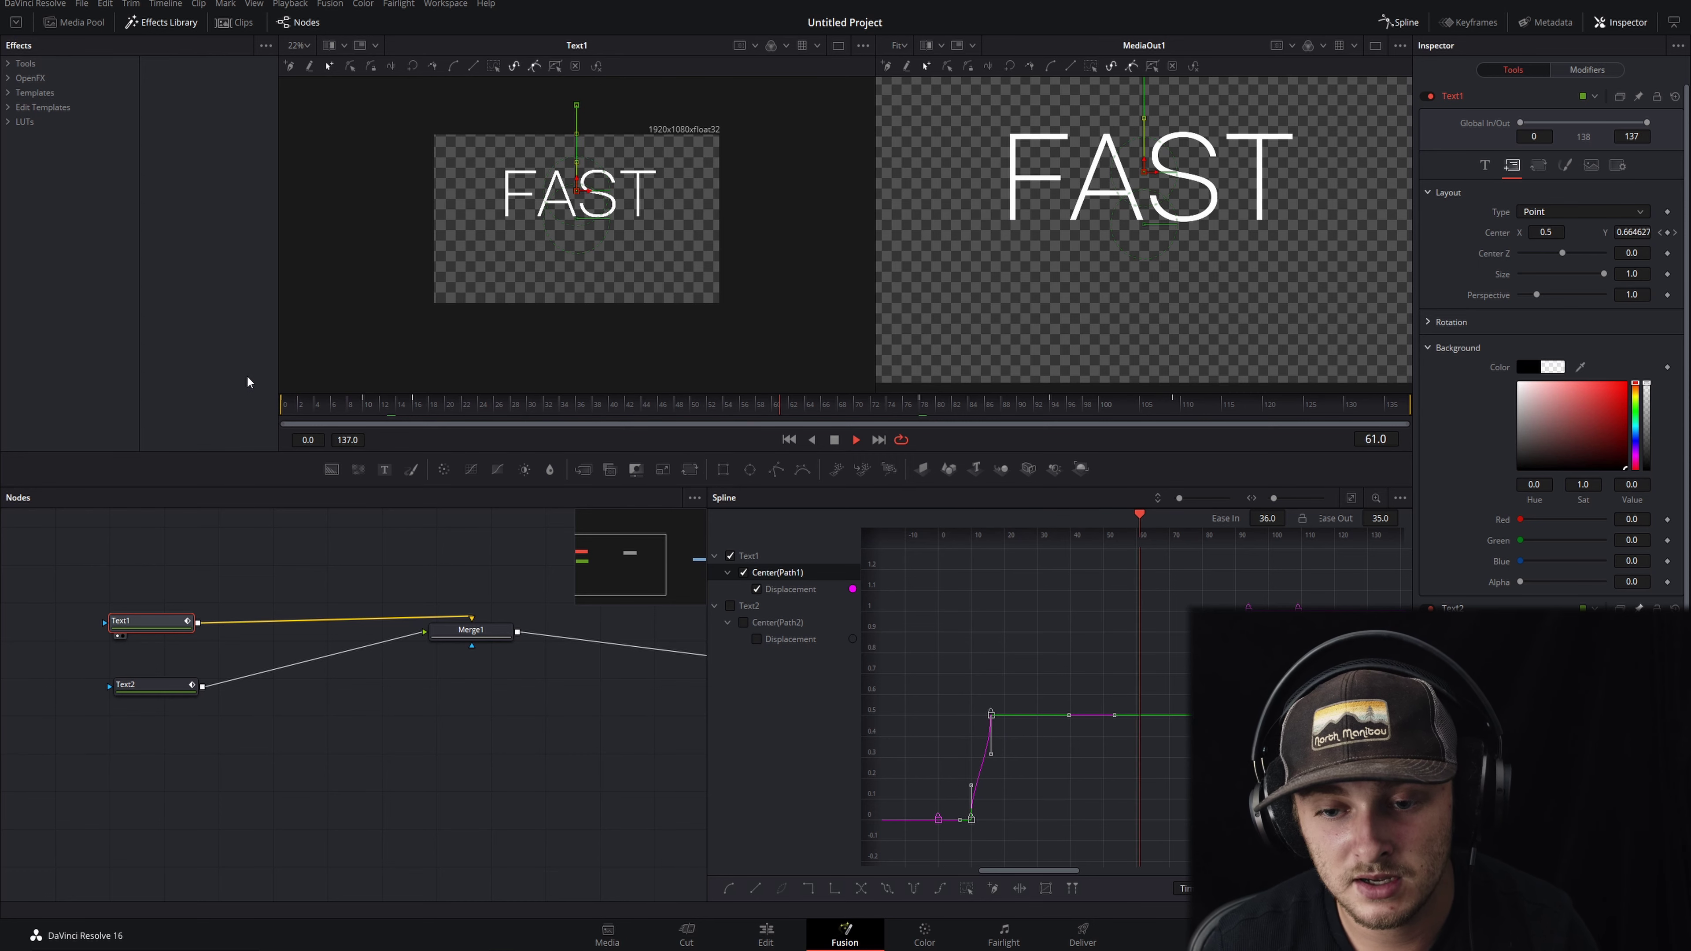
key("space")
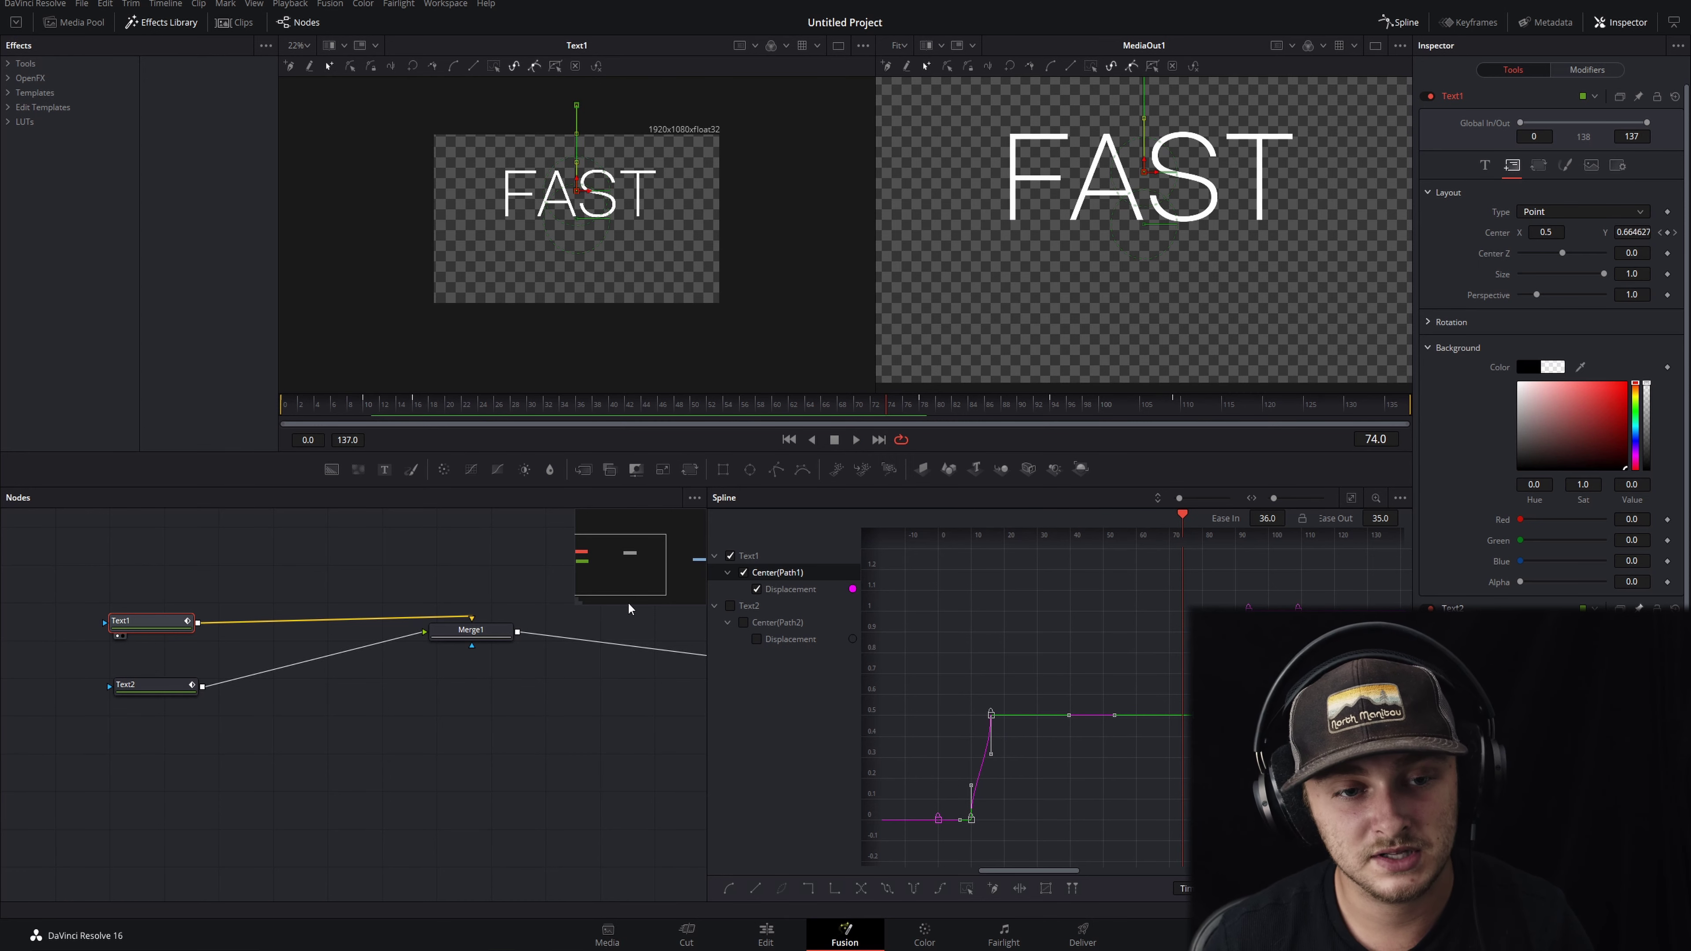
left_click(363, 400)
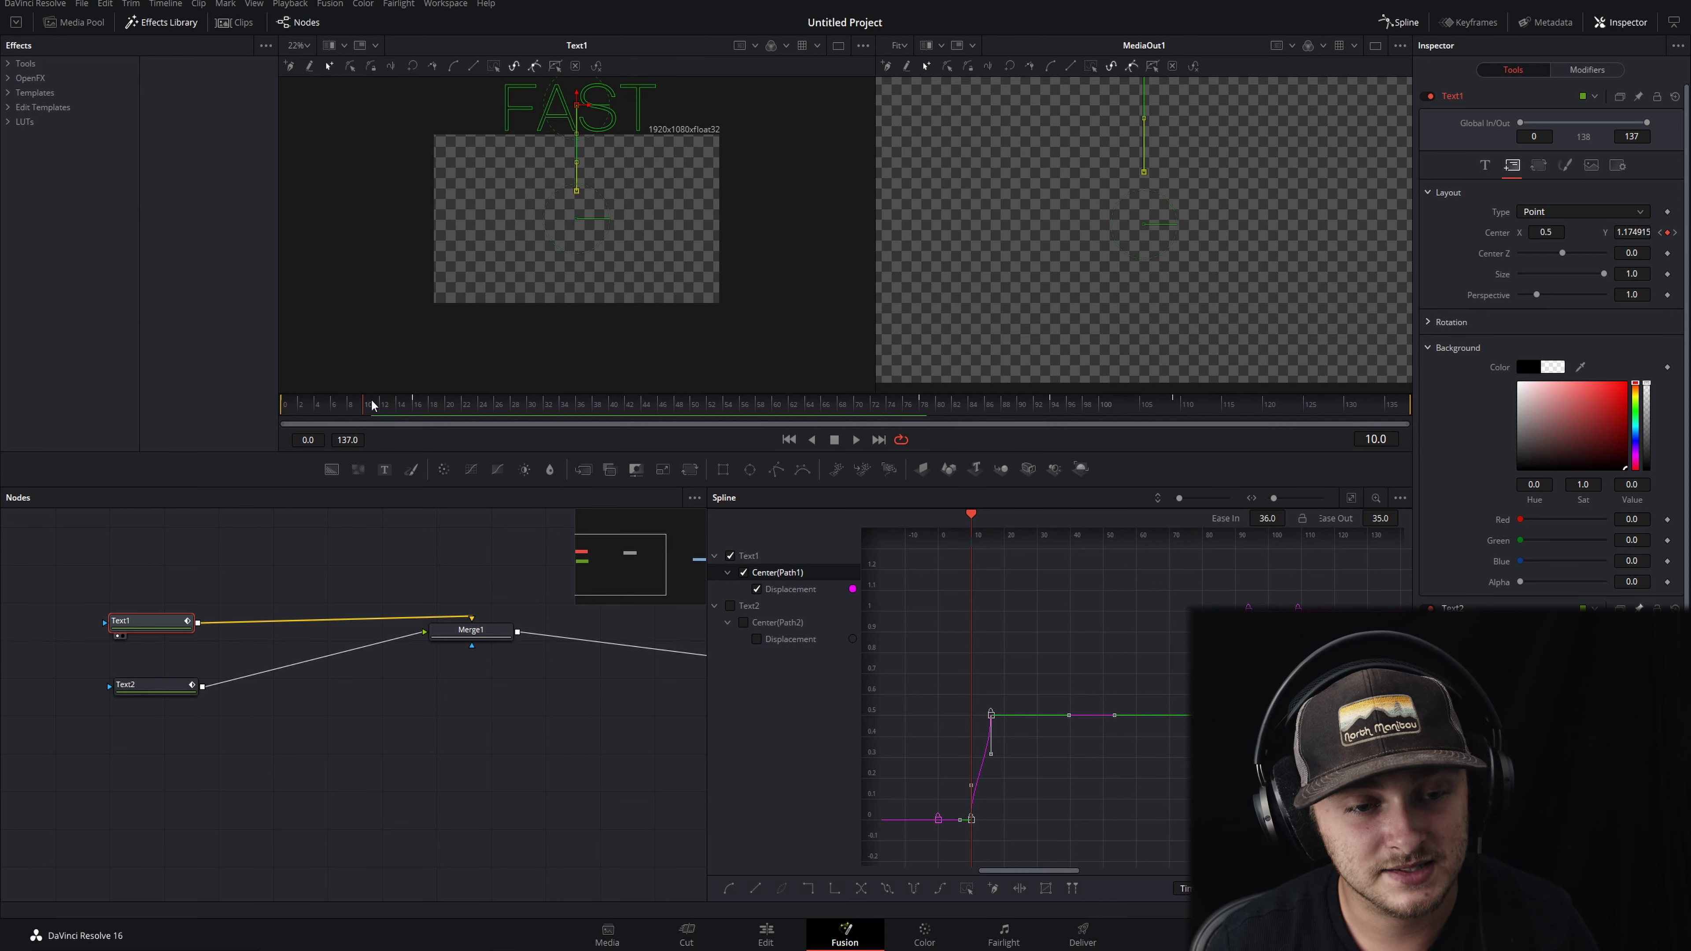
left_click_drag(371, 400, 413, 413)
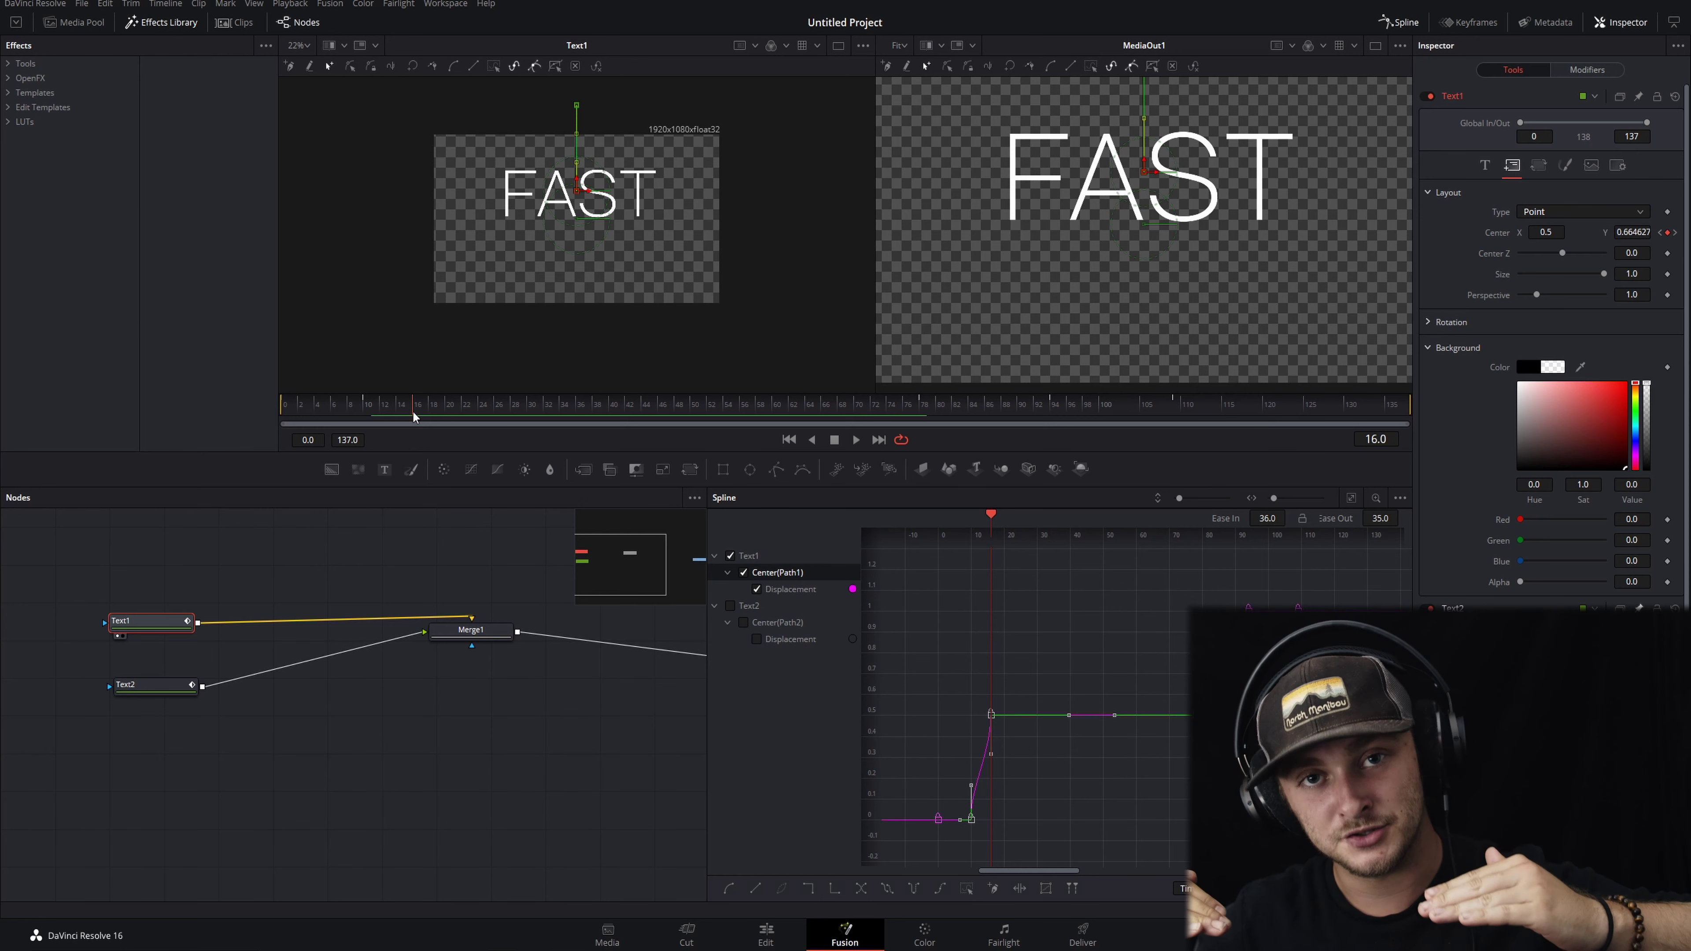
Select Text2 and, at frame 22, raise FRIDAYS into the frame below FAST to about Y 0.3118.
left_click(153, 684)
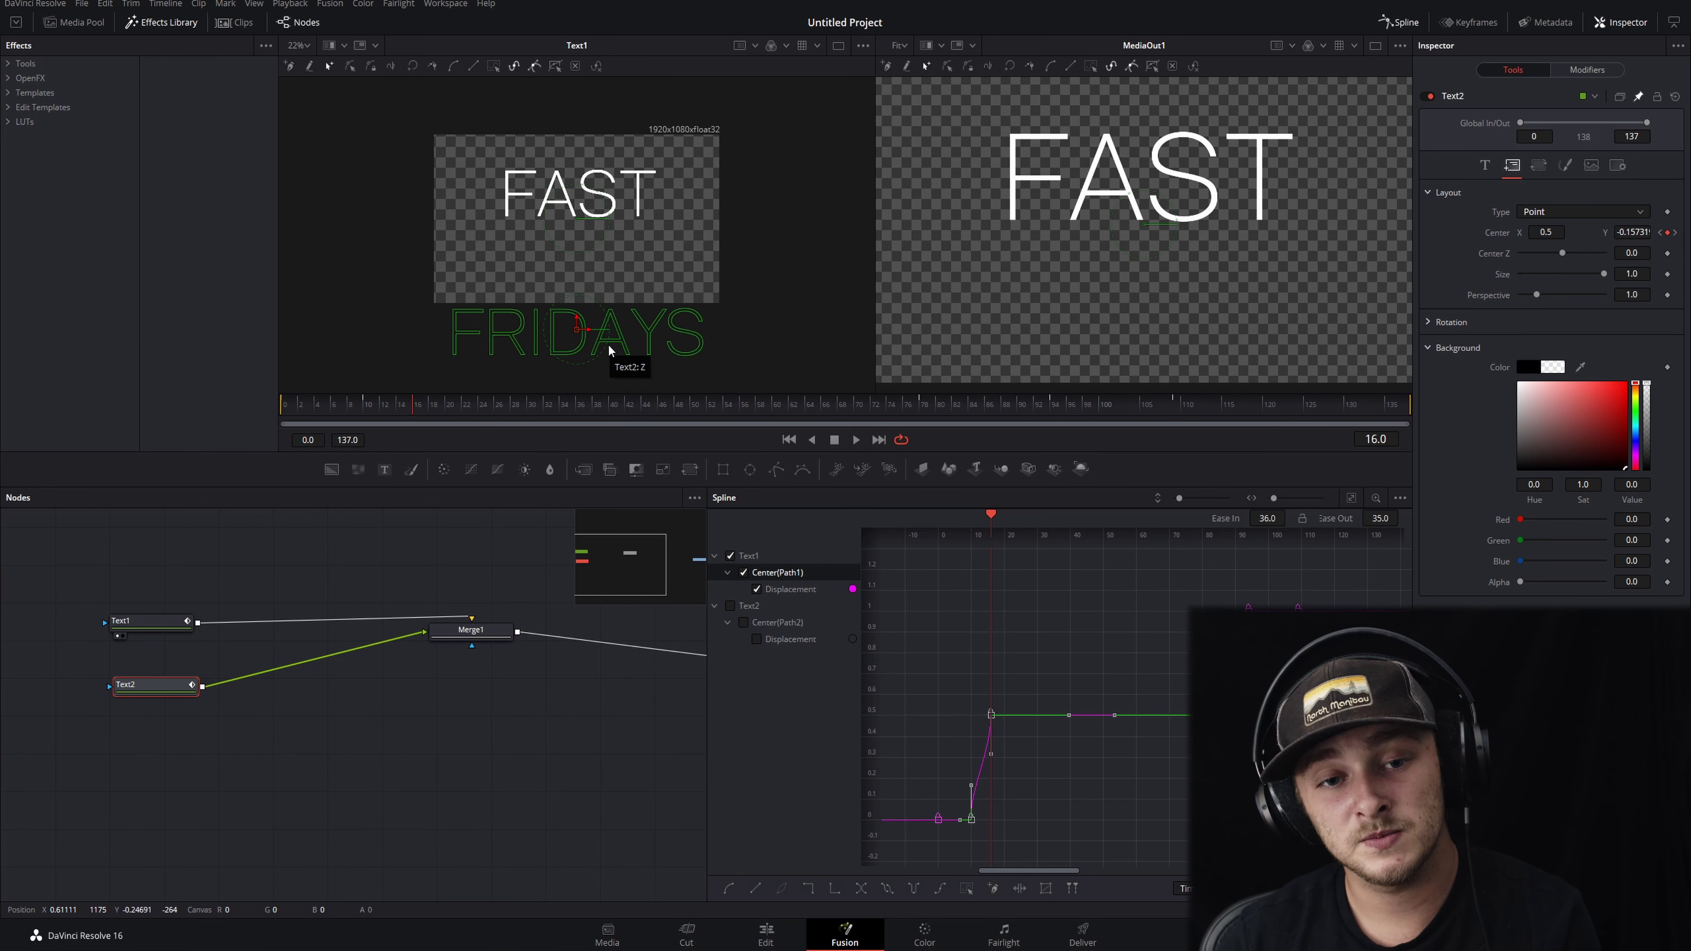
key("Right")
key("Right")
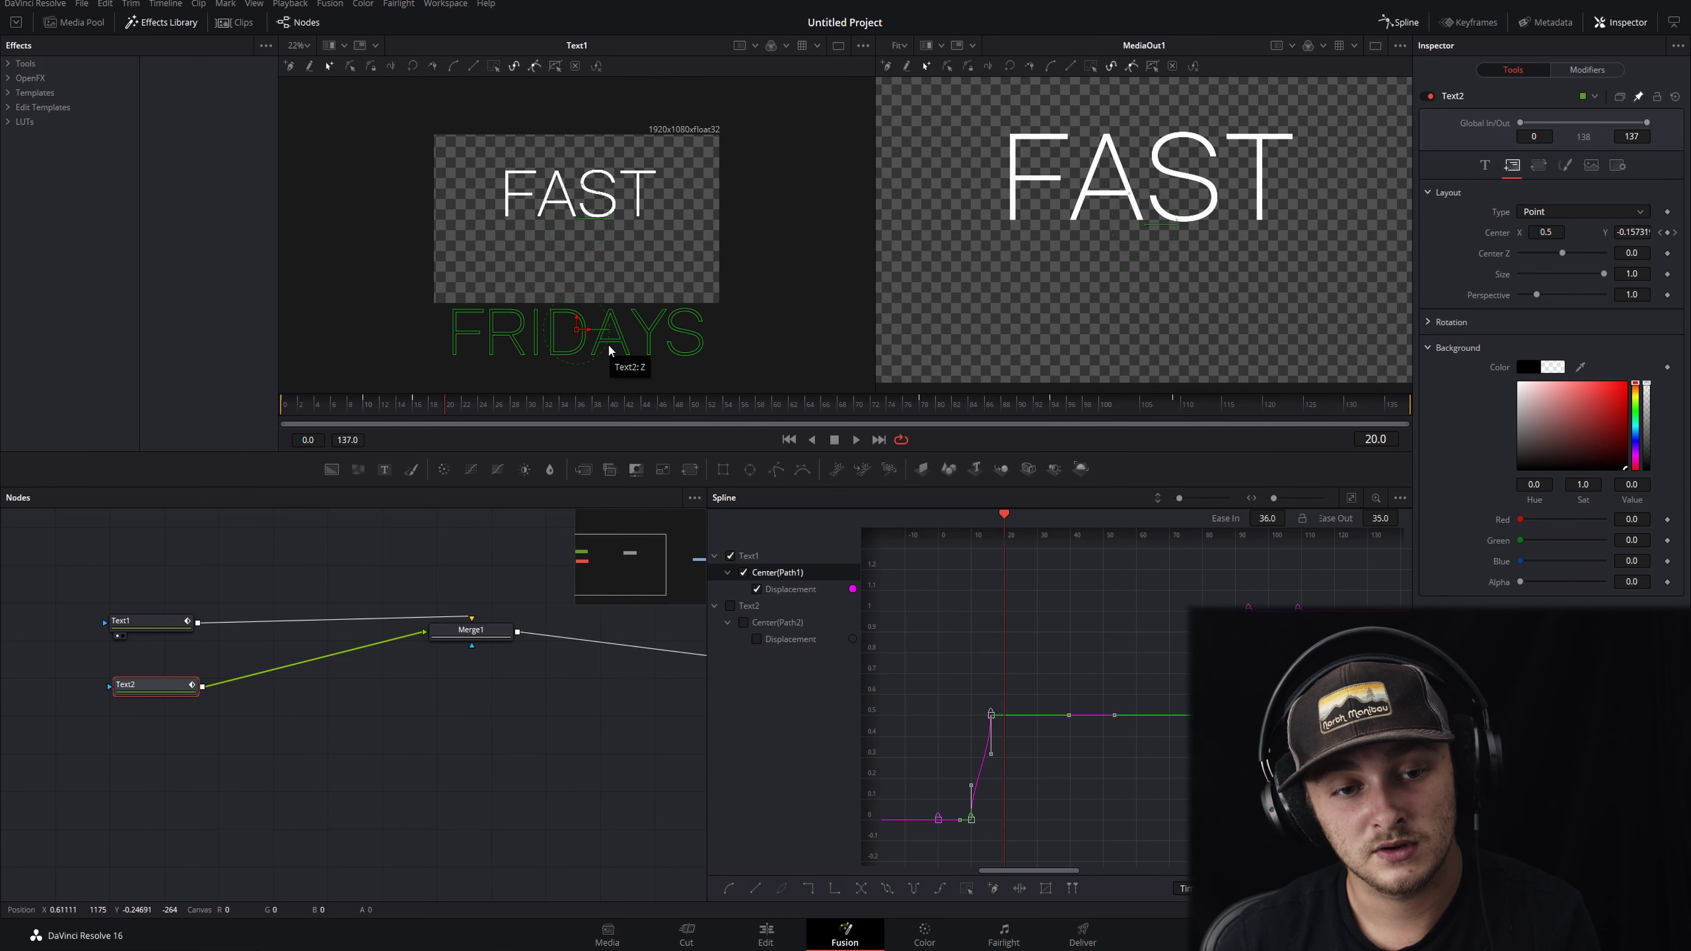
key("Right")
key("Right")
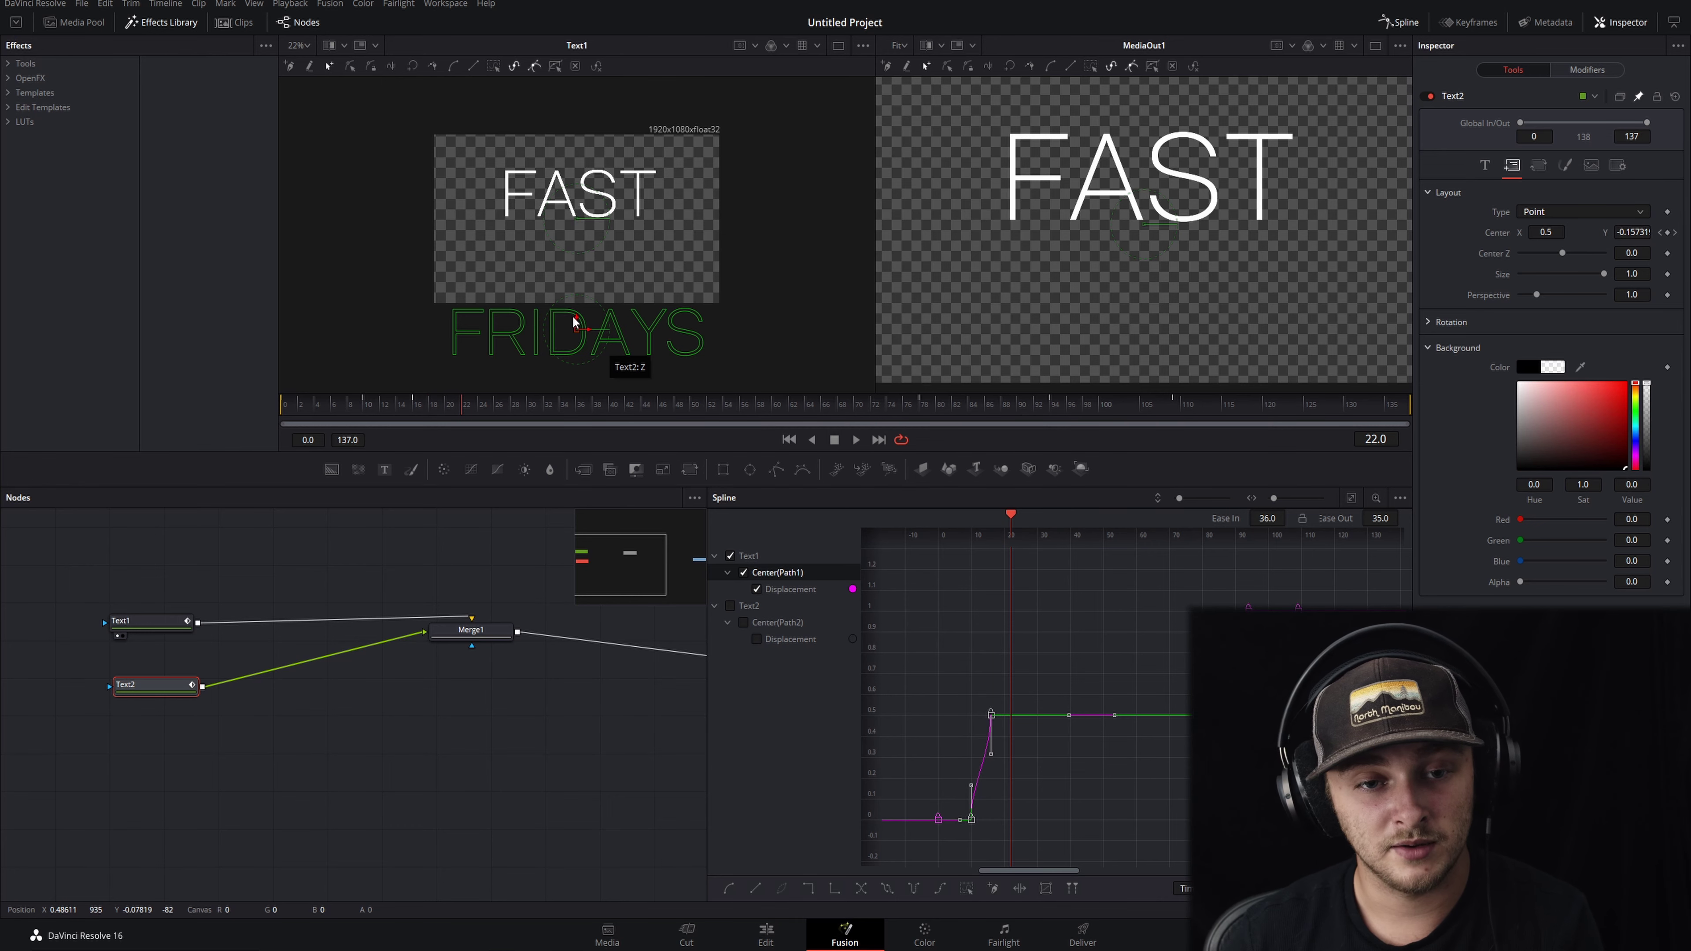
left_click_drag(574, 322, 562, 236)
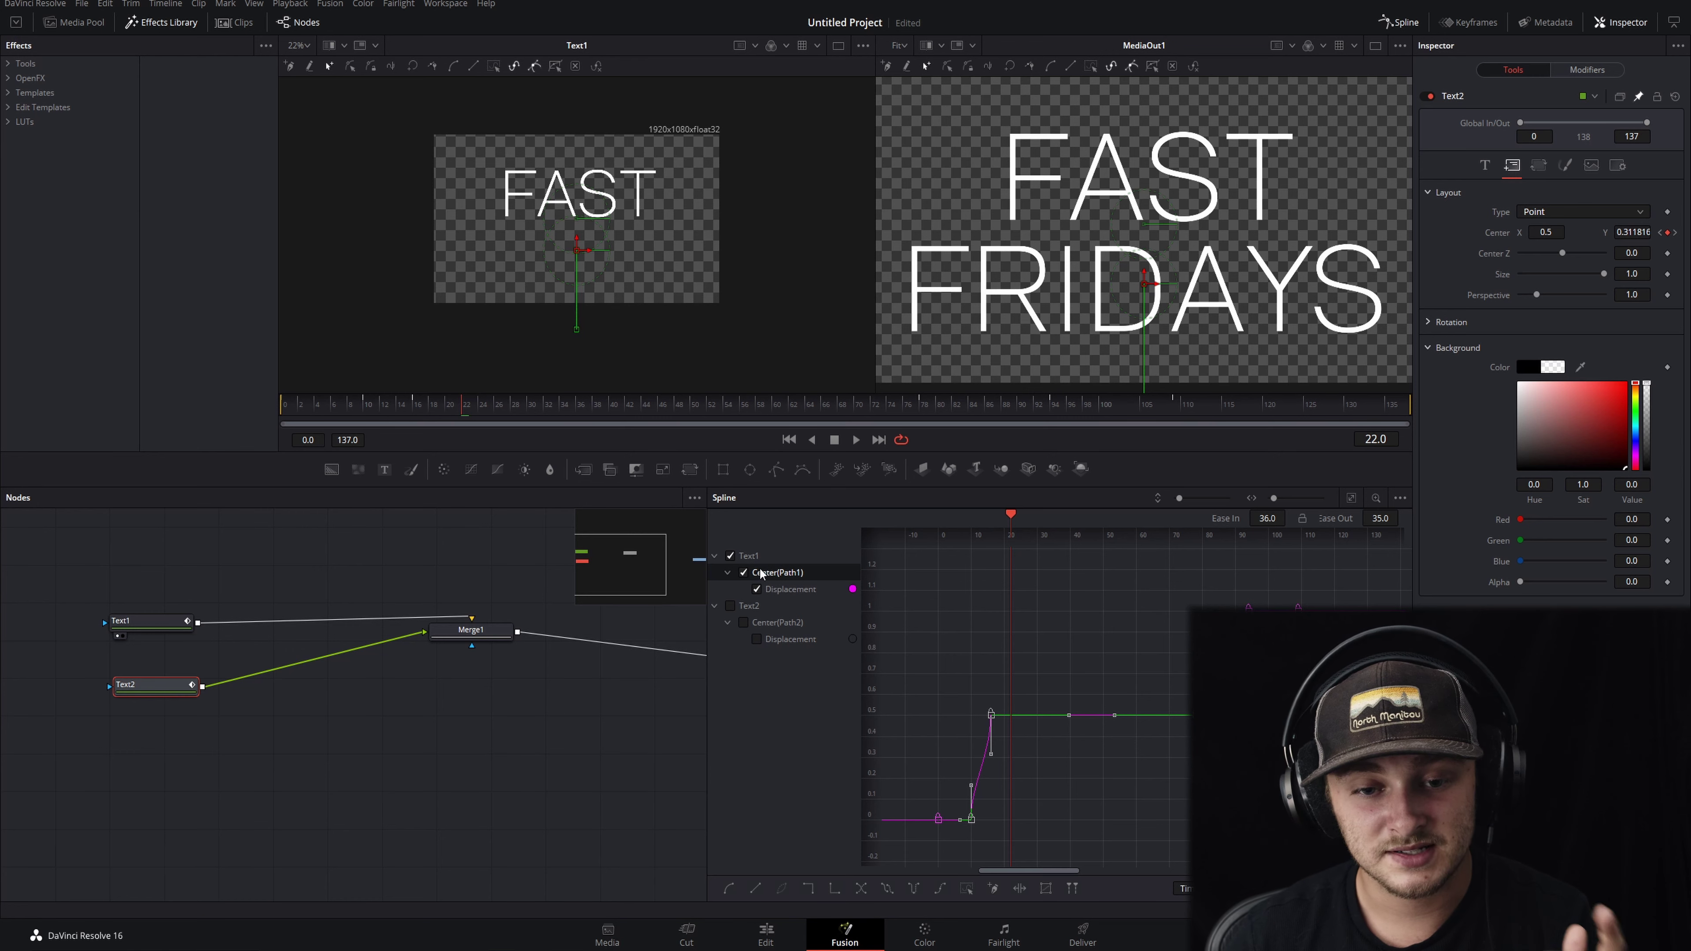
Display only Text2's displacement curve, apply Ease In/Out to its keyframes at frames 16, 22 and 78, and steepen their handles.
left_click(745, 572)
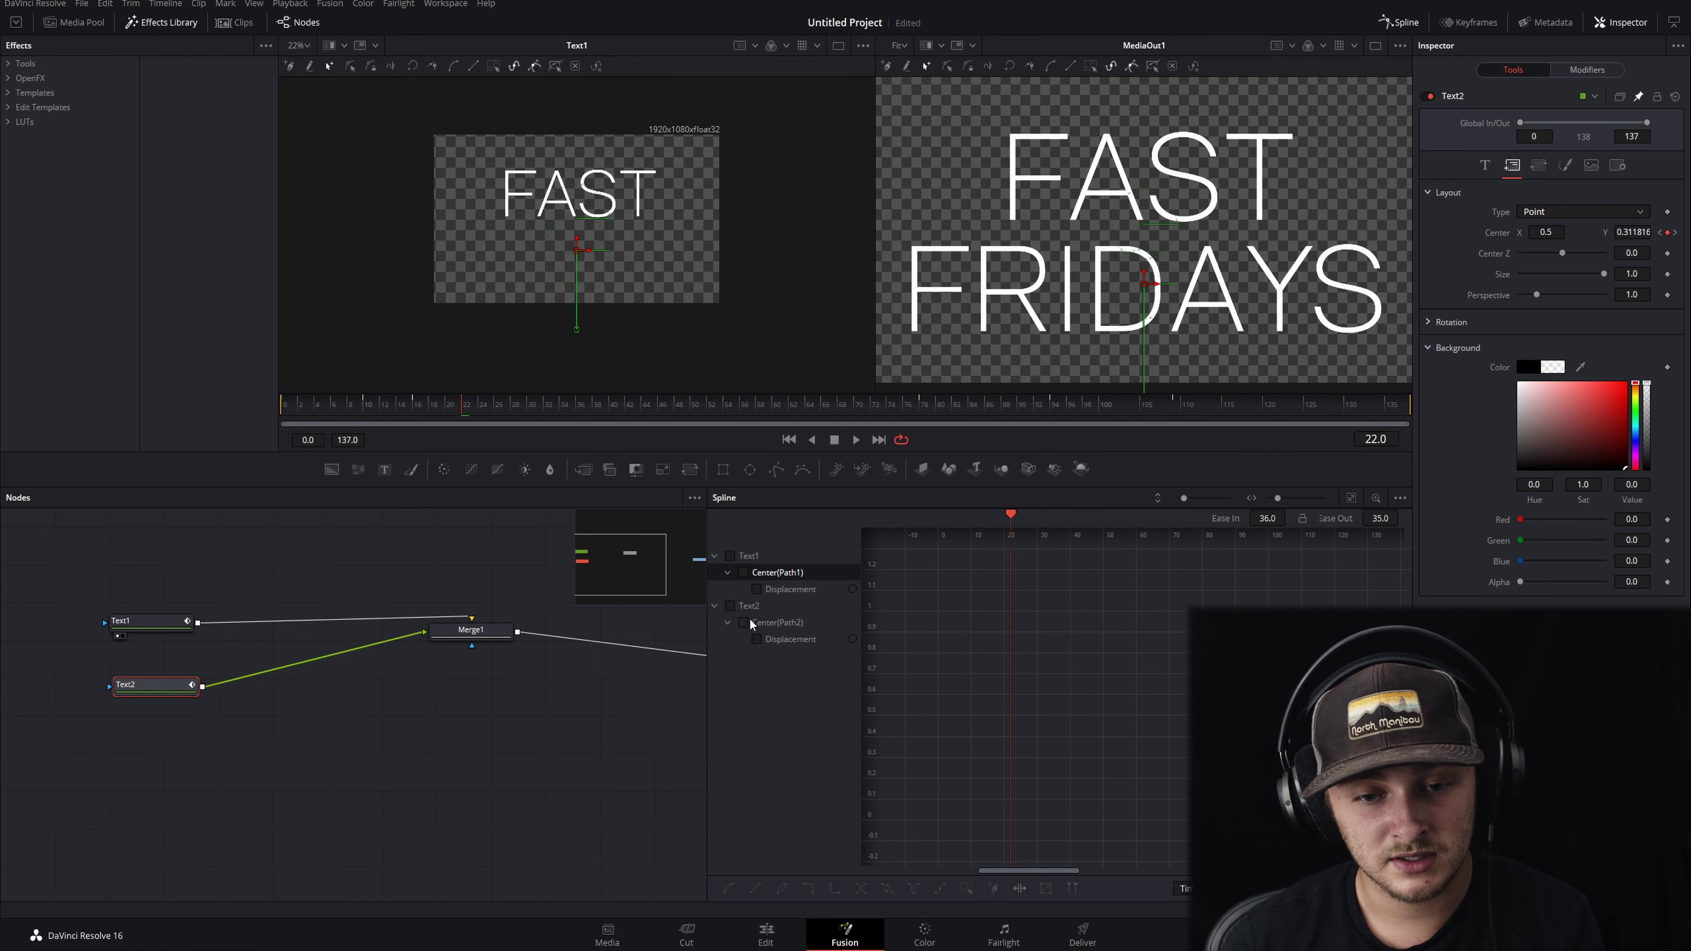
left_click(744, 622)
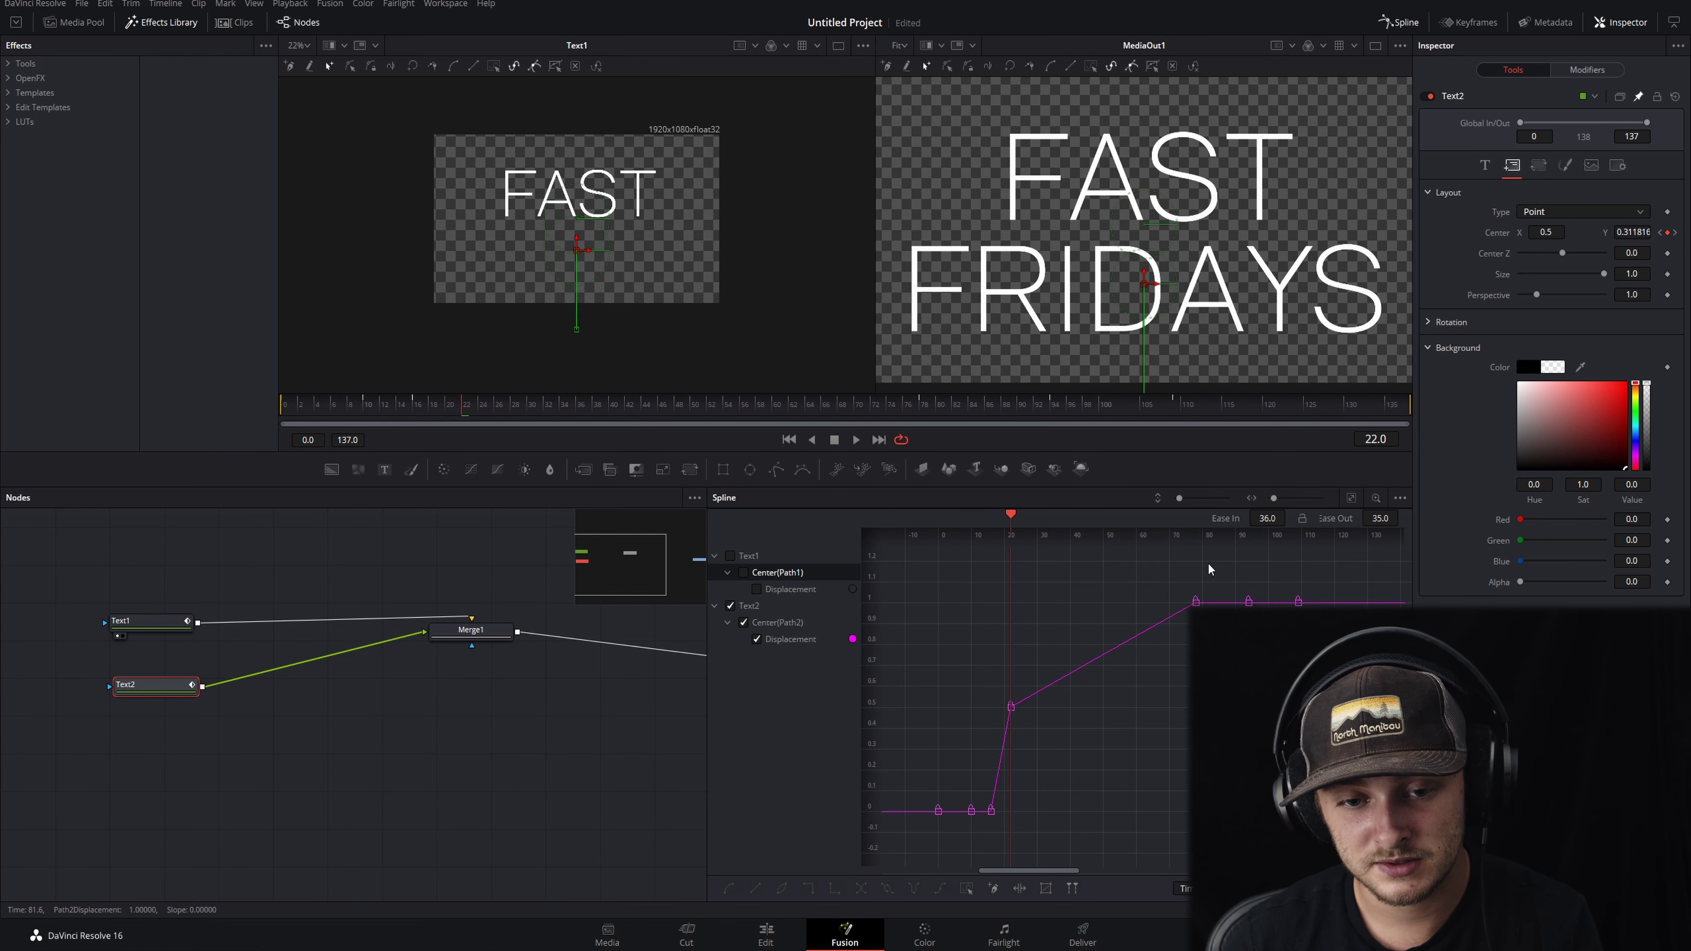
left_click_drag(1208, 562, 987, 821)
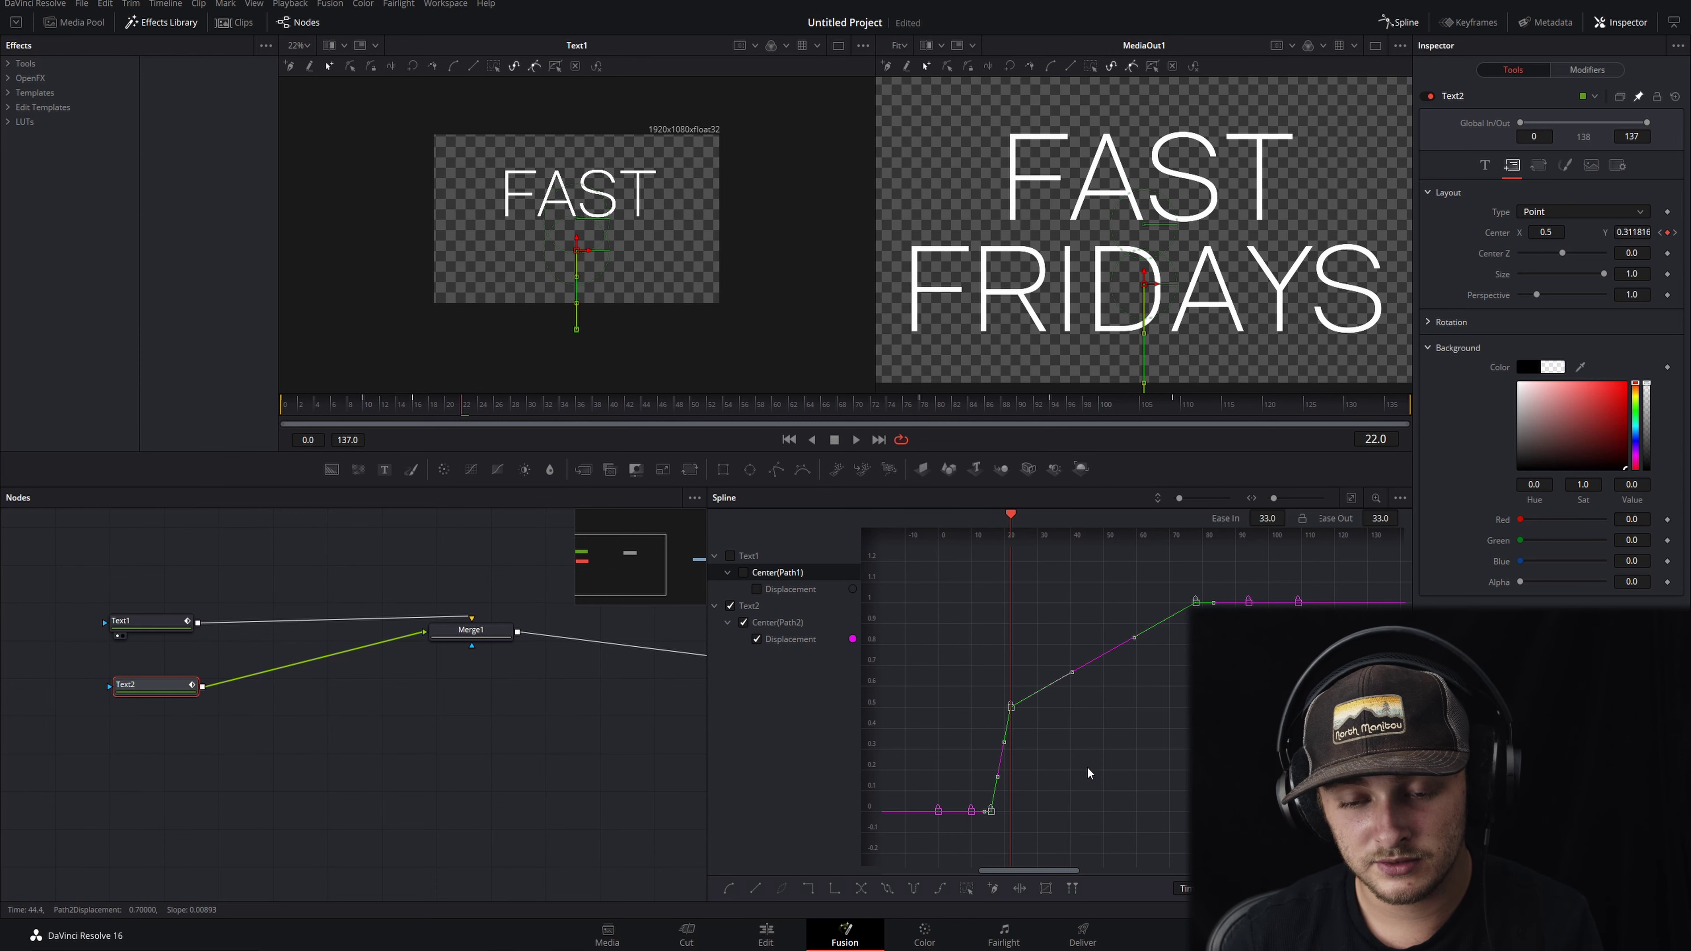
right_click(1013, 707)
left_click(1049, 351)
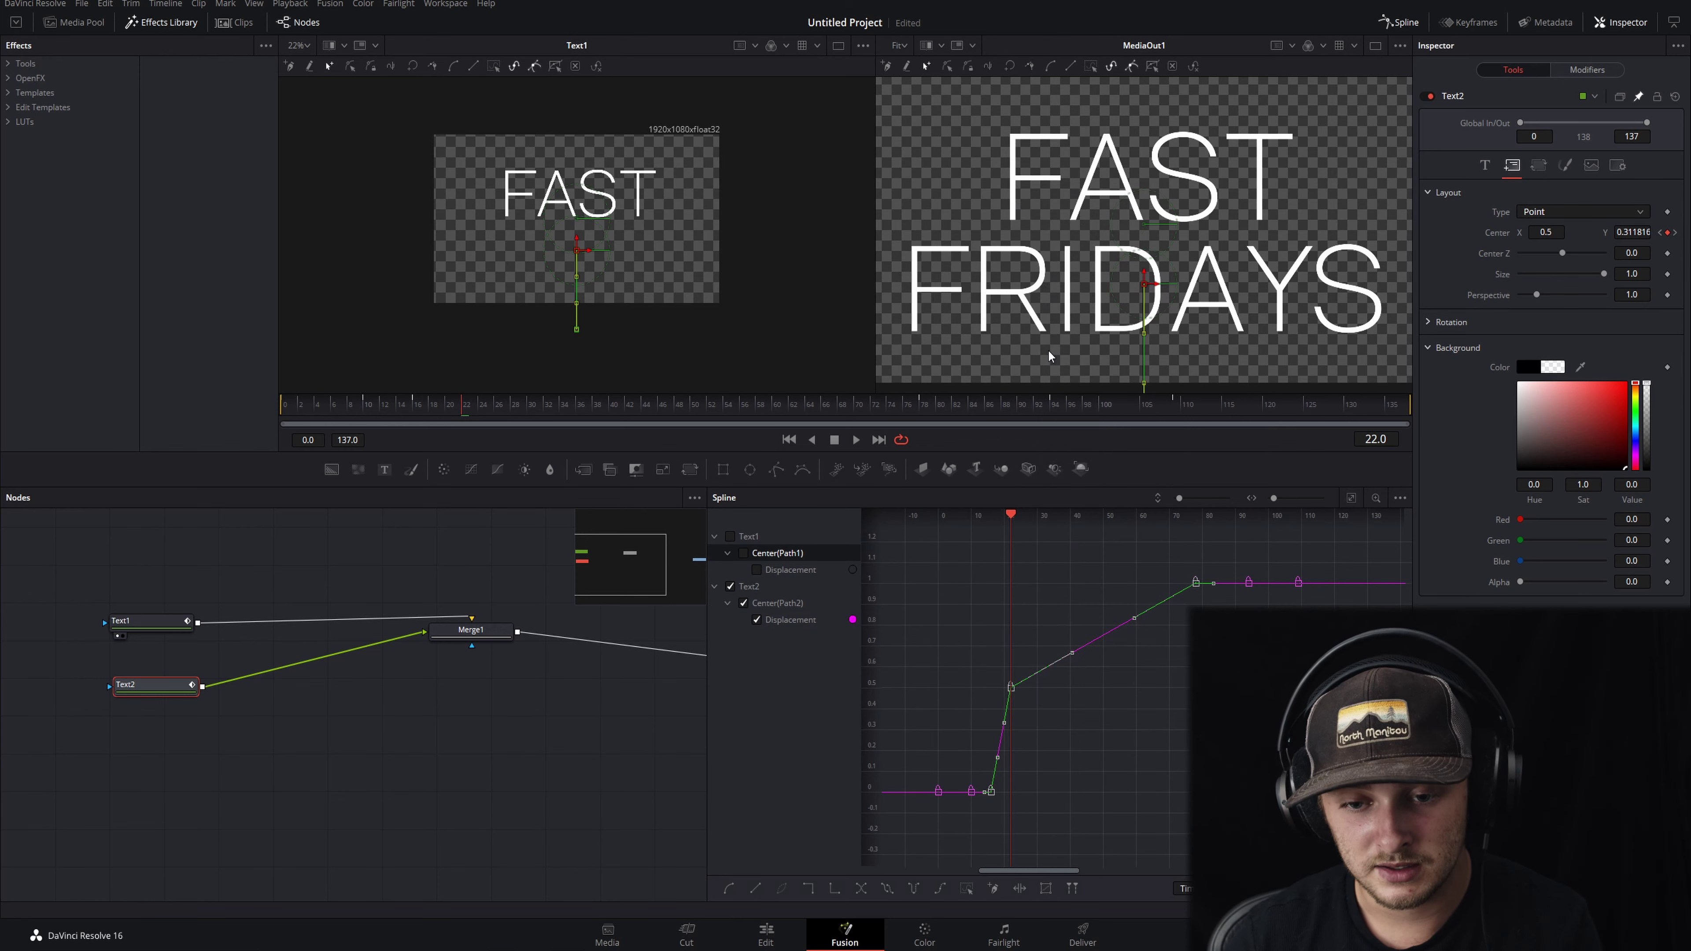
right_click(1198, 583)
left_click(1243, 226)
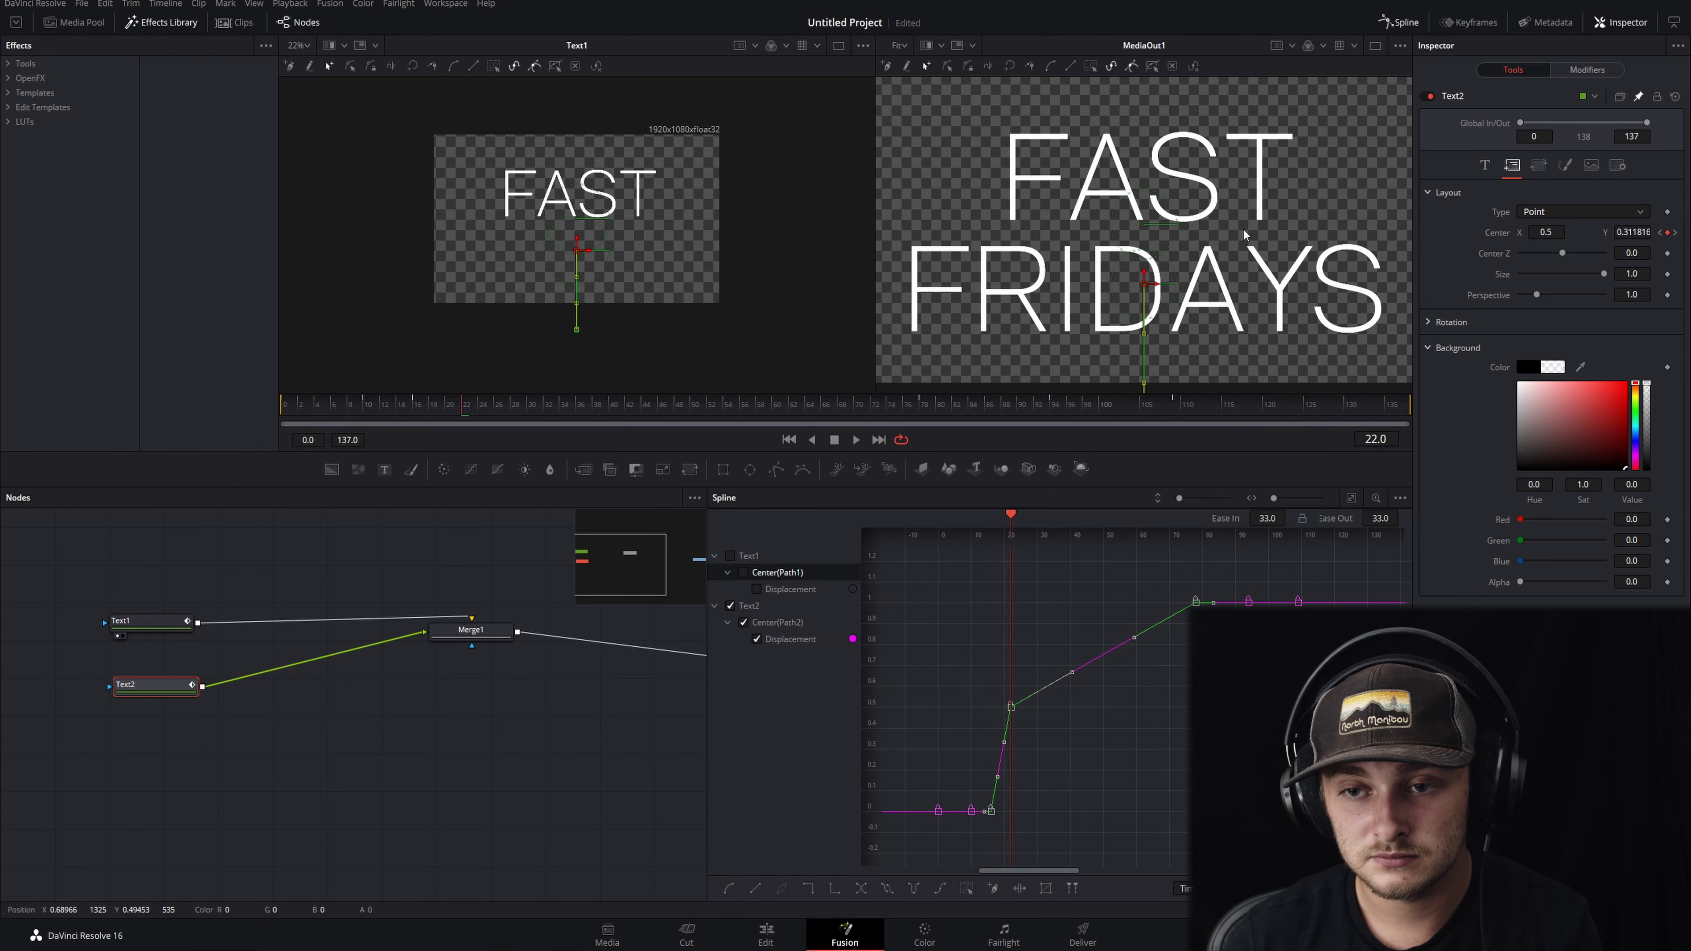
left_click_drag(1134, 642, 1004, 684)
left_click_drag(1000, 749, 1003, 783)
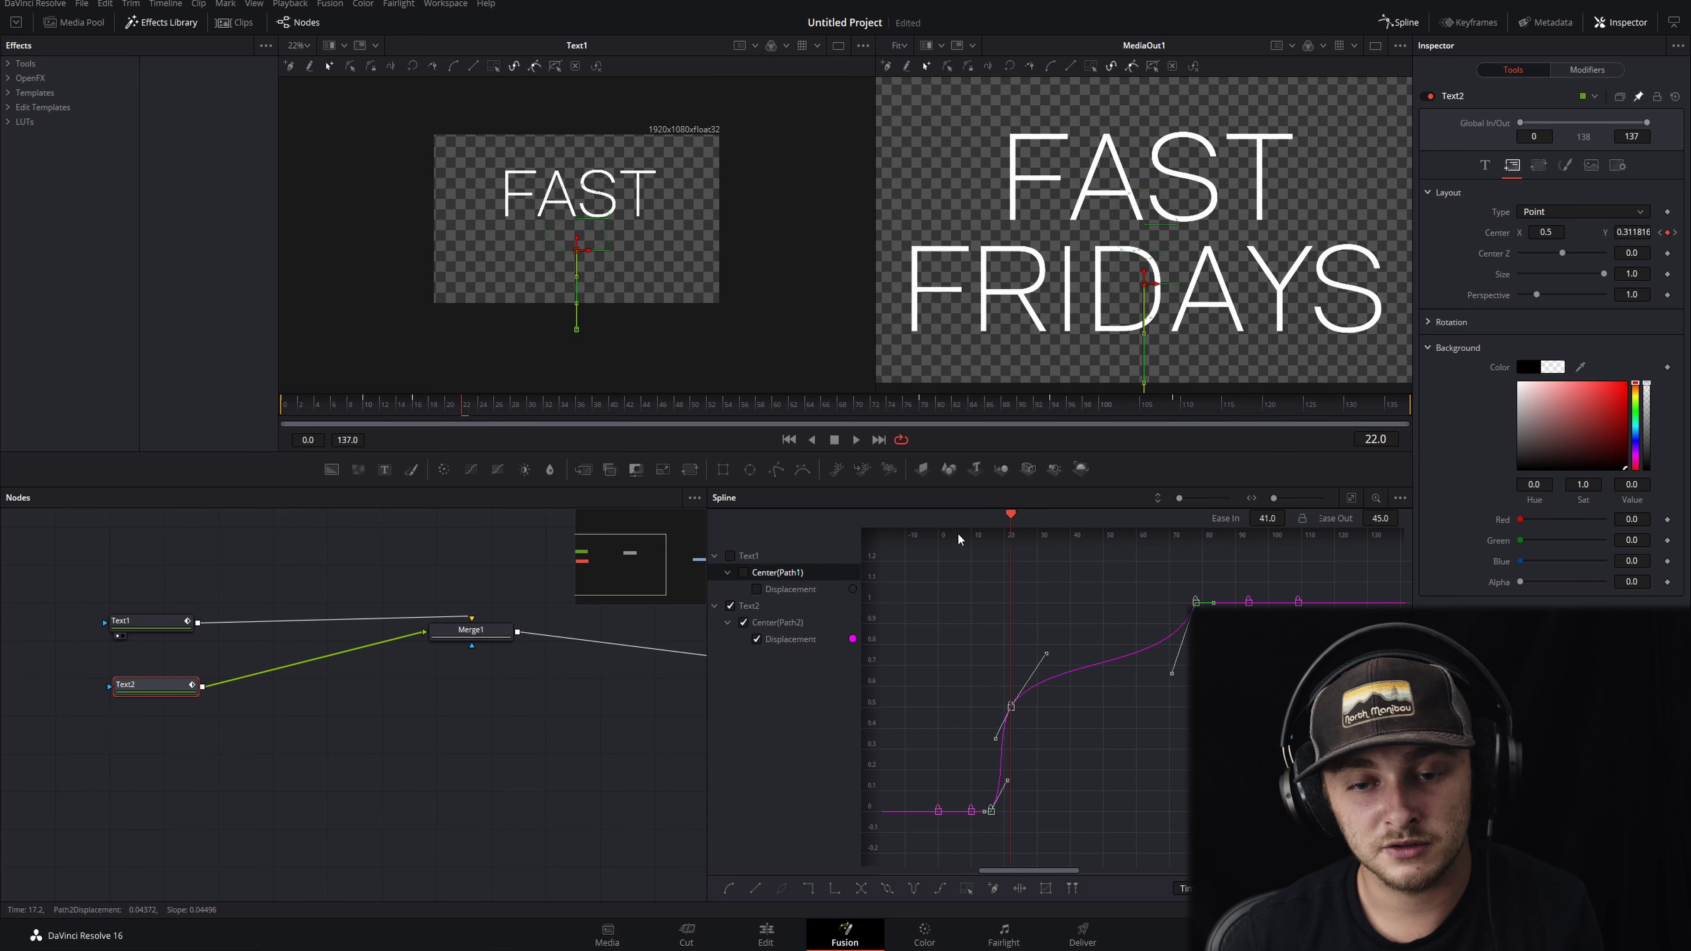
Preview FRIDAYS' movement from frame 3 and, at frame 78, raise Text2's center back to about Y 0.3118.
left_click_drag(399, 407, 309, 408)
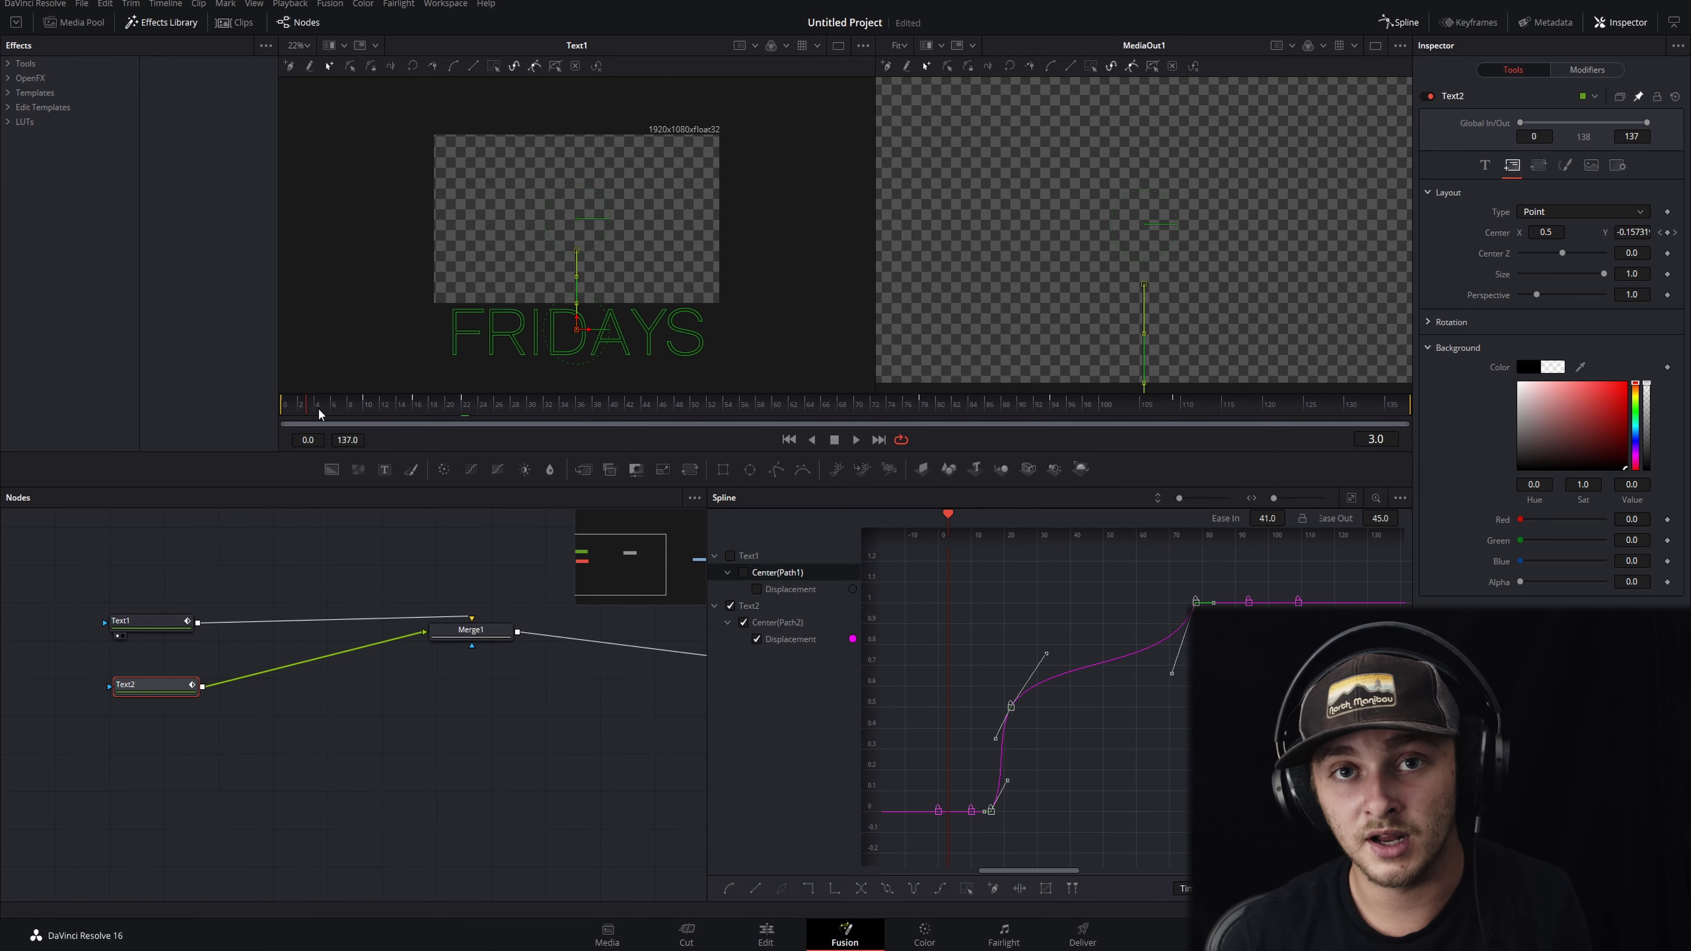
key("space")
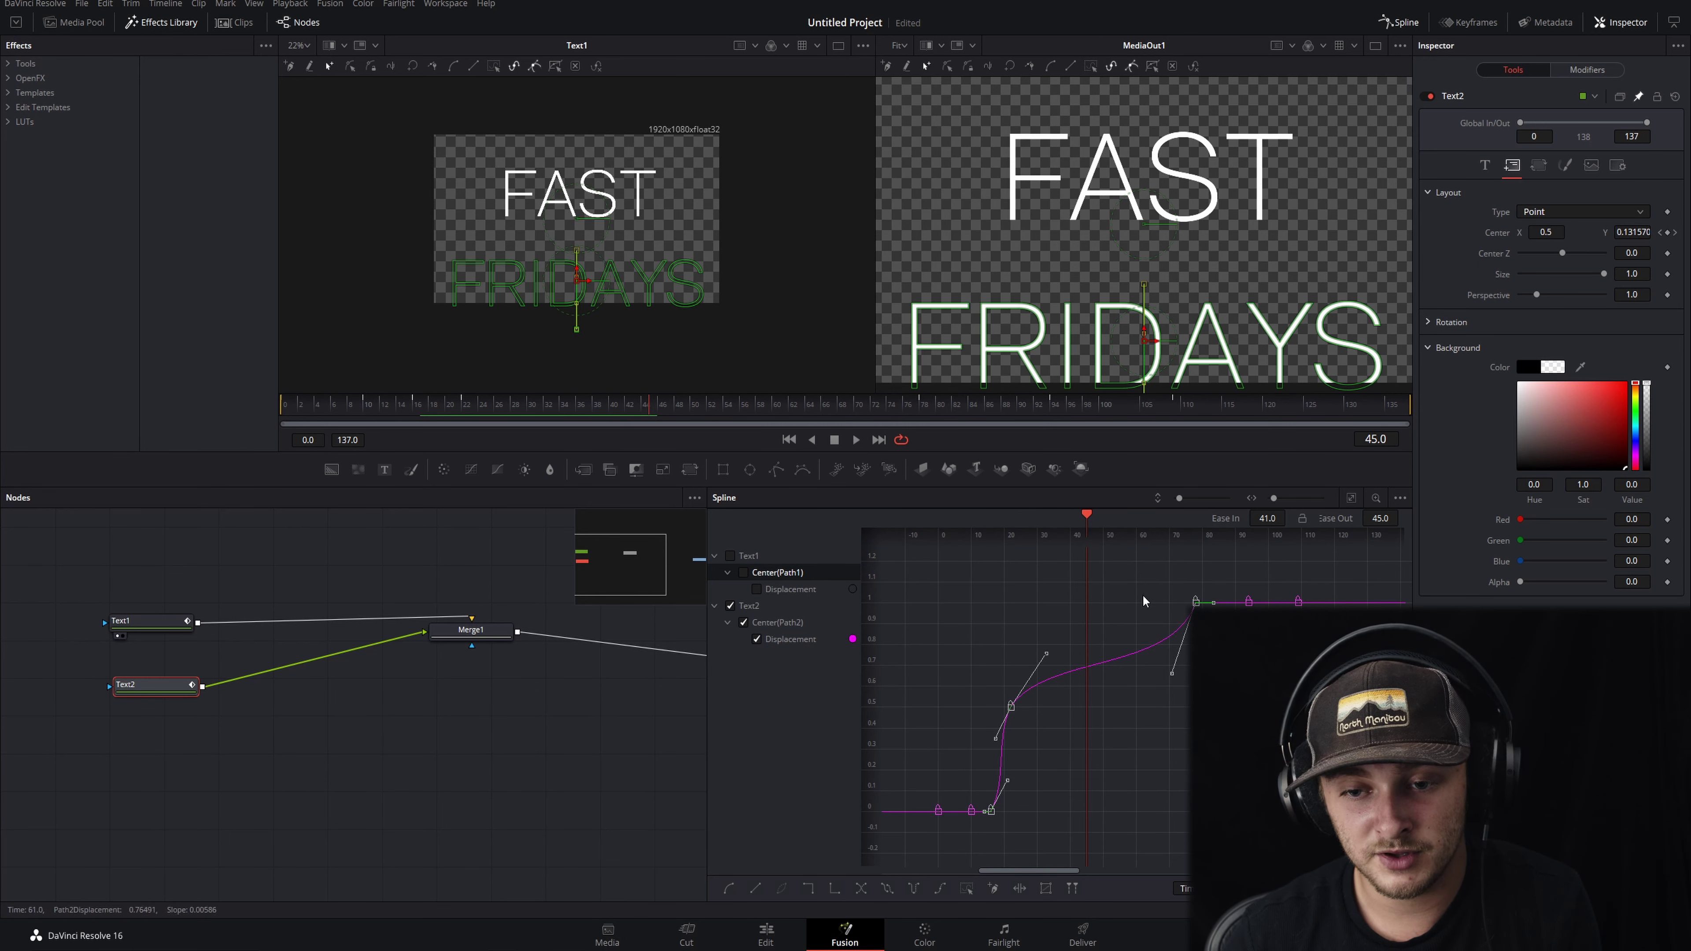
left_click(906, 404)
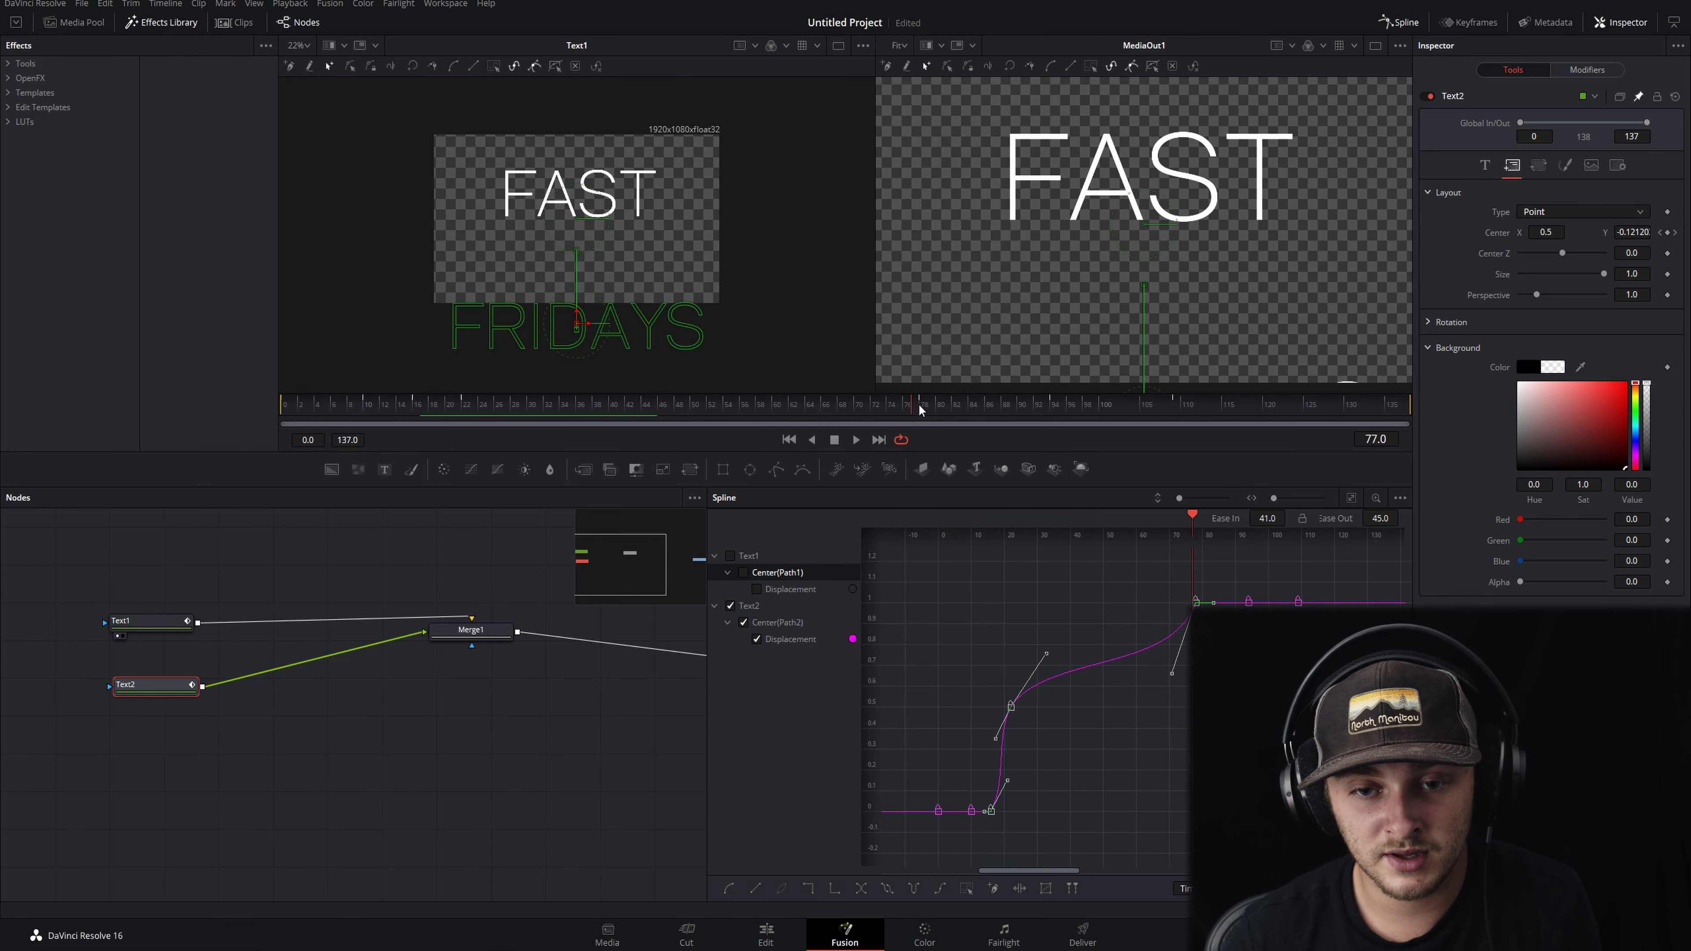
left_click_drag(579, 319, 572, 229)
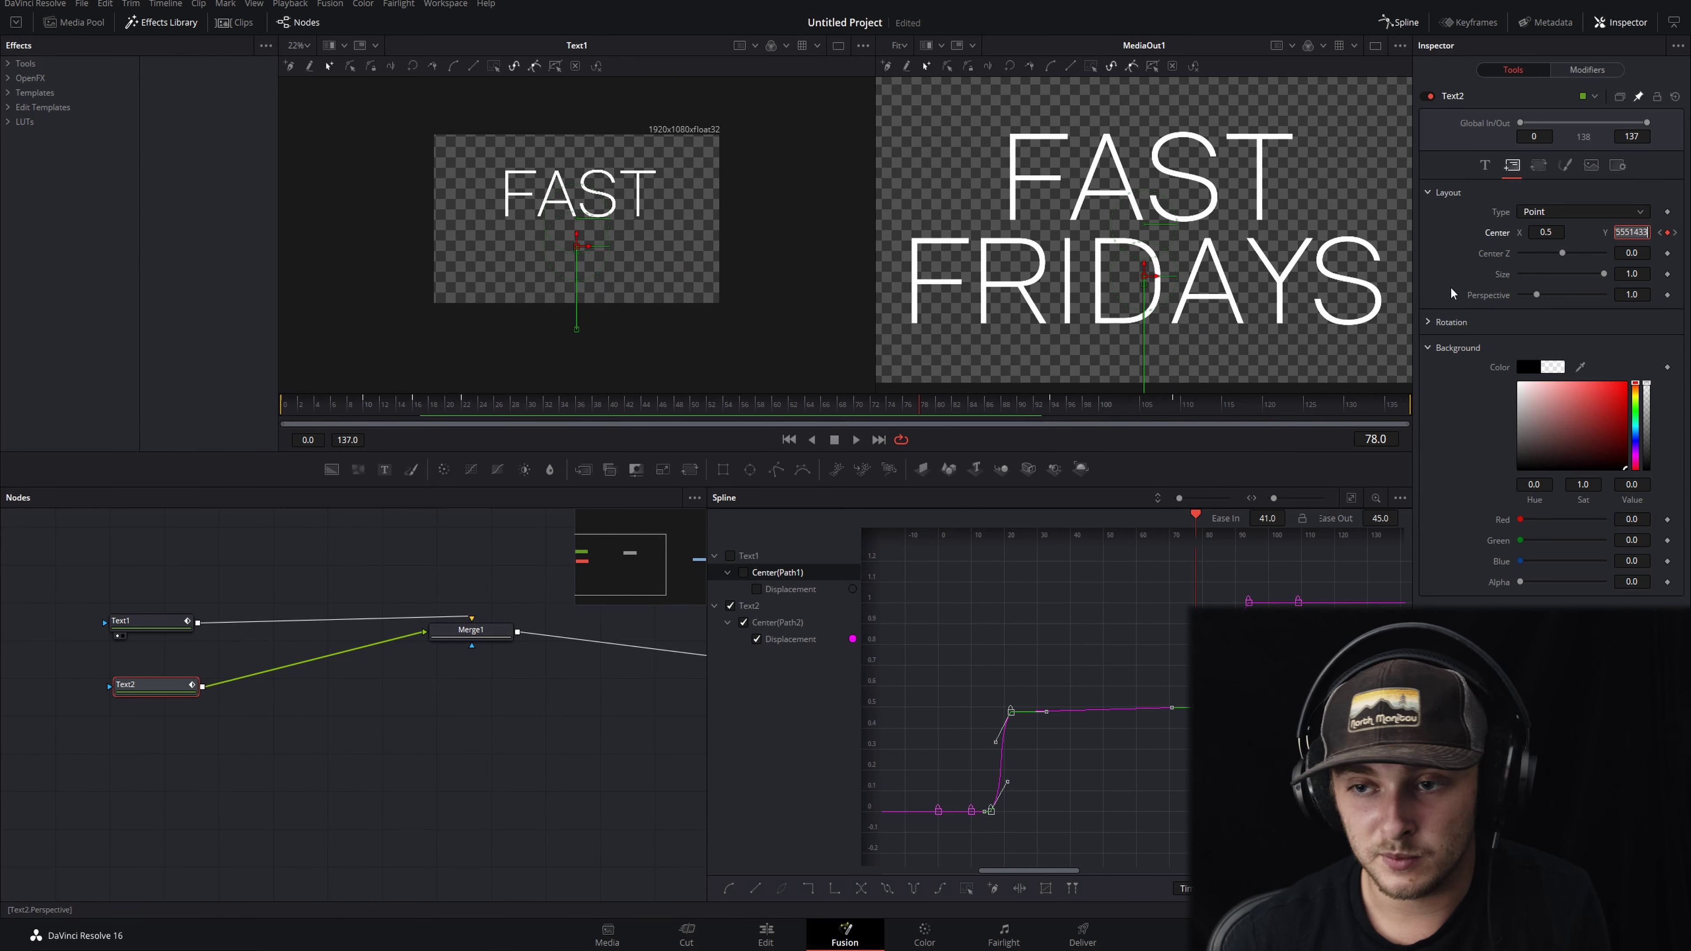
left_click(1625, 232)
key("Tab")
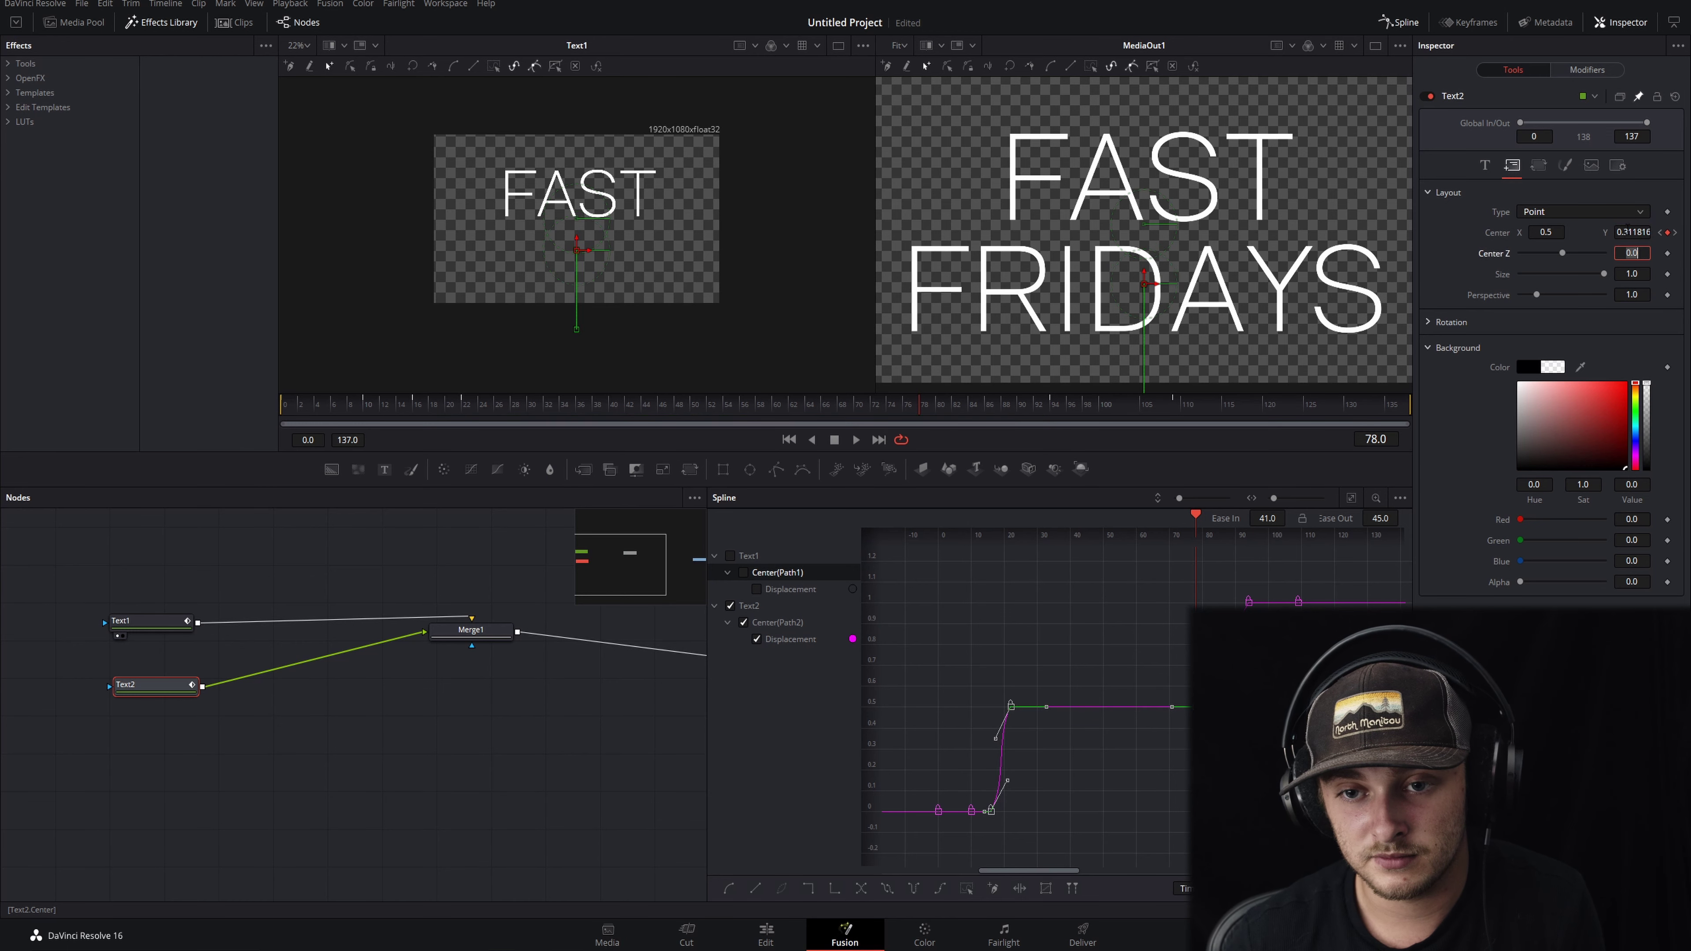
Deselect the nodes and play back the combined FAST and FRIDAYS animation.
left_click_drag(488, 404, 447, 416)
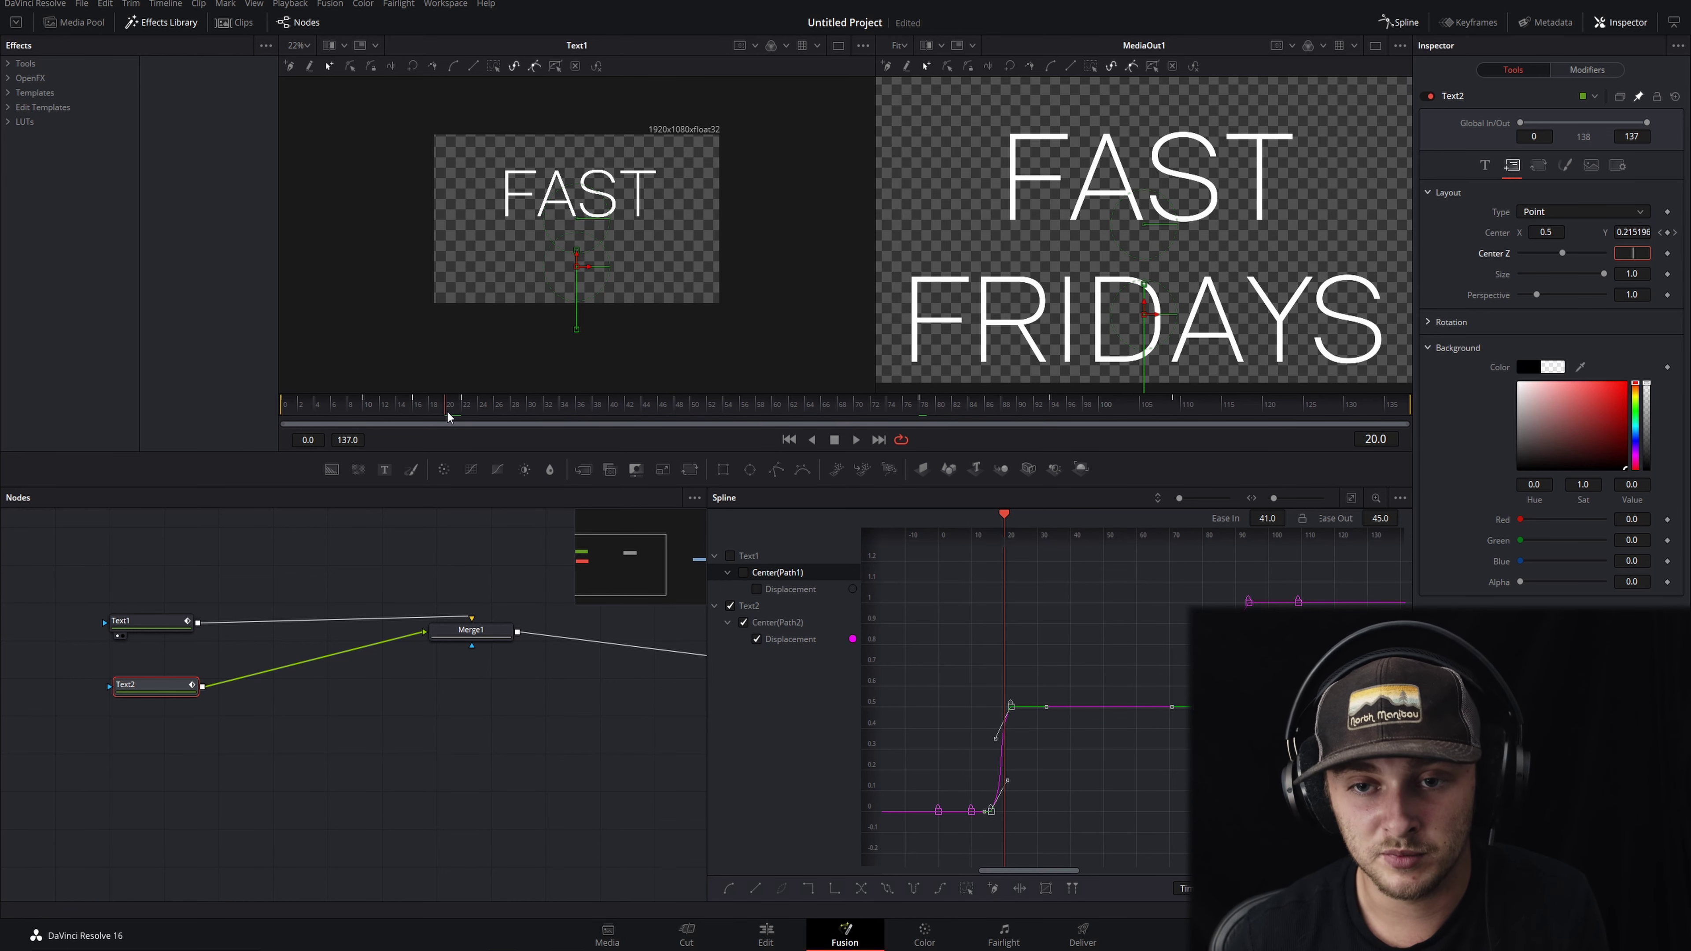
left_click(451, 561)
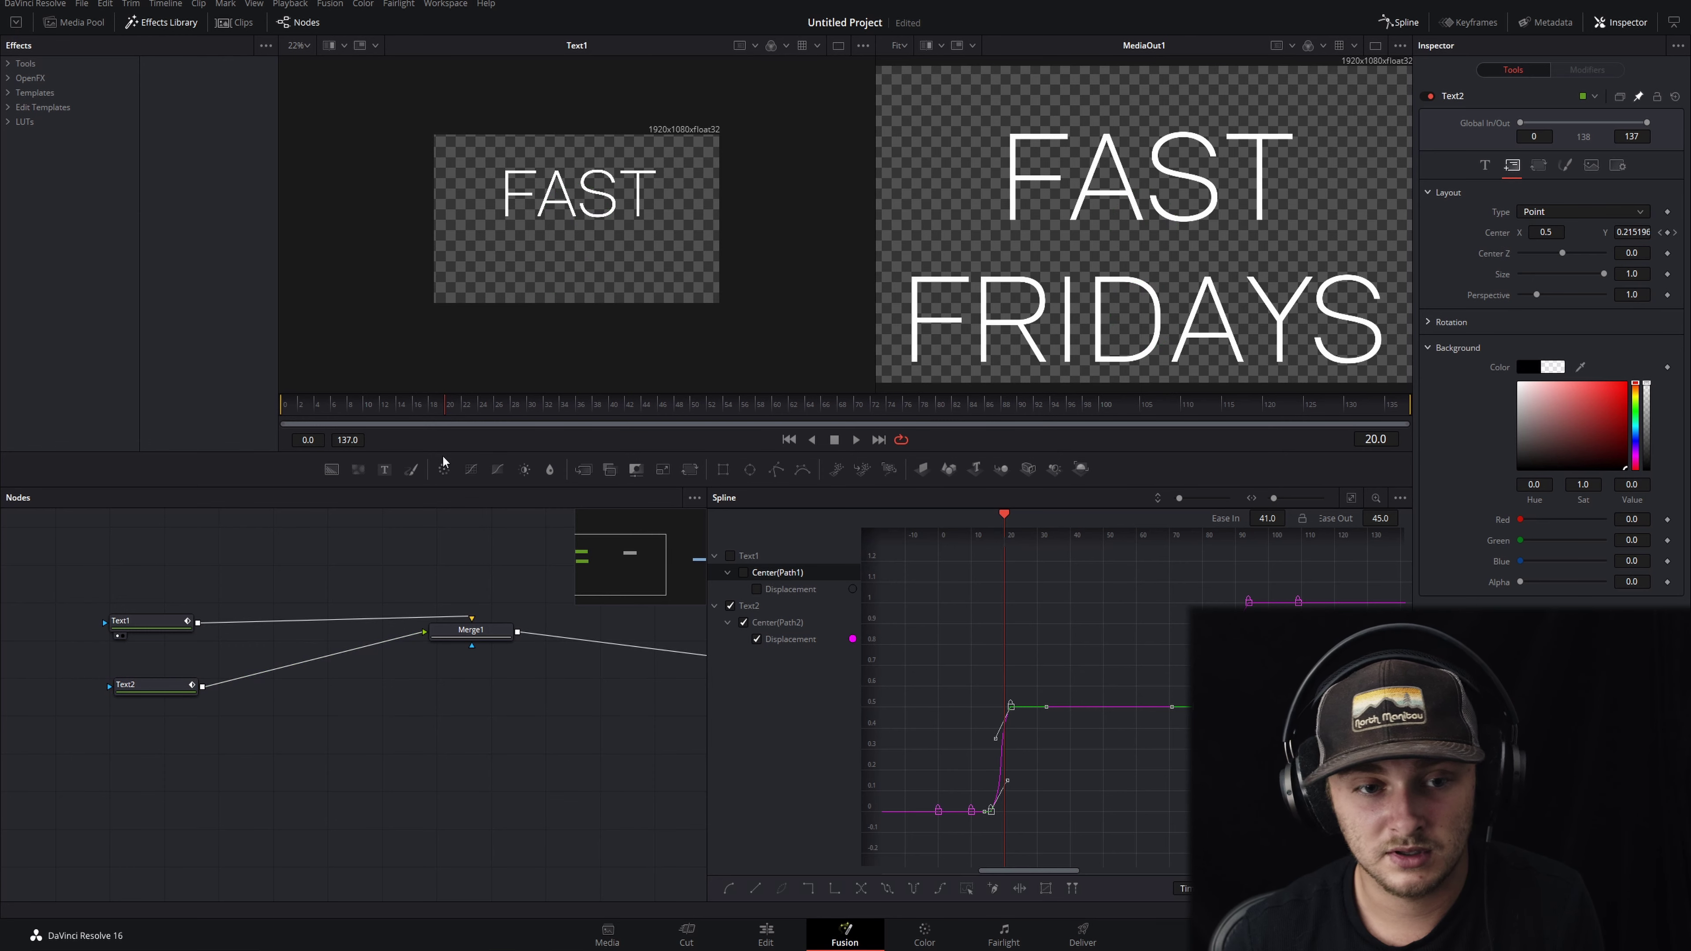
key("space")
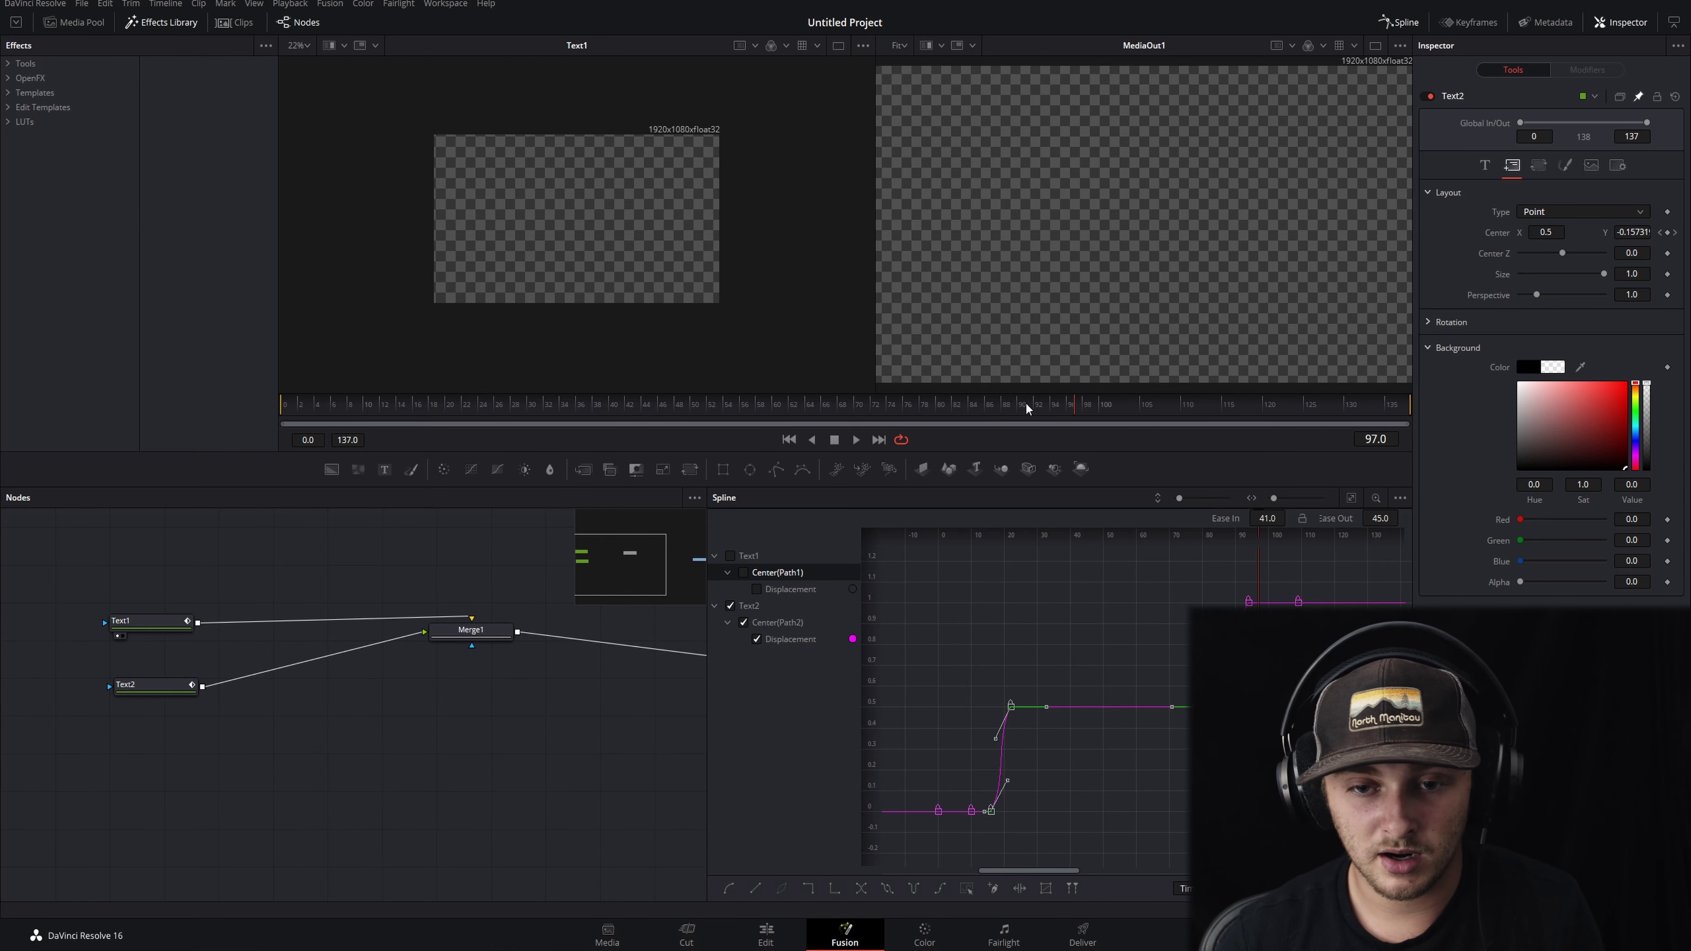
At frame 94, set Text2's Center Y to about 0.3118, placing FRIDAYS back inside the frame.
left_click_drag(1025, 402, 970, 402)
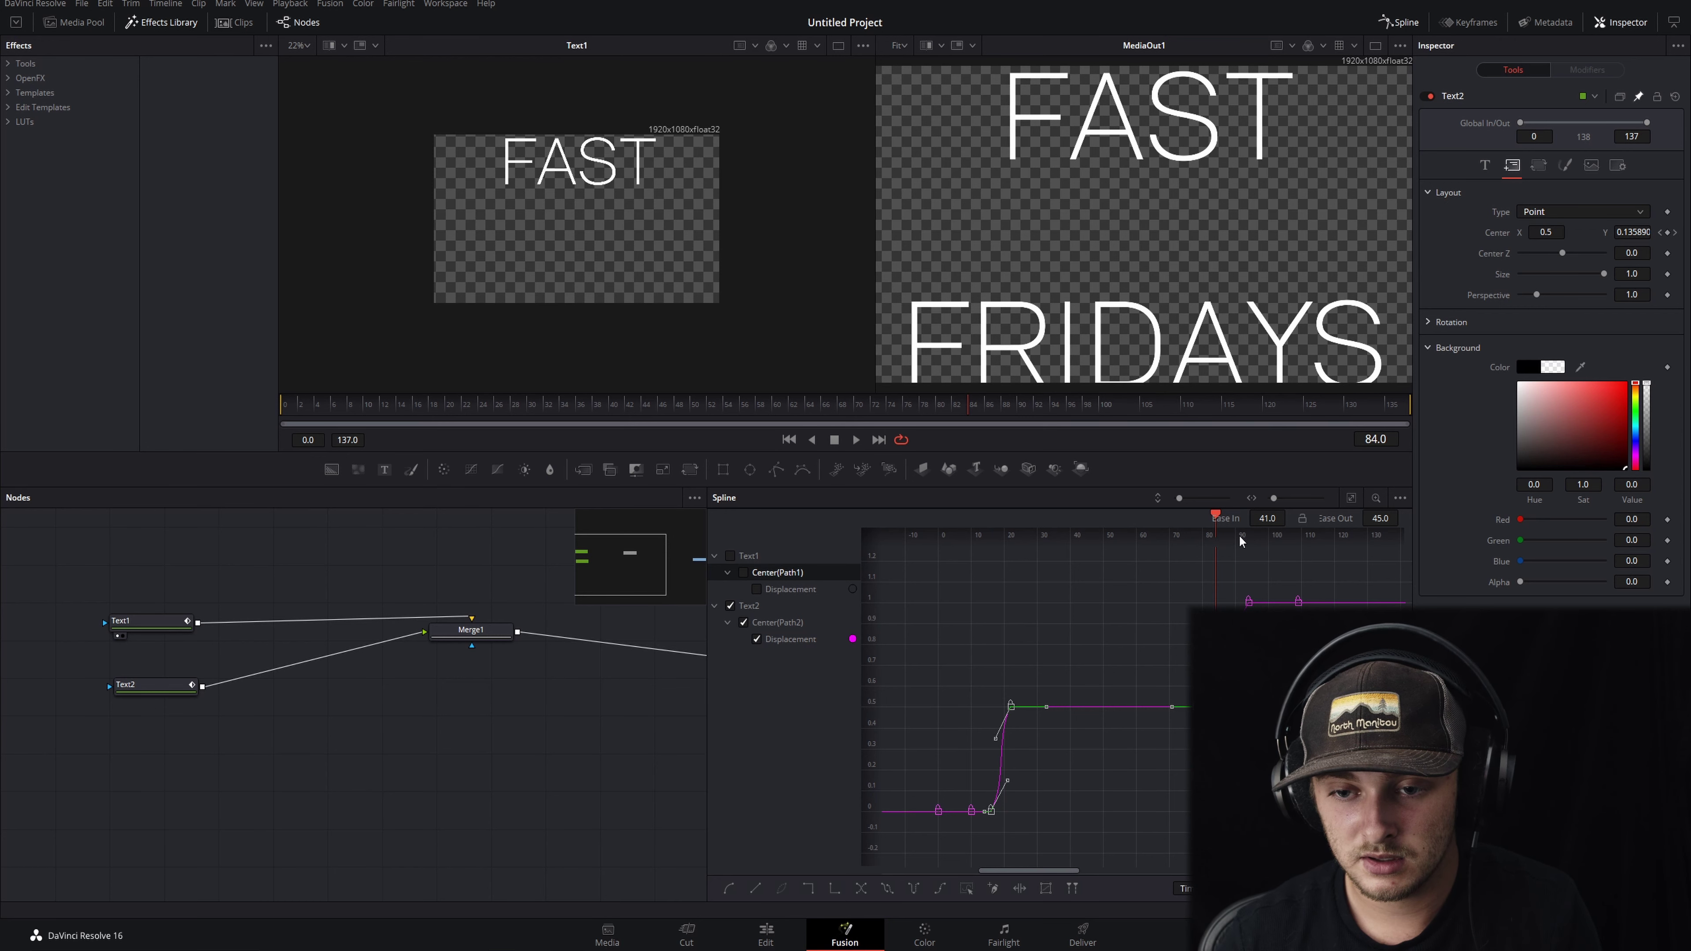
left_click_drag(983, 406, 1054, 397)
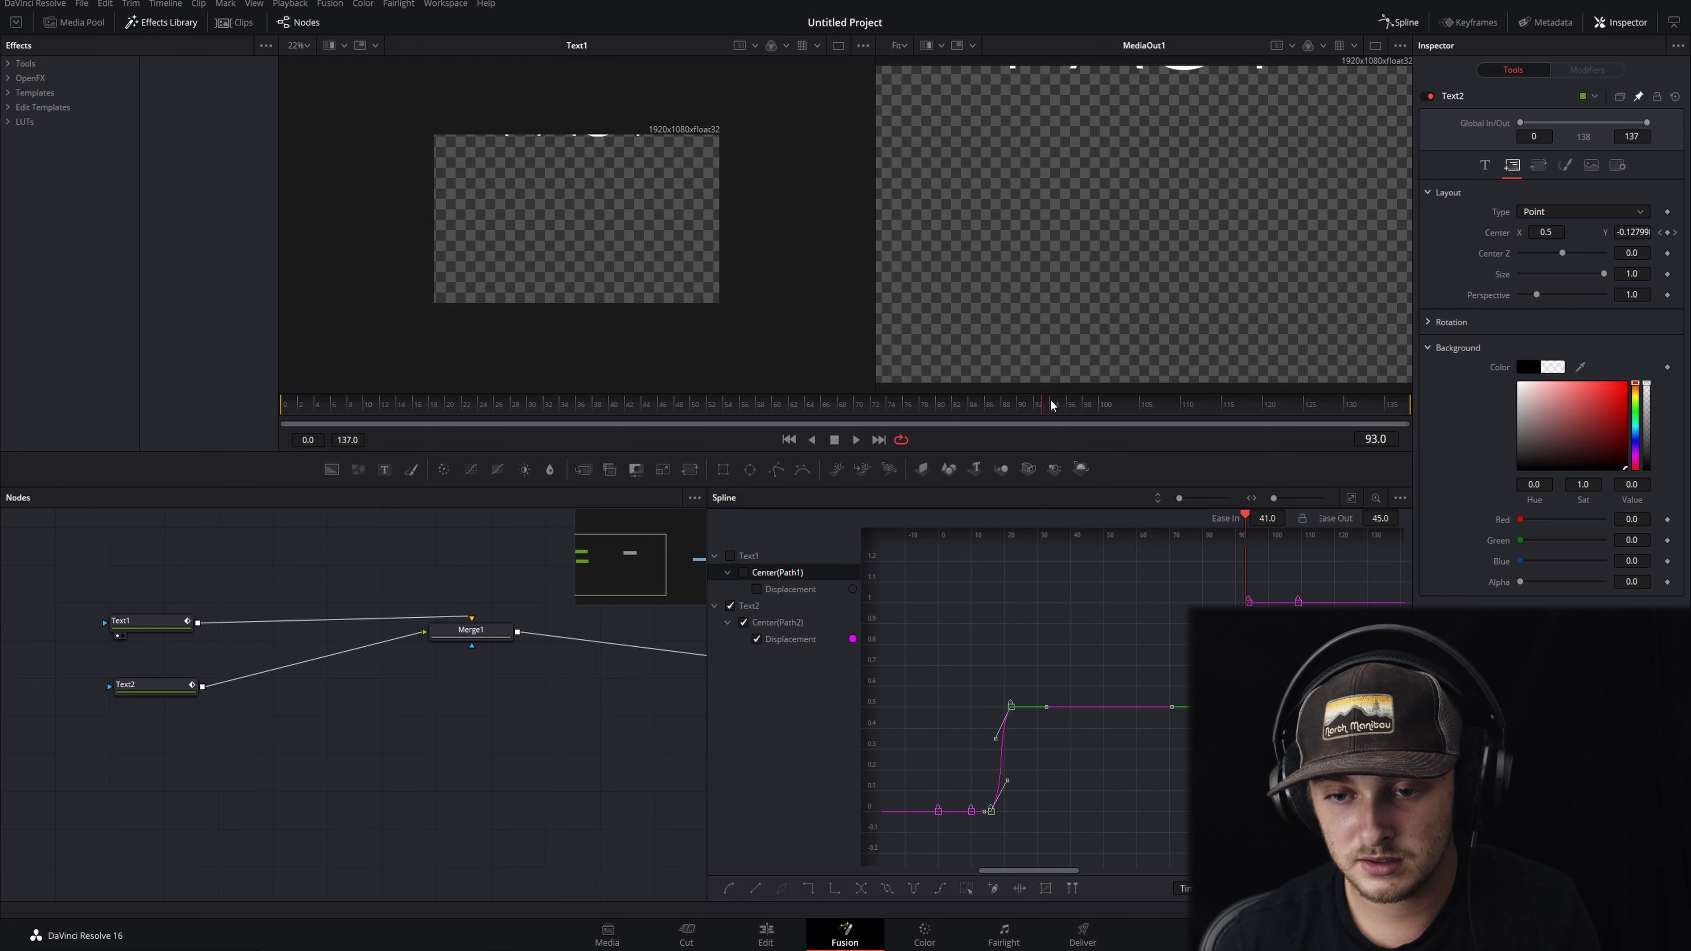
left_click(1628, 232)
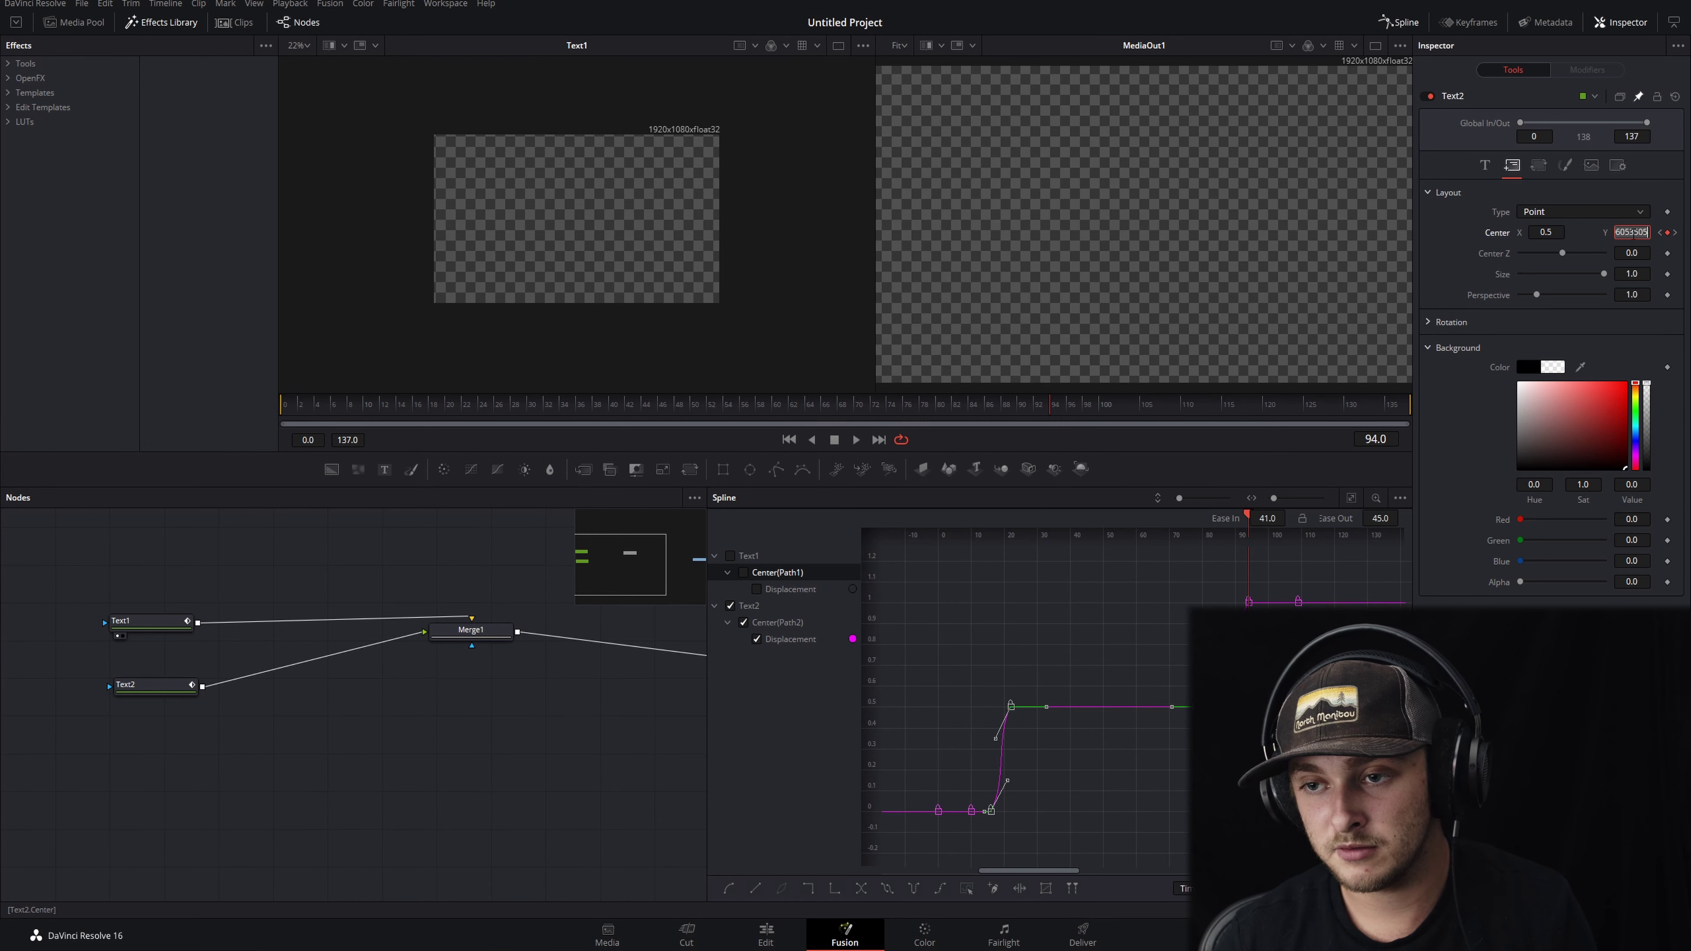
key("Tab")
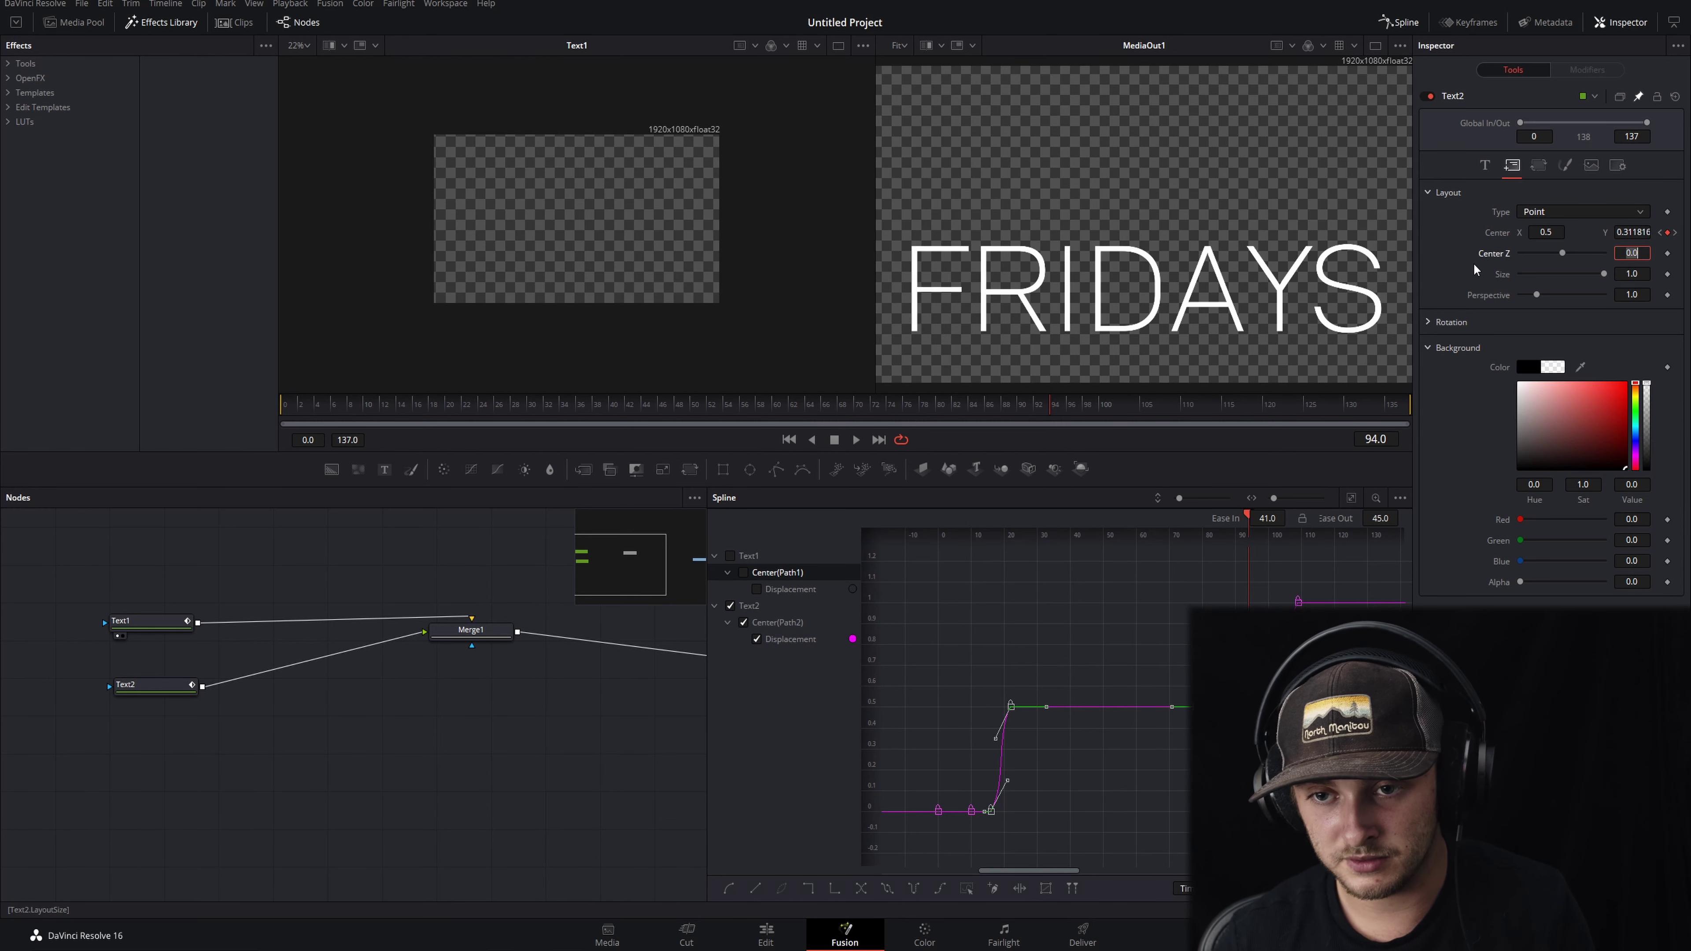
Select Text1 and copy its Center Y of about 0.6646 from frame 78 to frame 94.
left_click(142, 684)
left_click(148, 620)
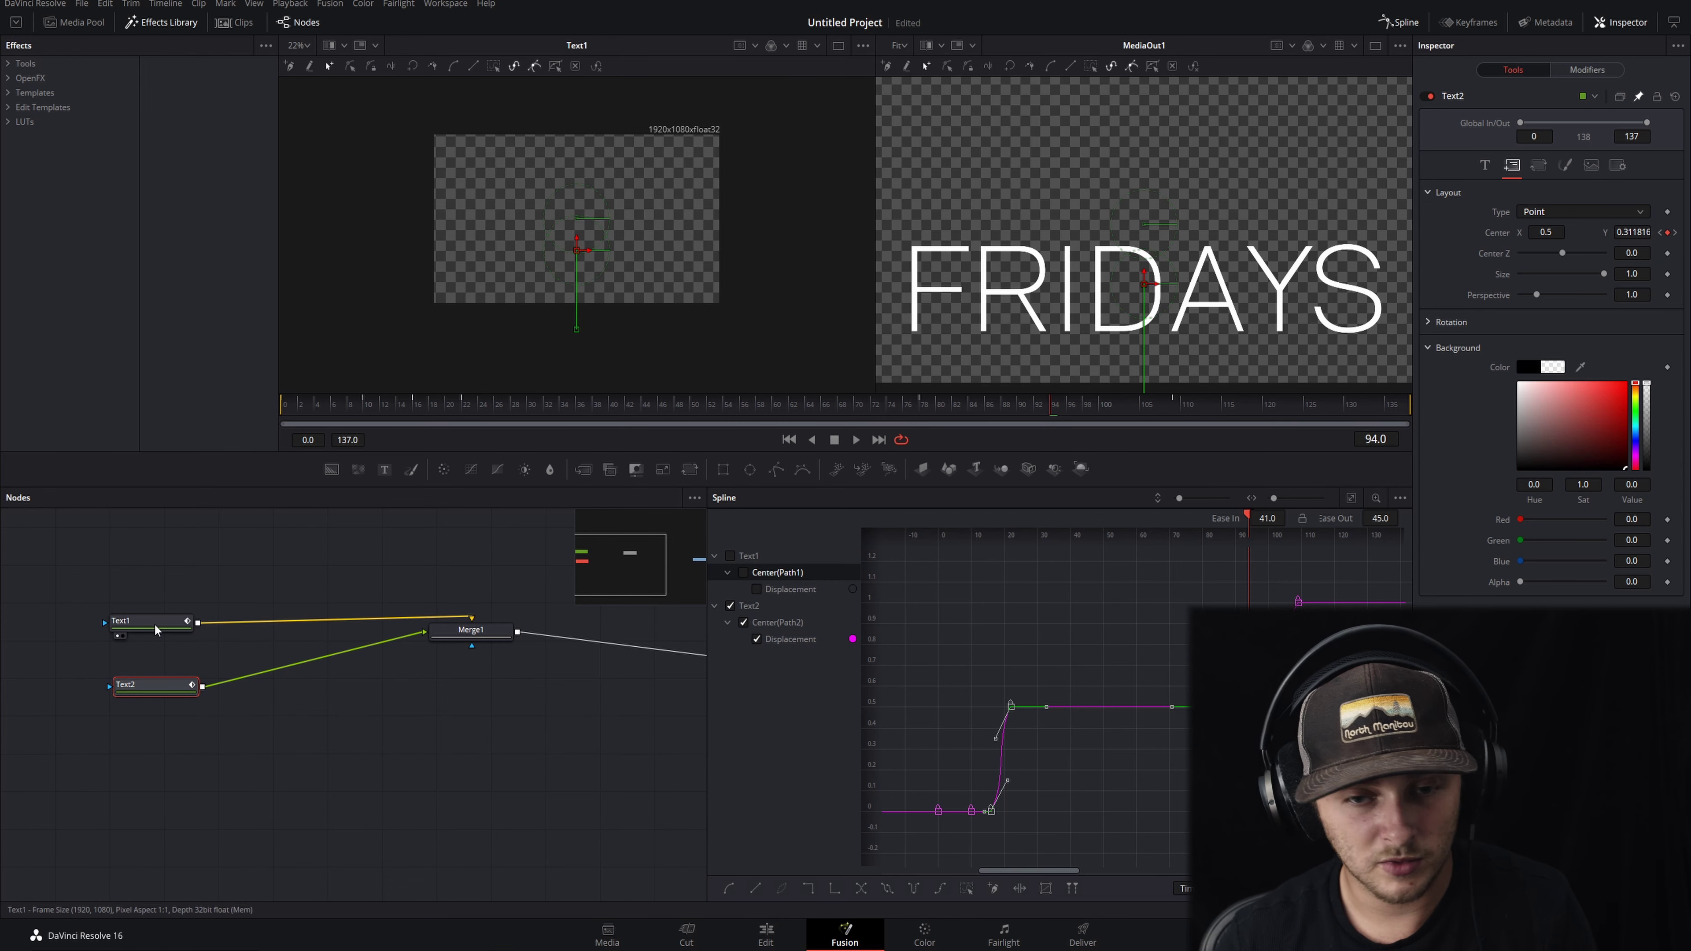
left_click(916, 408)
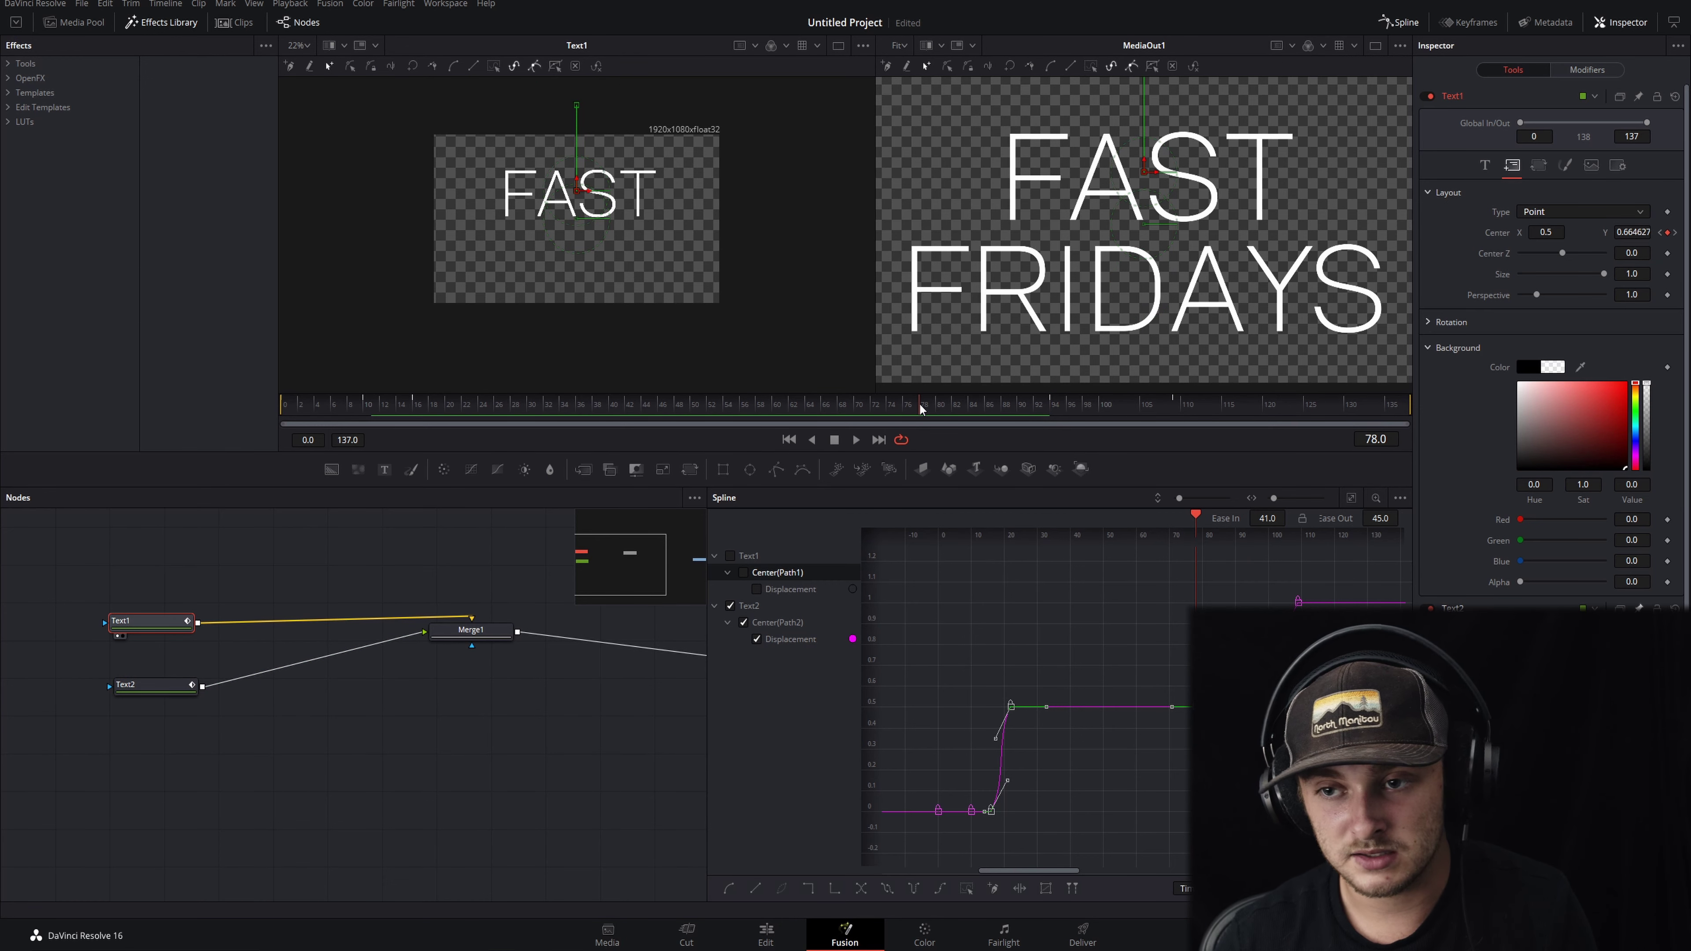
left_click(1632, 232)
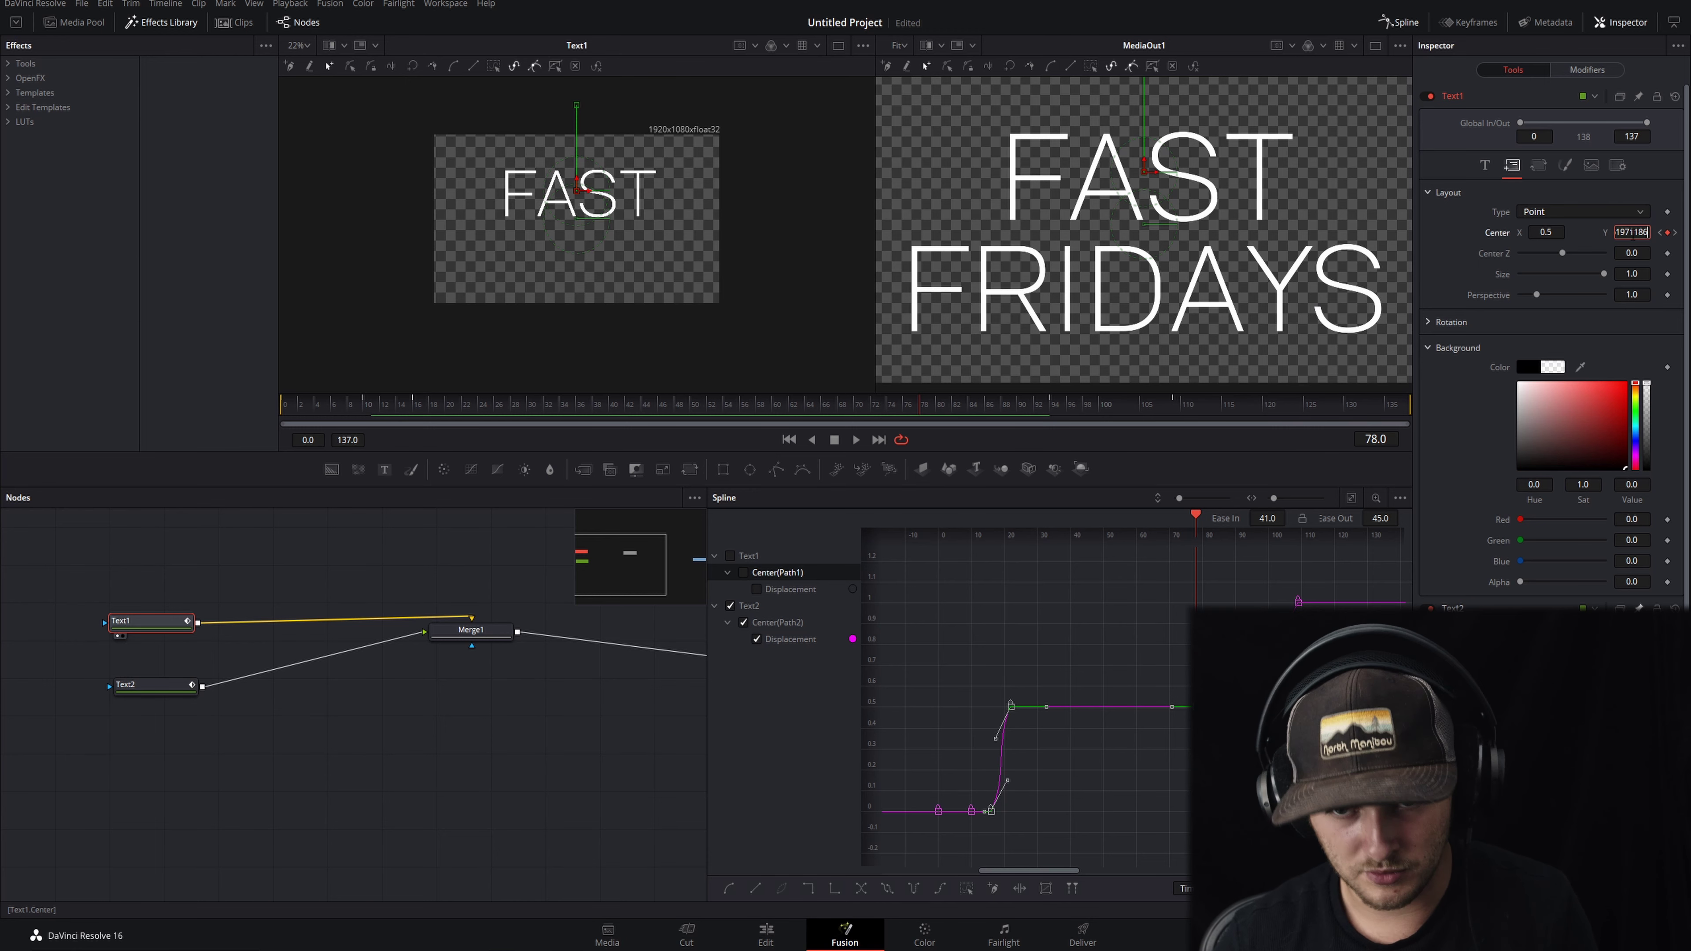
left_click(1050, 404)
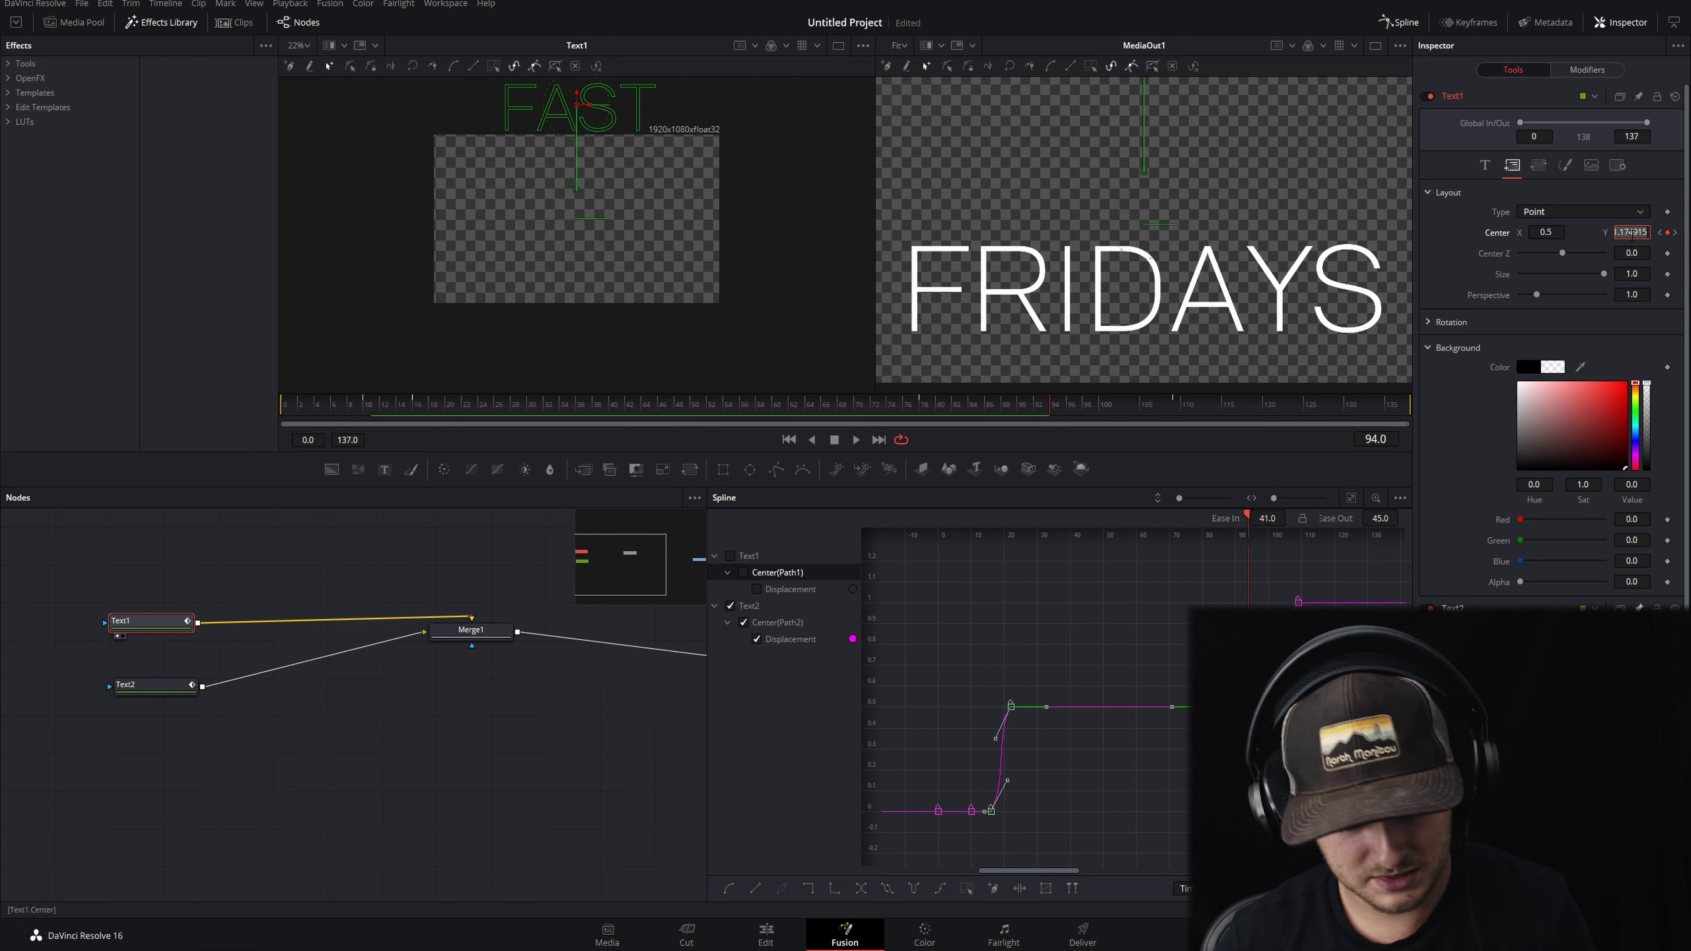
At frame 85, move FAST horizontally out past the frame's left edge to about X -0.3116, keeping its height.
left_click(935, 404)
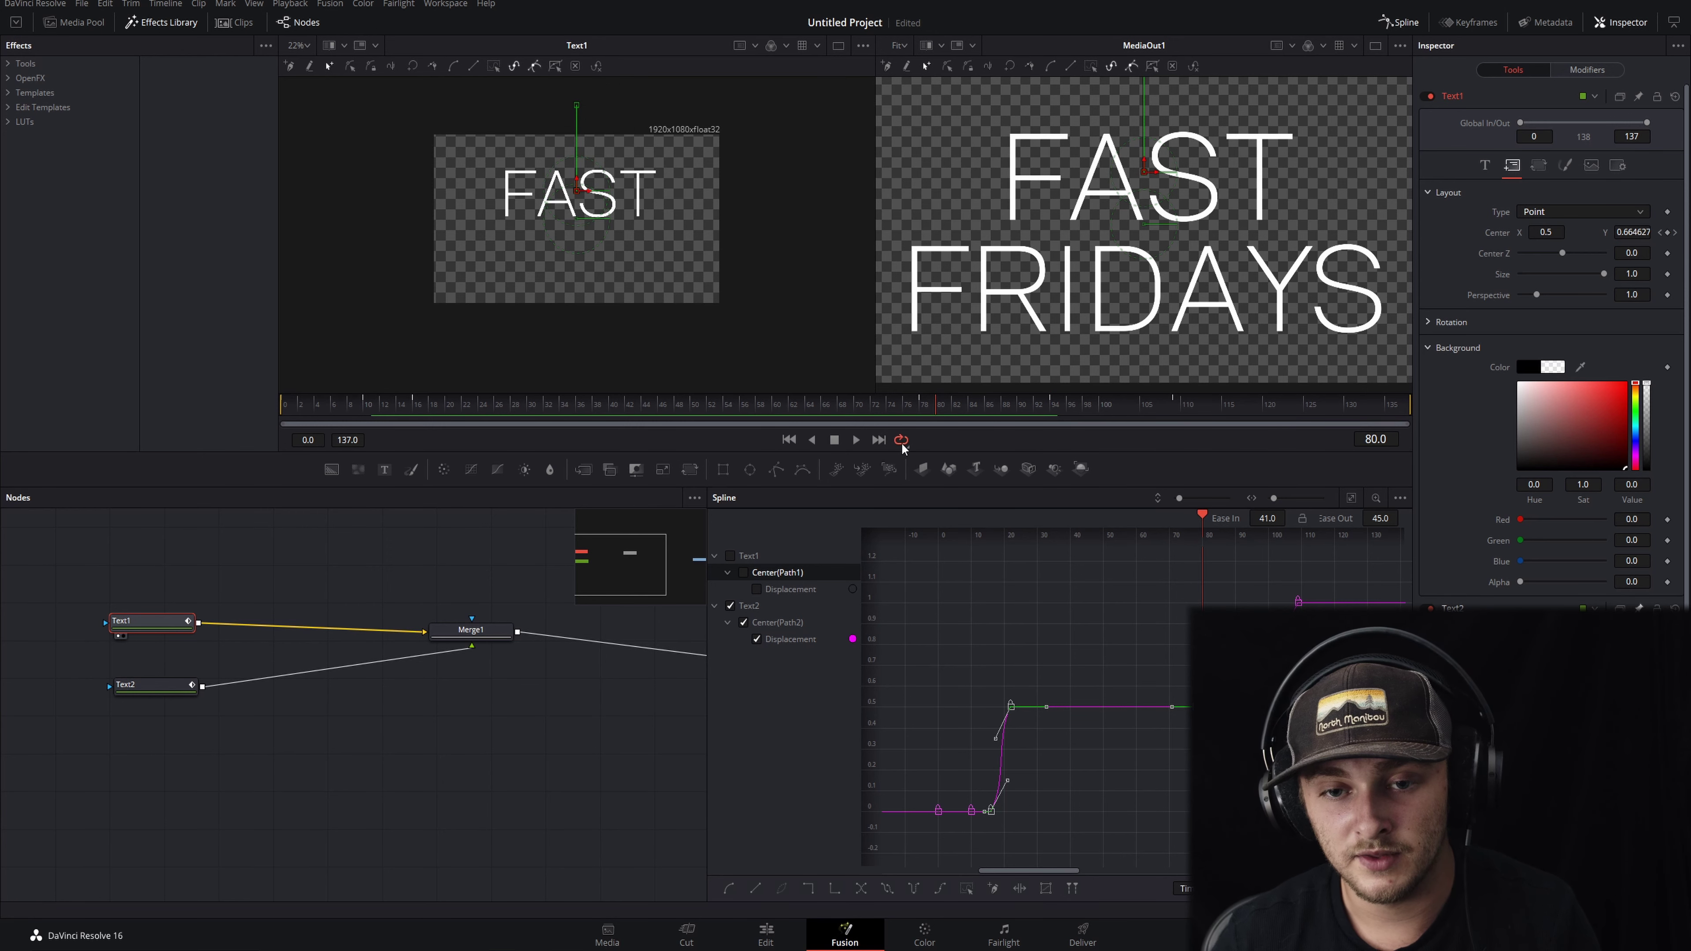
left_click(924, 407)
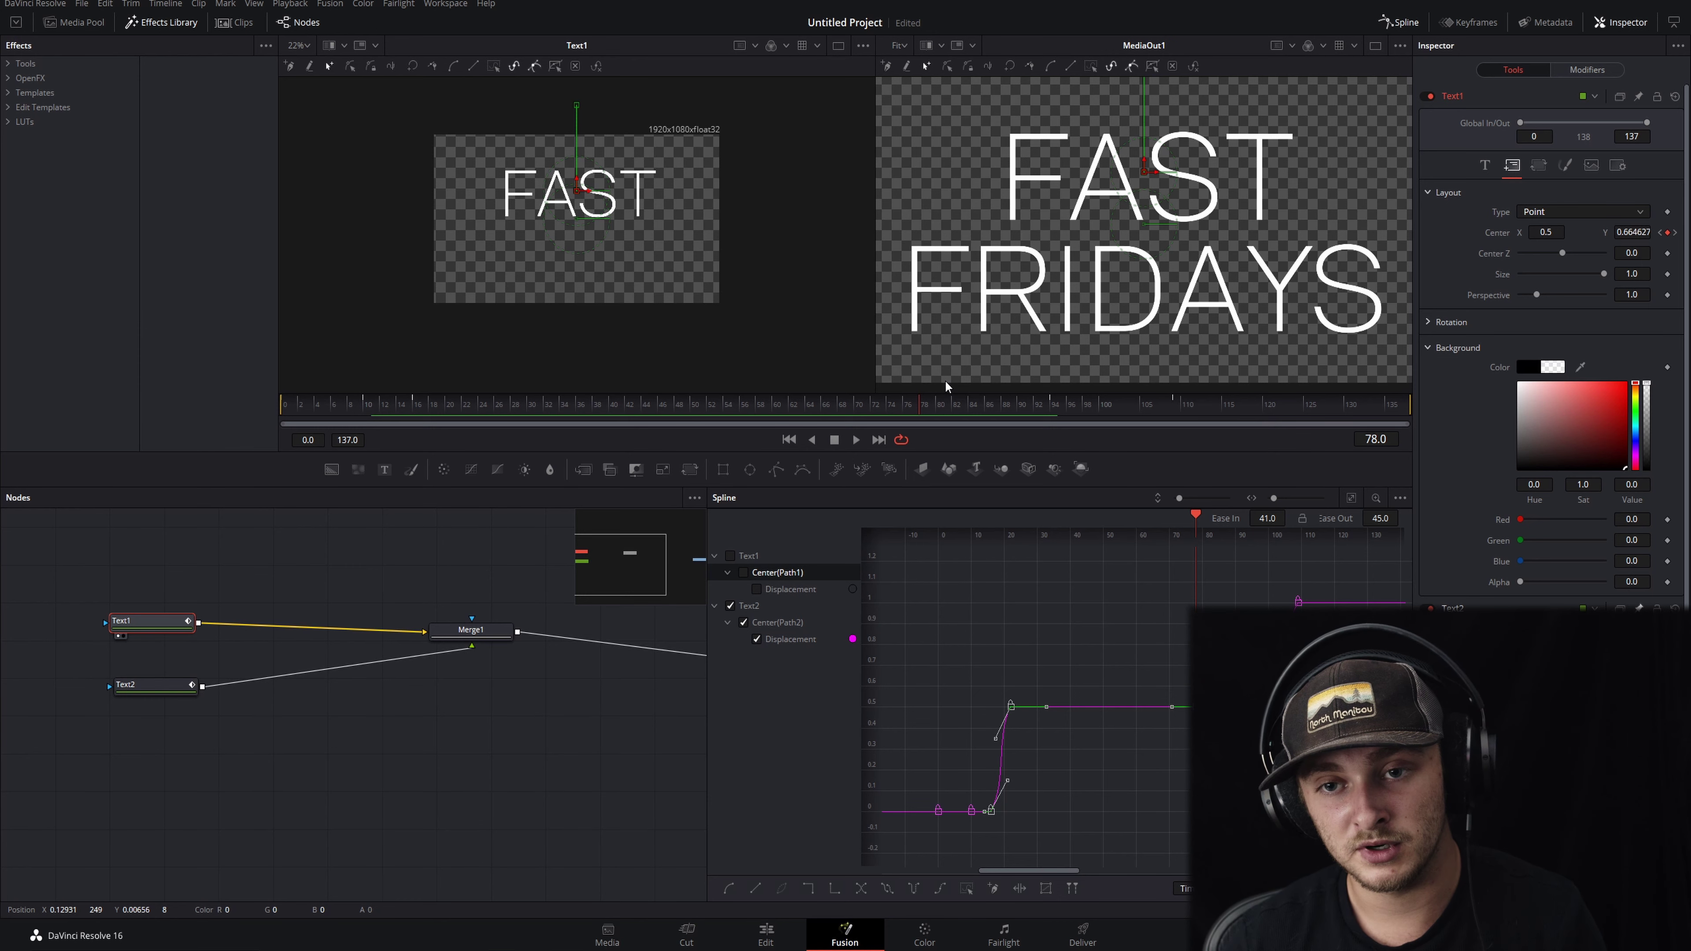
key("Right")
key("Right")
key("Right")
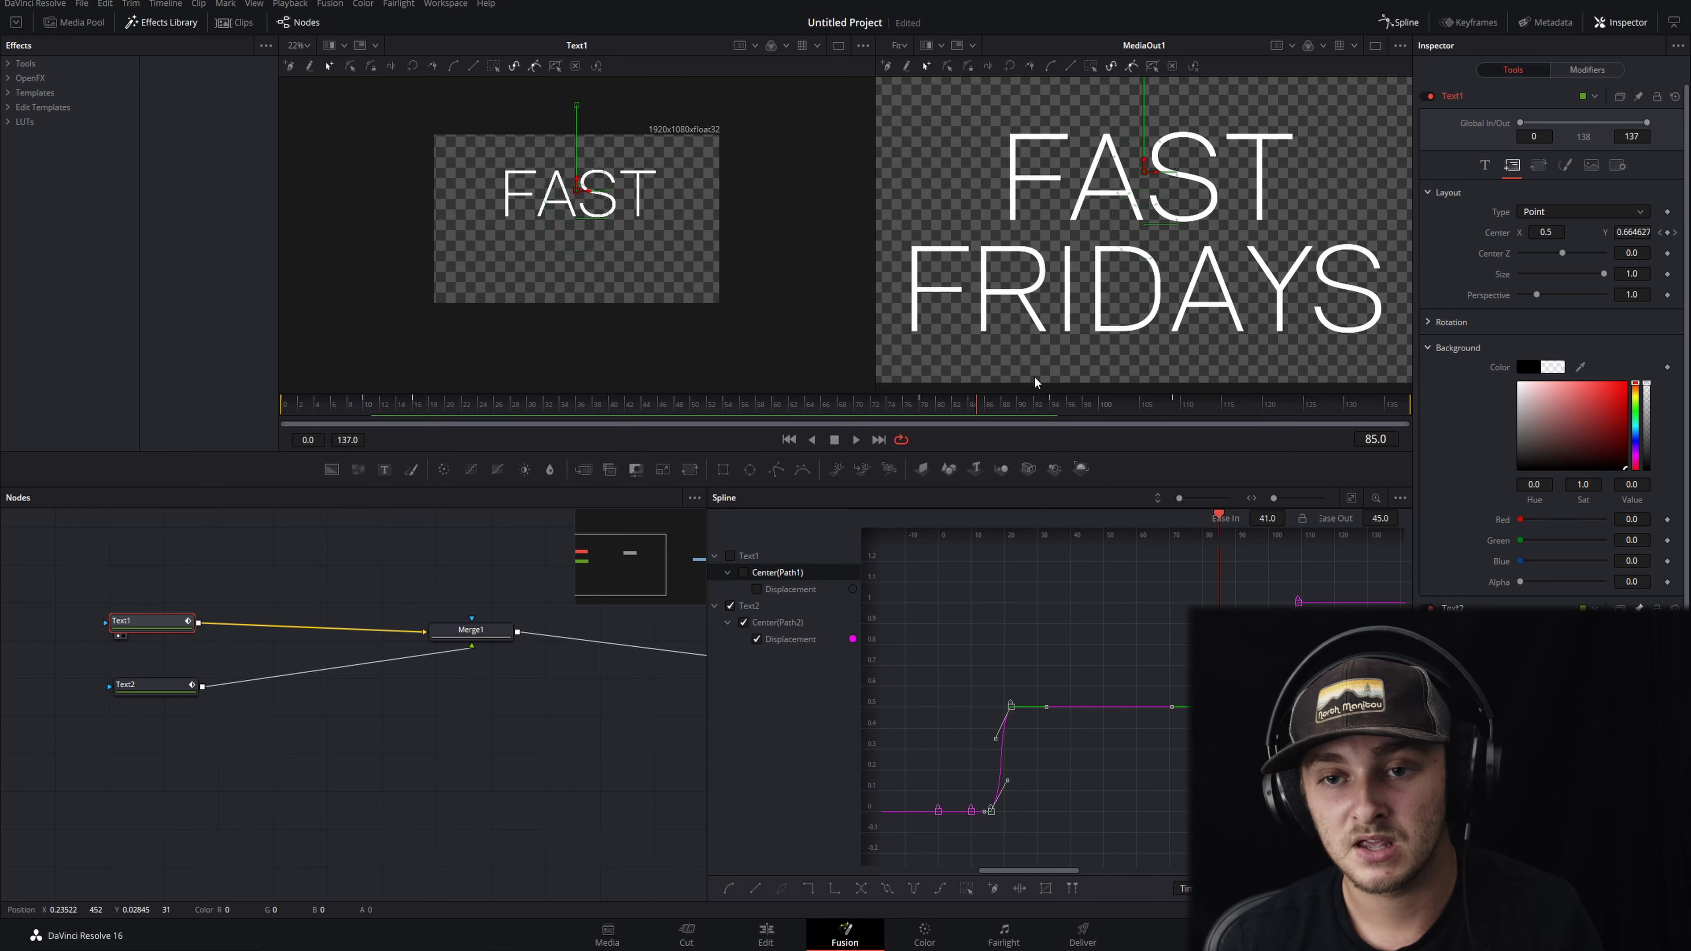
left_click_drag(1154, 172, 717, 148)
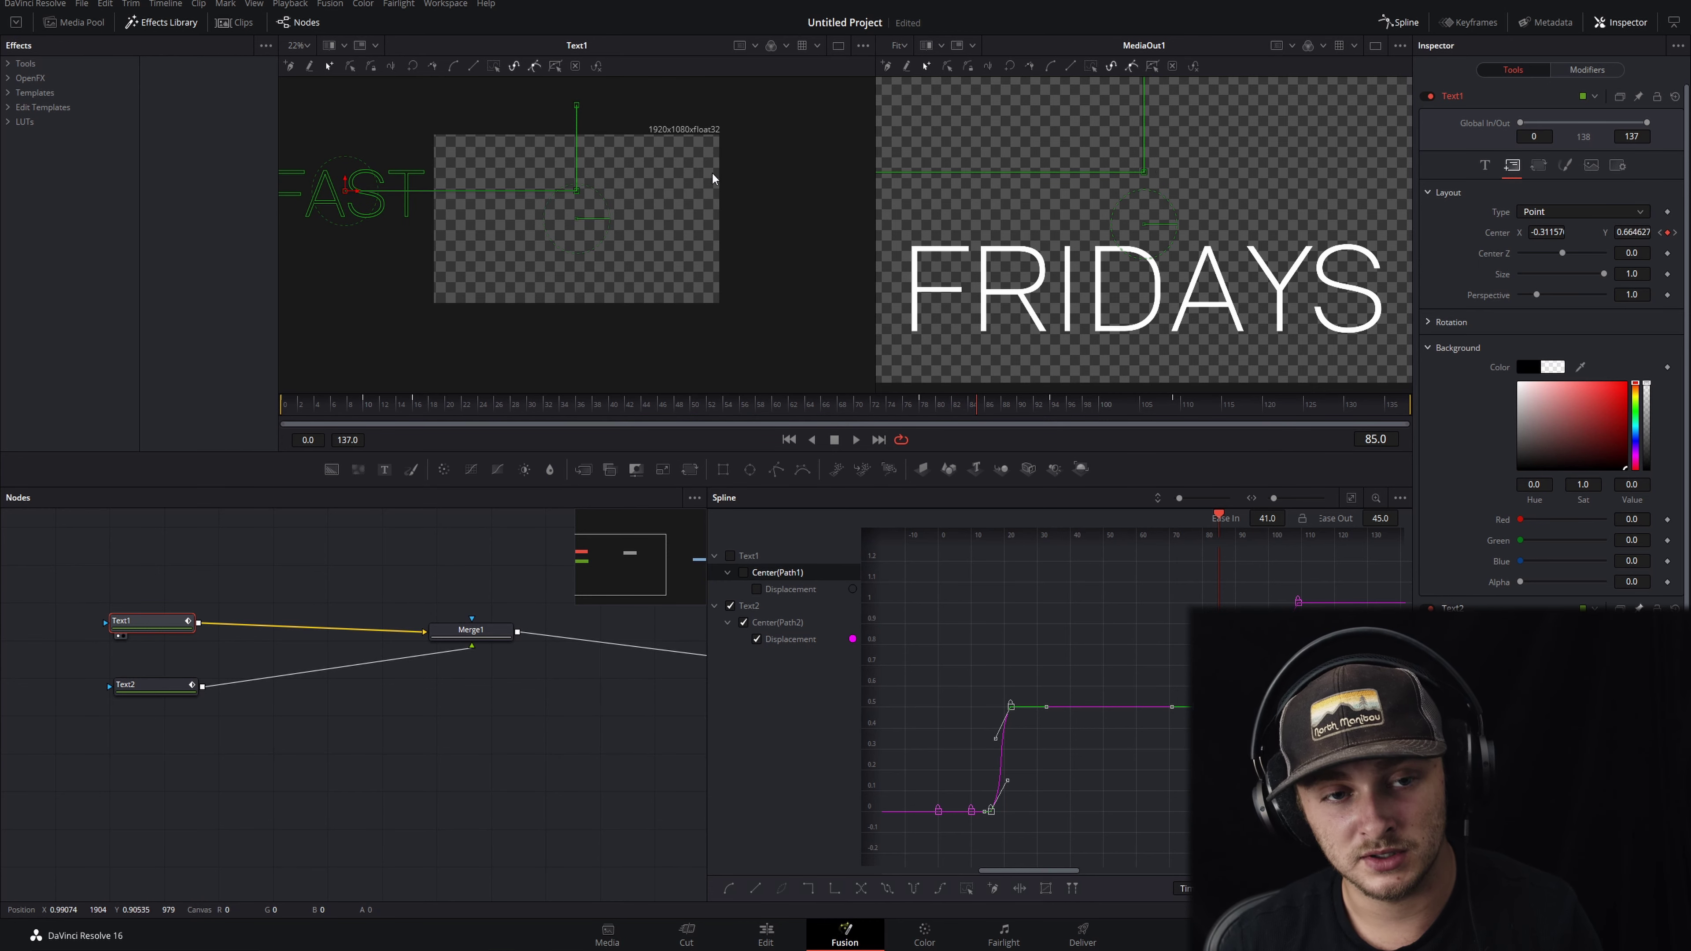
Step through the frames around 83 and 84 to check FAST's slide out, and deselect the spline points.
key("Left")
key("Left")
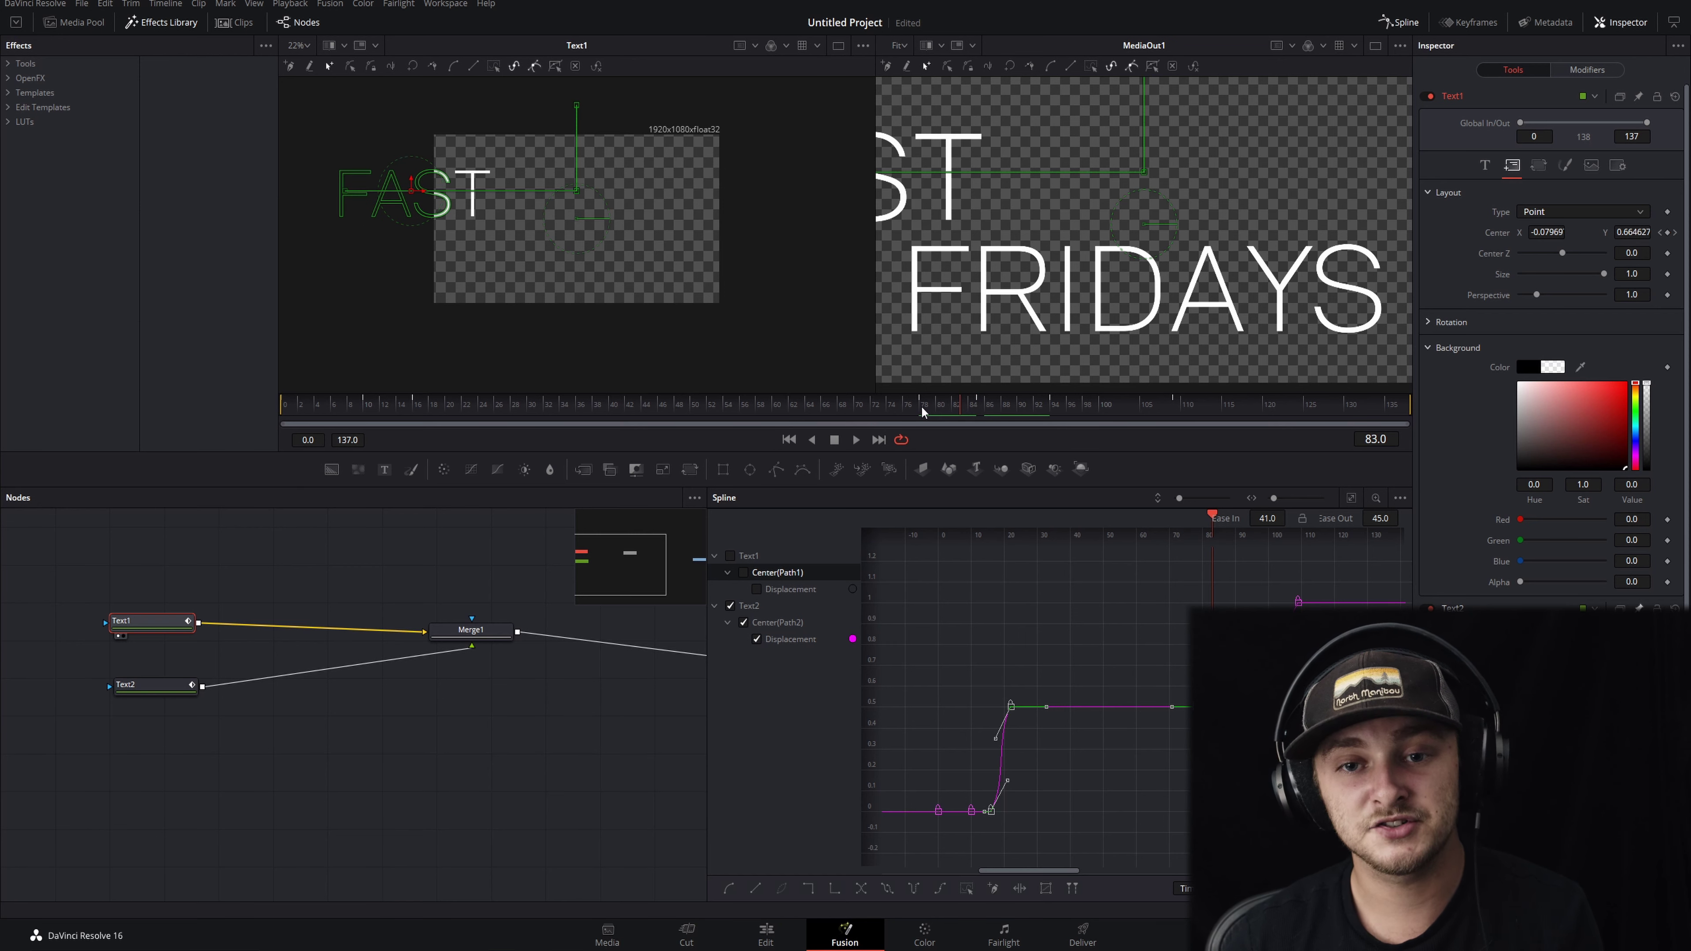
key("Right")
key("Left")
key("Right")
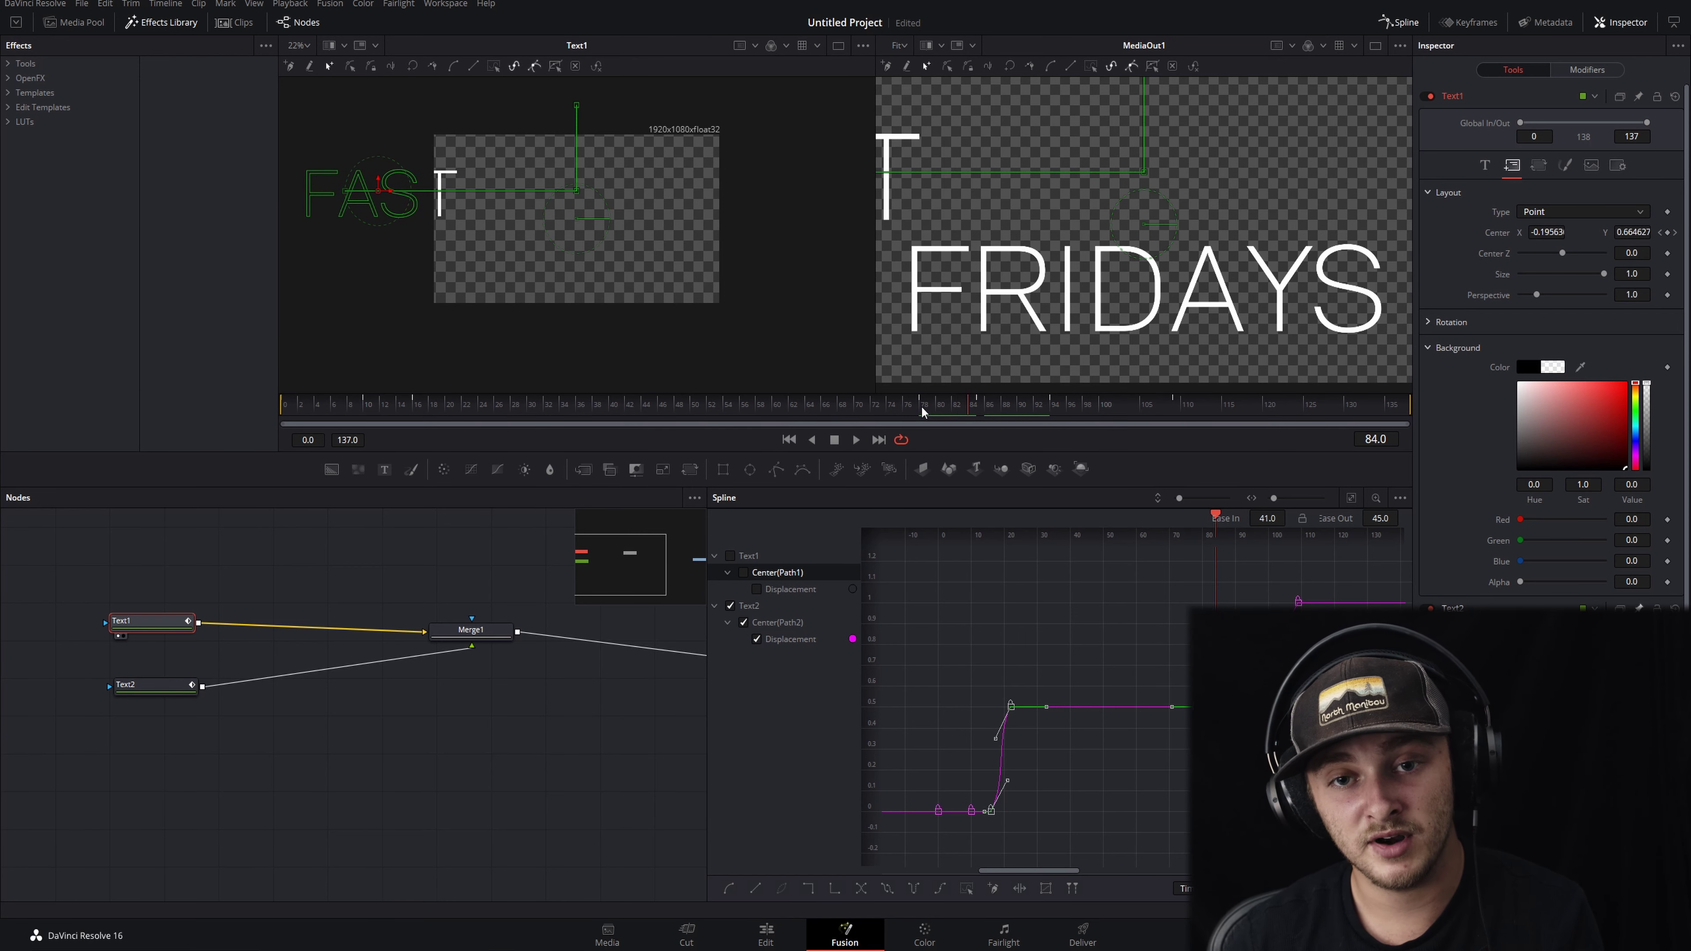
left_click(1145, 498)
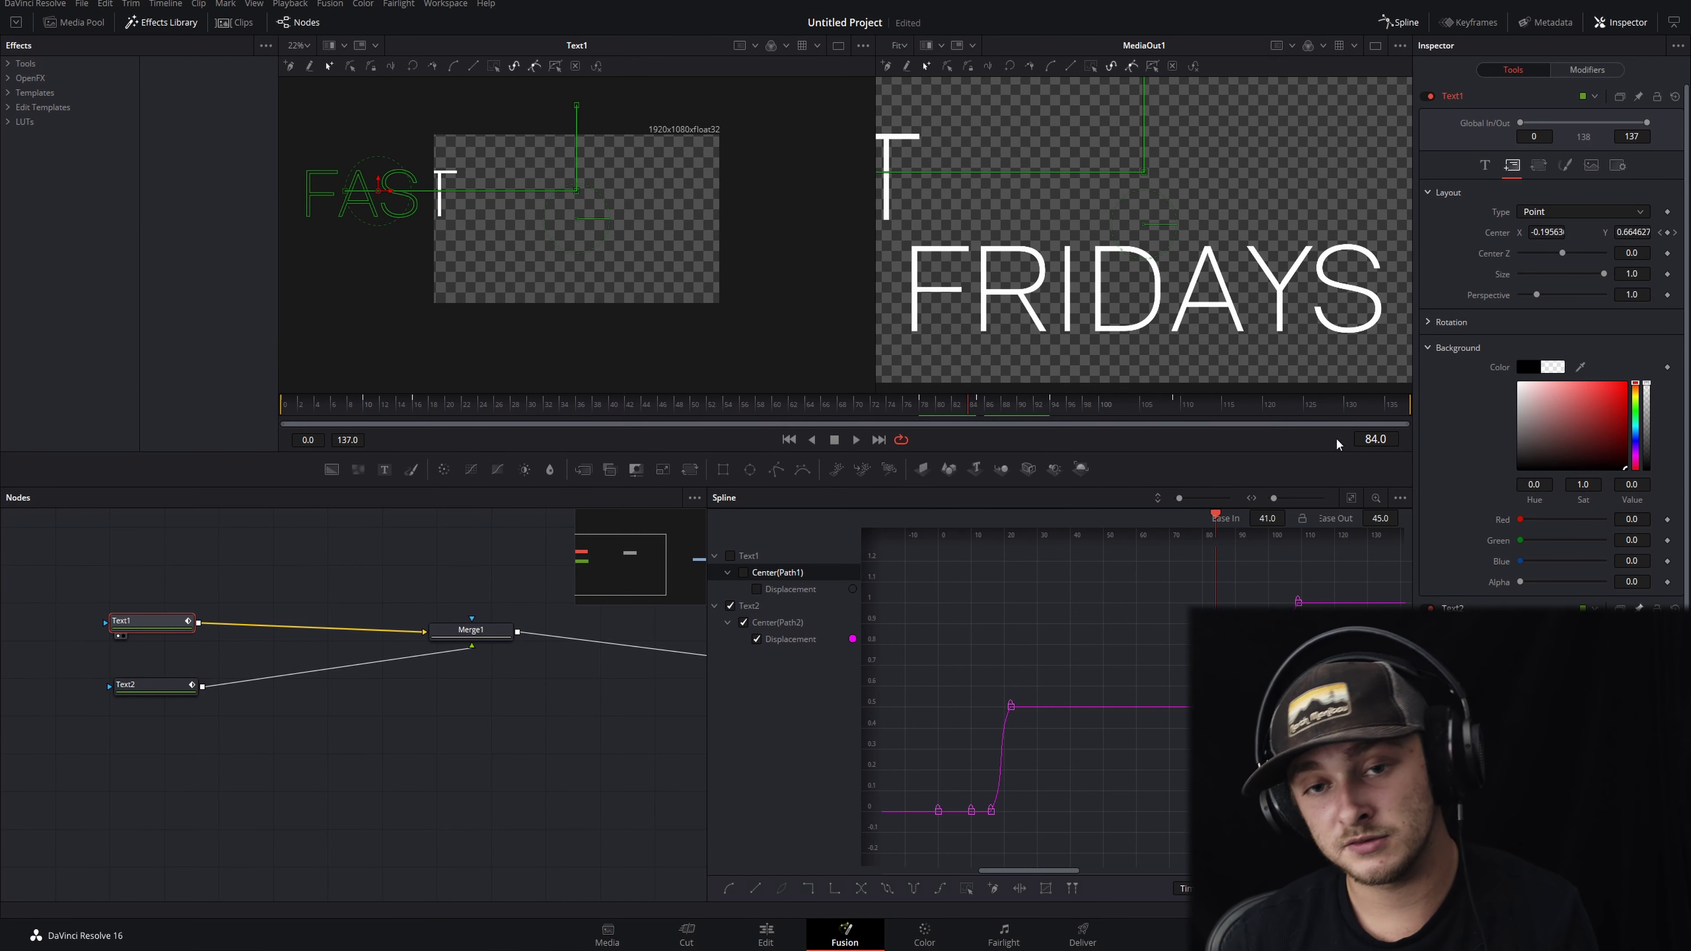
At frame 92, move FRIDAYS horizontally out past the frame's left edge to about X -0.458.
left_click(977, 407)
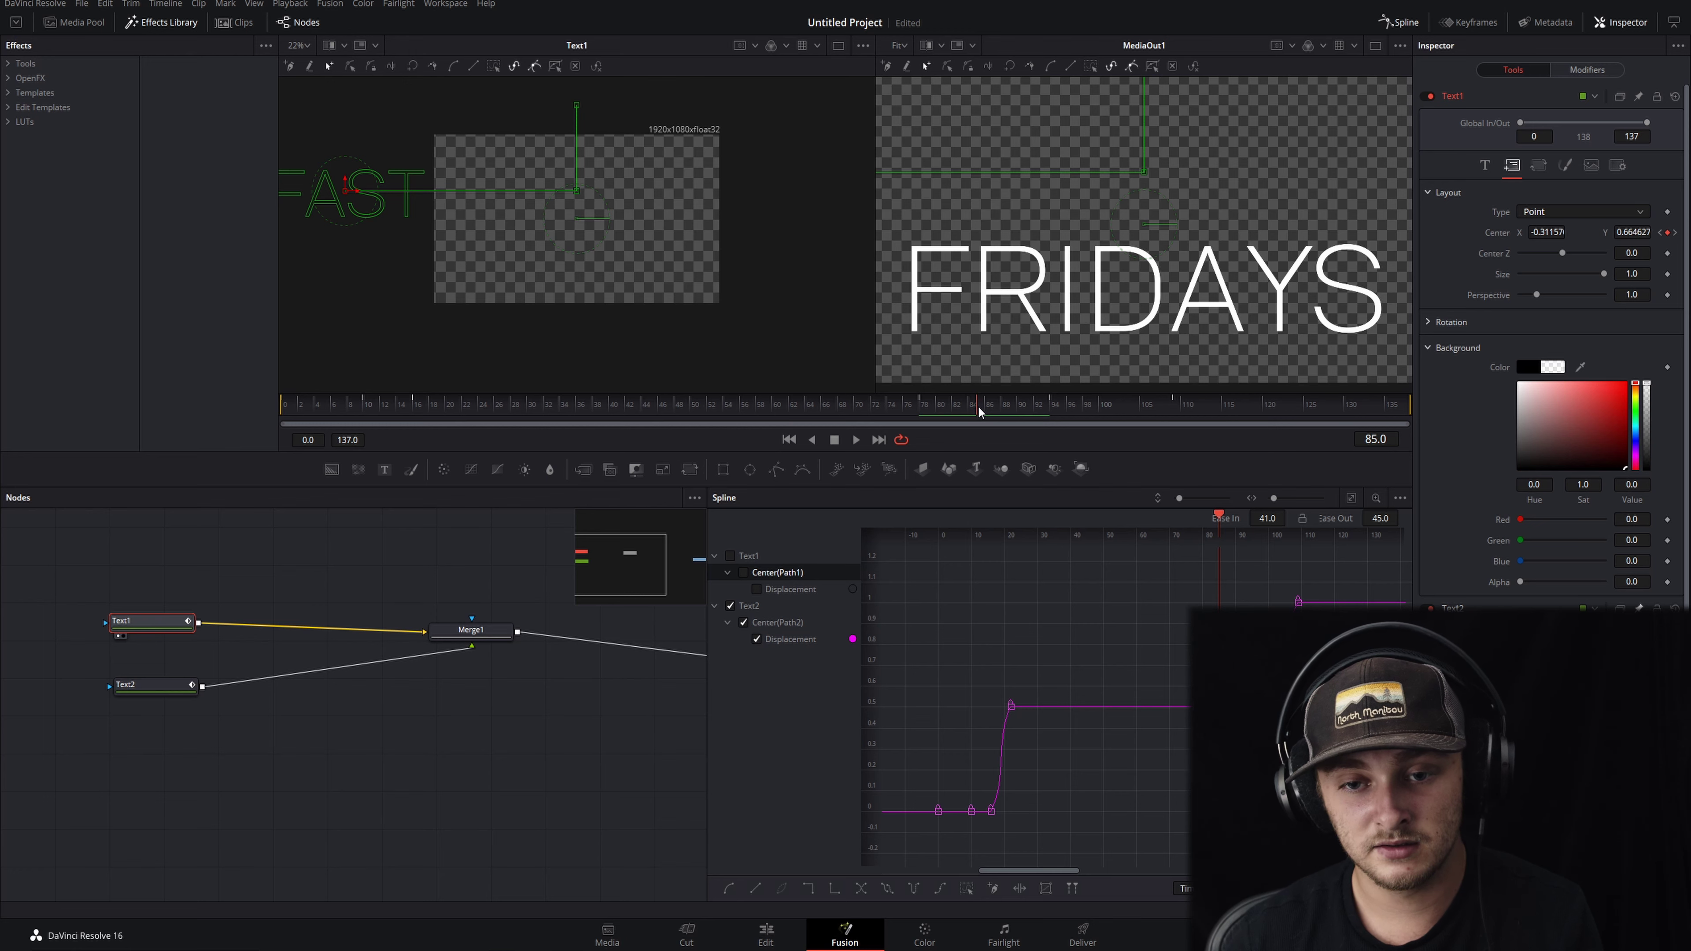
key("space")
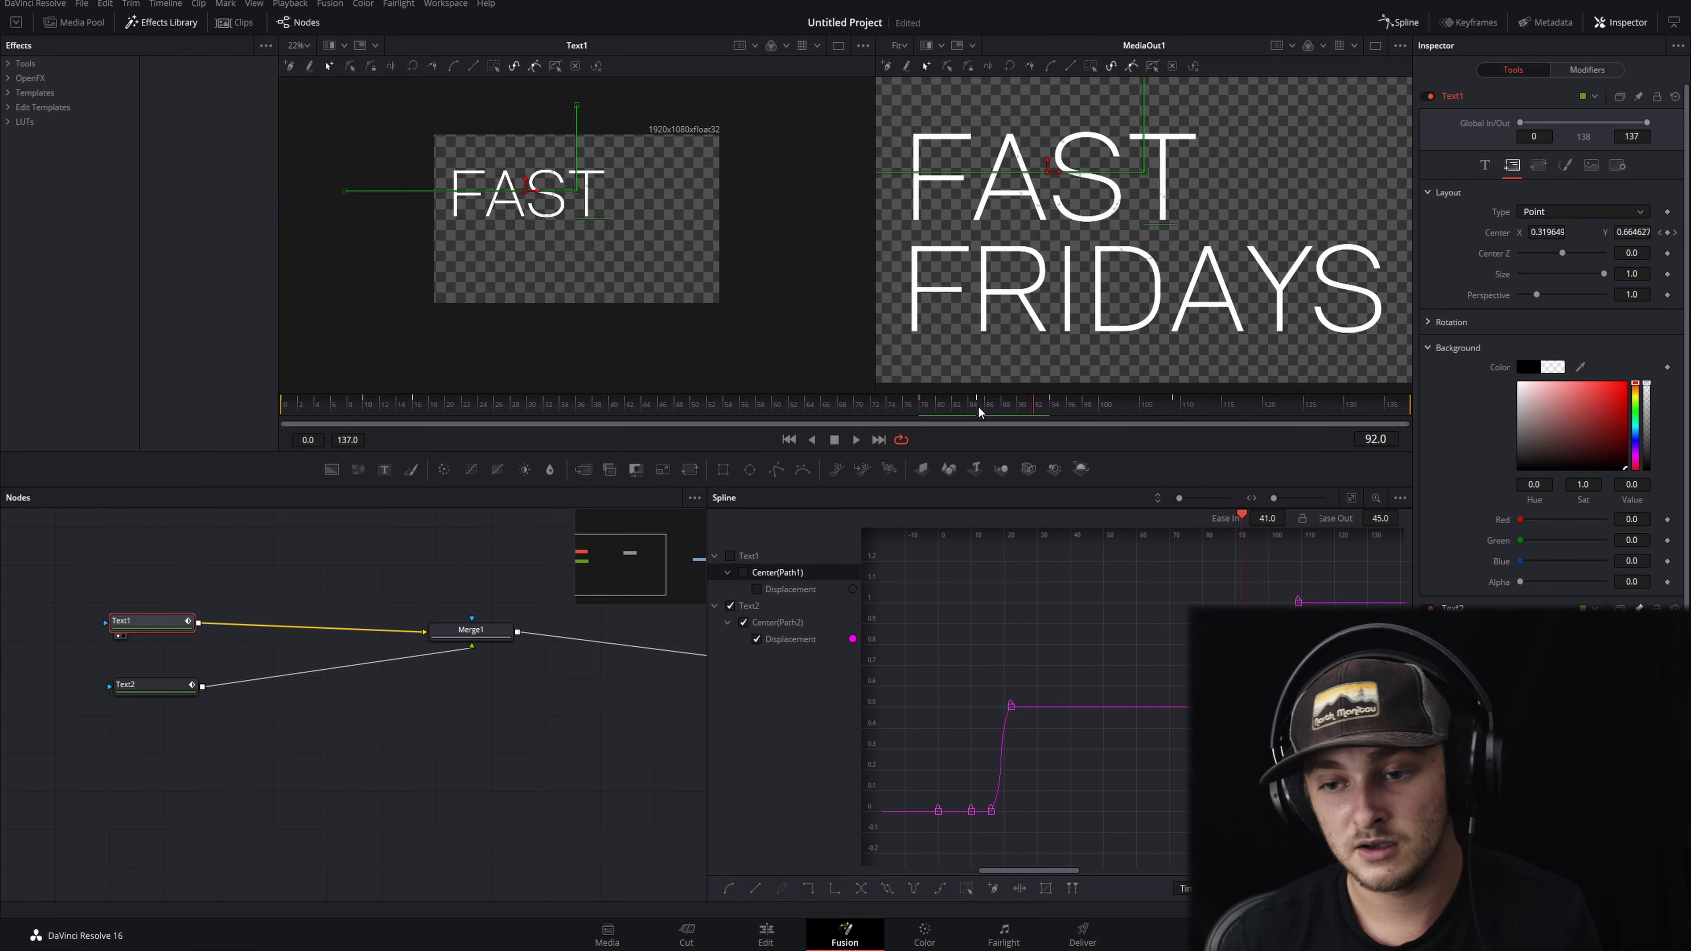
left_click_drag(1010, 704, 1010, 776)
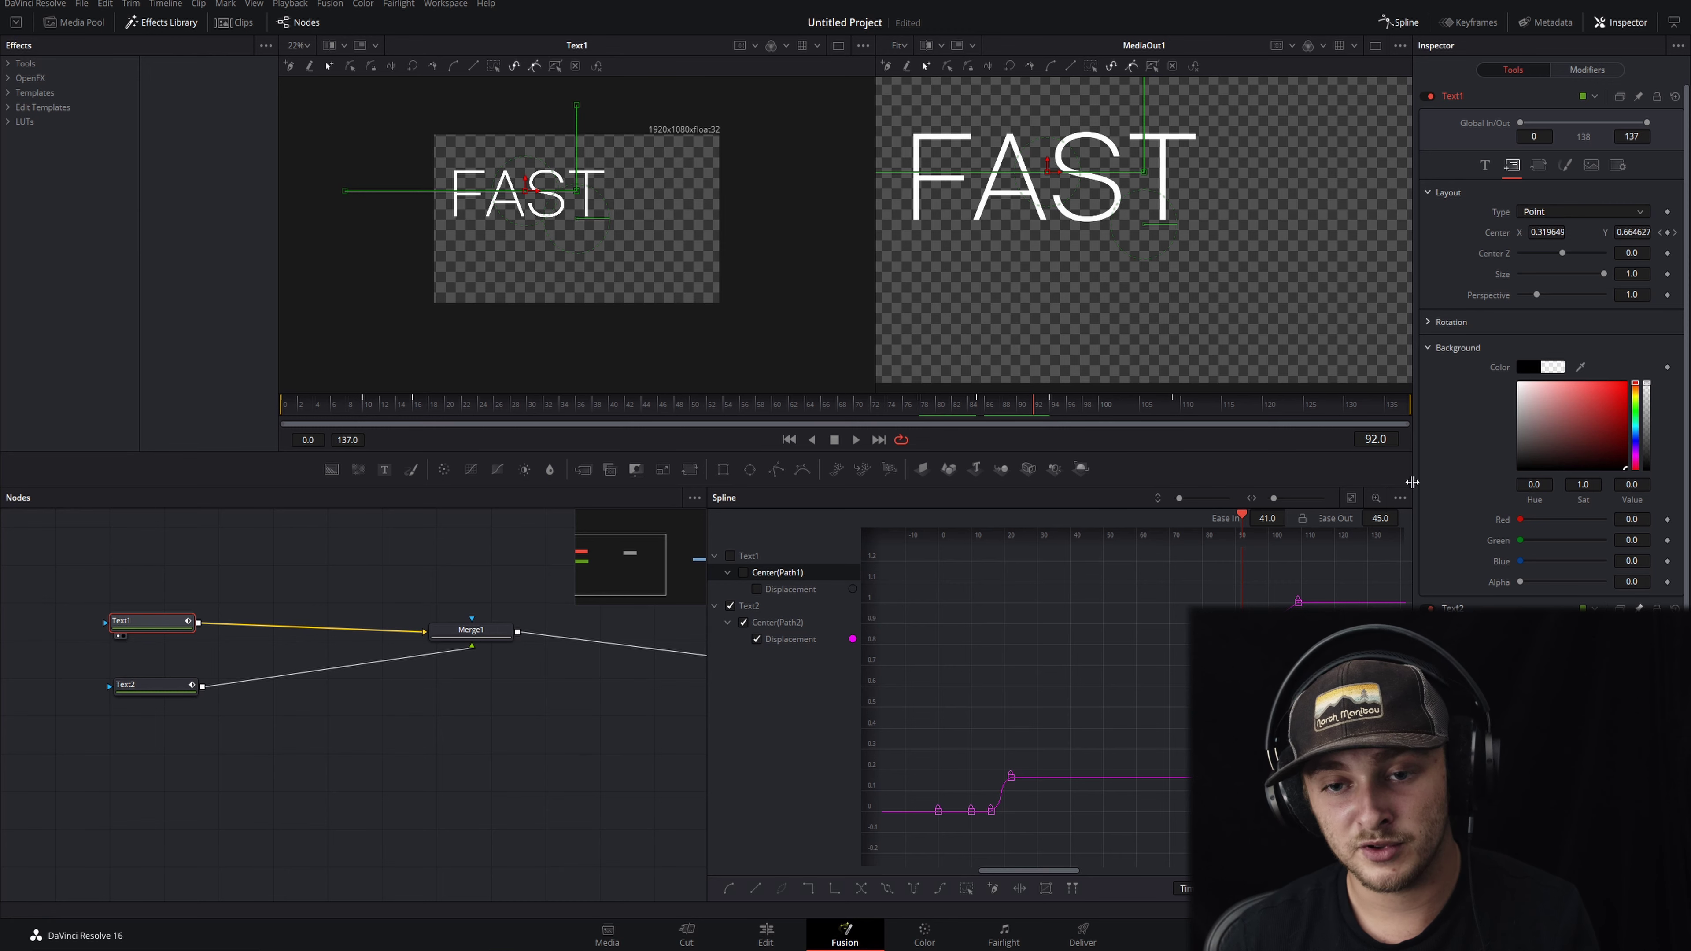
Delete the Center keyframes of Text1 and Text2 at frames 94 and 109 so both words stay off-frame.
left_click(1050, 404)
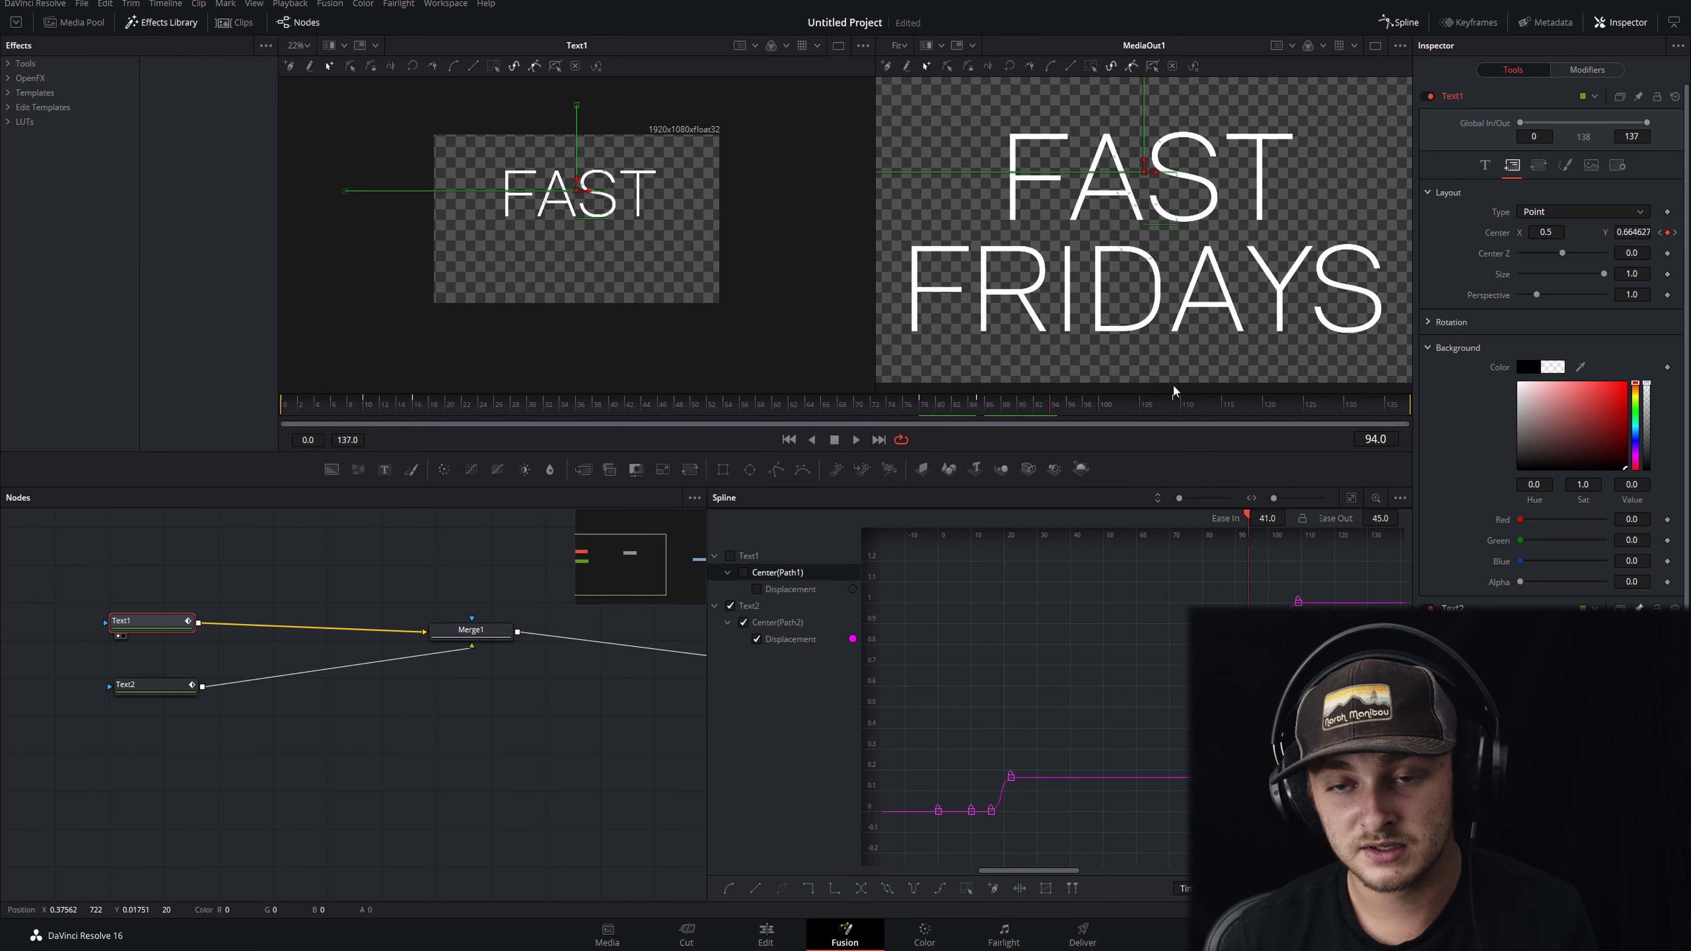
left_click(1668, 232)
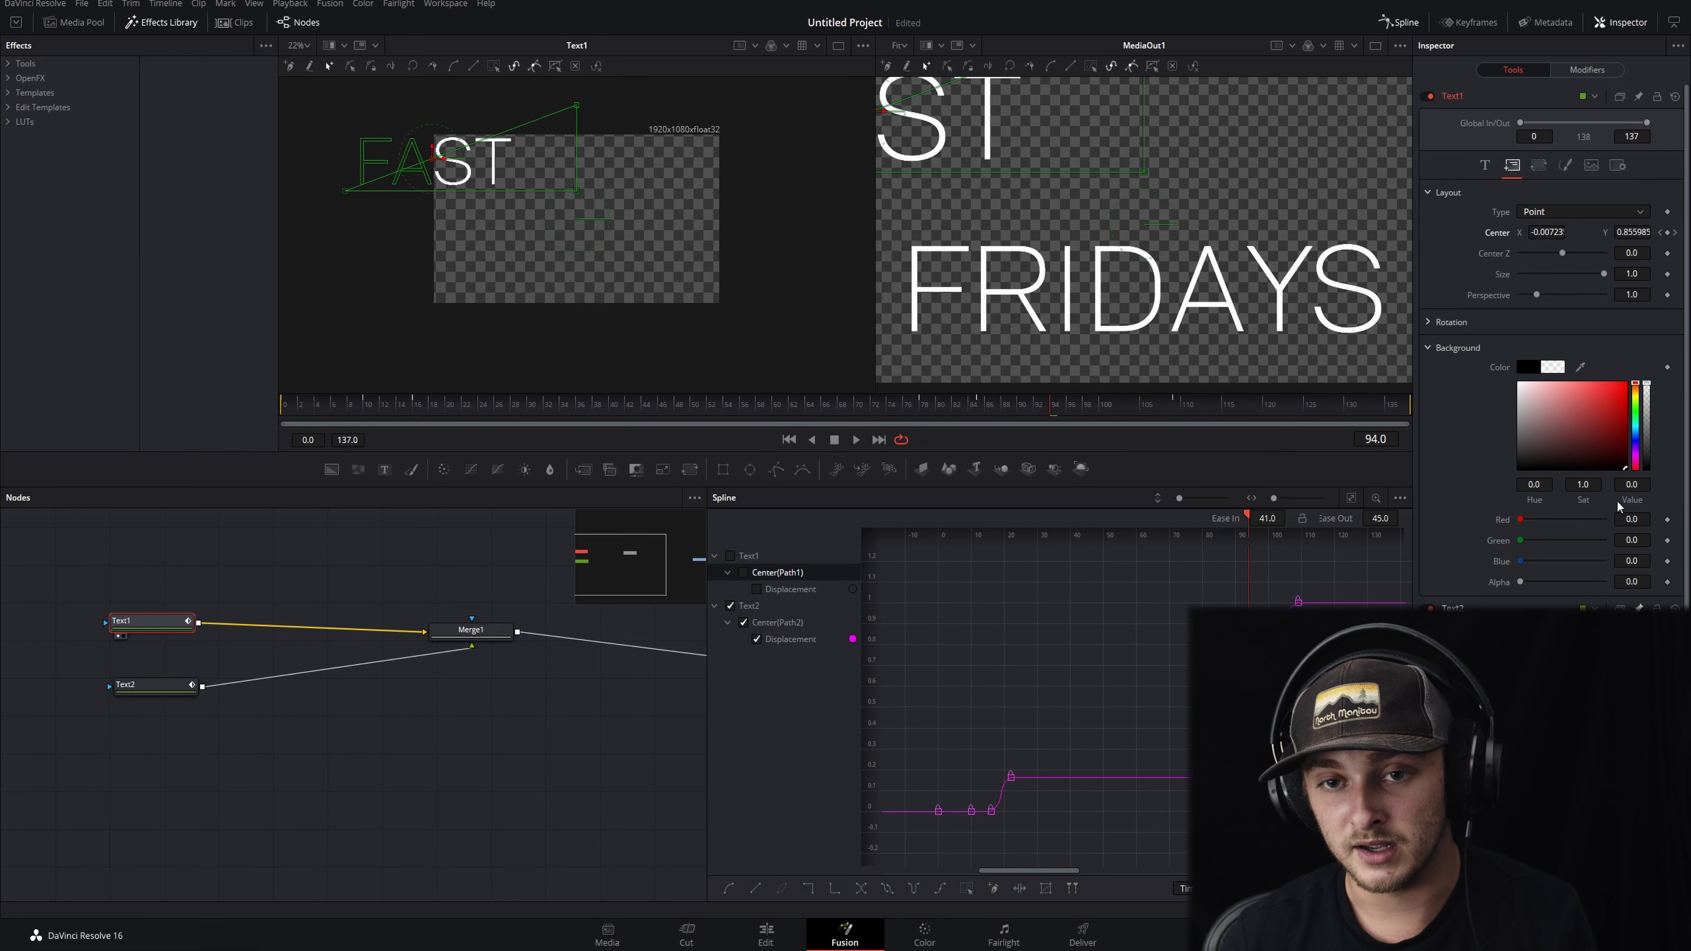
left_click(1667, 745)
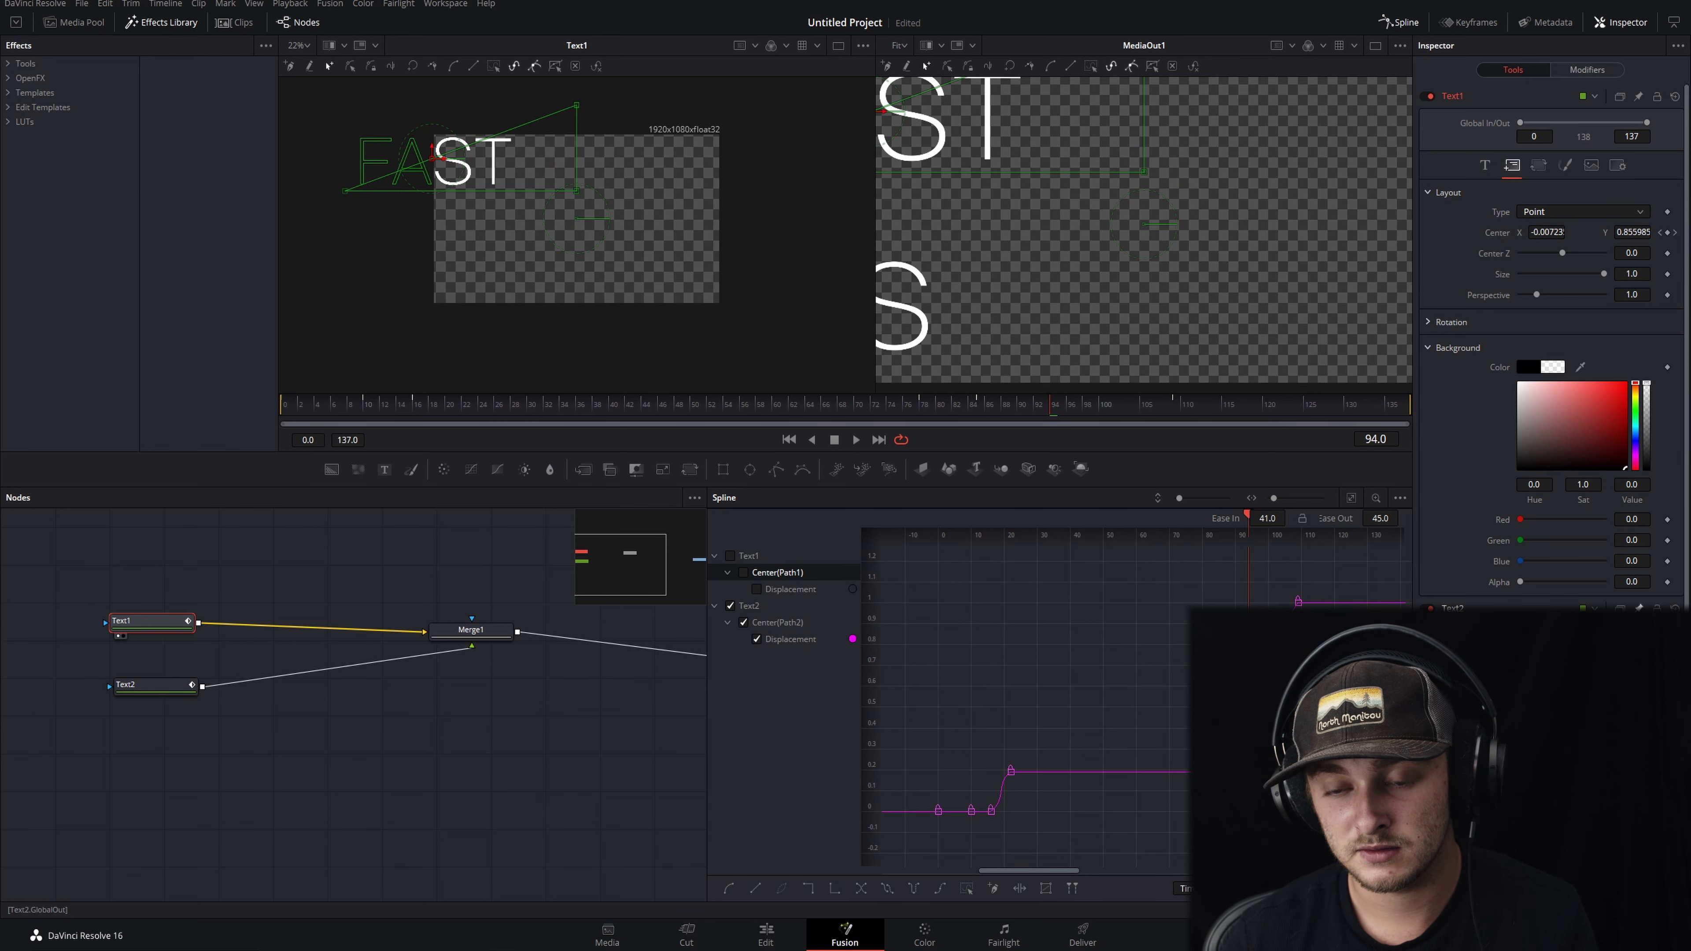
left_click(1173, 403)
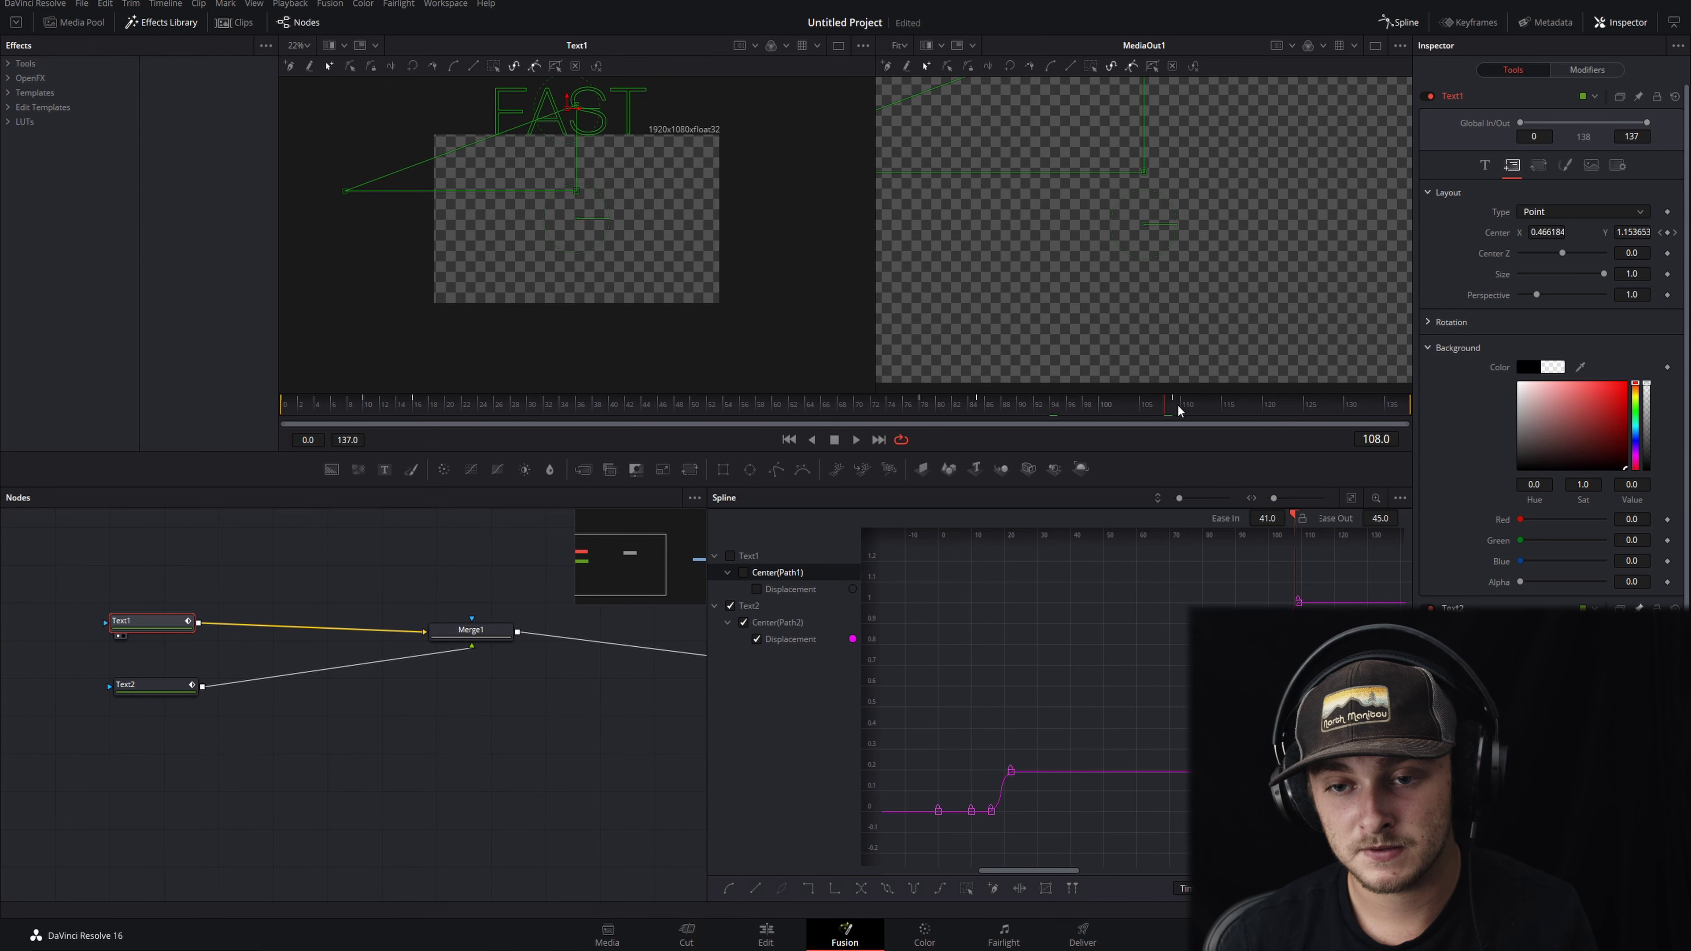
left_click(1176, 404)
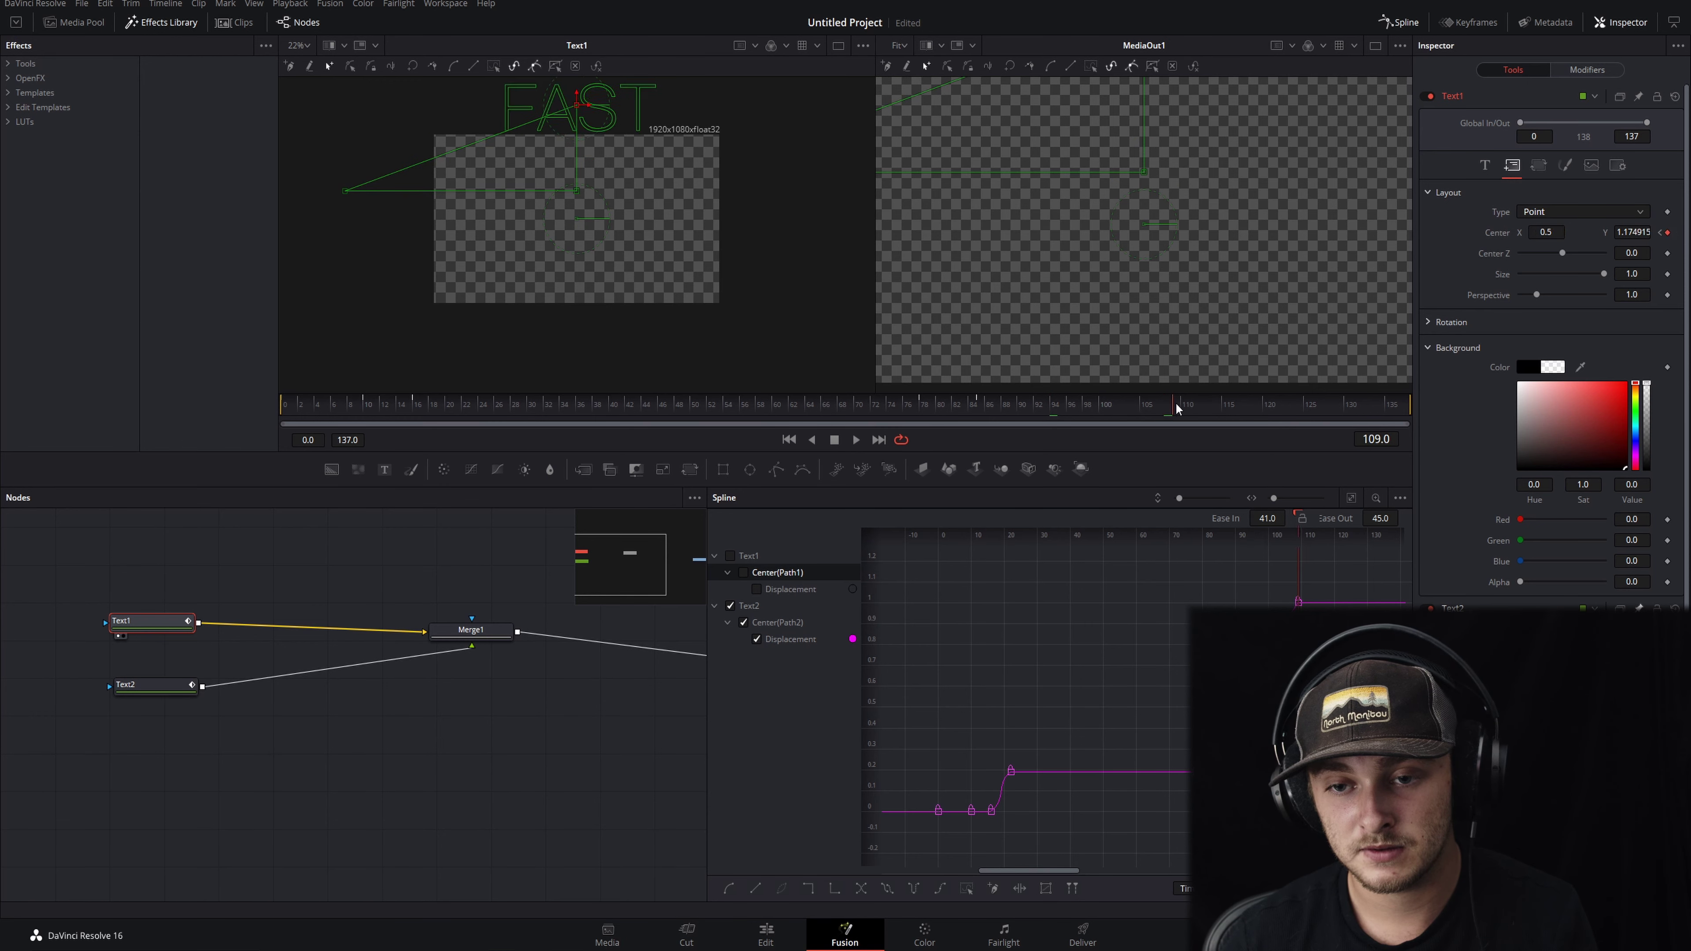
left_click(1668, 234)
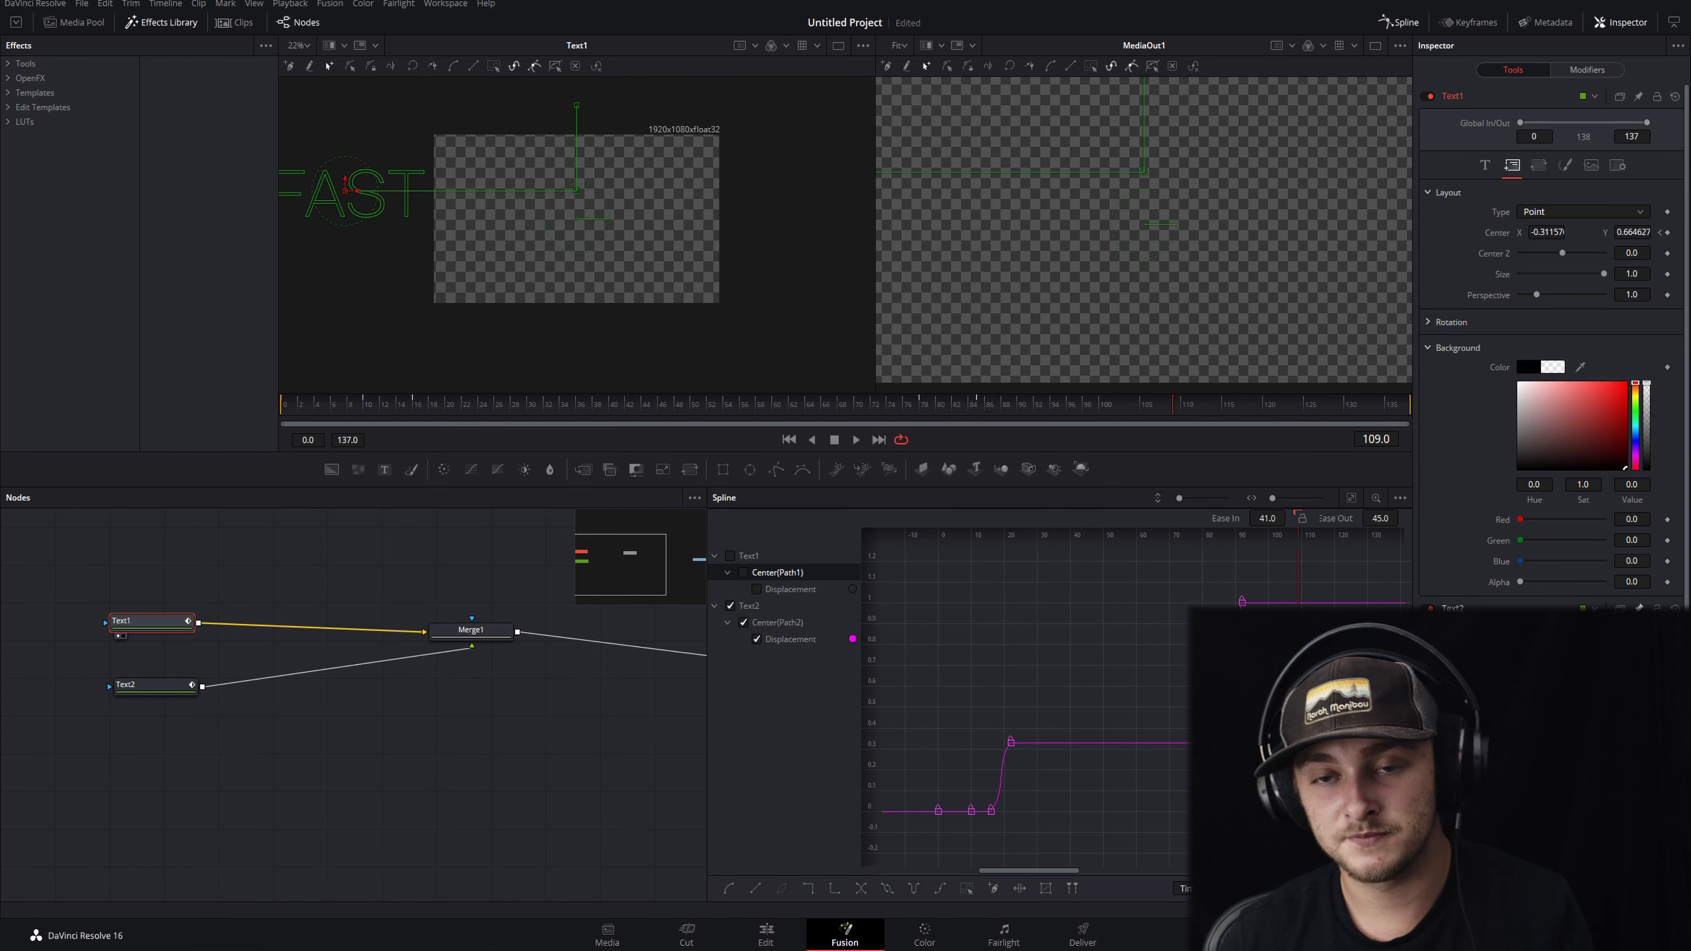
Play back the full title animation from the start and save the project.
left_click_drag(929, 408, 1140, 409)
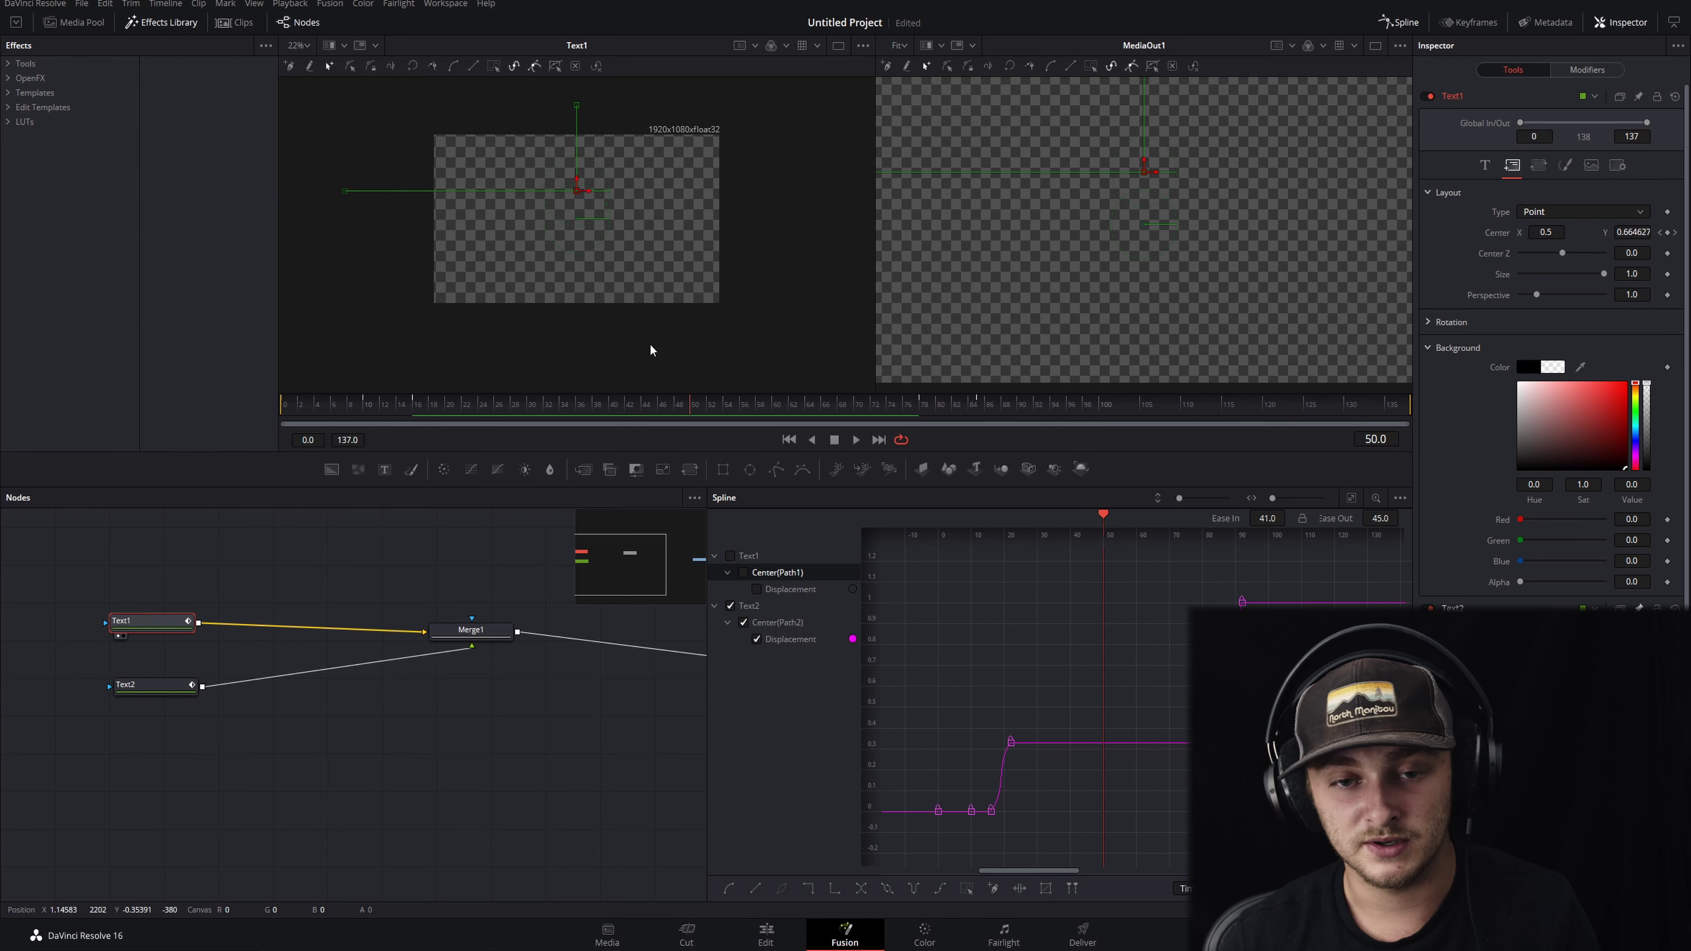
key("Home")
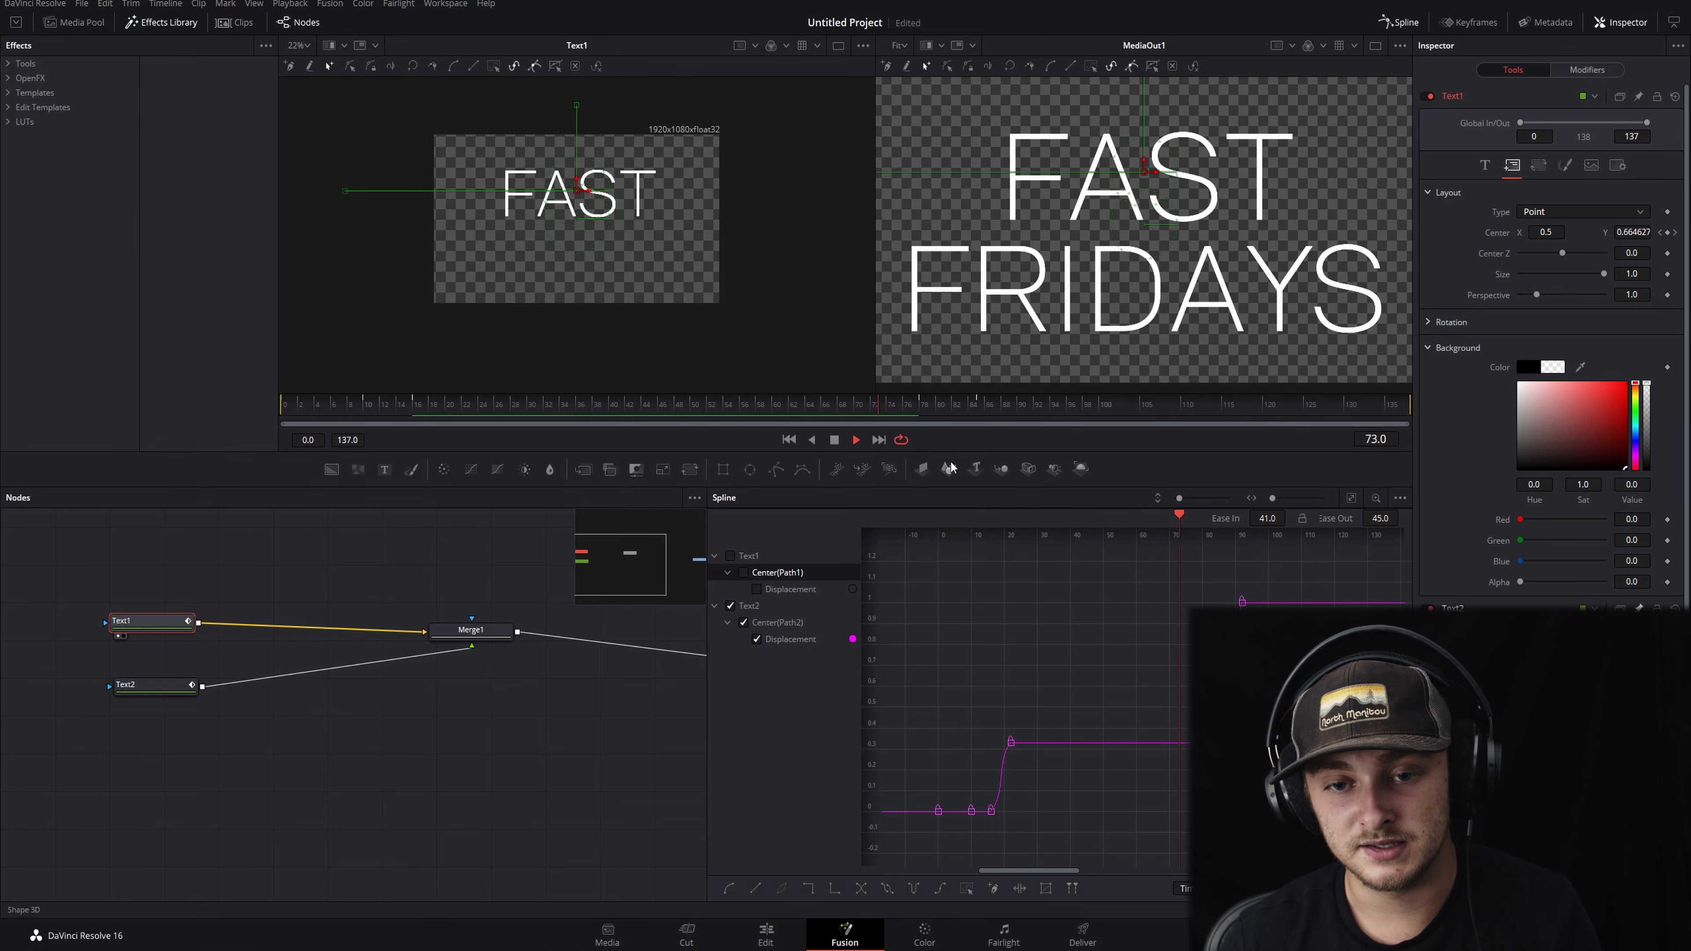
key("space")
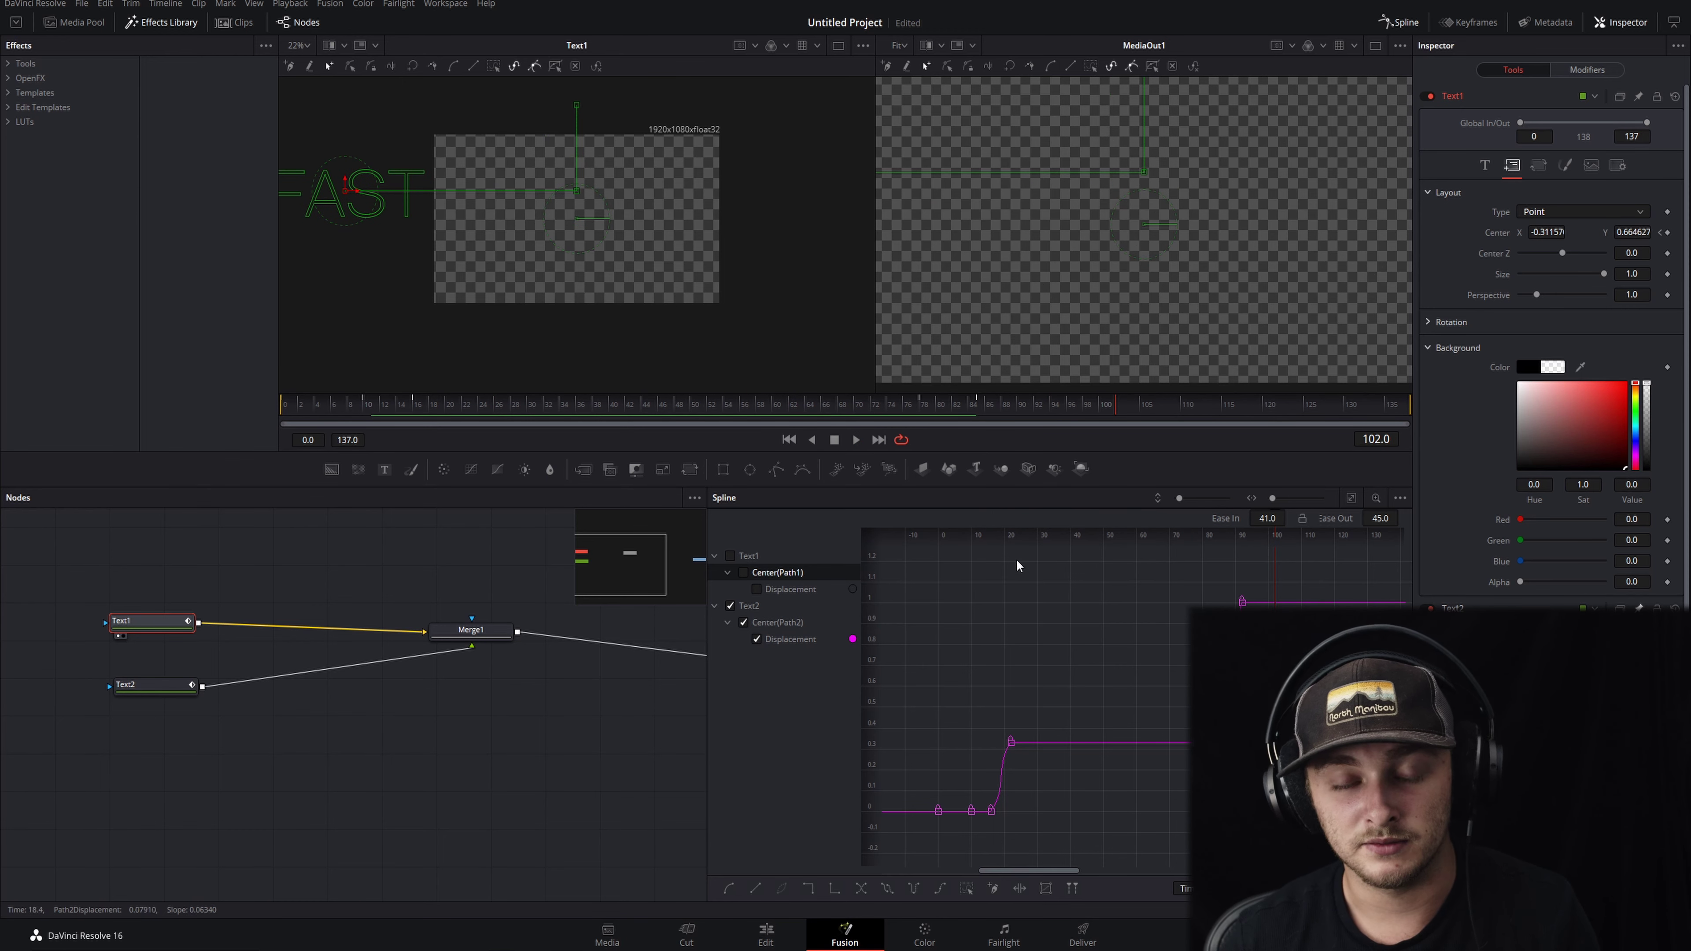
key("ctrl+s")
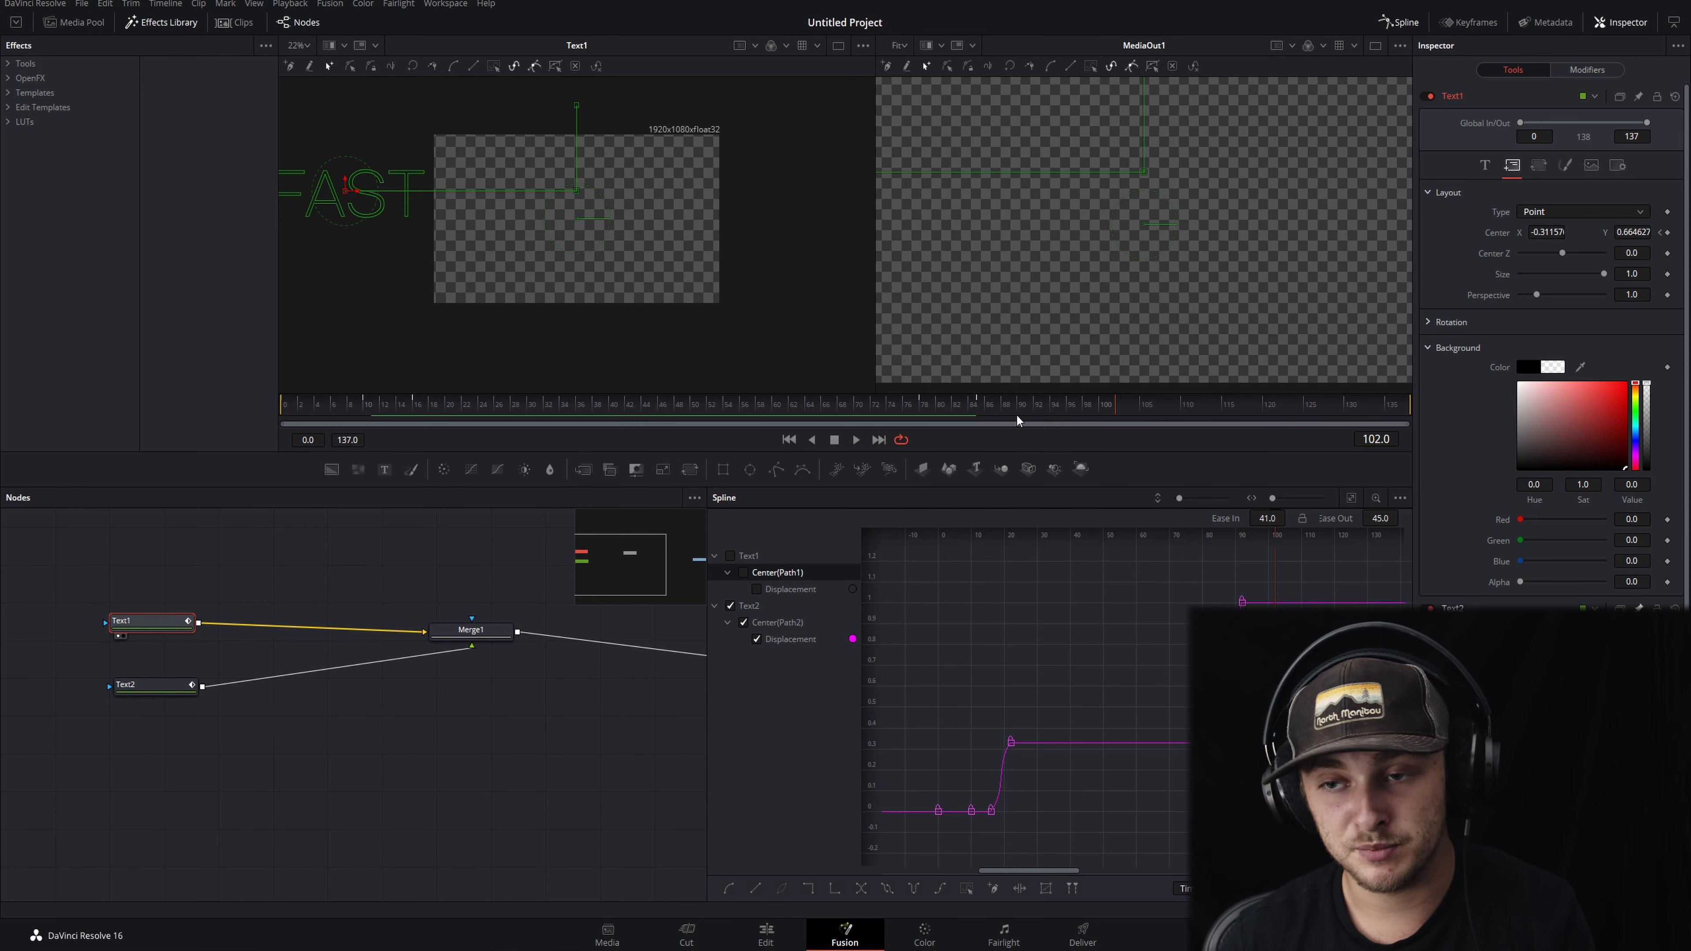
Enable motion blur on Text1 and set its quality to 20.
left_click(1618, 165)
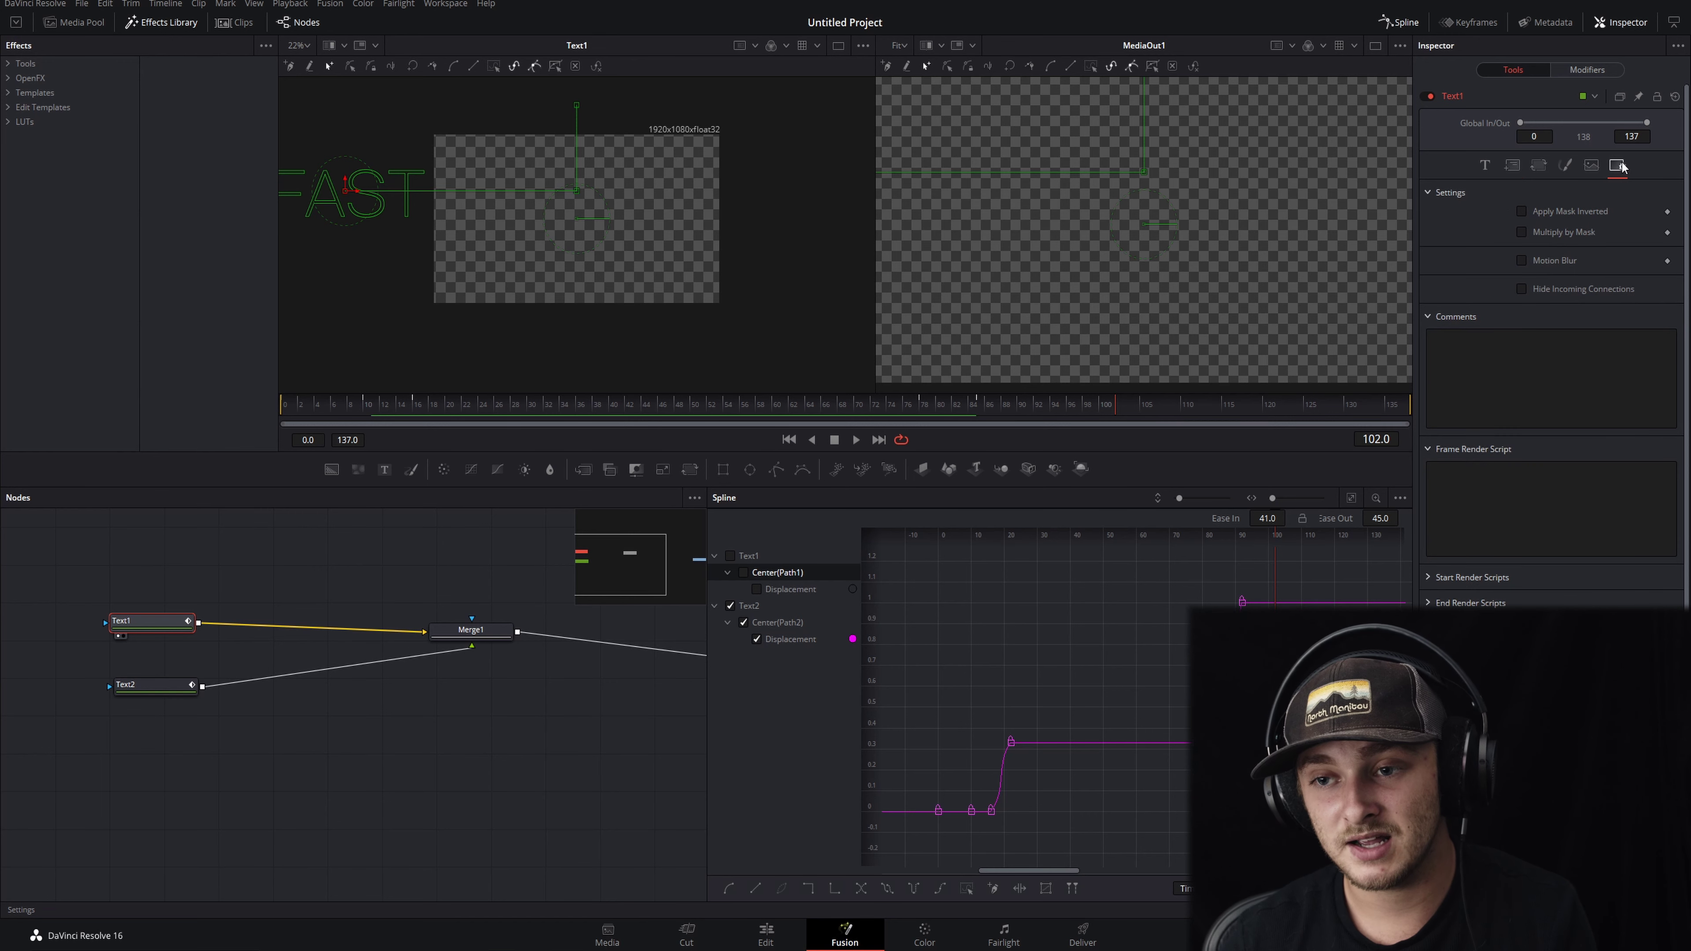
left_click(1522, 260)
left_click(1634, 281)
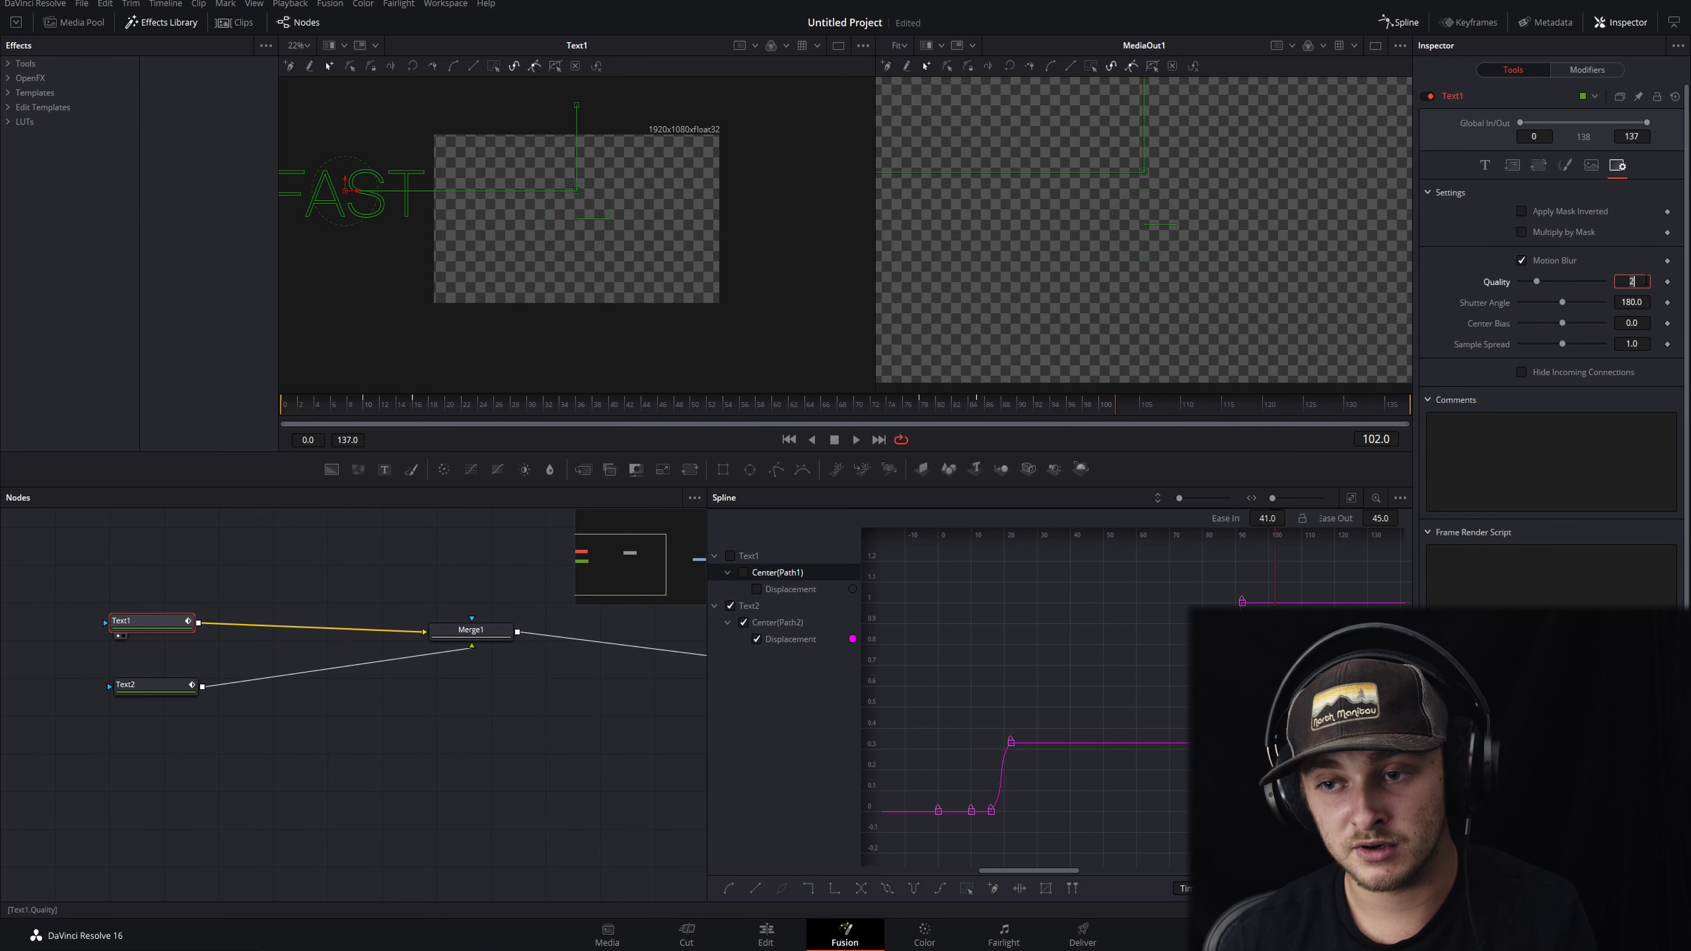
type("15")
key("Tab")
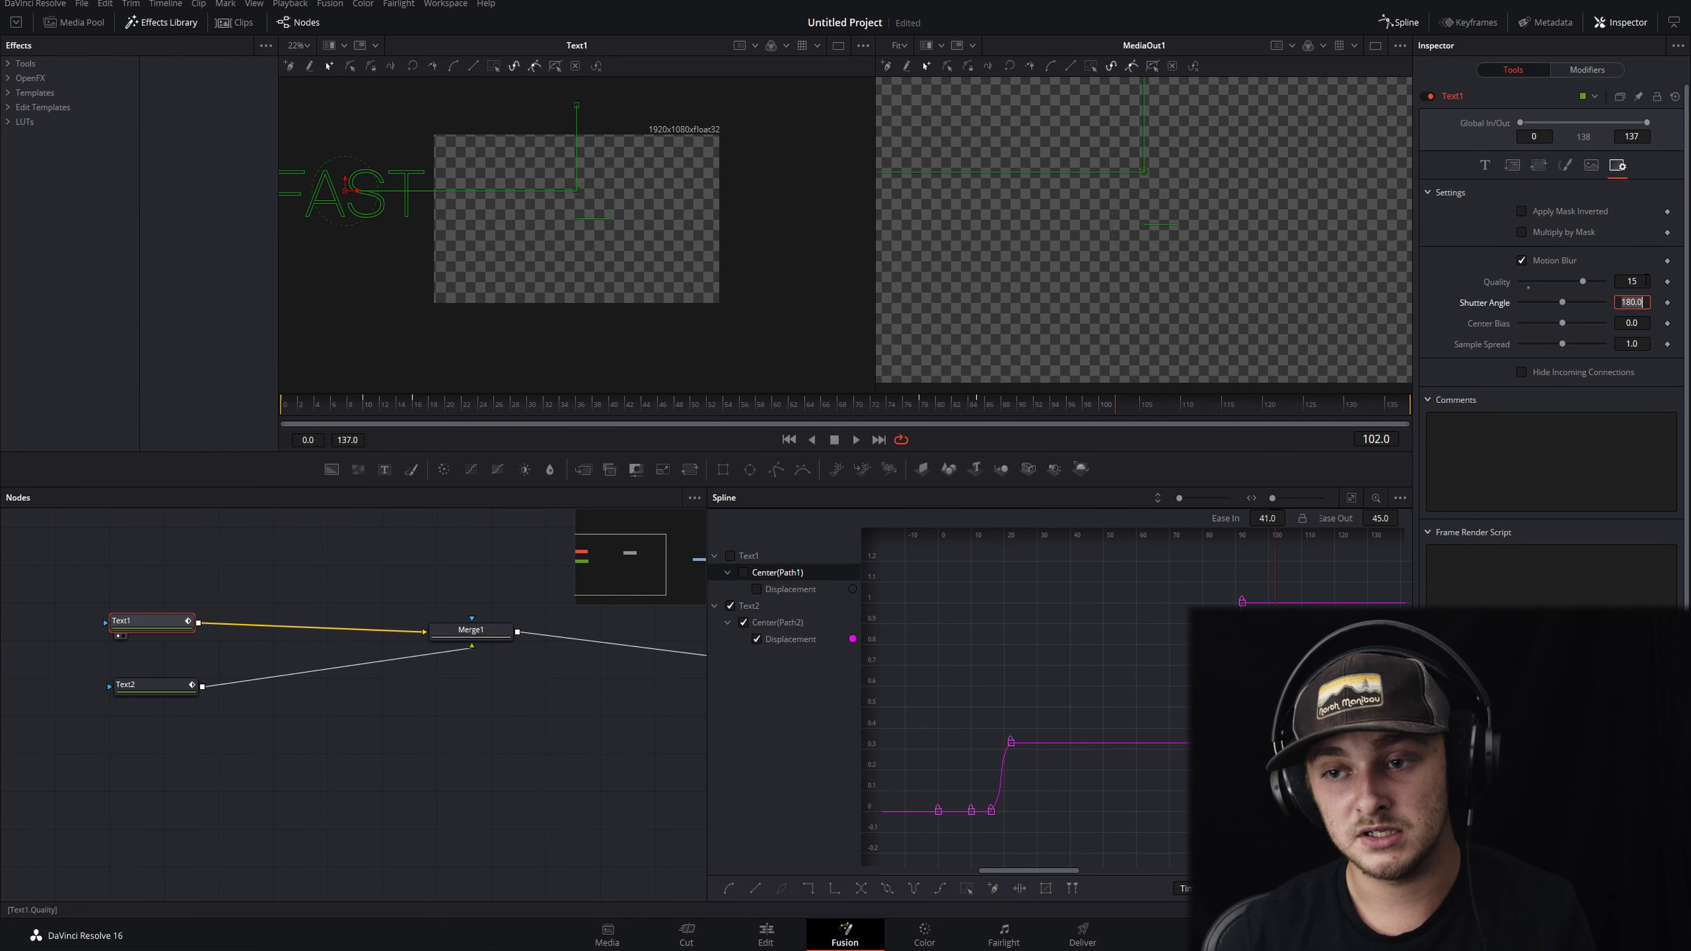
left_click(1639, 281)
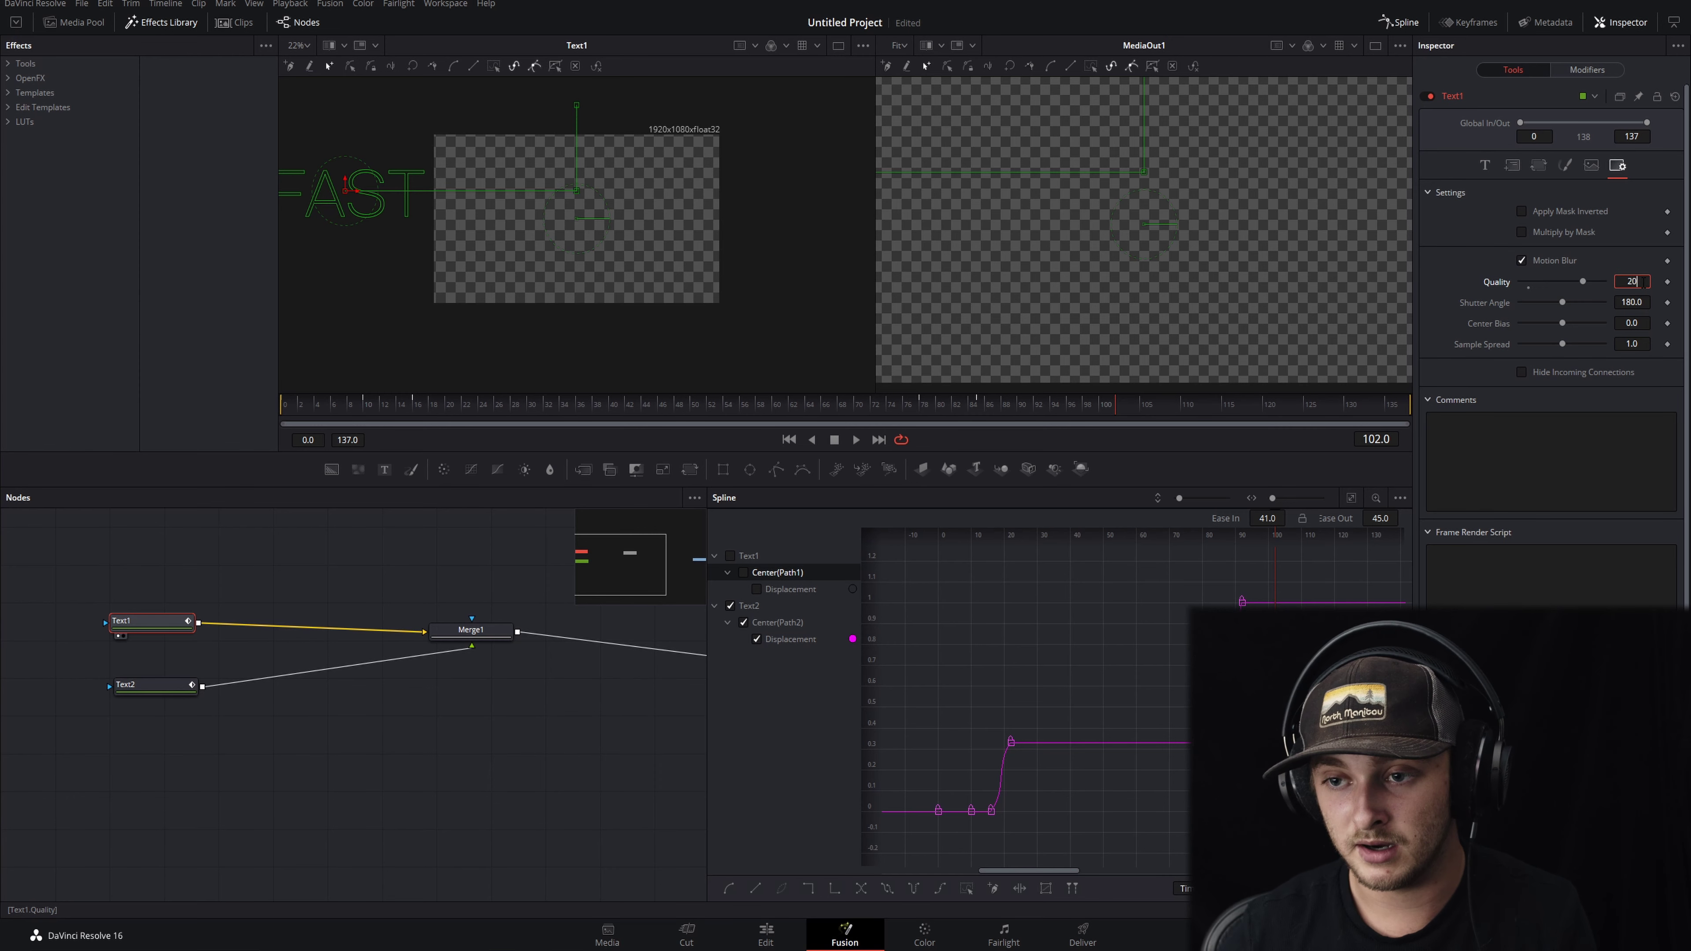
key("Tab")
Enable motion blur on Text2 and set its quality to 20.
left_click(173, 682)
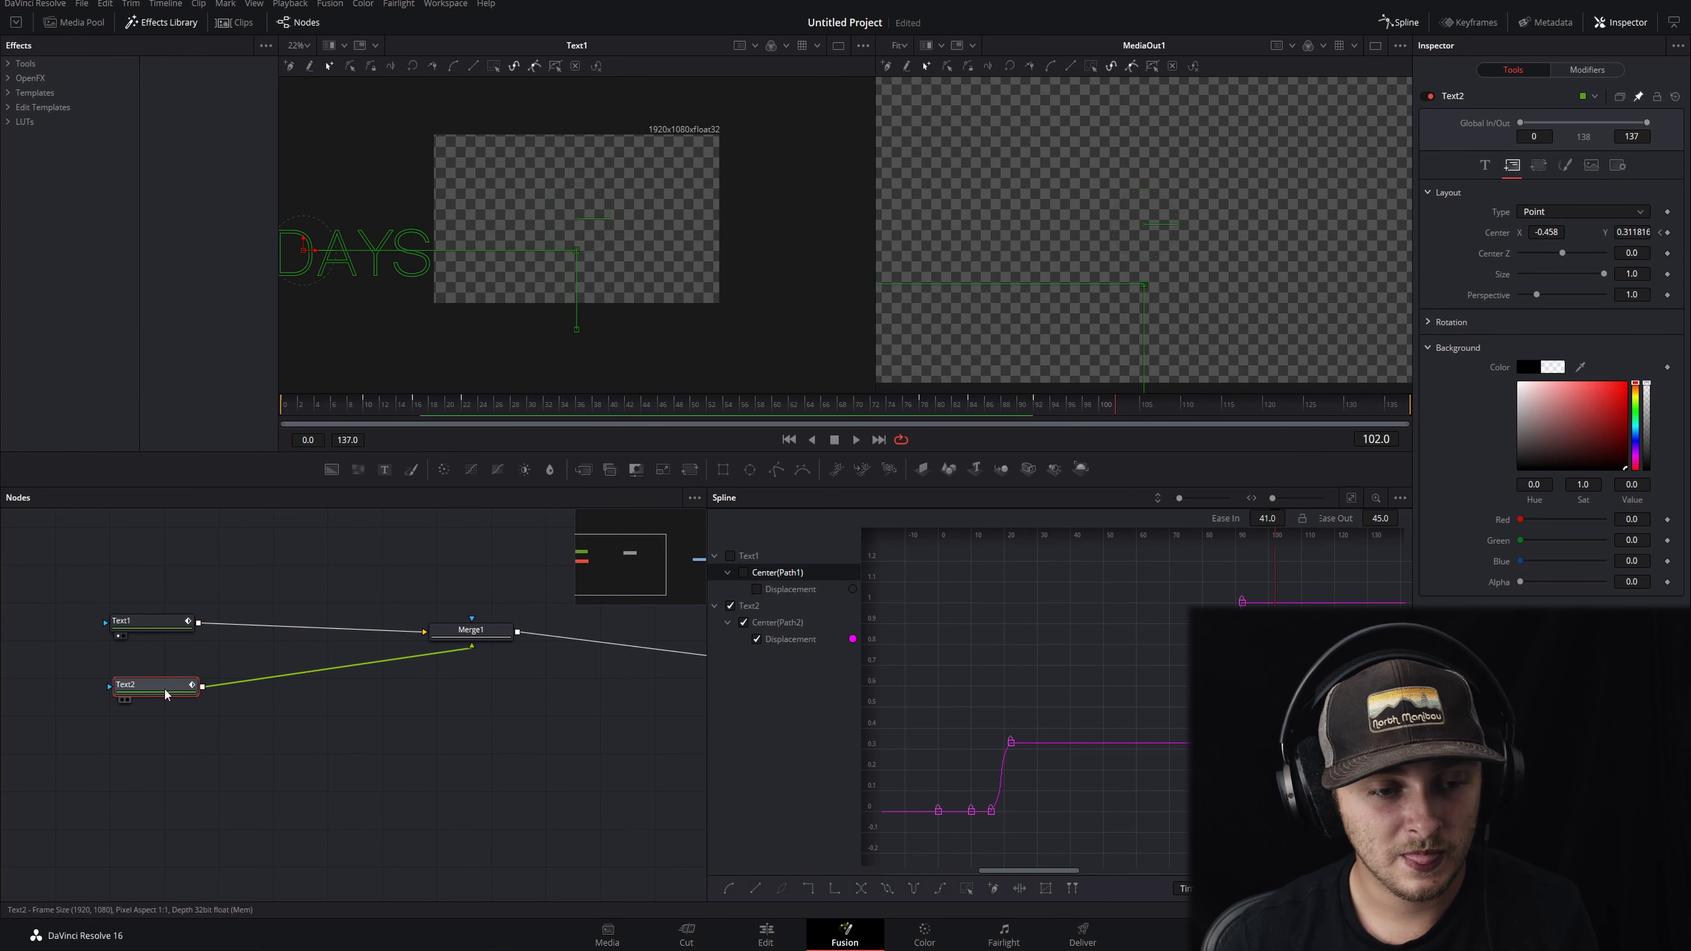
left_click(1618, 166)
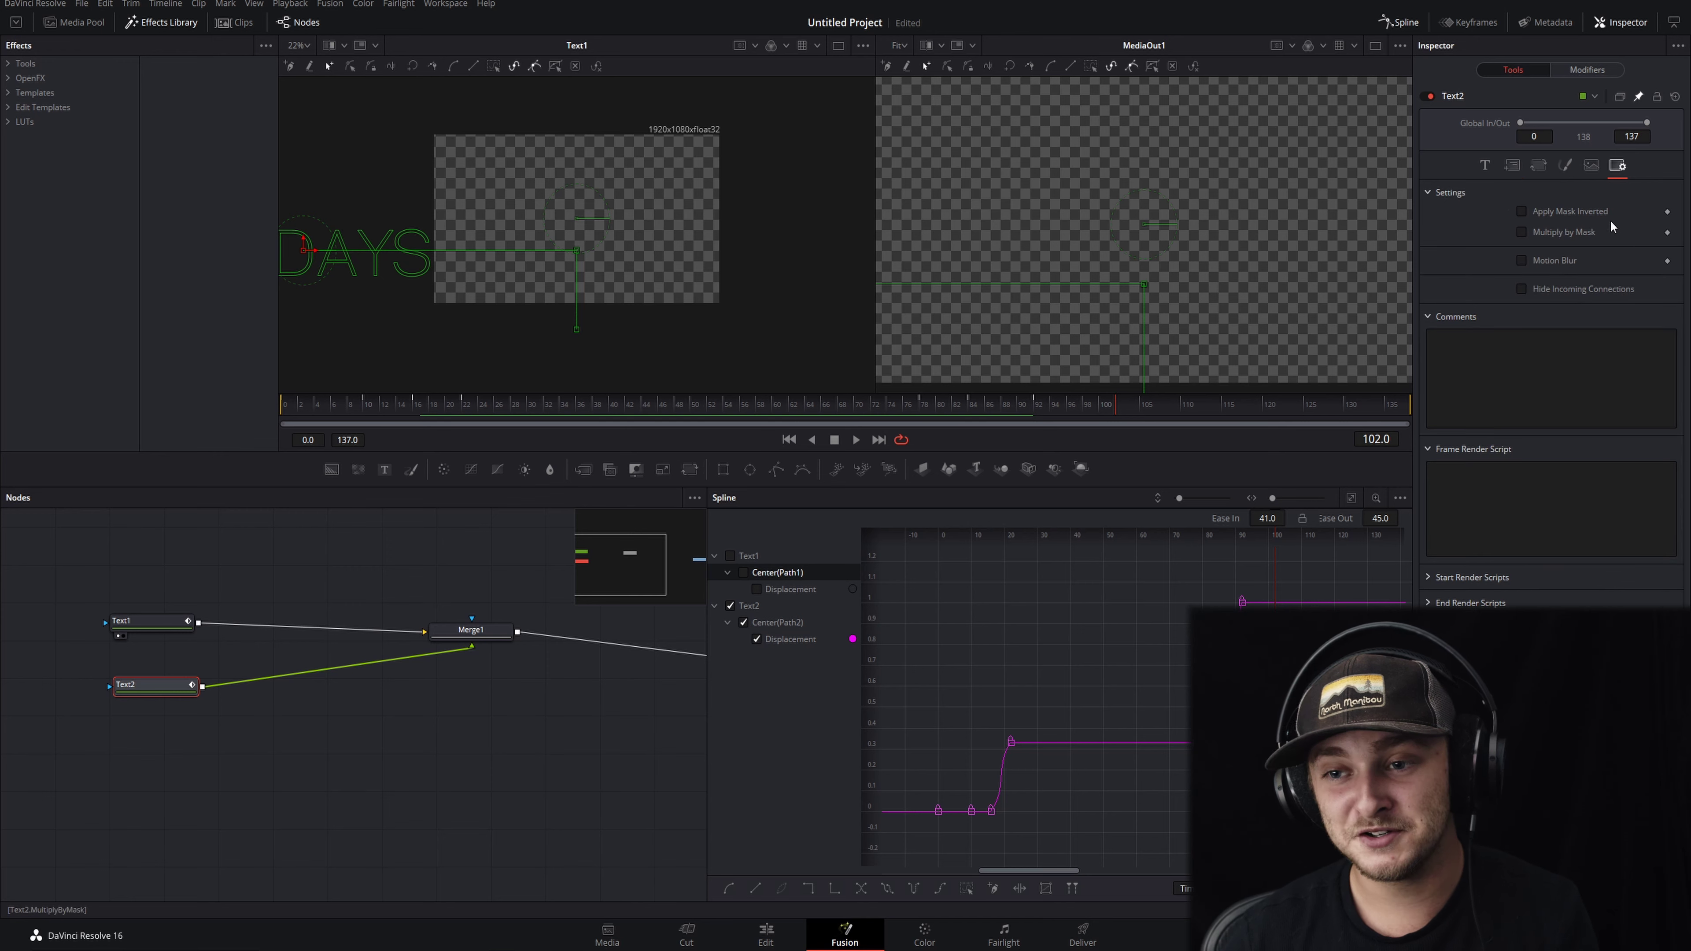
left_click(1631, 281)
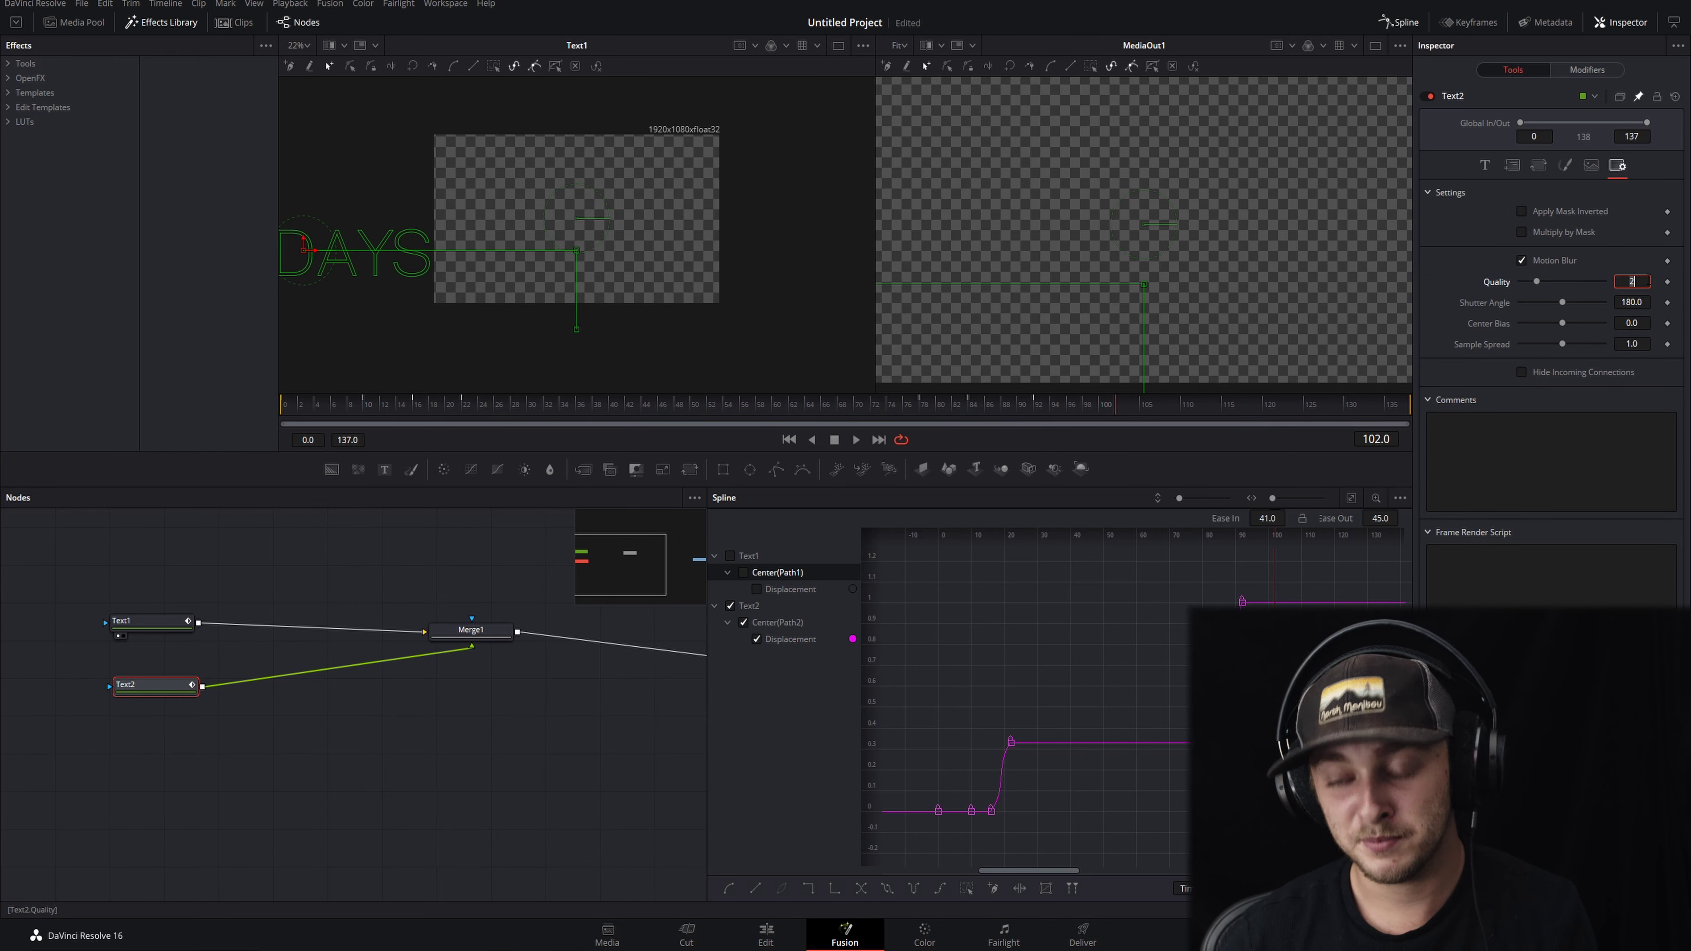
key("Return")
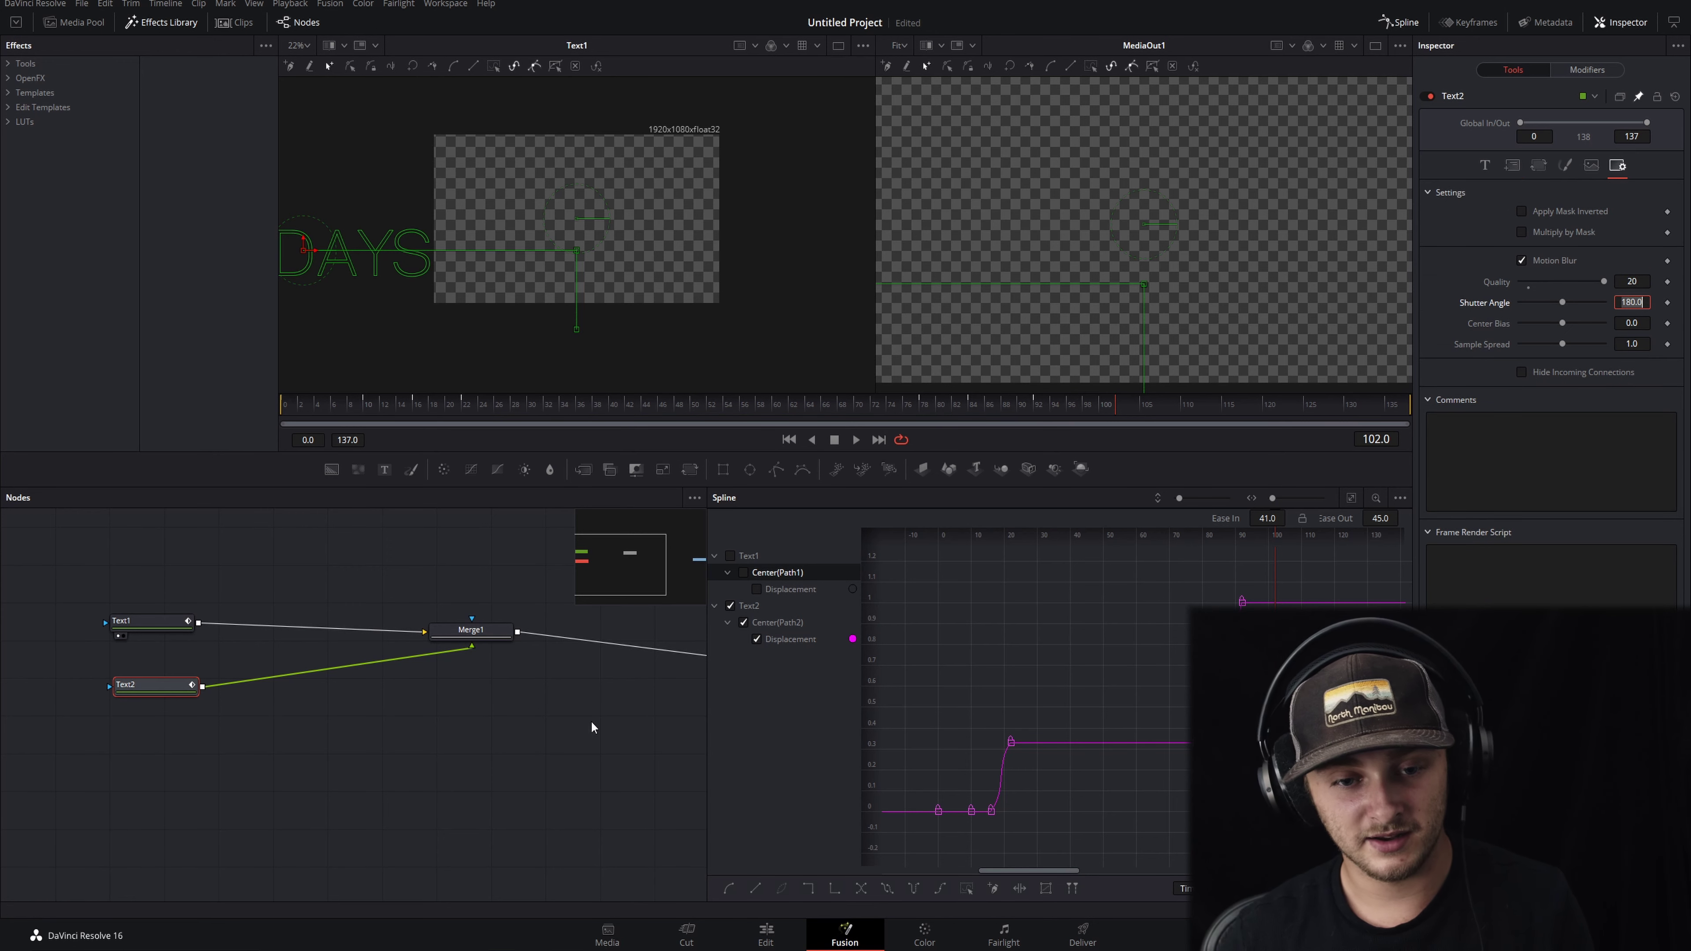
Save the project under the name "fast fridays intro".
key("ctrl+s")
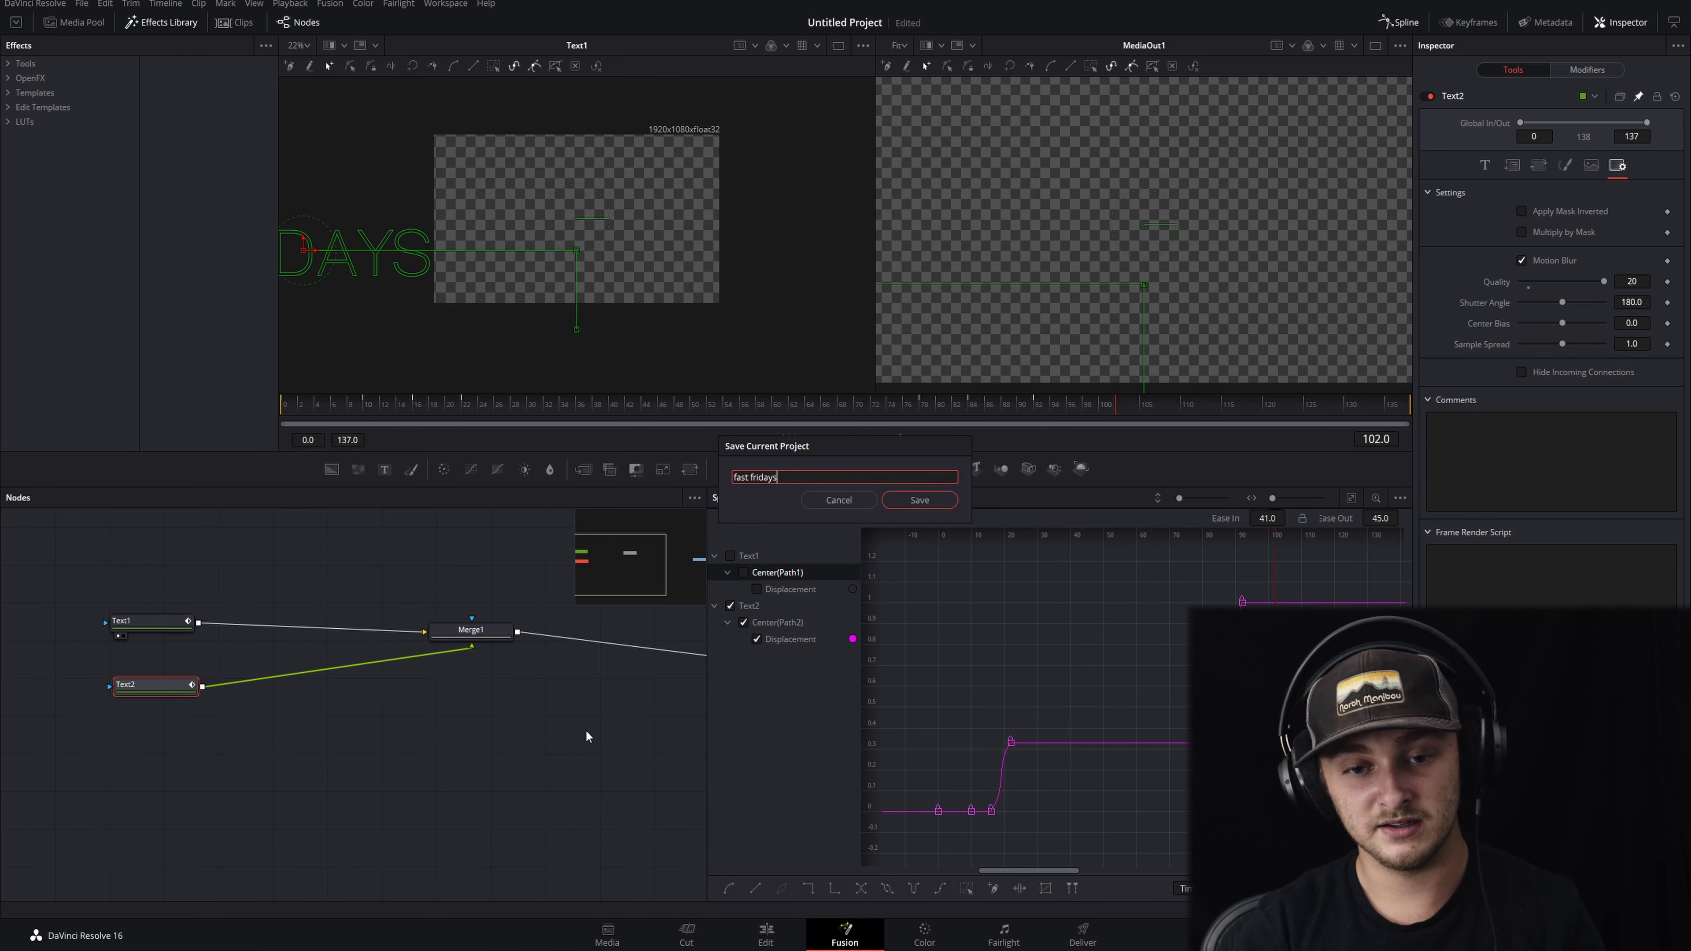
type("fast fridays intro")
key("Return")
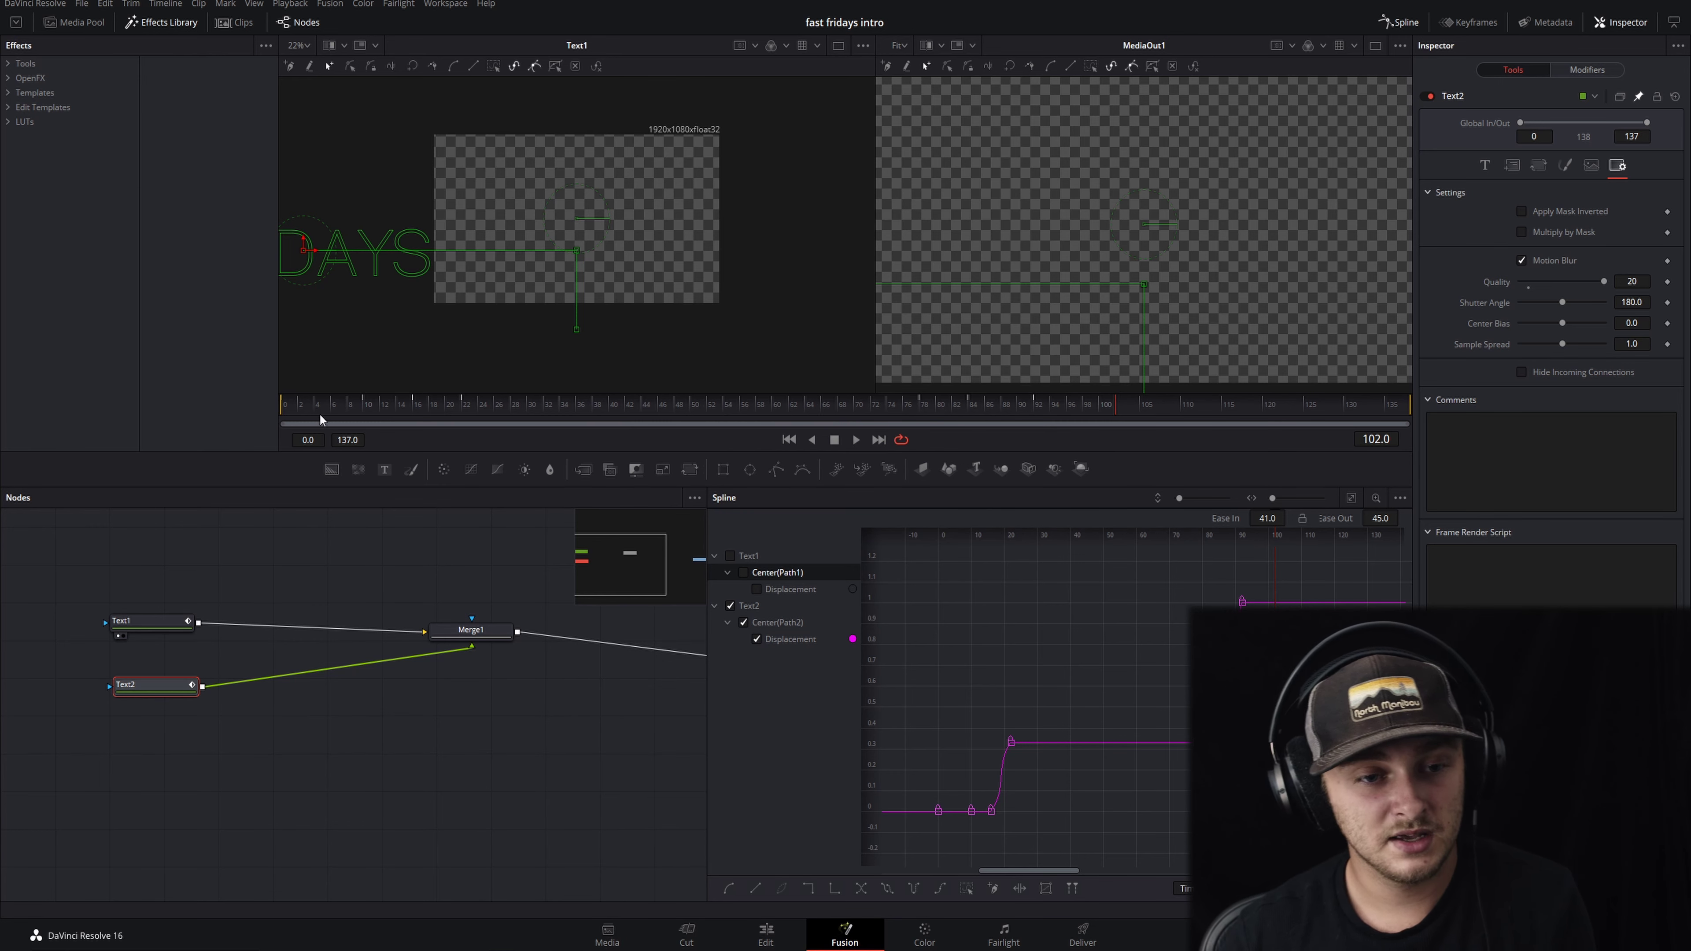
Play the motion-blurred title through in Fusion and again with the music on the Edit page.
left_click(283, 405)
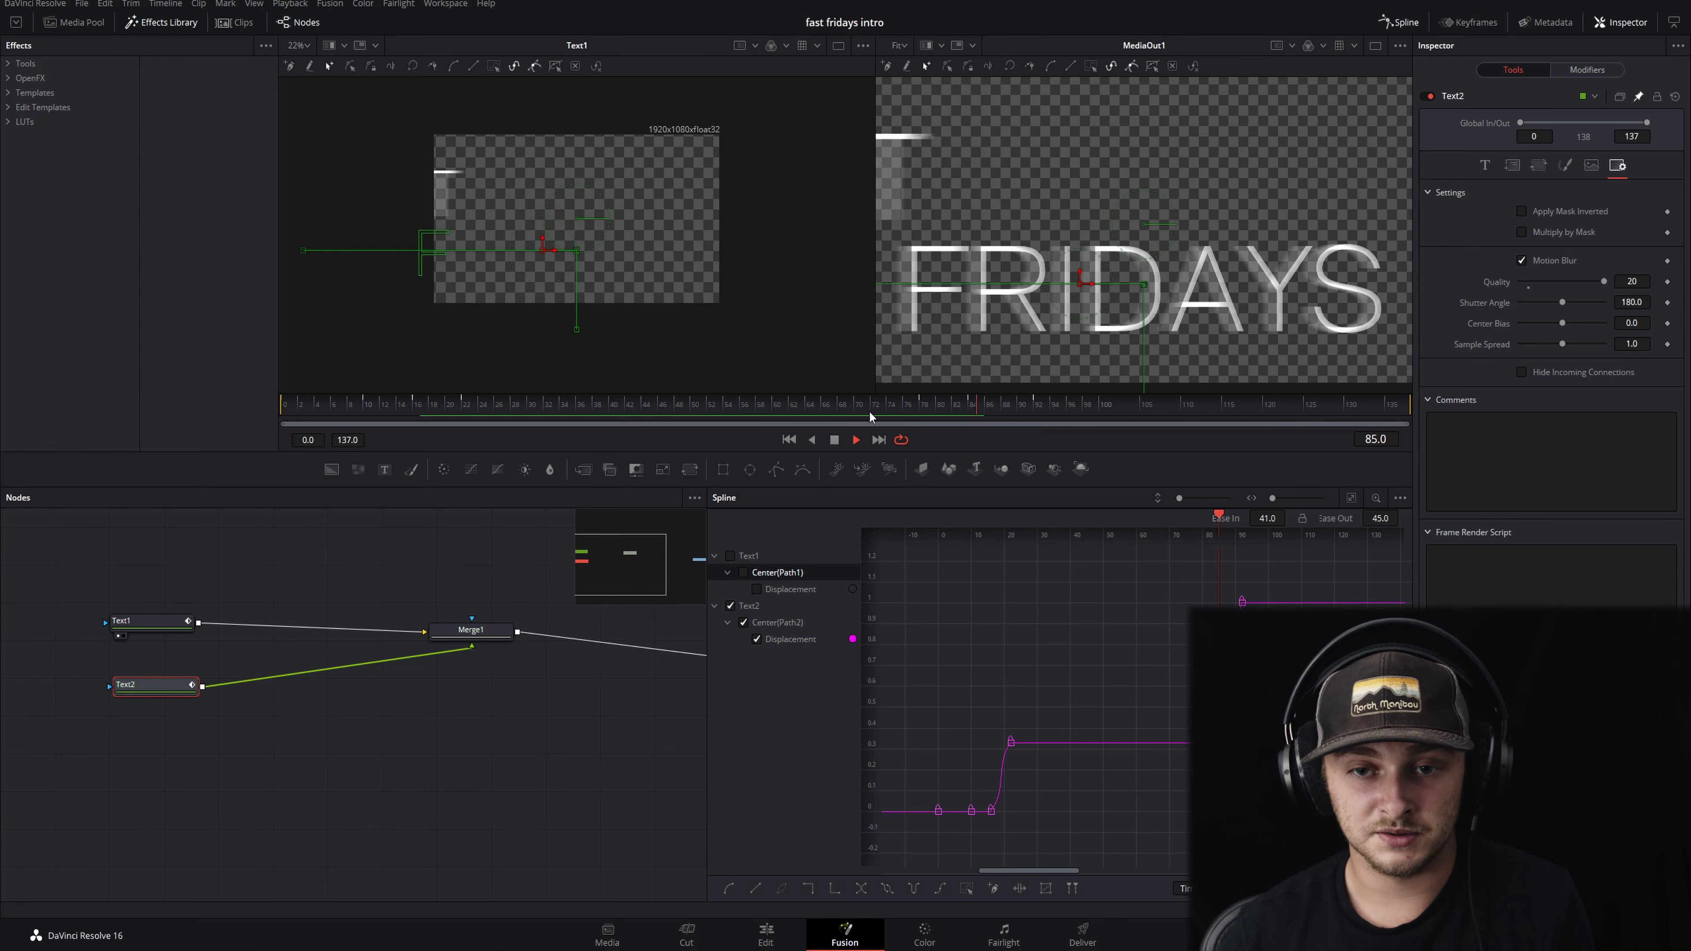
key("space")
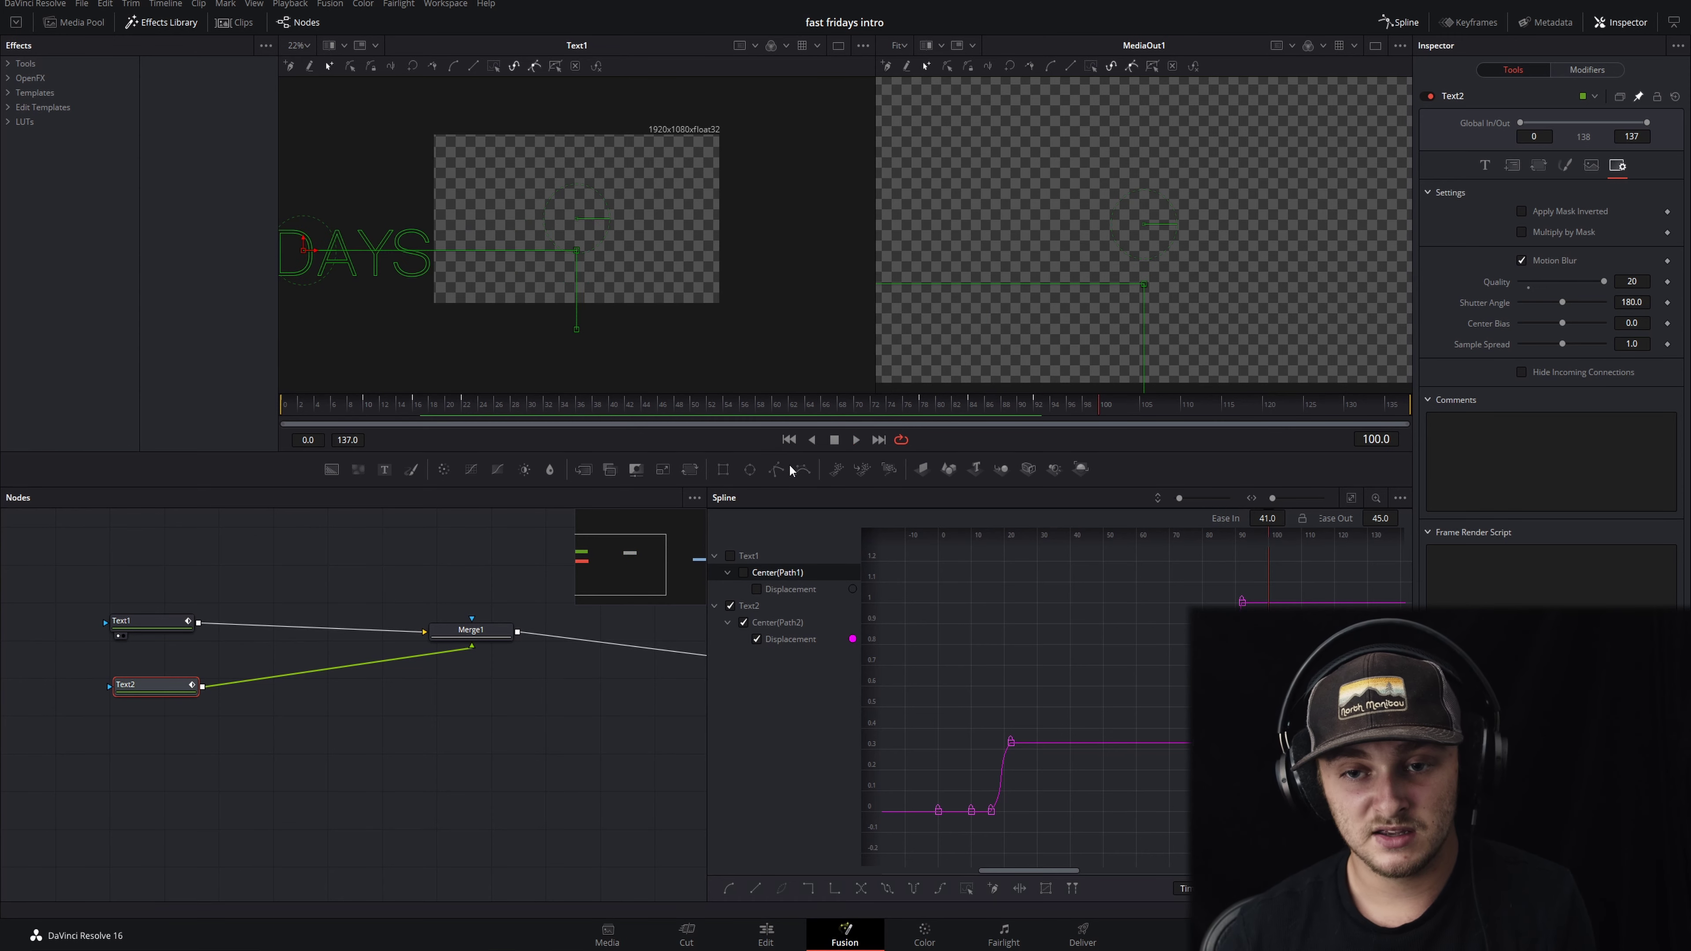
left_click(766, 933)
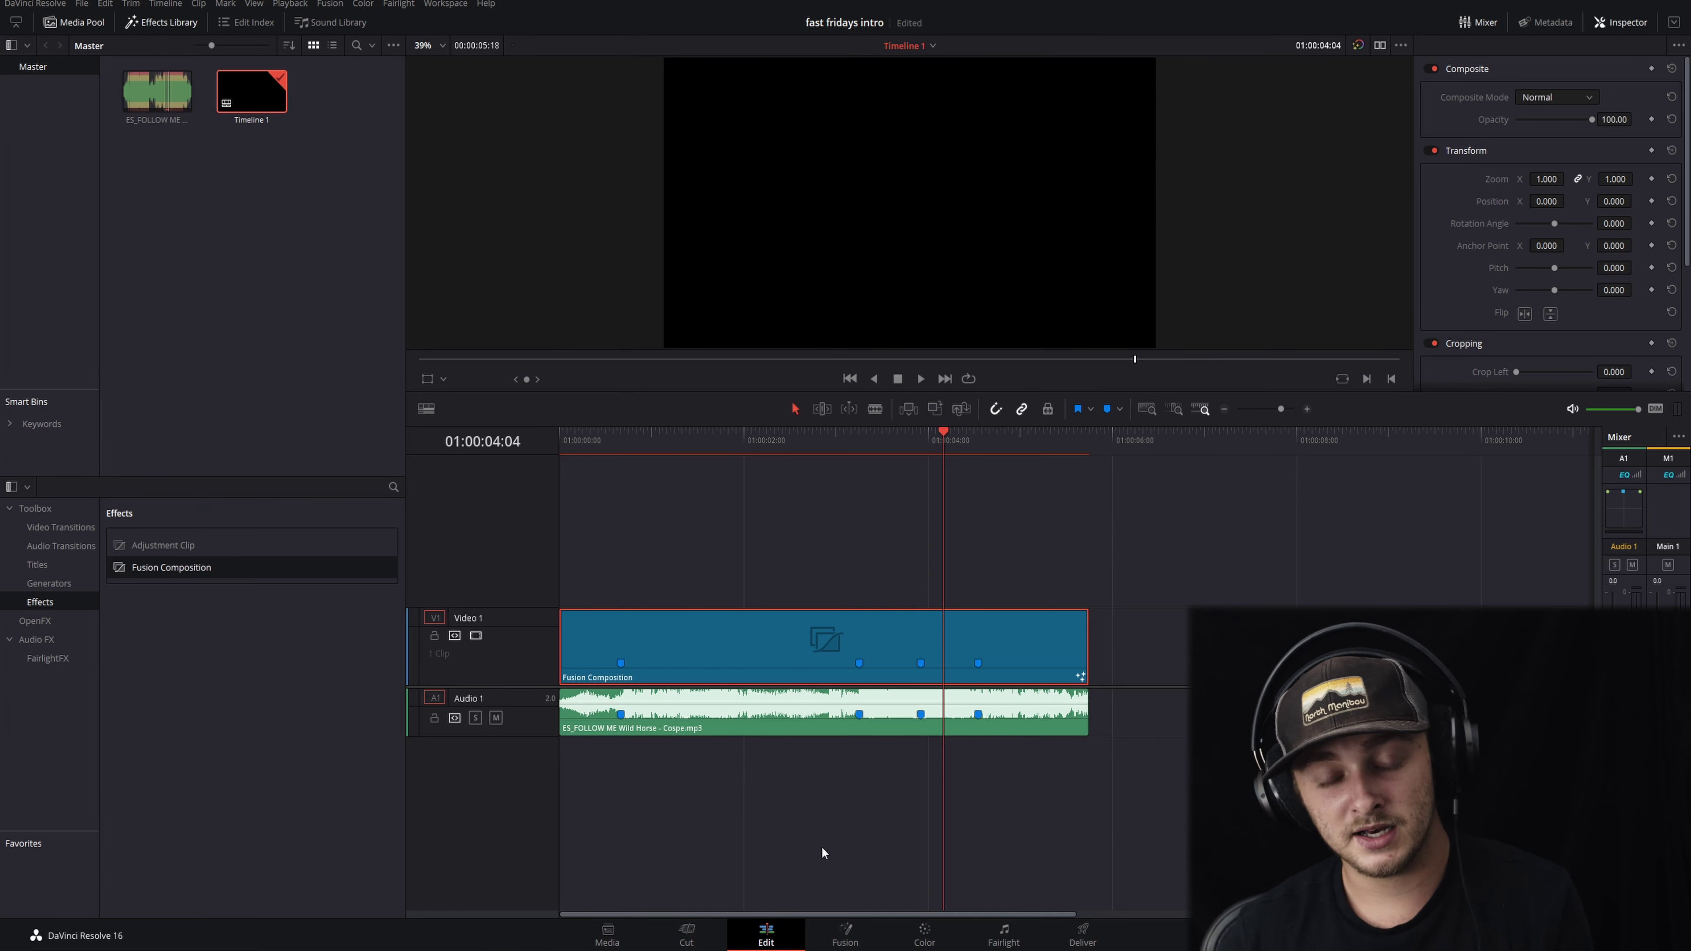
key("Home")
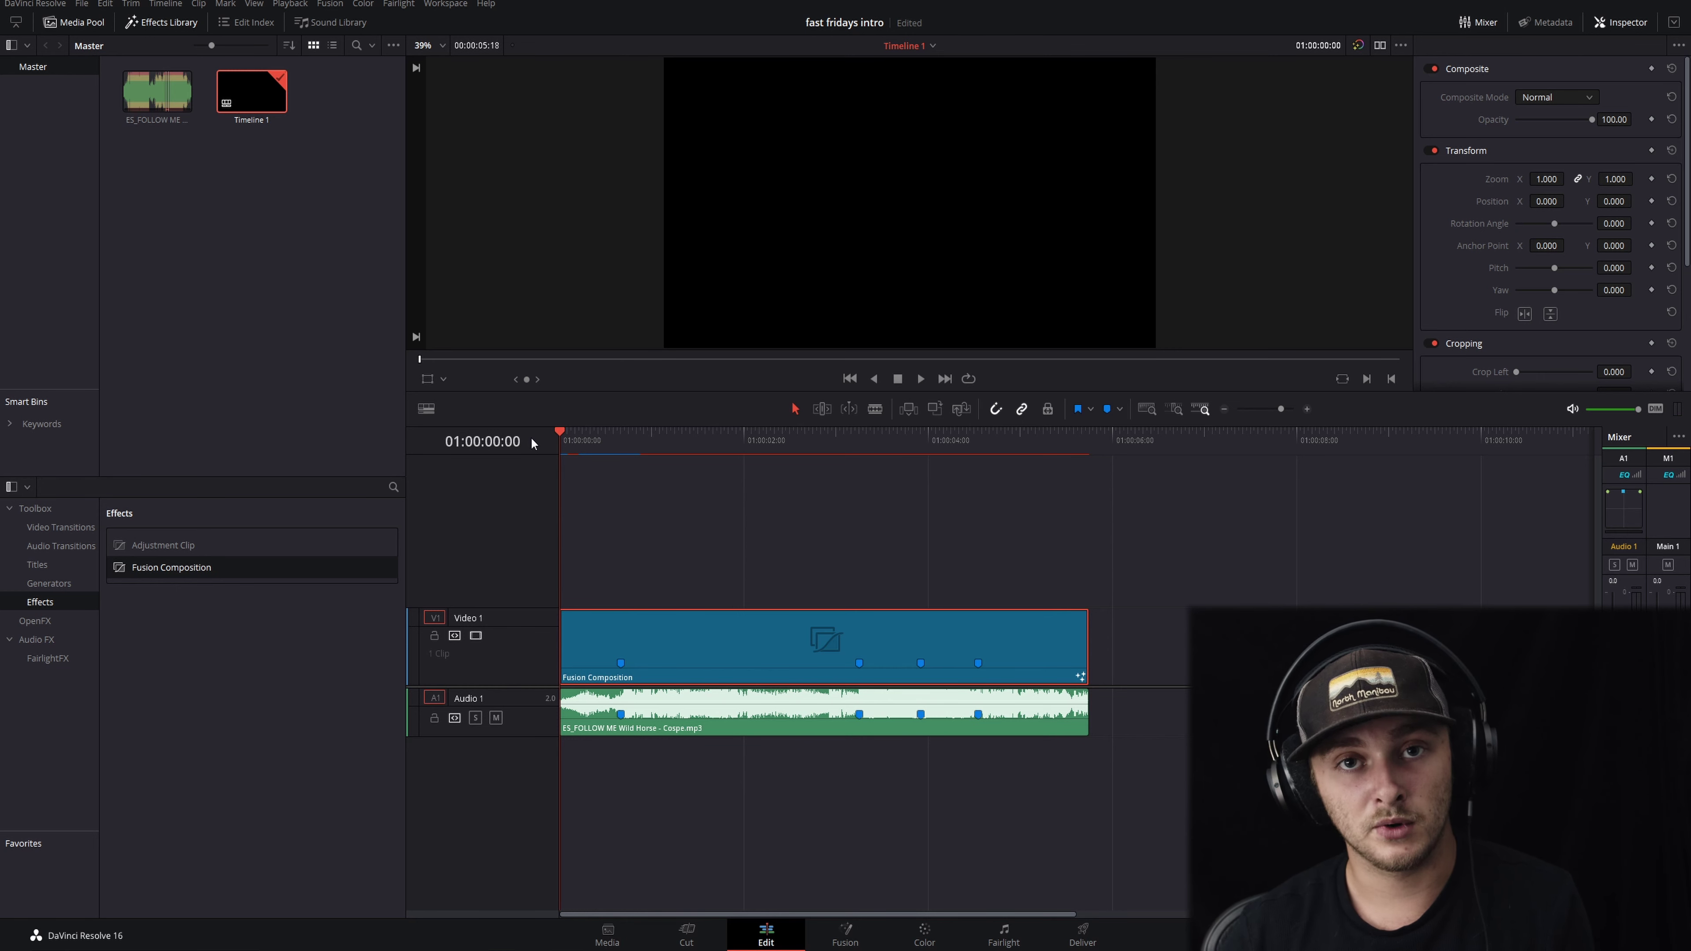
key("space")
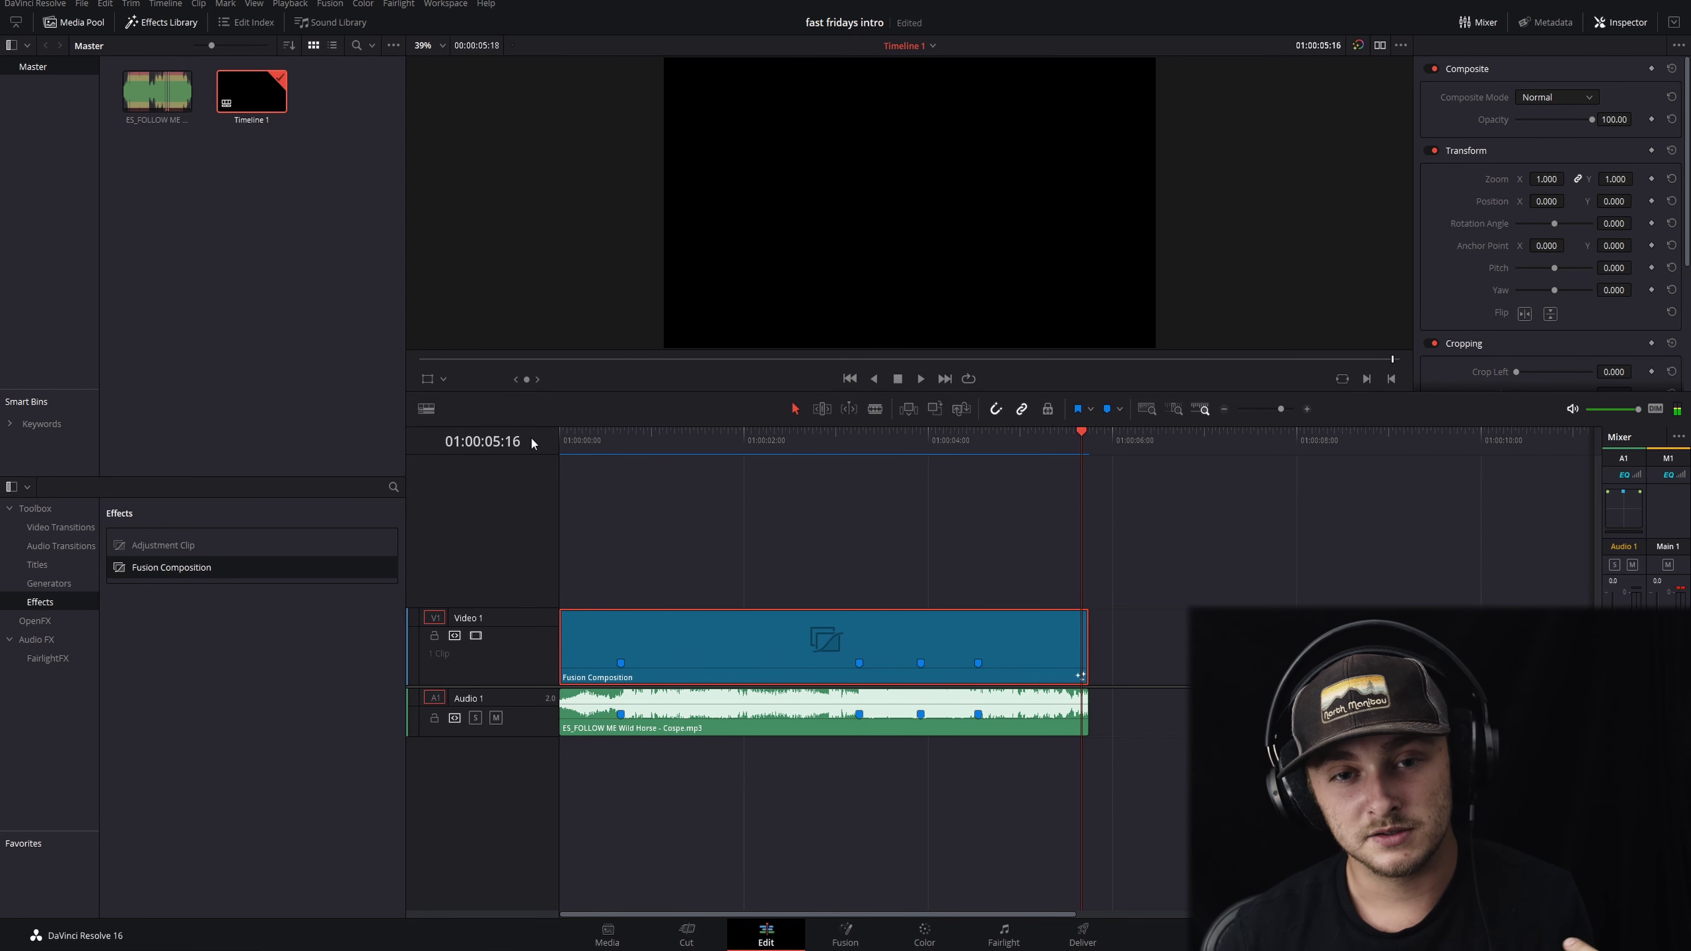
Replay the timeline from the start to compare the timing of both words with the beat.
left_click(568, 442)
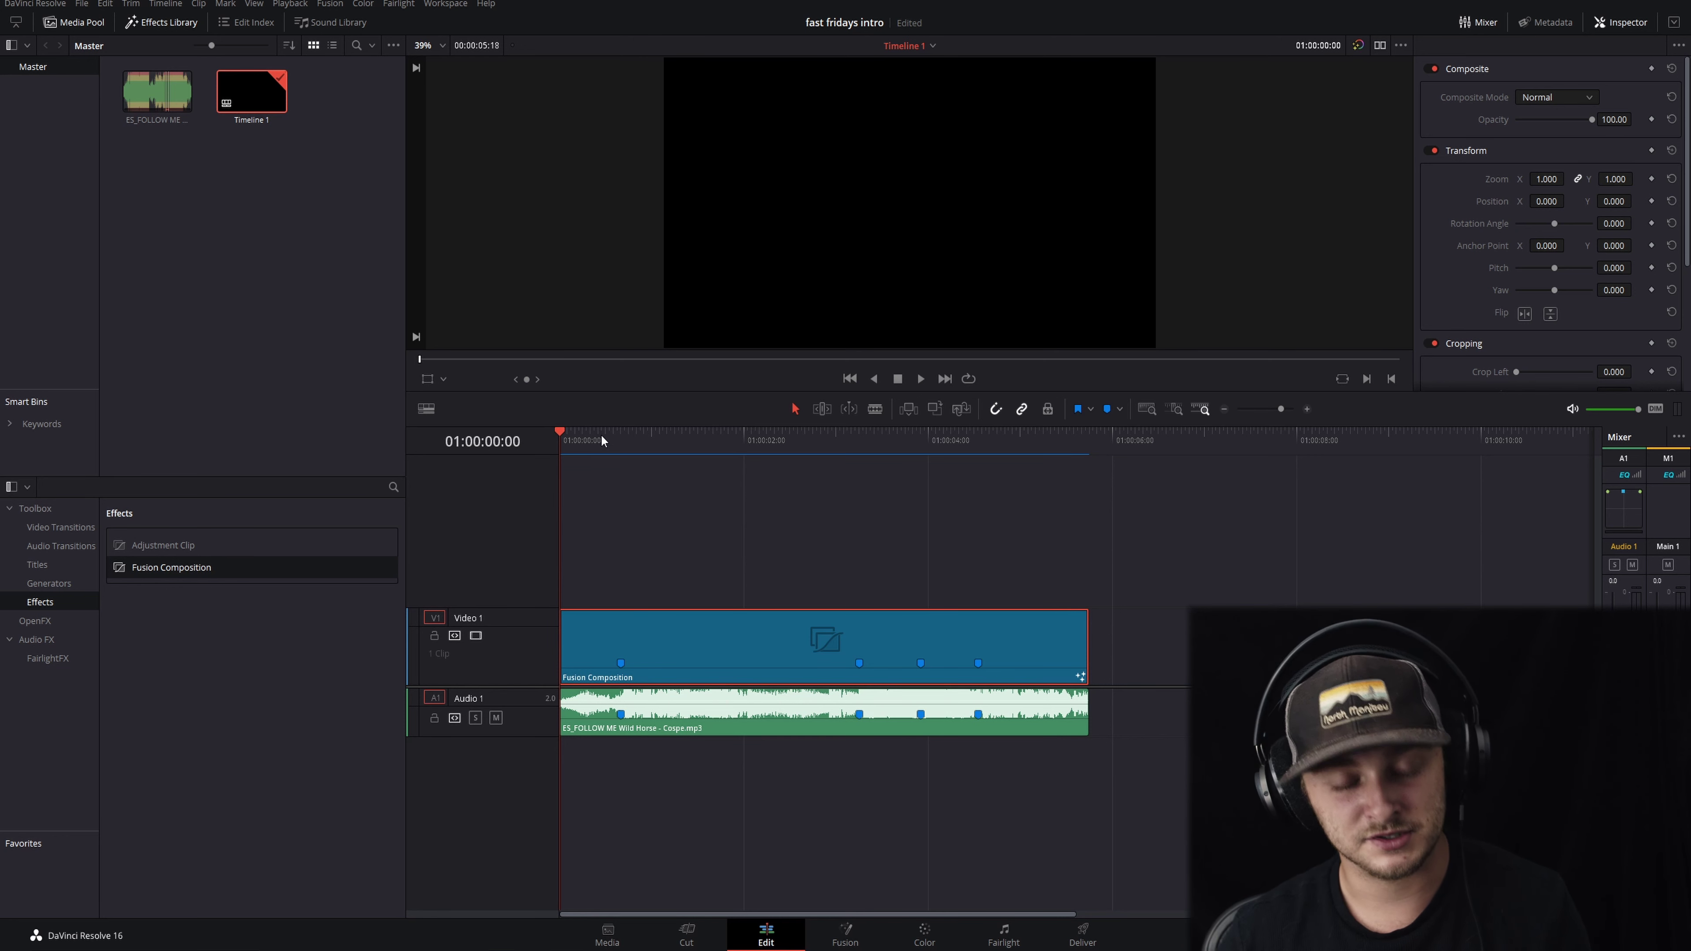
key("space")
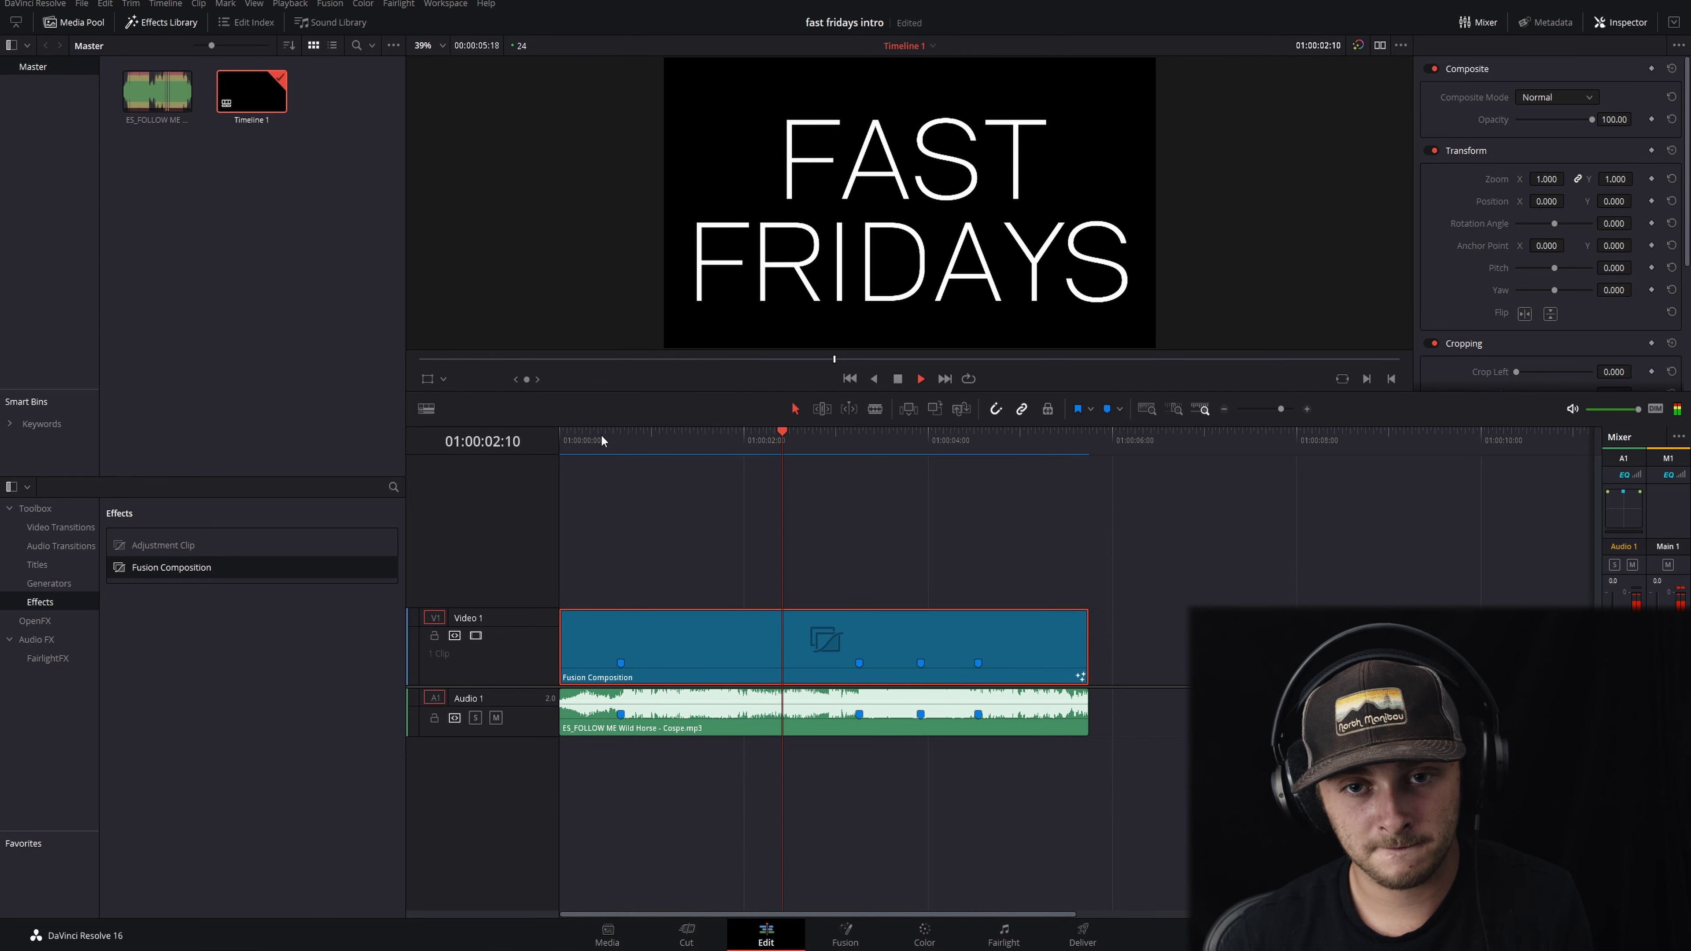
key("space")
key("space")
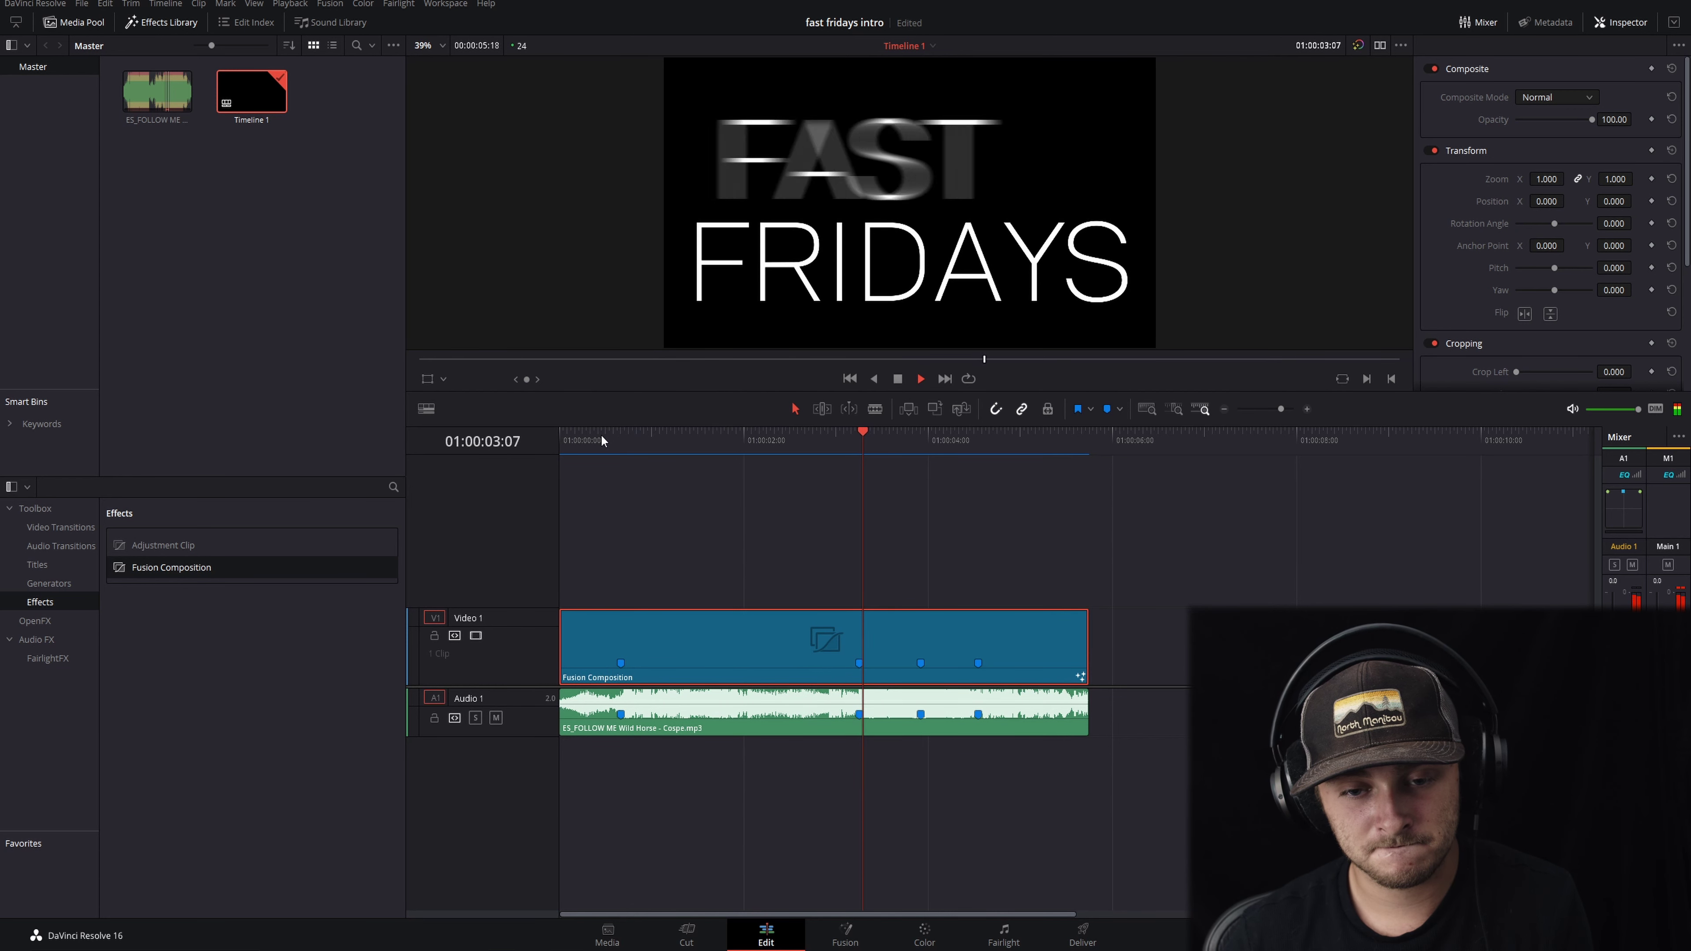
left_click(607, 439)
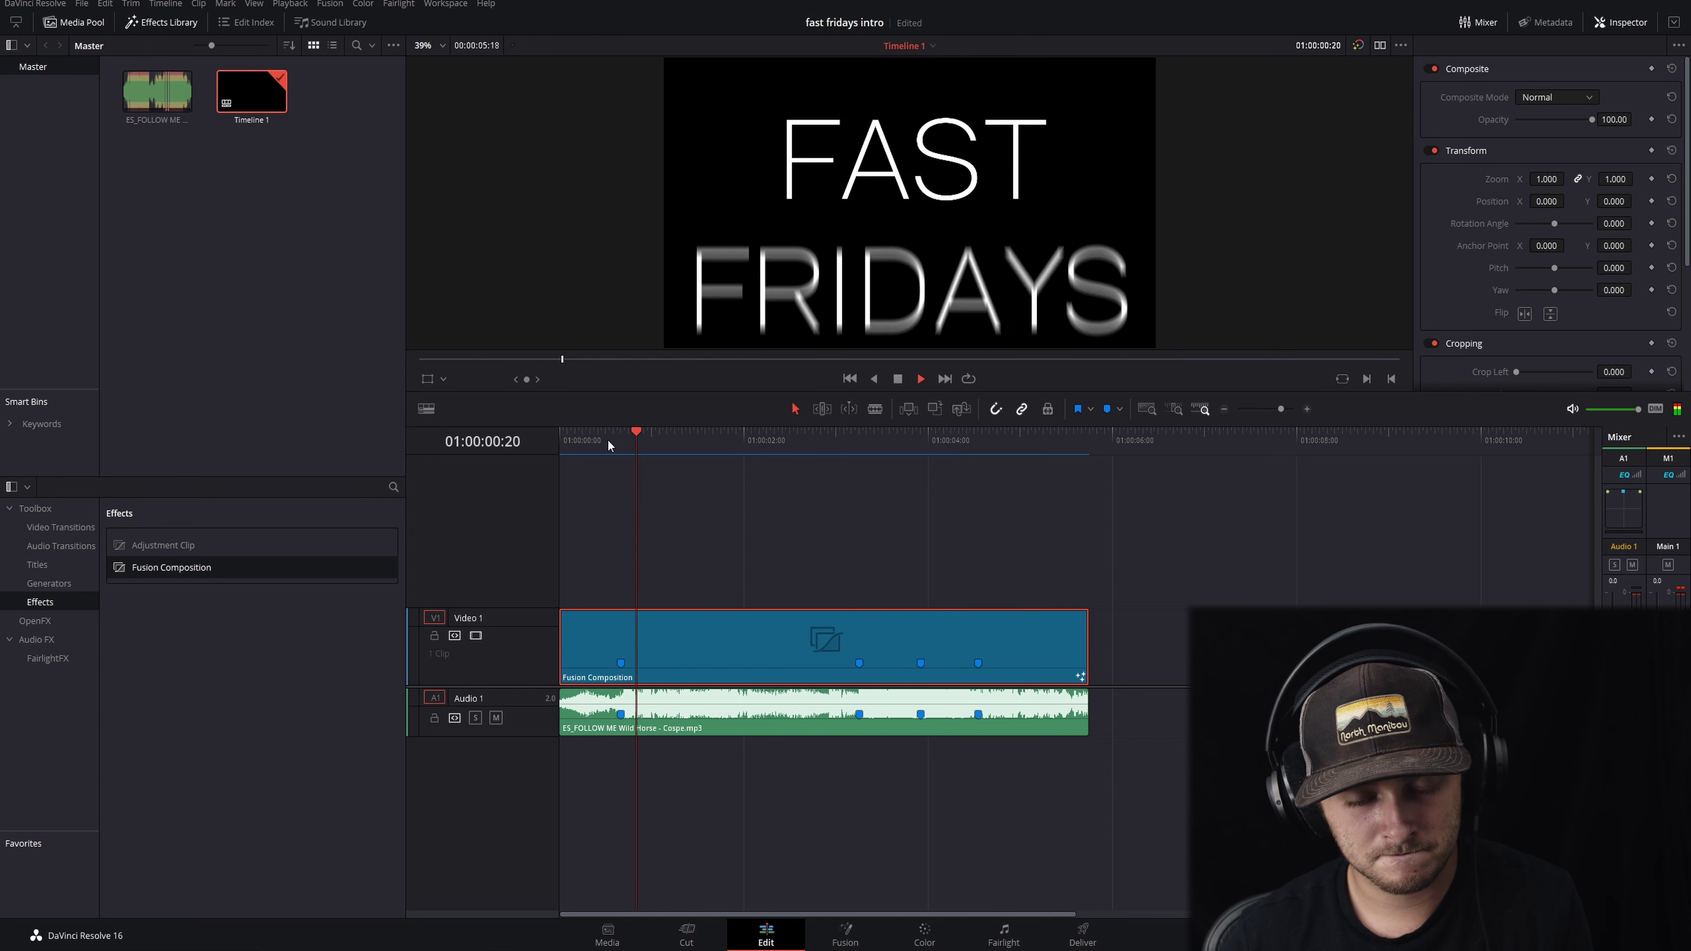
left_click_drag(608, 439, 543, 436)
key("space")
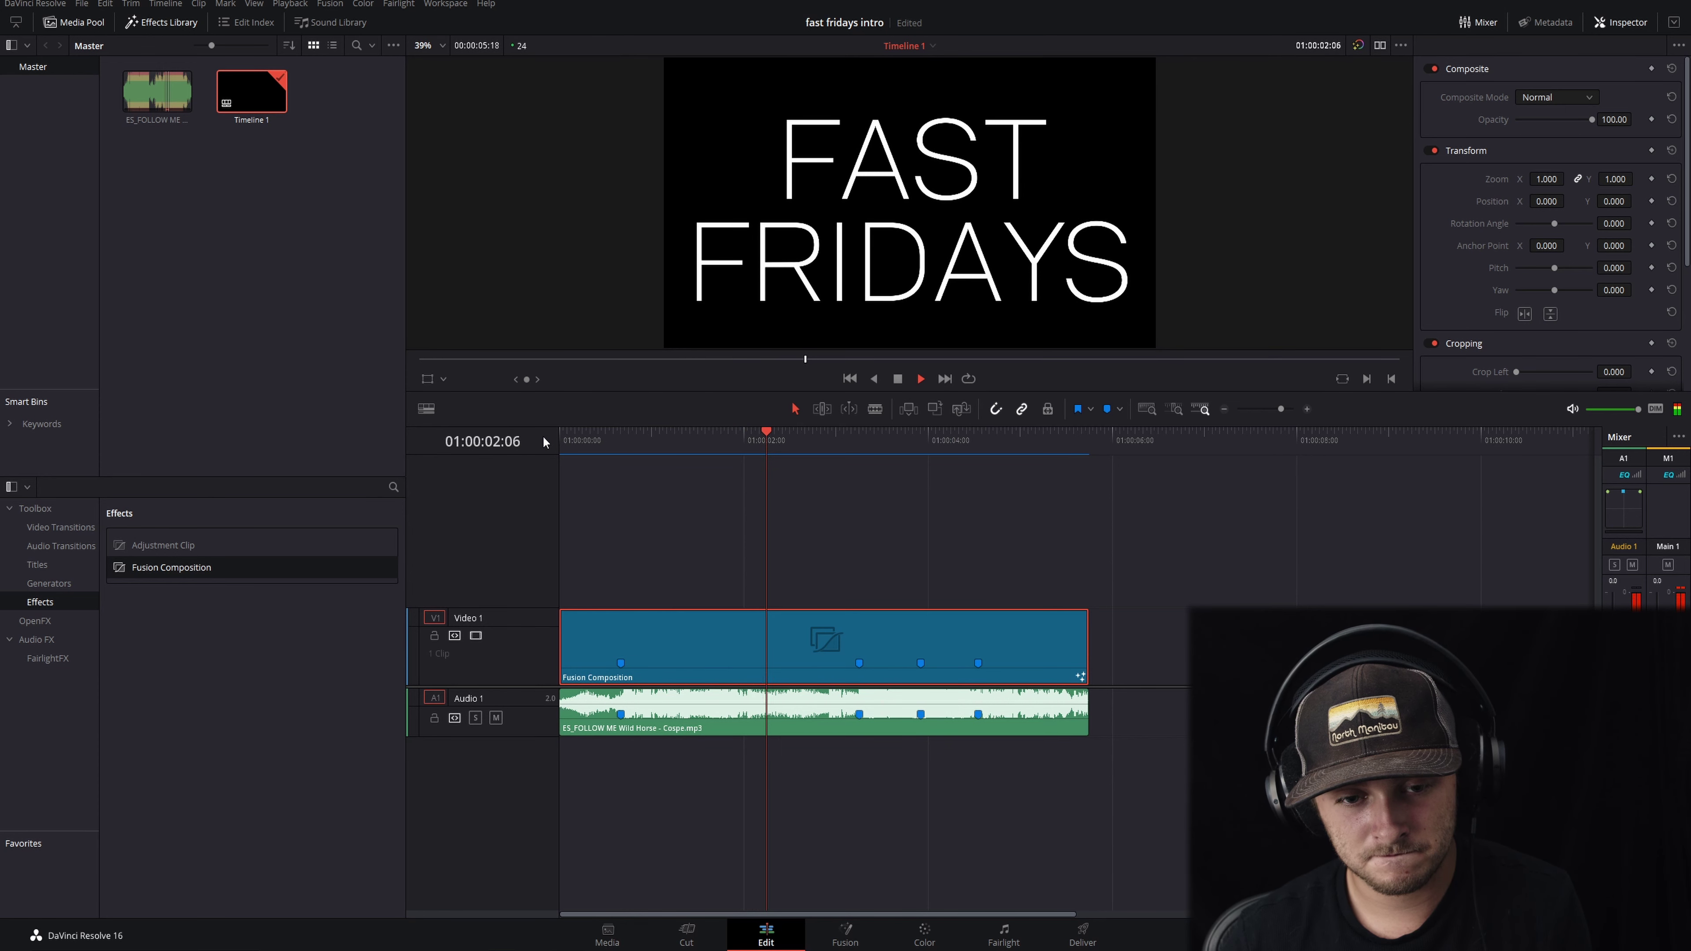
Find the beat for FRIDAYS and add a marker to the Fusion Composition clip at 01:00:01:07.
left_click(551, 437)
key("space")
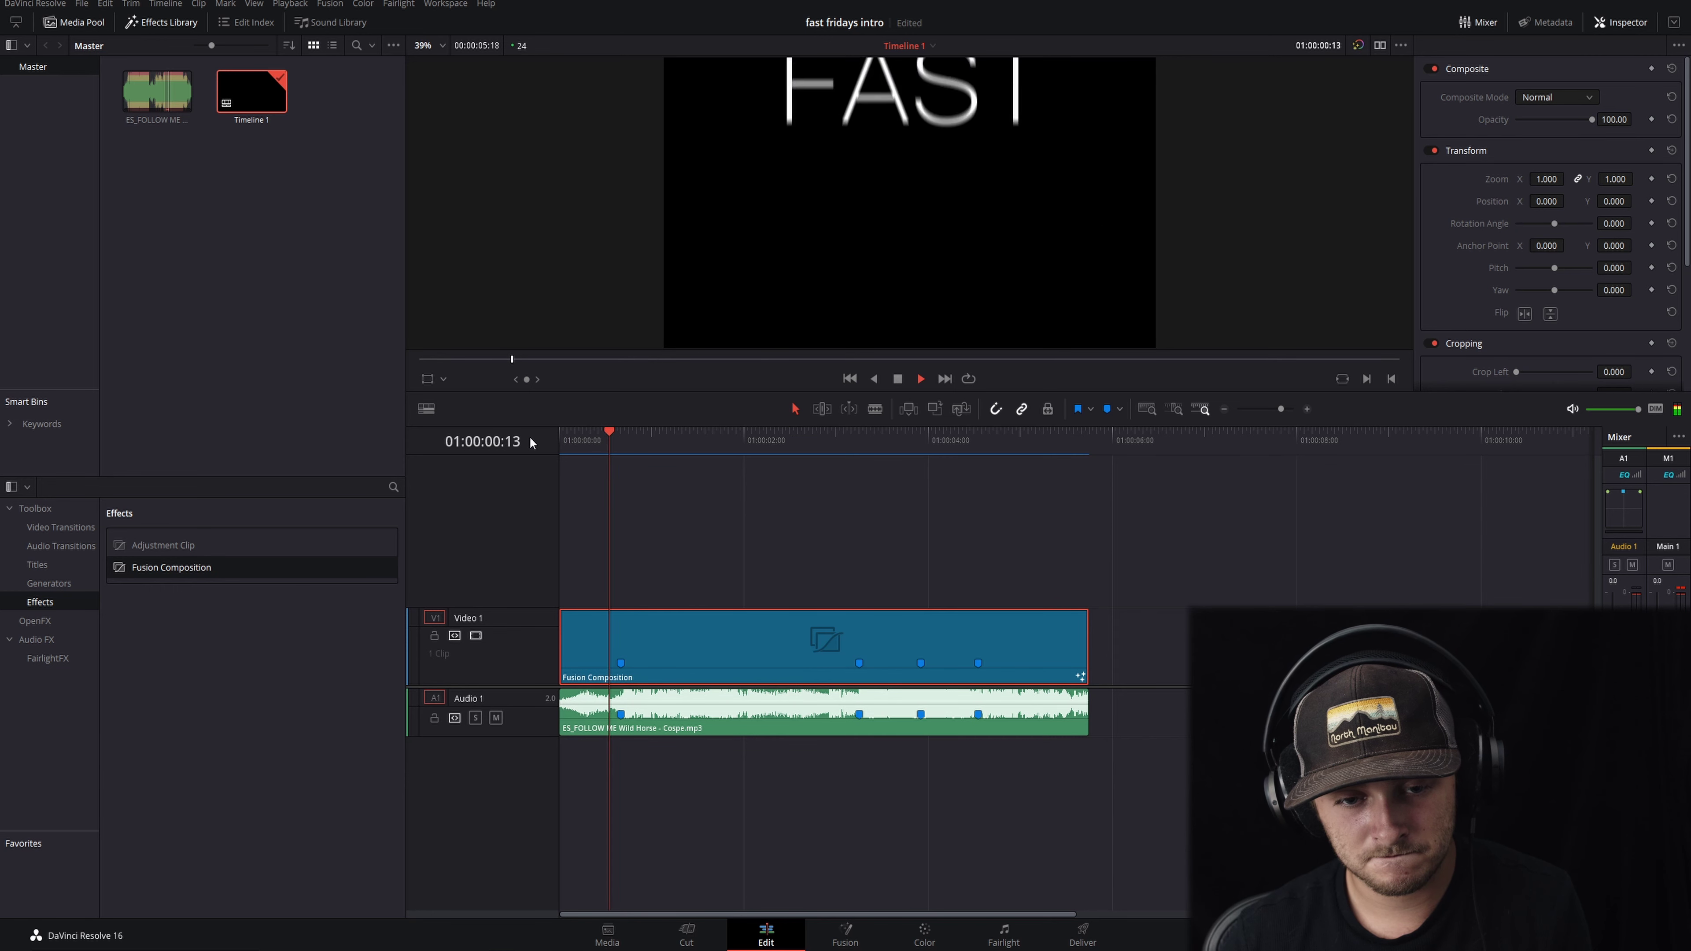
key("Right")
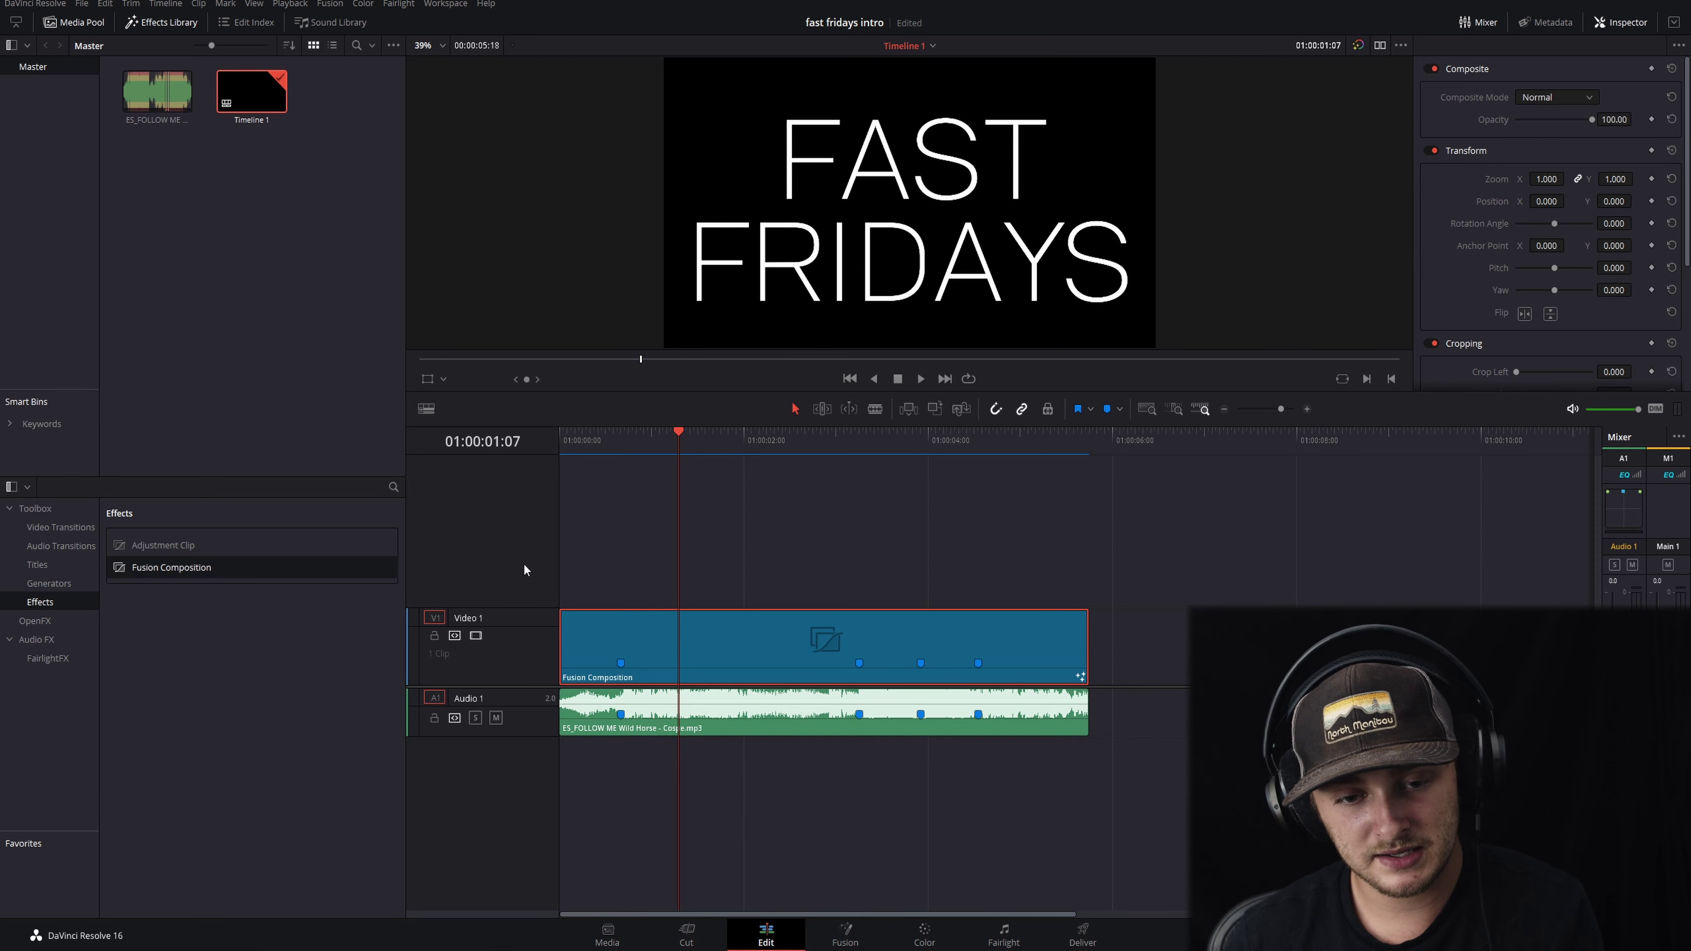
key("m")
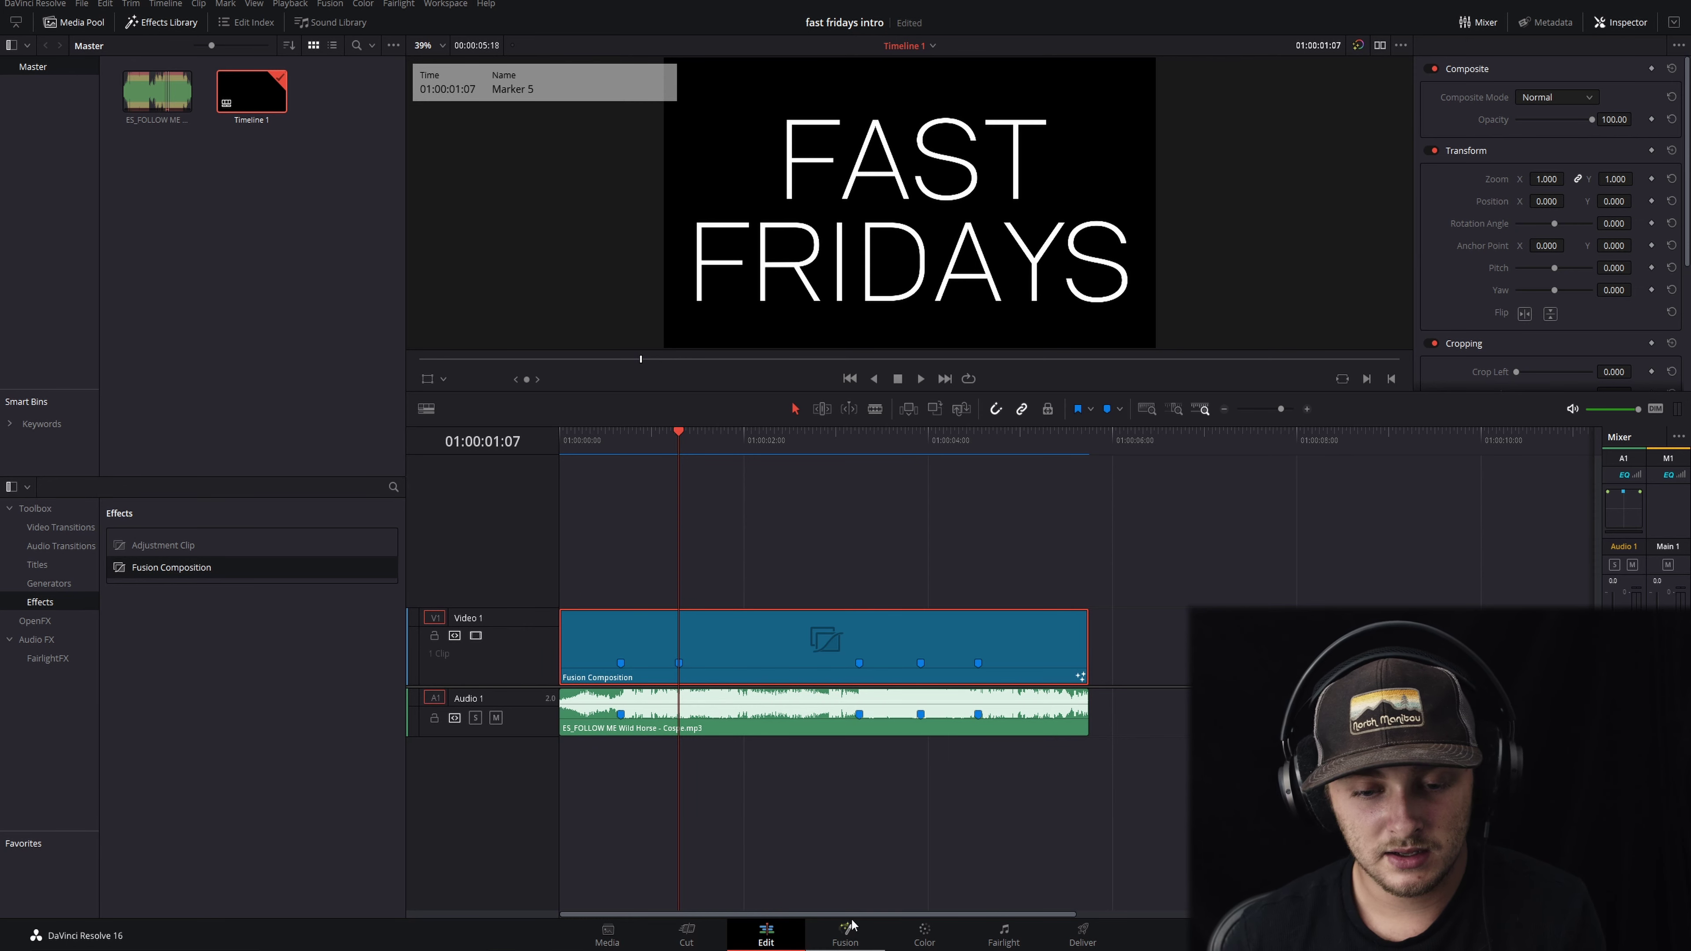
In Fusion, add a Center keyframe to Text2 at frame 31 and remove its keyframe at frame 22.
left_click(845, 933)
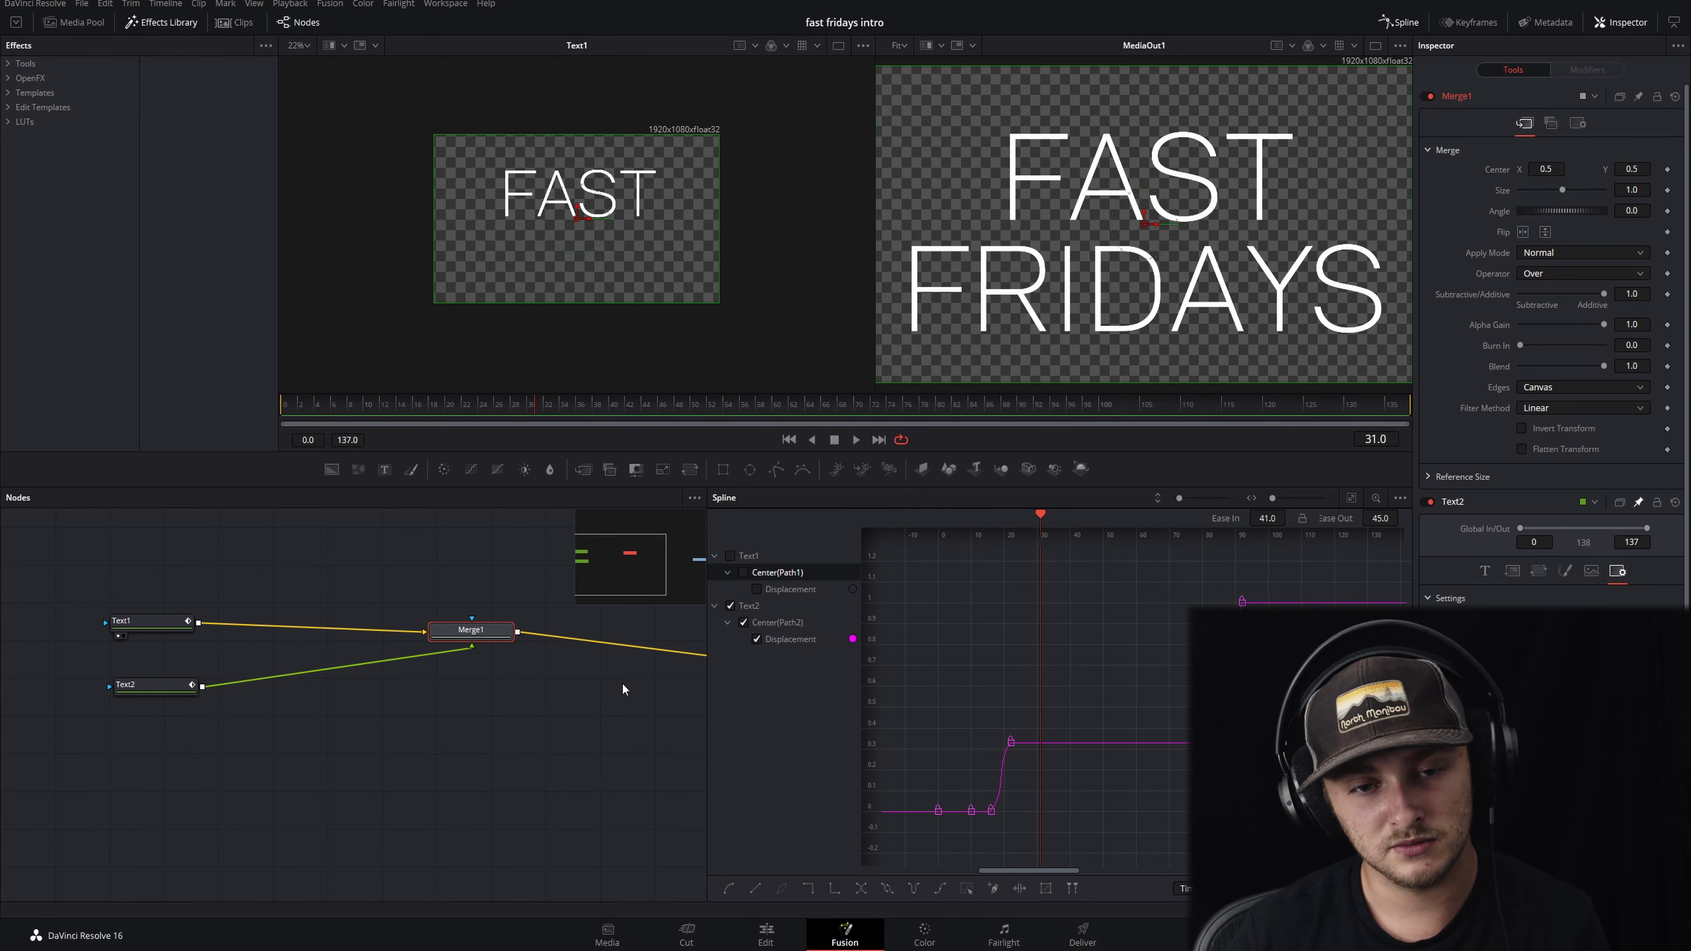
left_click(146, 691)
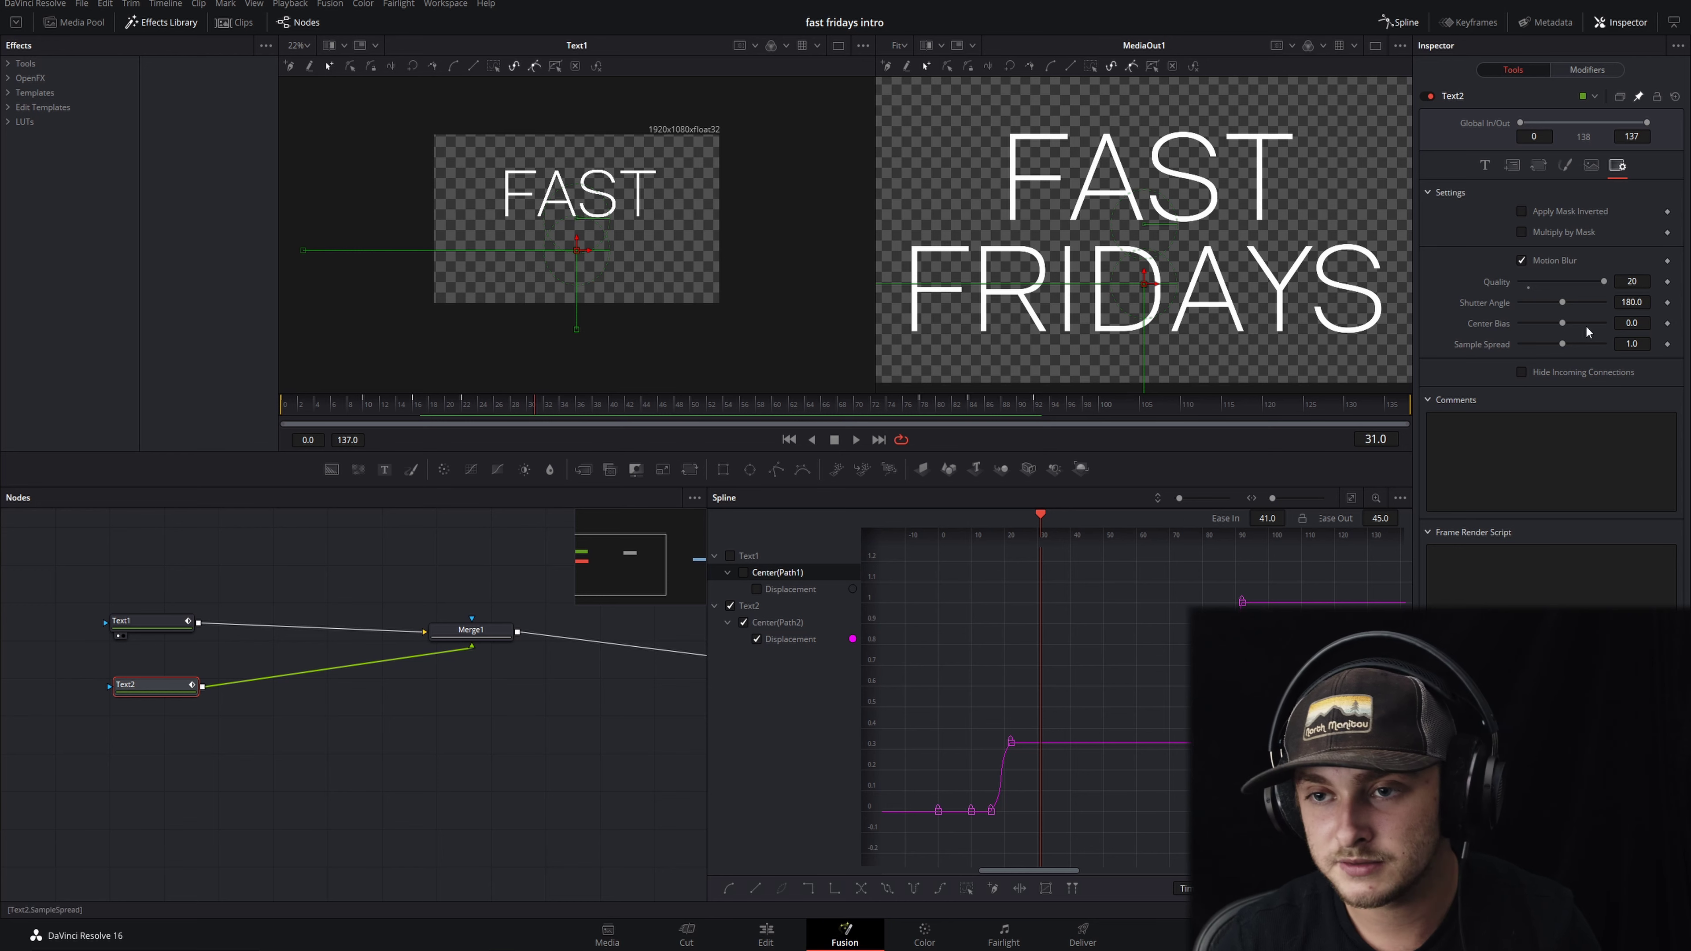
left_click(1512, 165)
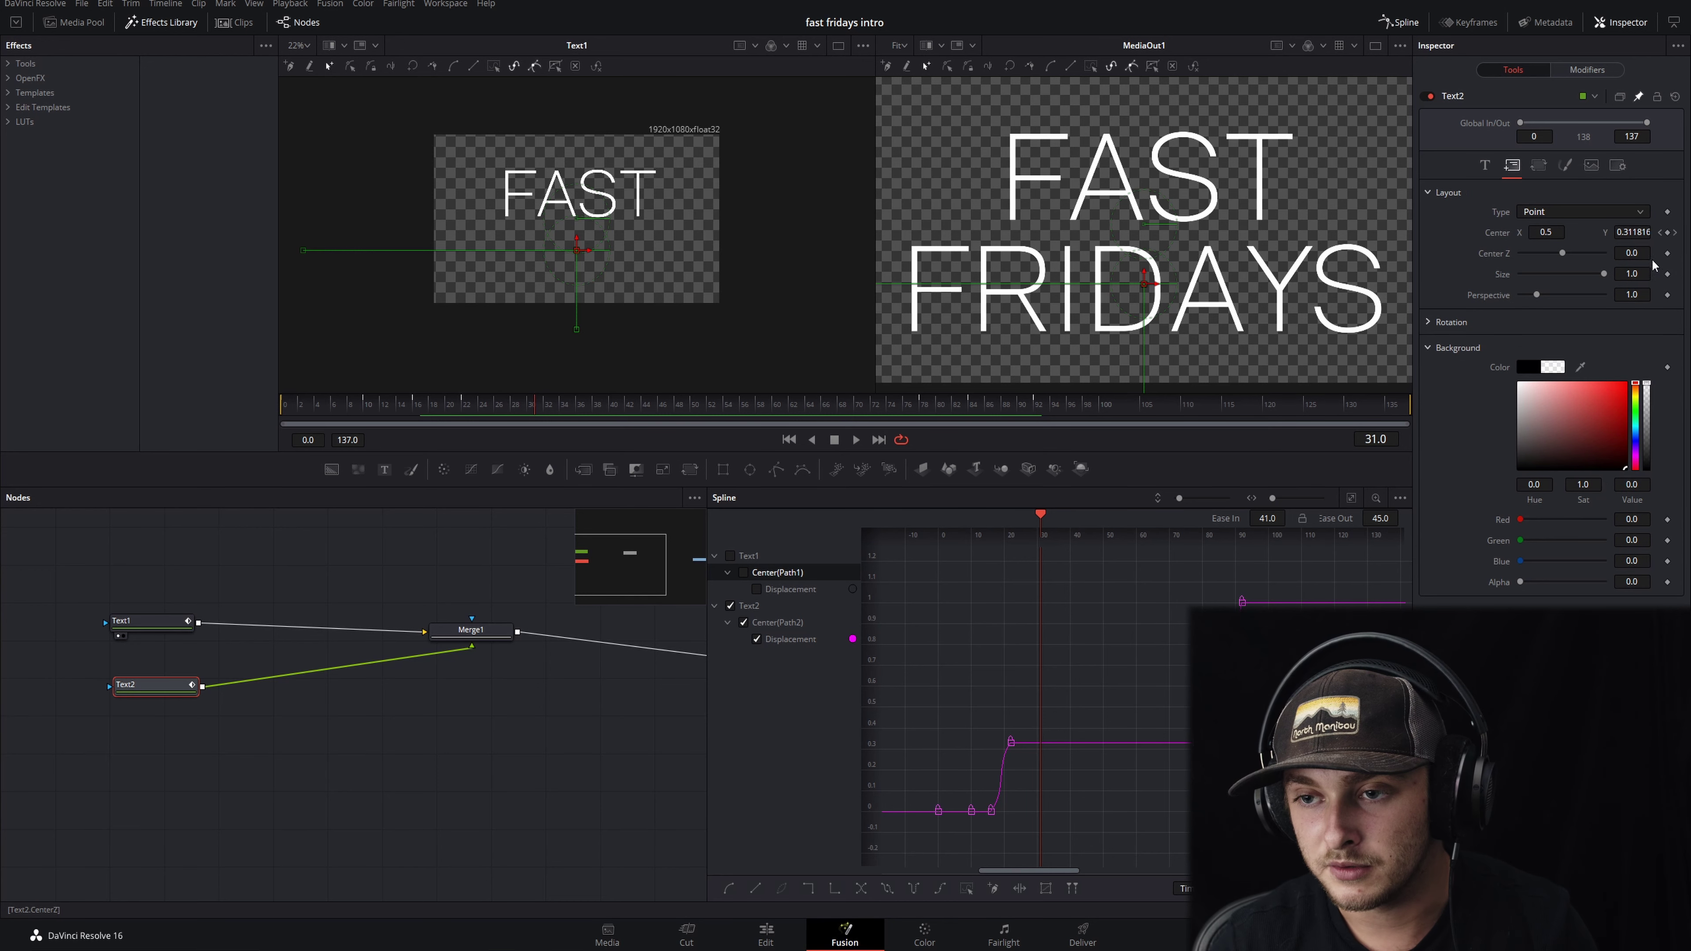
left_click(1667, 234)
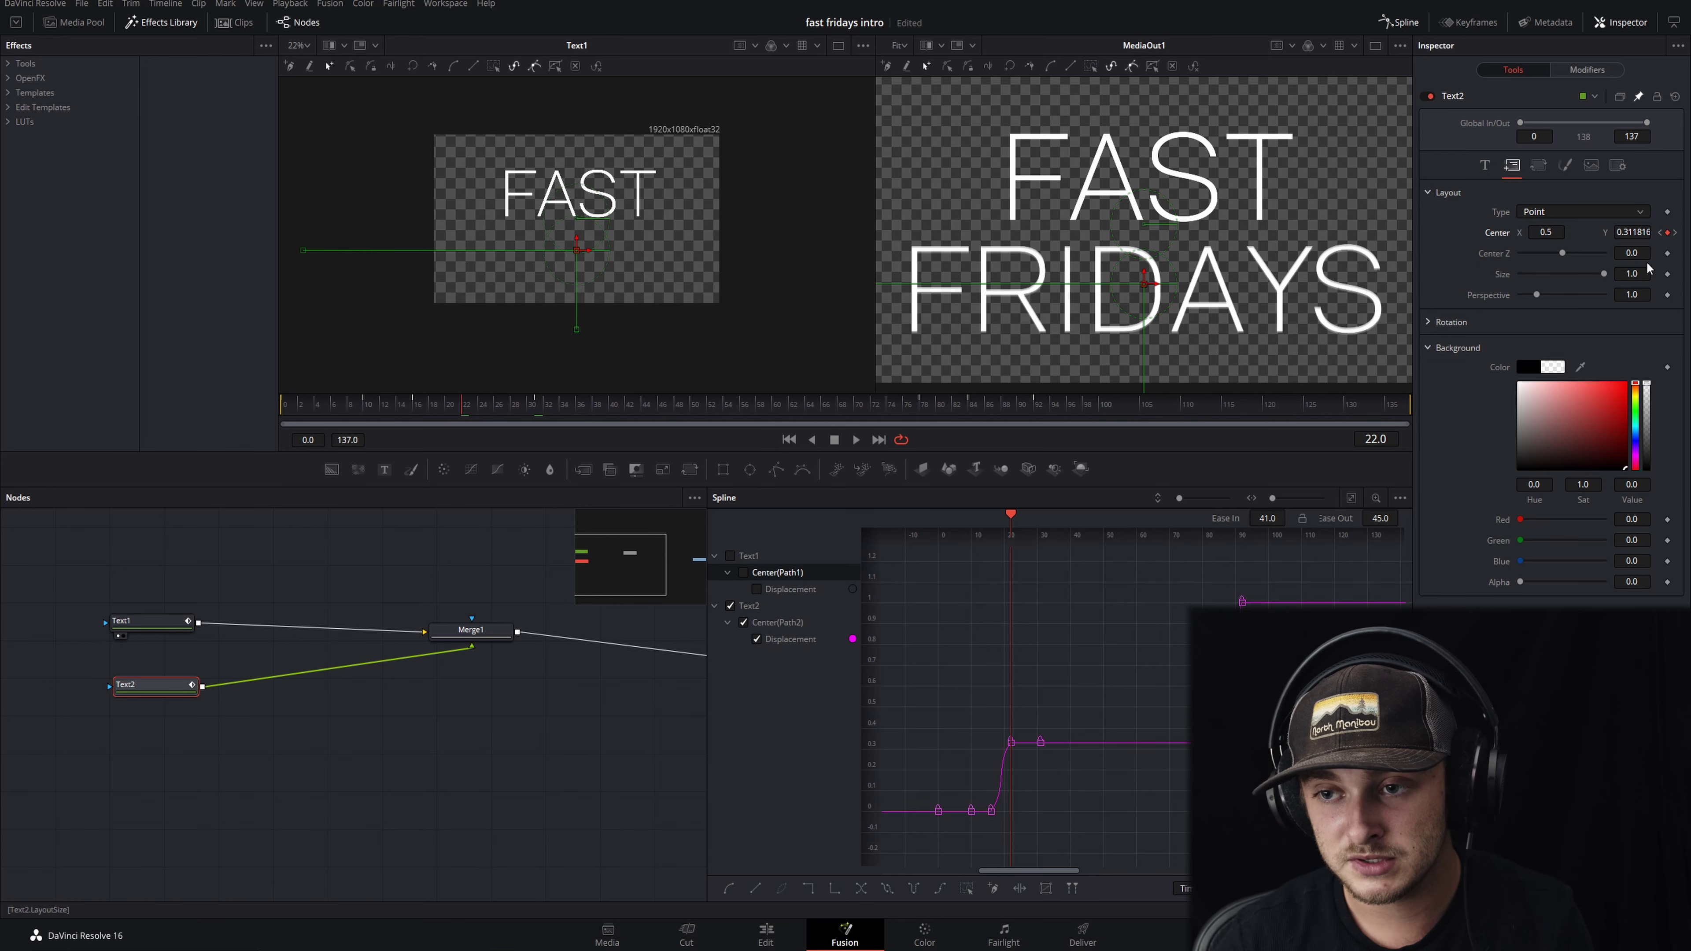
left_click(1668, 233)
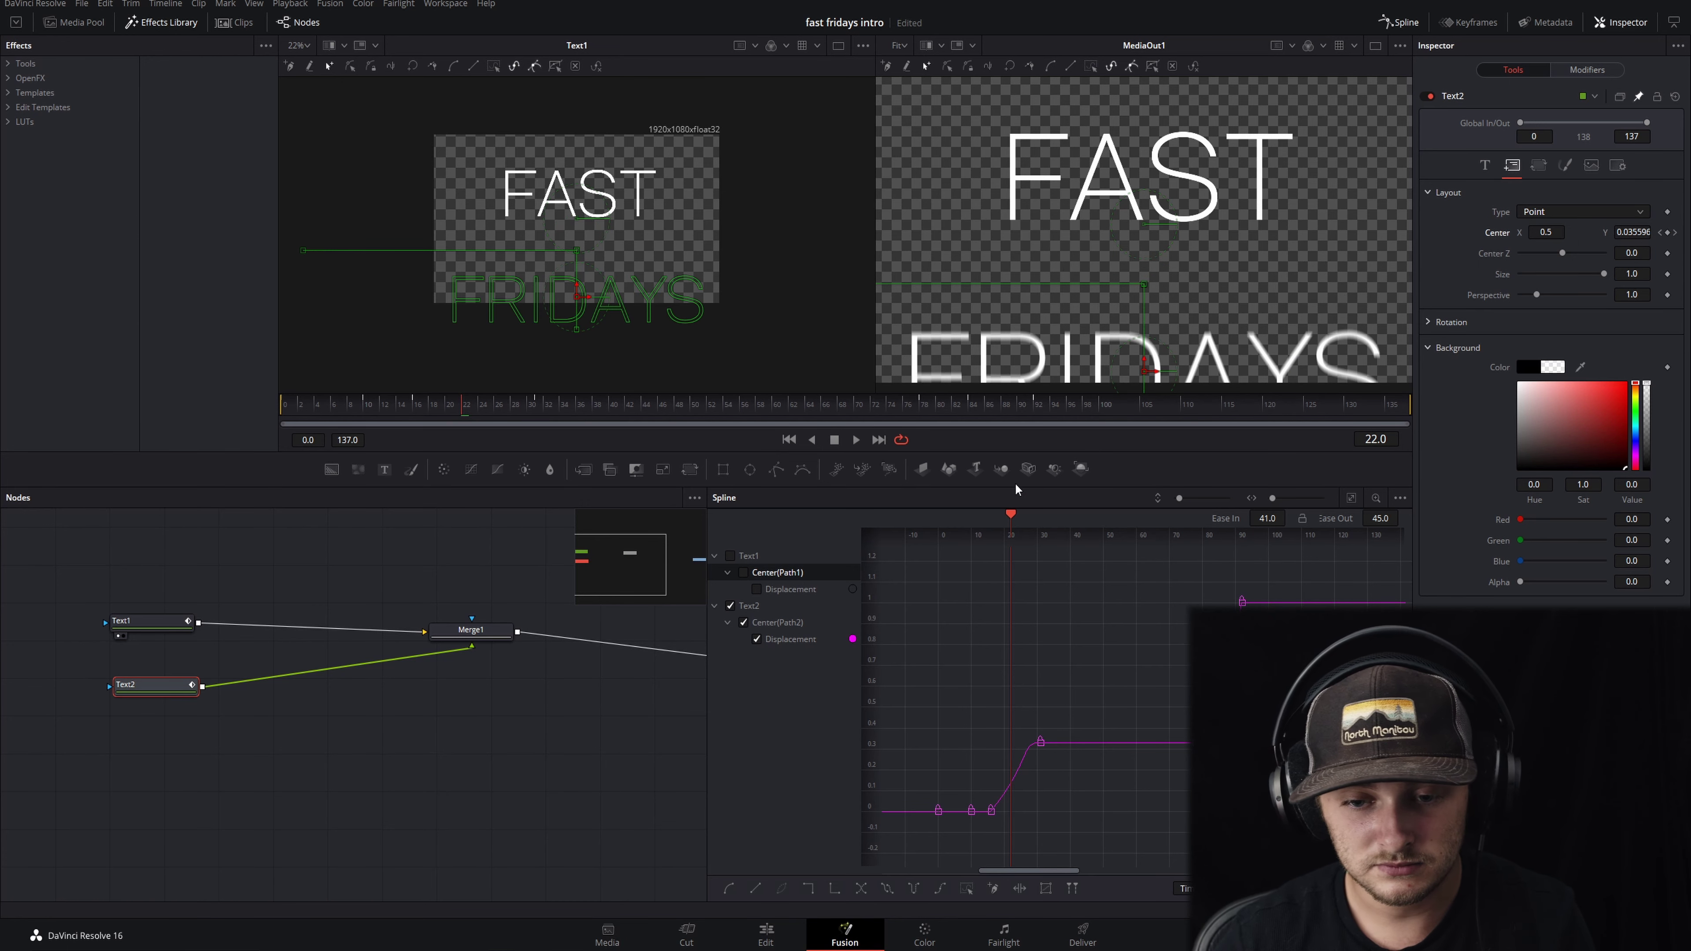
Preview the slower FRIDAYS entrance in the Fusion composition.
left_click_drag(1011, 523, 954, 518)
key("space")
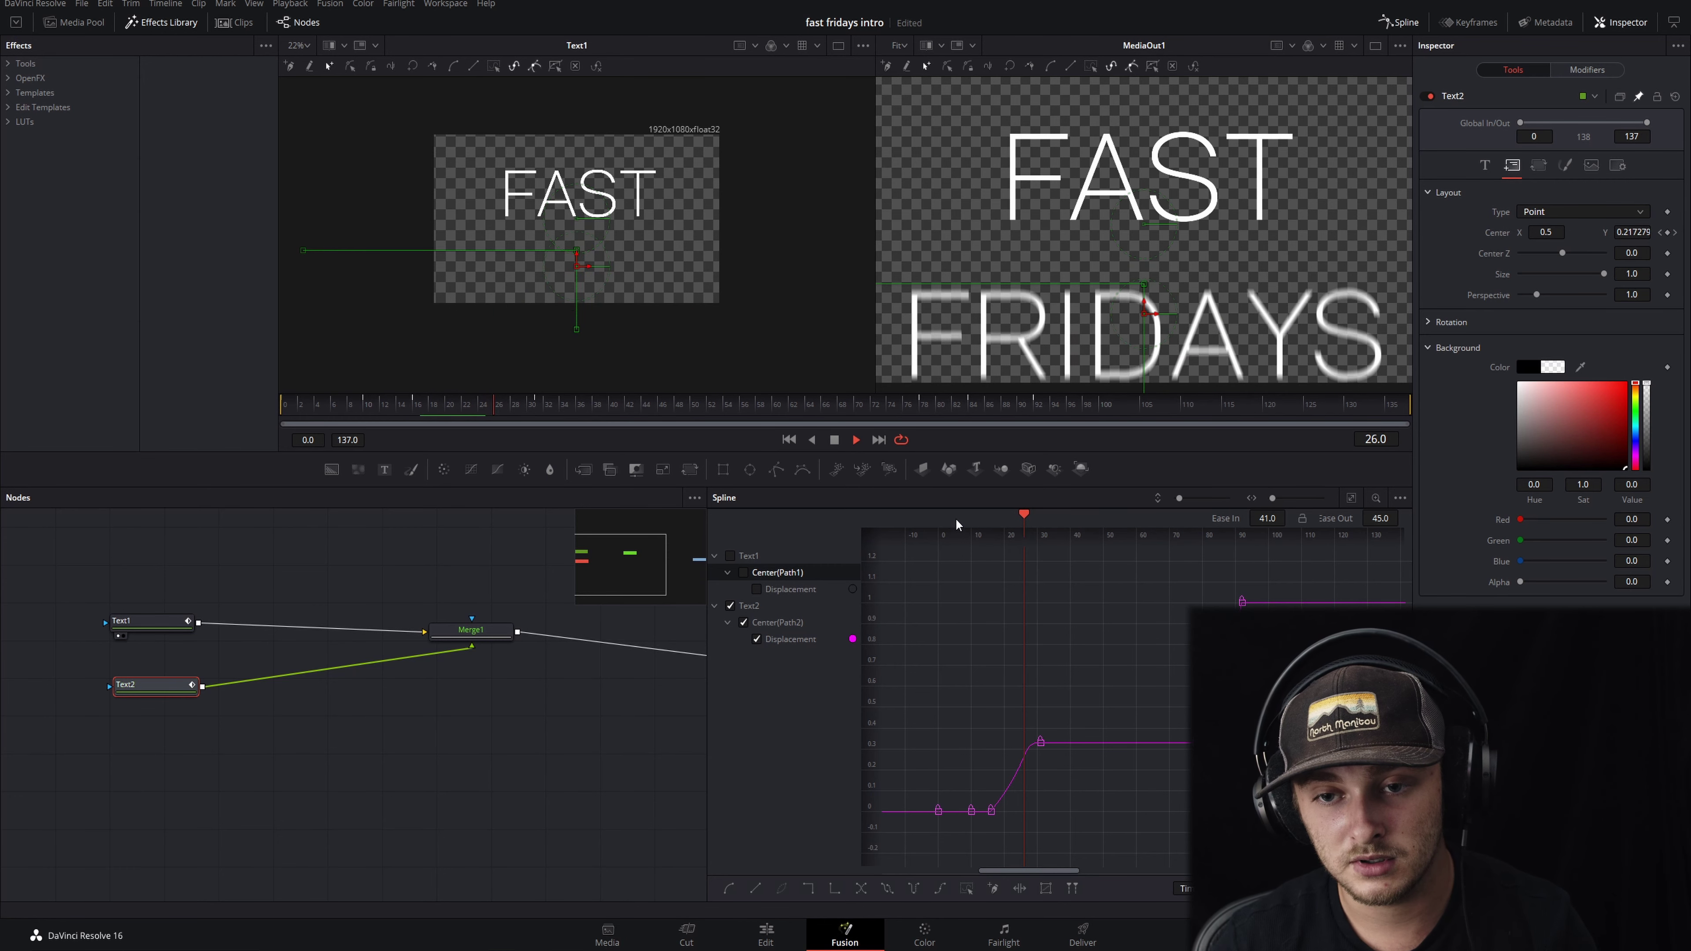
key("space")
Play the Edit page timeline from the start to check the retimed FRIDAYS entrance against the music.
left_click(764, 932)
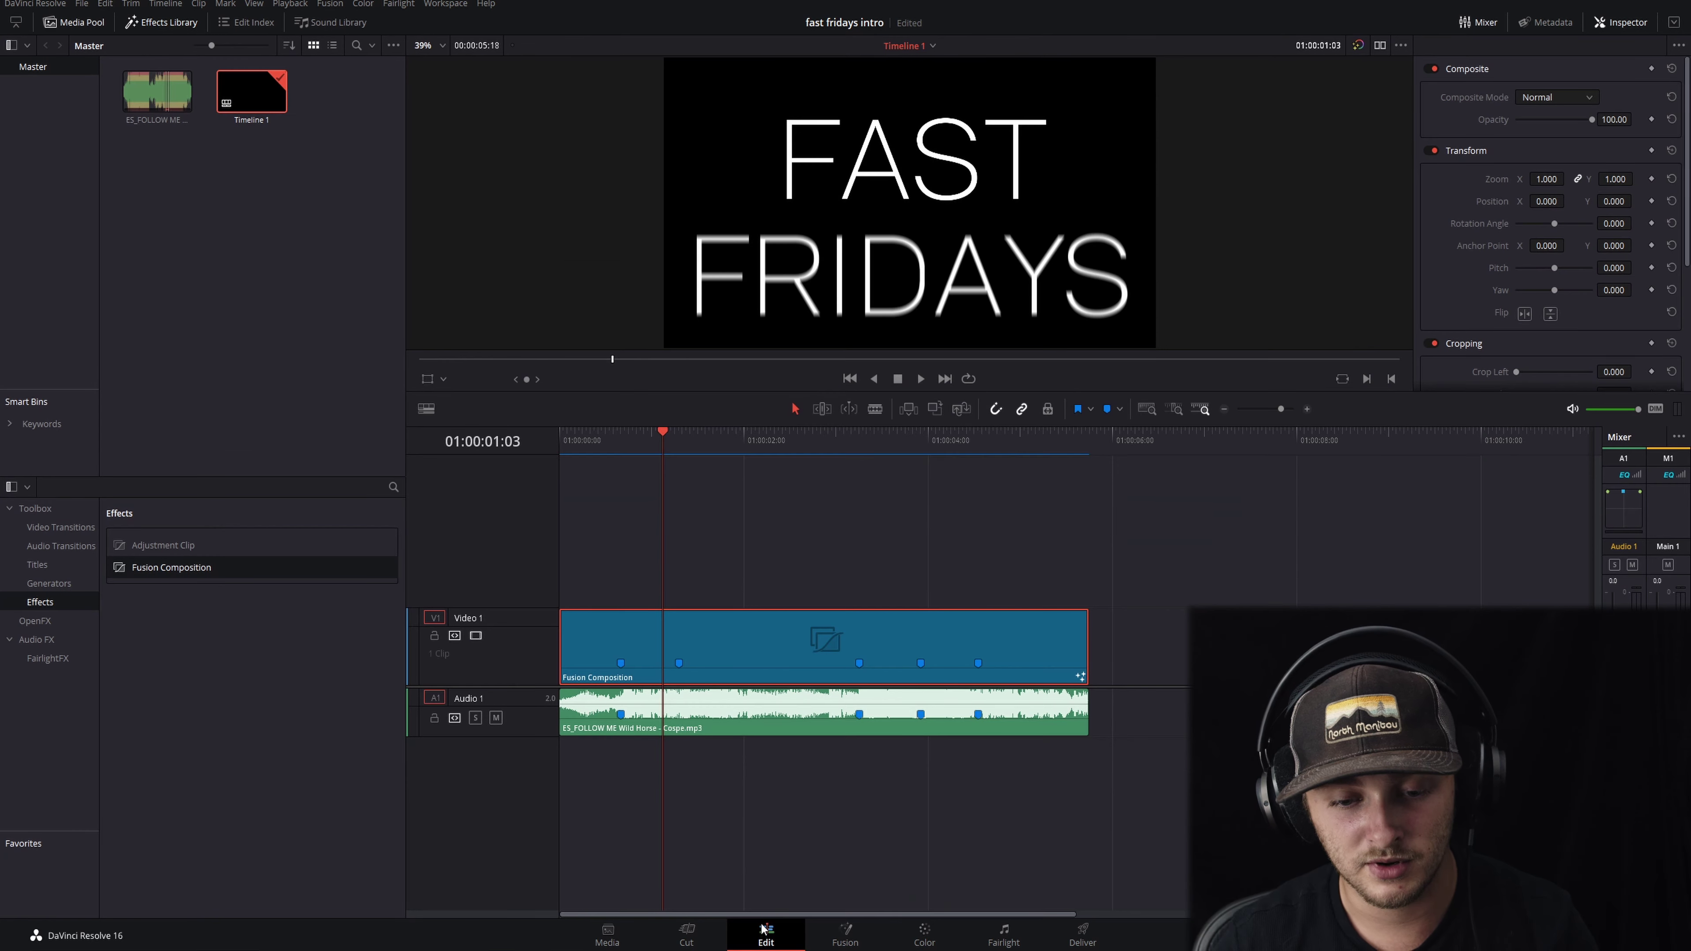
left_click_drag(662, 434, 527, 443)
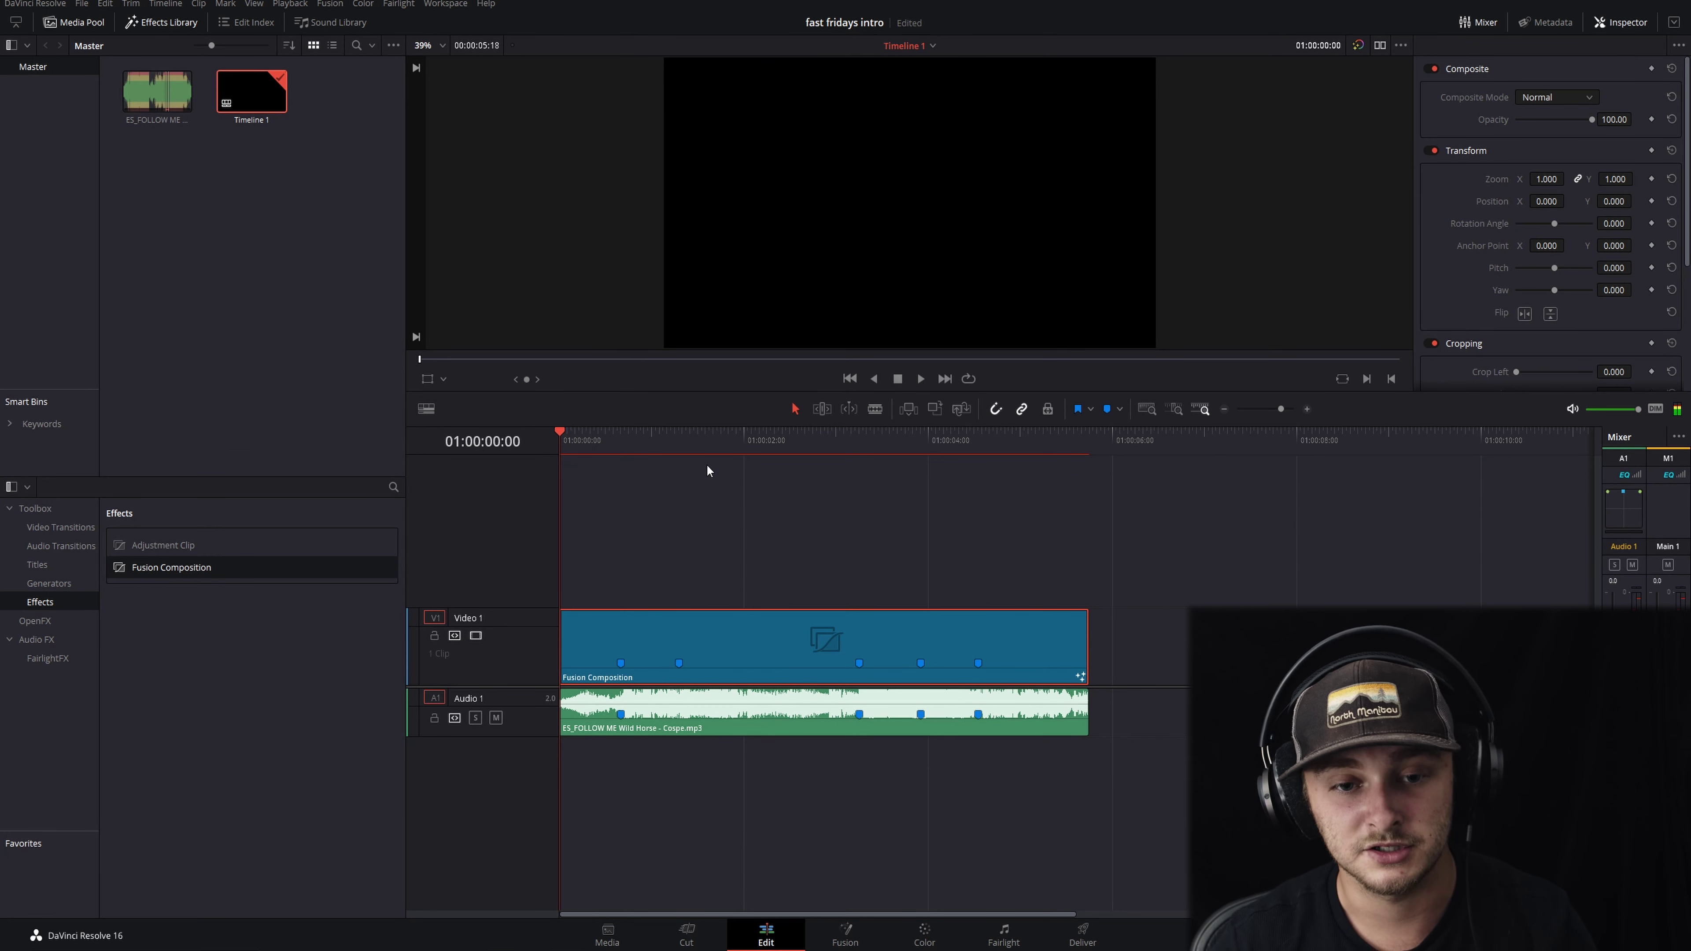
key("space")
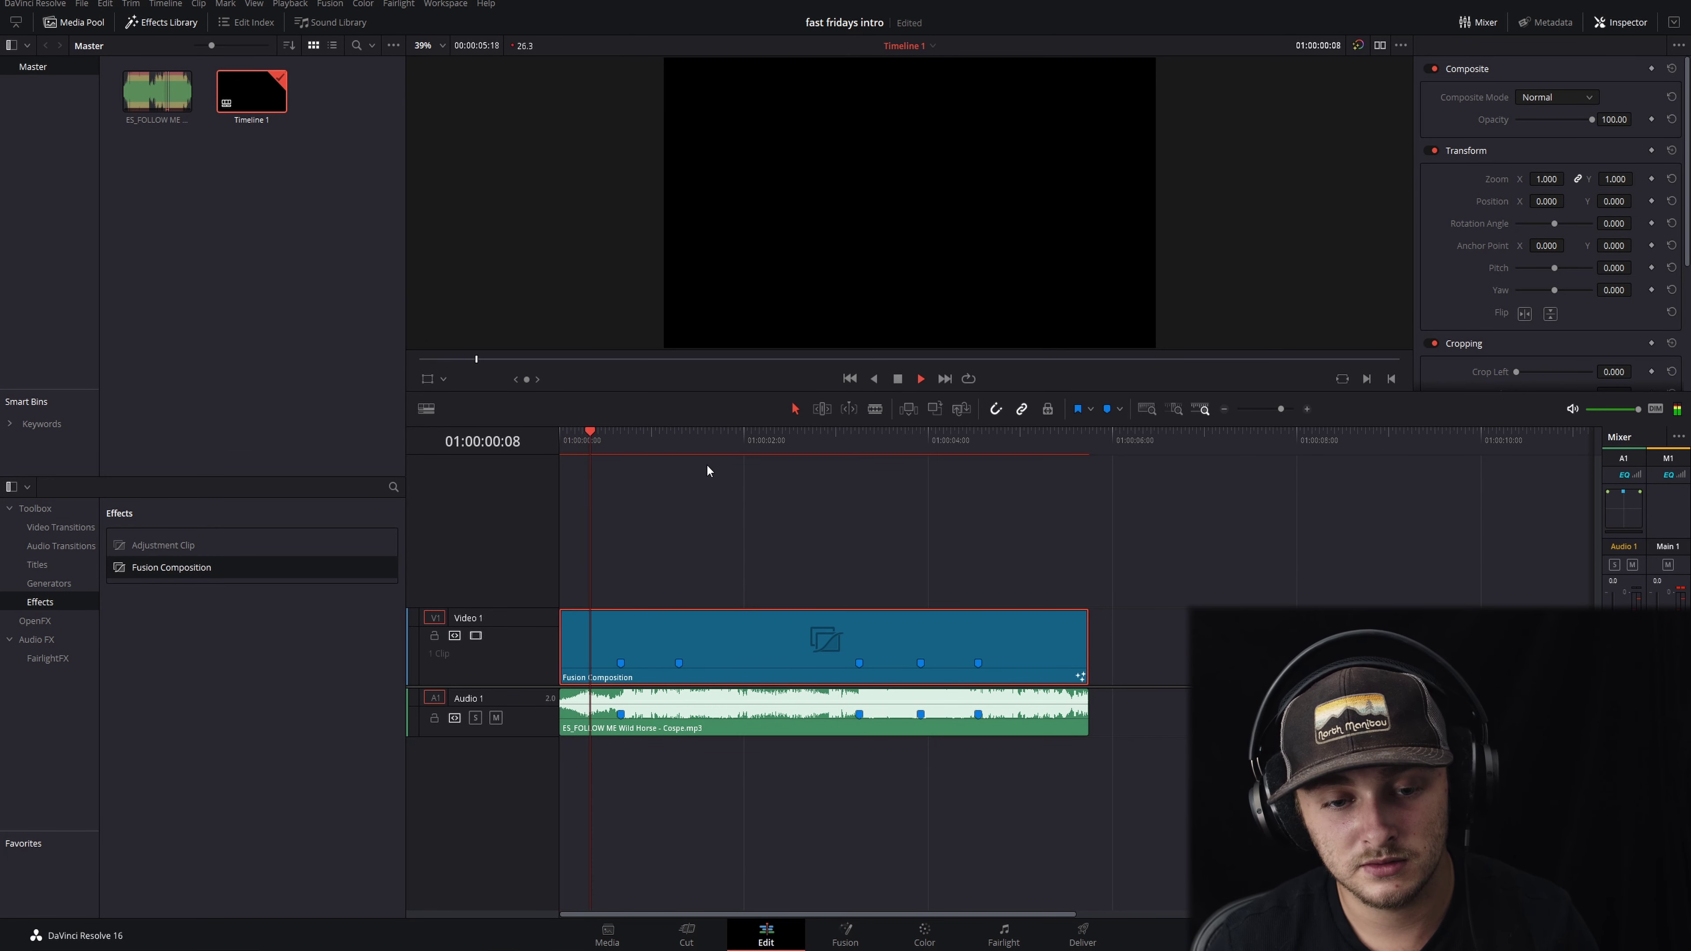
key("space")
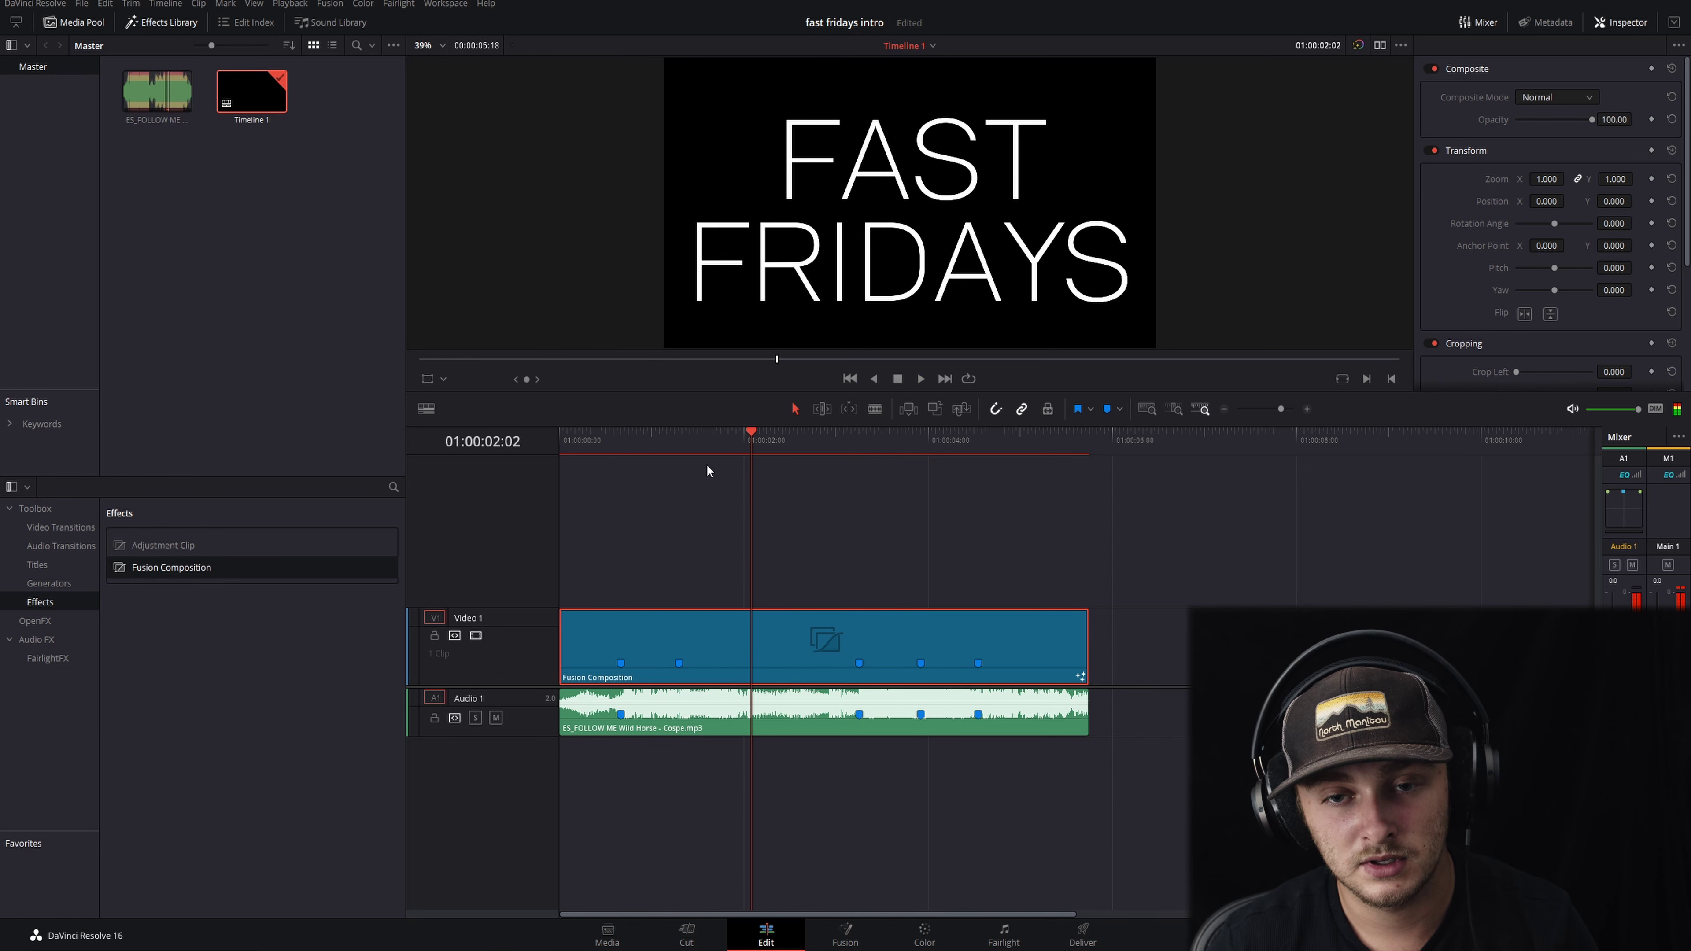
left_click_drag(648, 436, 511, 465)
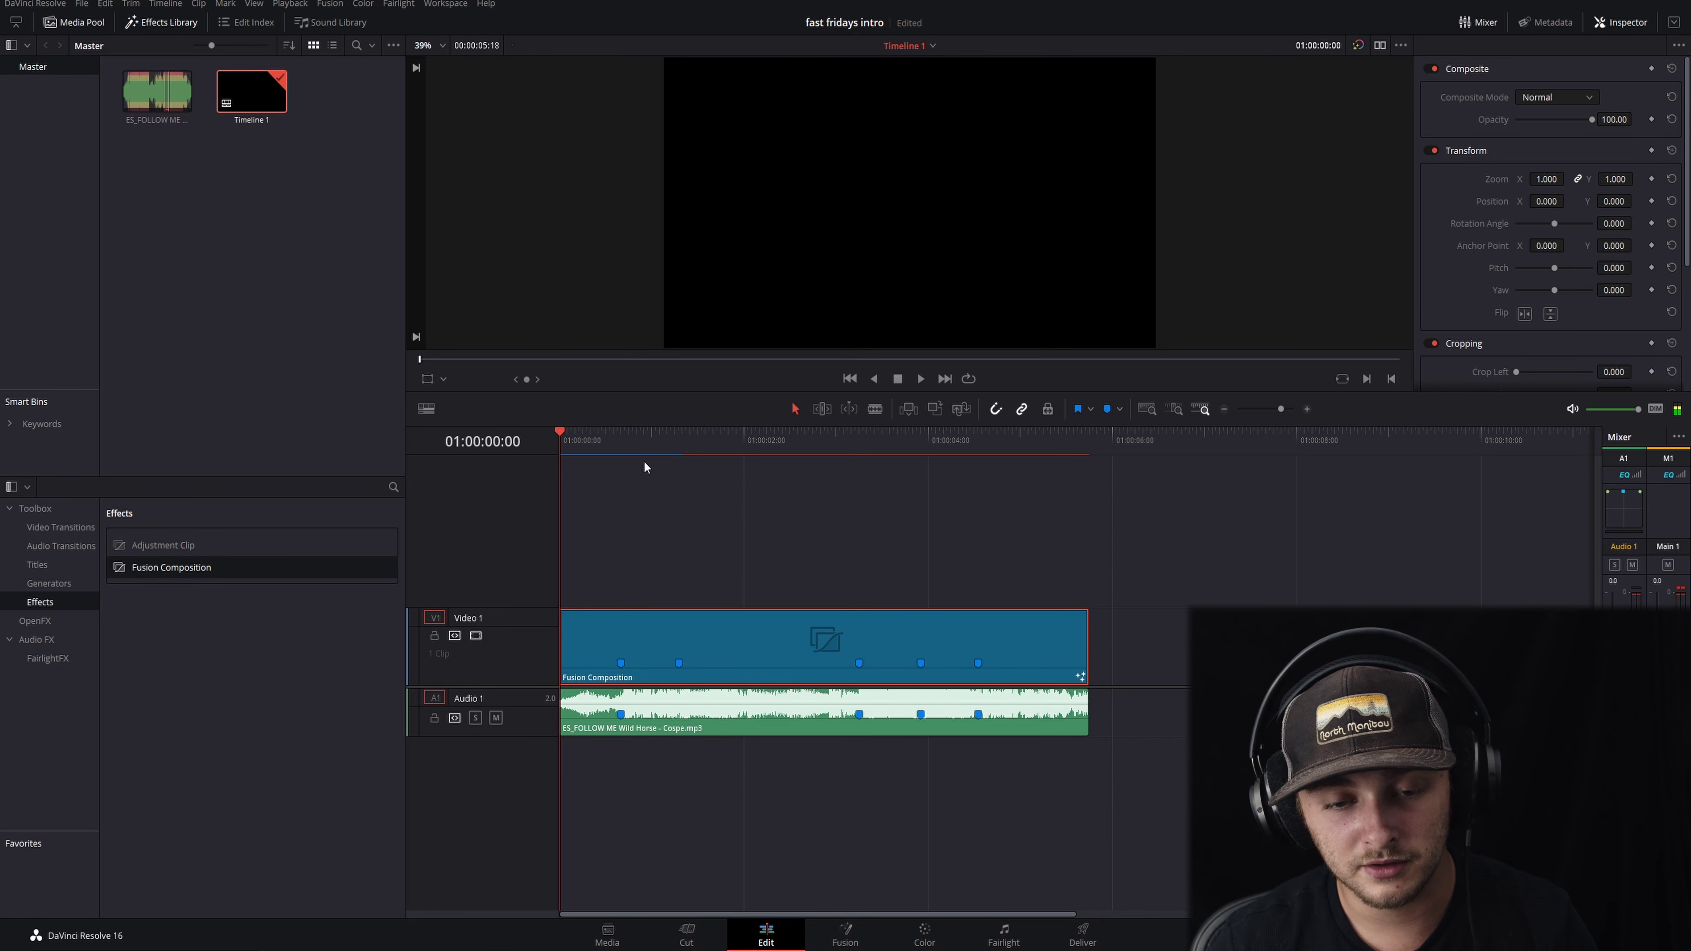
key("space")
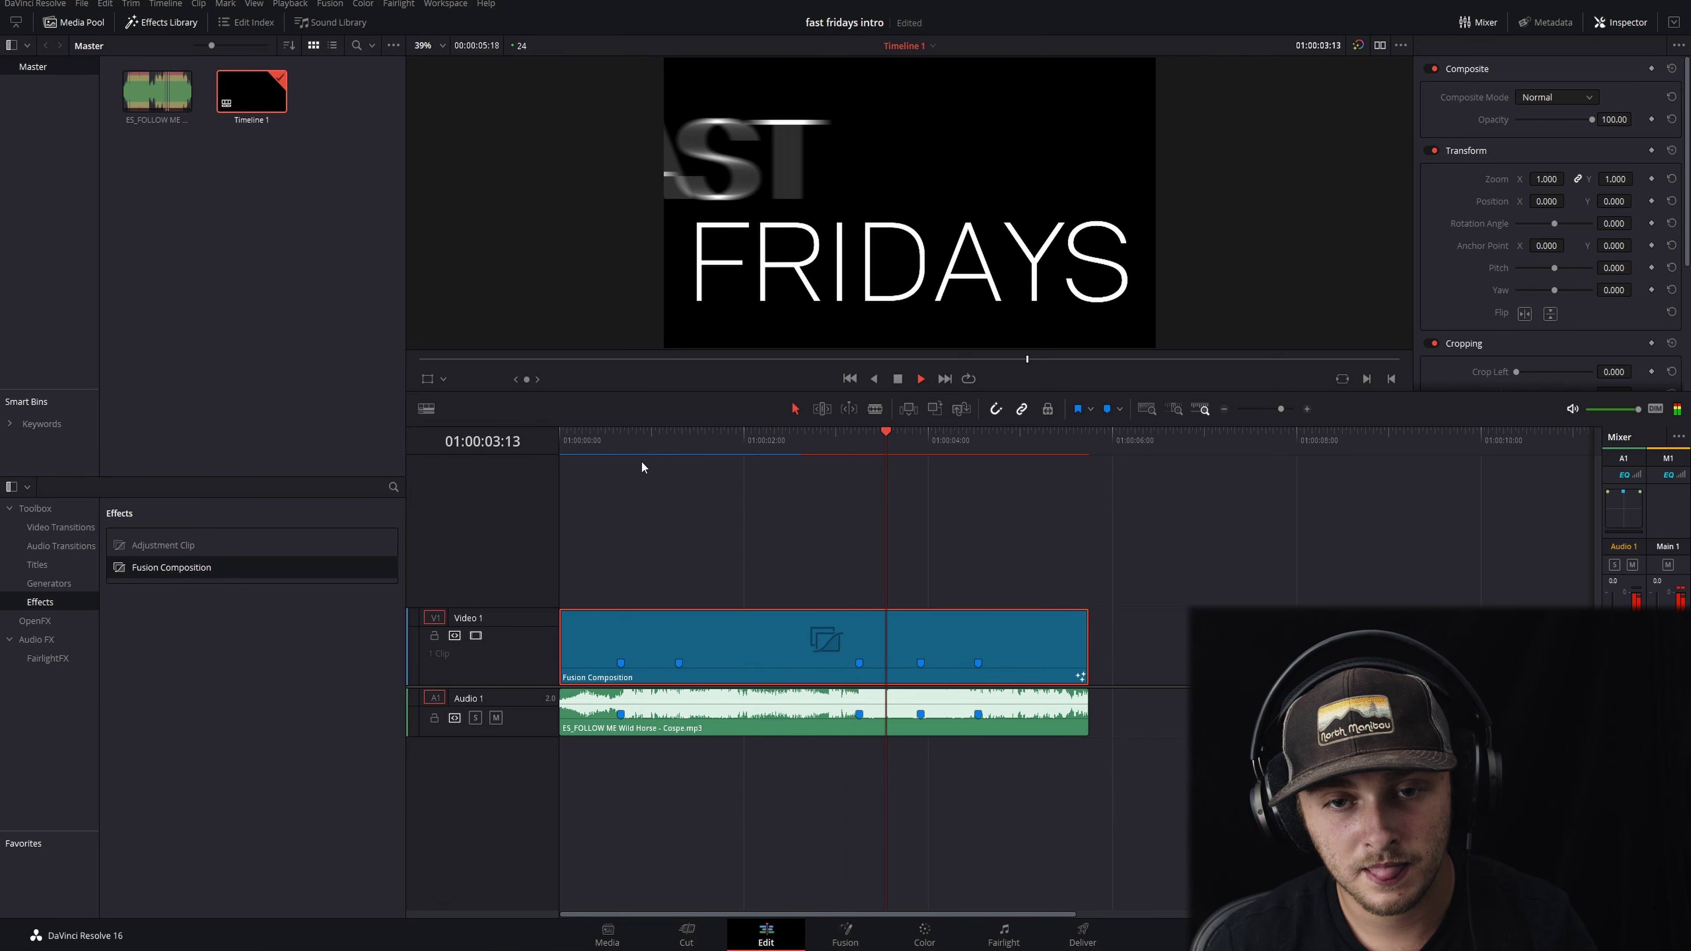
left_click_drag(639, 439, 508, 480)
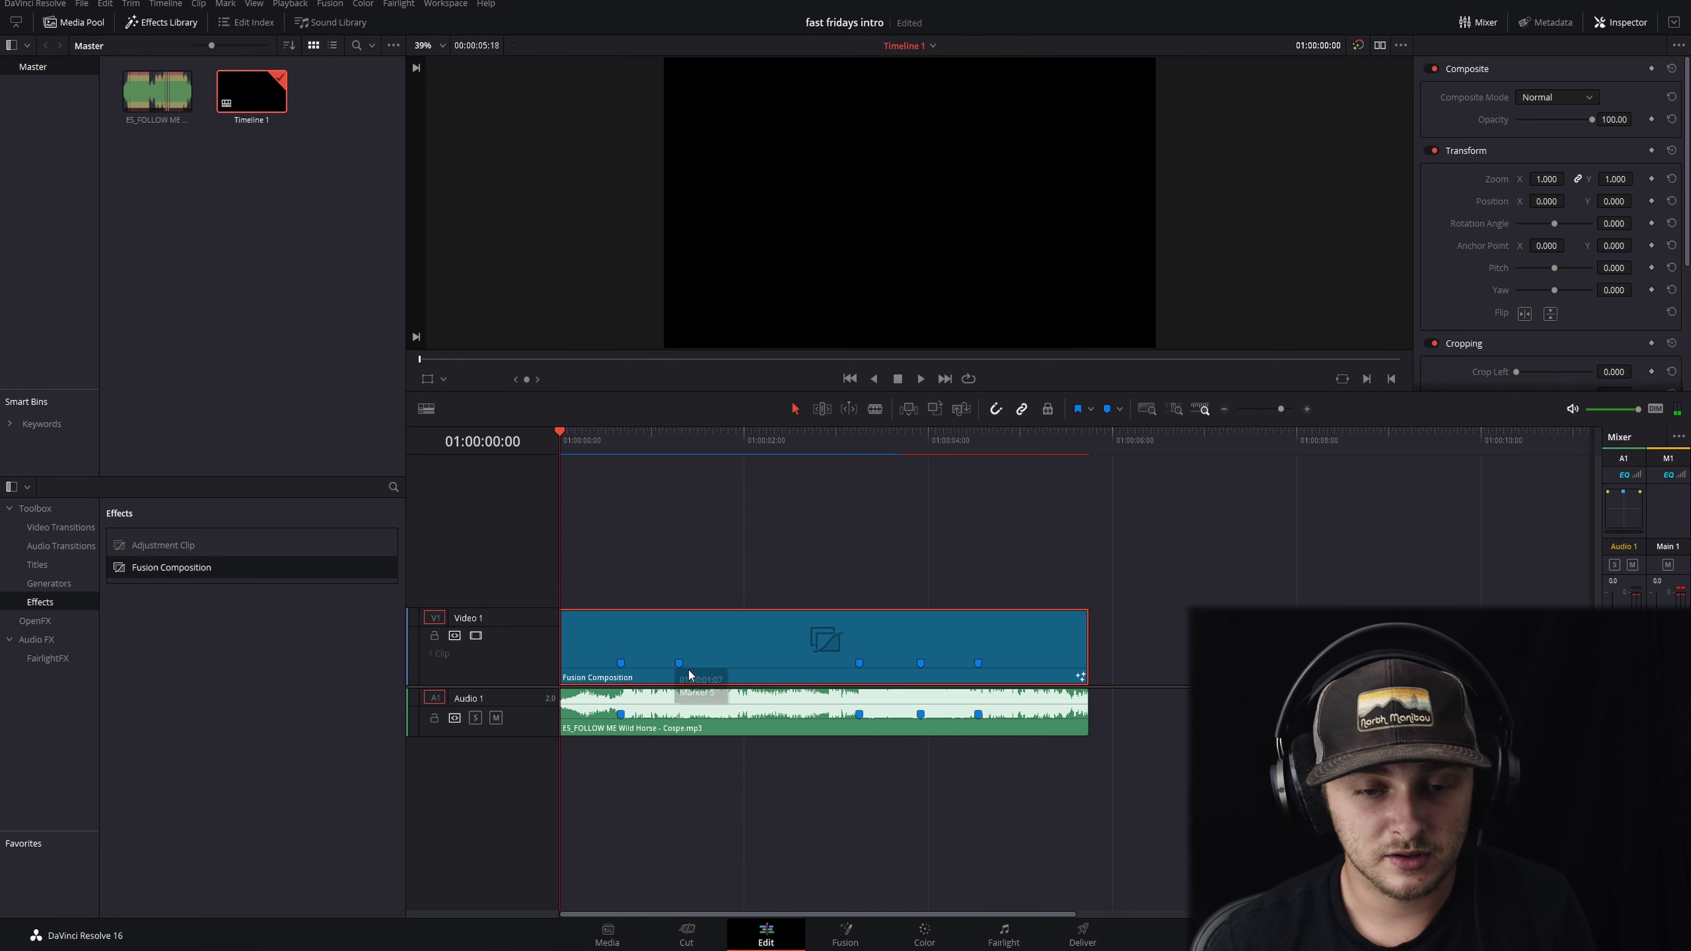
Open the composition in Fusion at 01:00:02:07 and search the available tools for "warp".
left_click_drag(585, 446, 772, 447)
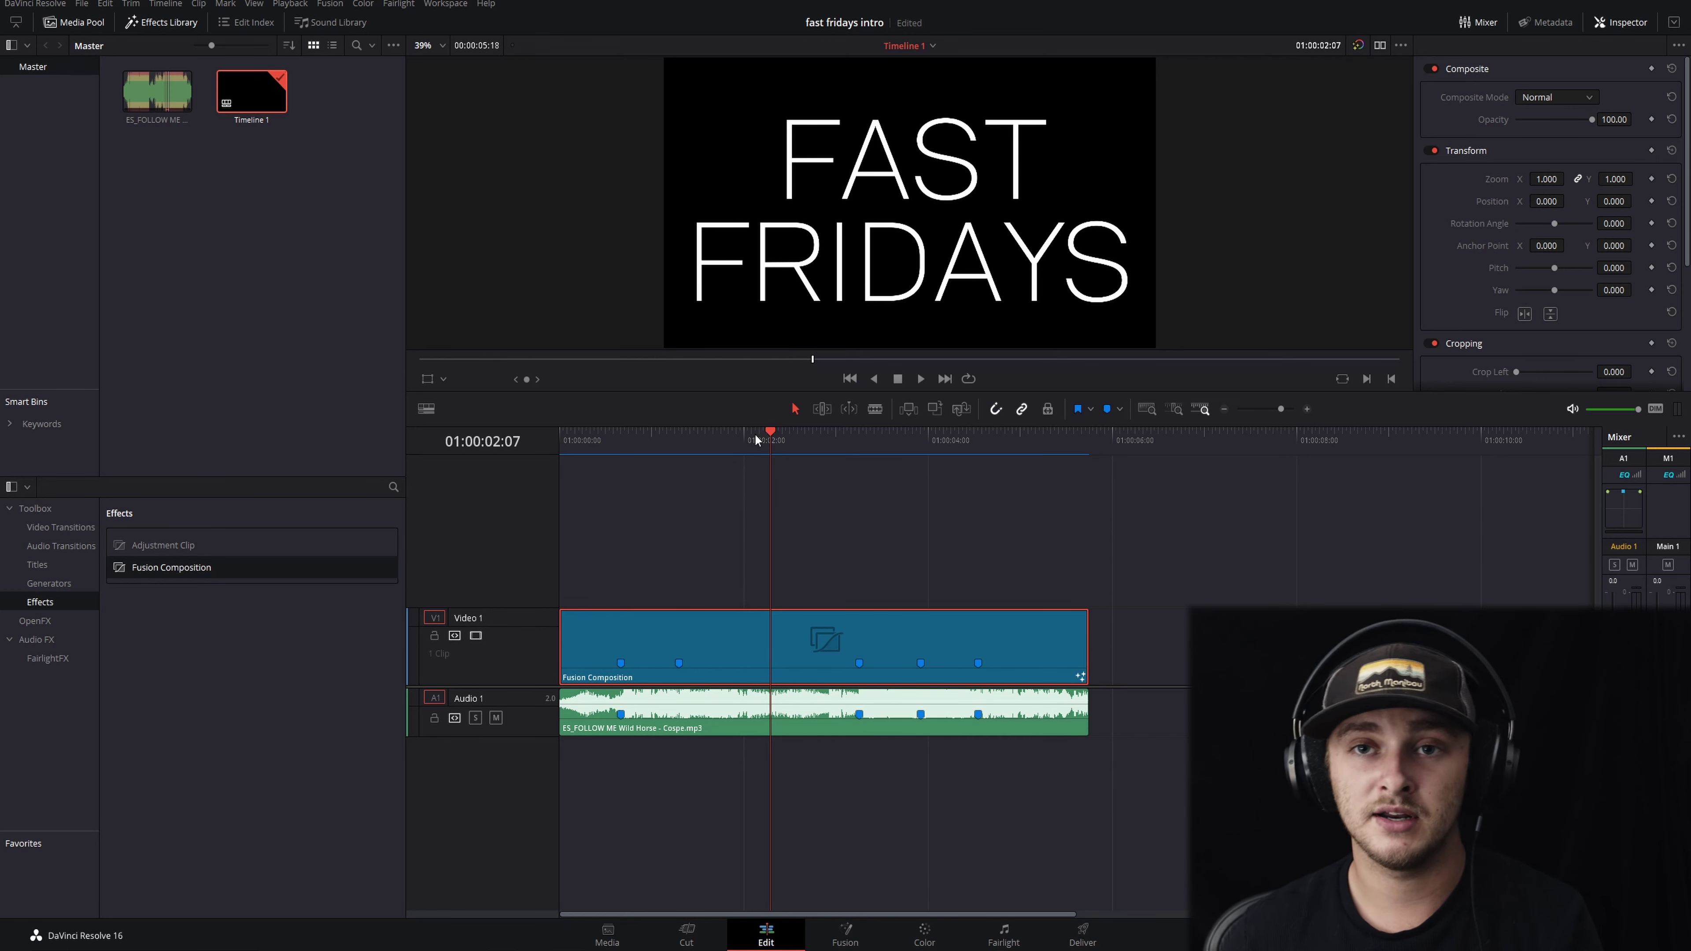
left_click(846, 931)
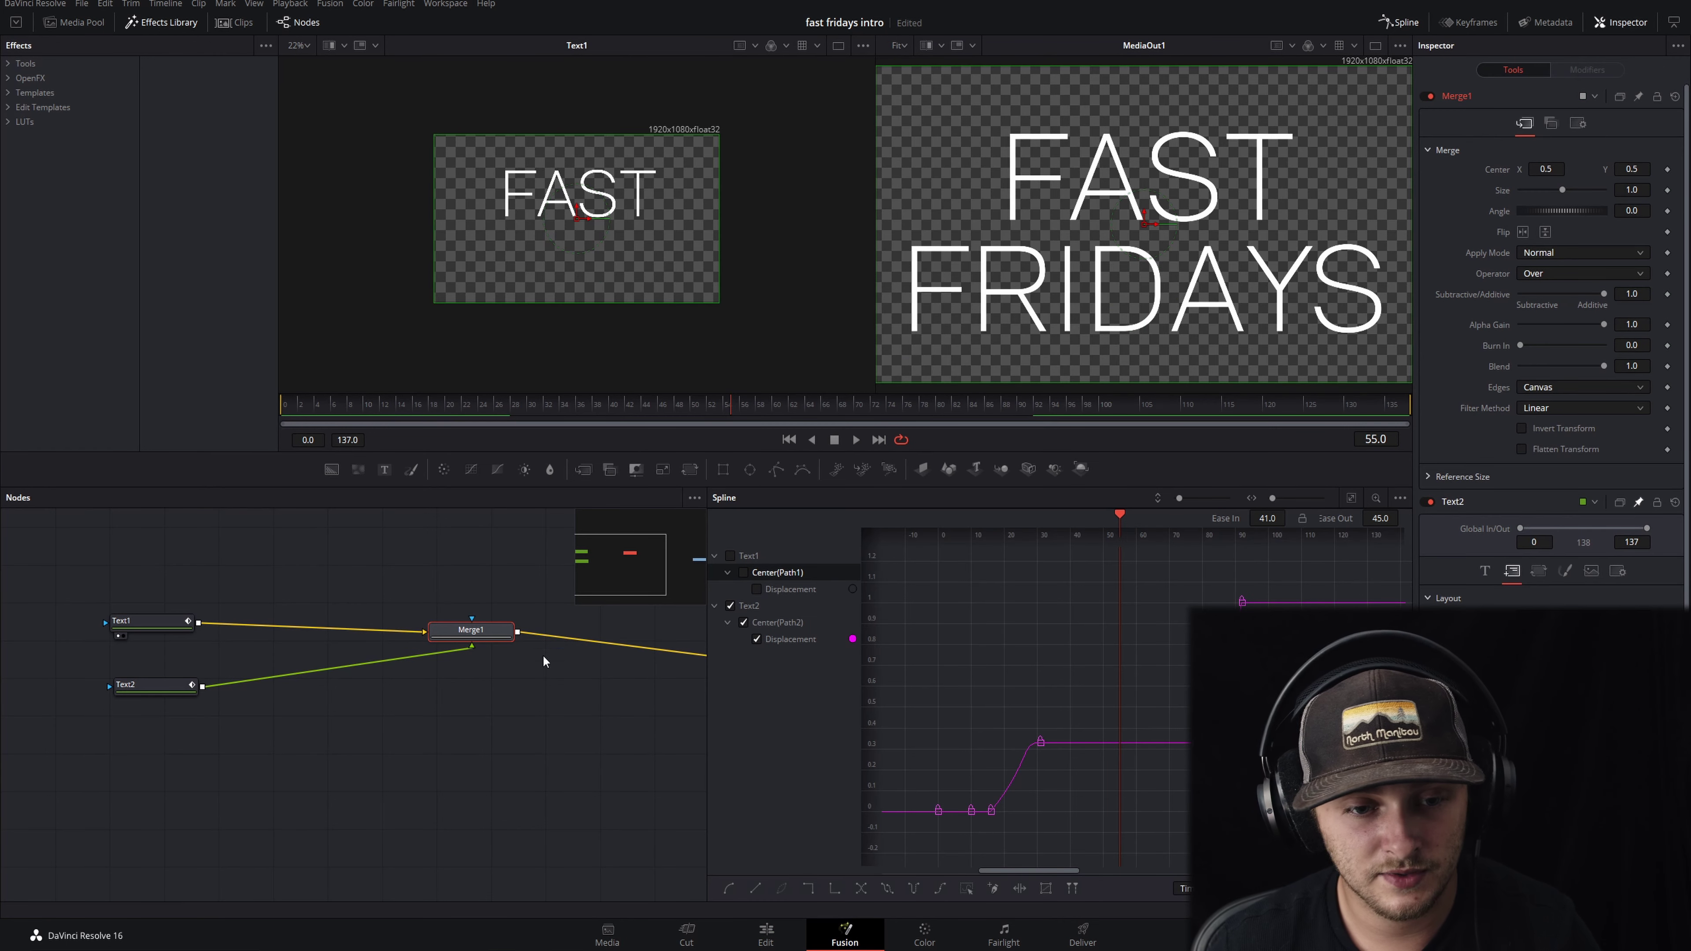
left_click_drag(466, 643, 434, 643)
key("shift+space")
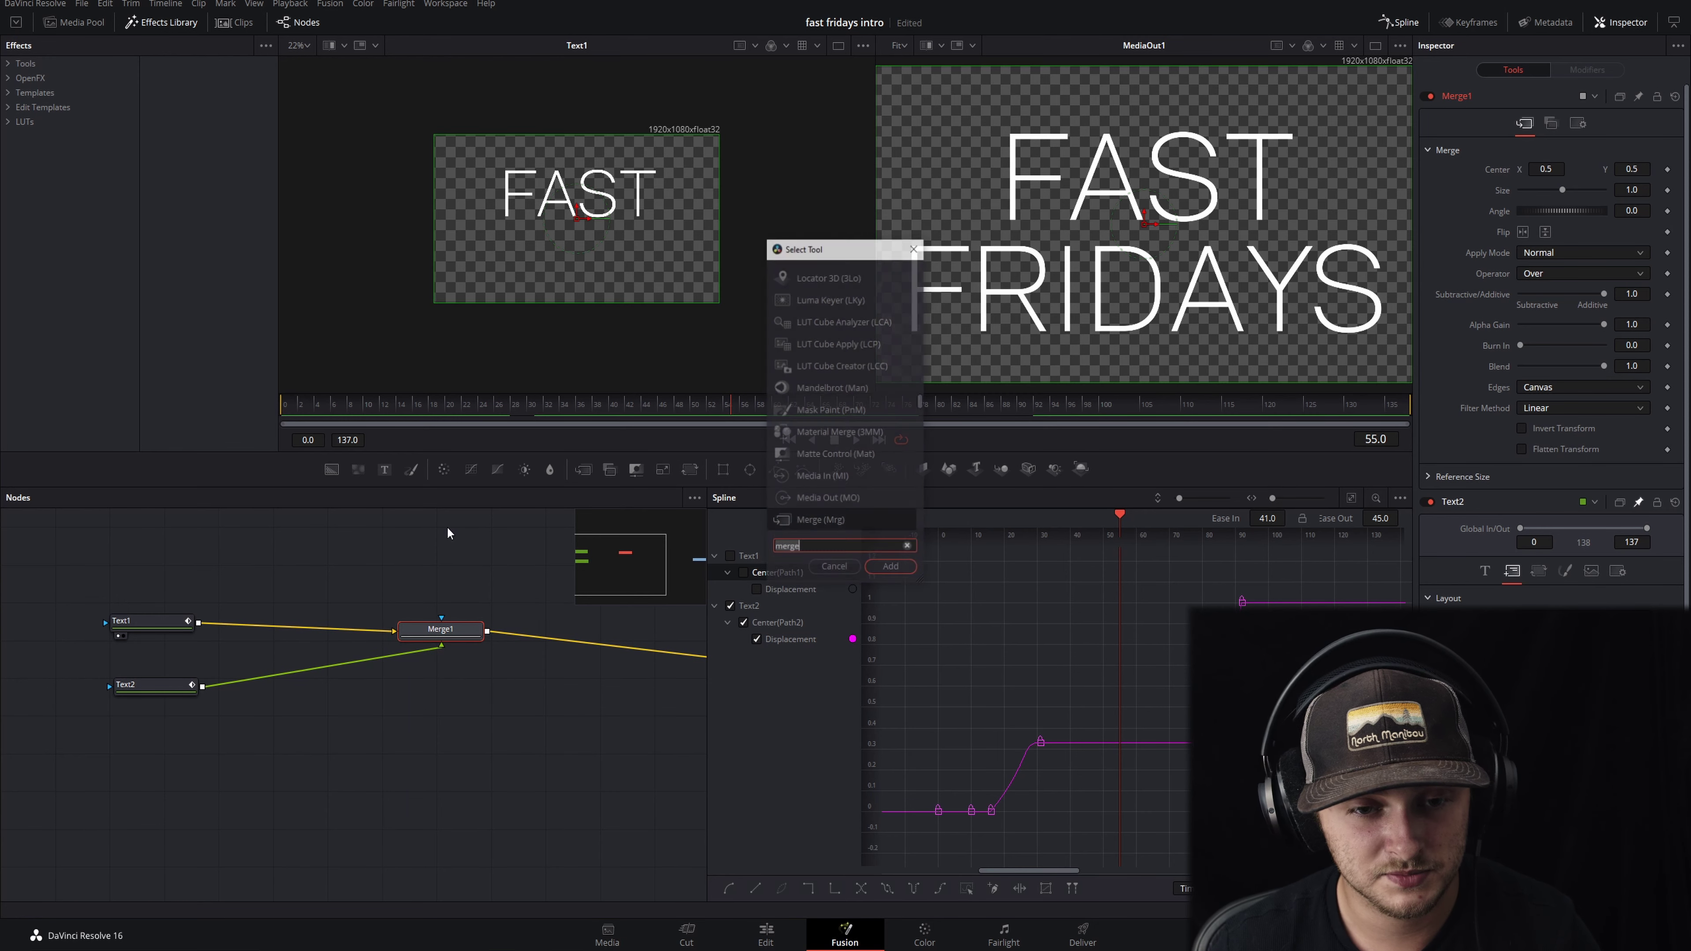
type("warp")
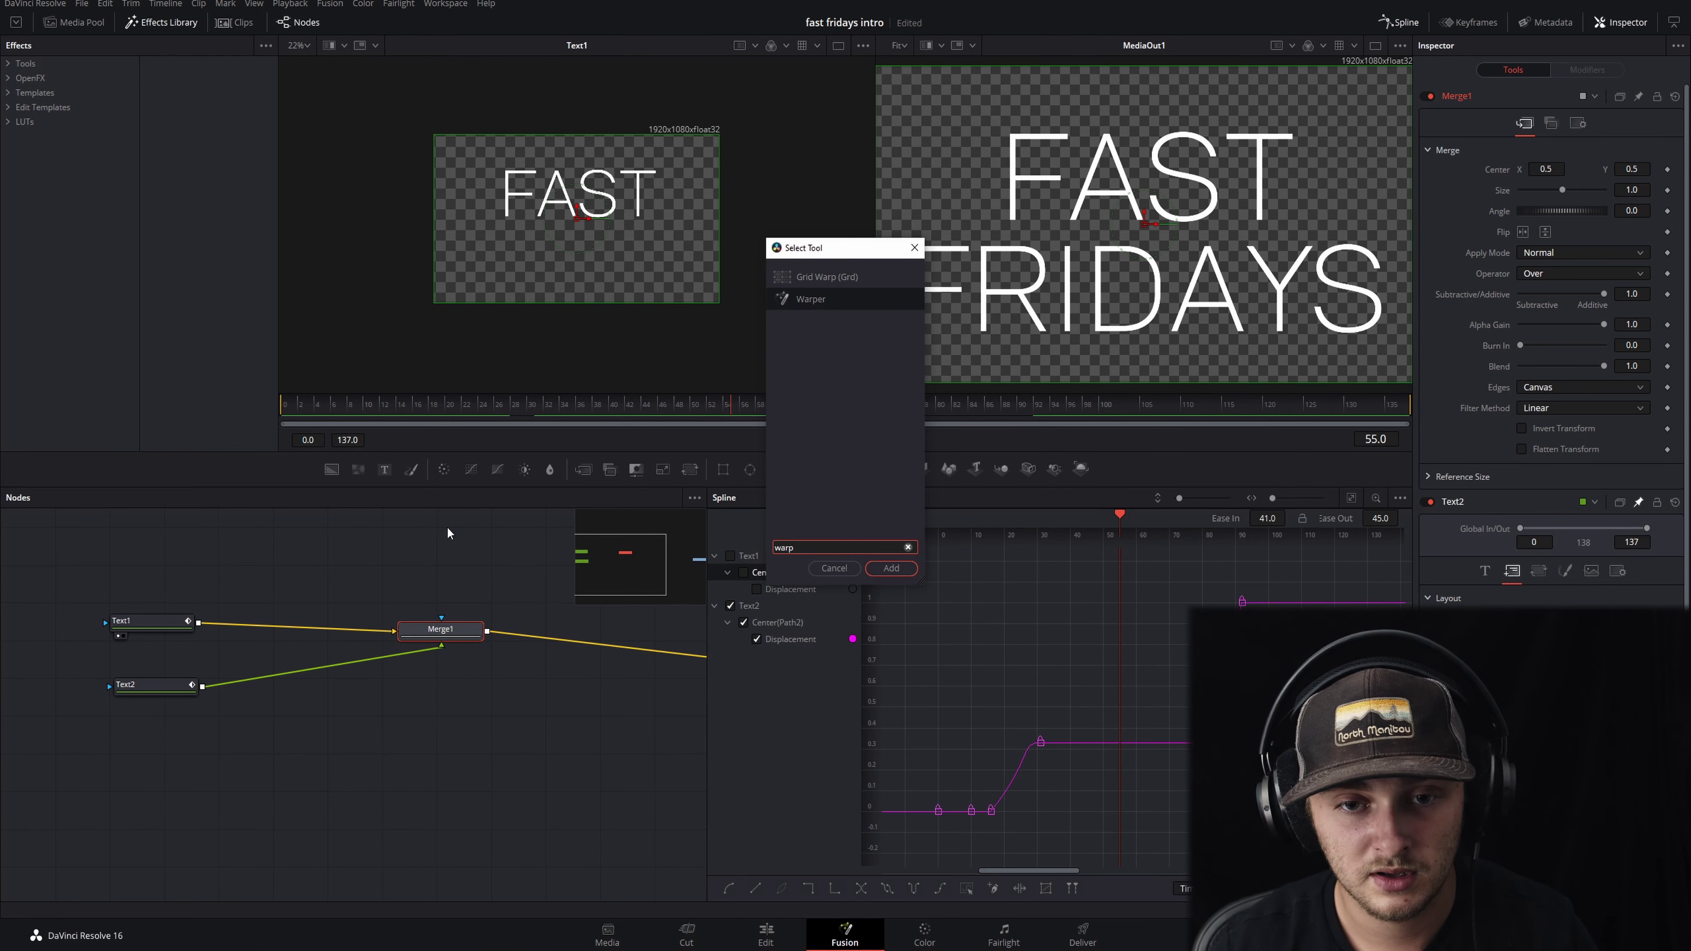
key("Escape")
Try a Dent warp node on Merge1 and browse the Effect tools for an alternative.
left_click(8, 79)
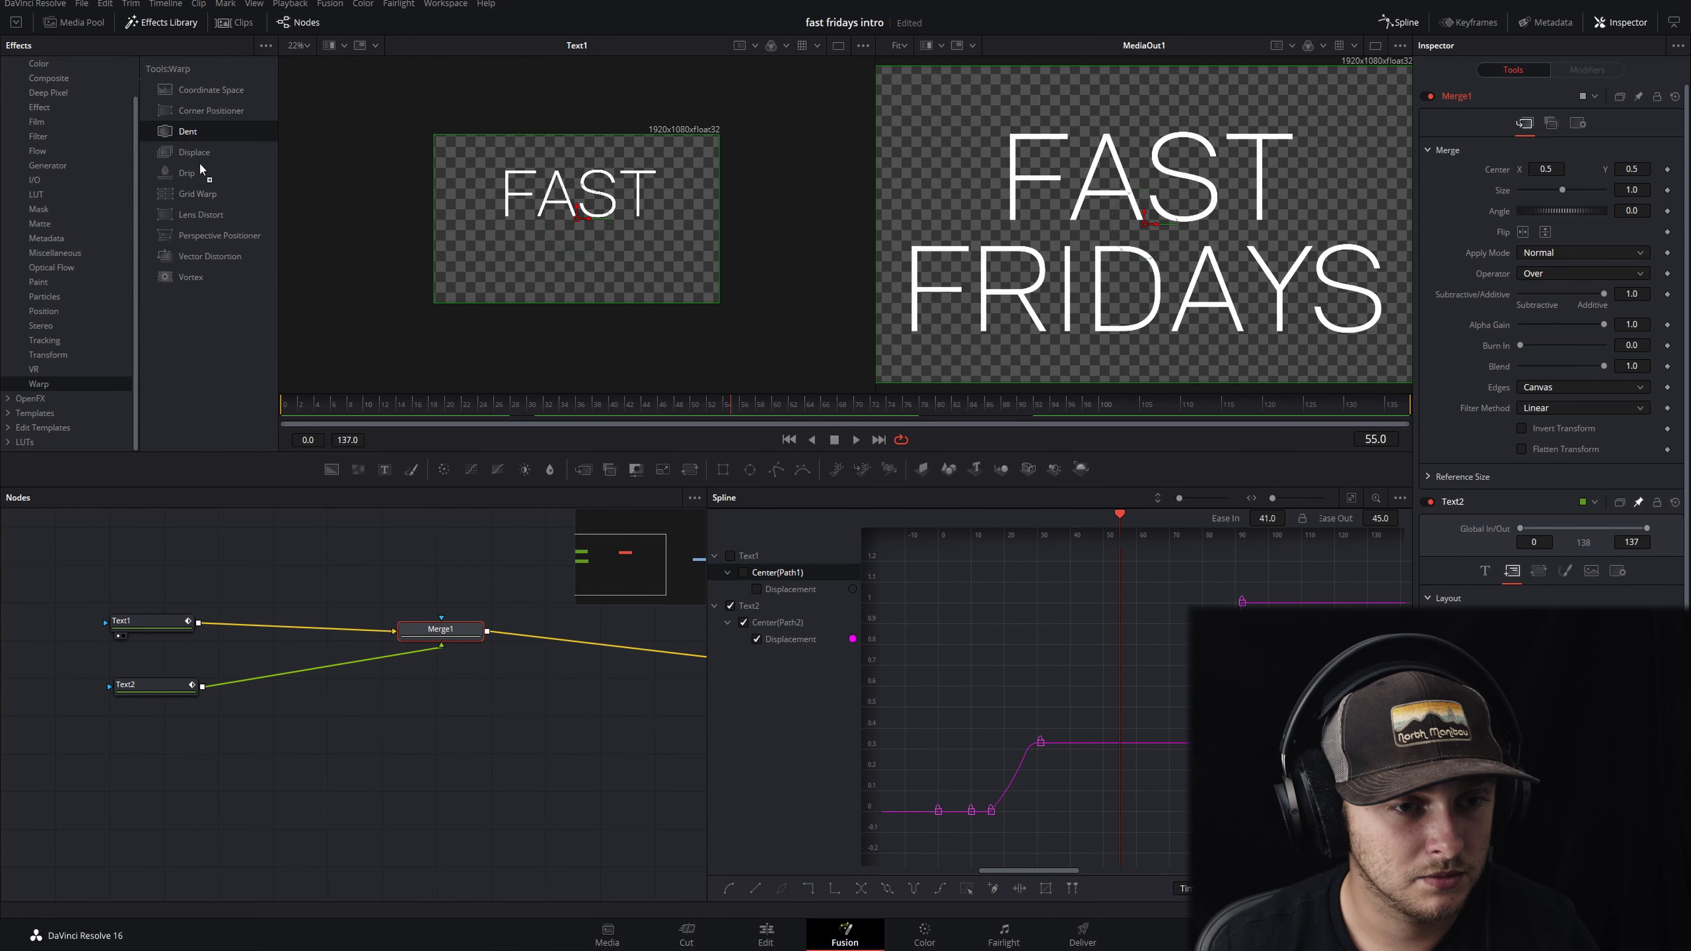
left_click_drag(380, 446, 476, 622)
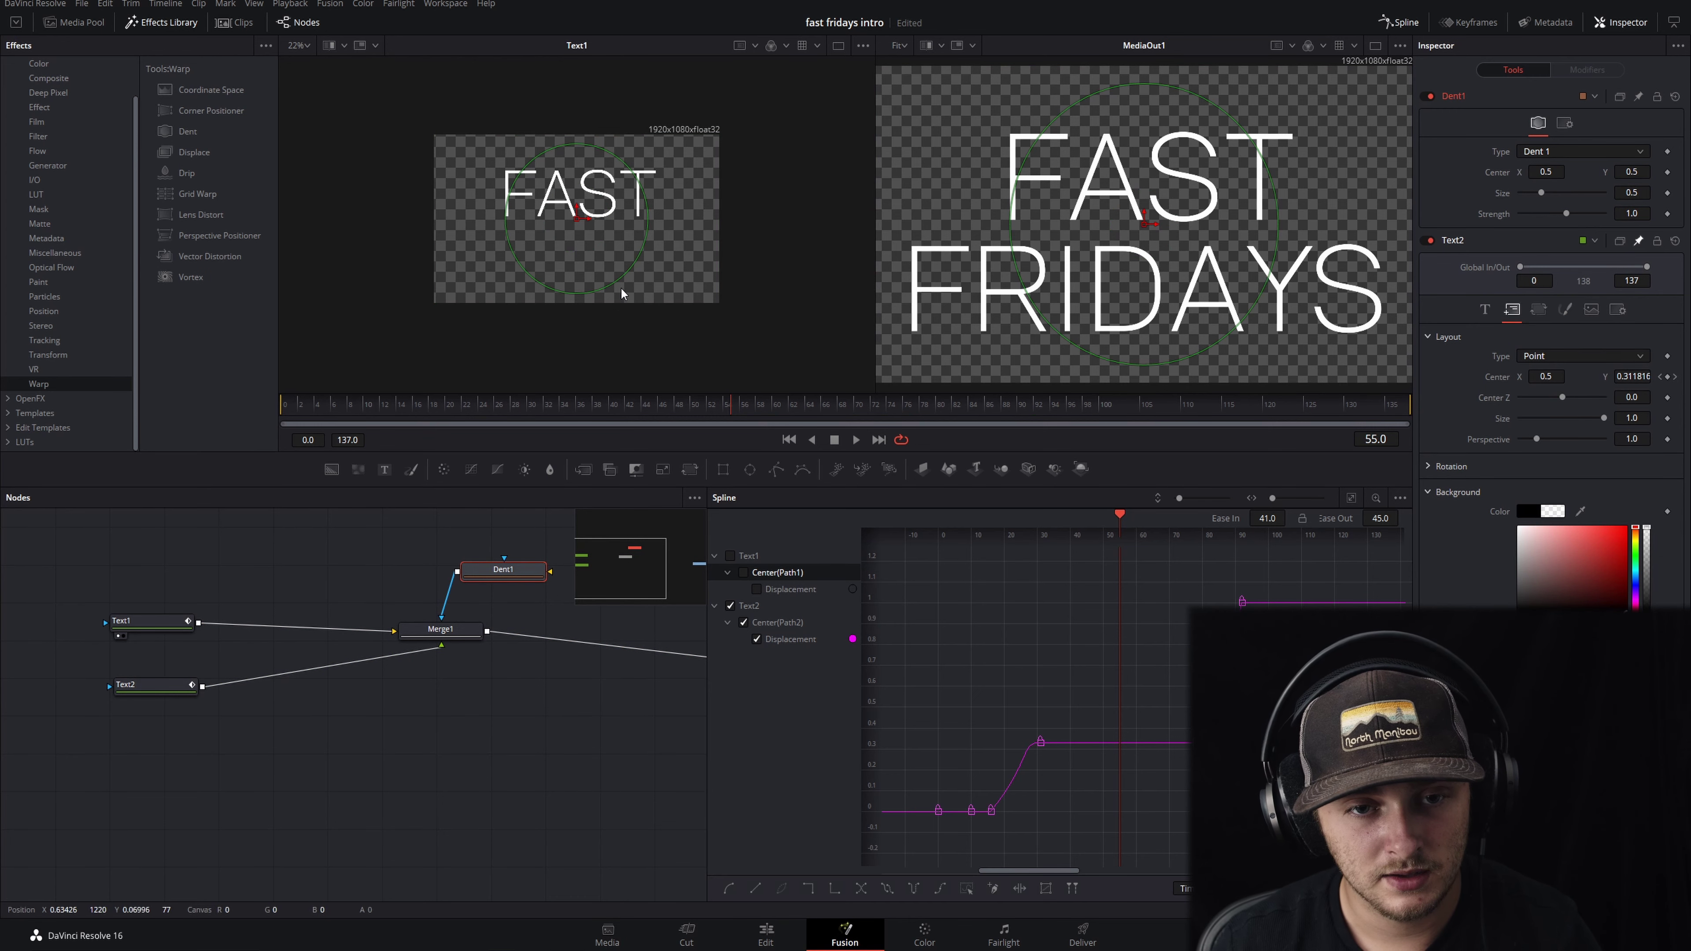
left_click_drag(620, 279, 684, 318)
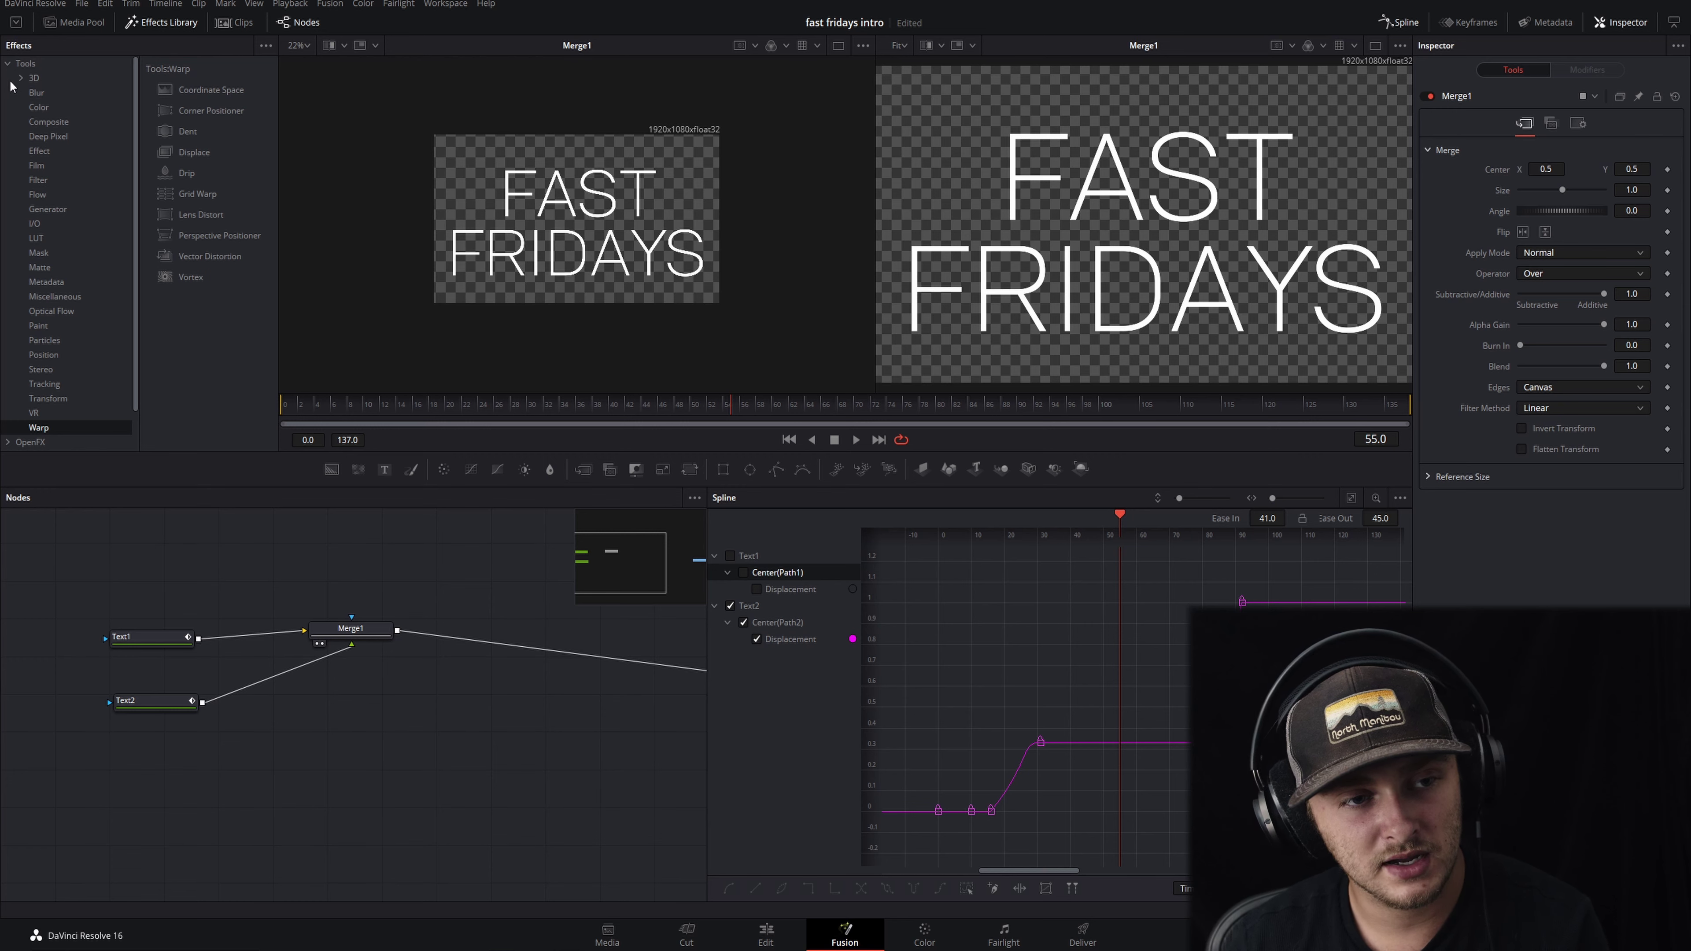
left_click(38, 151)
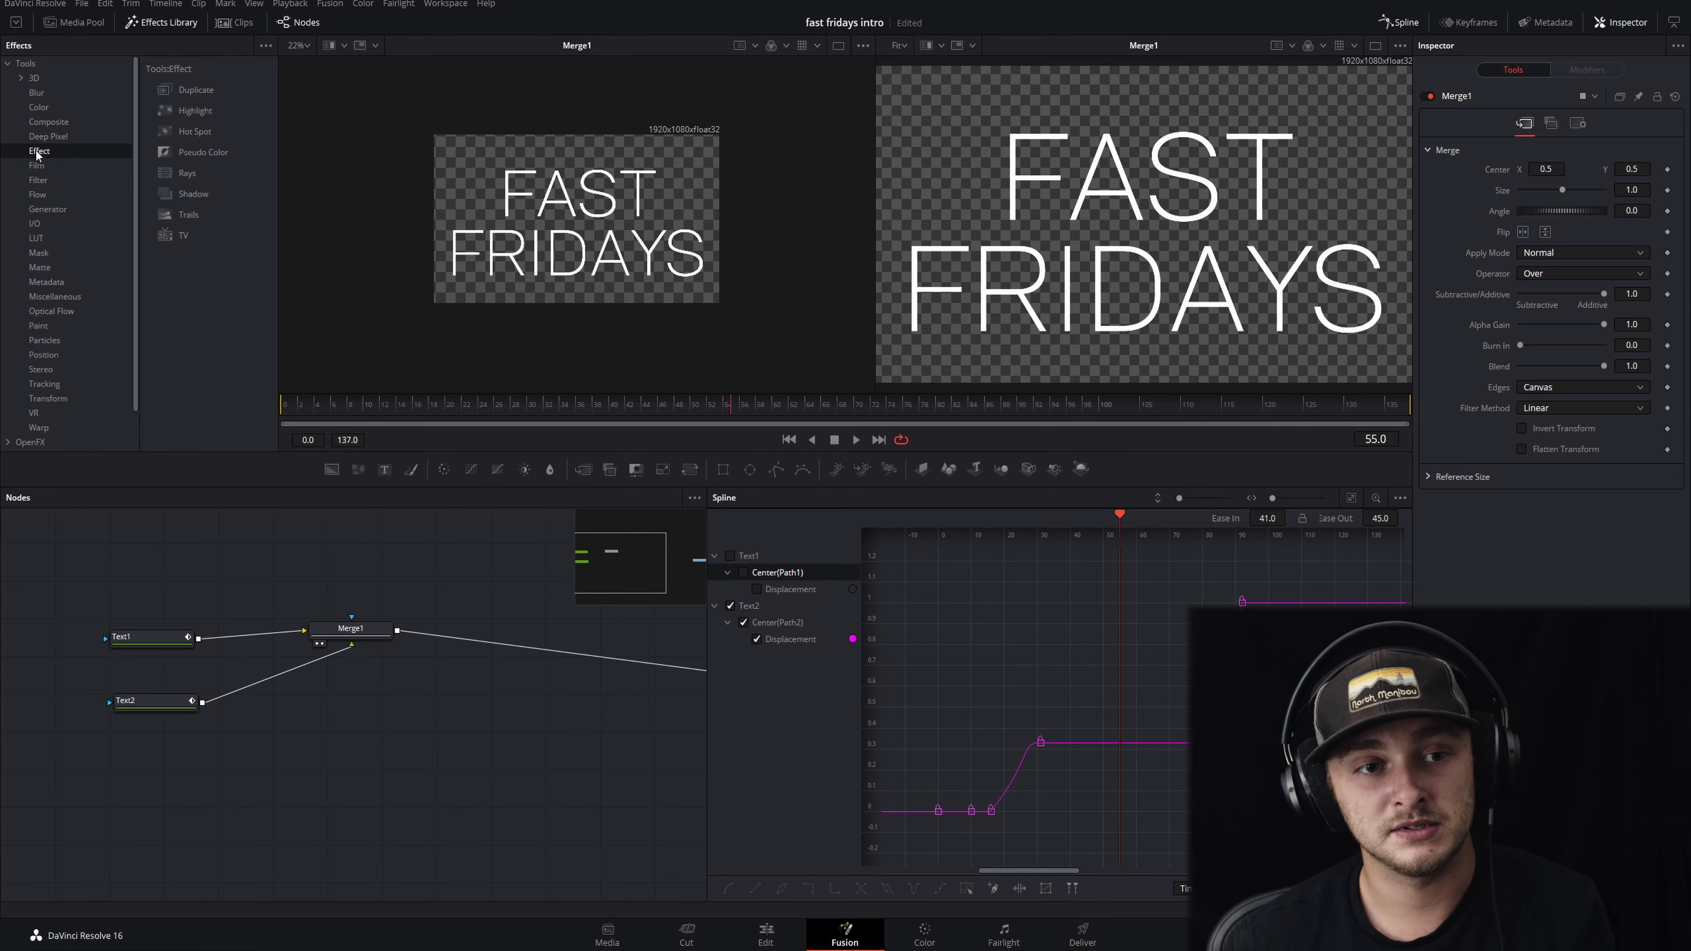
left_click(7, 65)
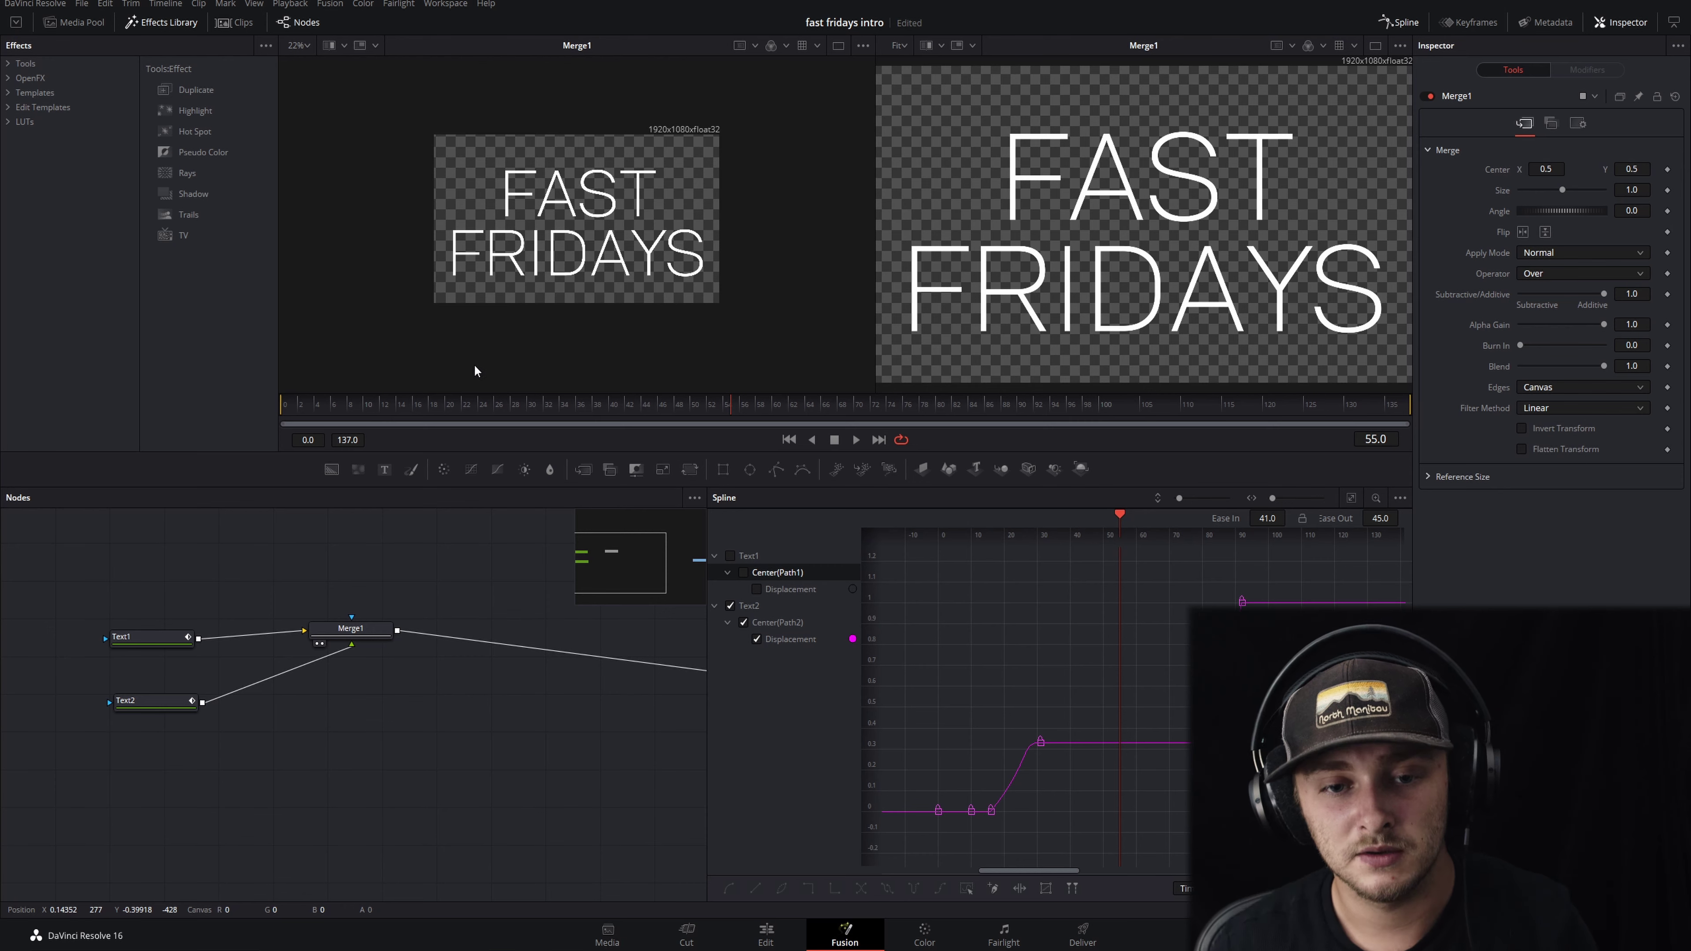
Keyframe Text1's Center so FAST shifts sideways from X 0.5 at frame 51 to about X 0.69 by frame 56.
left_click(155, 638)
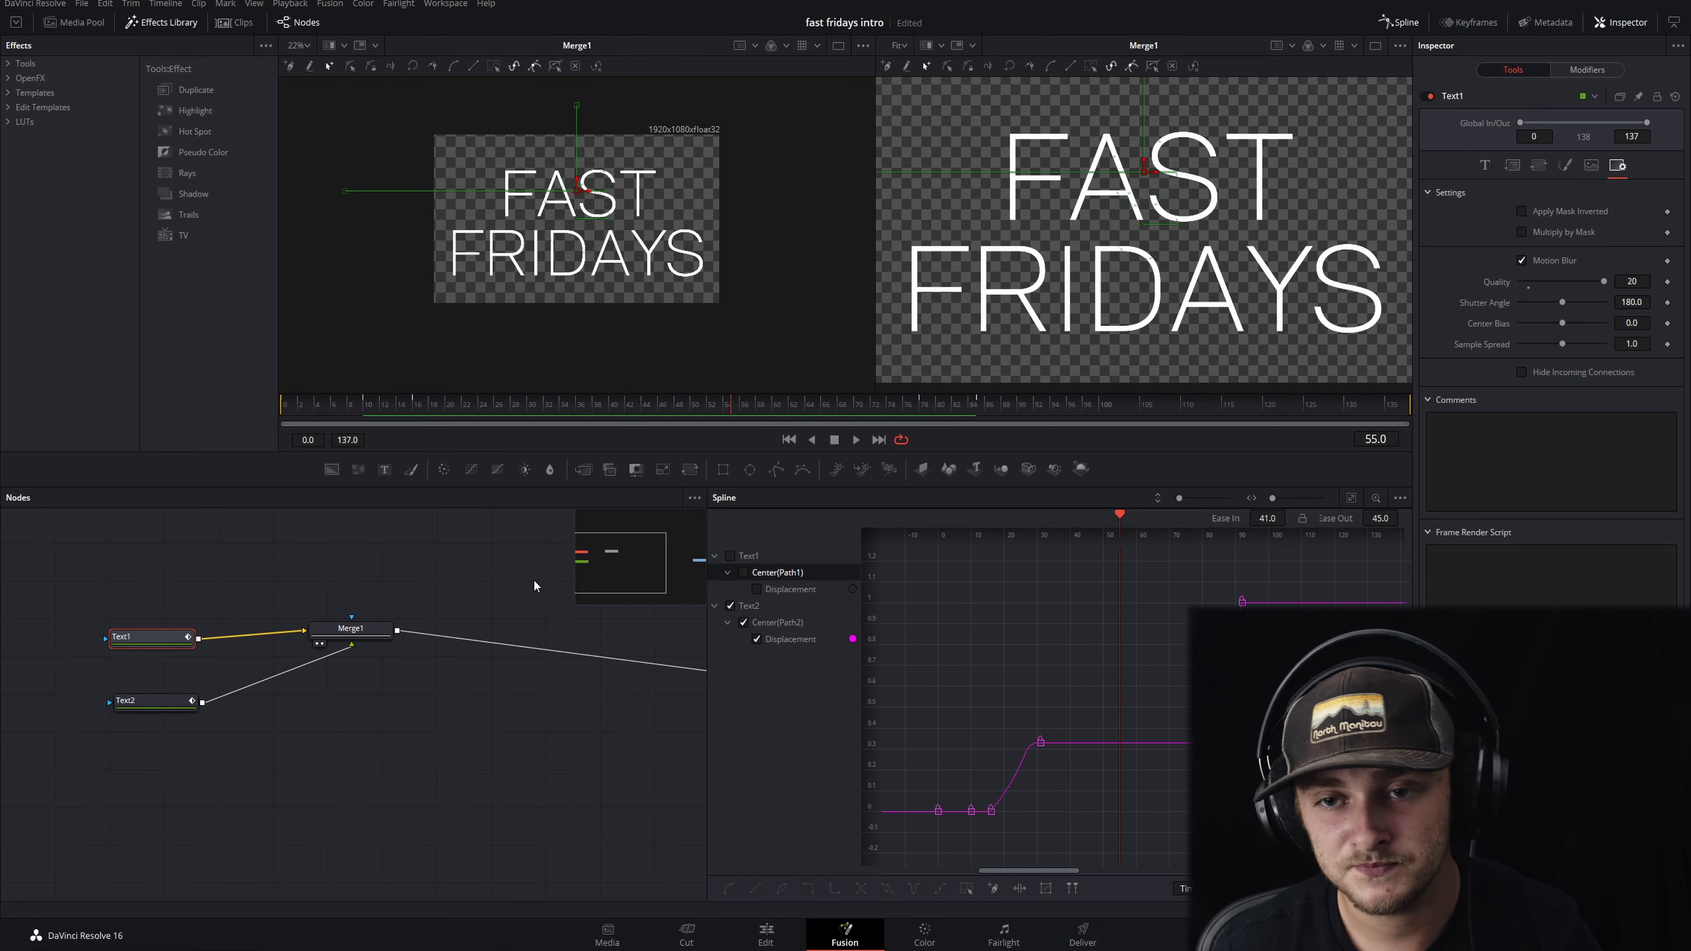
left_click(1512, 165)
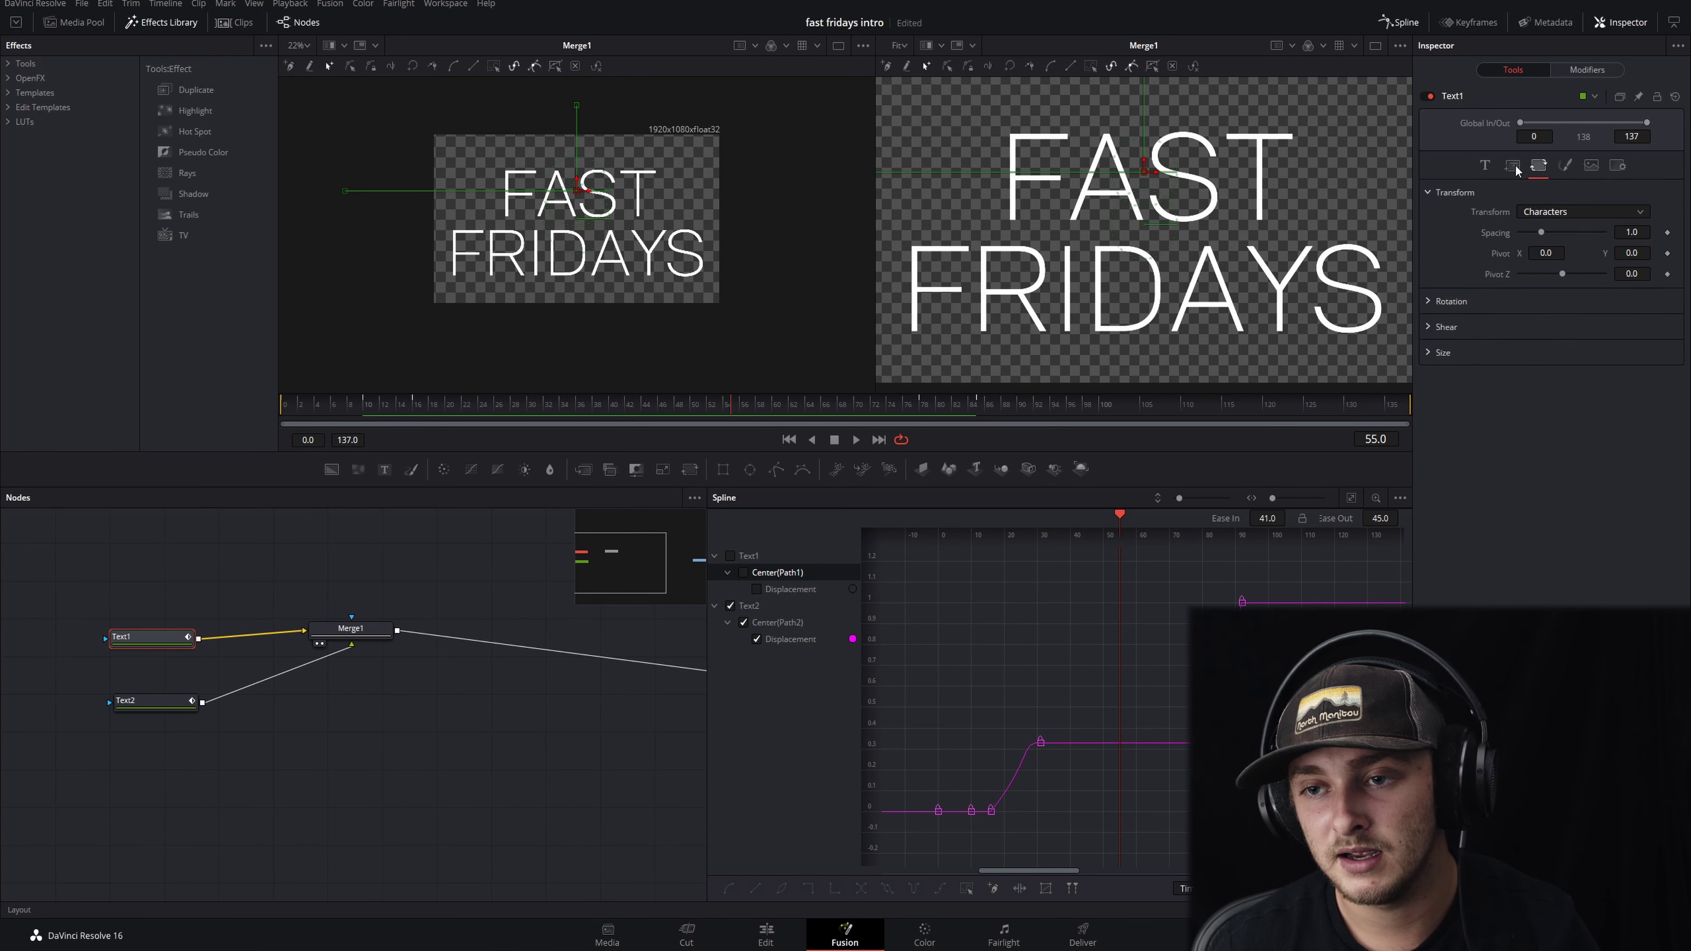
left_click(1667, 233)
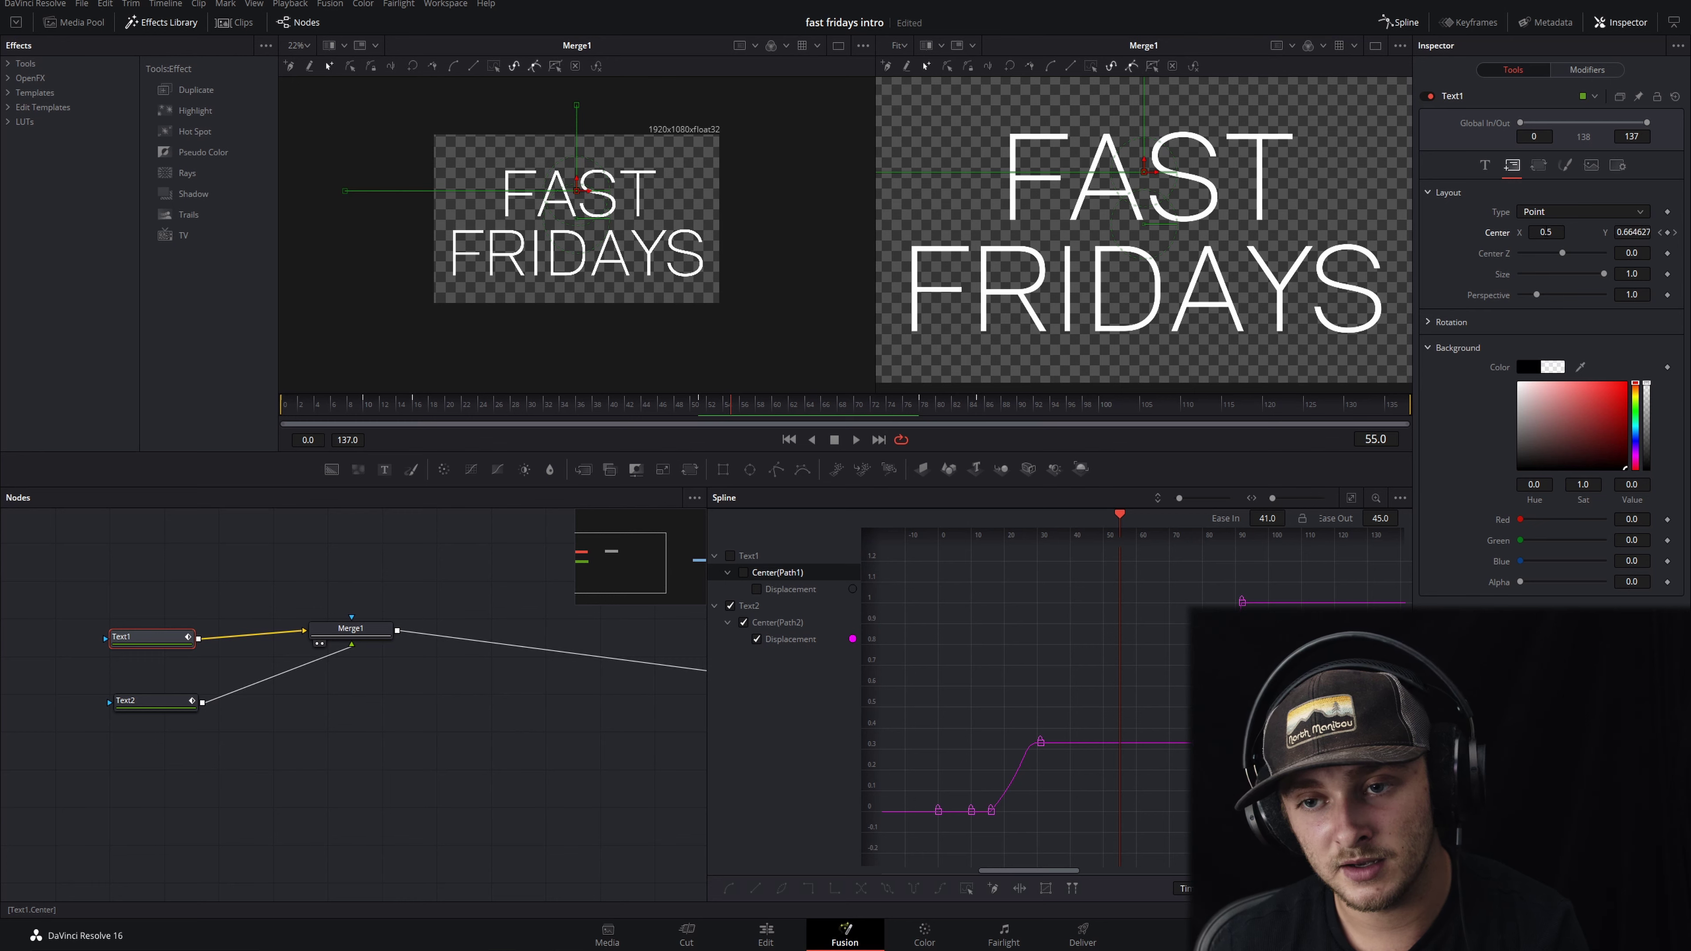
left_click_drag(1545, 233, 1674, 232)
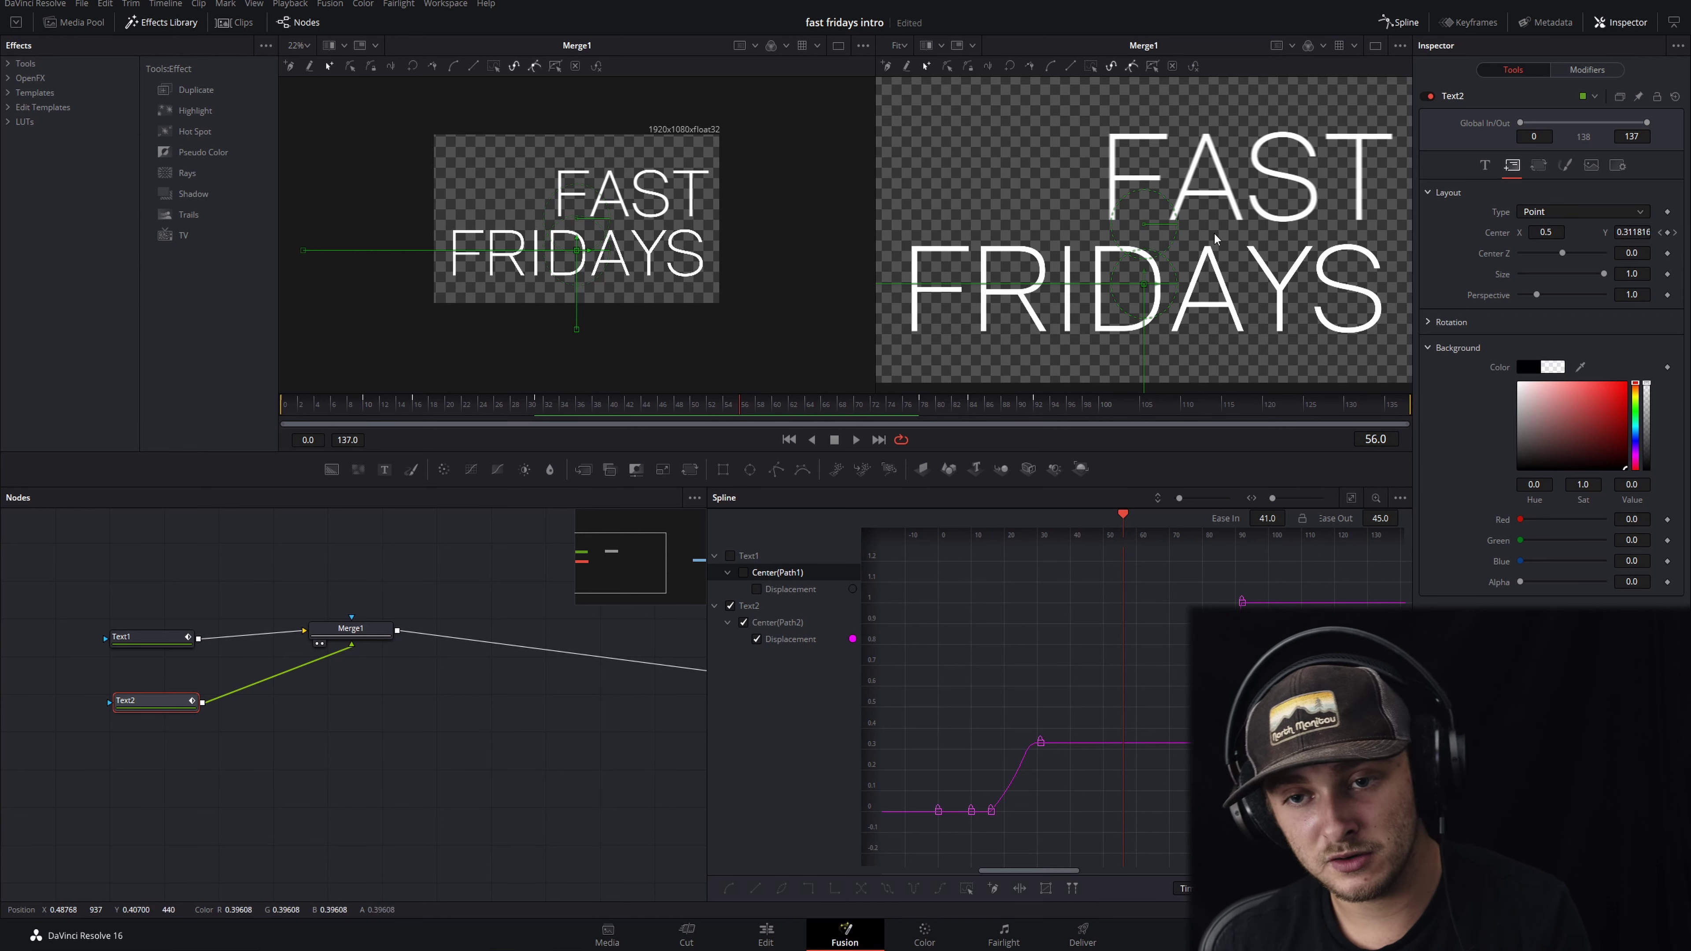
left_click(151, 640)
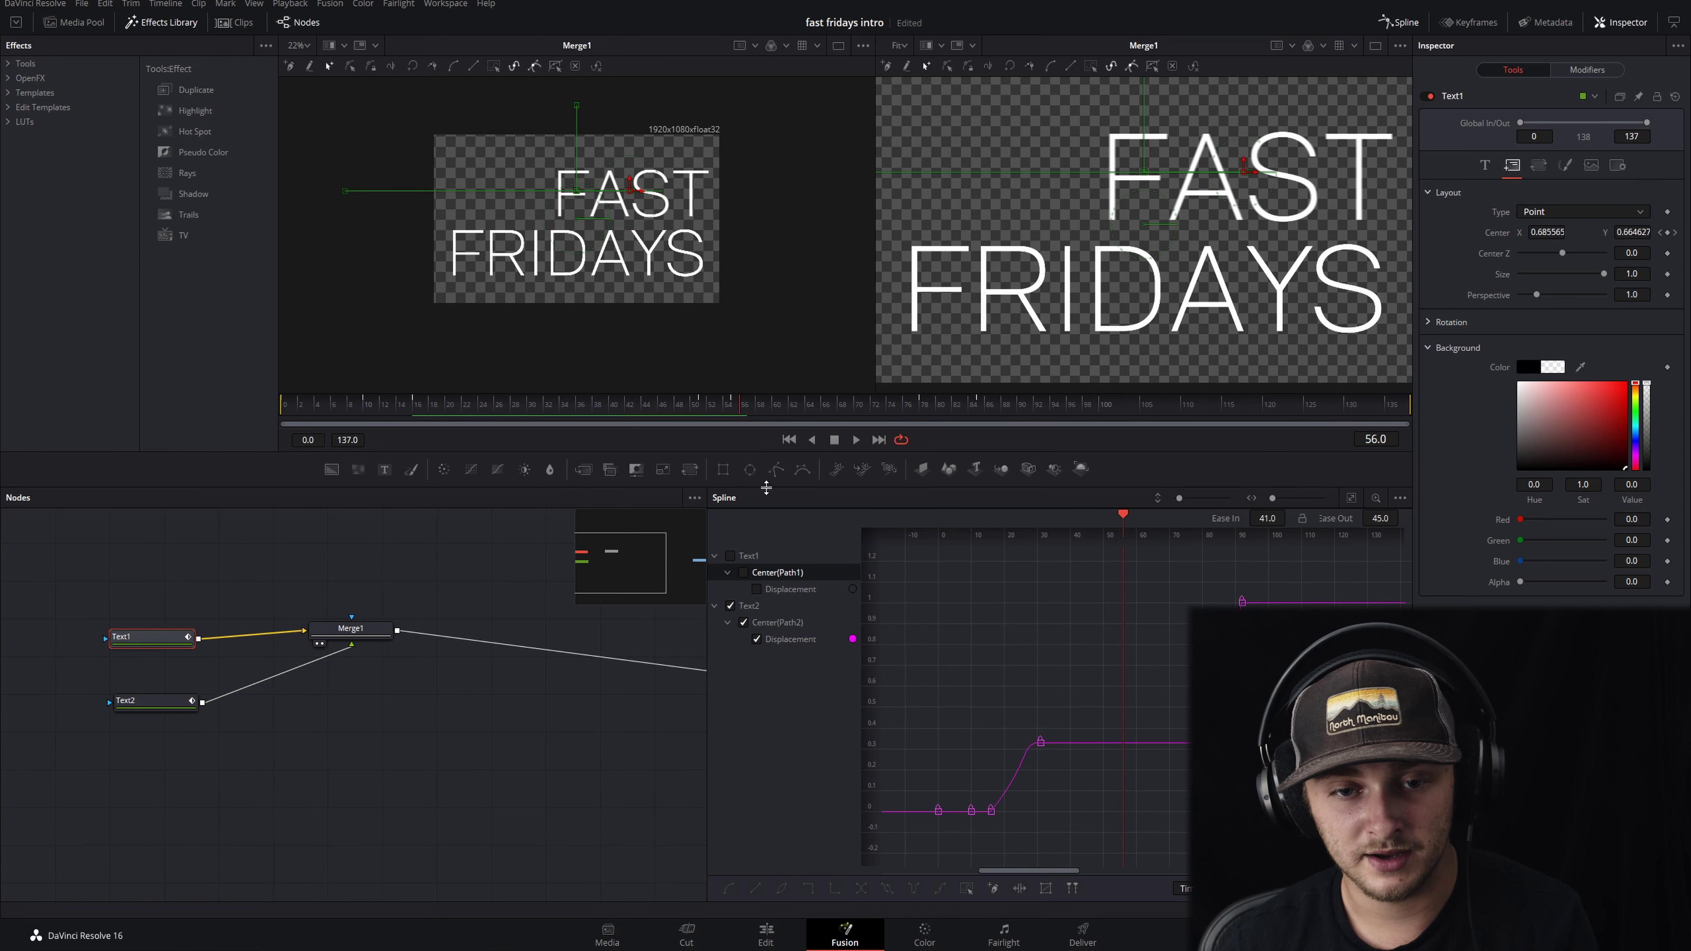
left_click_drag(744, 410, 701, 417)
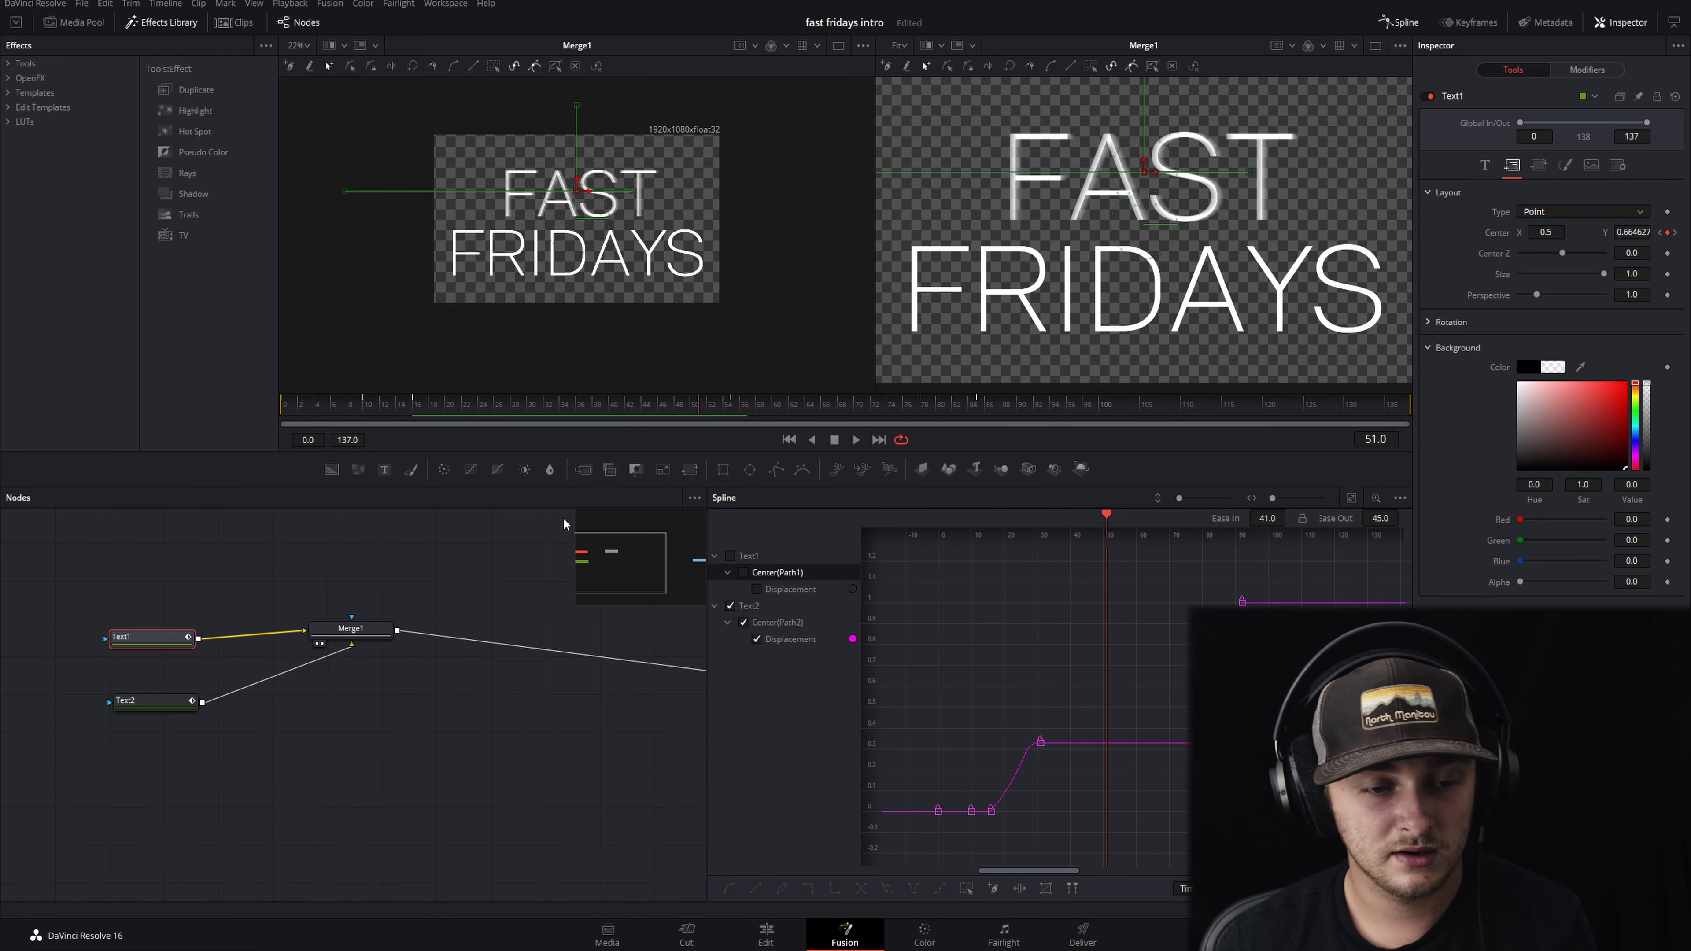
Add X, Y and Z character rotation keyframes to Text2 at frame 51.
left_click(133, 711)
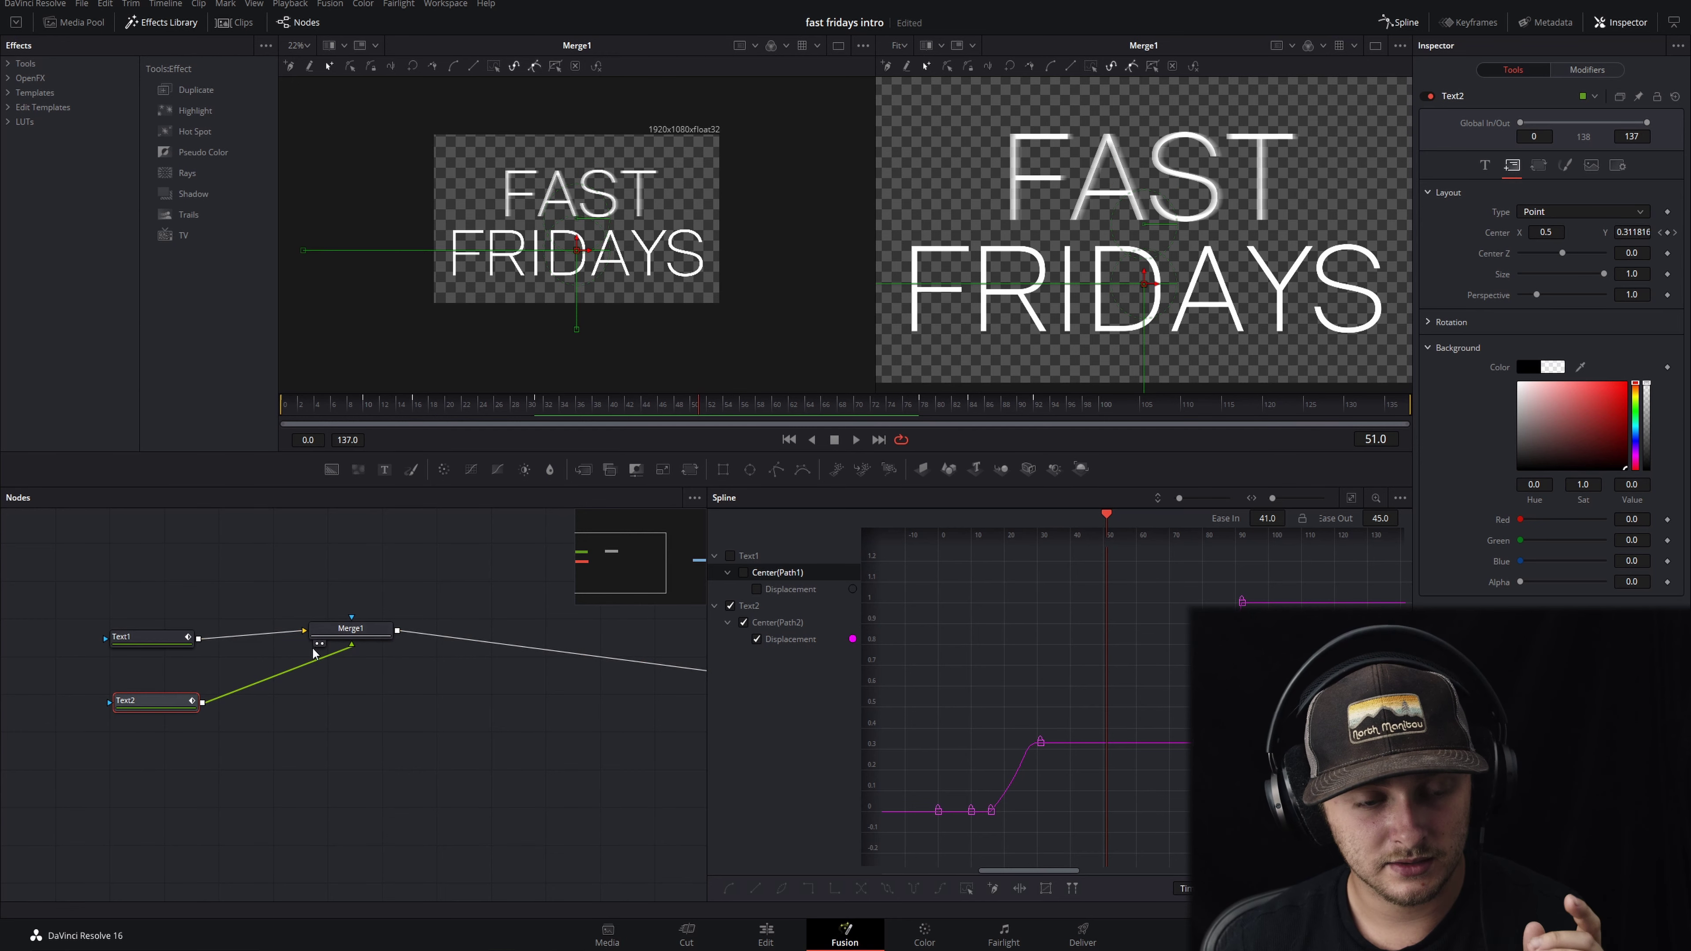
left_click(1538, 165)
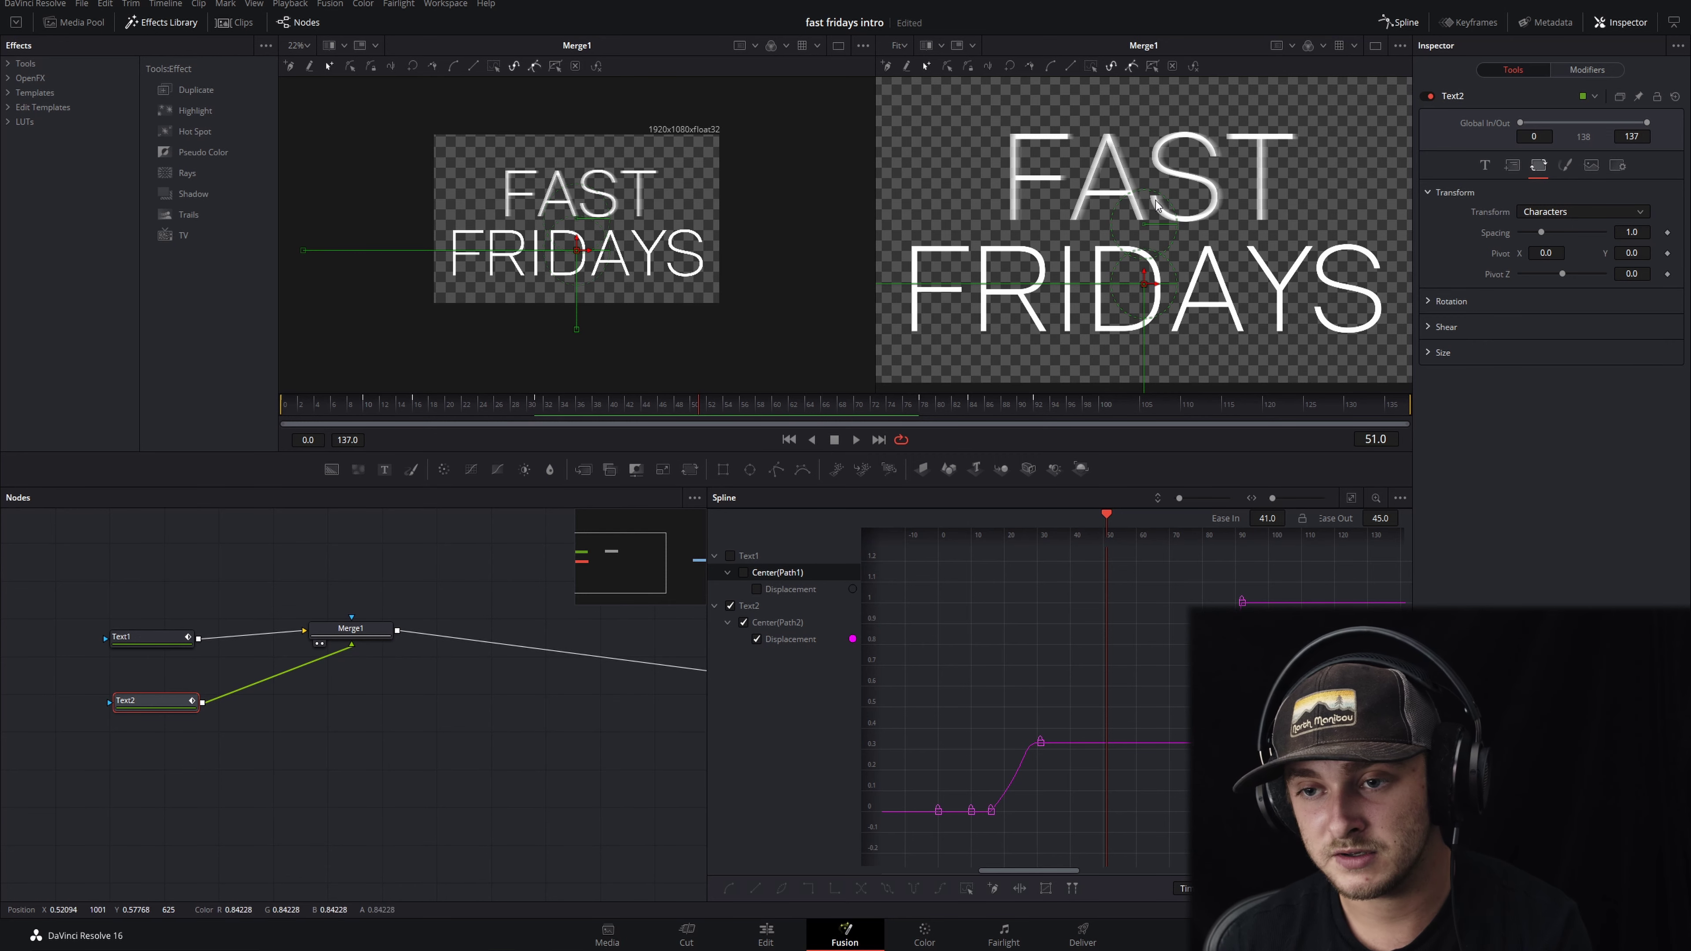
left_click(1450, 301)
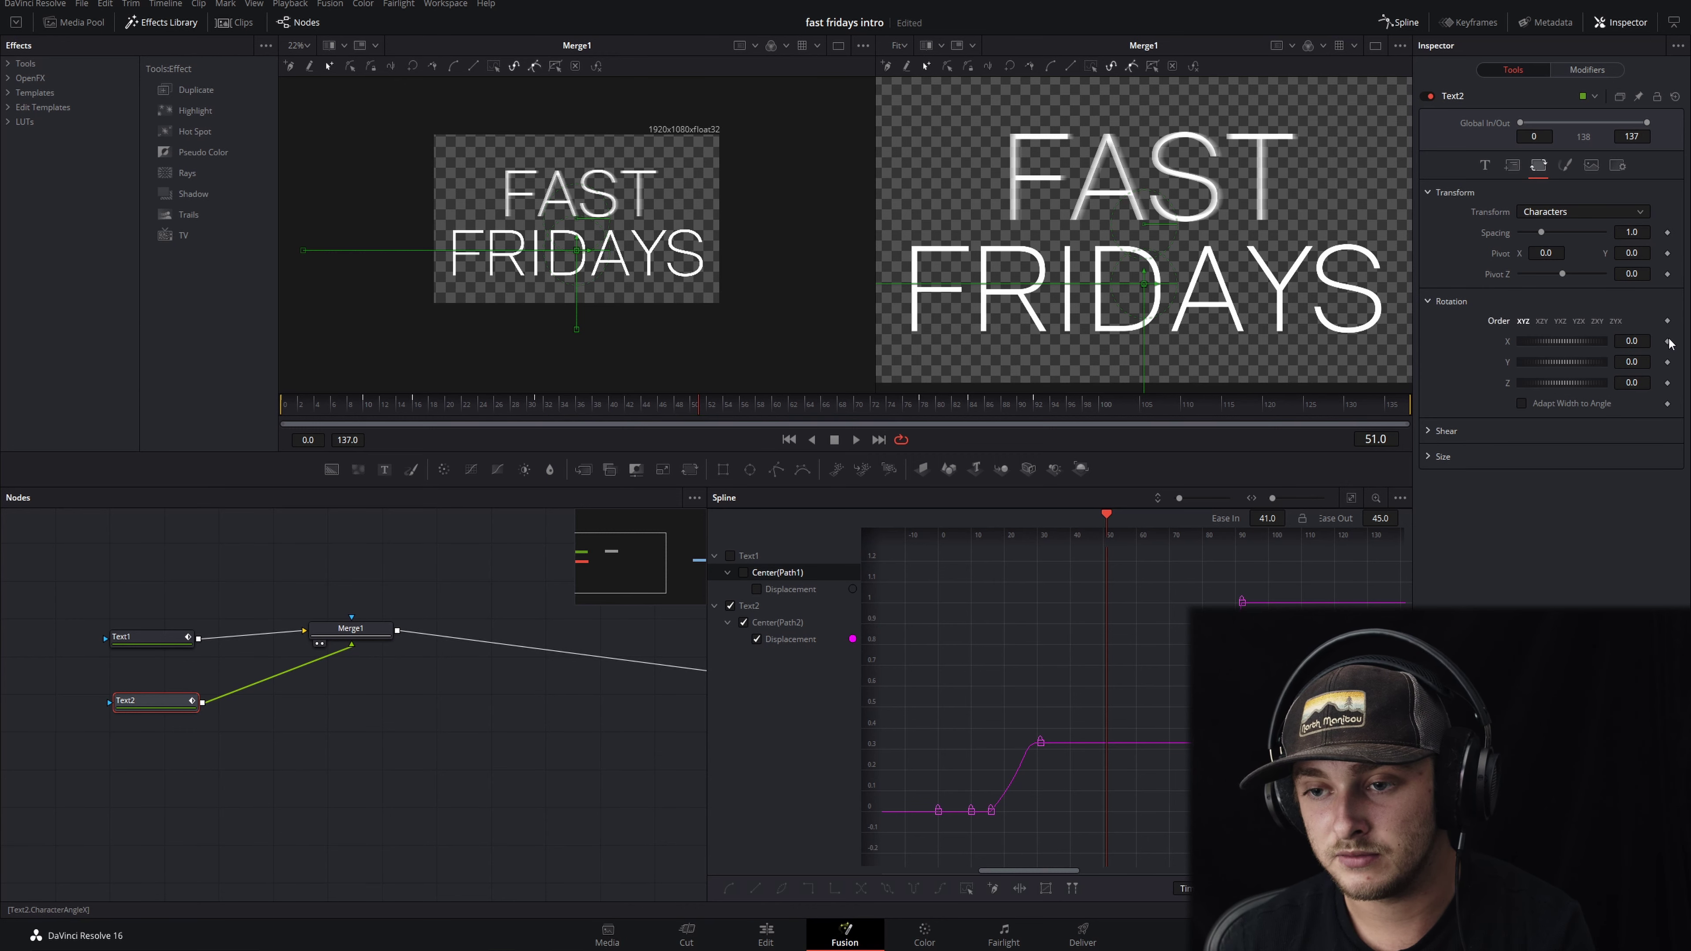
left_click(1669, 362)
left_click(1669, 342)
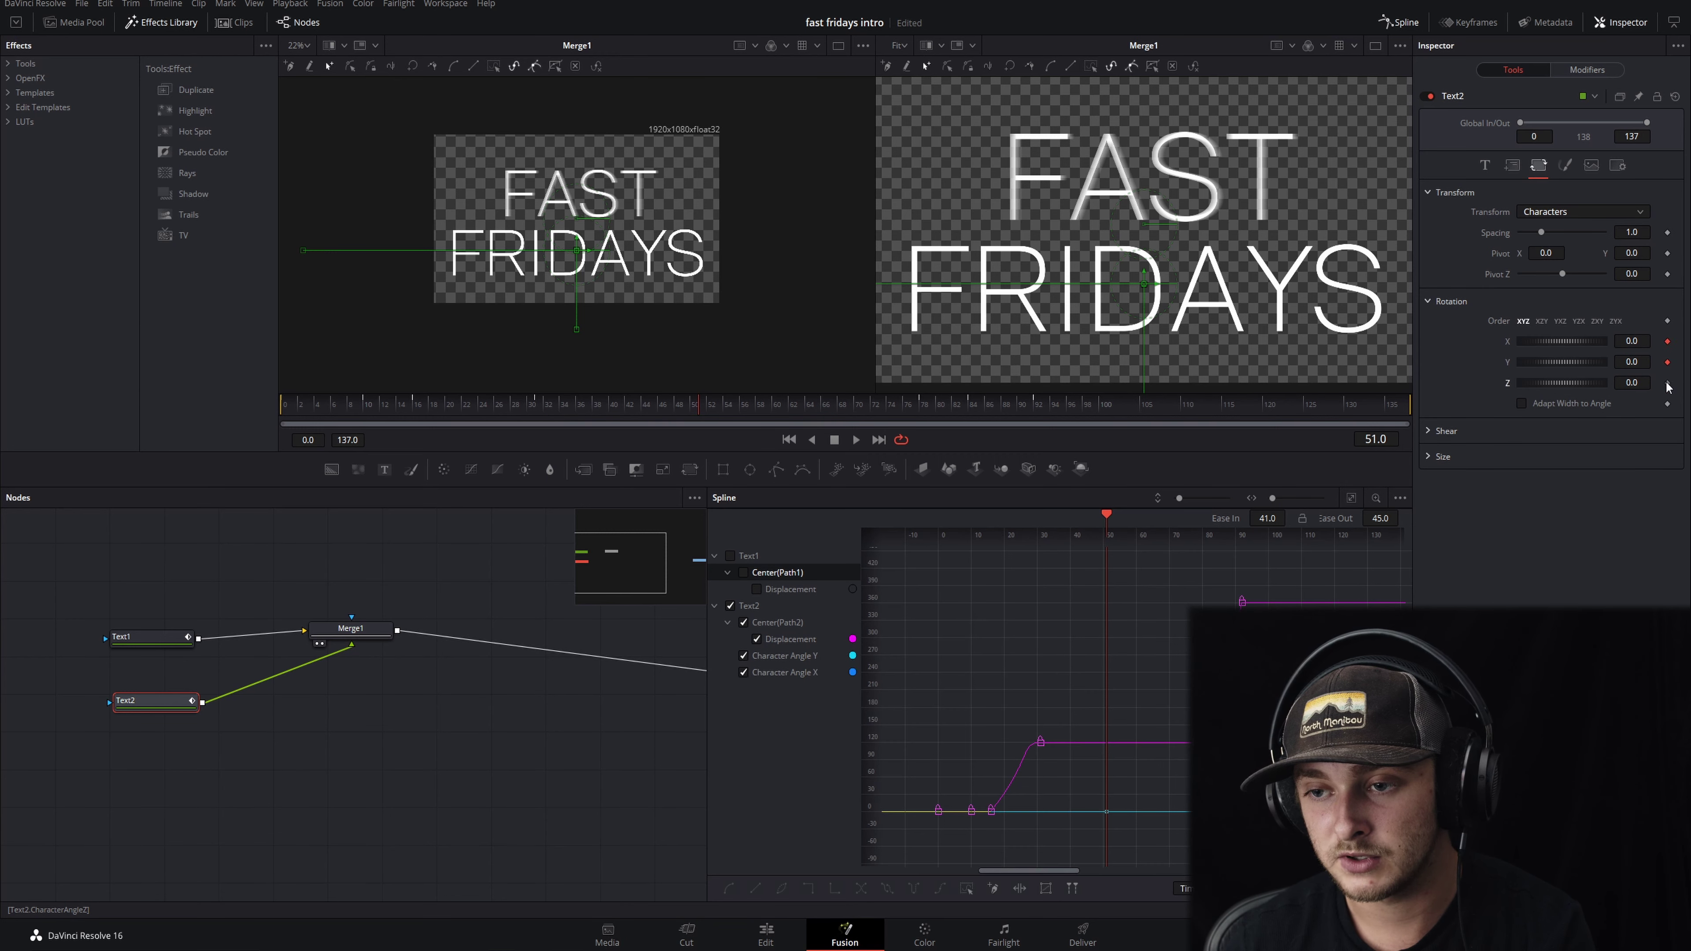
left_click(1668, 383)
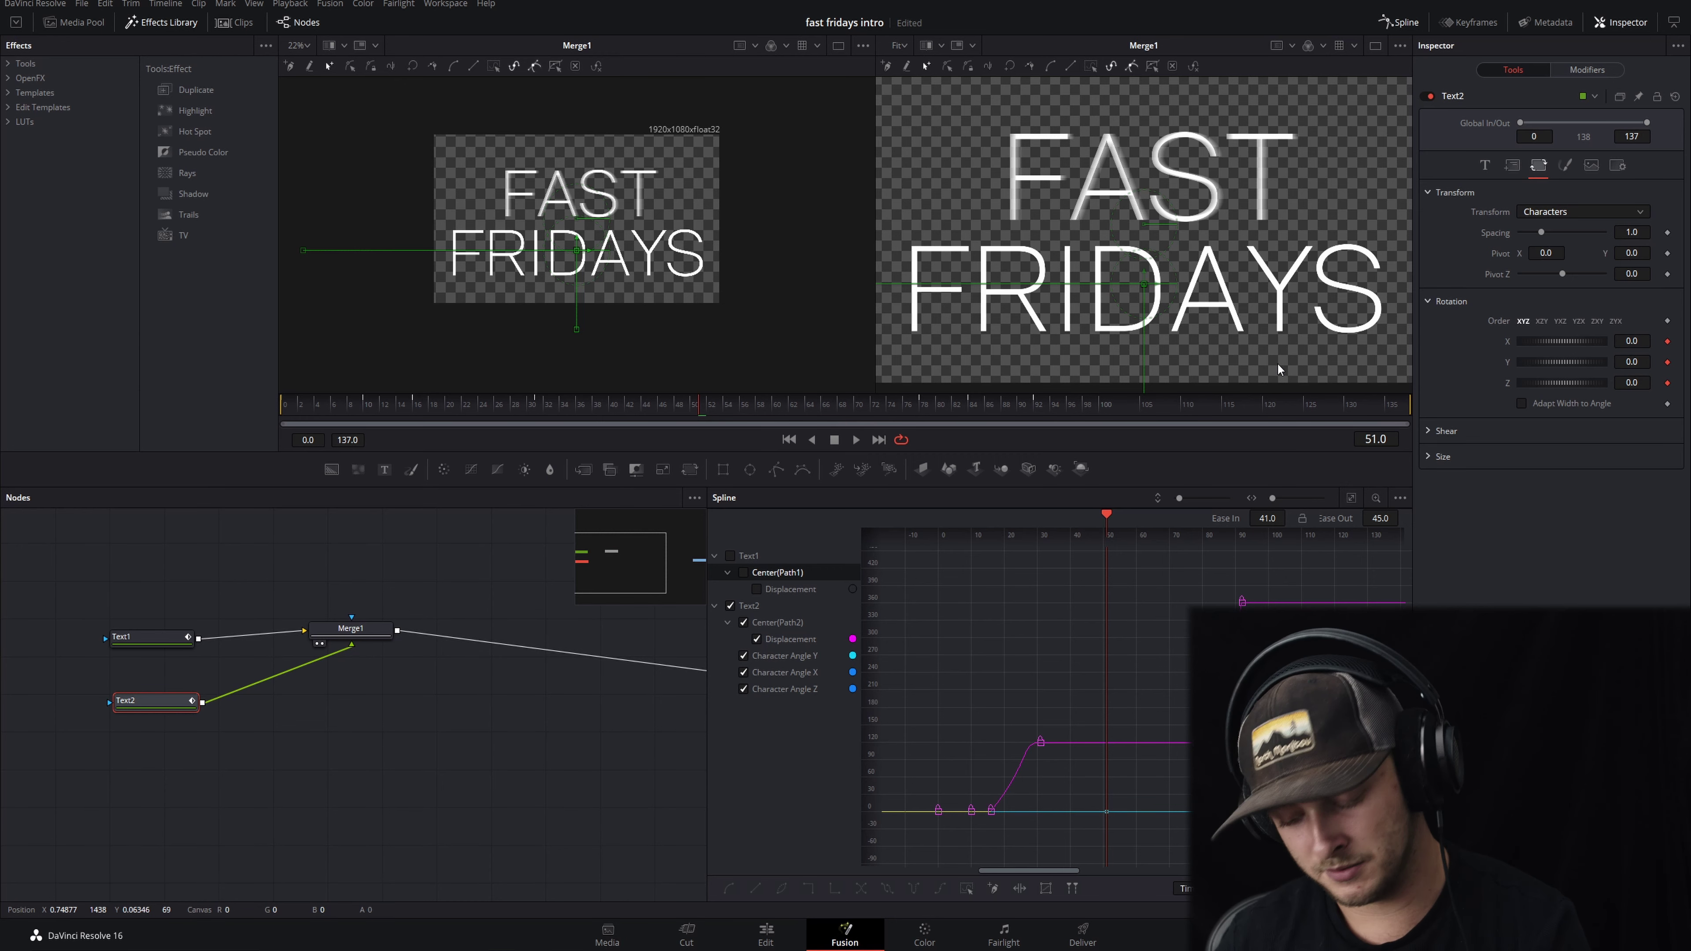
Try an X rotation of 28.7 on Text2's characters at frame 55 and reset it to 0.
key("space")
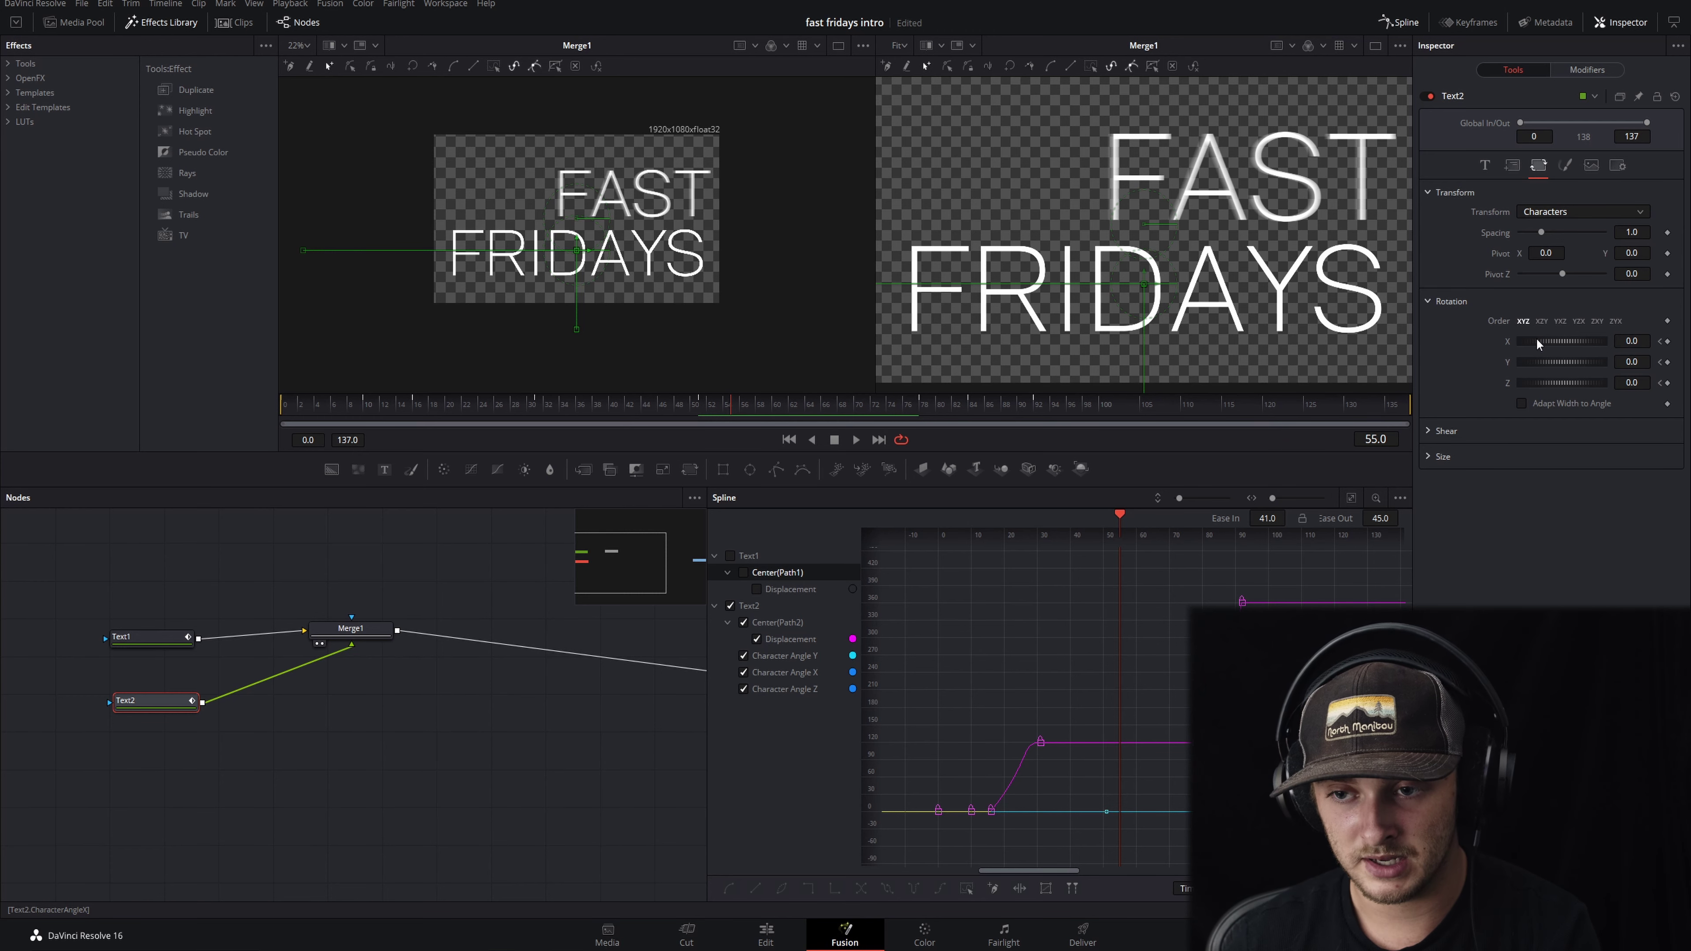
left_click_drag(1537, 337, 1543, 338)
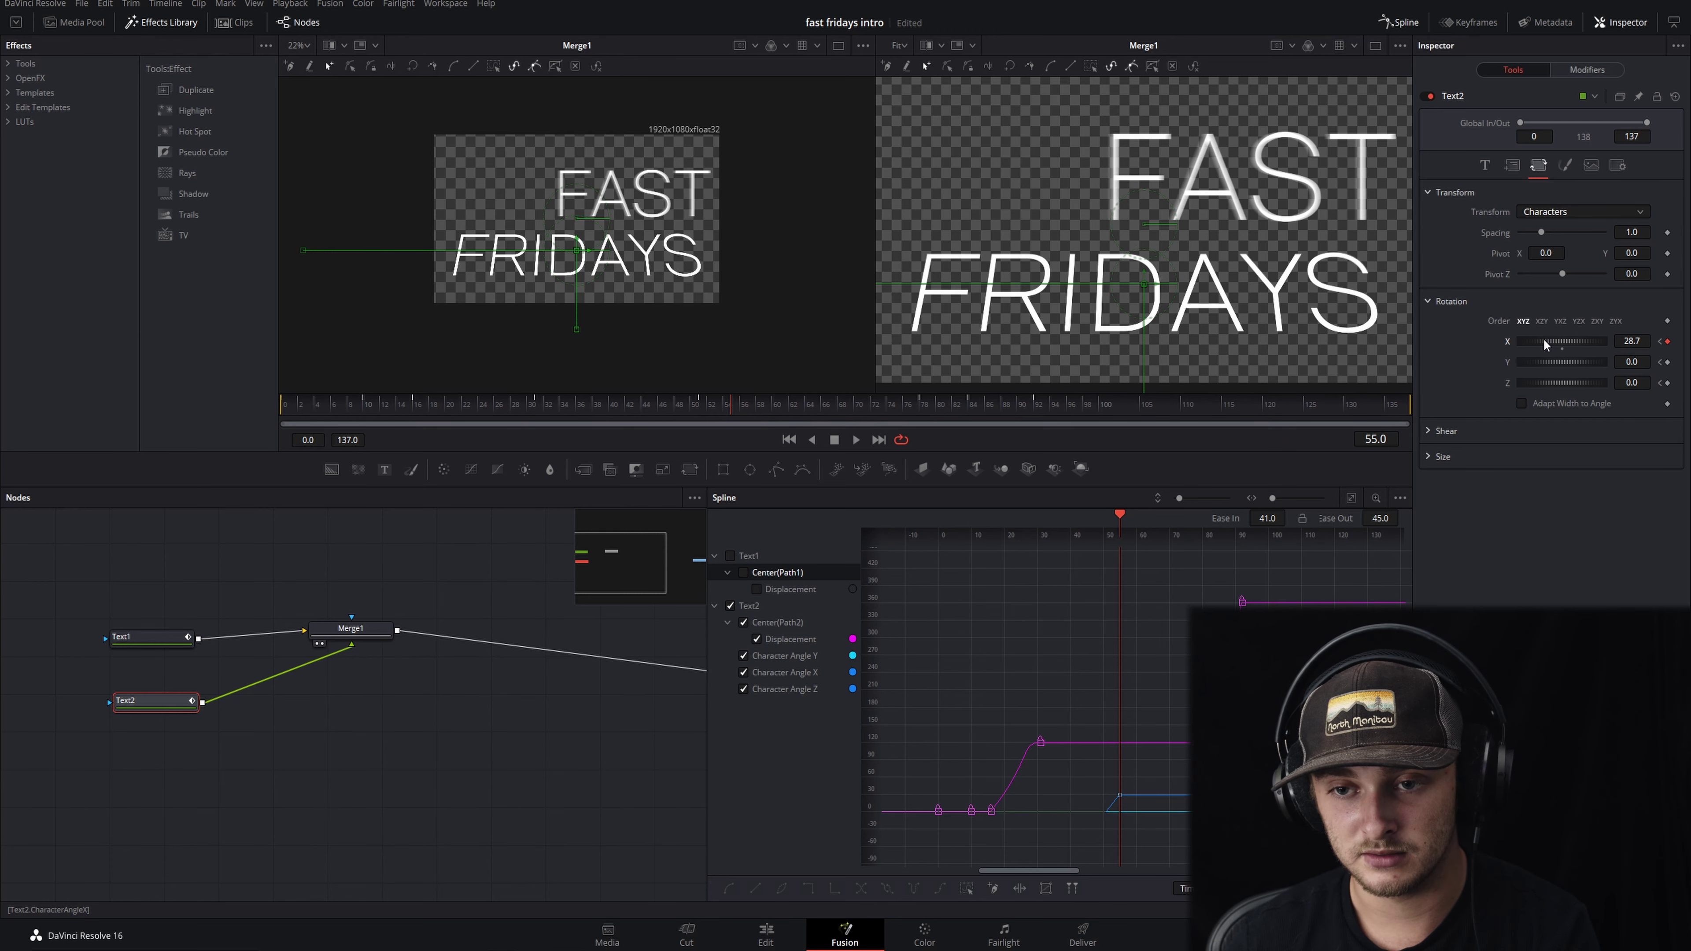
double_click(1543, 339)
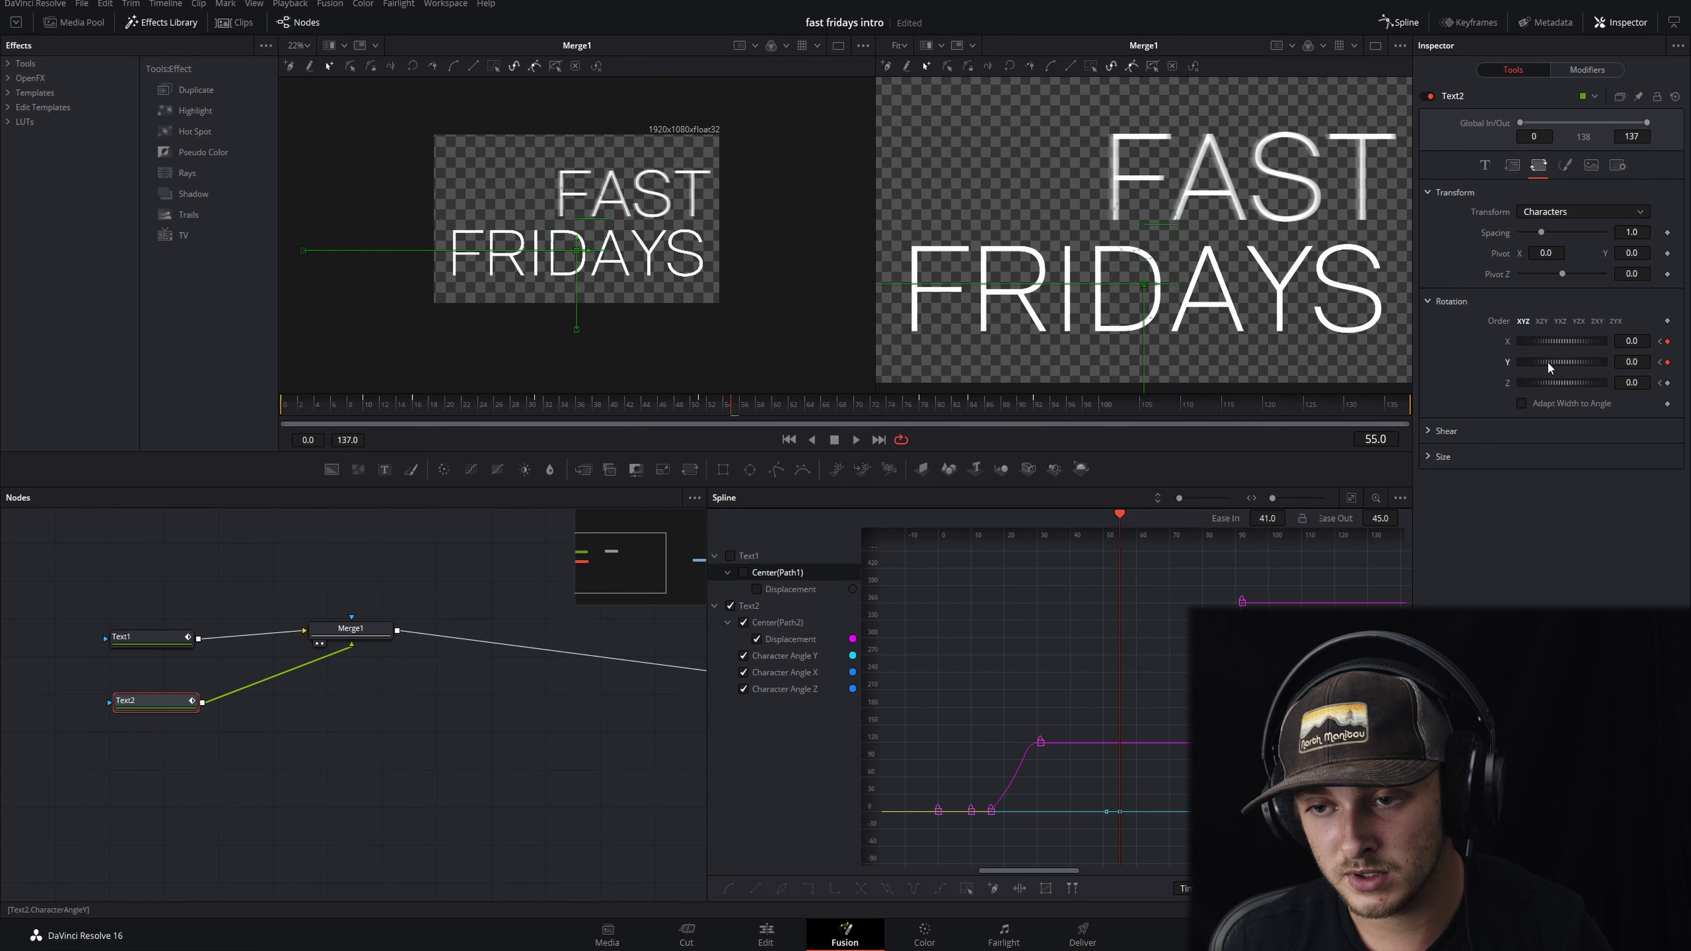
Keyframe Text2's character Y rotation to a negative angle at frame 53, 49.6 at frame 55 and 0 at frame 57.
key("Left")
key("Left")
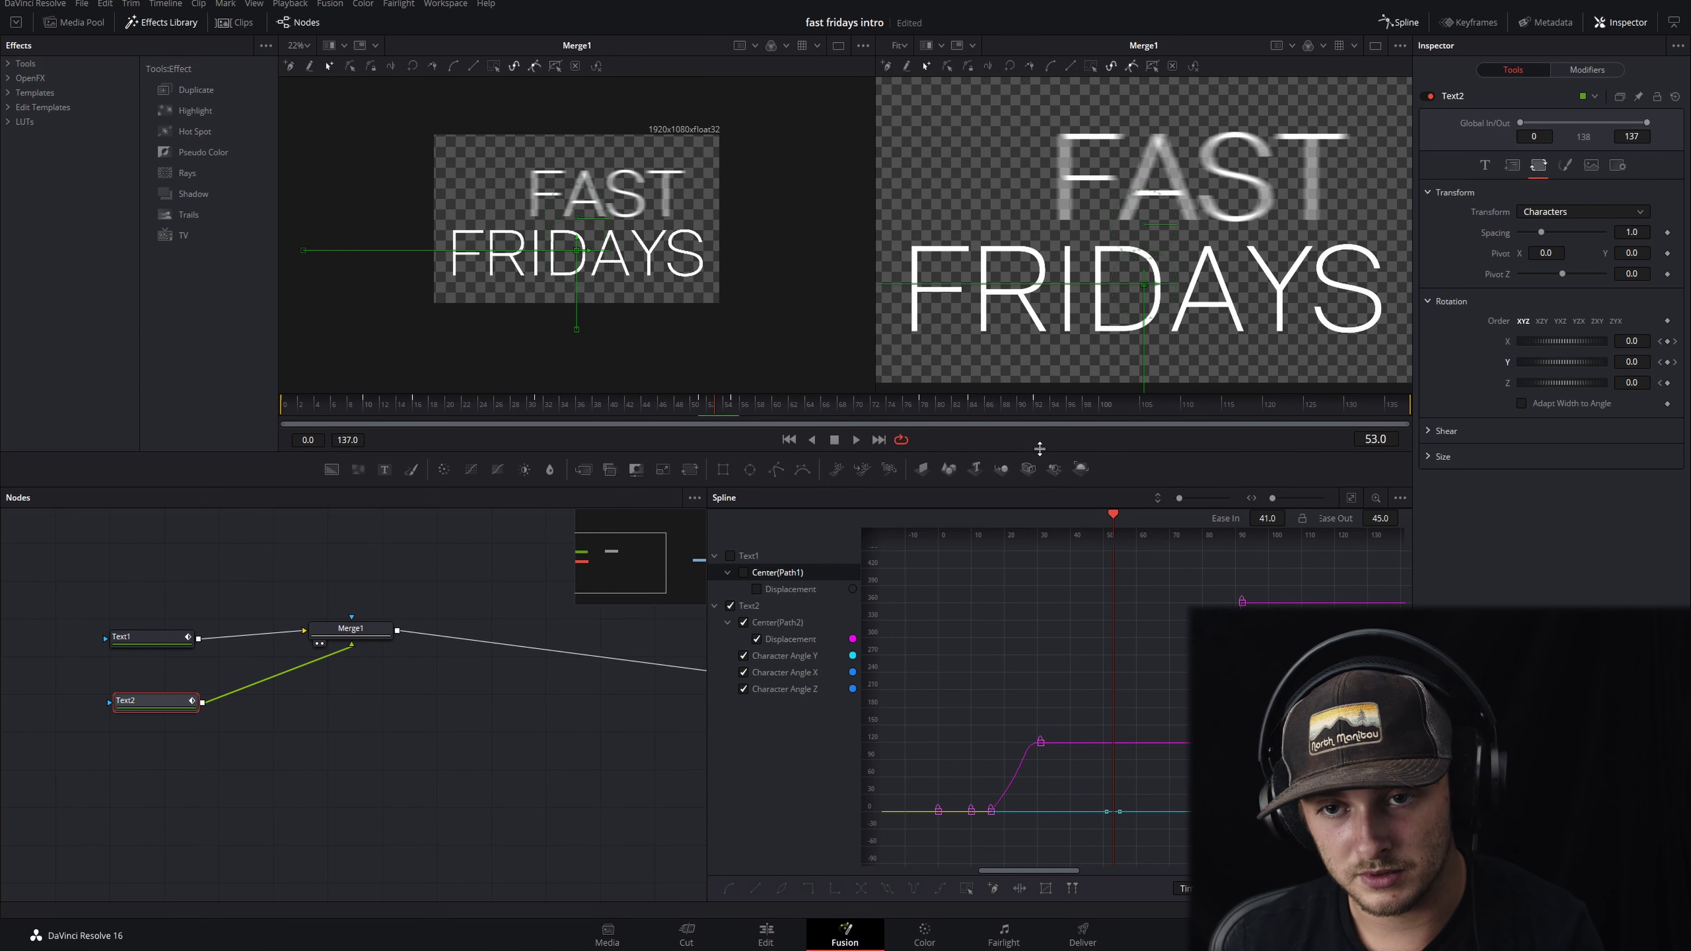
left_click_drag(1546, 364, 1557, 356)
key("Right")
key("Right")
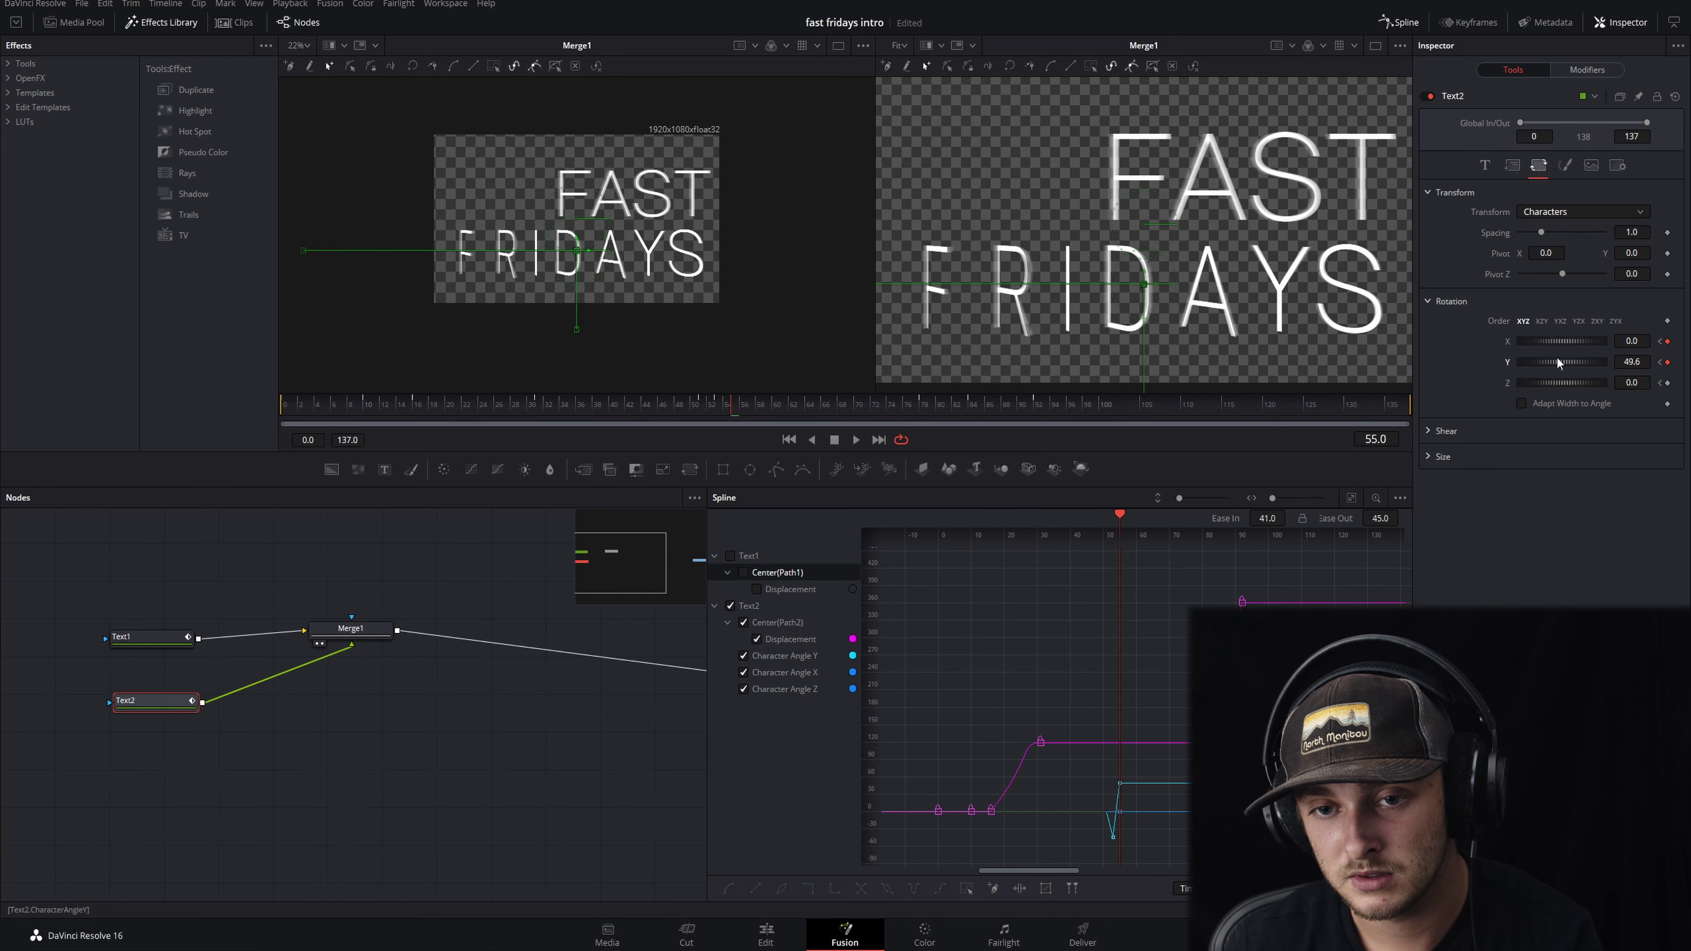
key("Right")
key("Right")
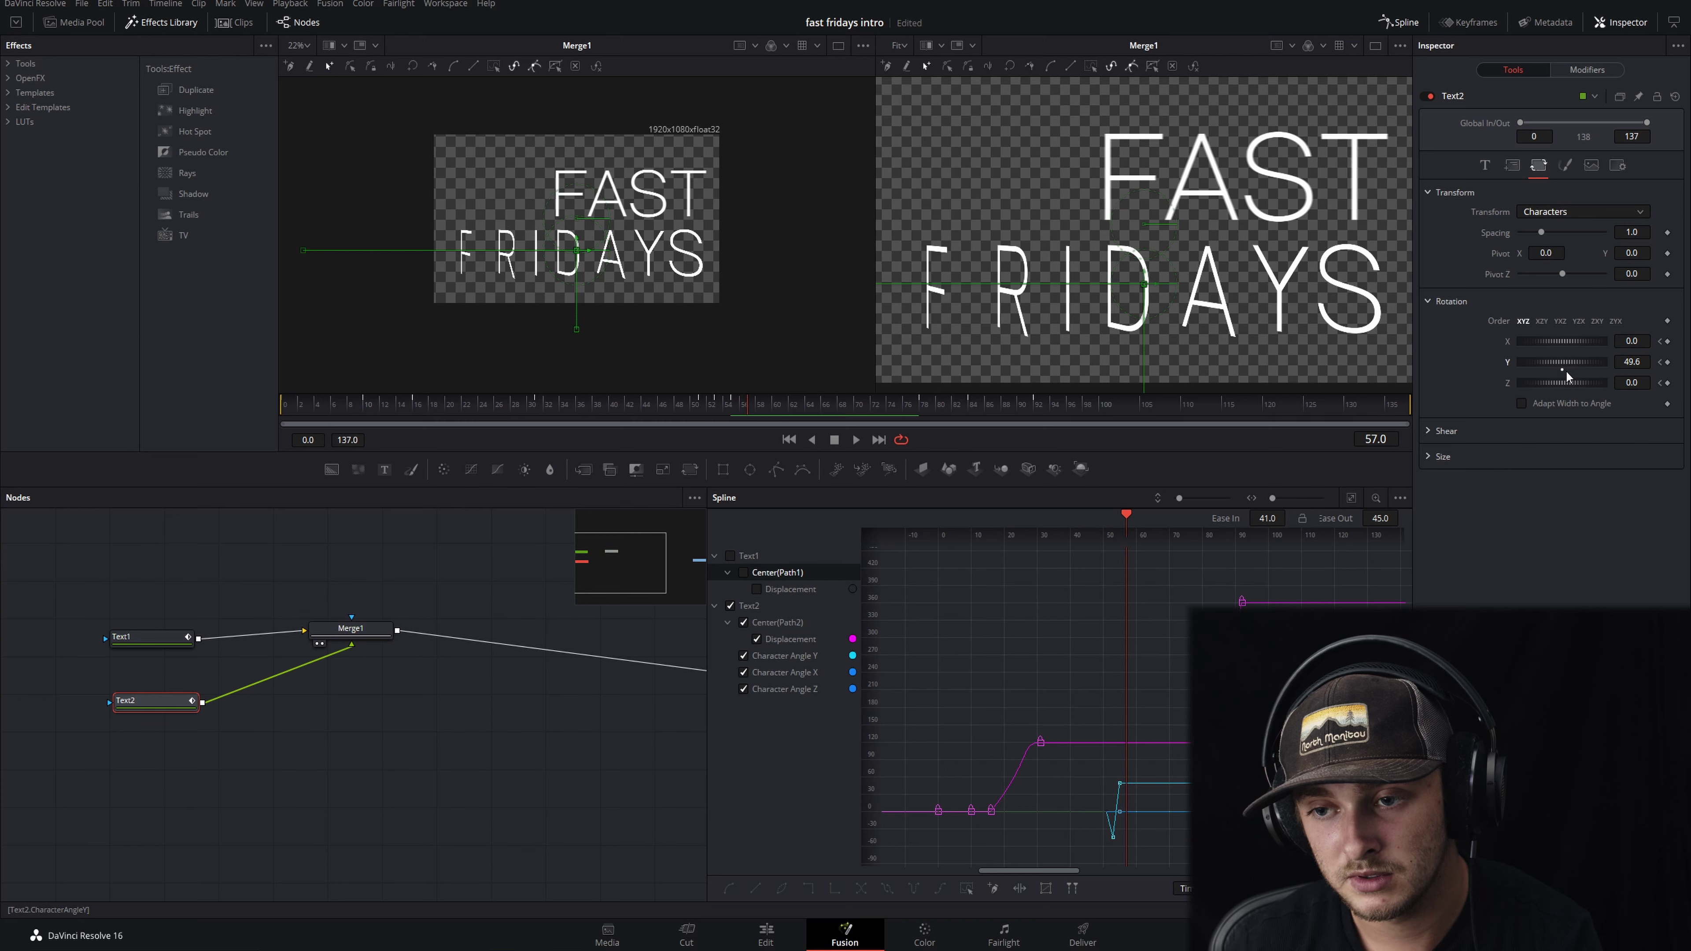
double_click(1564, 370)
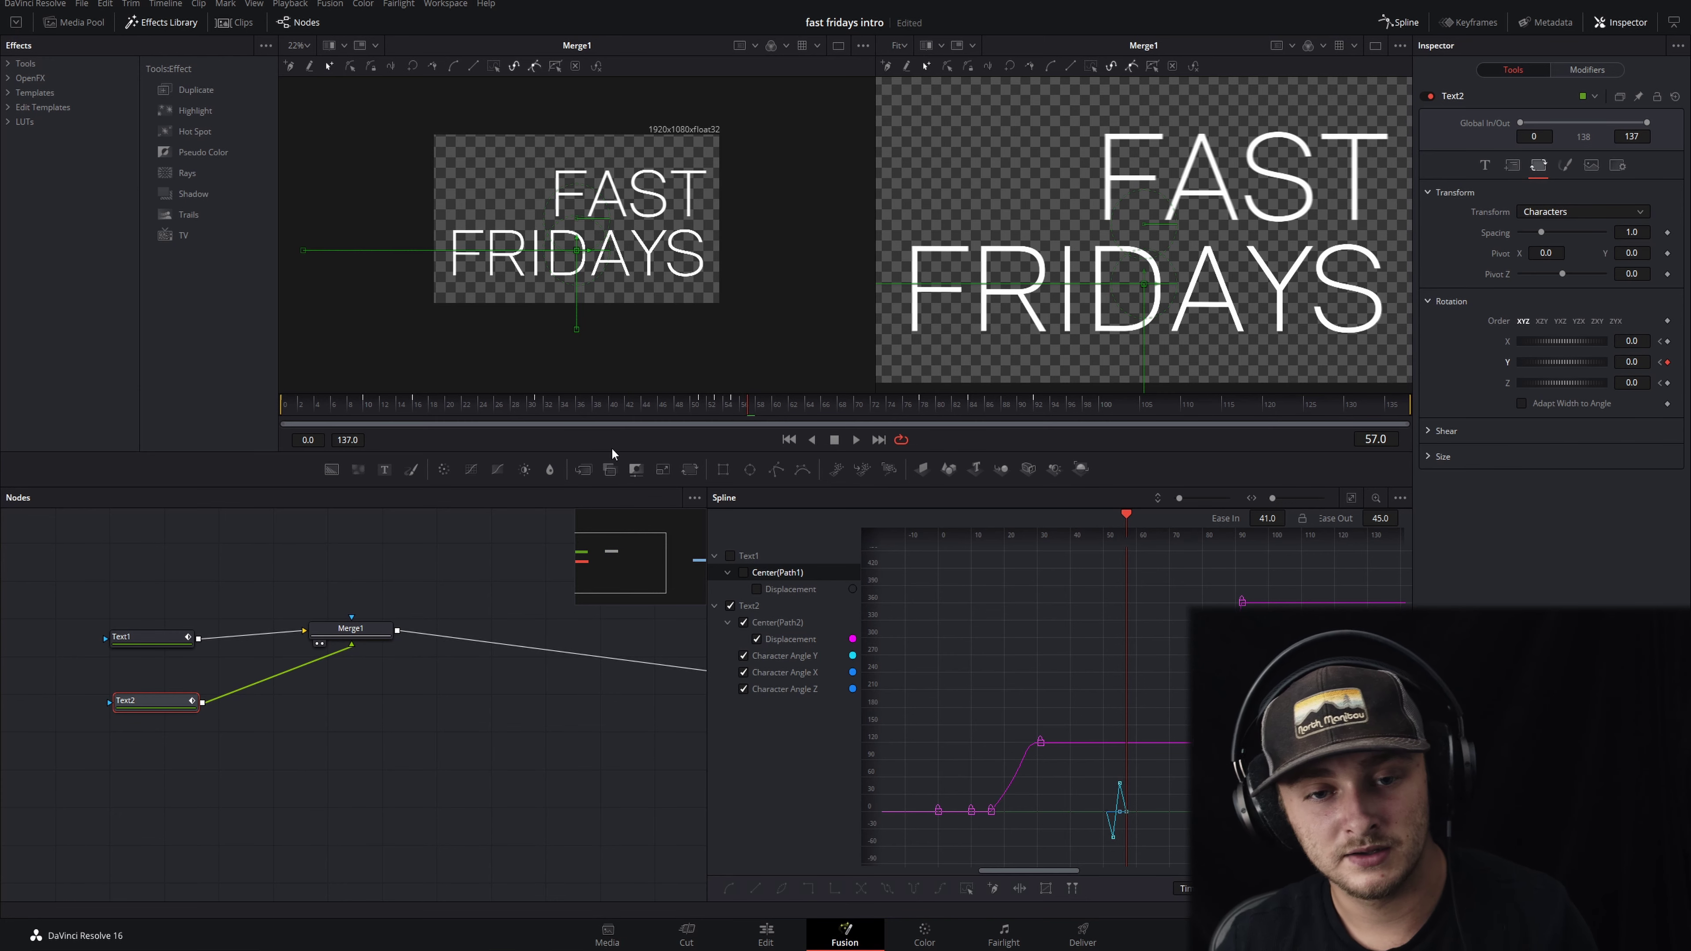
Preview the new FAST and FRIDAYS movements in Fusion and play the Edit page timeline from the start with the music.
left_click(659, 408)
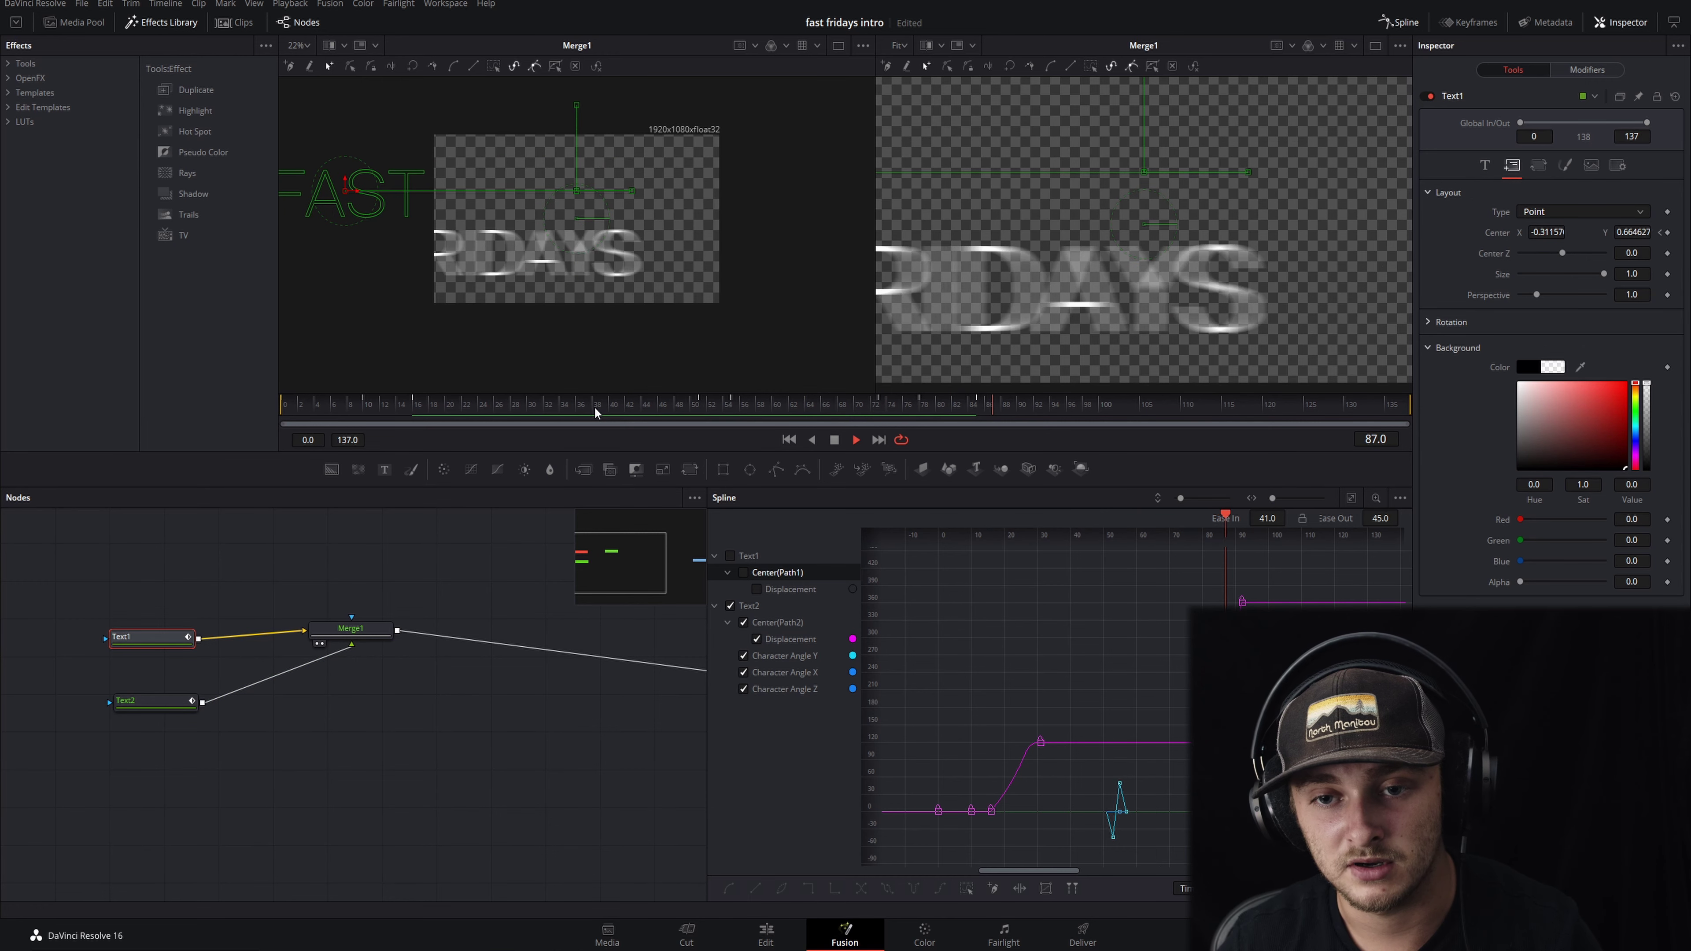
key("space")
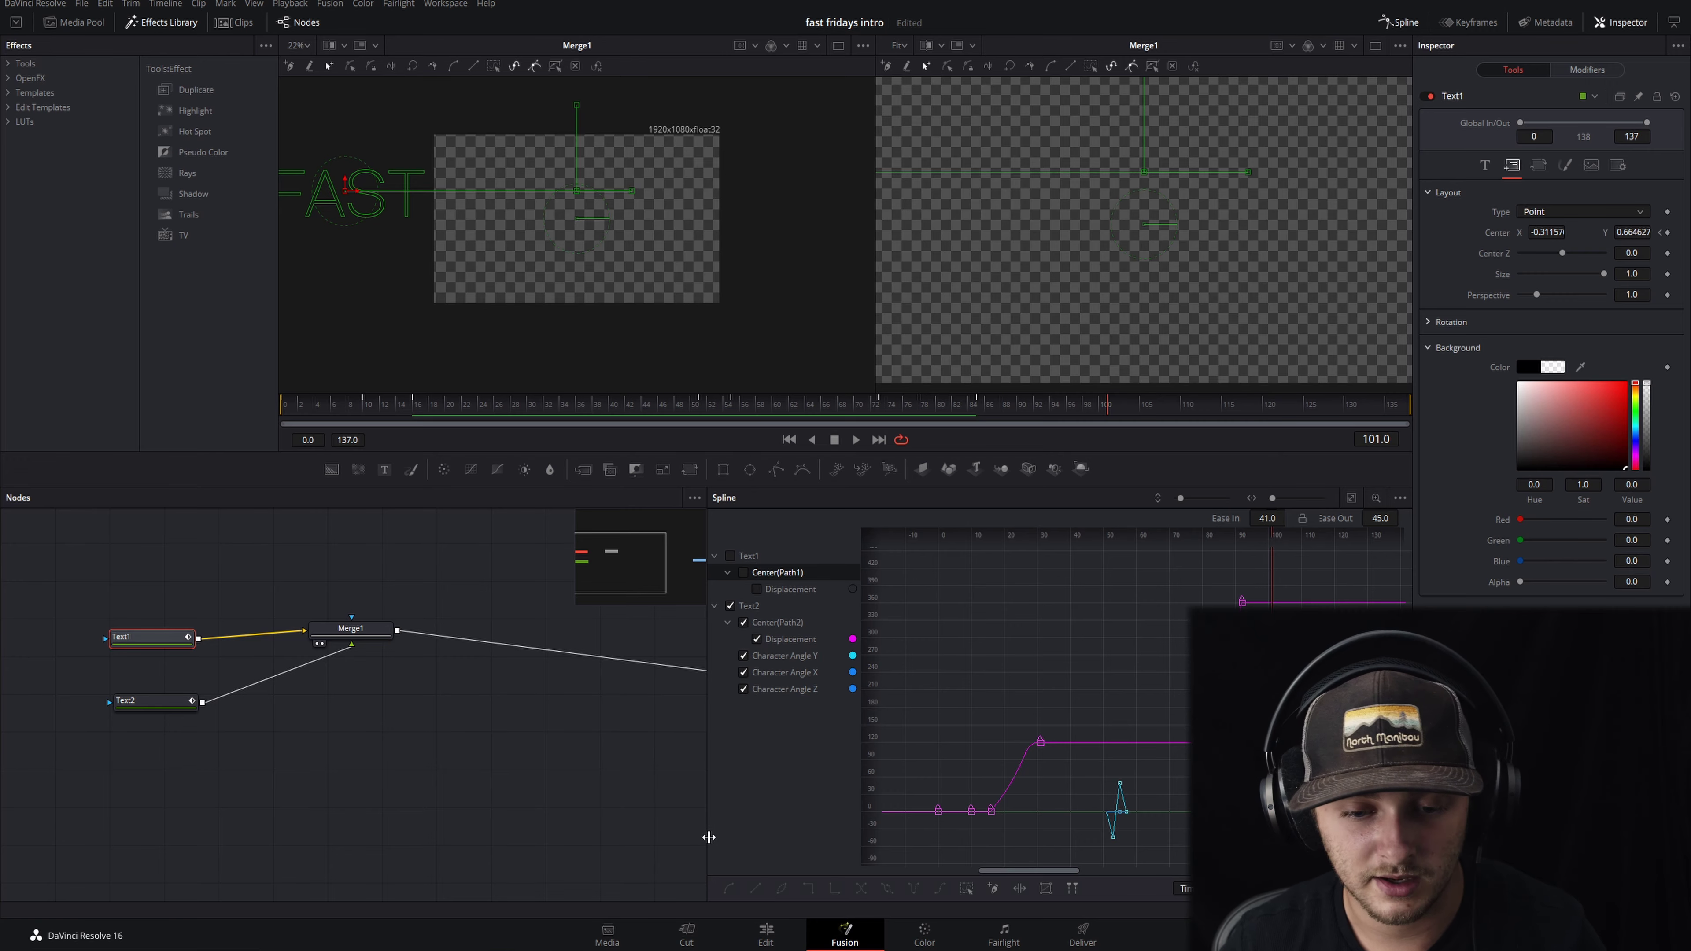
left_click(766, 933)
key("Home")
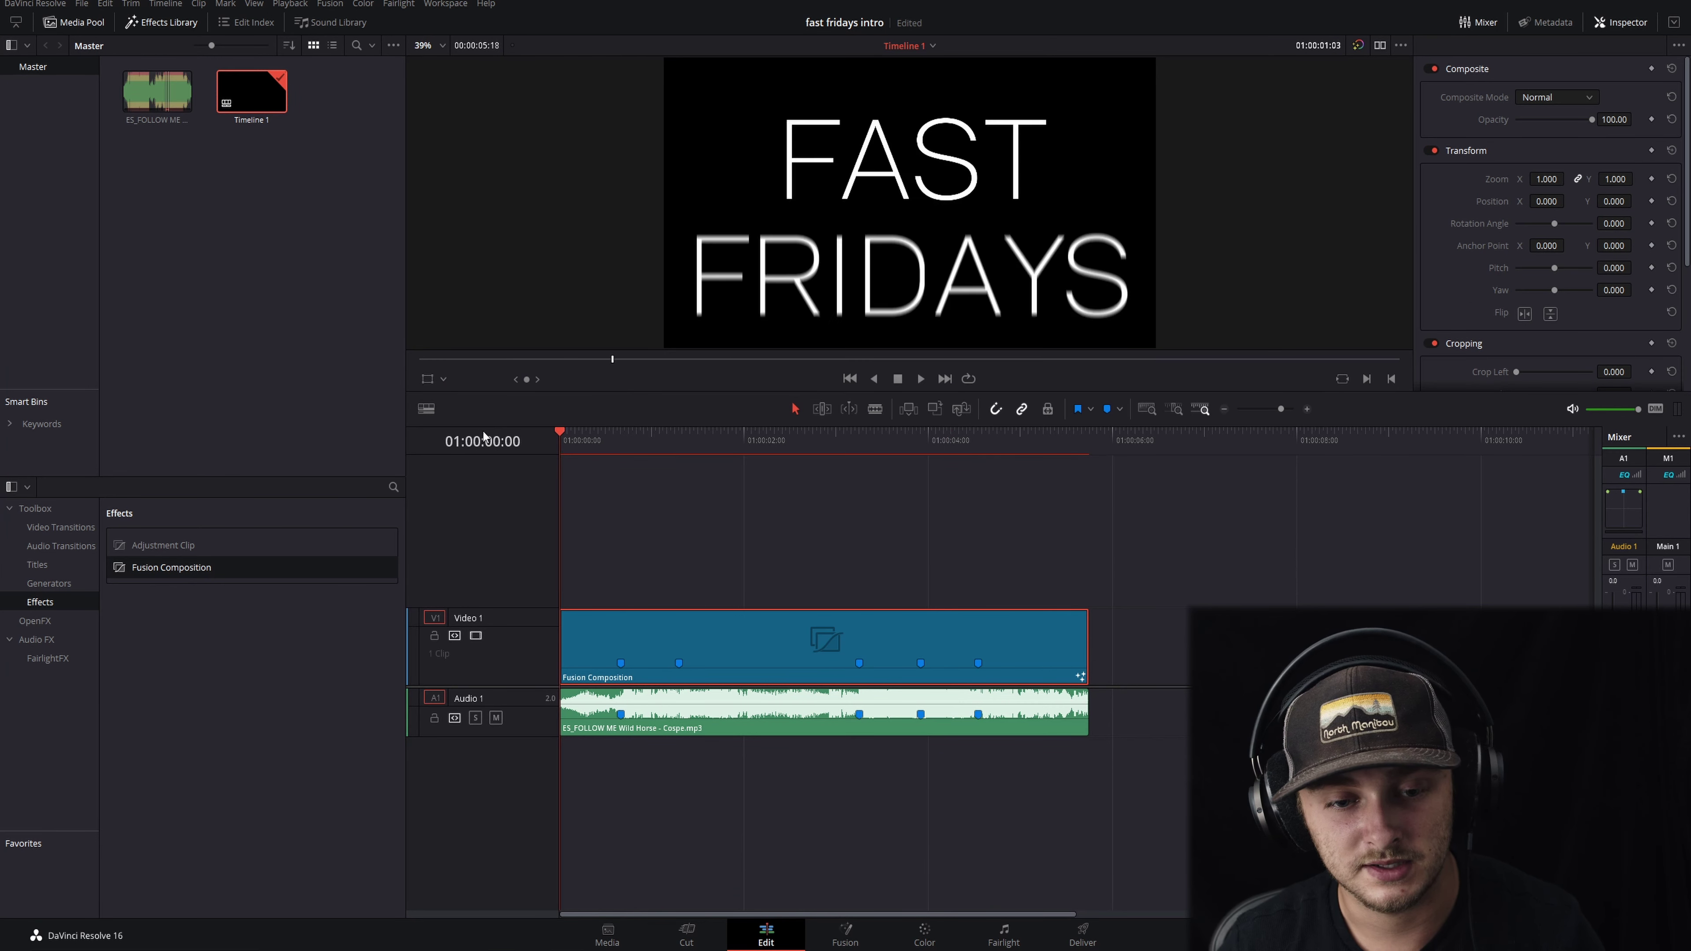
key("space")
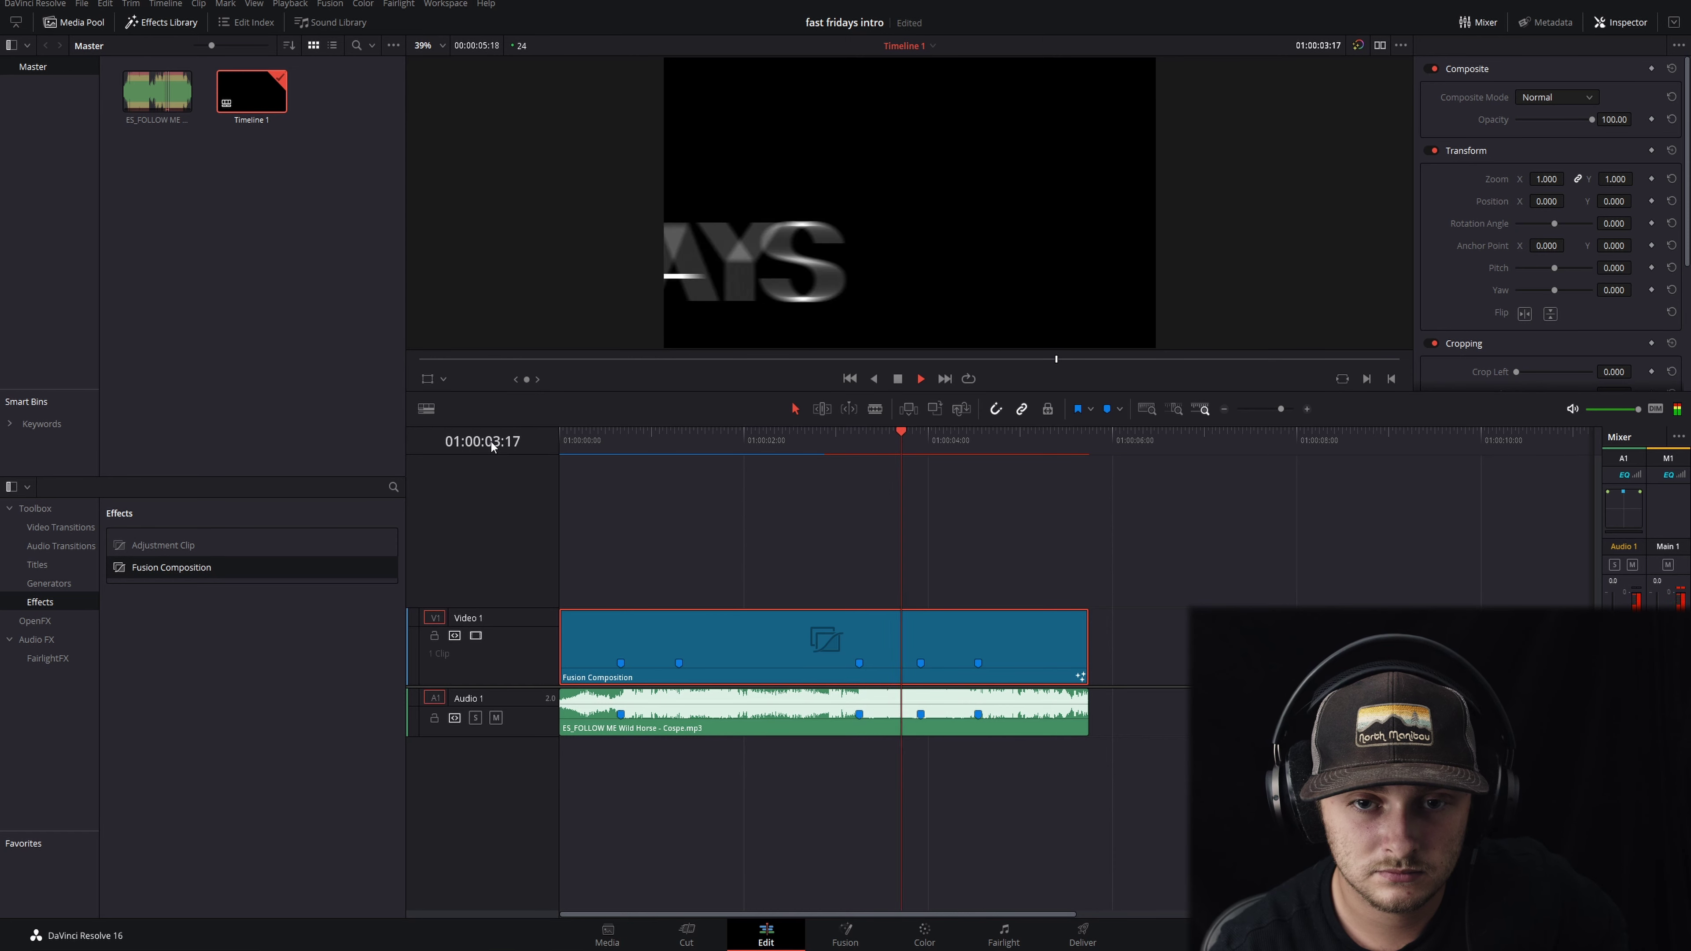
key("space")
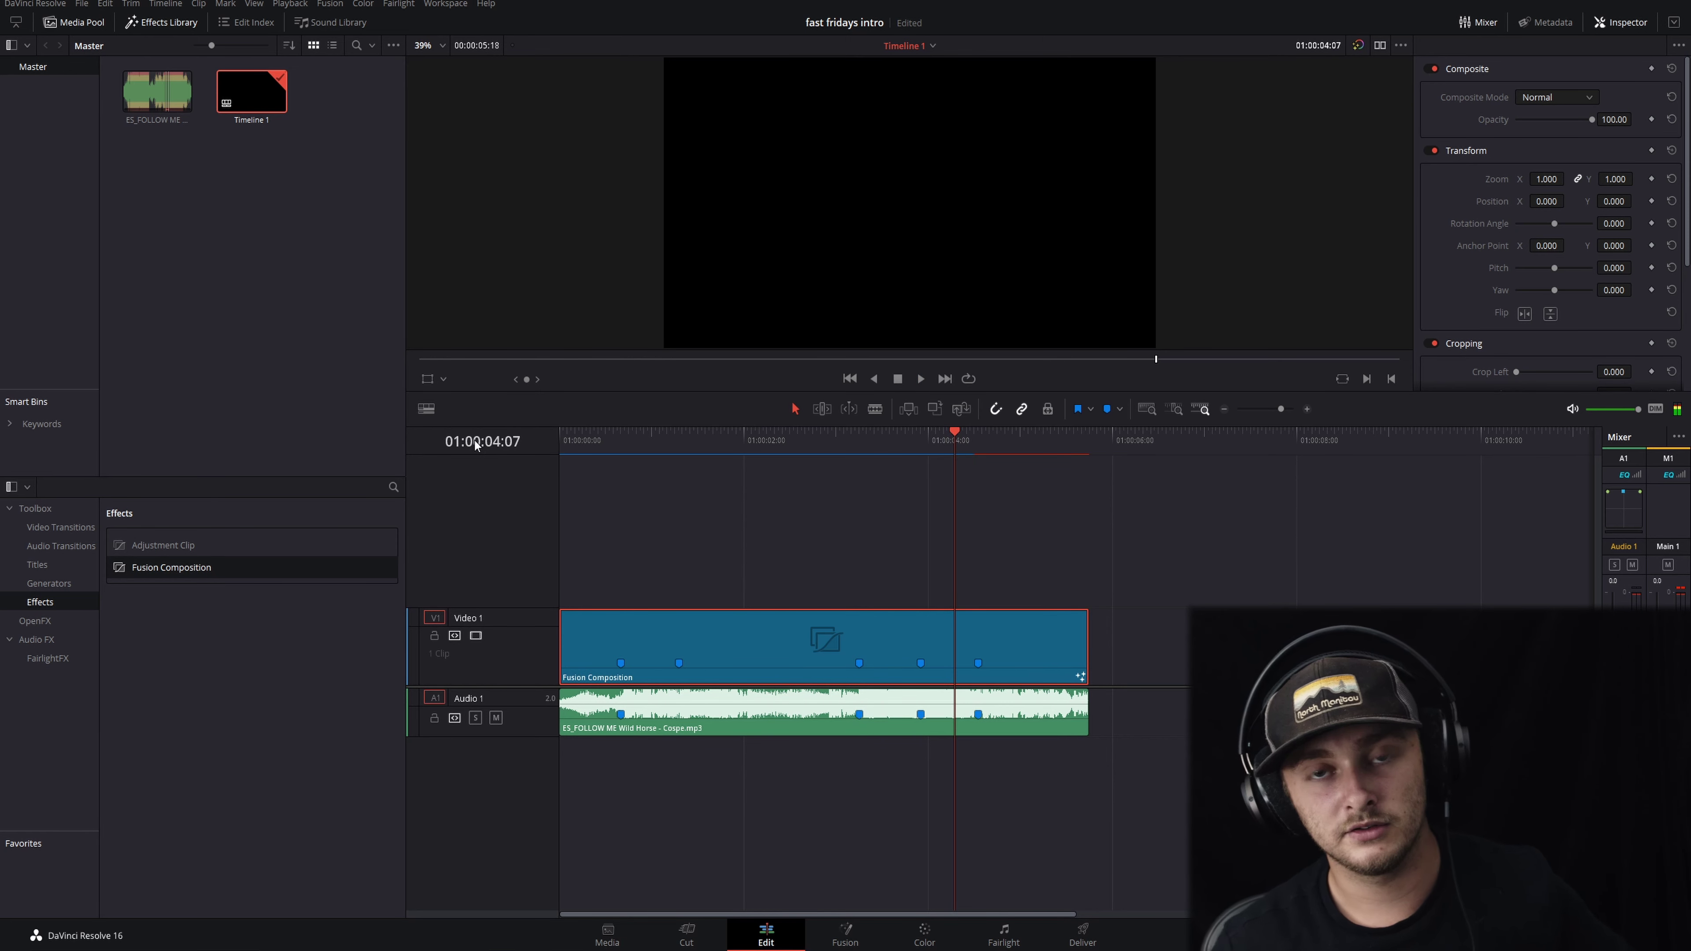
key("Home")
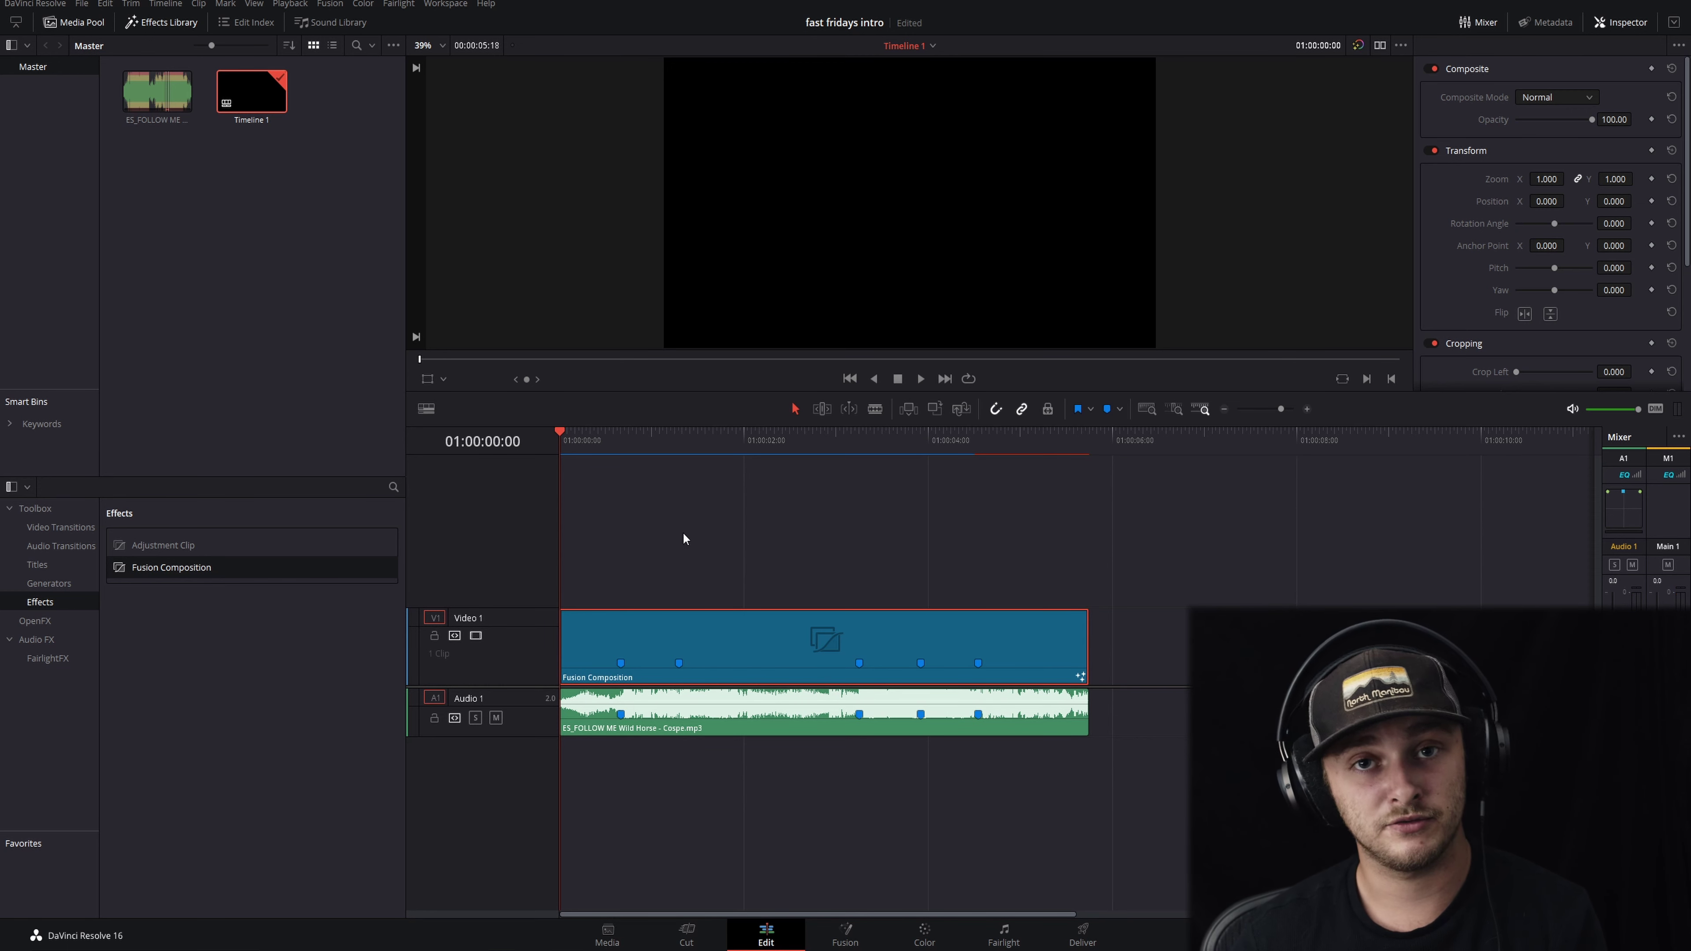
Import the five whoosh, whip and glitch sound effect files into the media pool's Master bin.
right_click(259, 311)
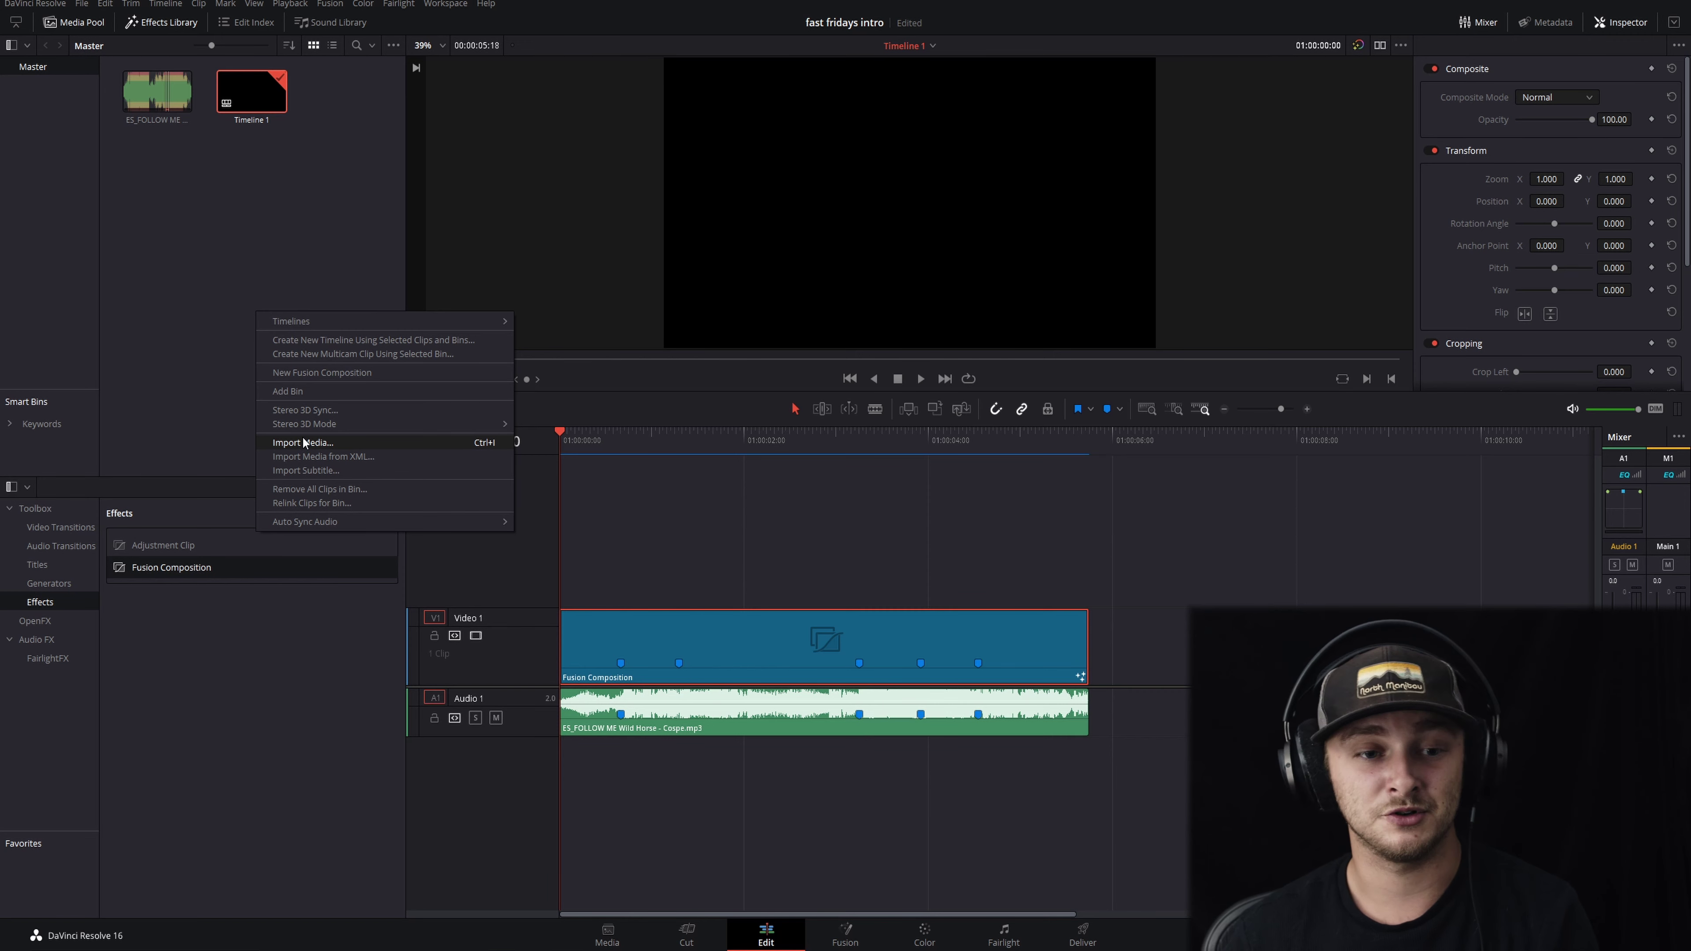
left_click(303, 443)
key("Return")
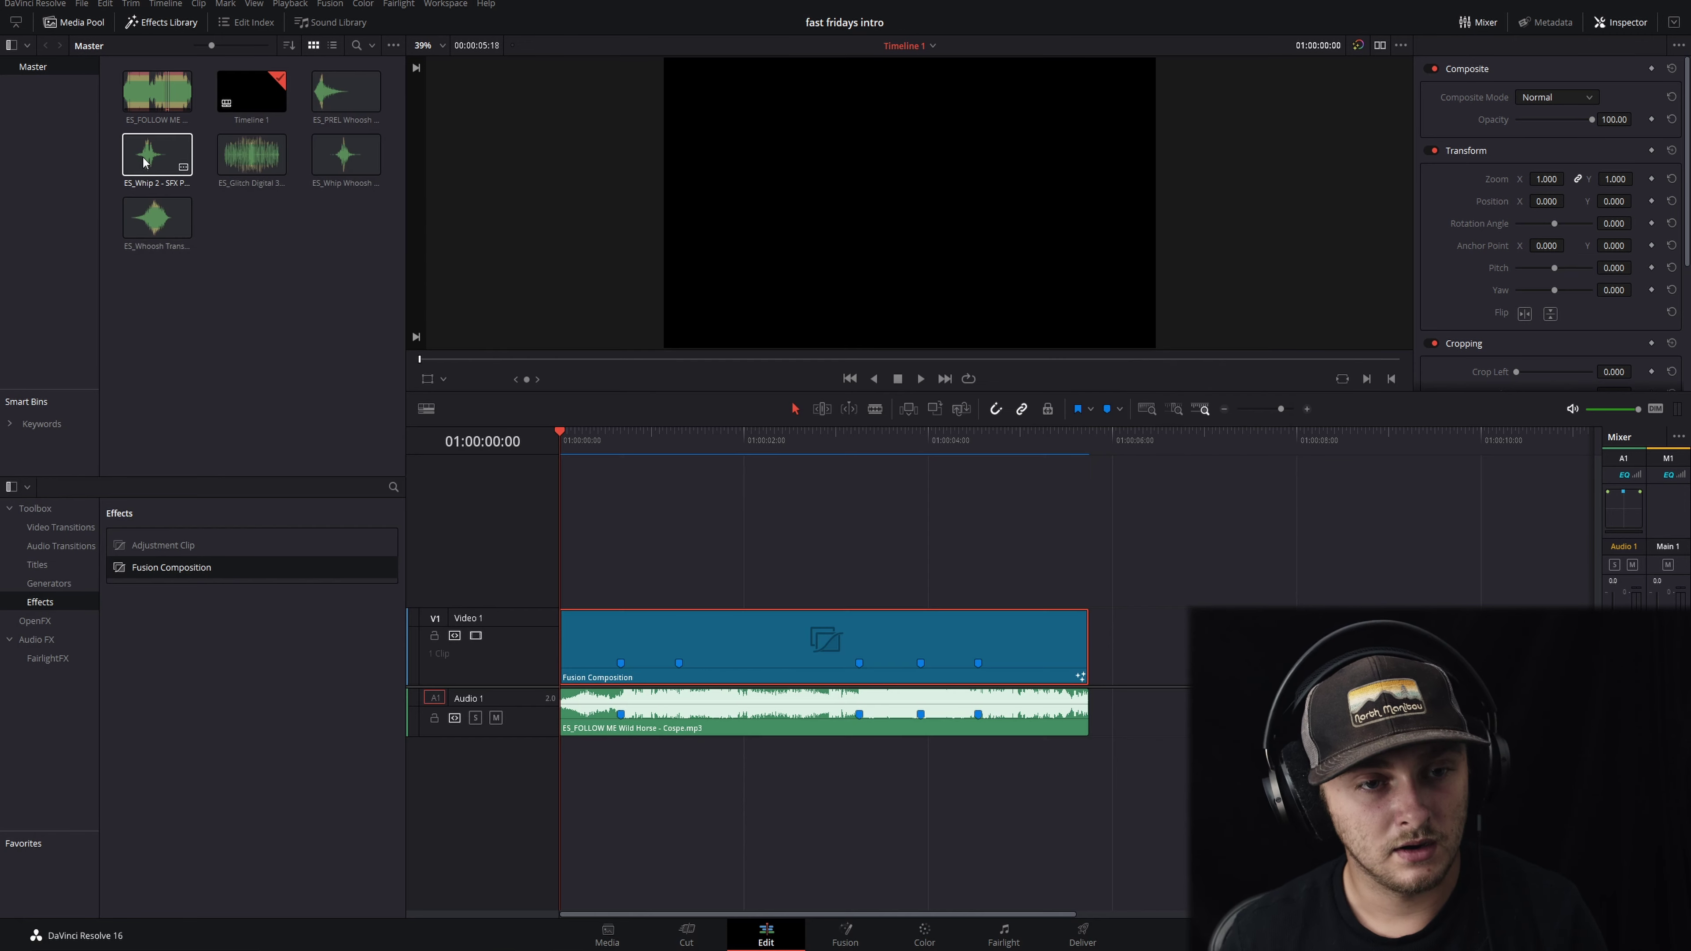
Place the ES_Whip 2 sound on Audio 2 at FAST's entrance, shift it slightly before the first marker and play it back.
double_click(143, 160)
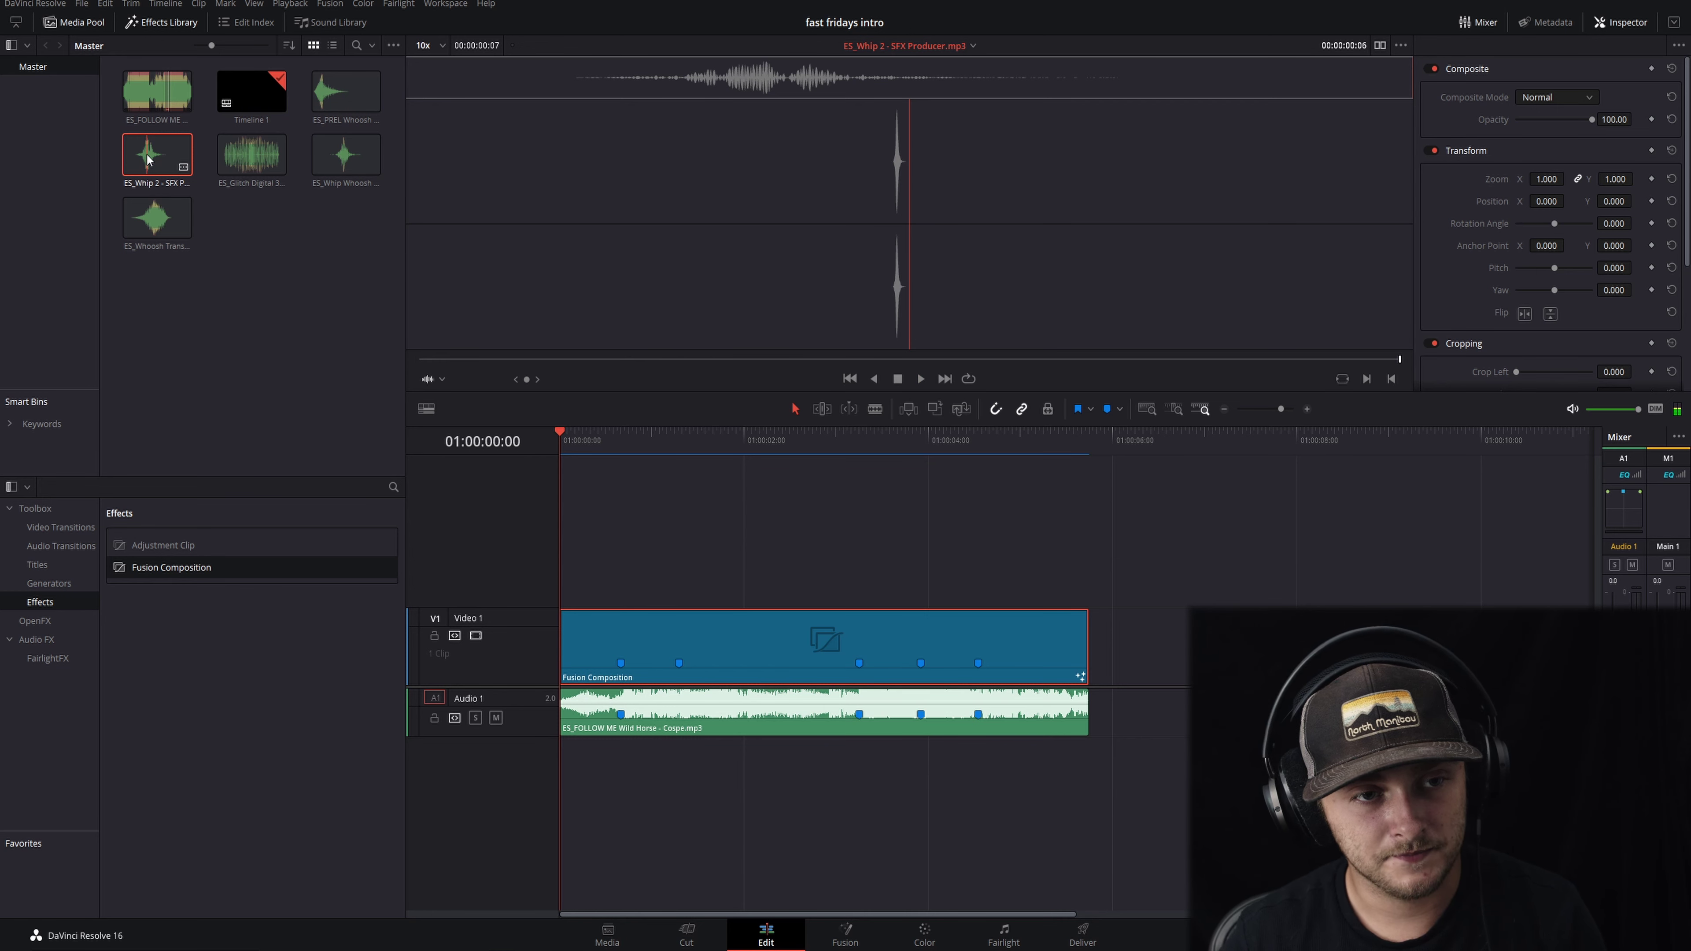
left_click_drag(147, 158, 620, 775)
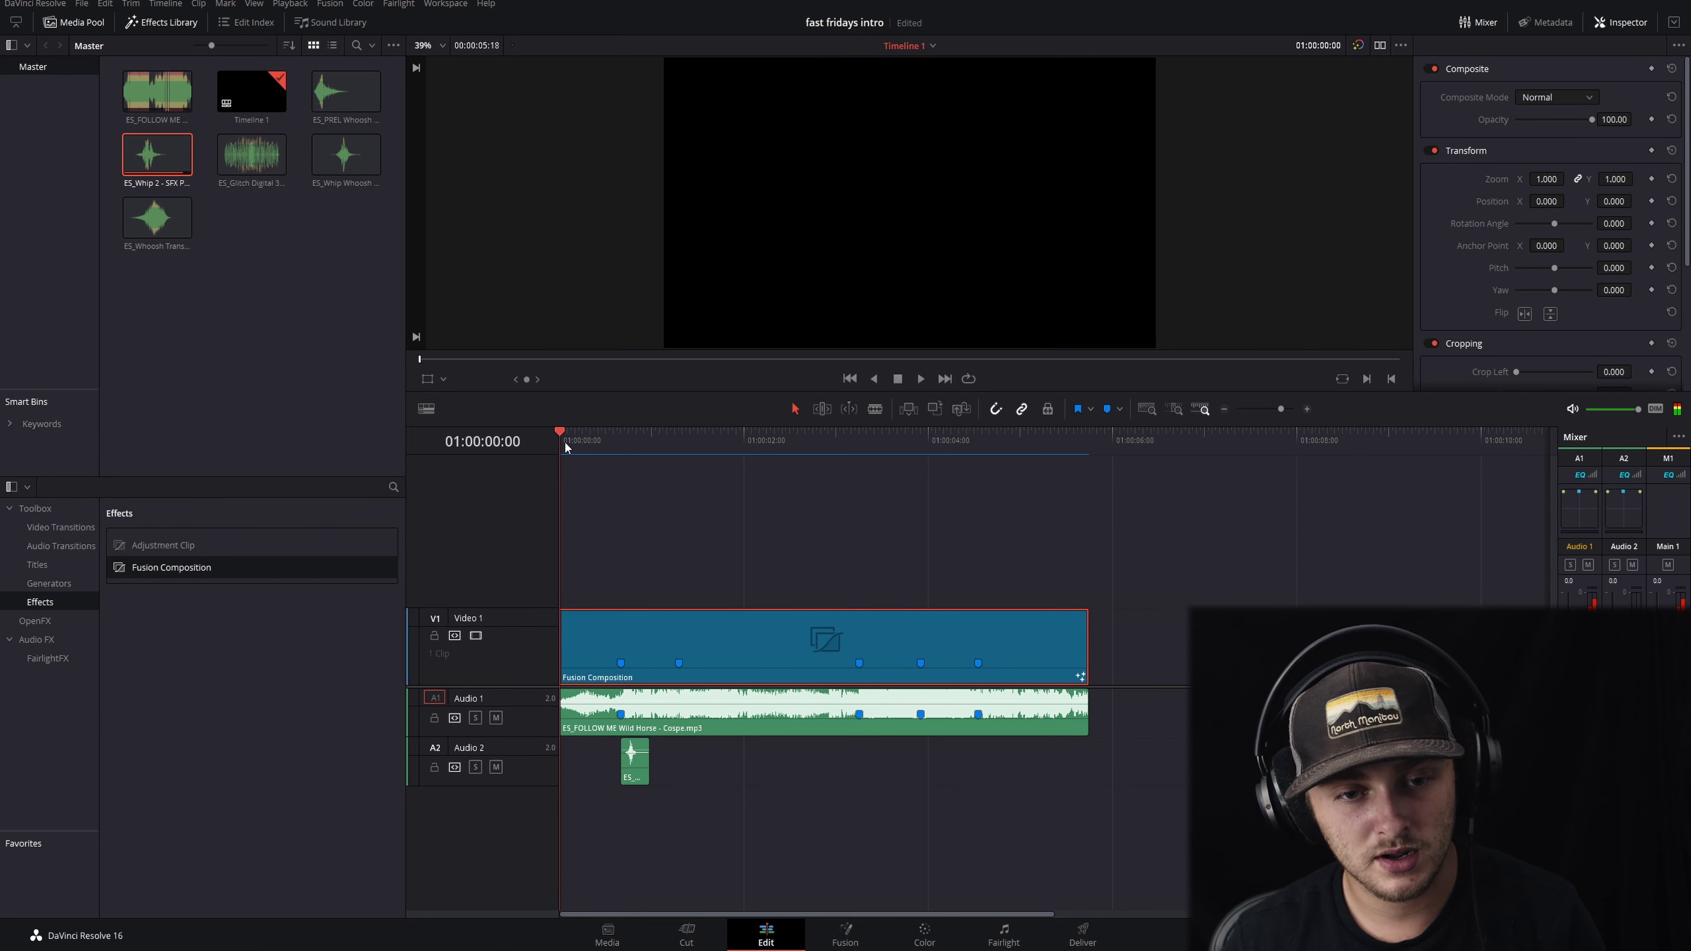
key("space")
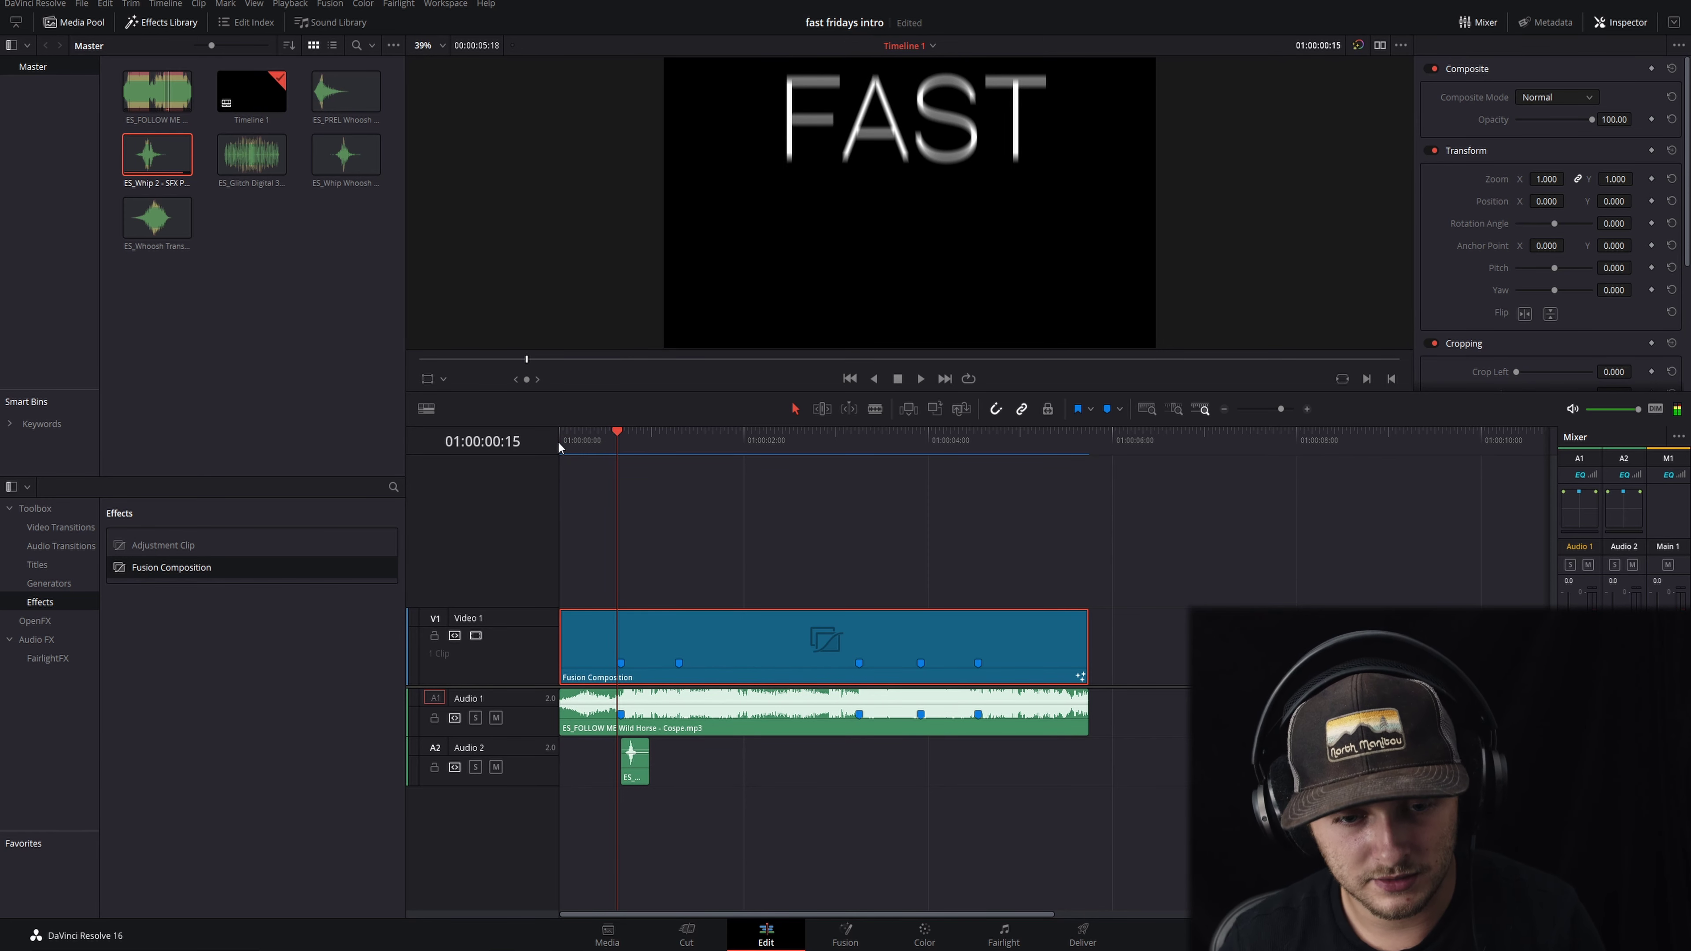
left_click_drag(643, 770, 624, 760)
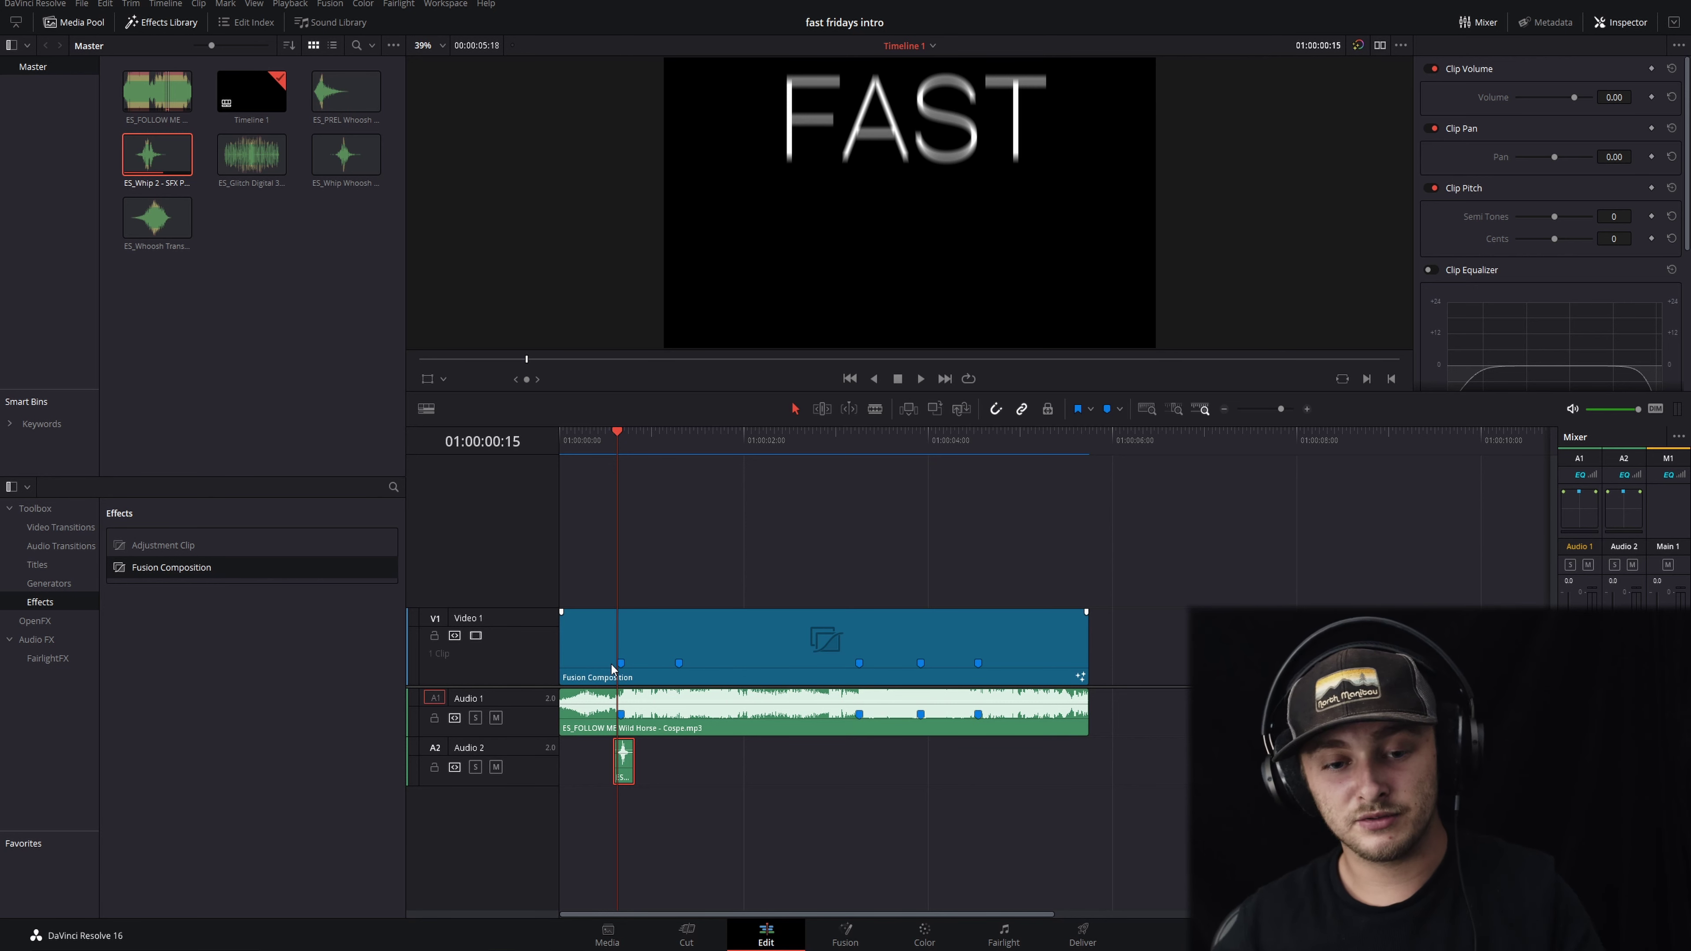
left_click(557, 441)
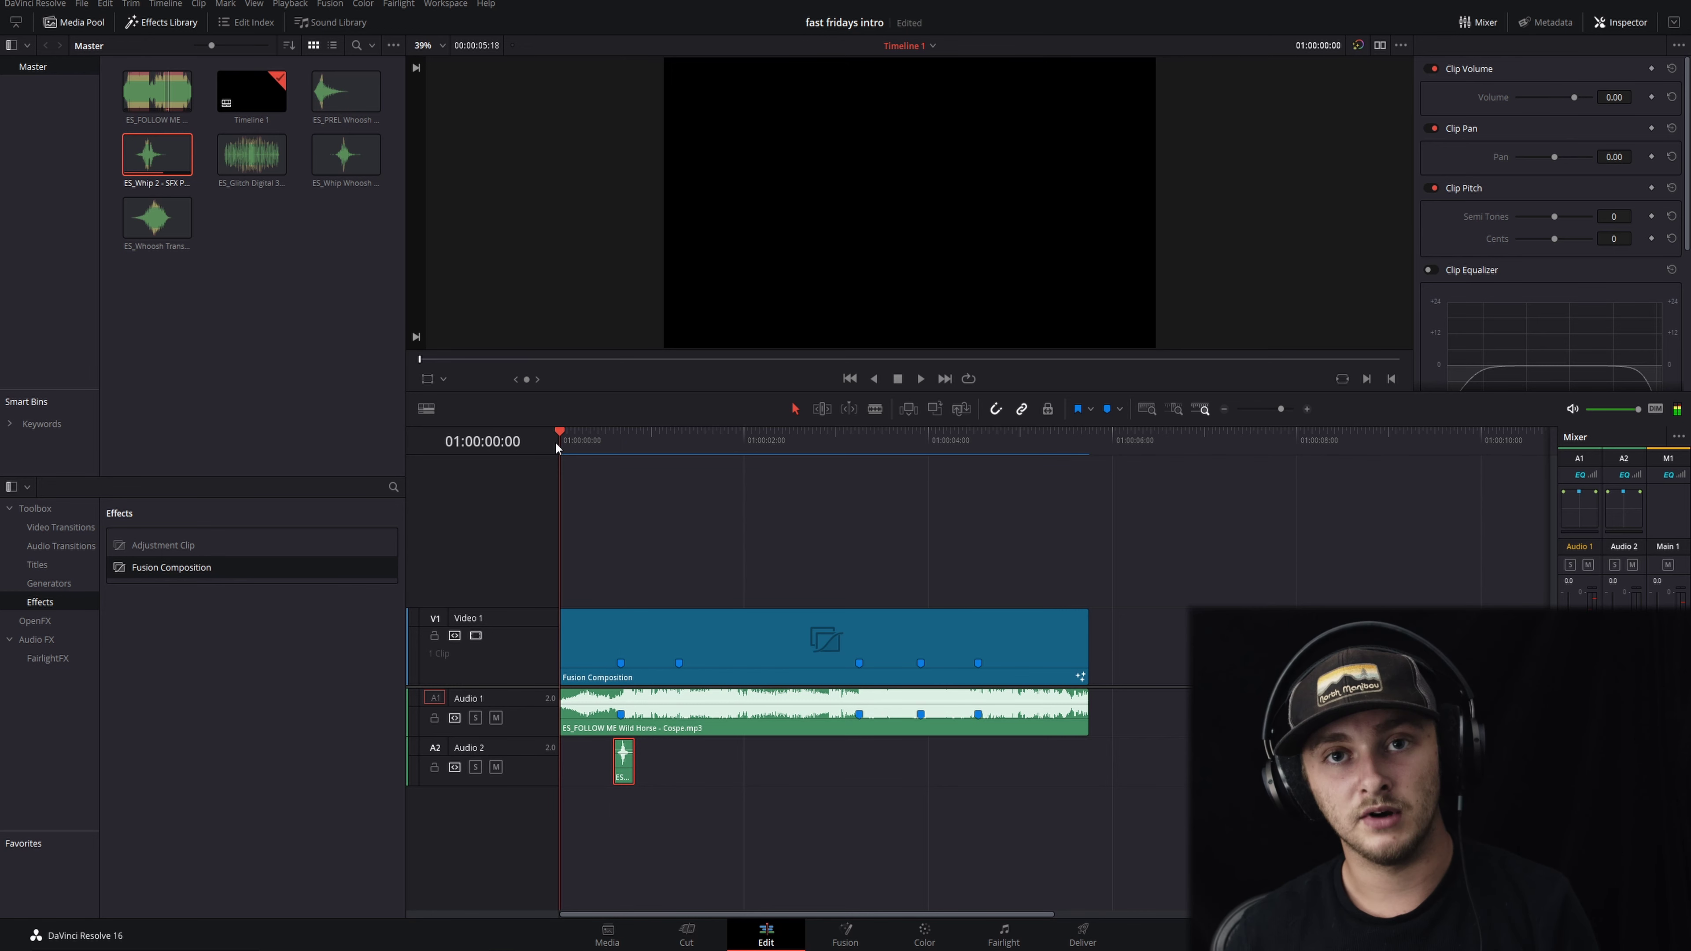
key("space")
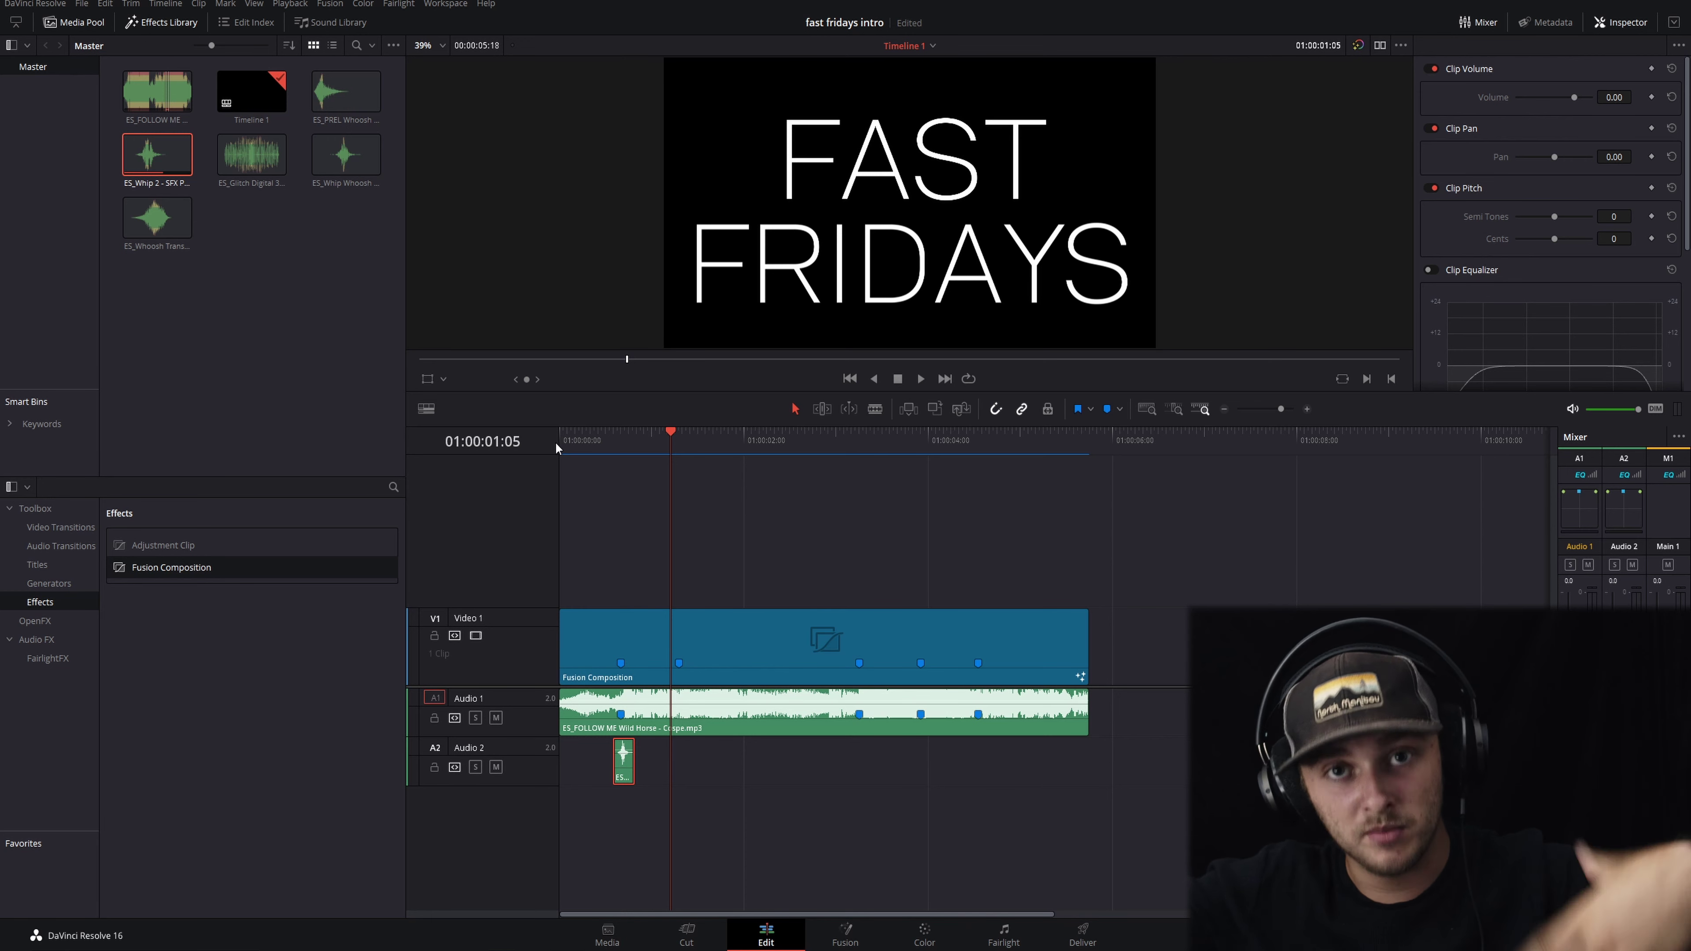
Place the ES_Whip Whoosh sound on Audio 2 at FRIDAYS' entrance and play it with the title.
left_click(588, 427)
key("space")
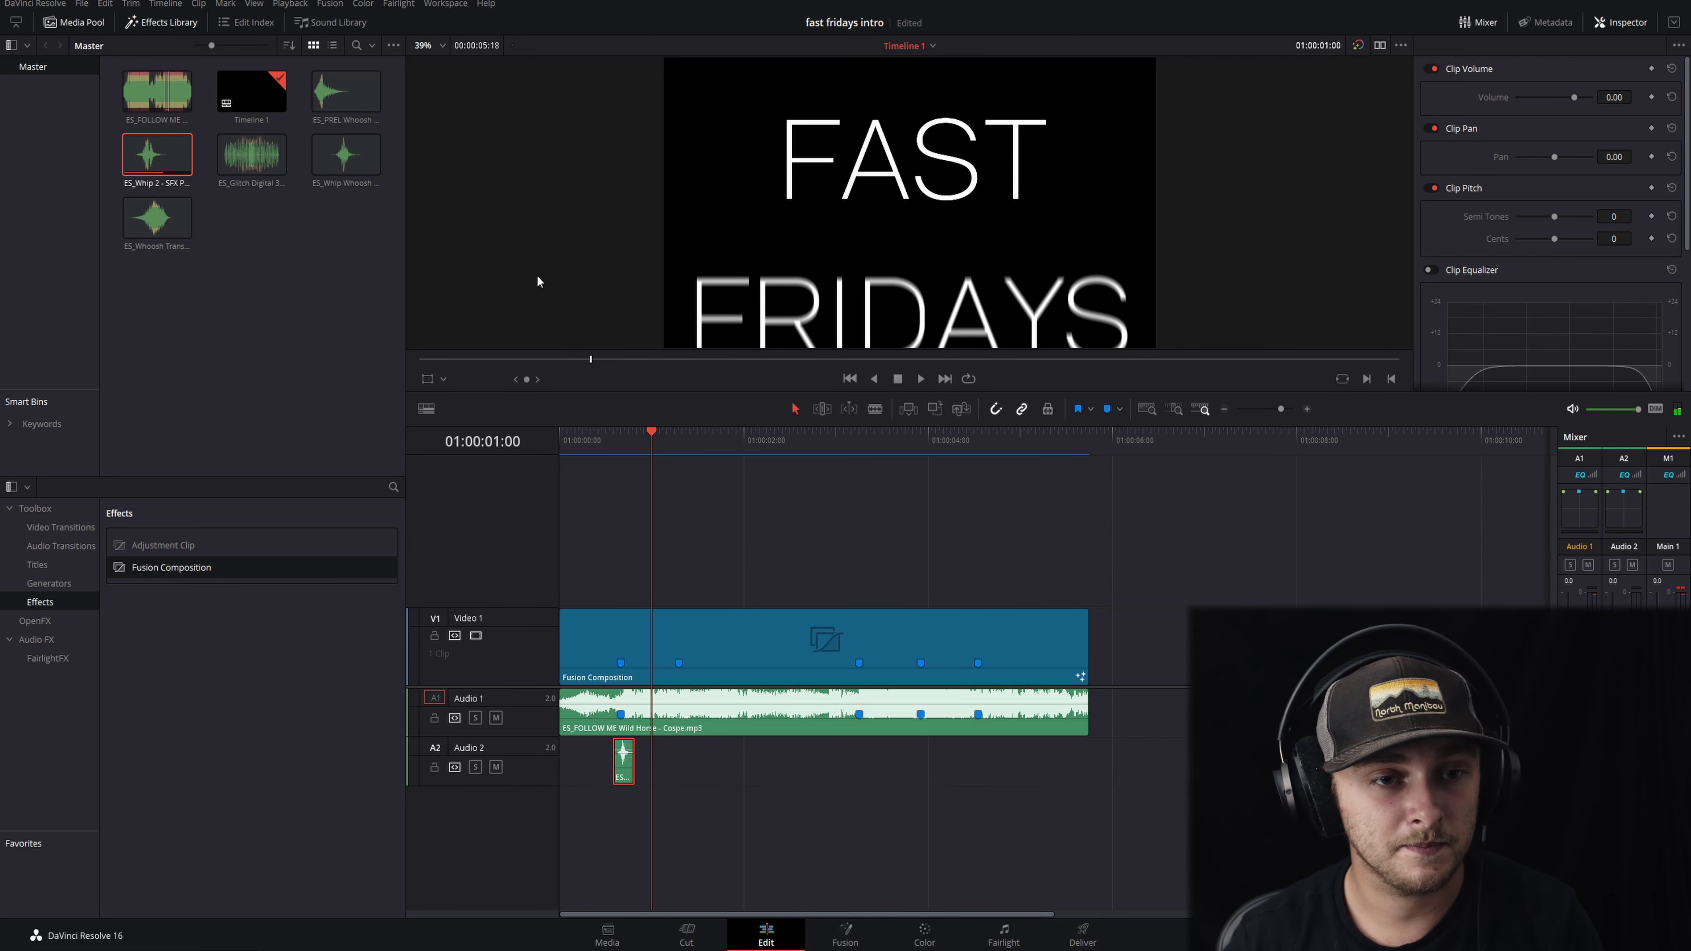
mouse_move(345, 154)
left_mouse_down()
mouse_move(671, 616)
mouse_move(644, 759)
mouse_move(672, 761)
mouse_move(668, 776)
left_mouse_up()
left_click_drag(629, 432, 615, 434)
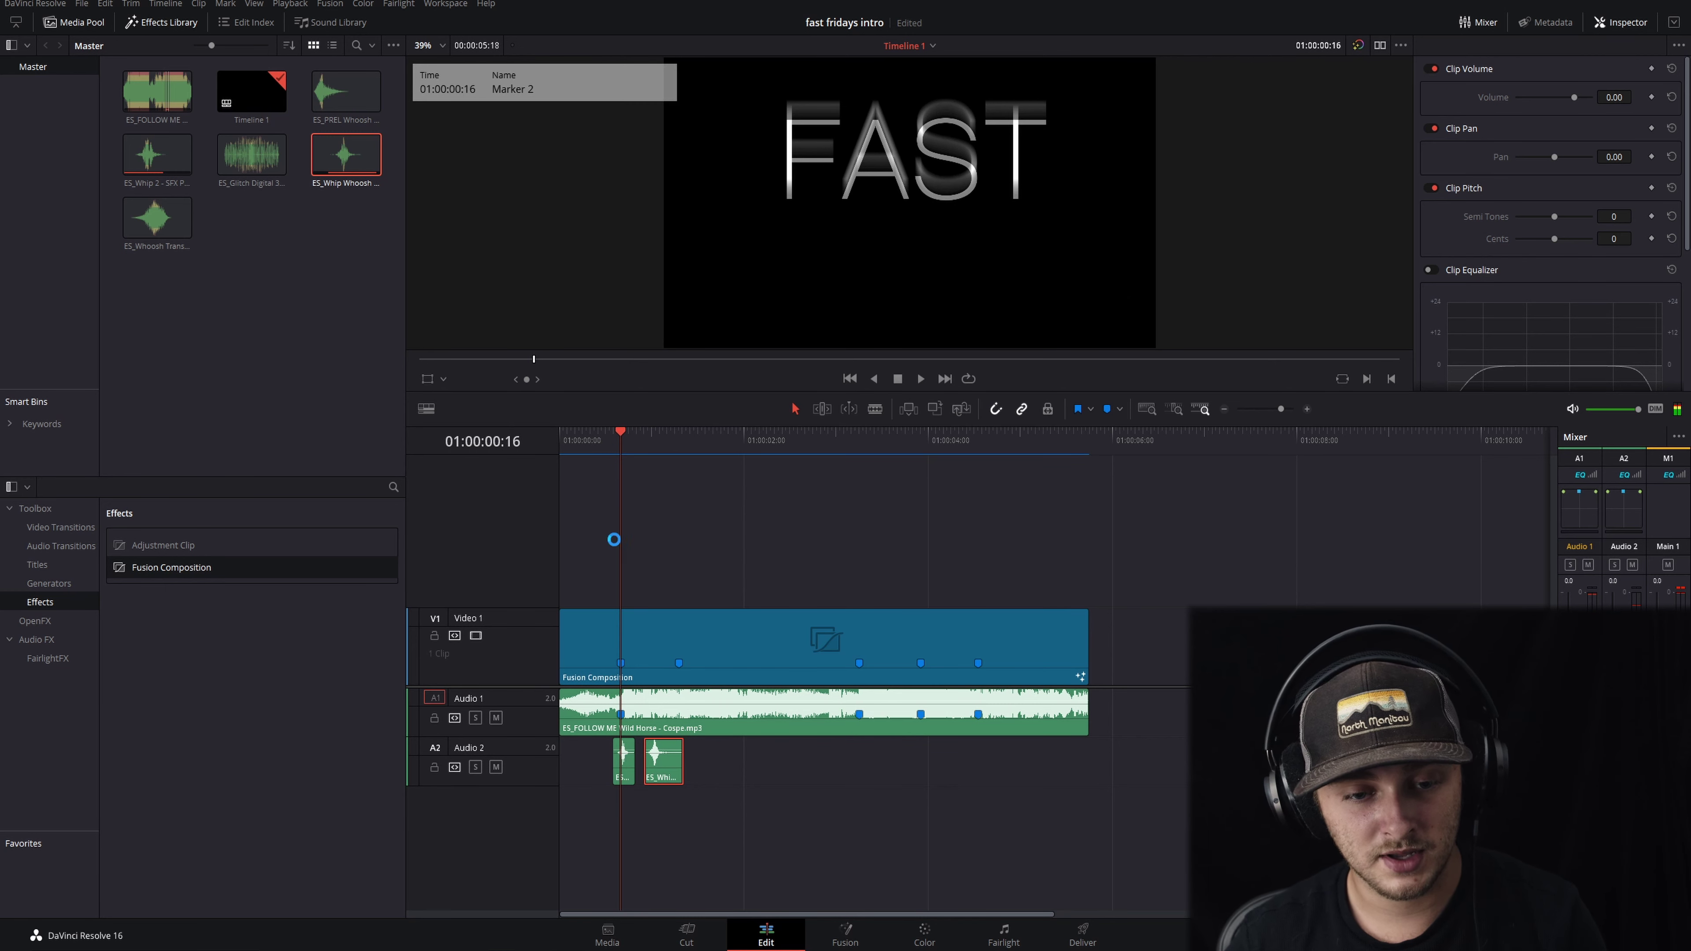
left_click(683, 732)
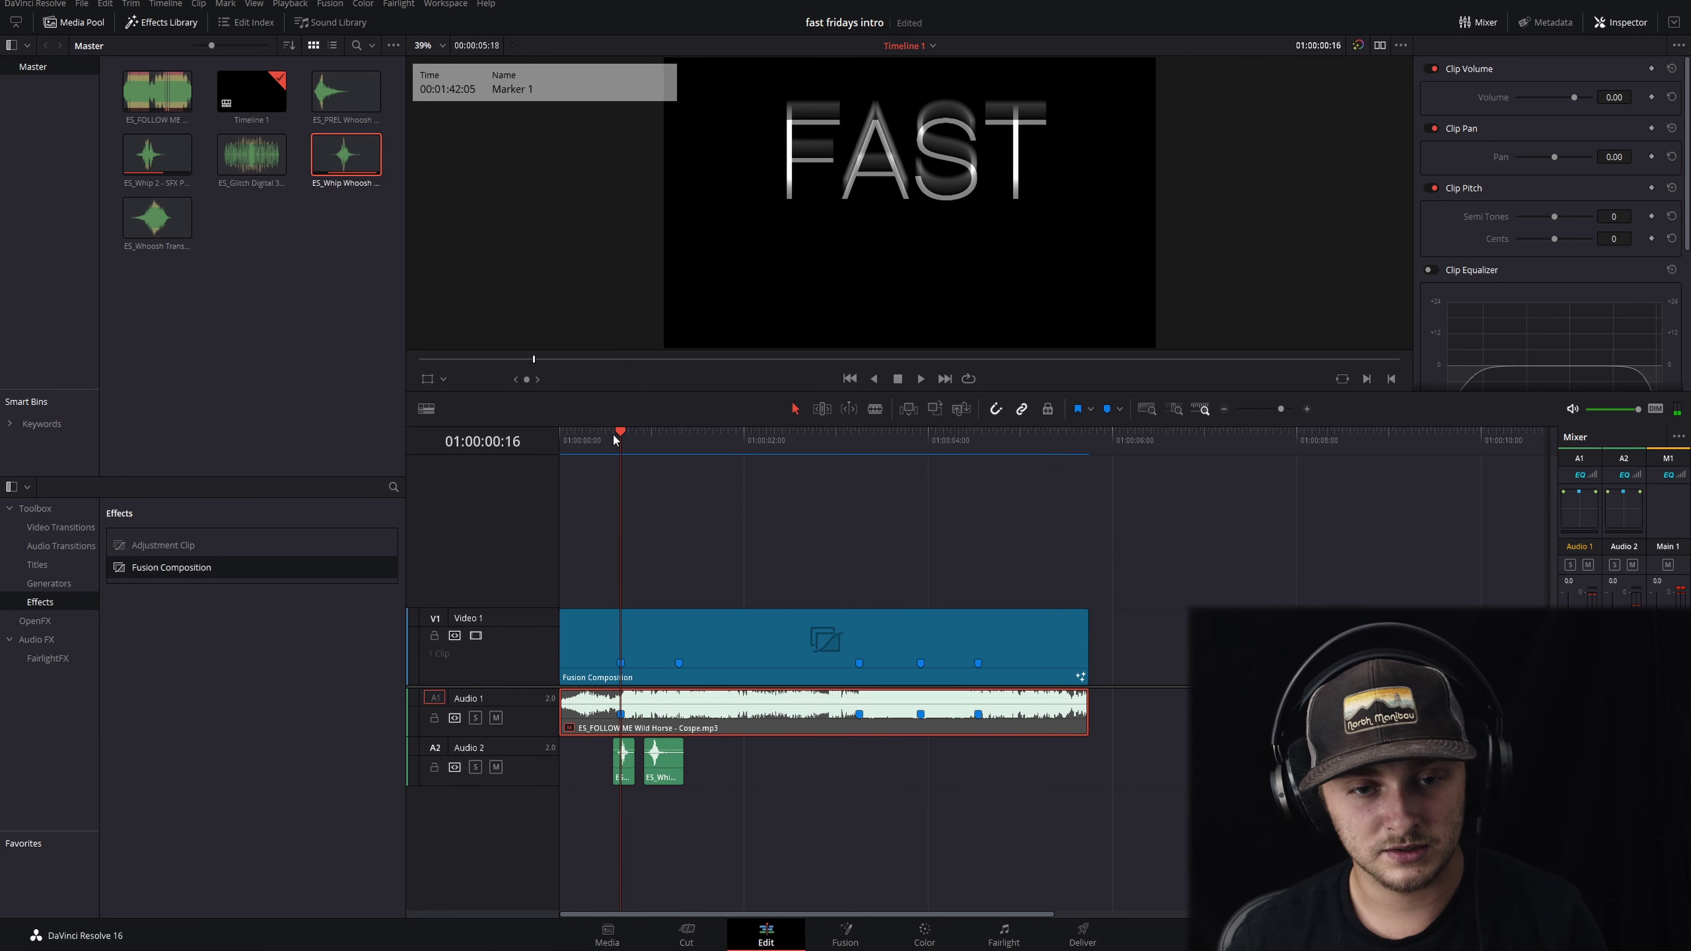
left_click_drag(613, 433, 583, 437)
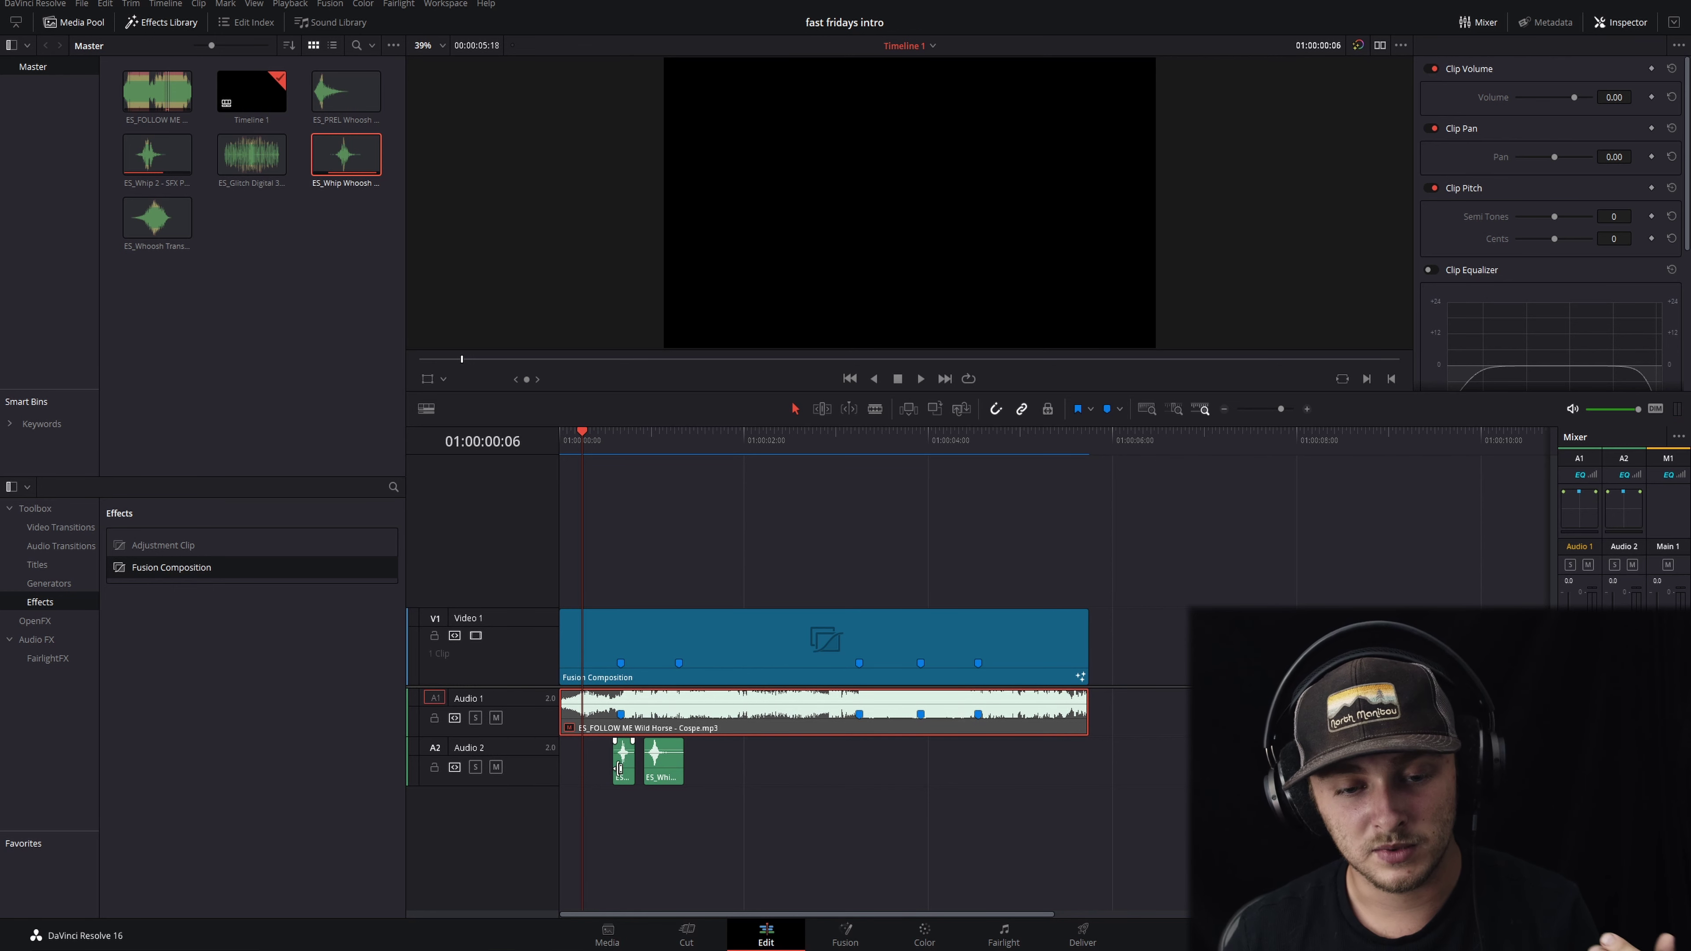
key("space")
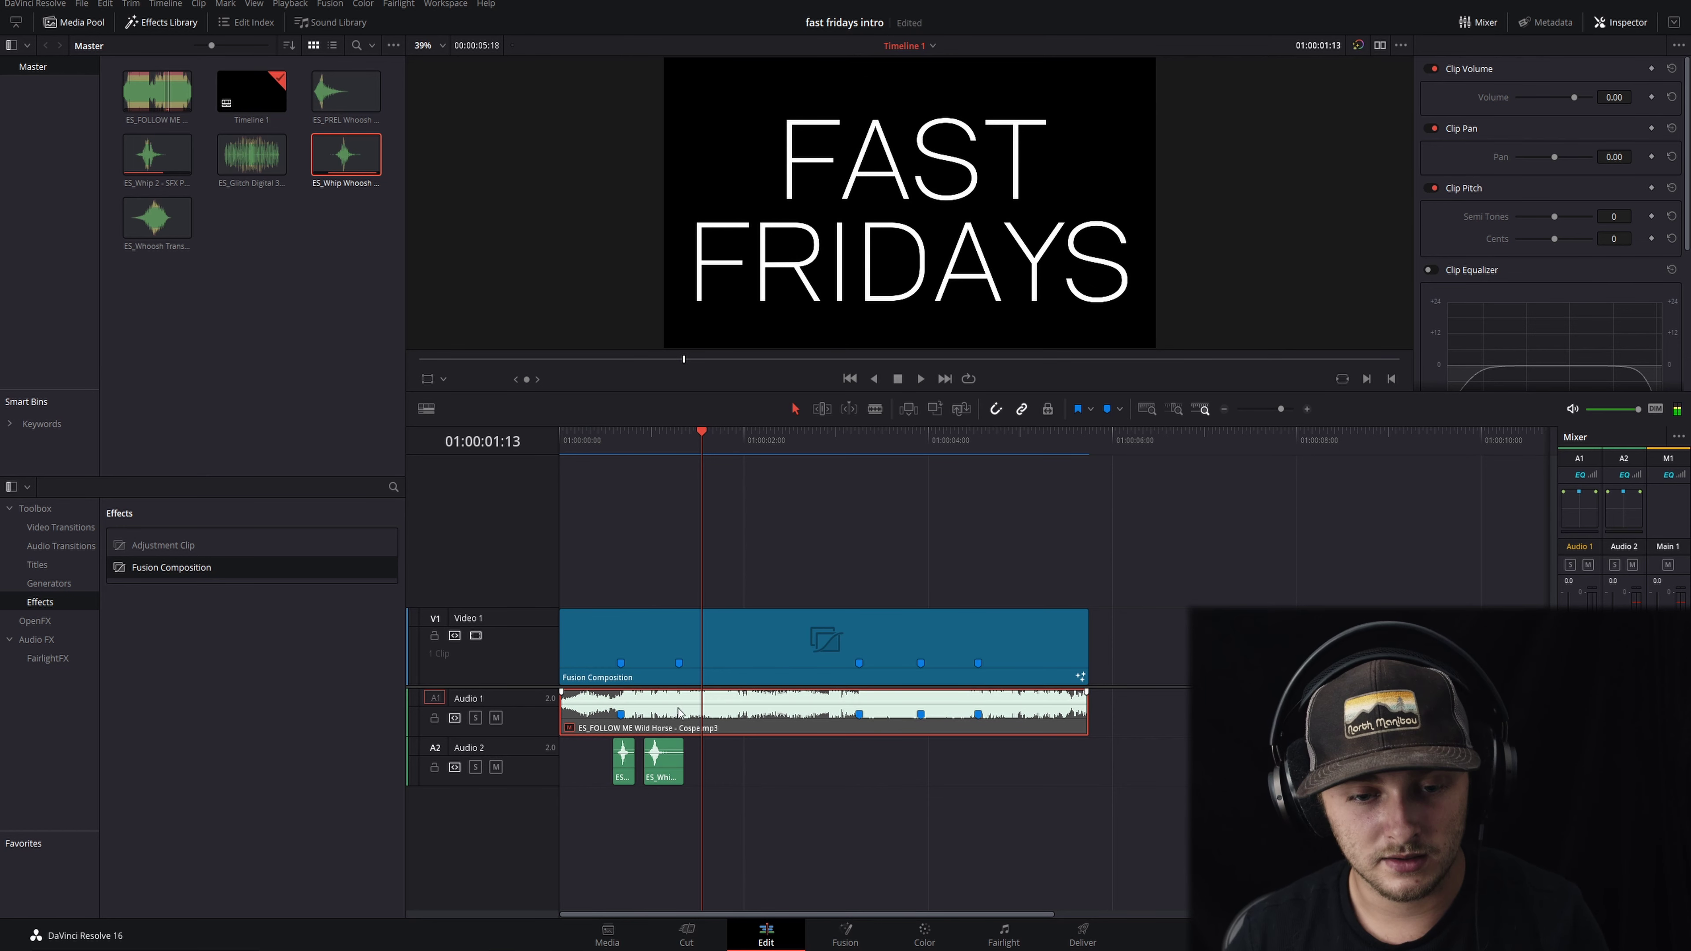
Shift the ES_Whip Whoosh clip slightly later toward the second marker and replay both title entrances.
left_click(657, 764)
left_click_drag(661, 764, 668, 764)
left_click(594, 437)
key("space")
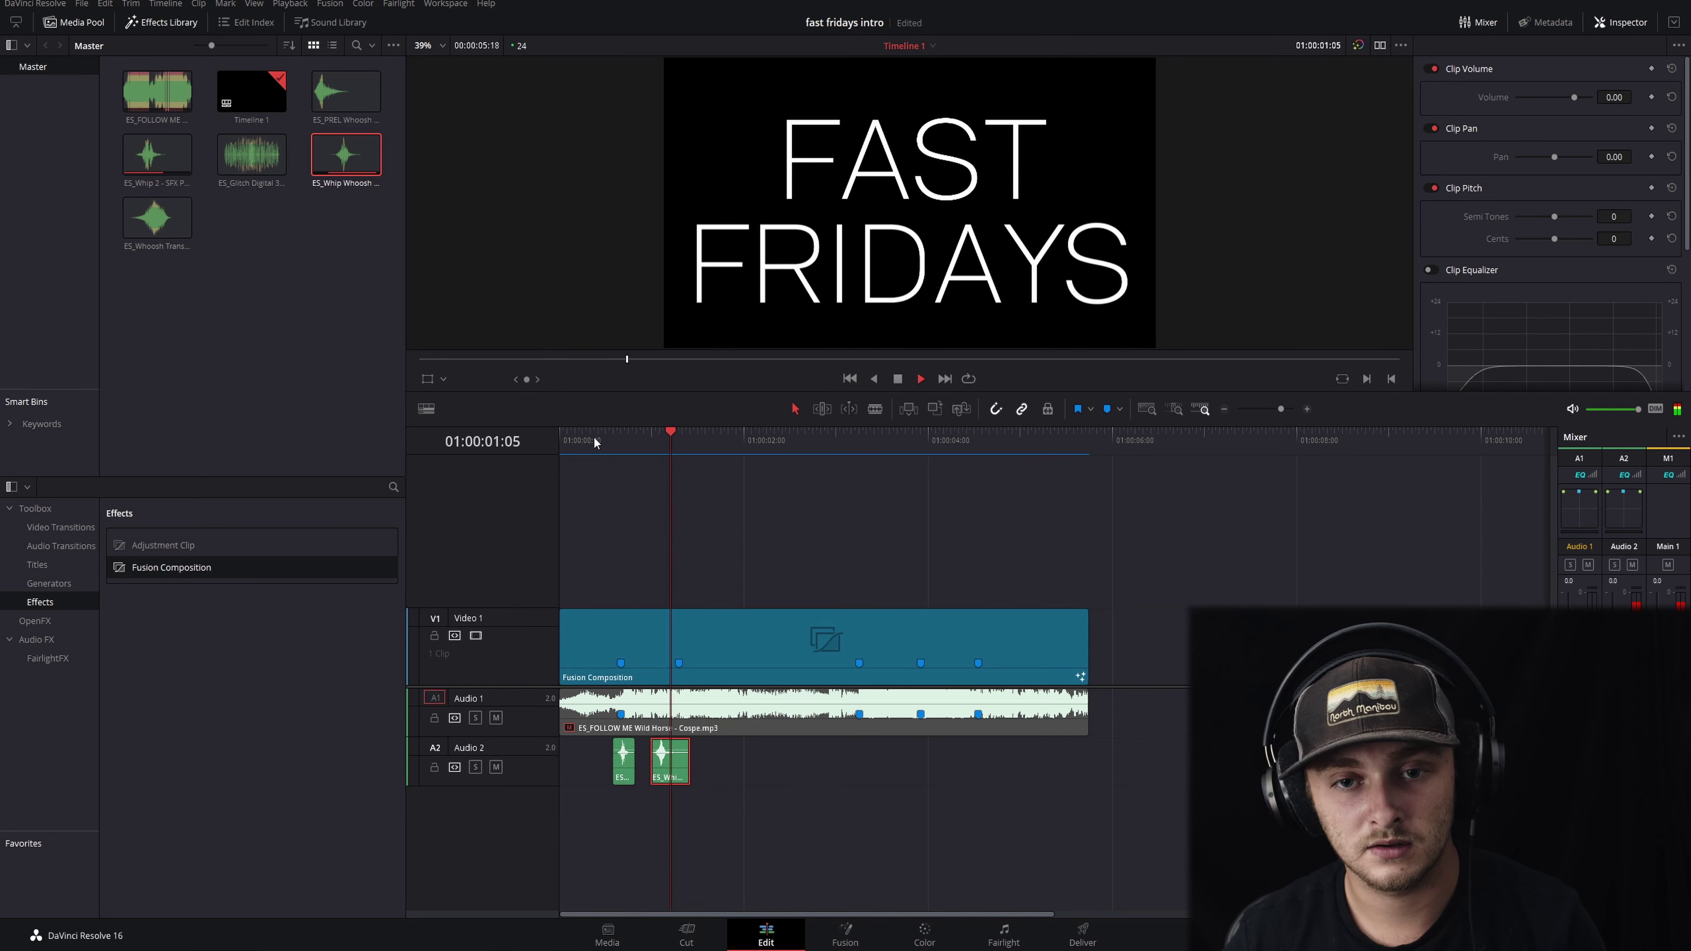
key("space")
left_click(699, 722)
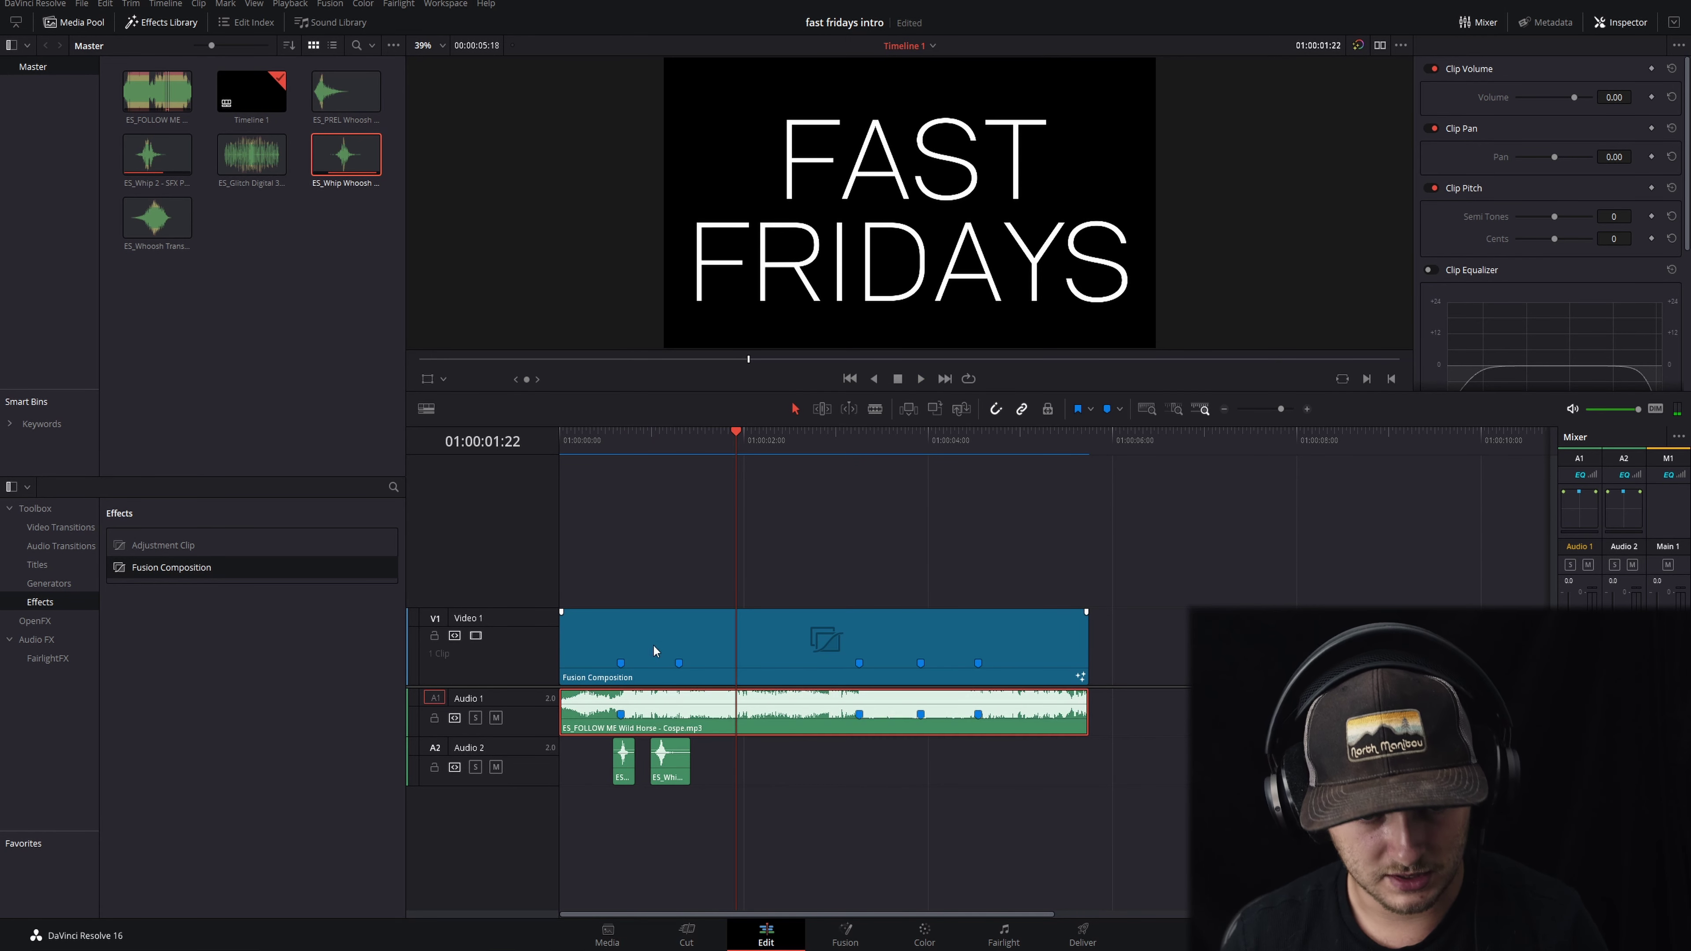
left_click(610, 445)
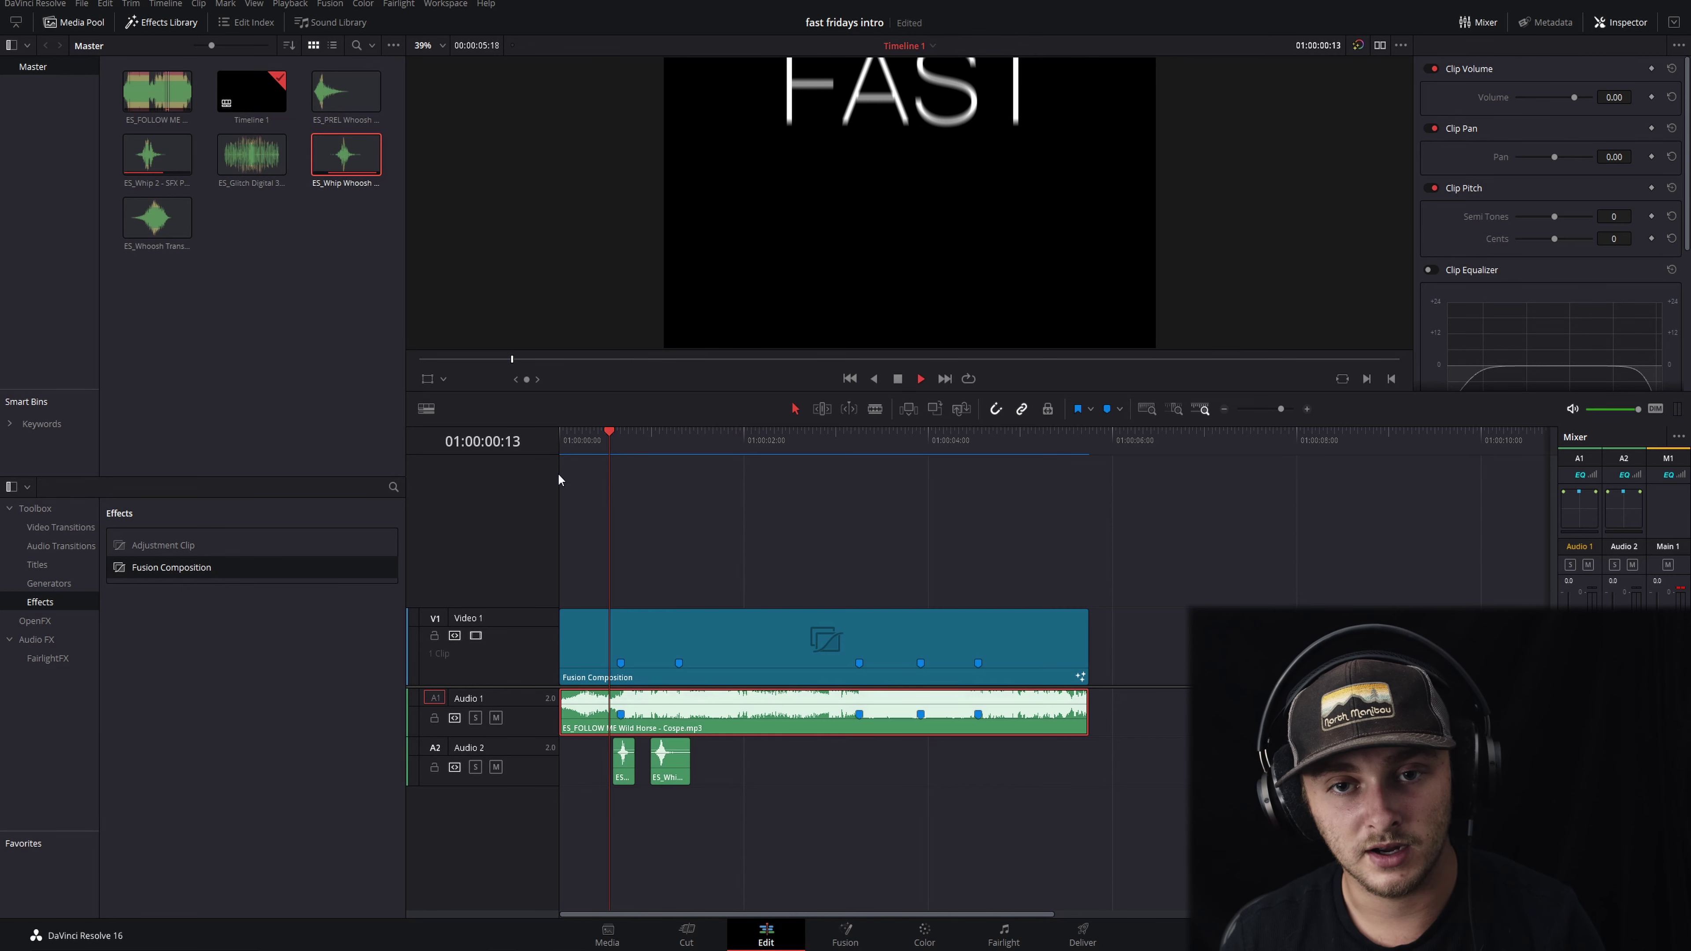
key("space")
key("space")
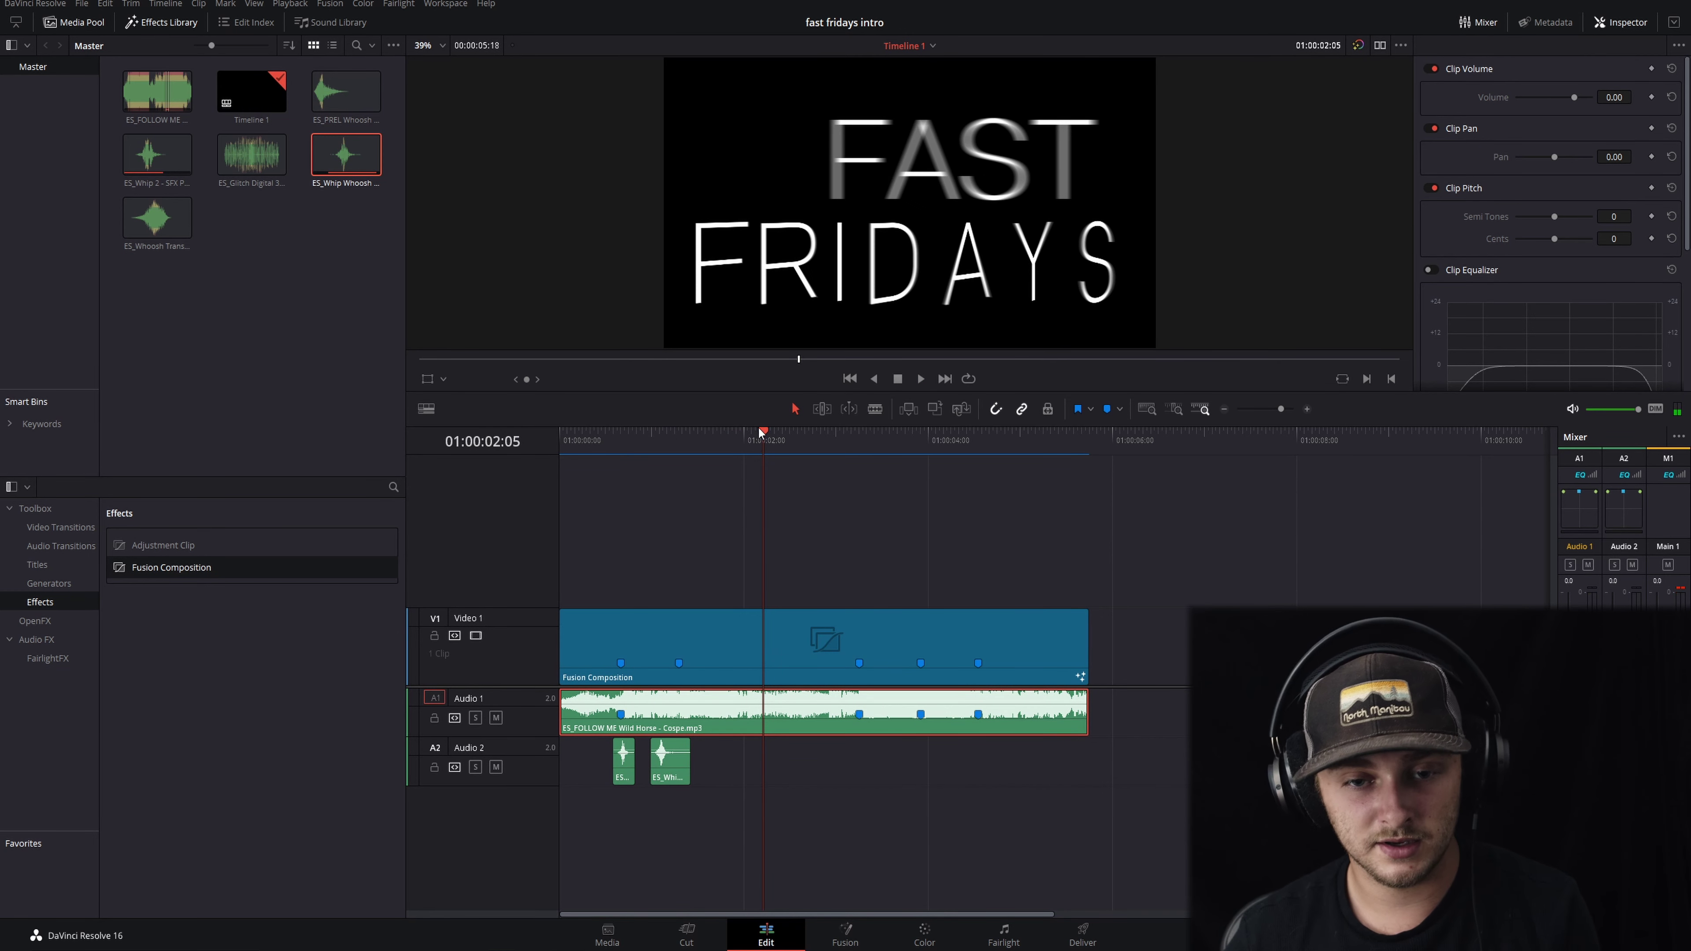
Place the ES_Glitch Digital sound on Audio 2 around 01:00:02:04, where the title jolts, and play it back.
left_click_drag(764, 434, 761, 435)
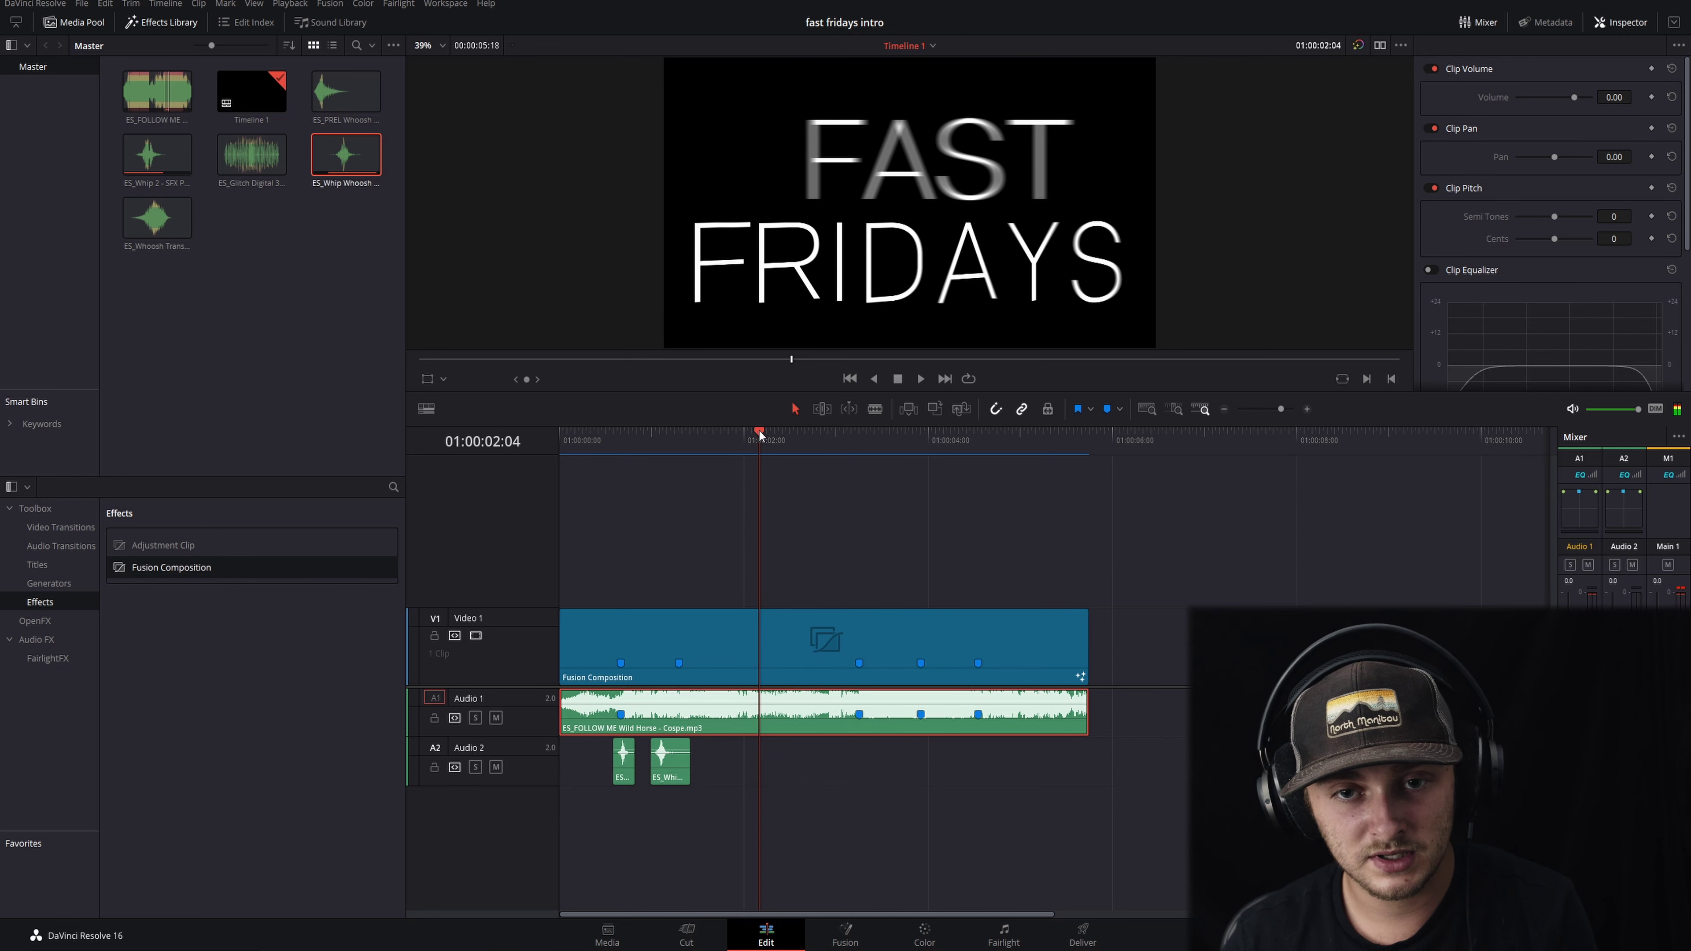
left_click_drag(251, 154, 770, 772)
left_click(730, 434)
key("space")
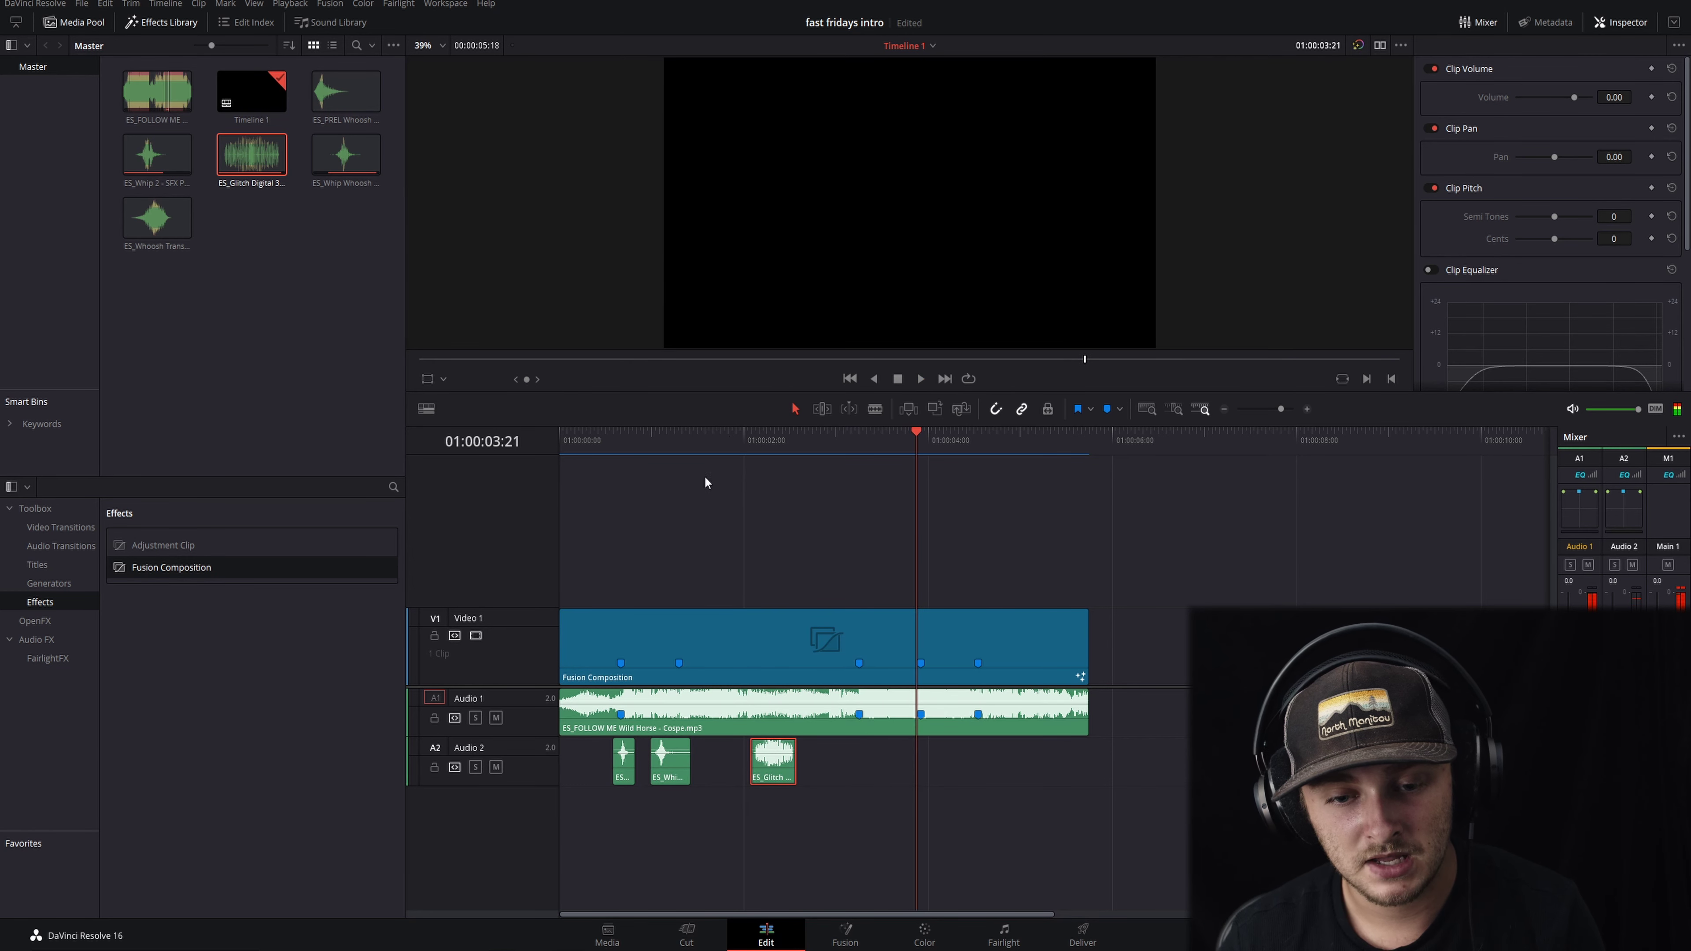
key("space")
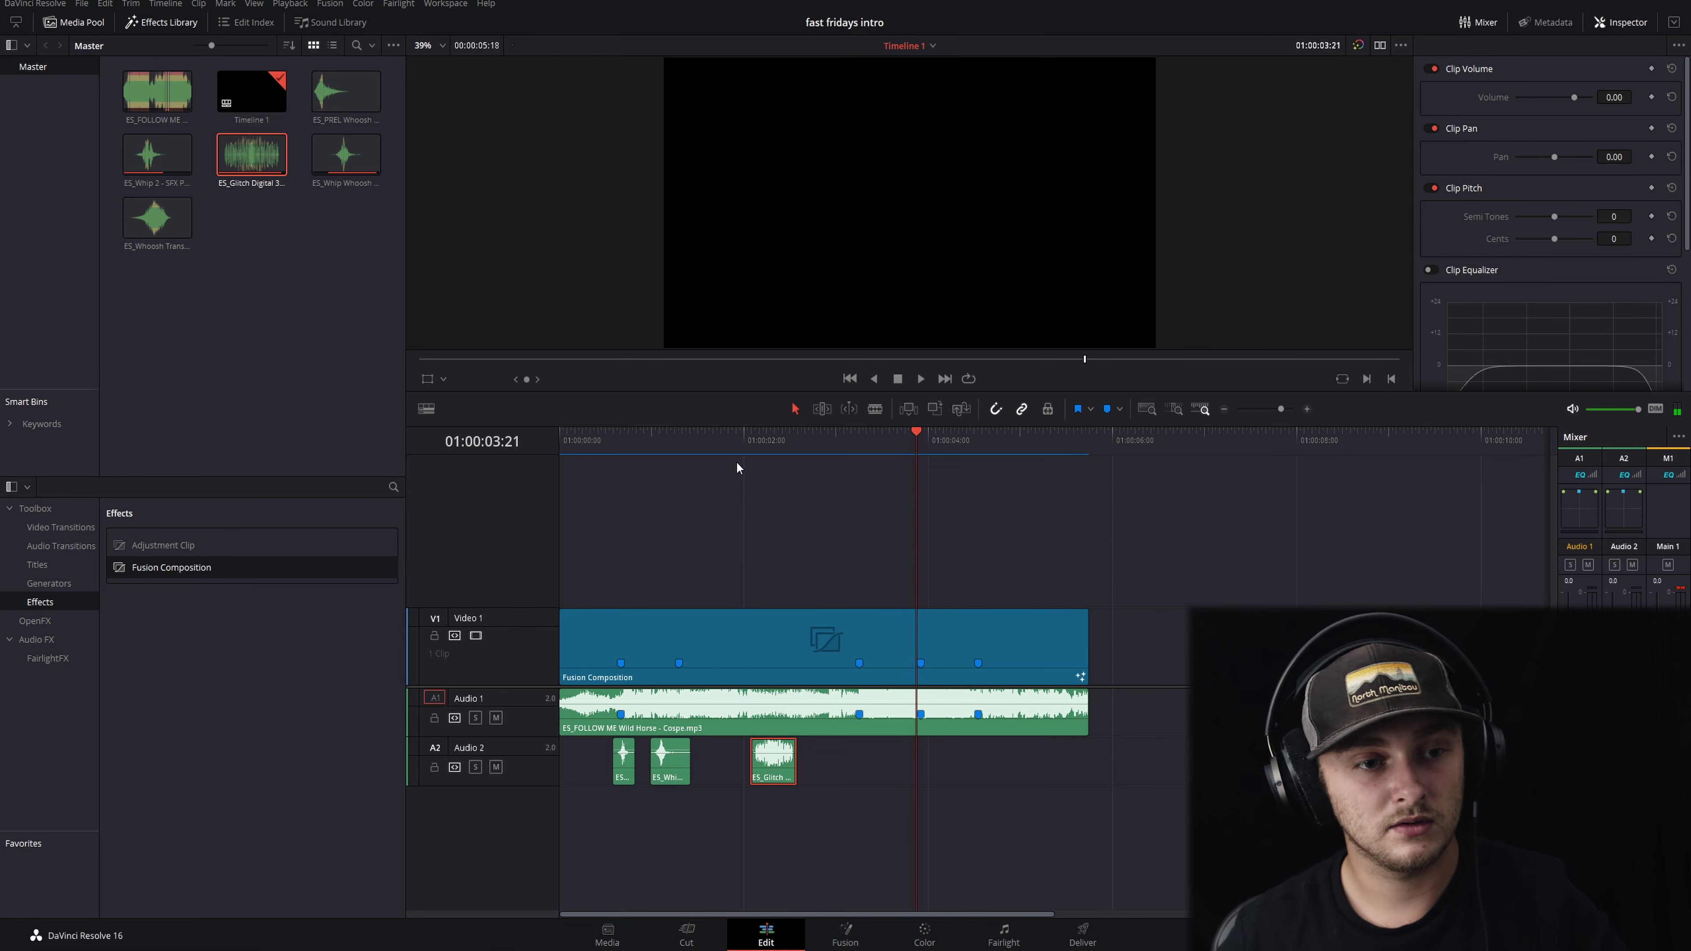
Place the ES_PREL Whoosh Short 3 sound on Audio 2 at FAST's exit, starting just before the third marker, and play it back.
left_click_drag(338, 96, 878, 766)
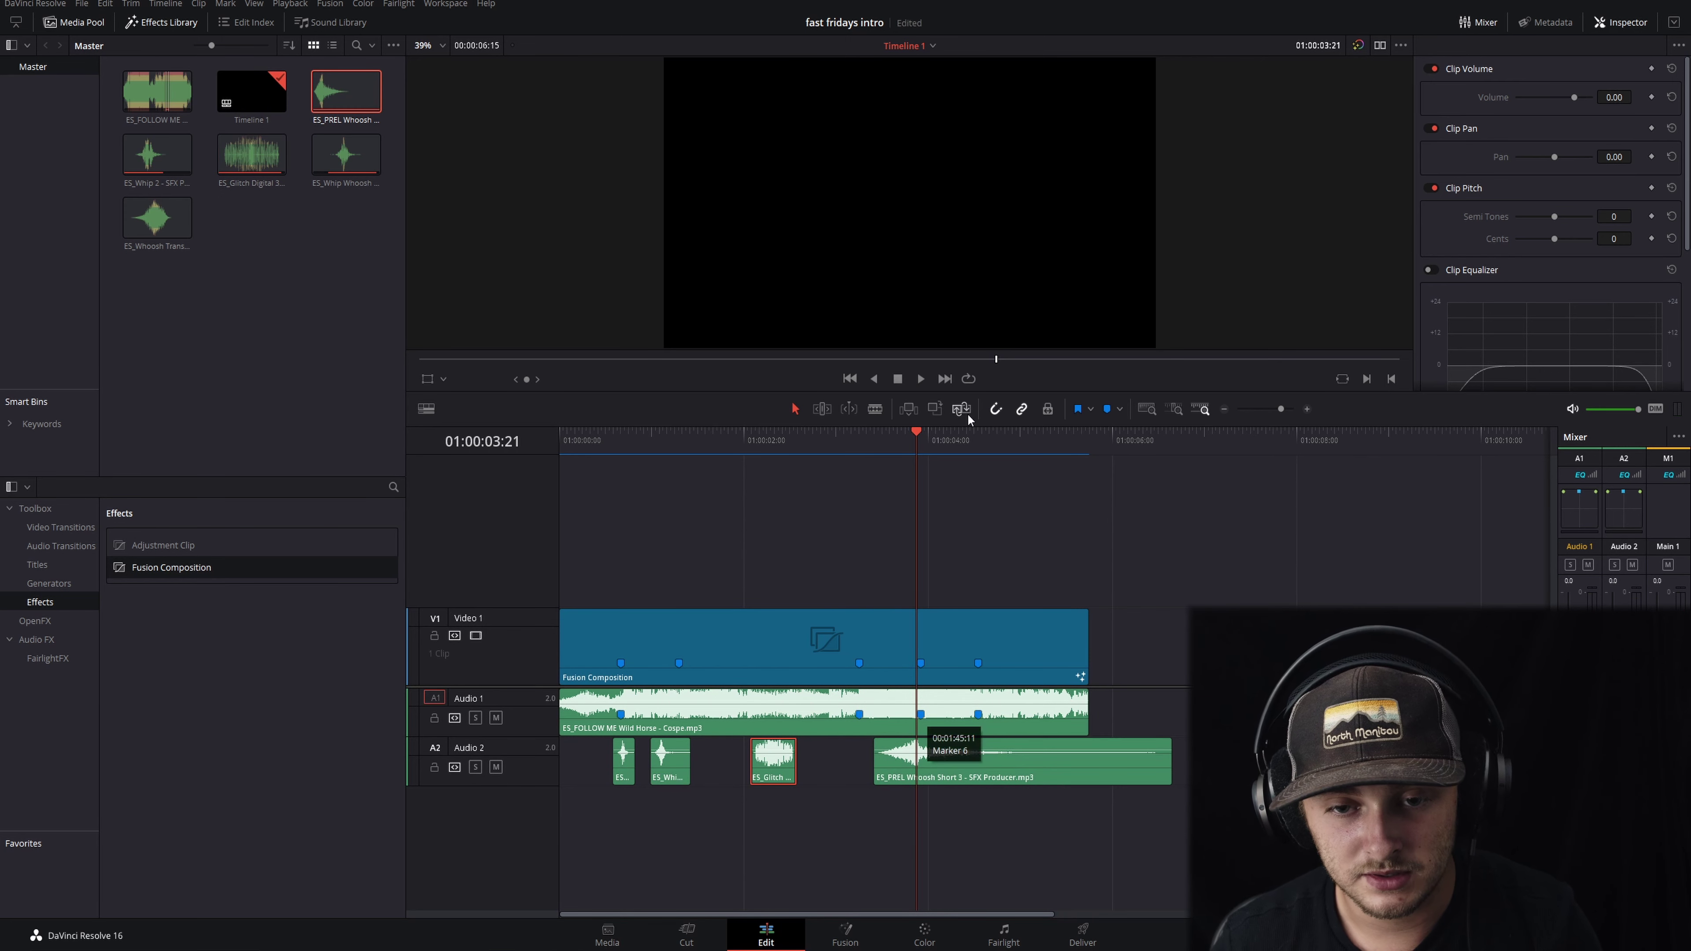
left_click(883, 434)
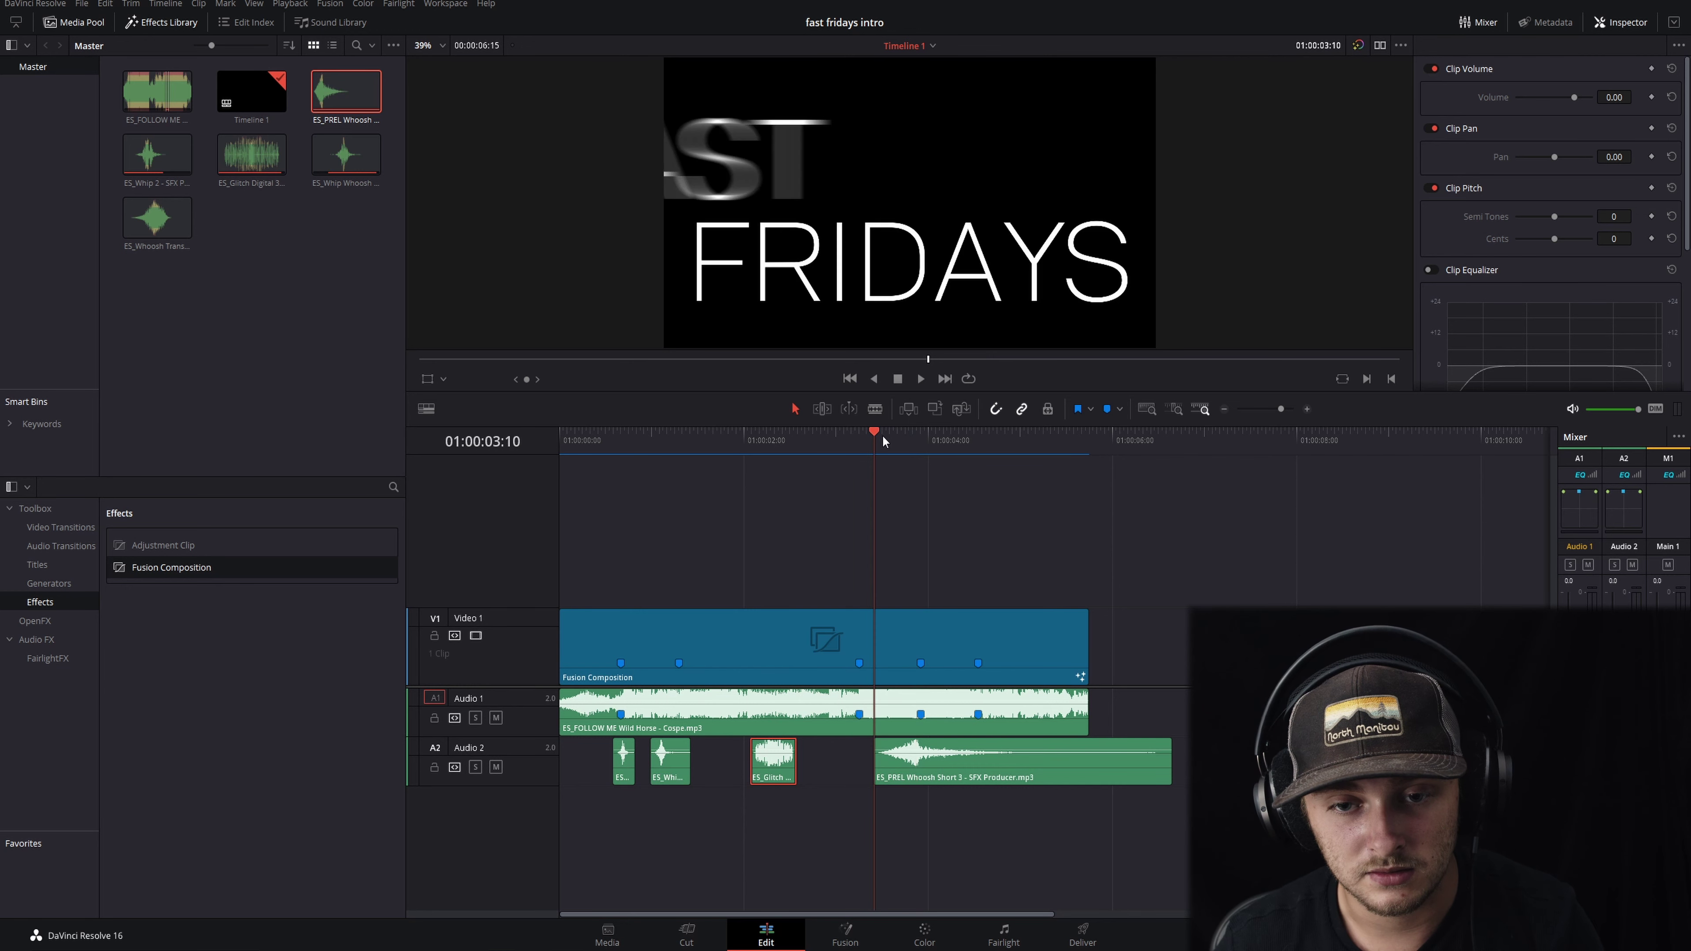
key("Left")
key("Left")
key("Left")
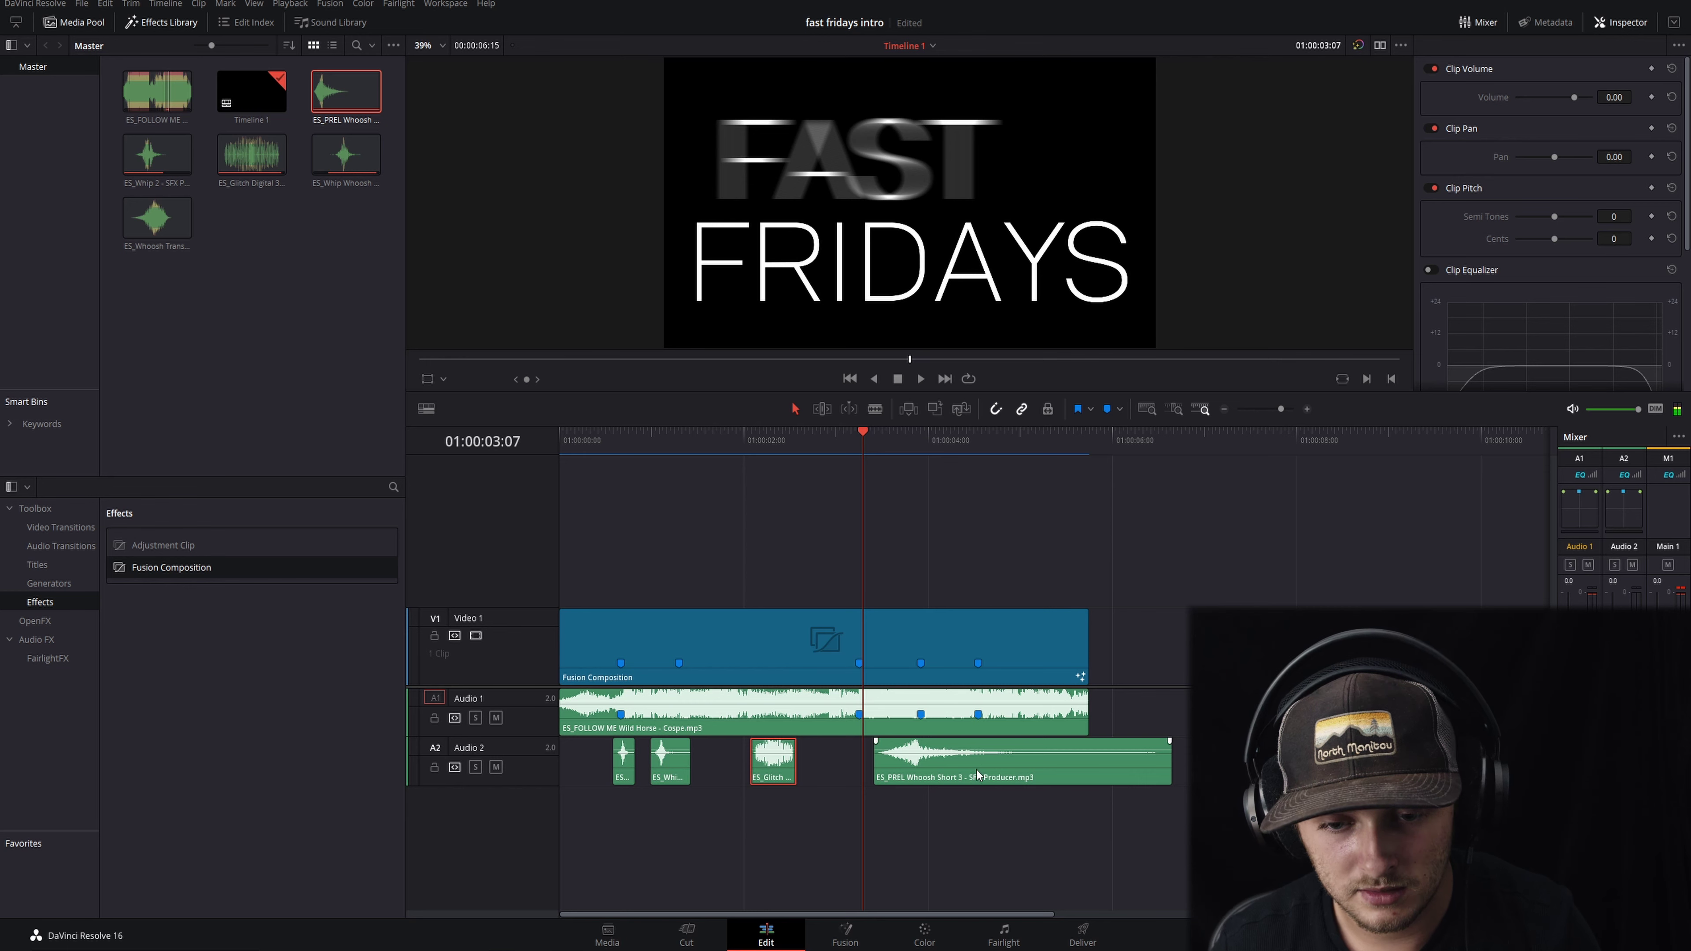
left_click_drag(976, 772, 946, 770)
left_click(841, 439)
key("space")
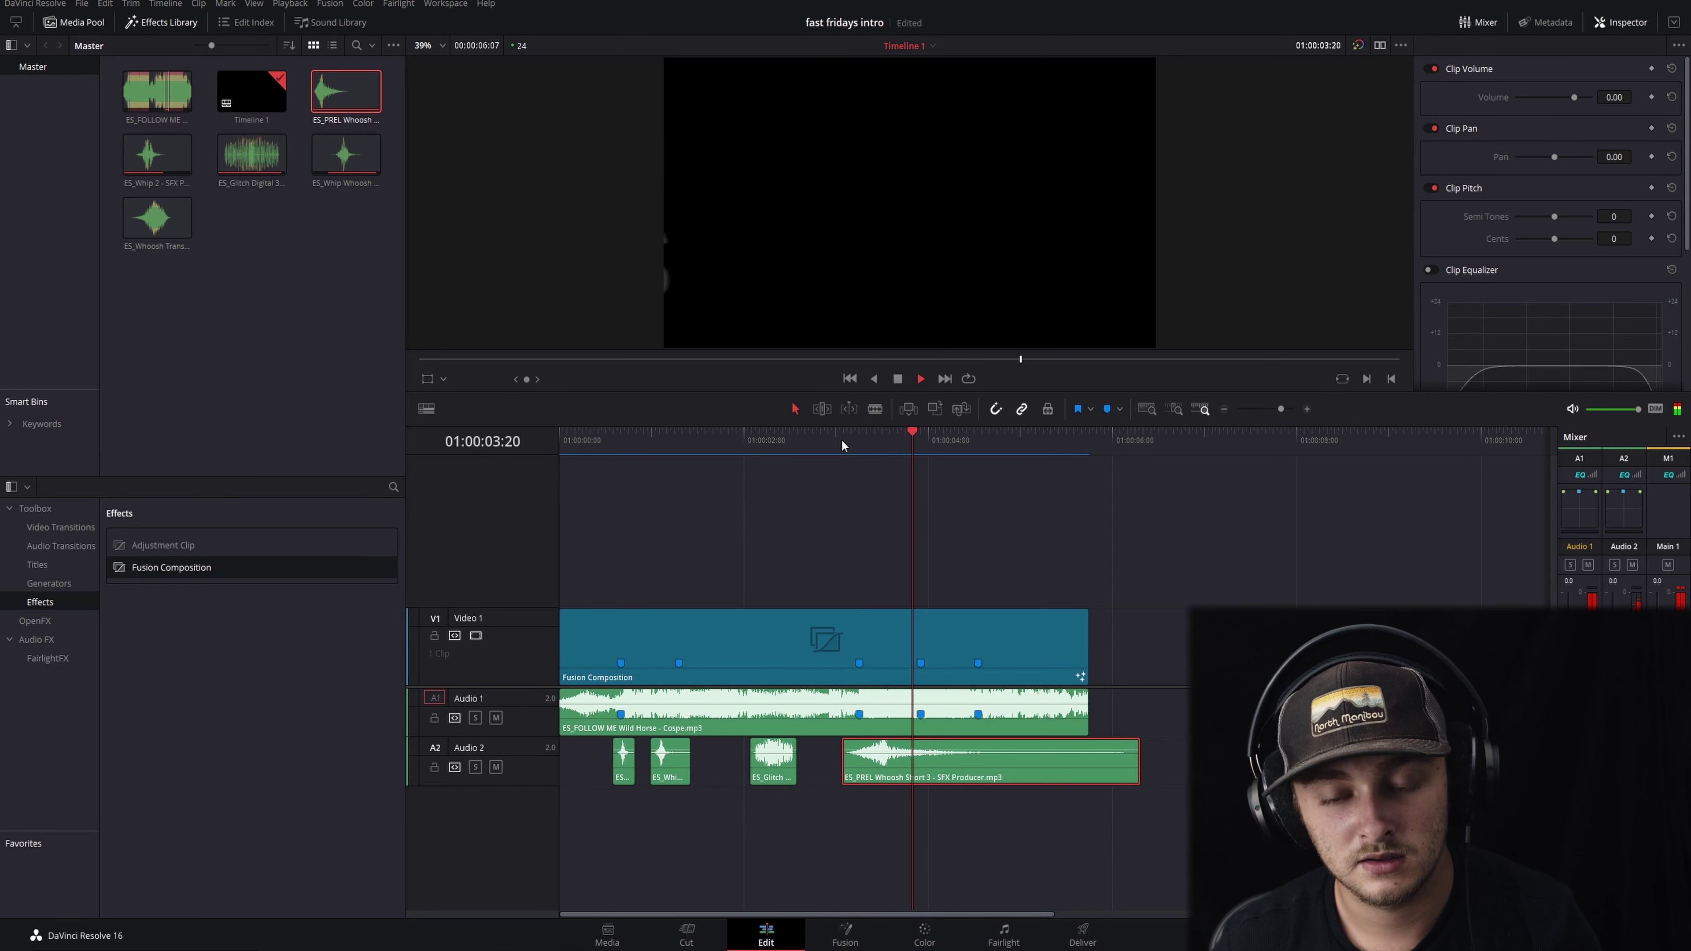
key("space")
Add the ES_Whoosh Transition 1 sound on Audio 3 aligned with the long whoosh's start, and fade out the music from the last marker.
left_click_drag(158, 217, 866, 819)
left_click_drag(918, 442, 805, 448)
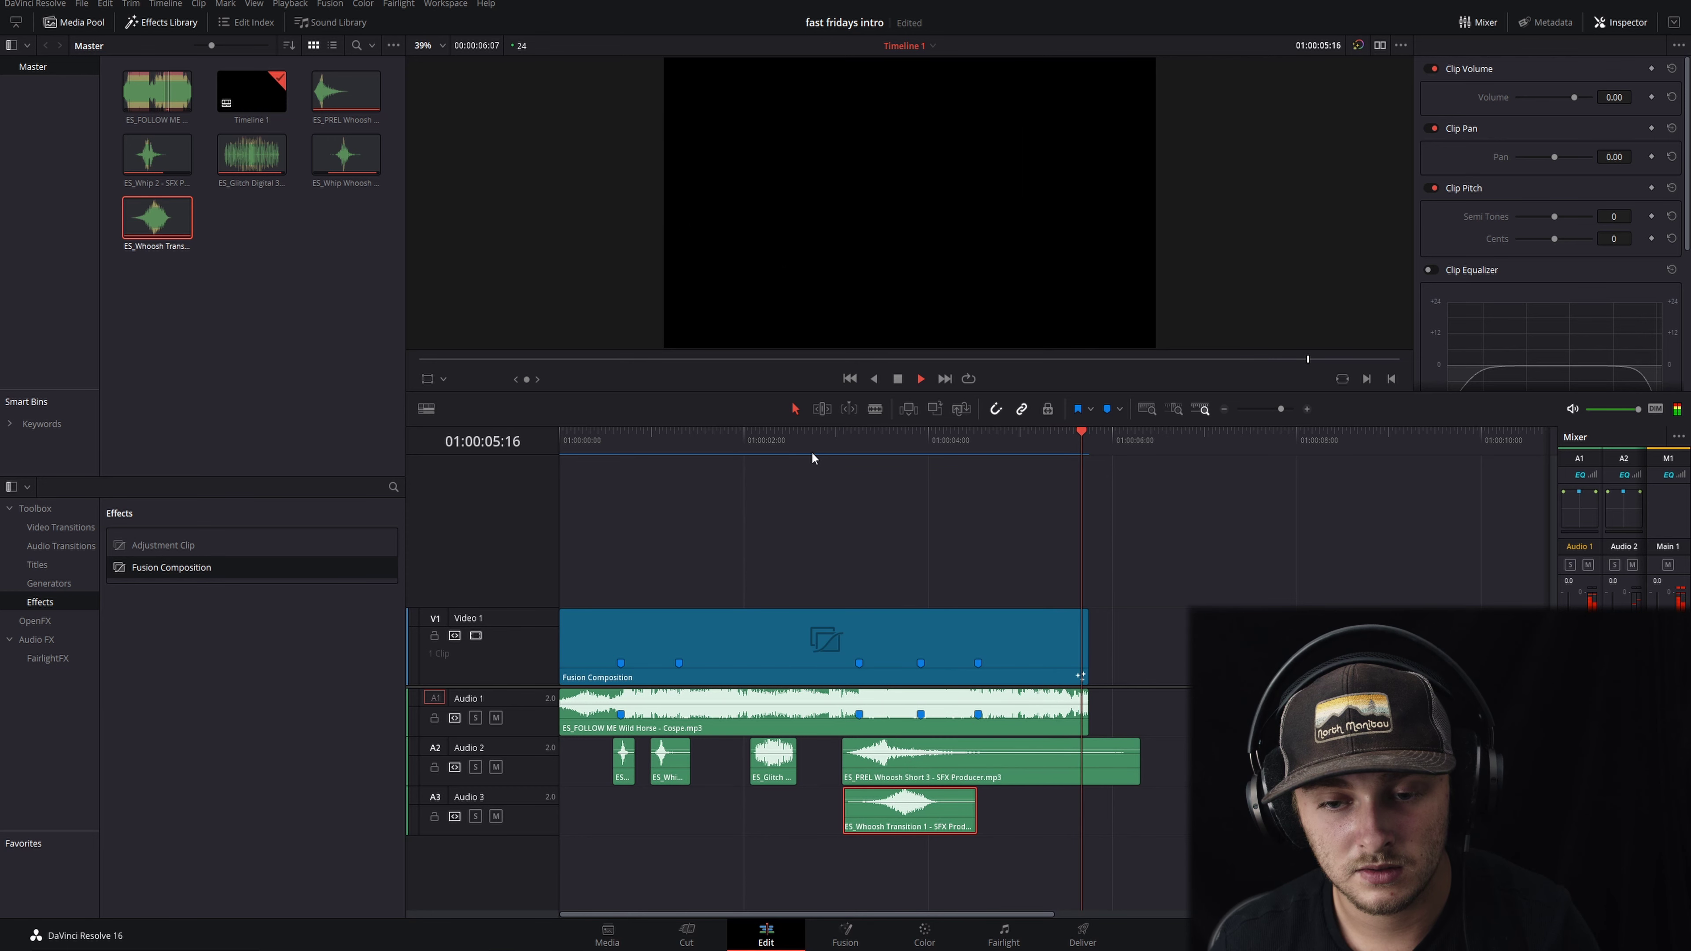
left_click_drag(1082, 695, 984, 694)
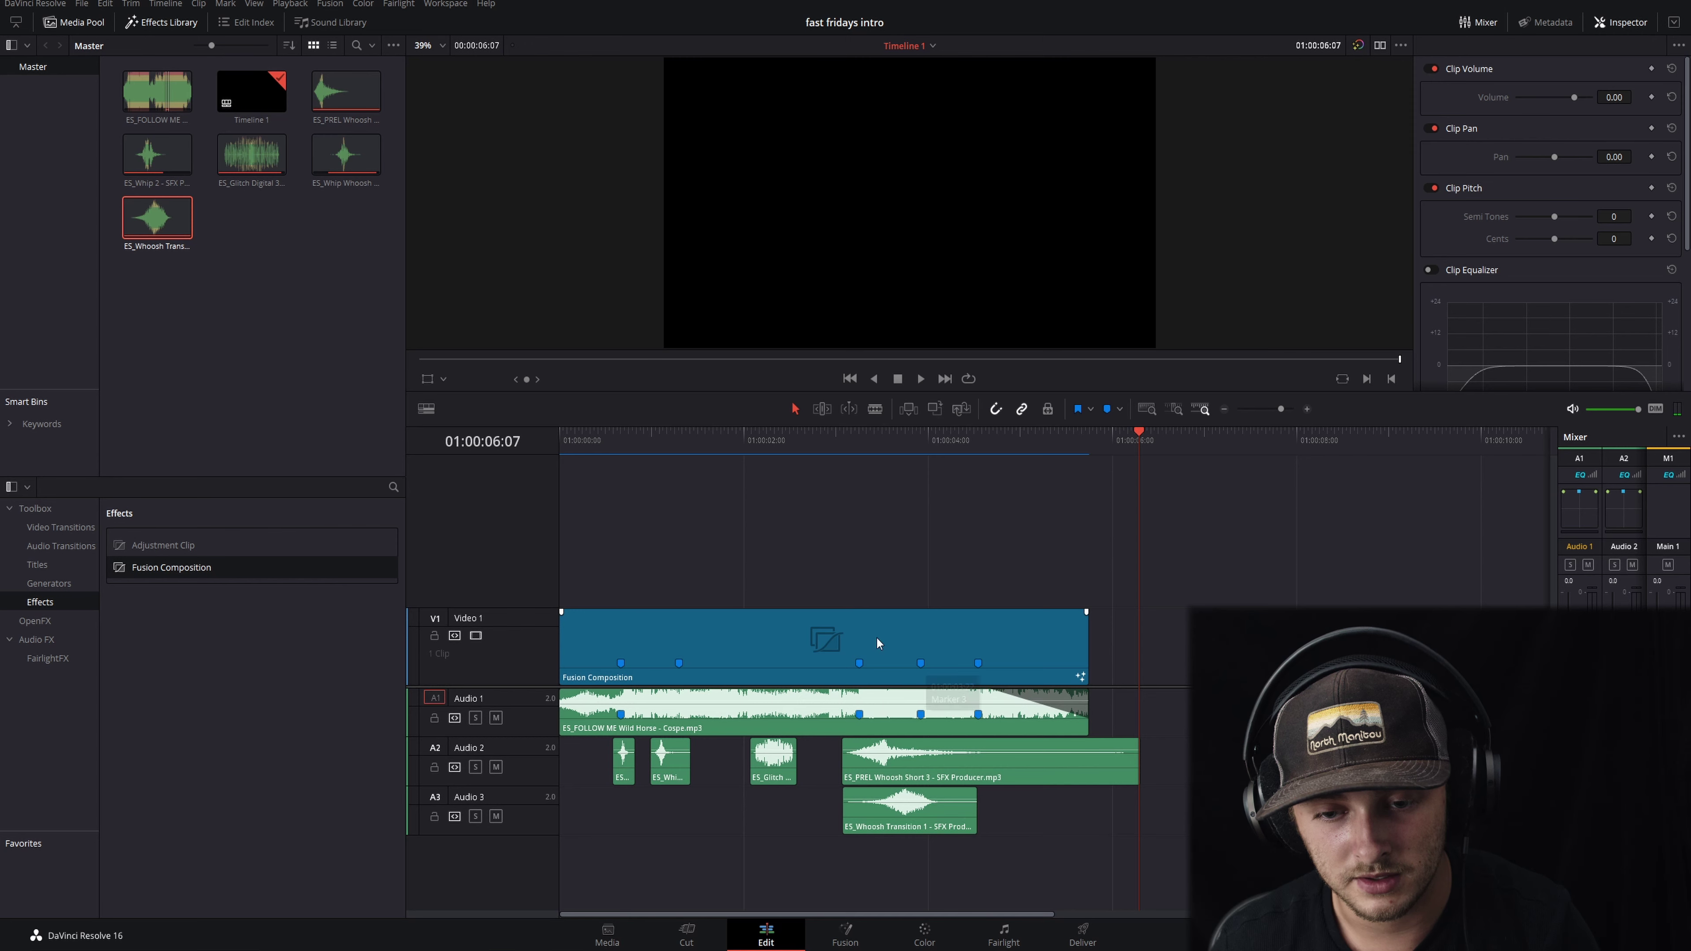
left_click(578, 448)
key("space")
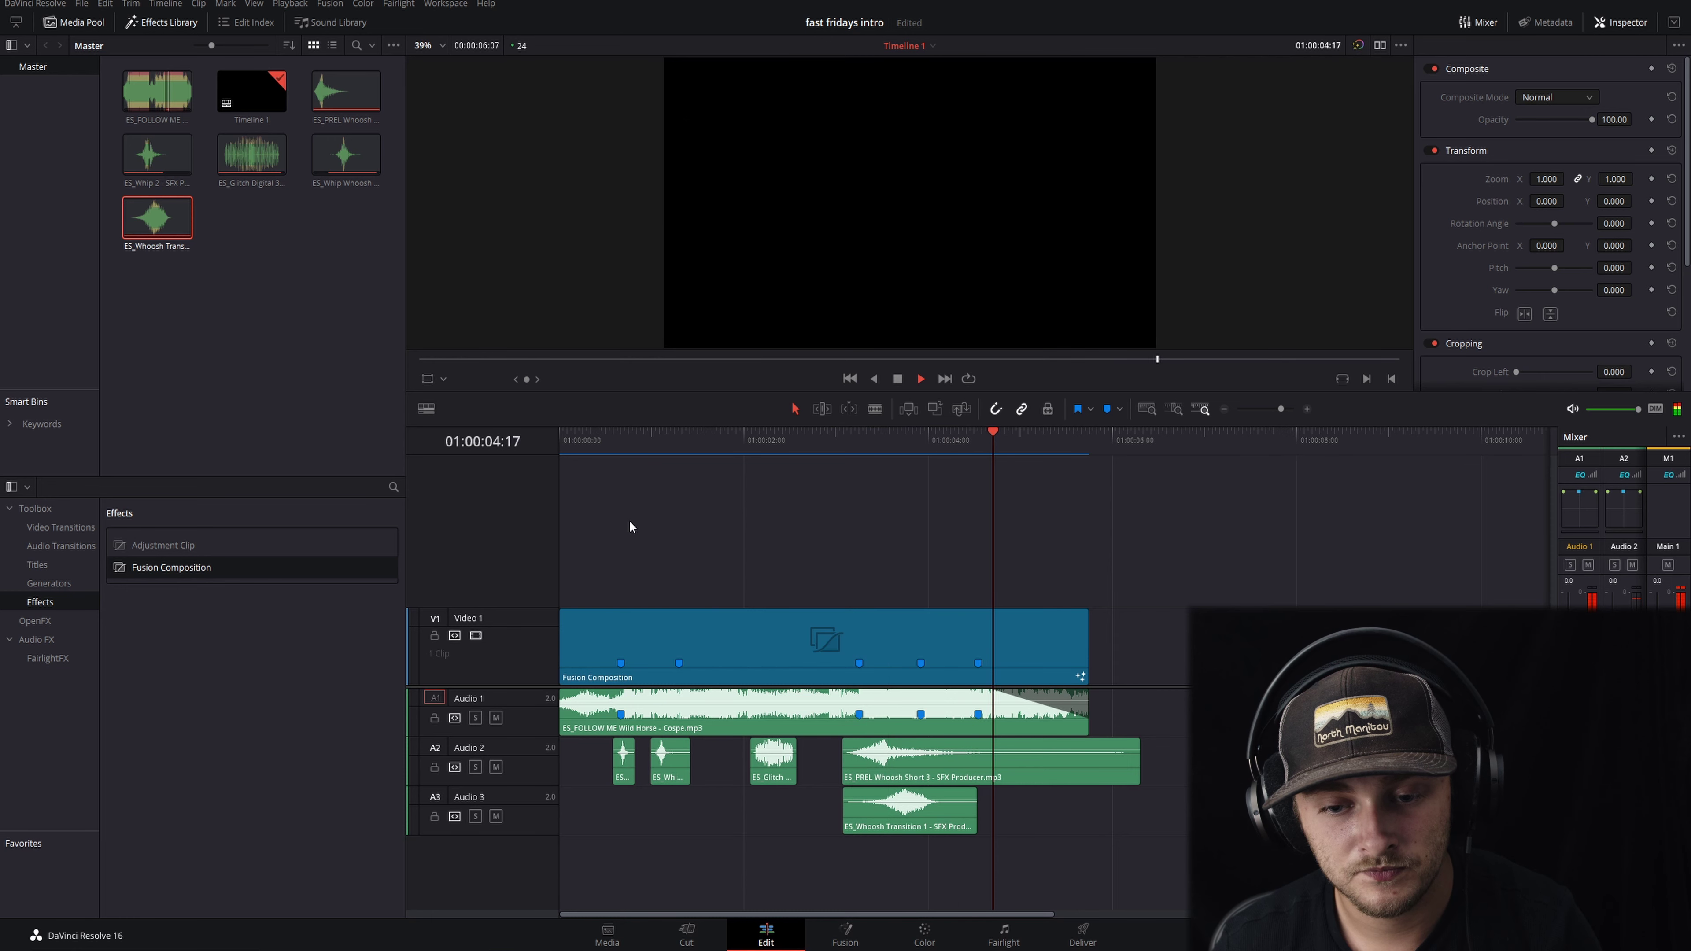
Cut the ES_PREL Whoosh Short 3 clip at 01:00:04:19, delete its tail and save the project.
key("space")
key("ctrl+b")
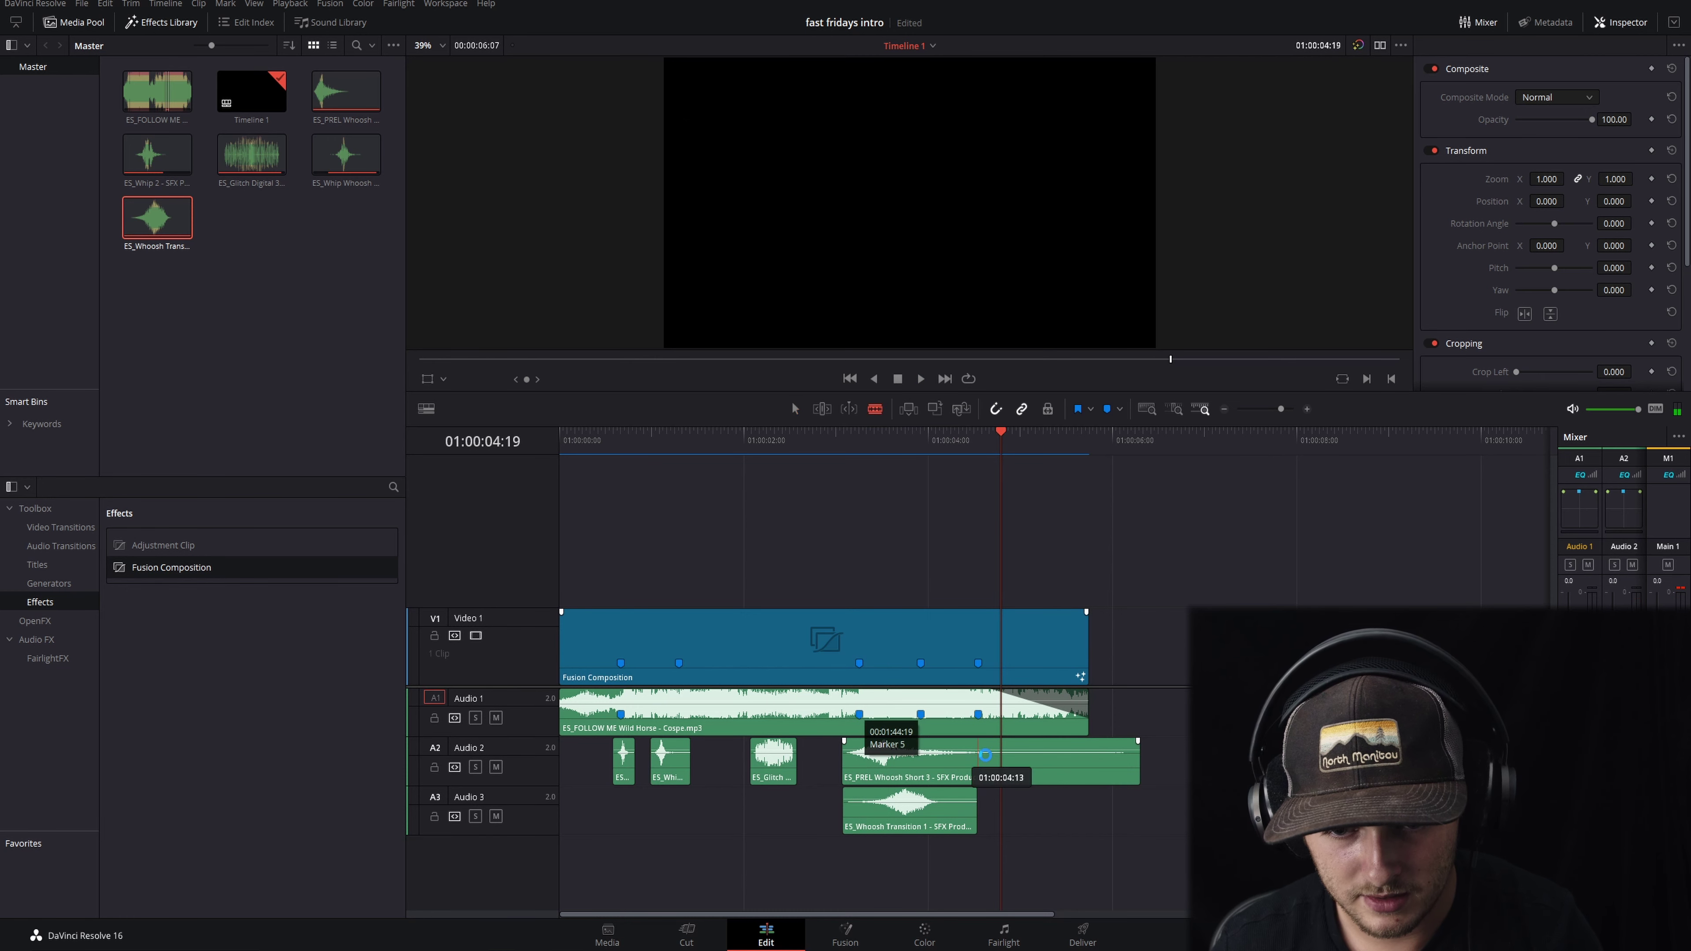
left_click(1075, 779)
key("Delete")
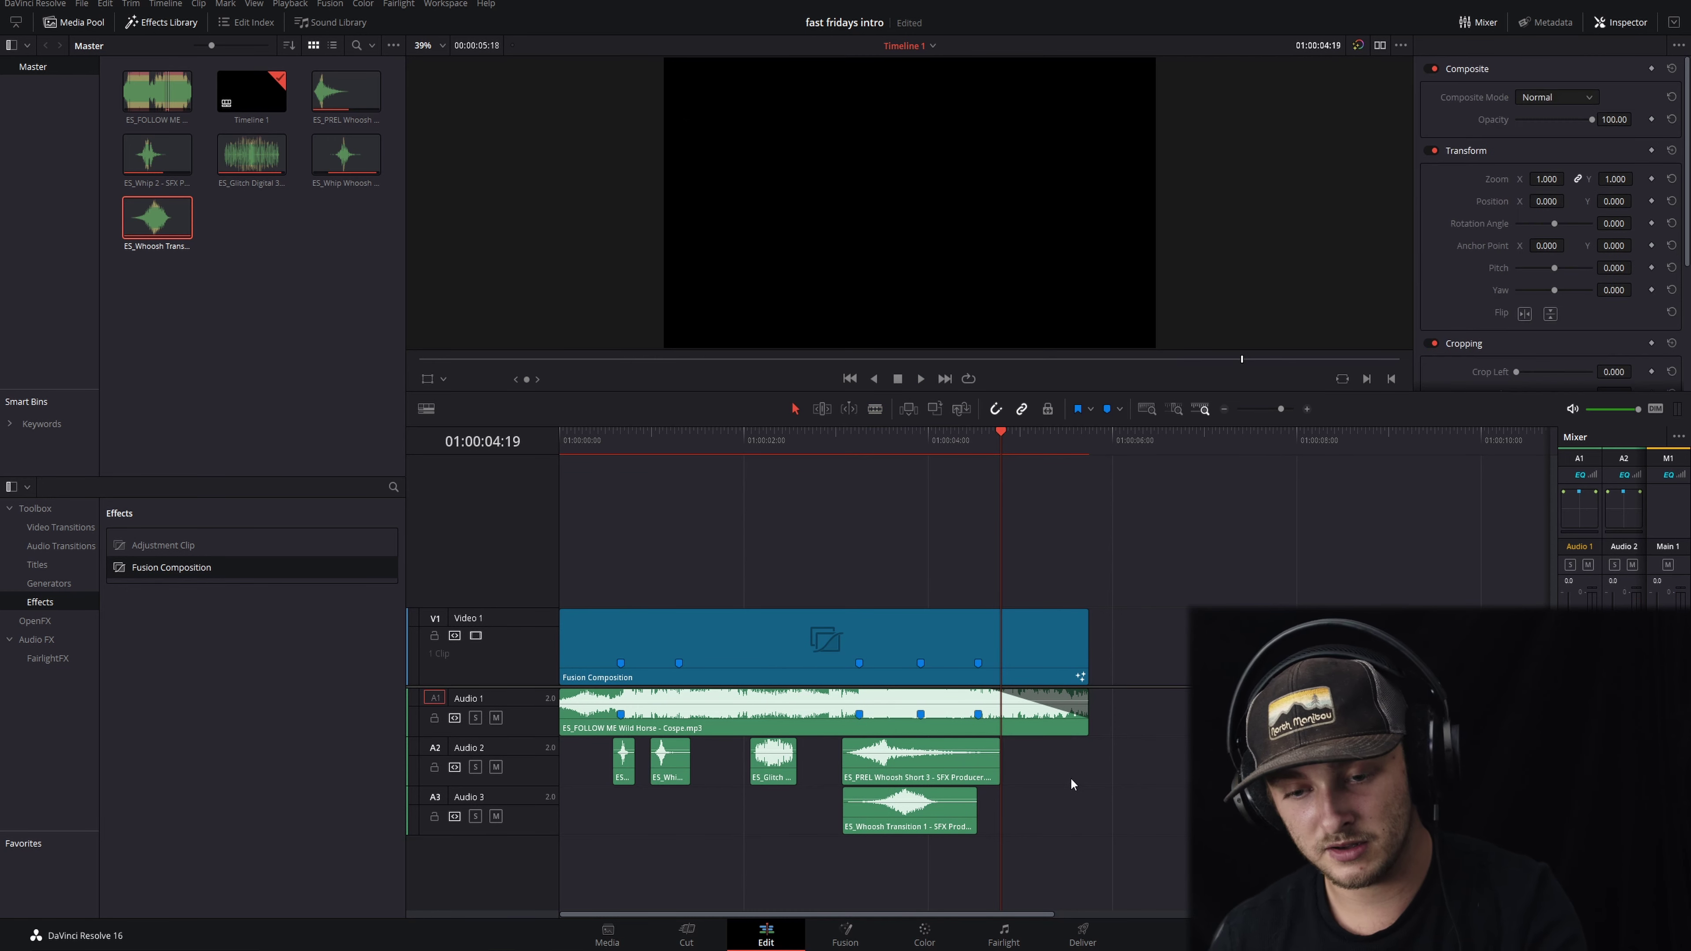
key("ctrl+s")
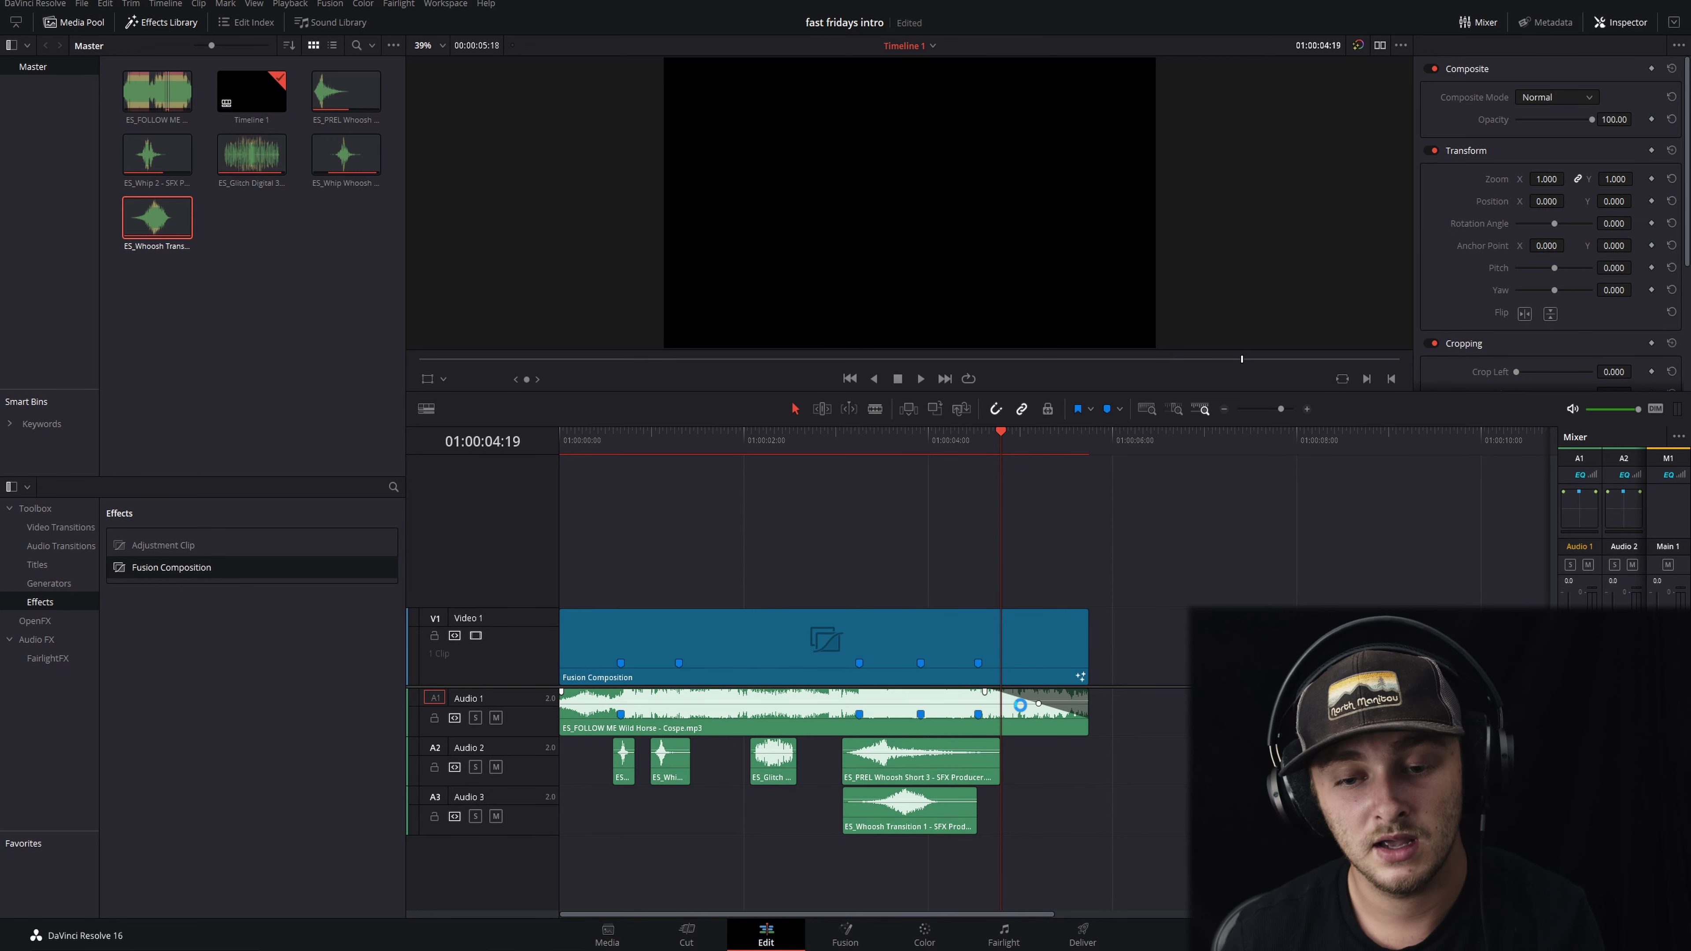
left_click_drag(742, 643, 719, 582)
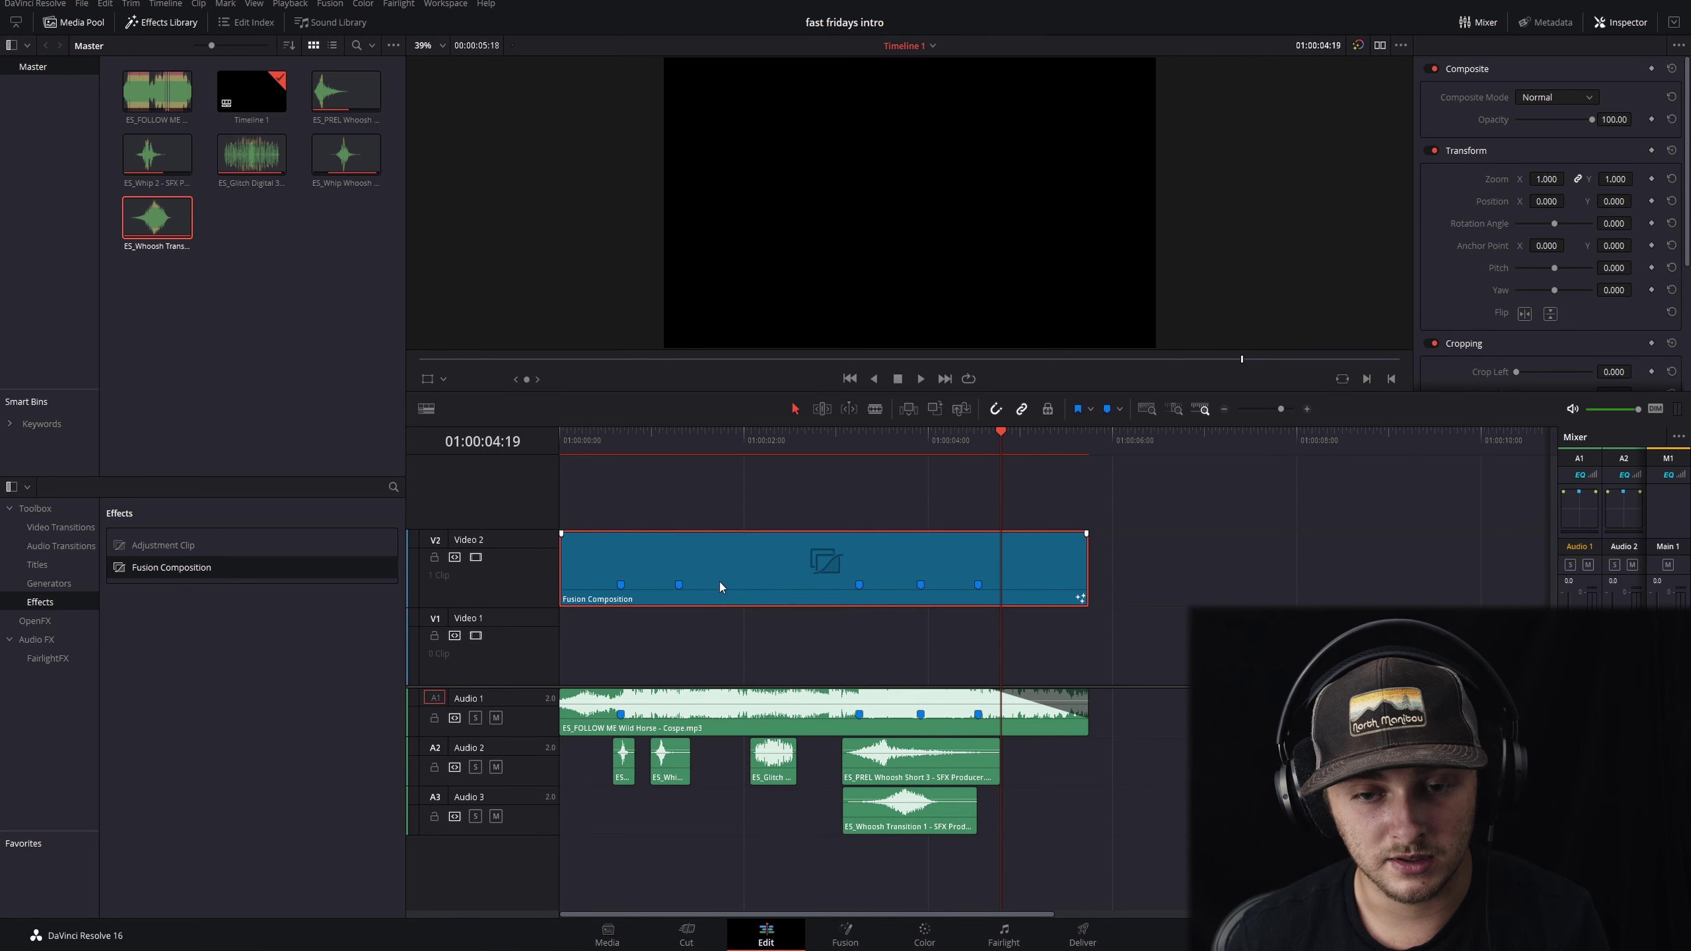
right_click(259, 312)
left_click(280, 419)
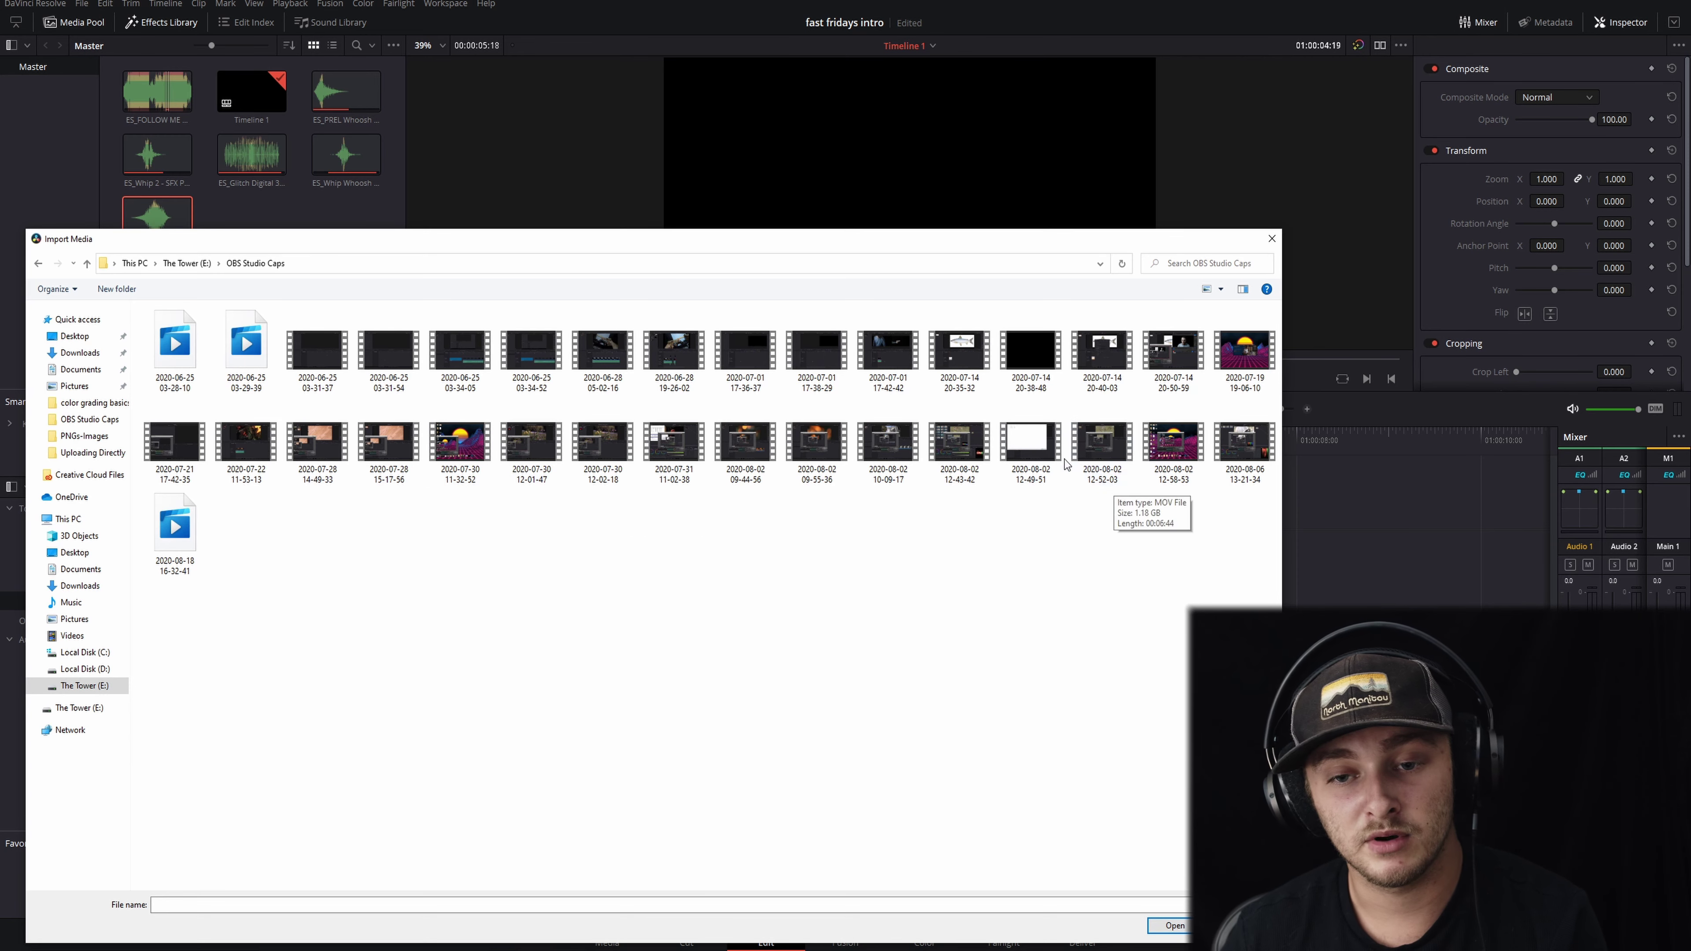
double_click(1165, 443)
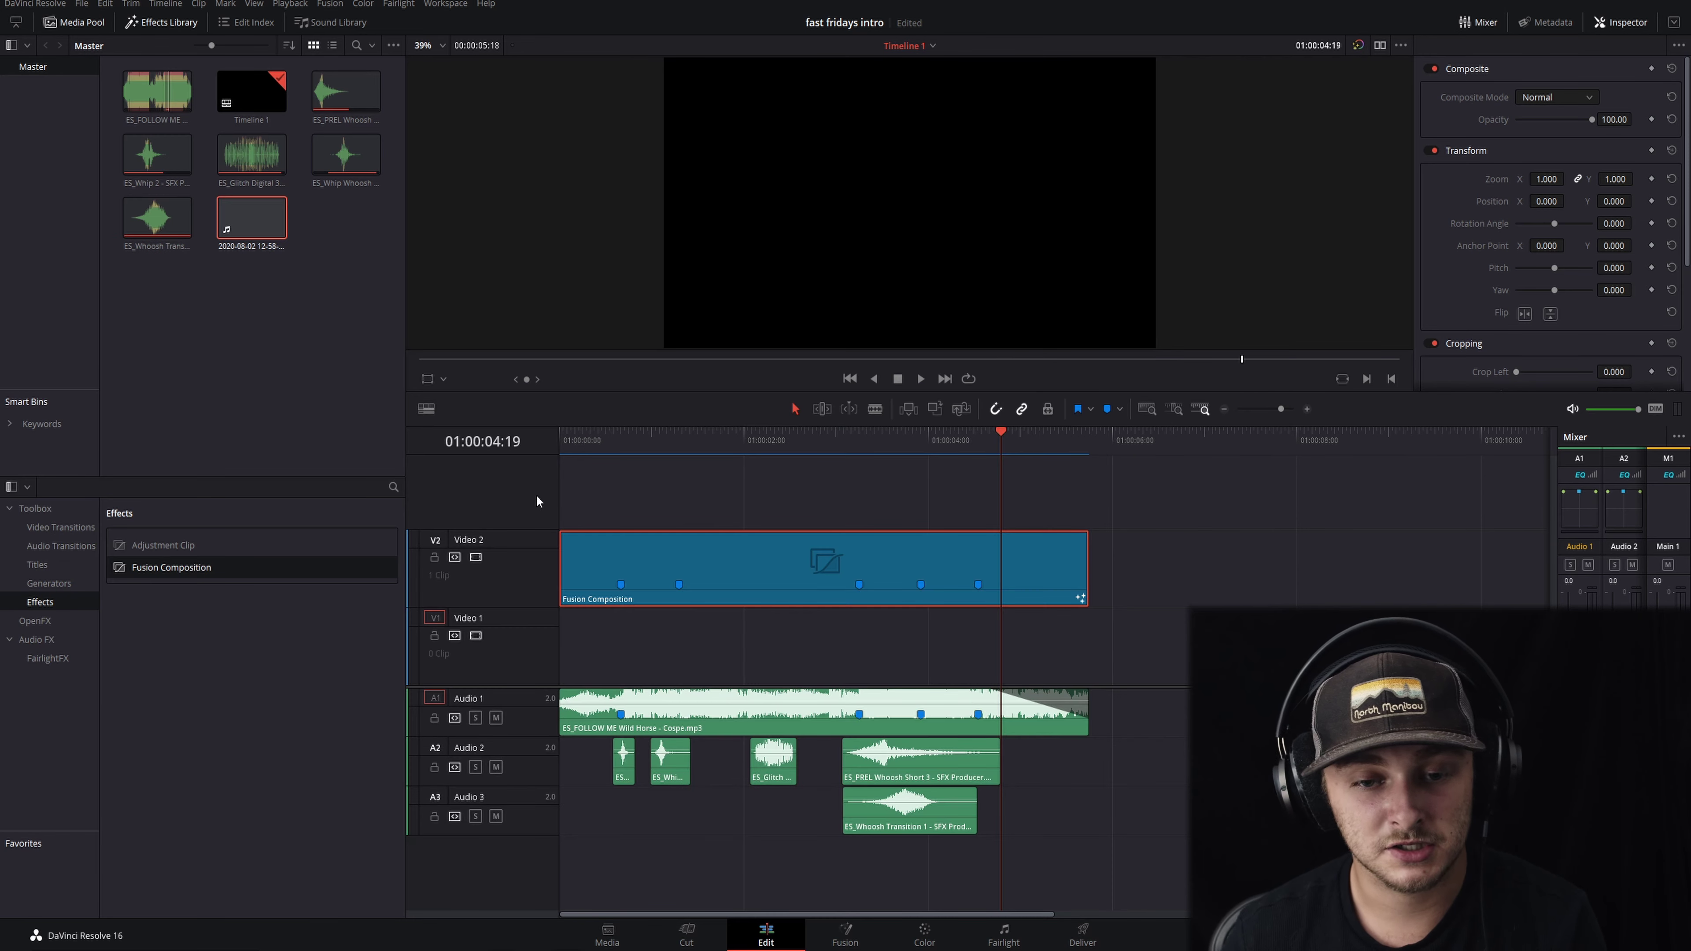
left_click_drag(269, 230, 1009, 633)
left_click(814, 439)
left_click(721, 438)
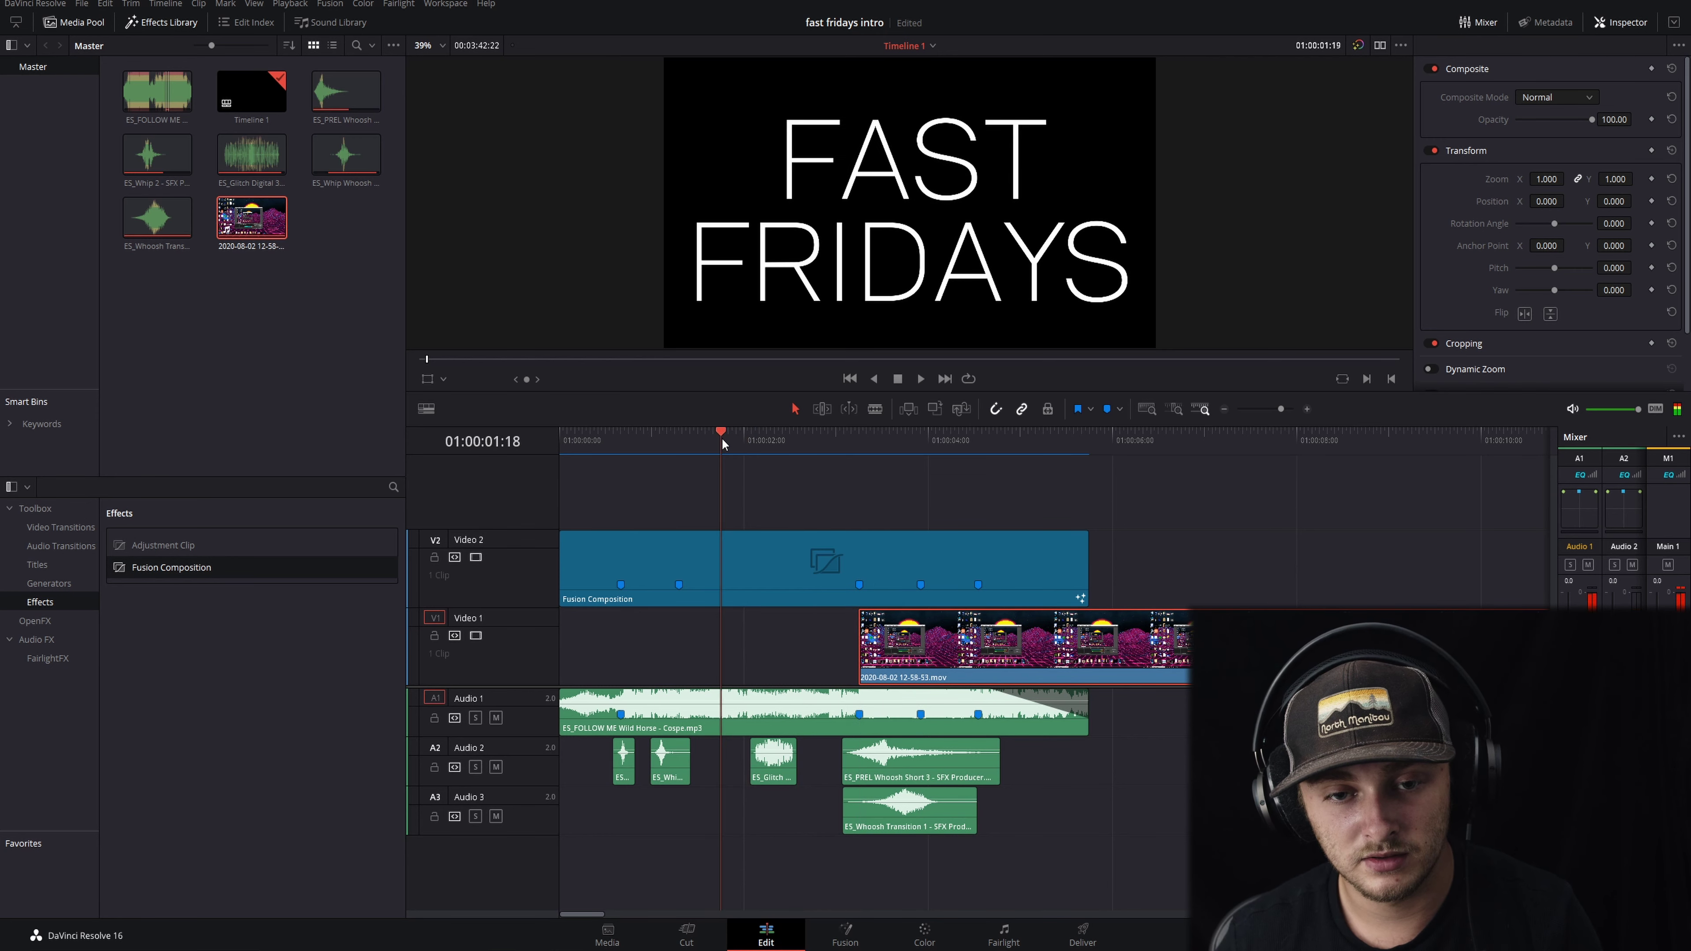
key("space")
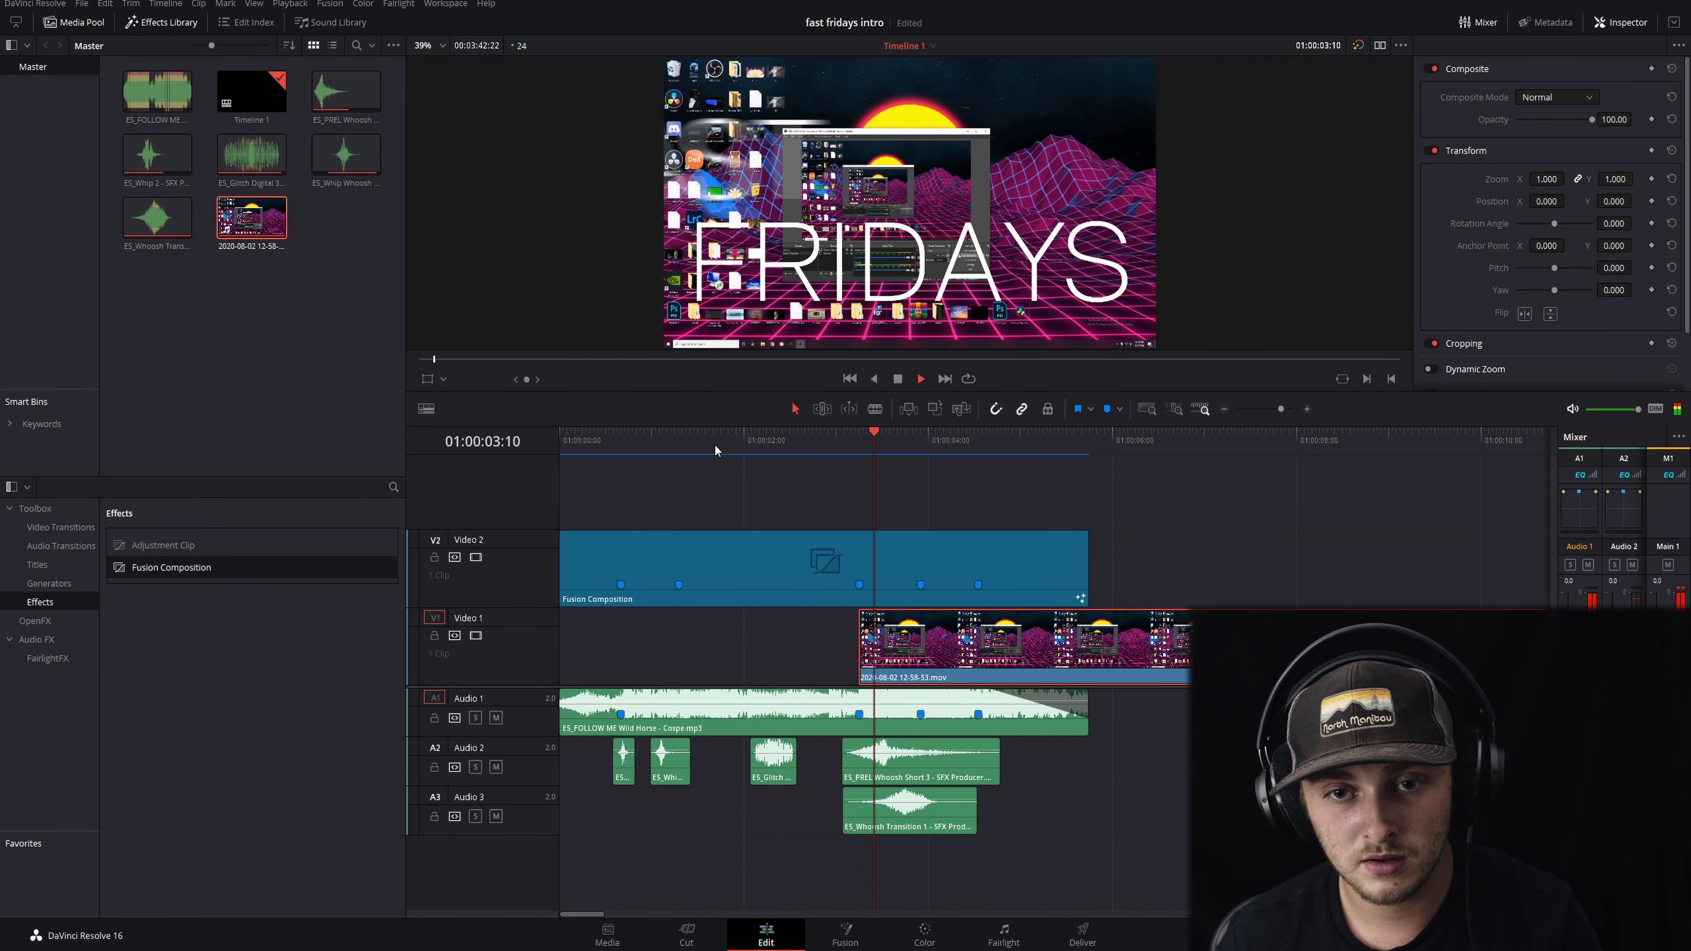
key("space")
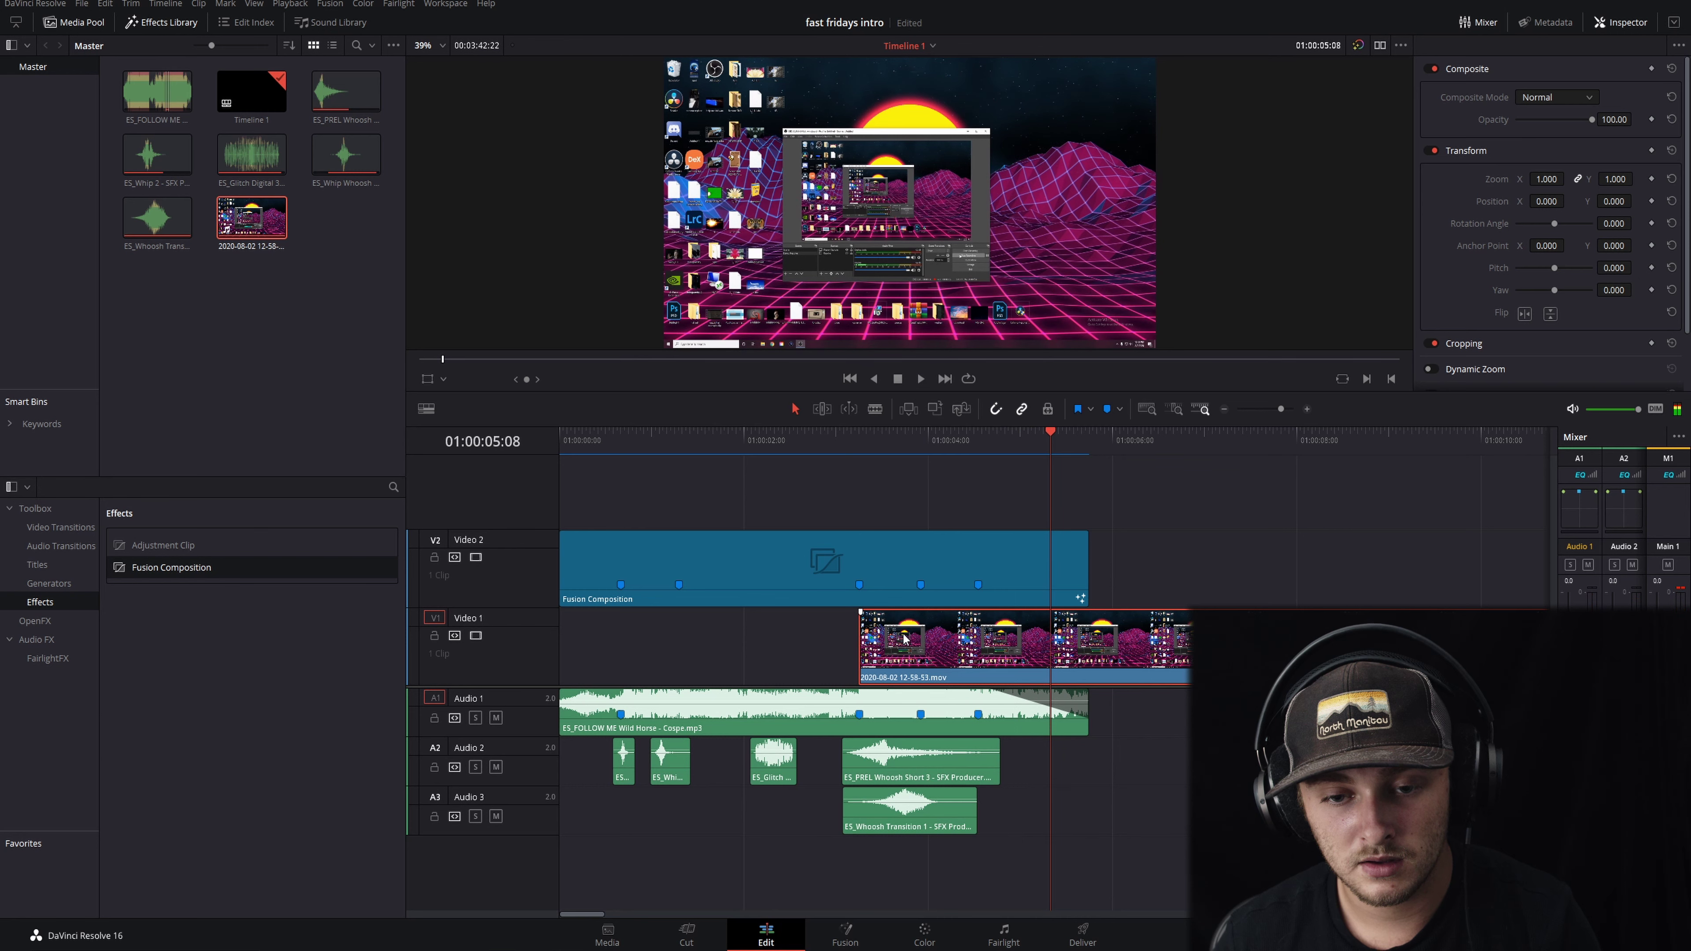
left_click_drag(860, 611, 942, 616)
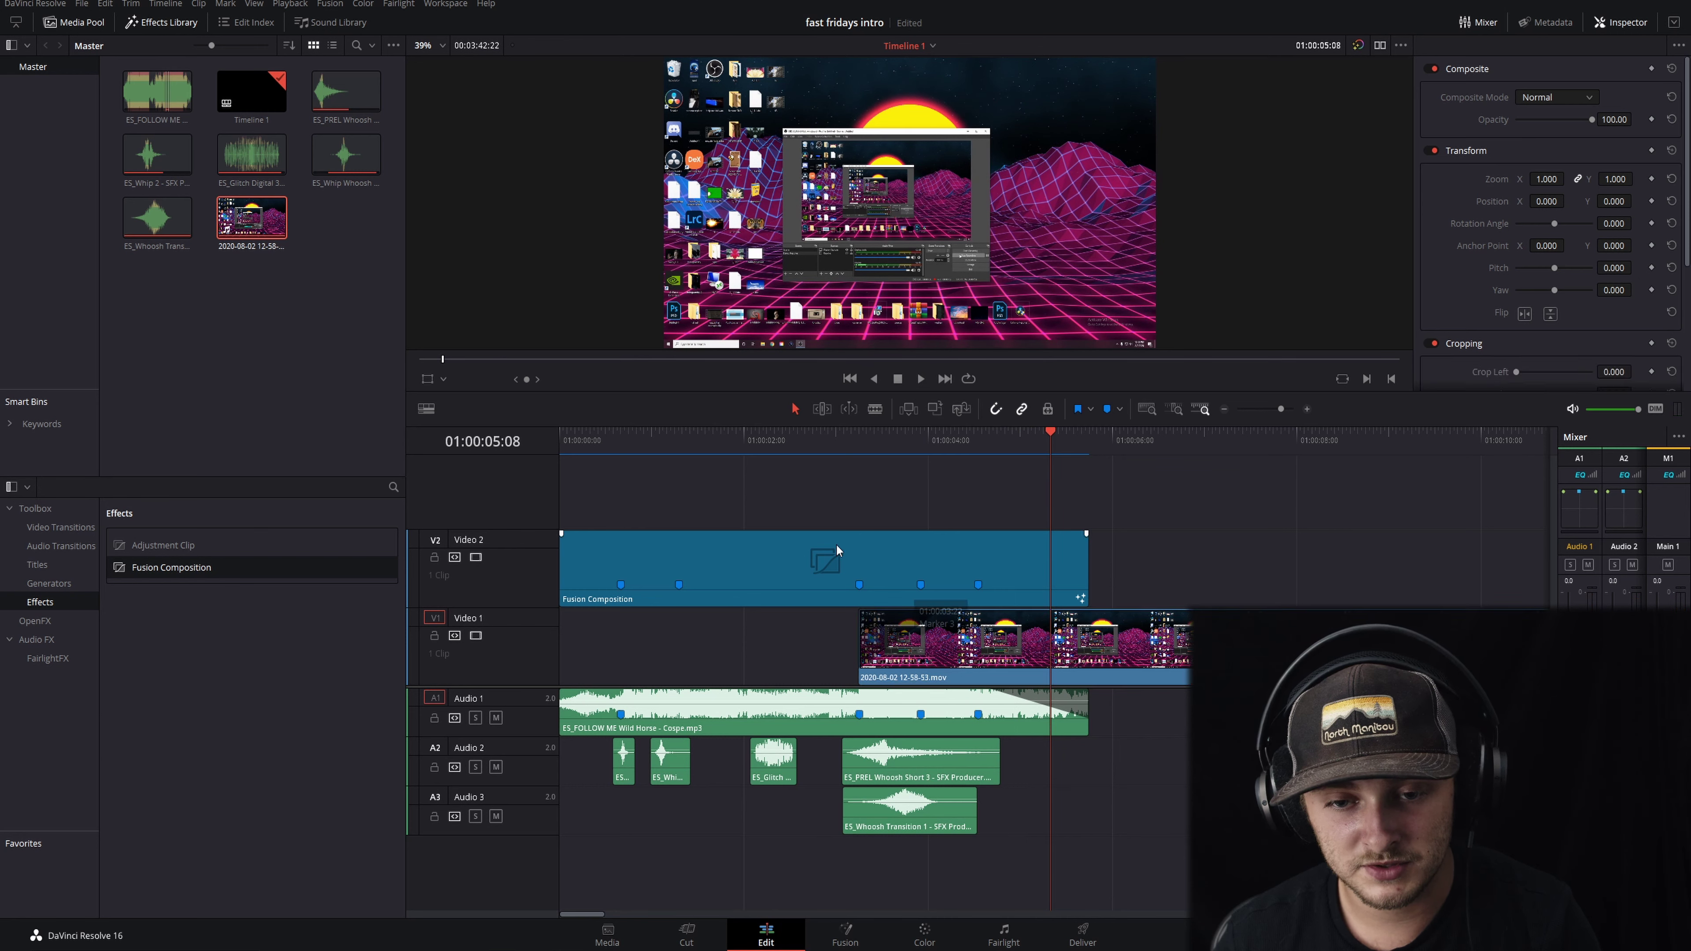
left_click(793, 442)
key("space")
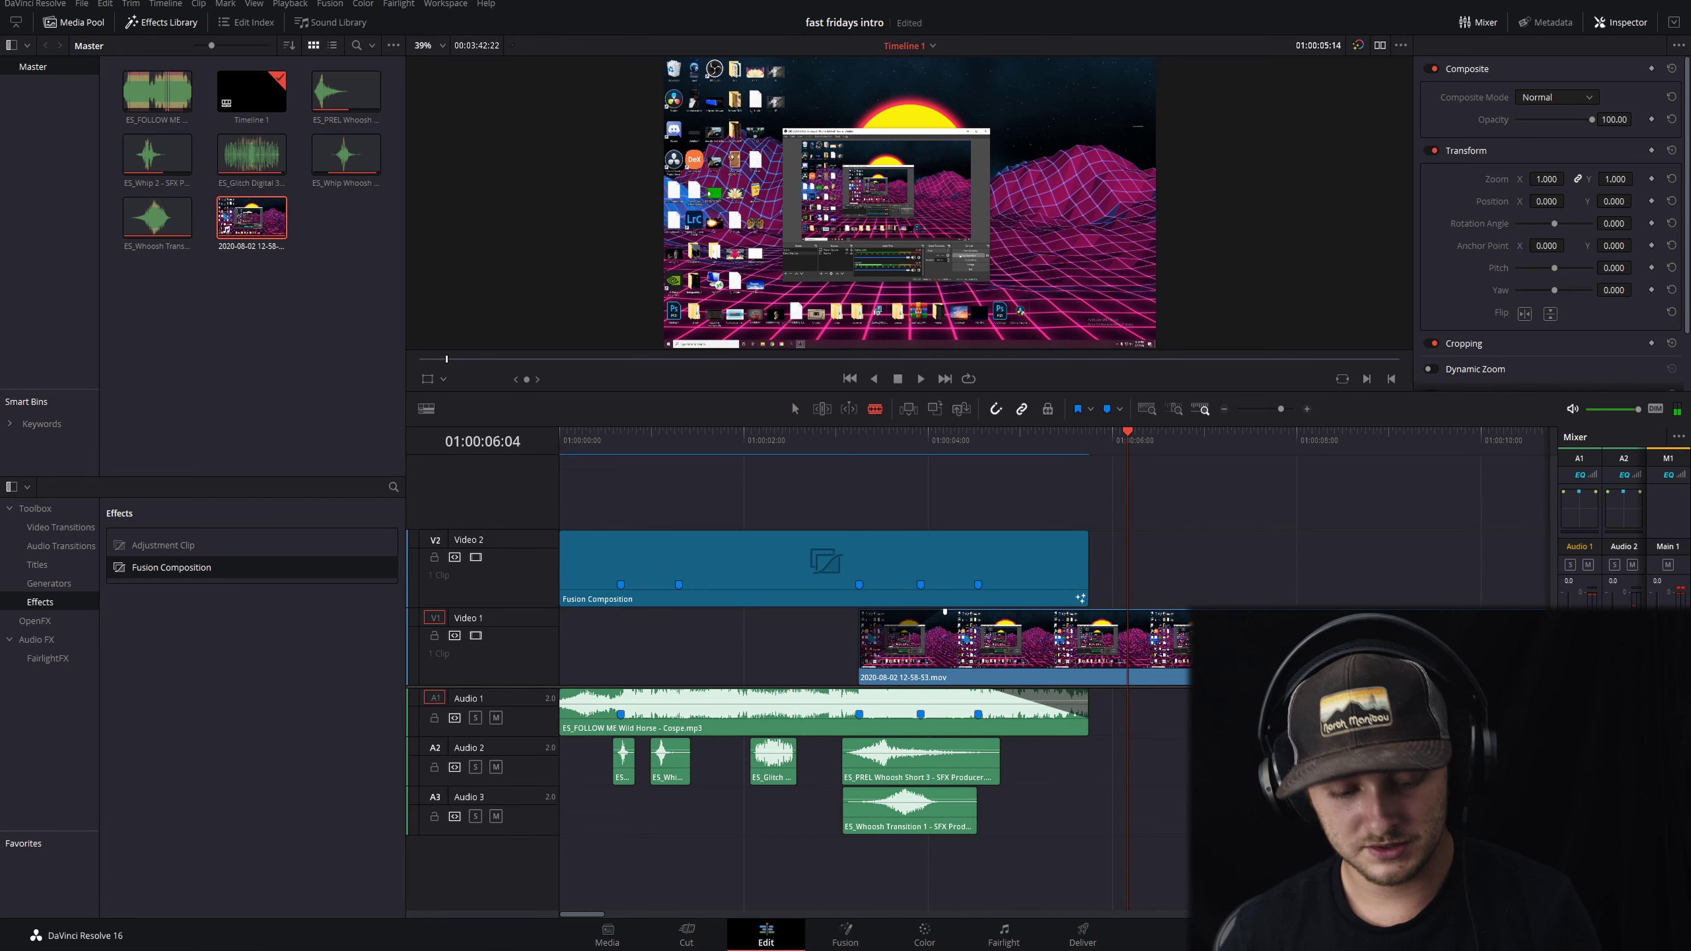
key("Delete")
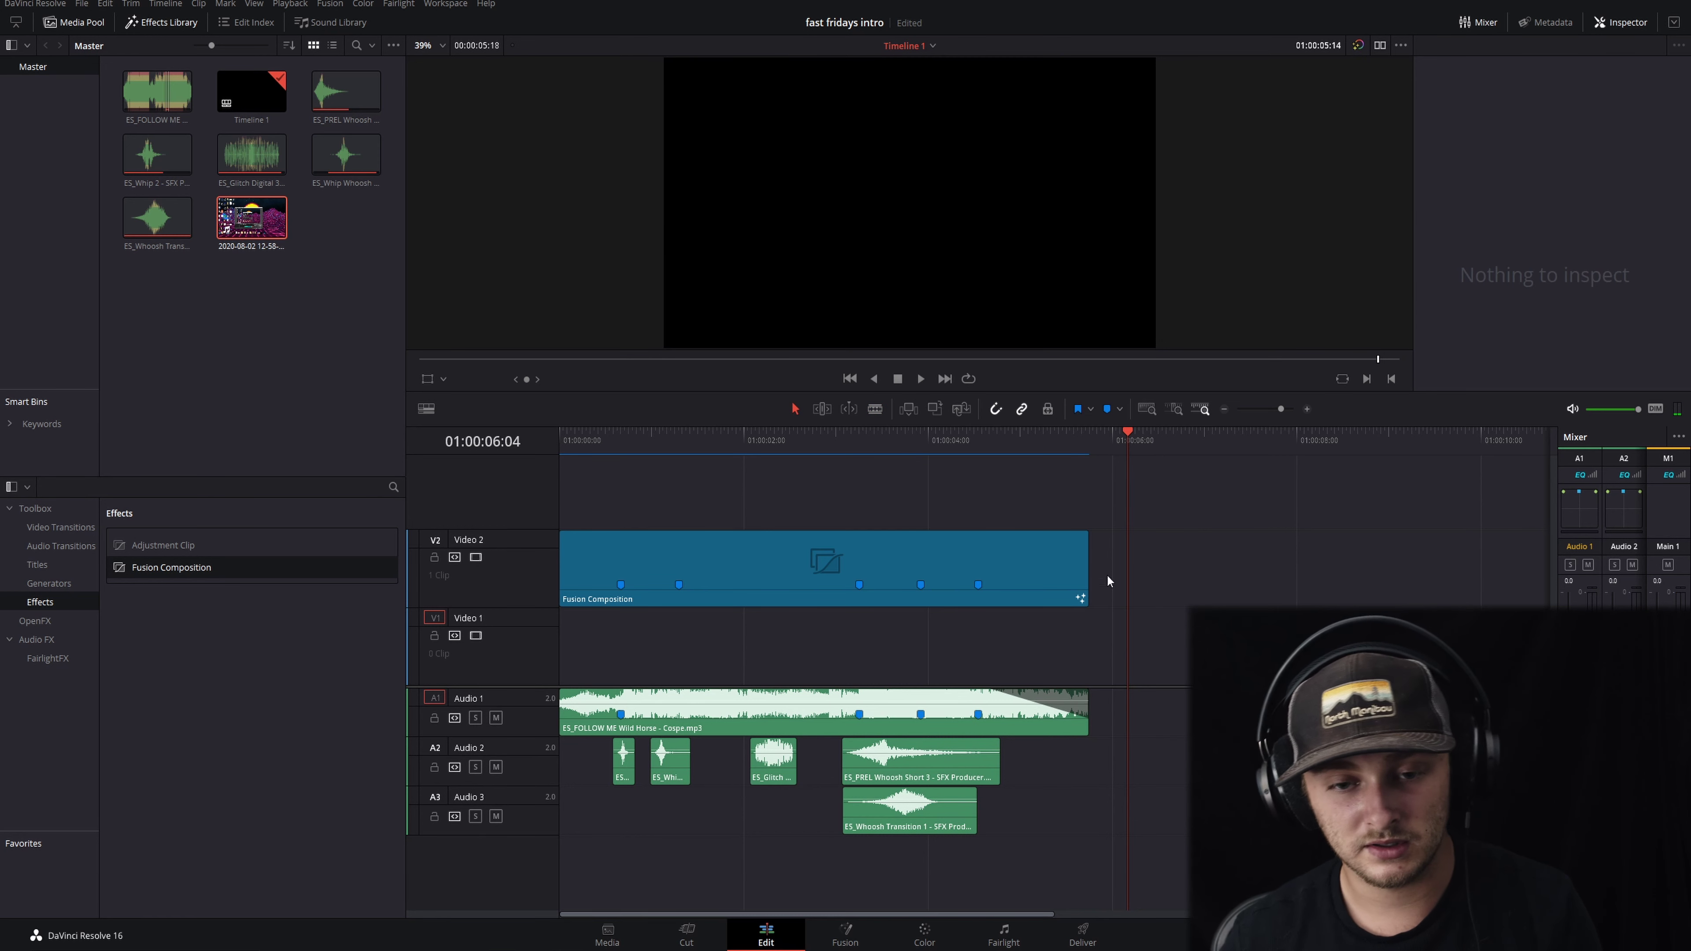
left_click(894, 556)
left_click_drag(890, 598, 886, 623)
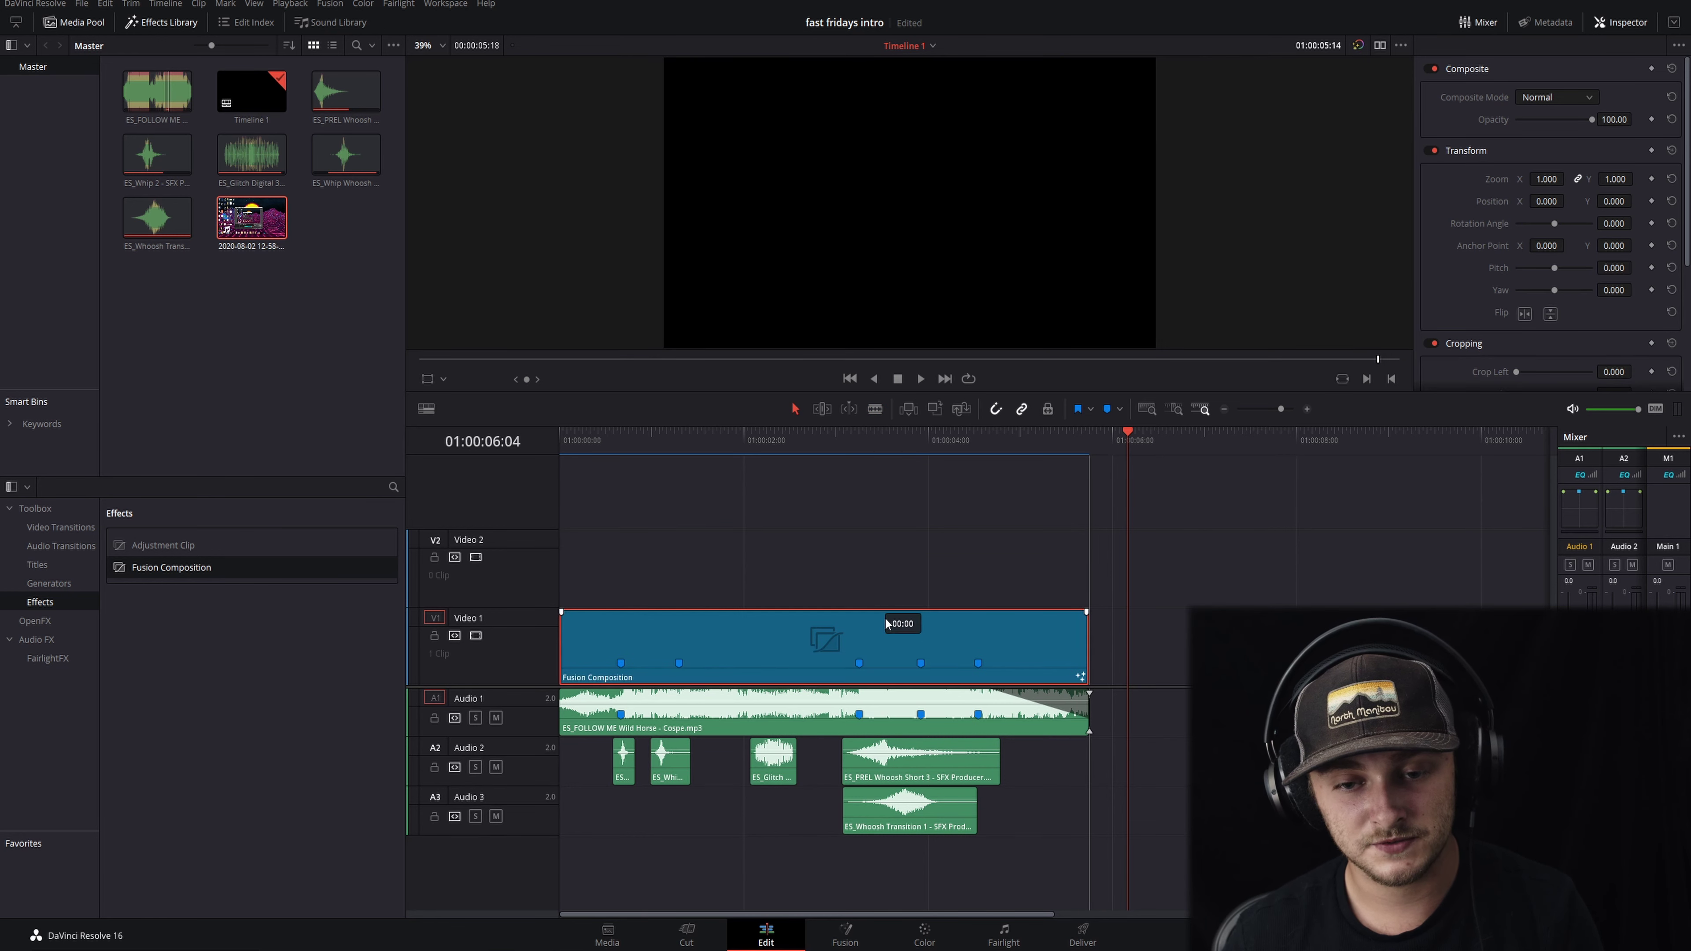
key("ctrl+a")
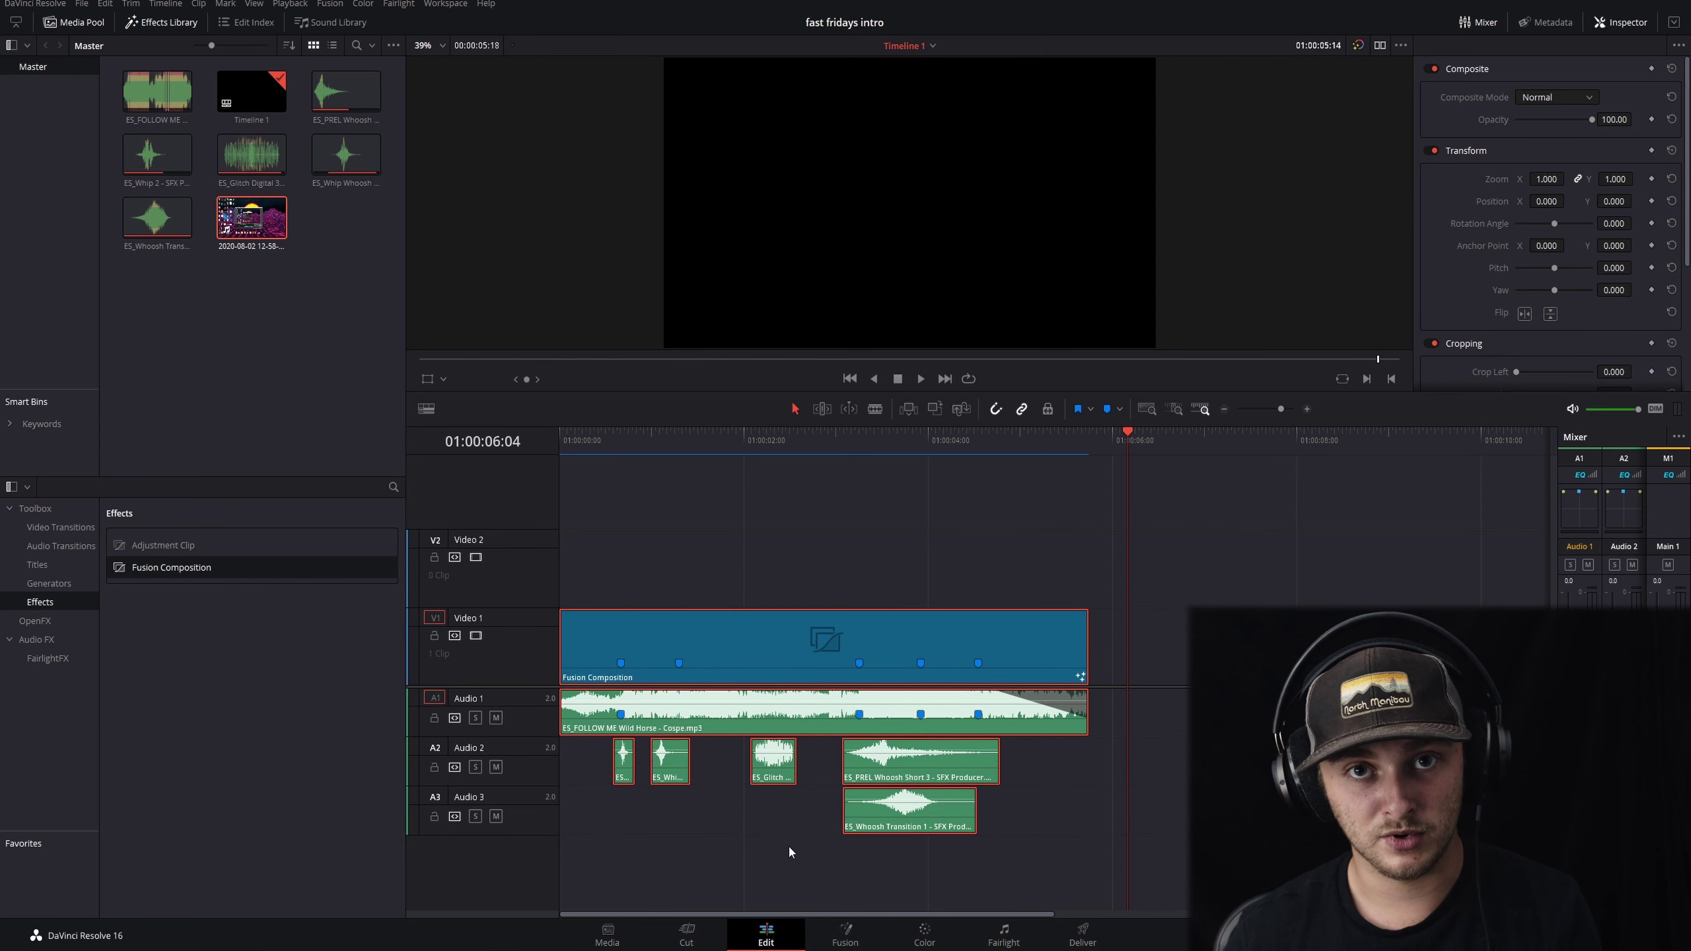
Set the render format to MP4 with the H.264 codec and add the fast fridays intro timeline to the render queue.
left_click(1082, 934)
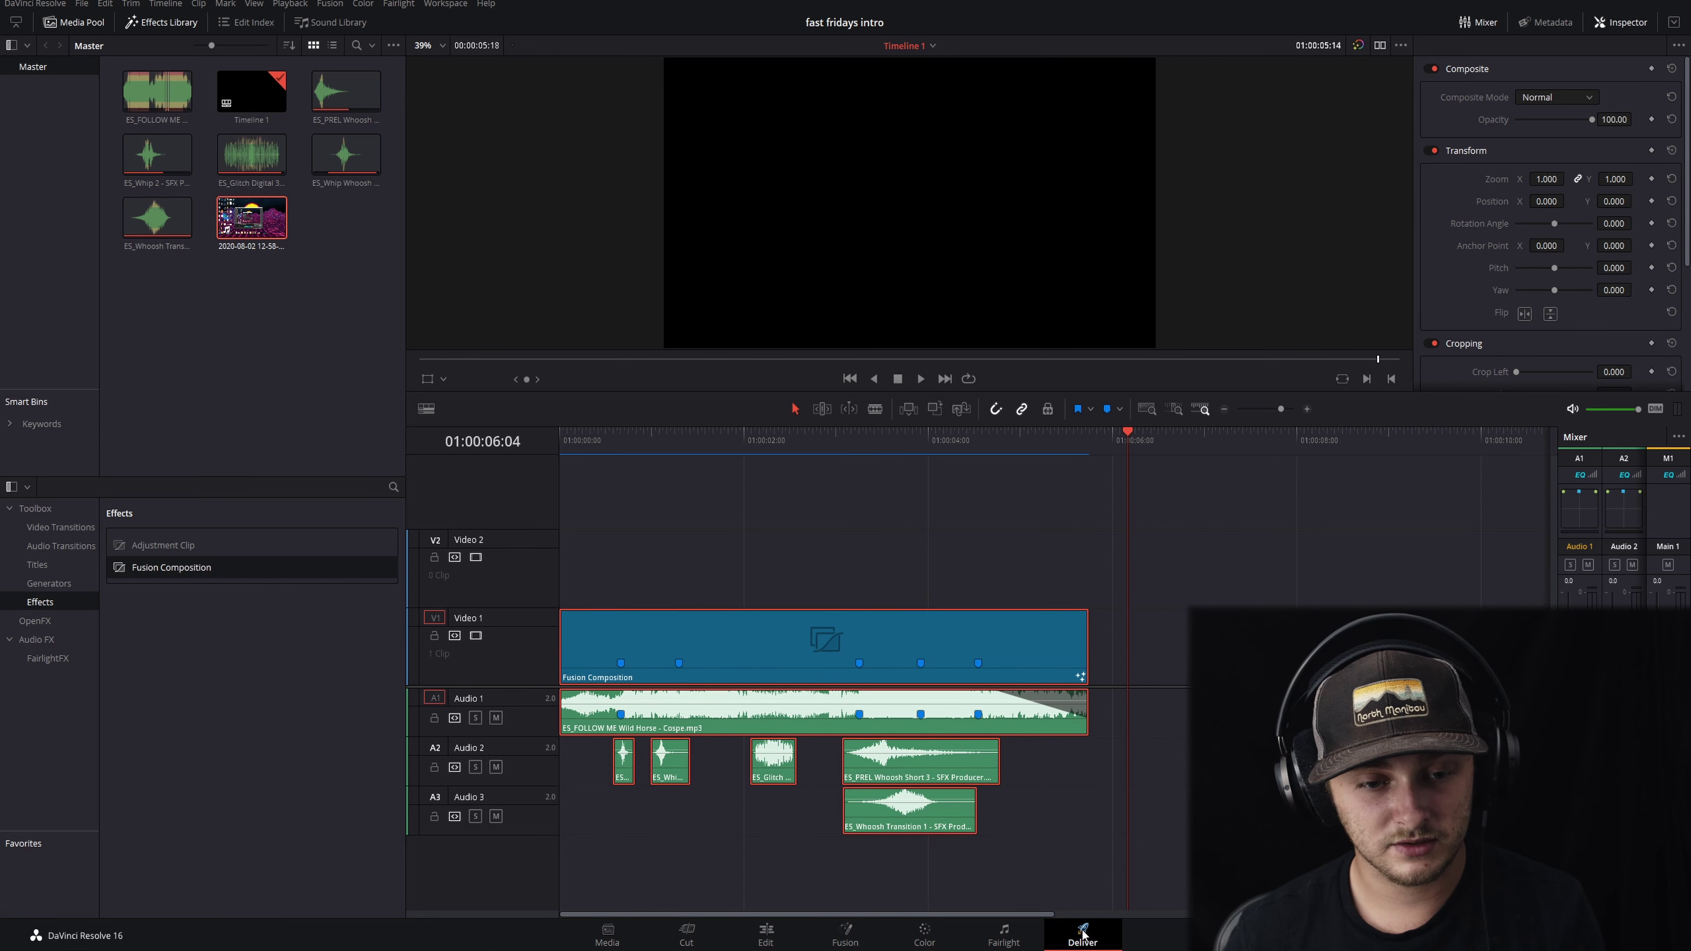
left_click(168, 286)
left_click(129, 410)
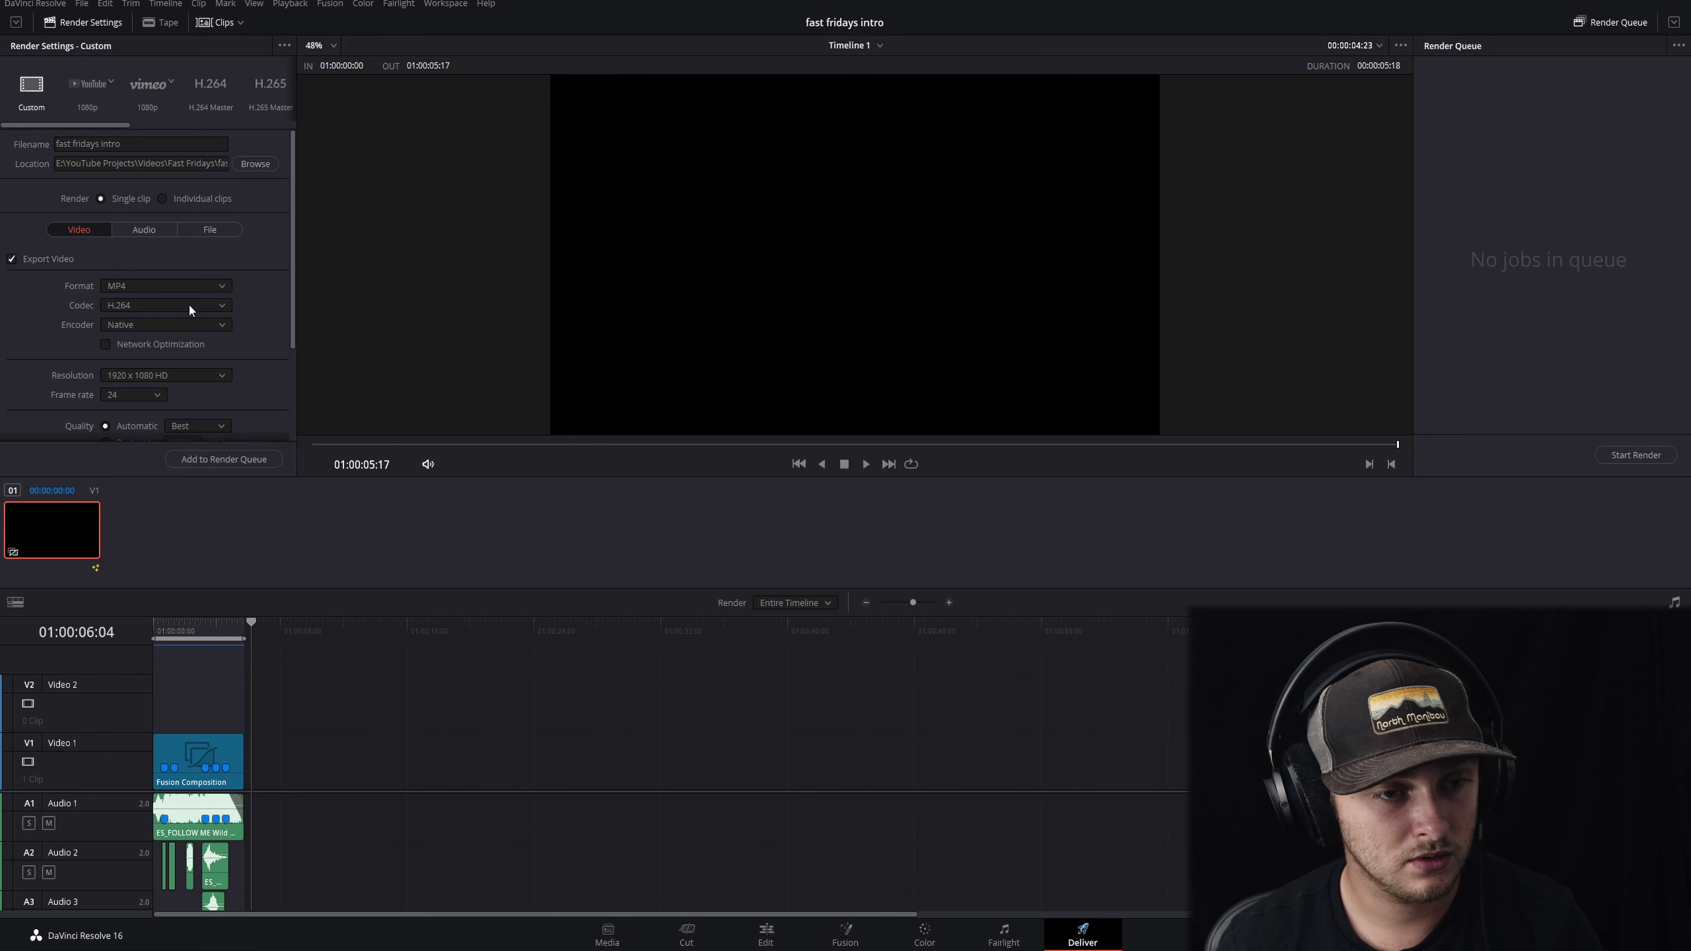
scroll(238, 365, "down", 2)
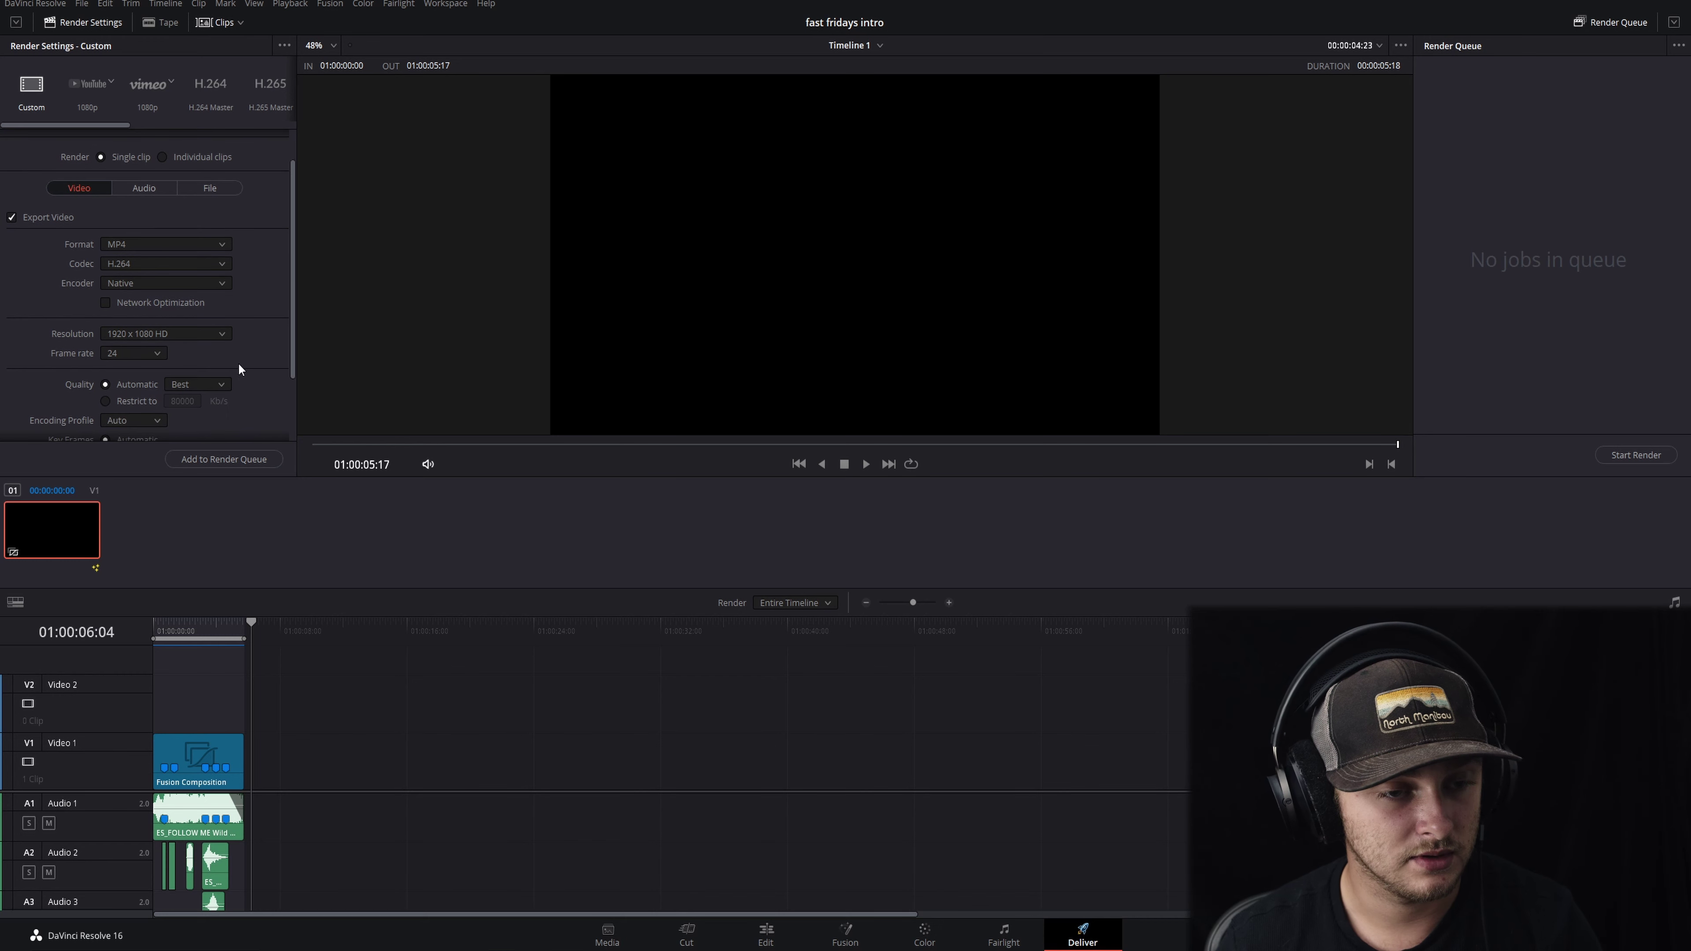
left_click(206, 459)
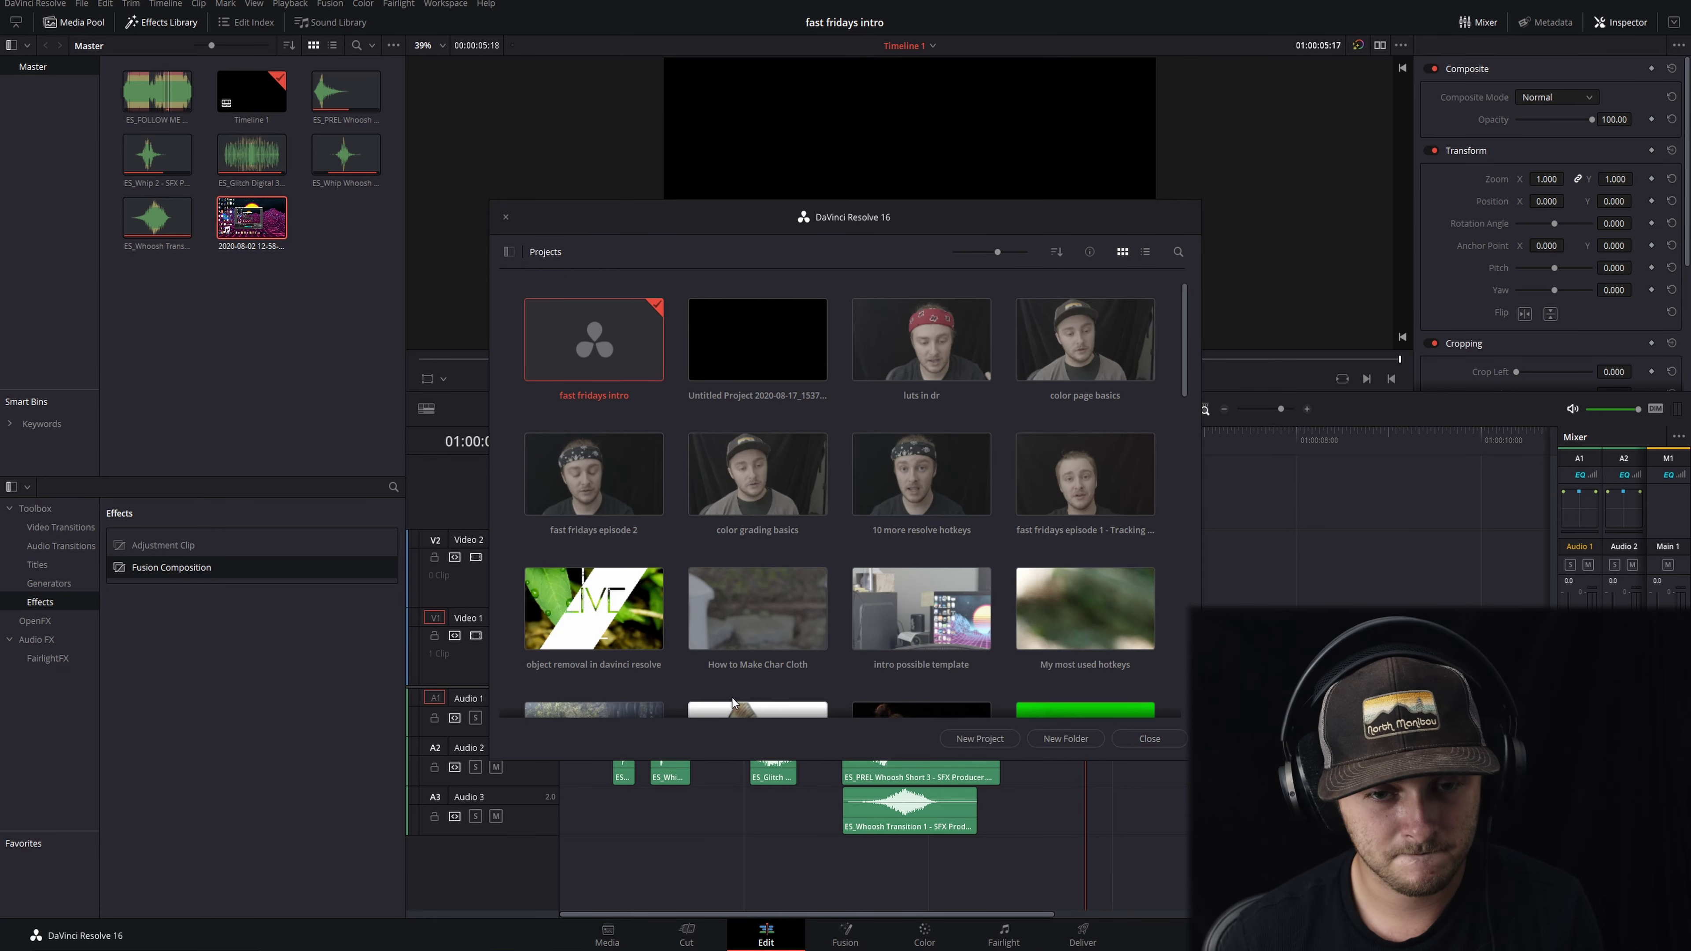
Open the project manager and create a new project named tester.
key("shift+1")
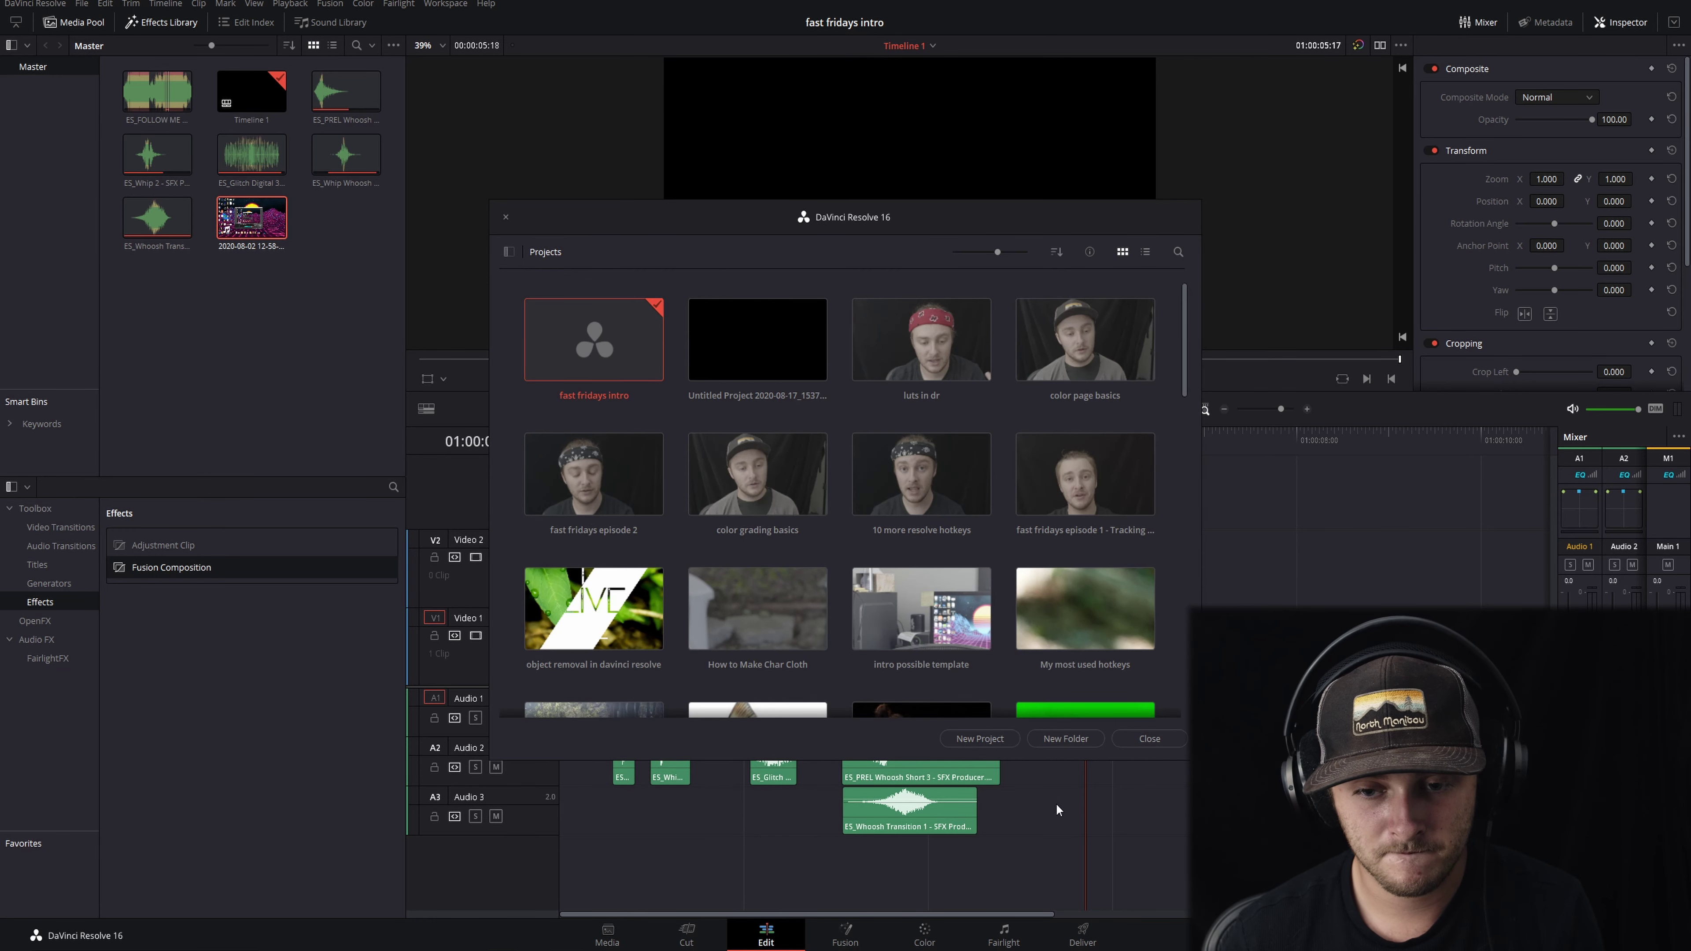
left_click(999, 738)
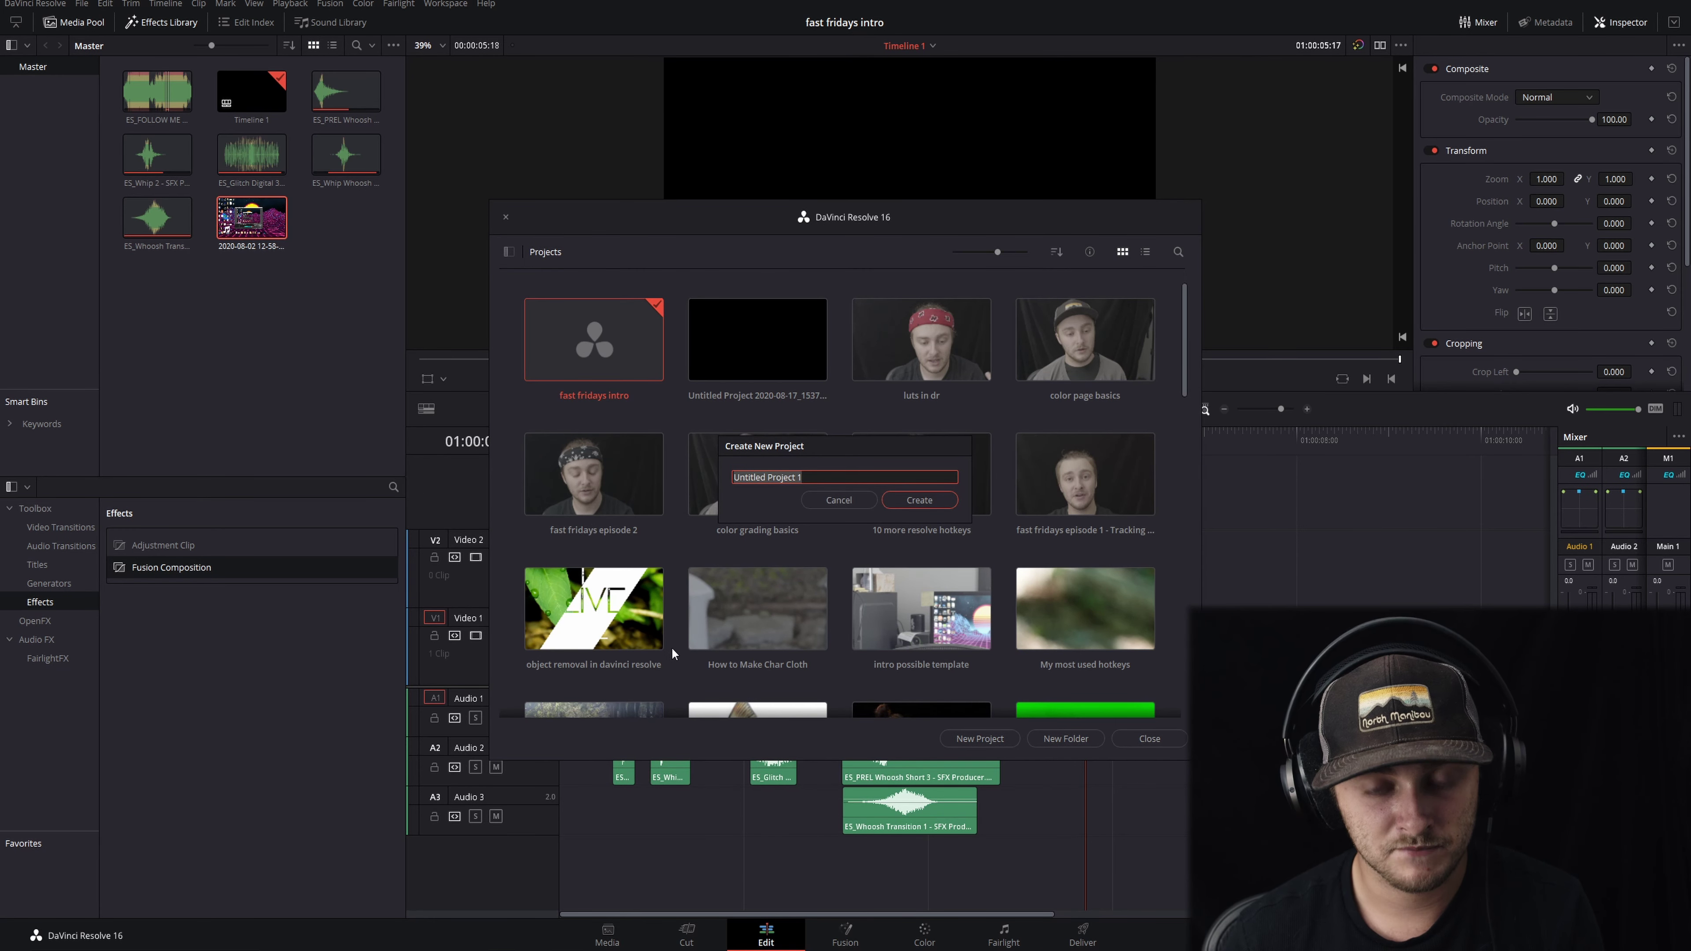
type("test")
key("Return")
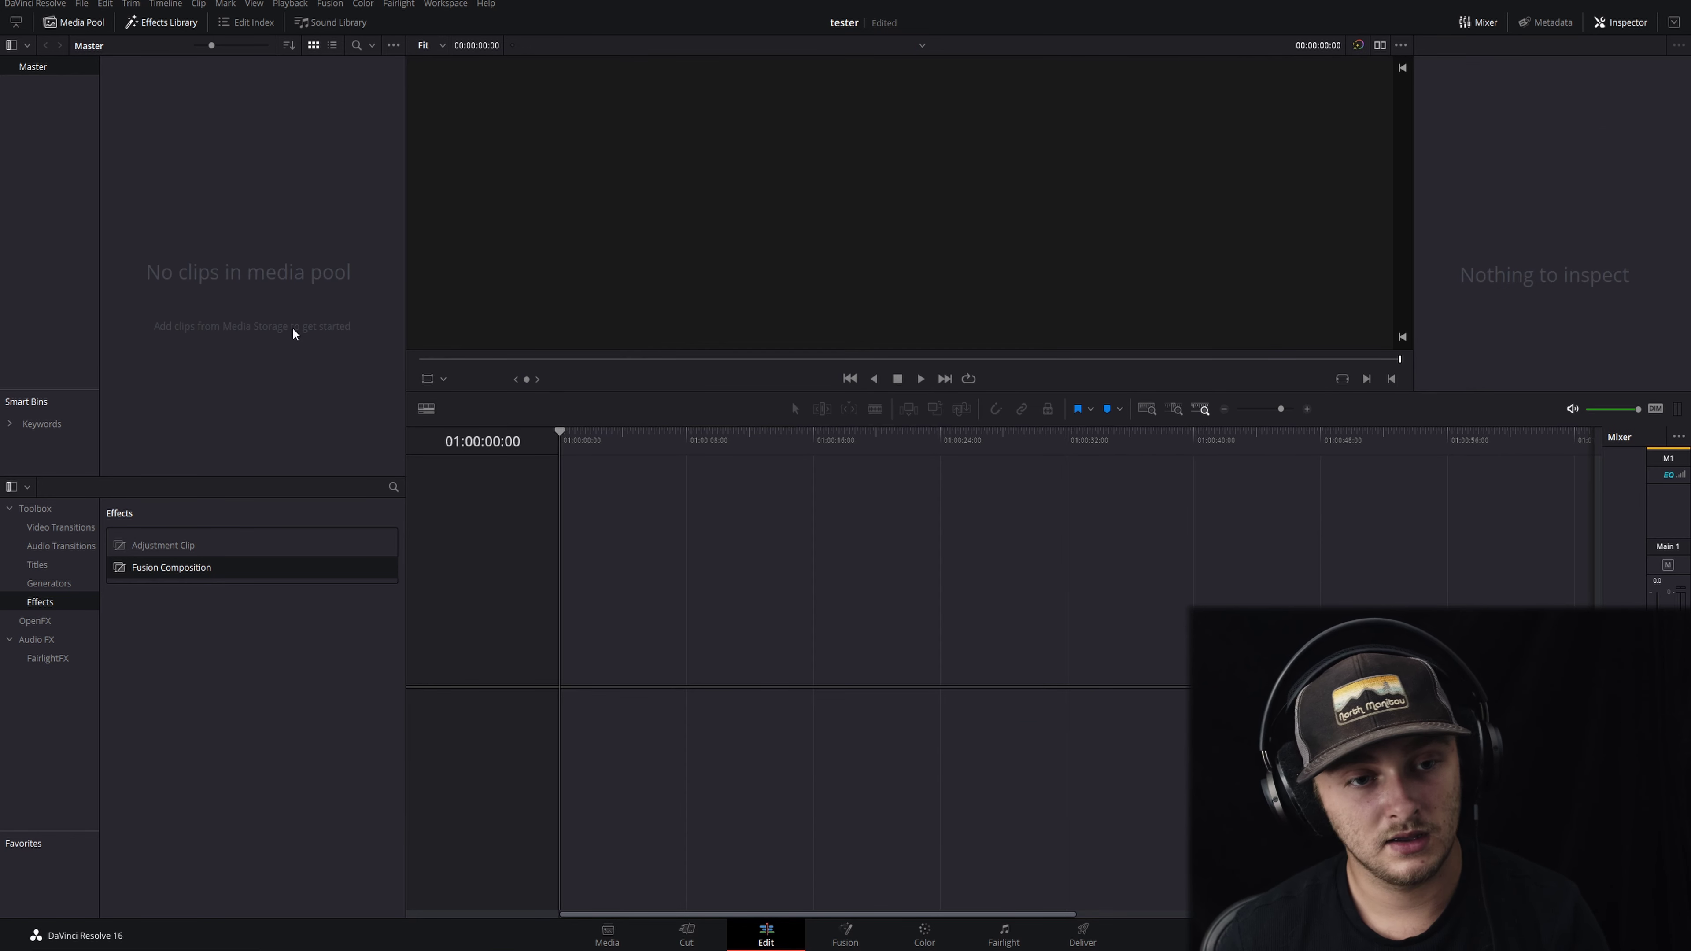
right_click(293, 333)
left_click(333, 446)
double_click(242, 527)
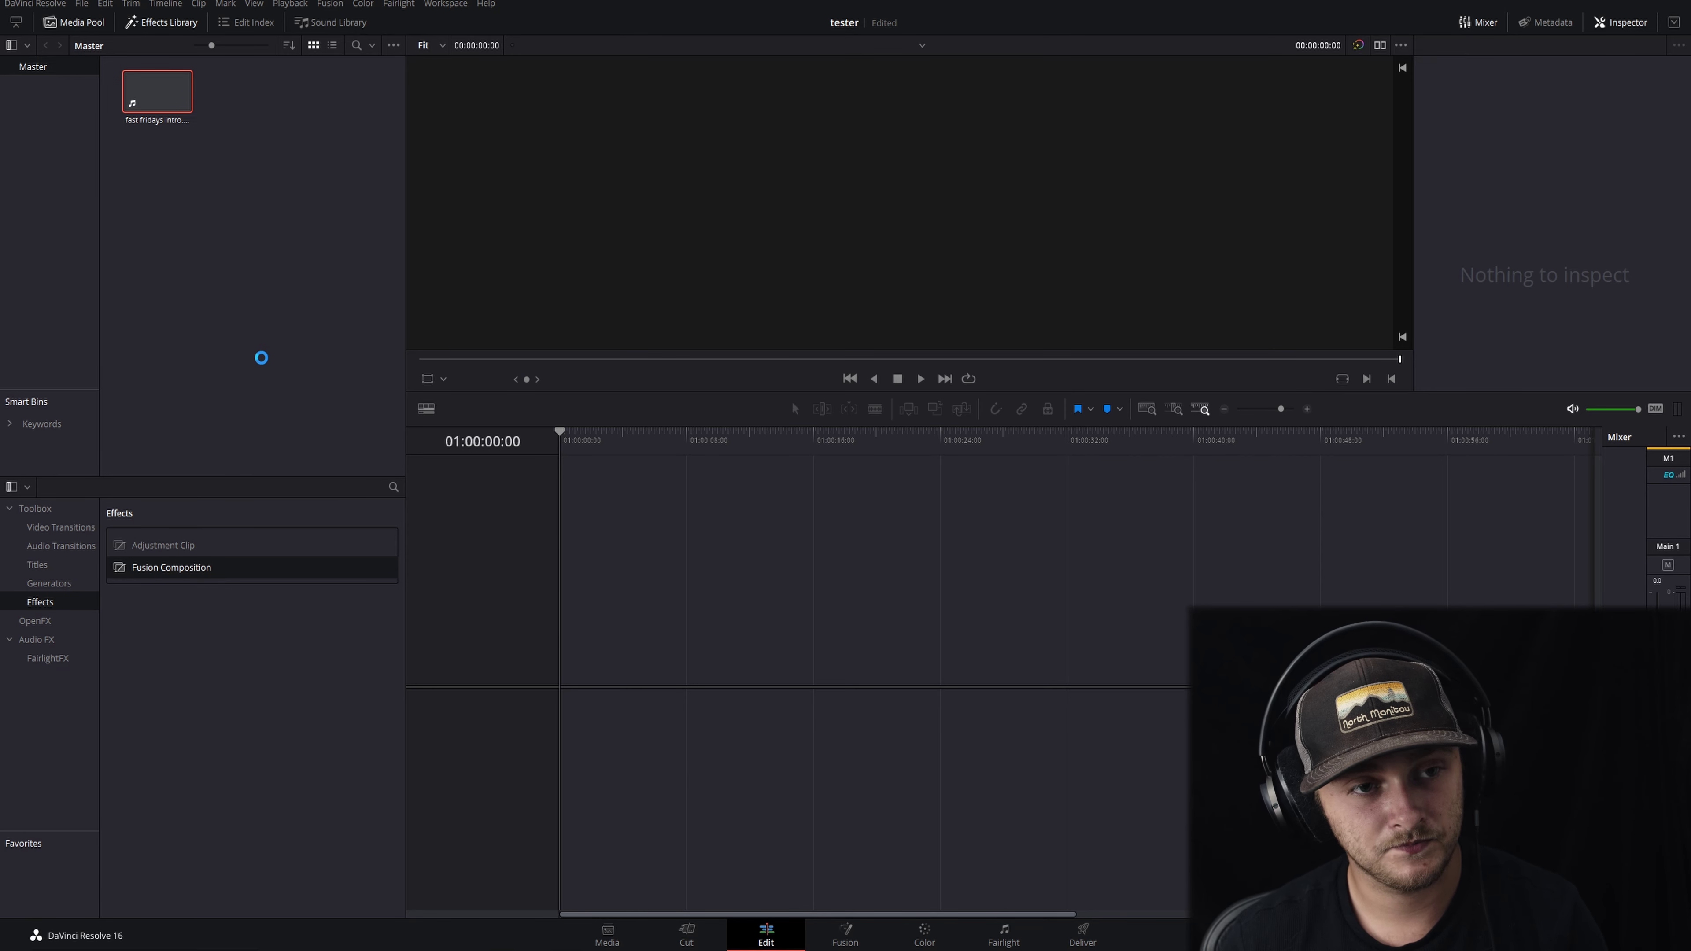
right_click(259, 334)
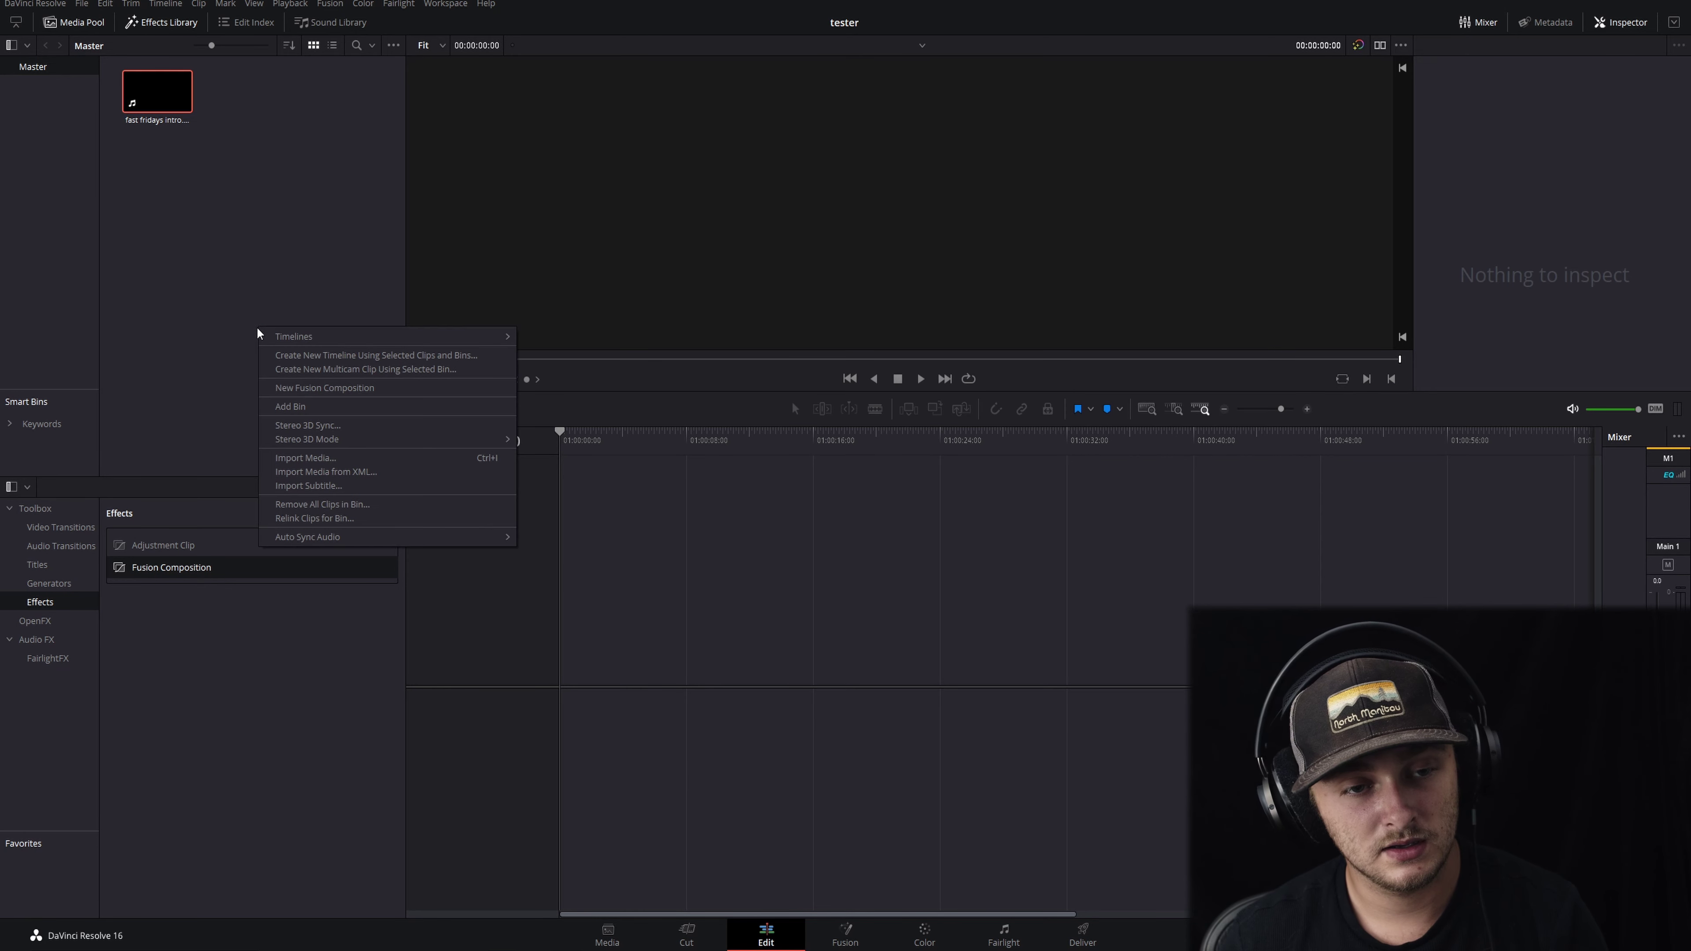
left_click(305, 459)
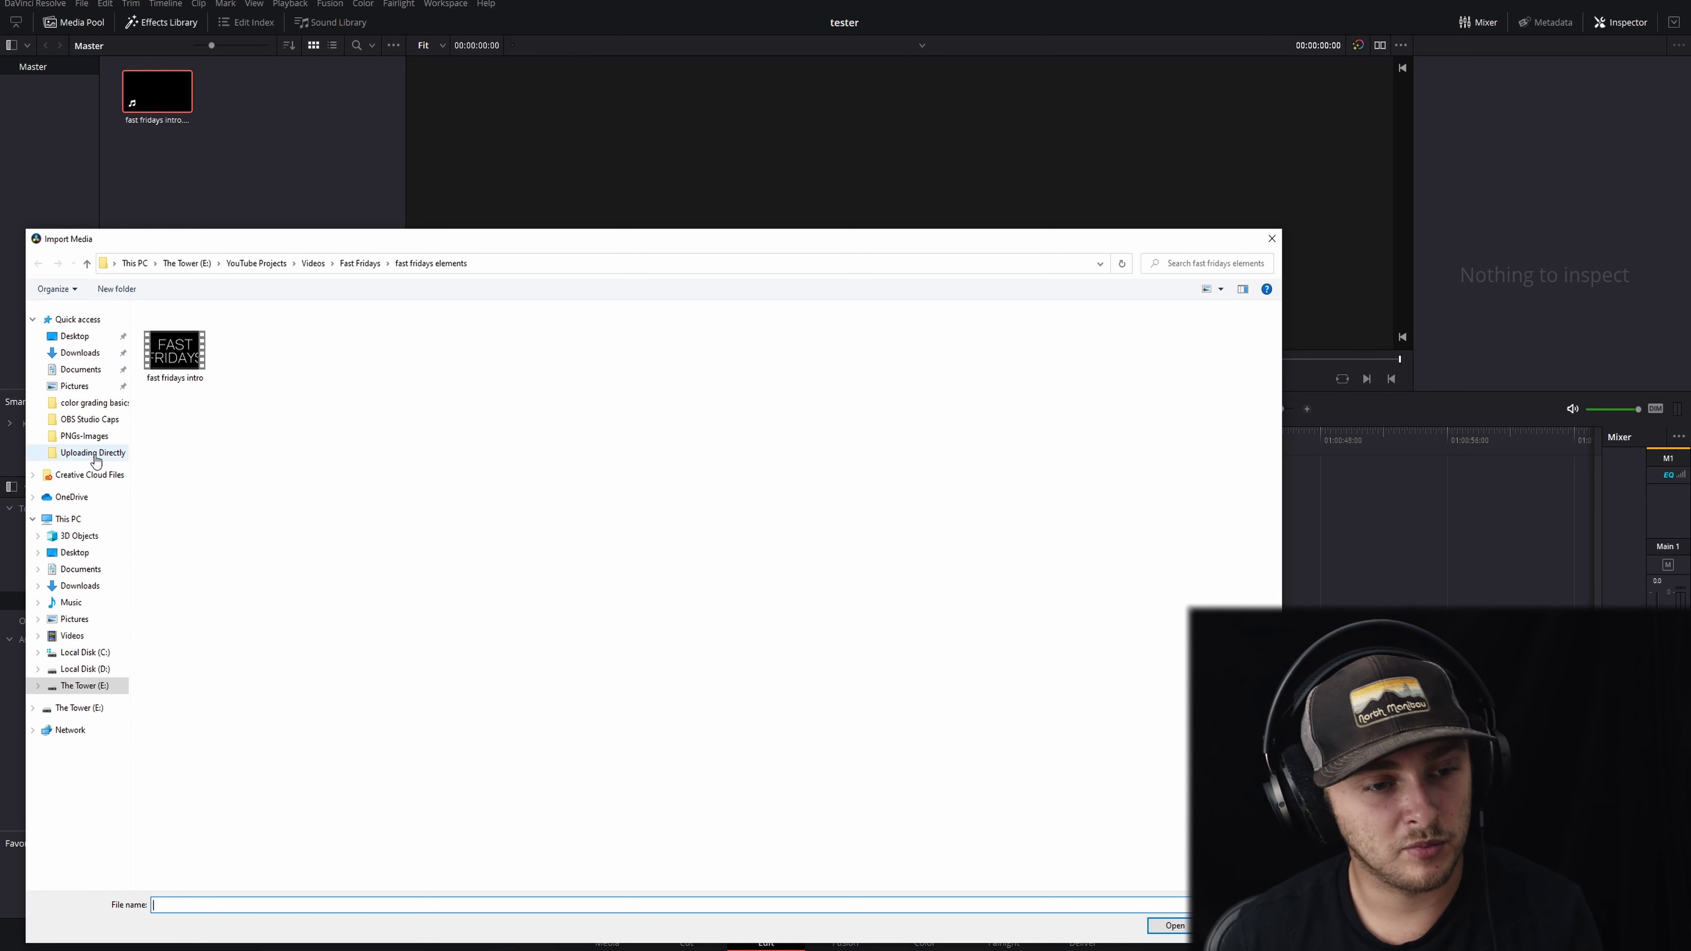
left_click(70, 683)
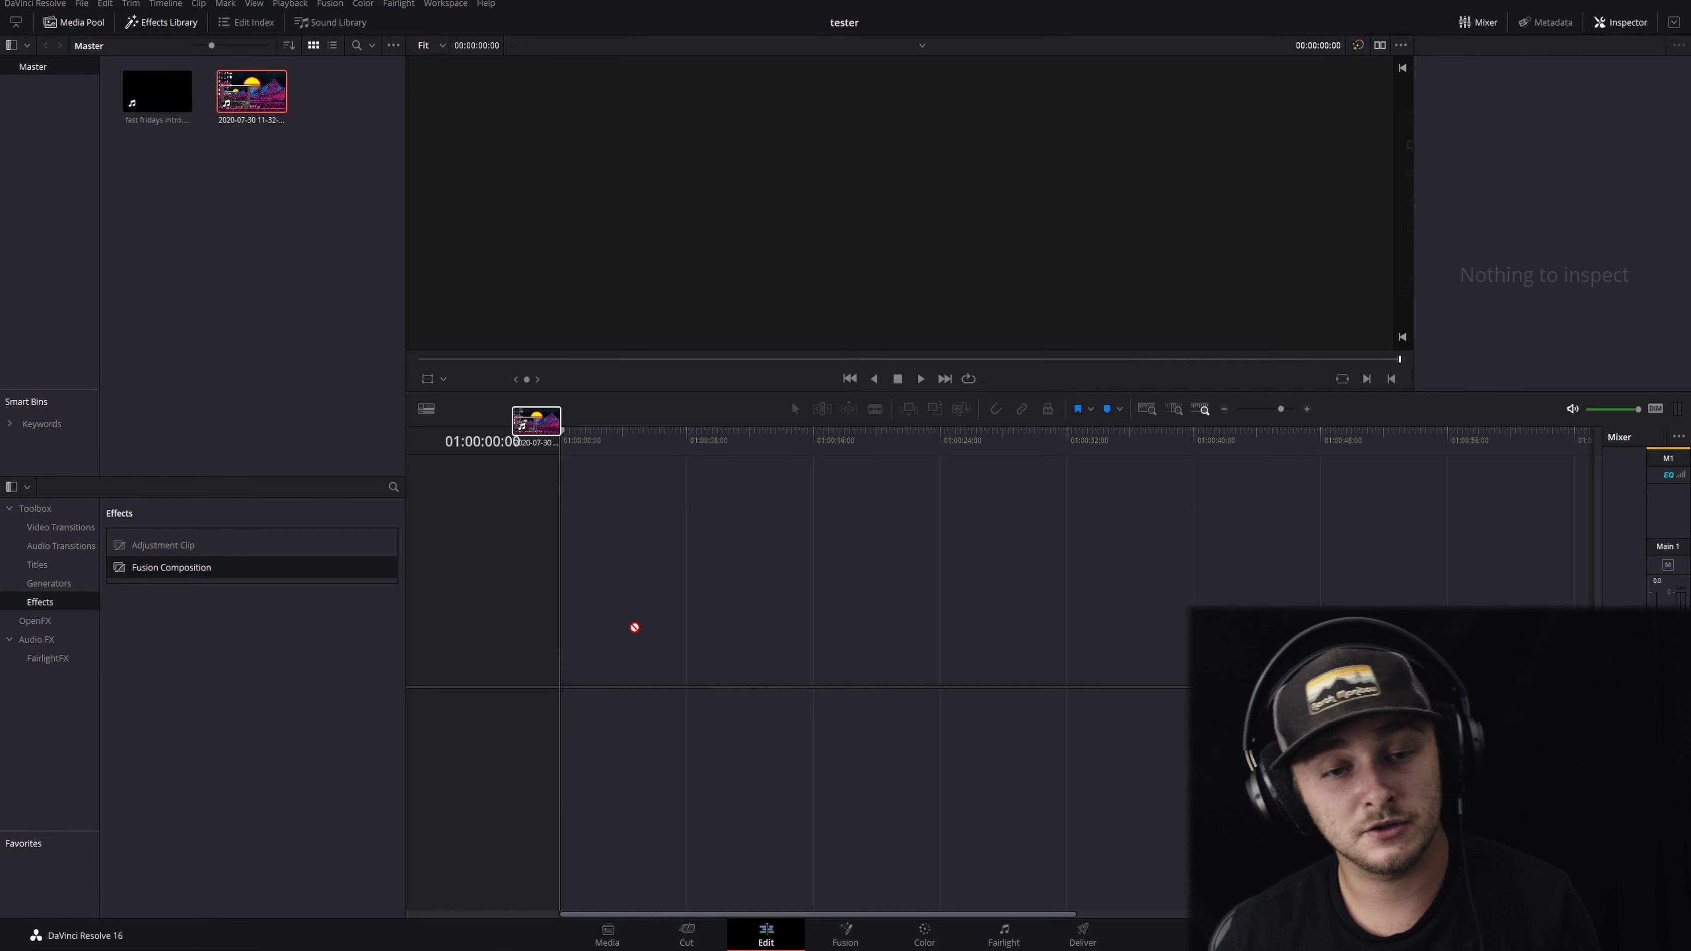
left_click_drag(532, 442, 564, 655)
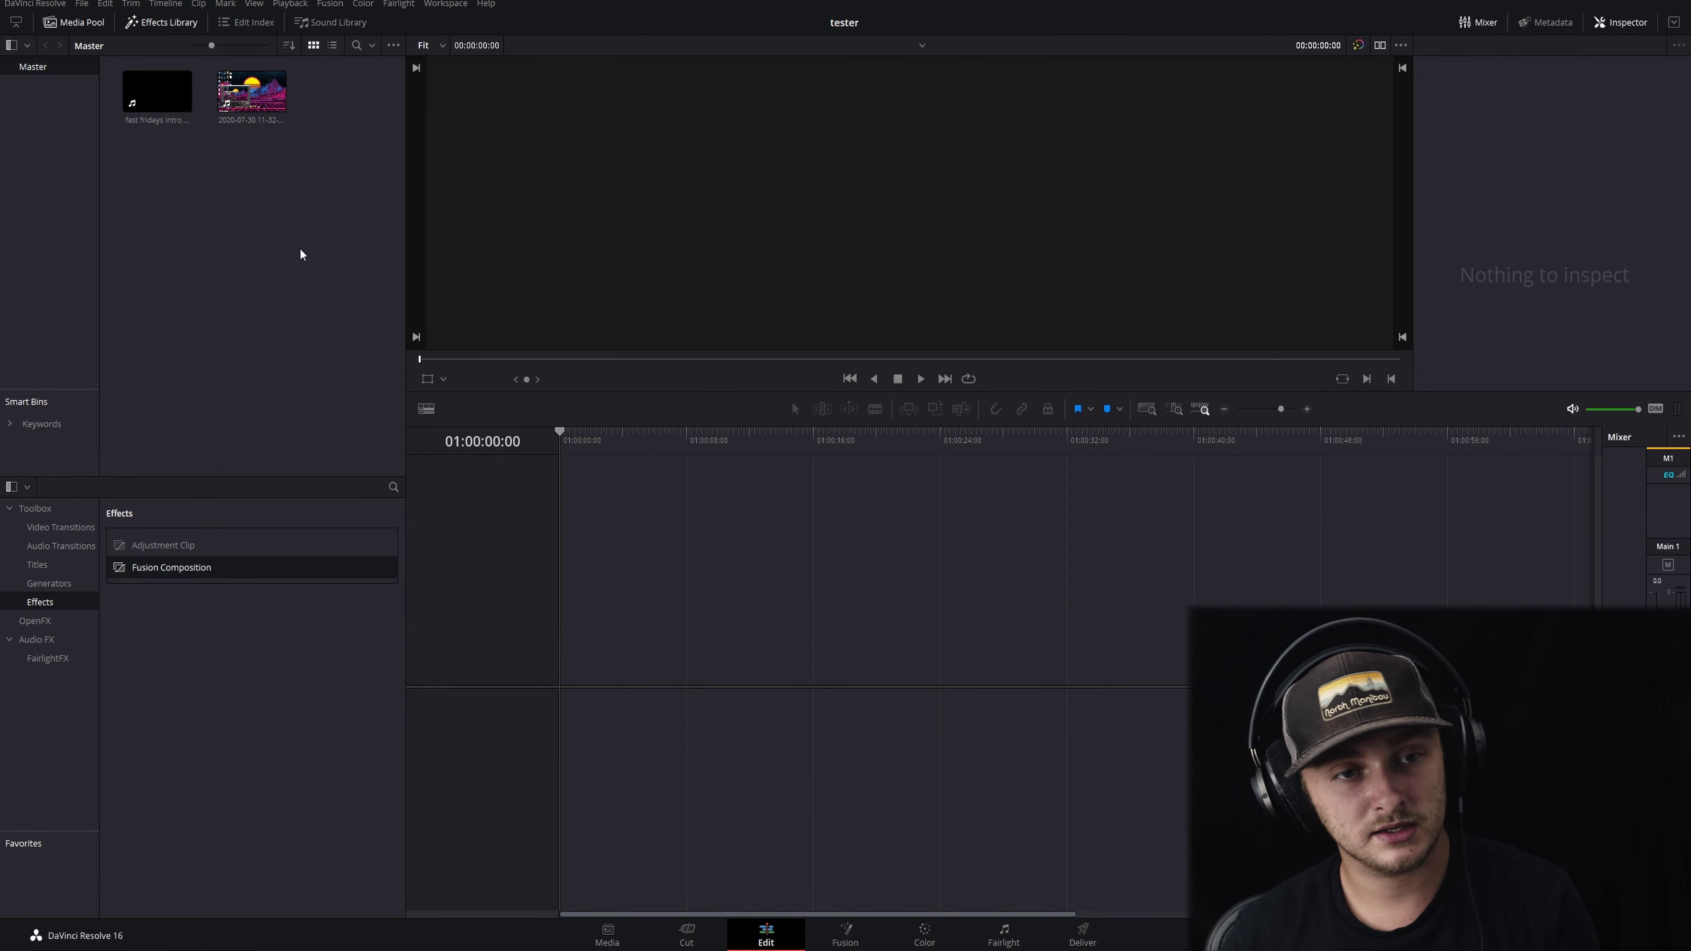
left_click_drag(251, 91, 574, 643)
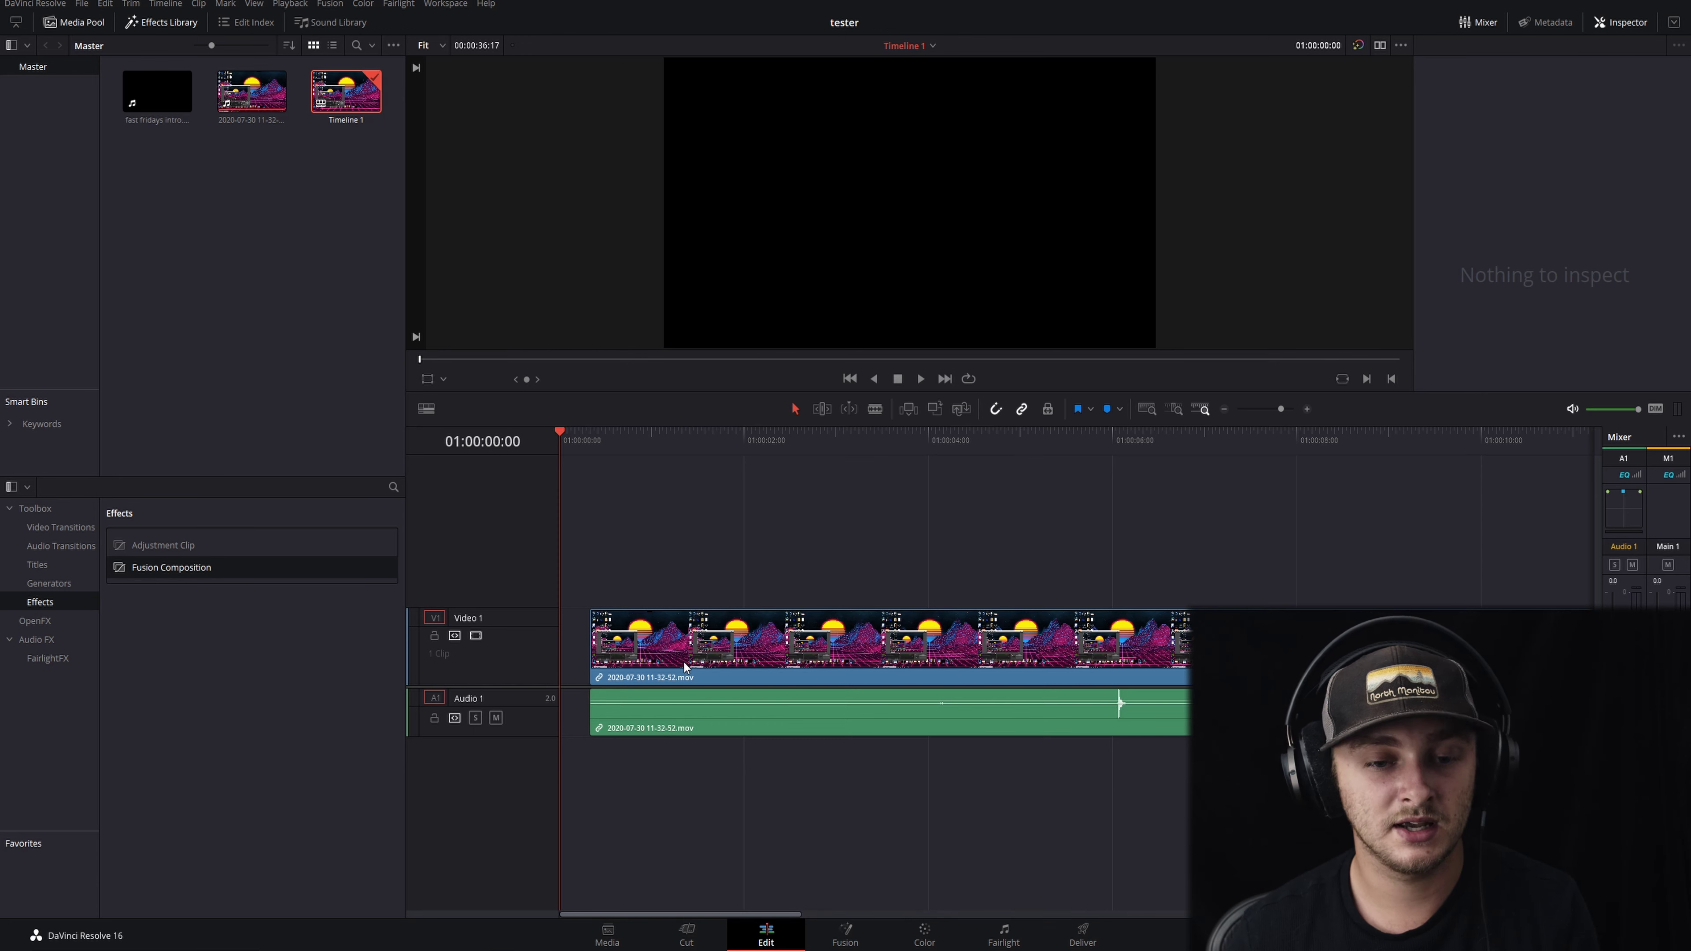
left_click_drag(686, 666, 644, 661)
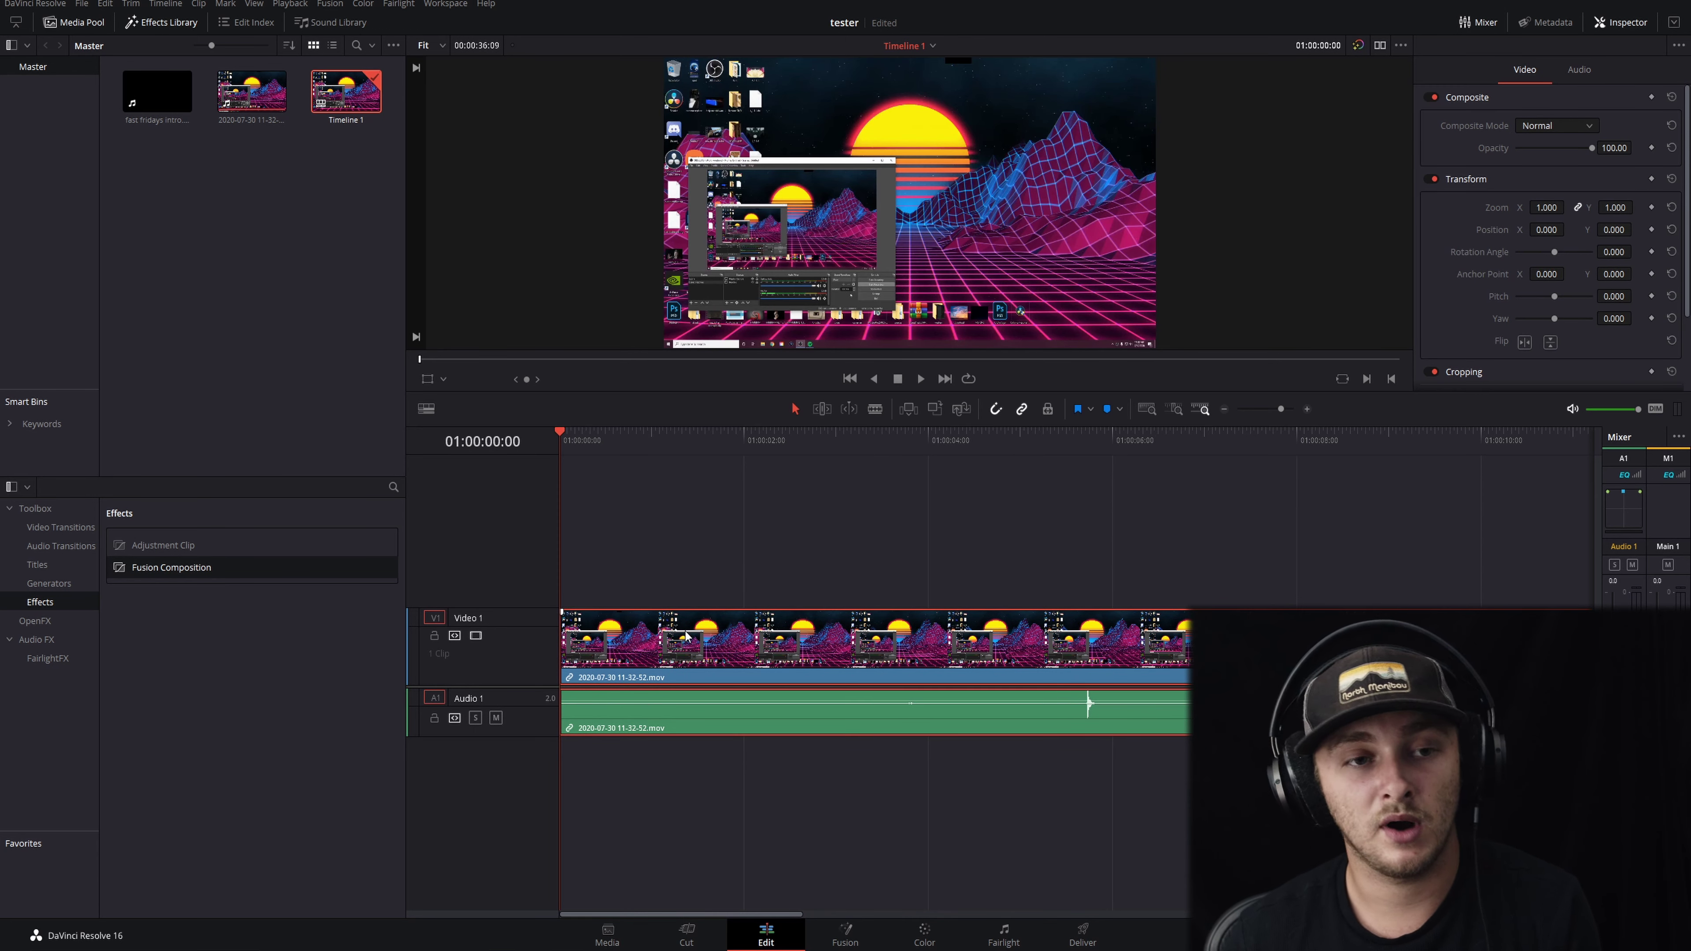
Add the fast fridays intro clip on Video 2 above the footage from 01:00:00:05 and play it back.
left_click_drag(160, 96, 579, 569)
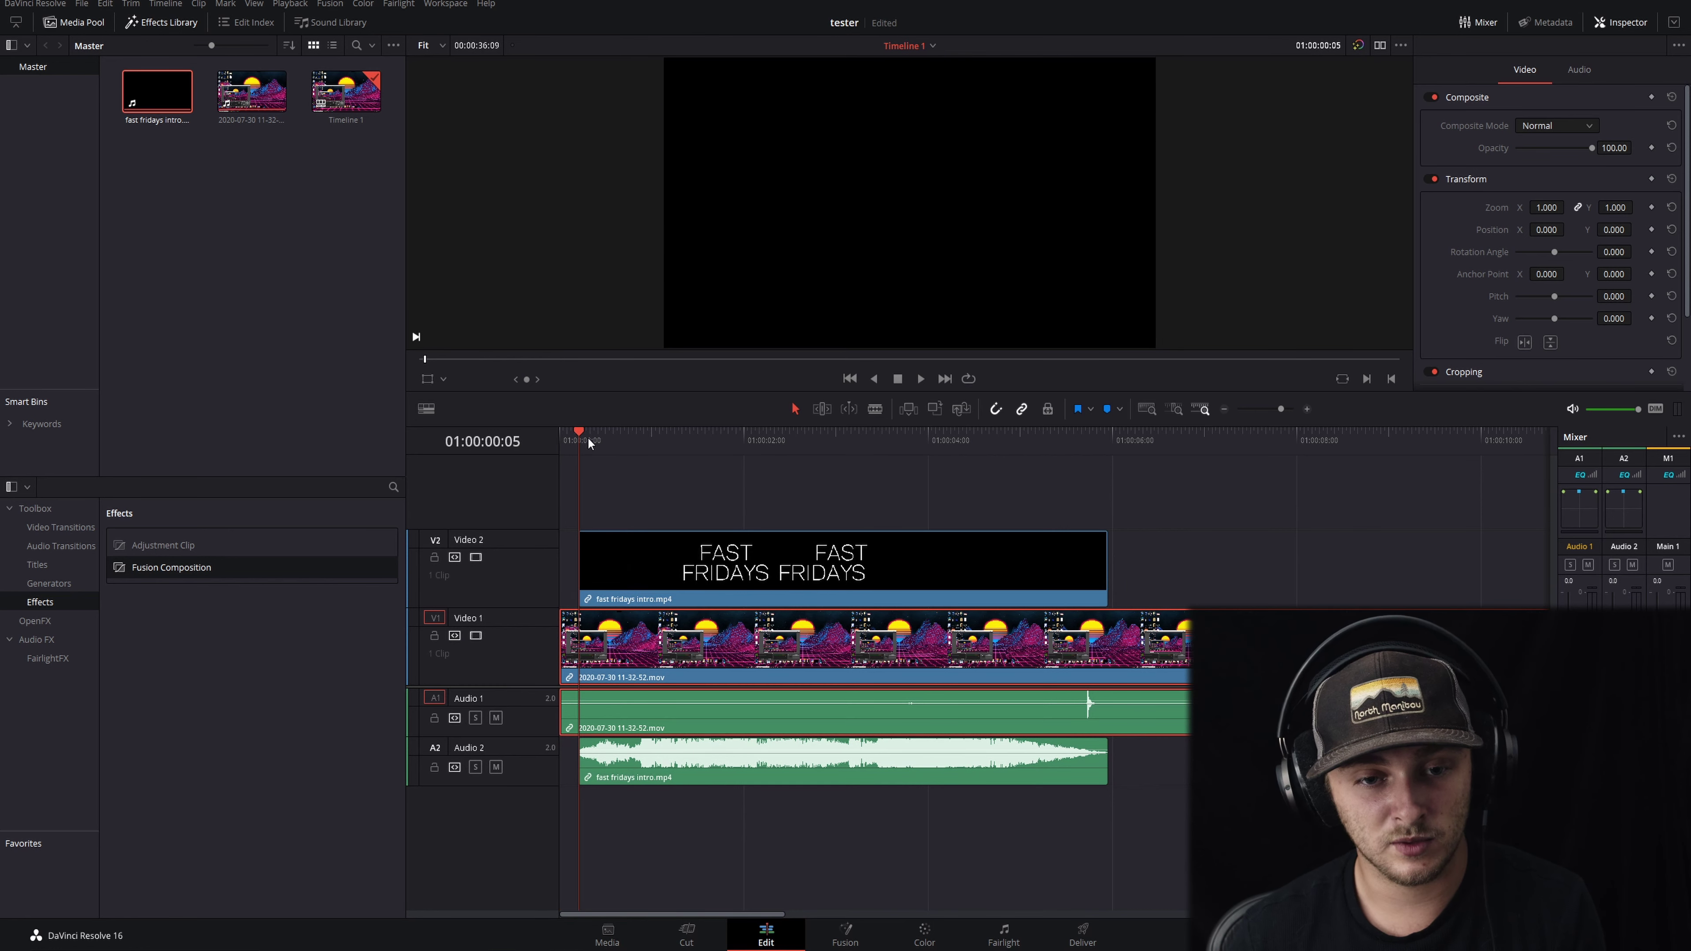
key("space")
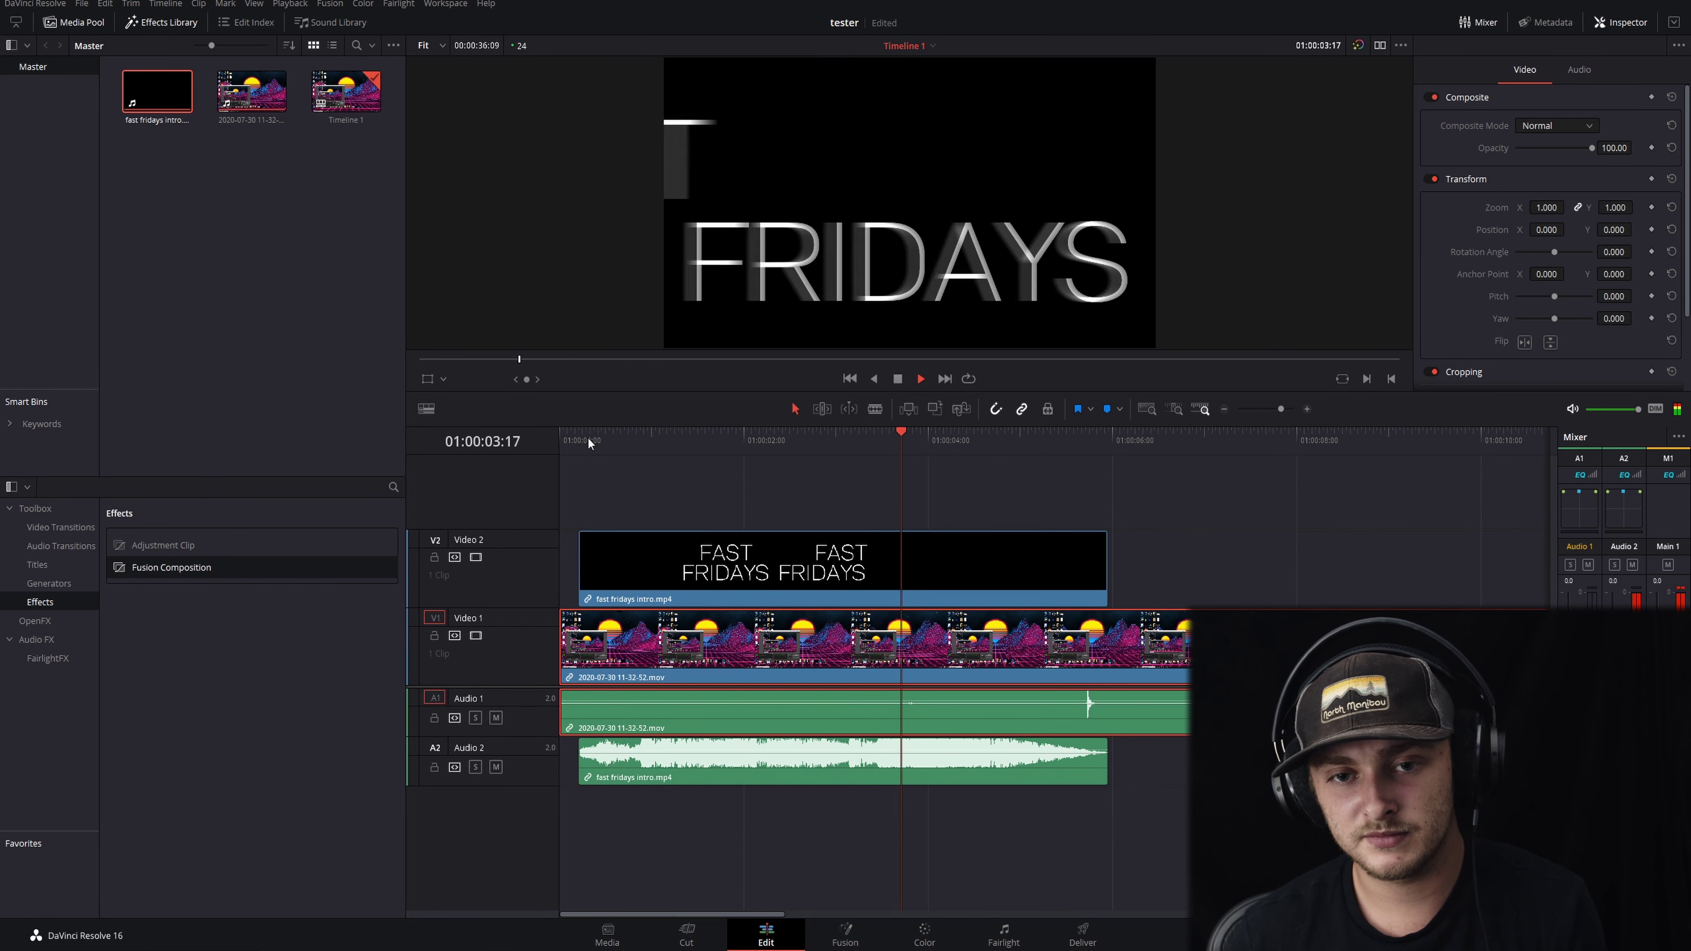
key("space")
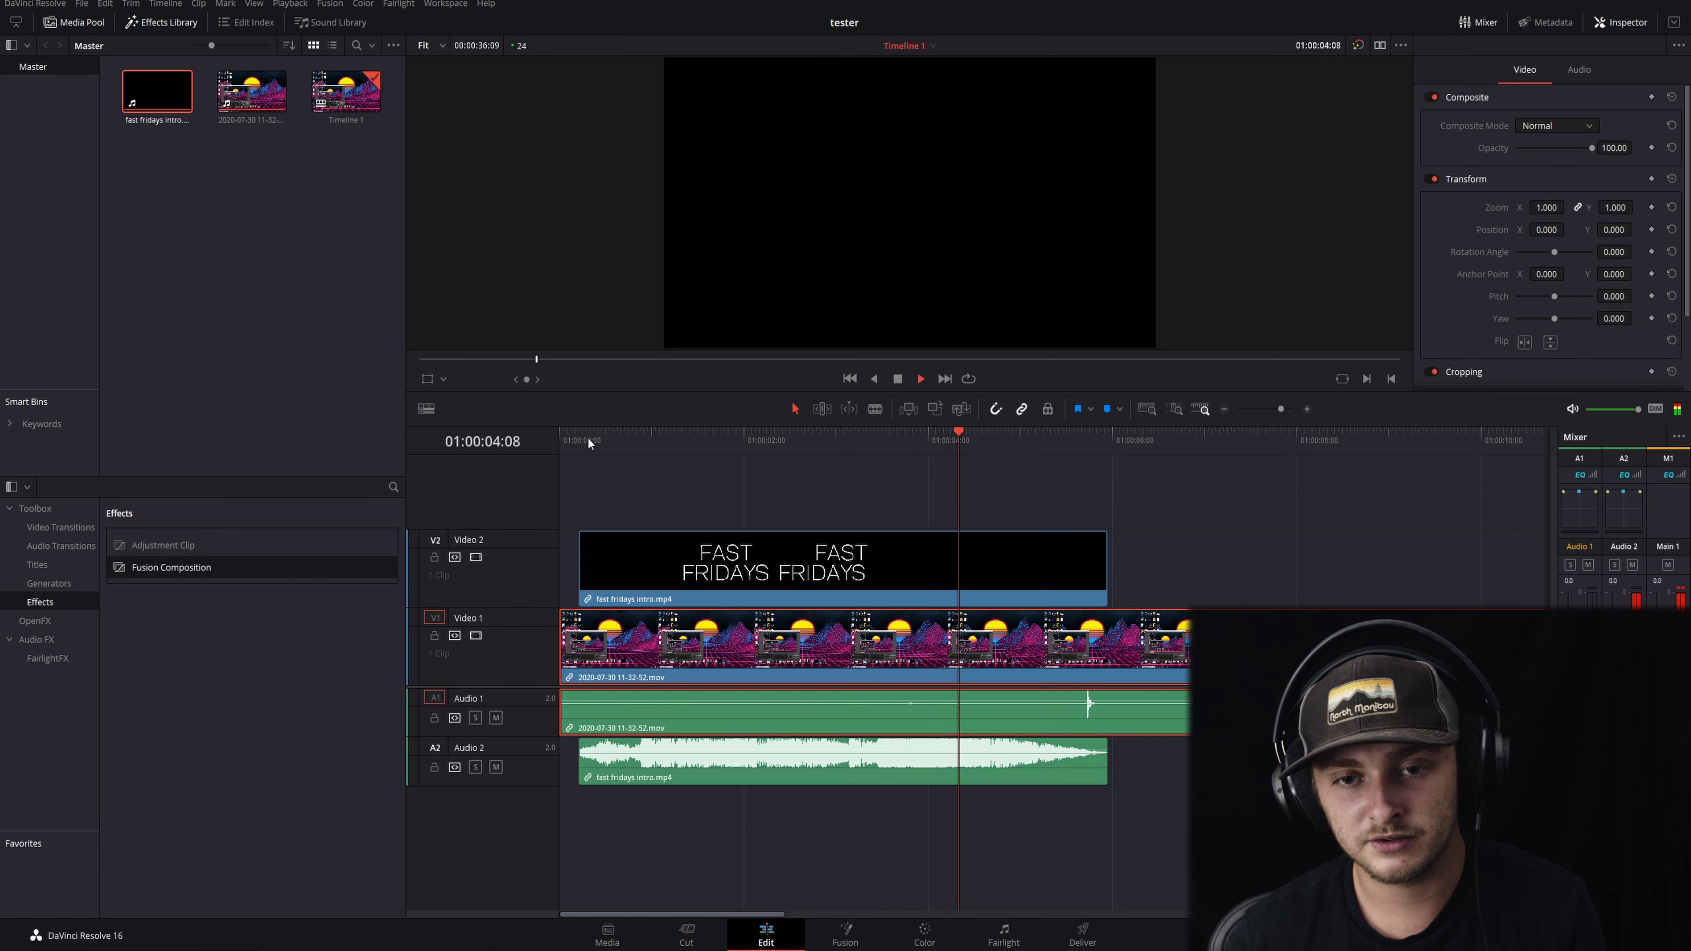
key("space")
Set the composite mode of the fast fridays intro clip to Screen and scrub through the overlay.
left_click(877, 561)
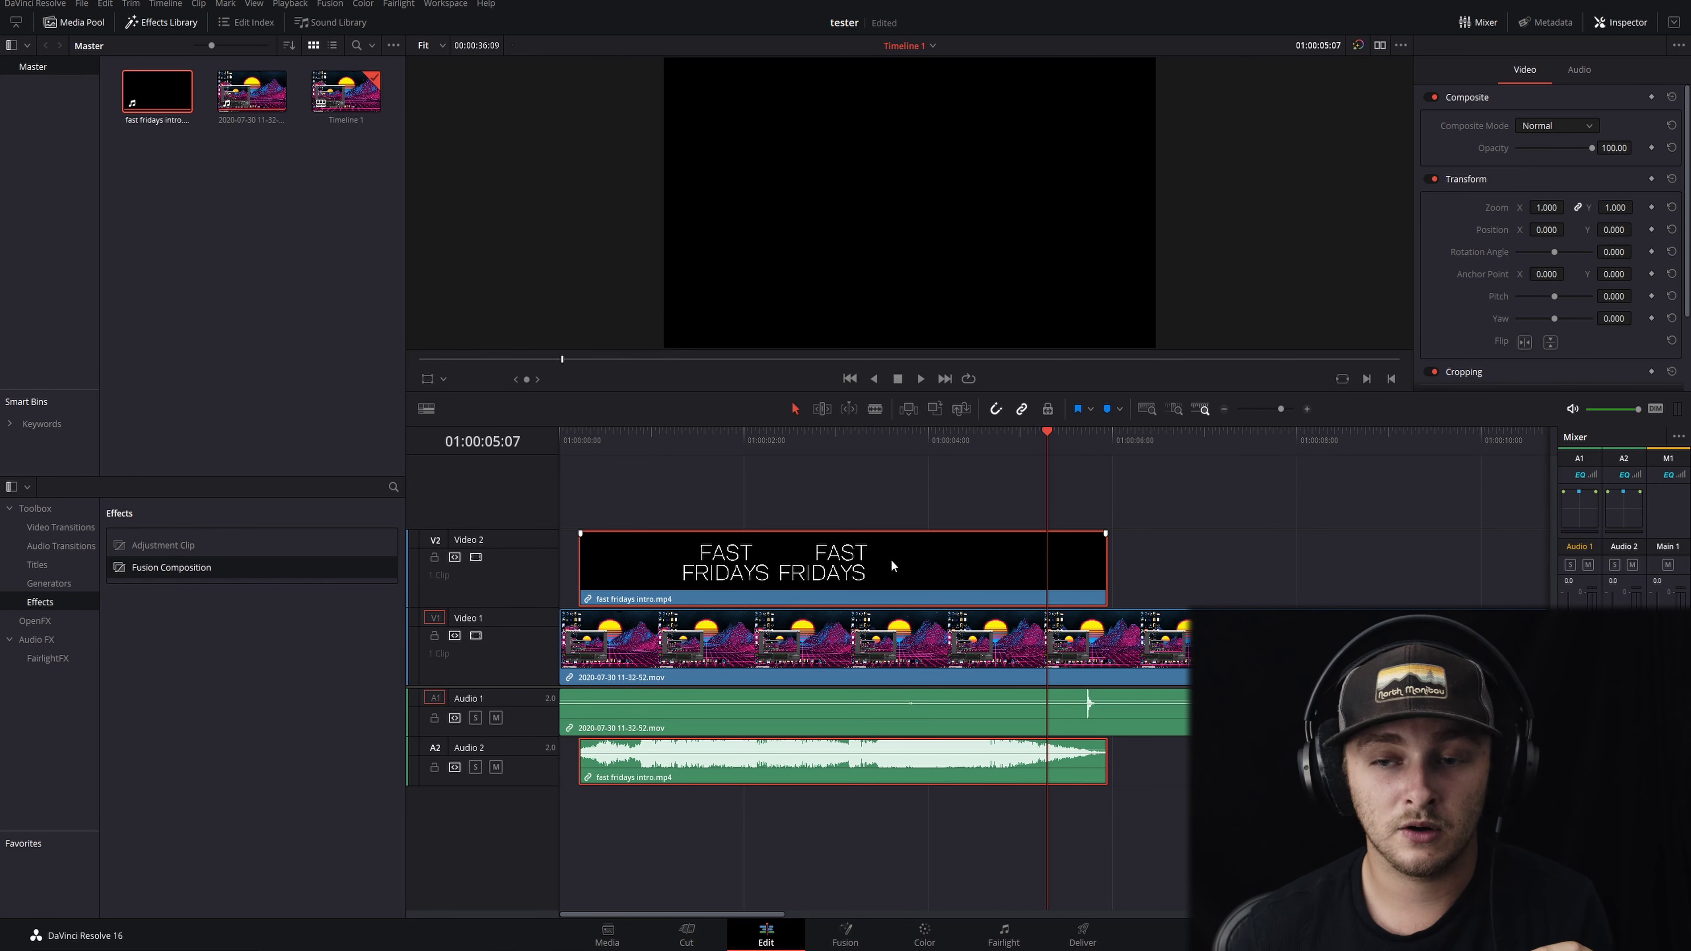
left_click(1564, 128)
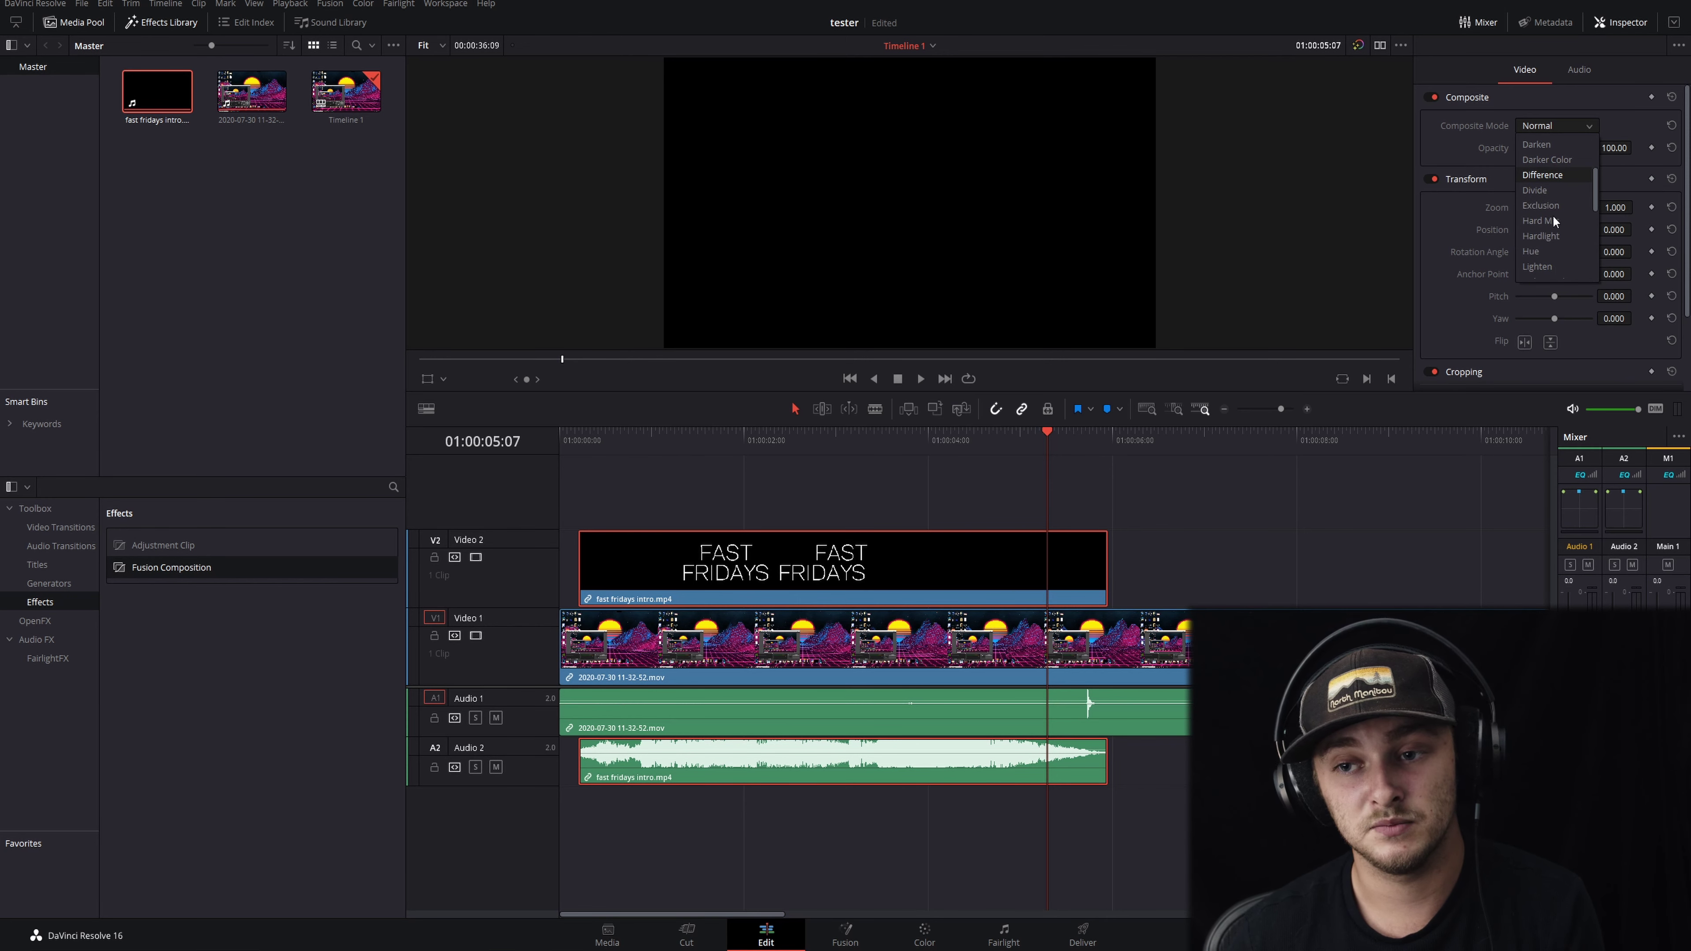
scroll(1554, 237, "down", 3)
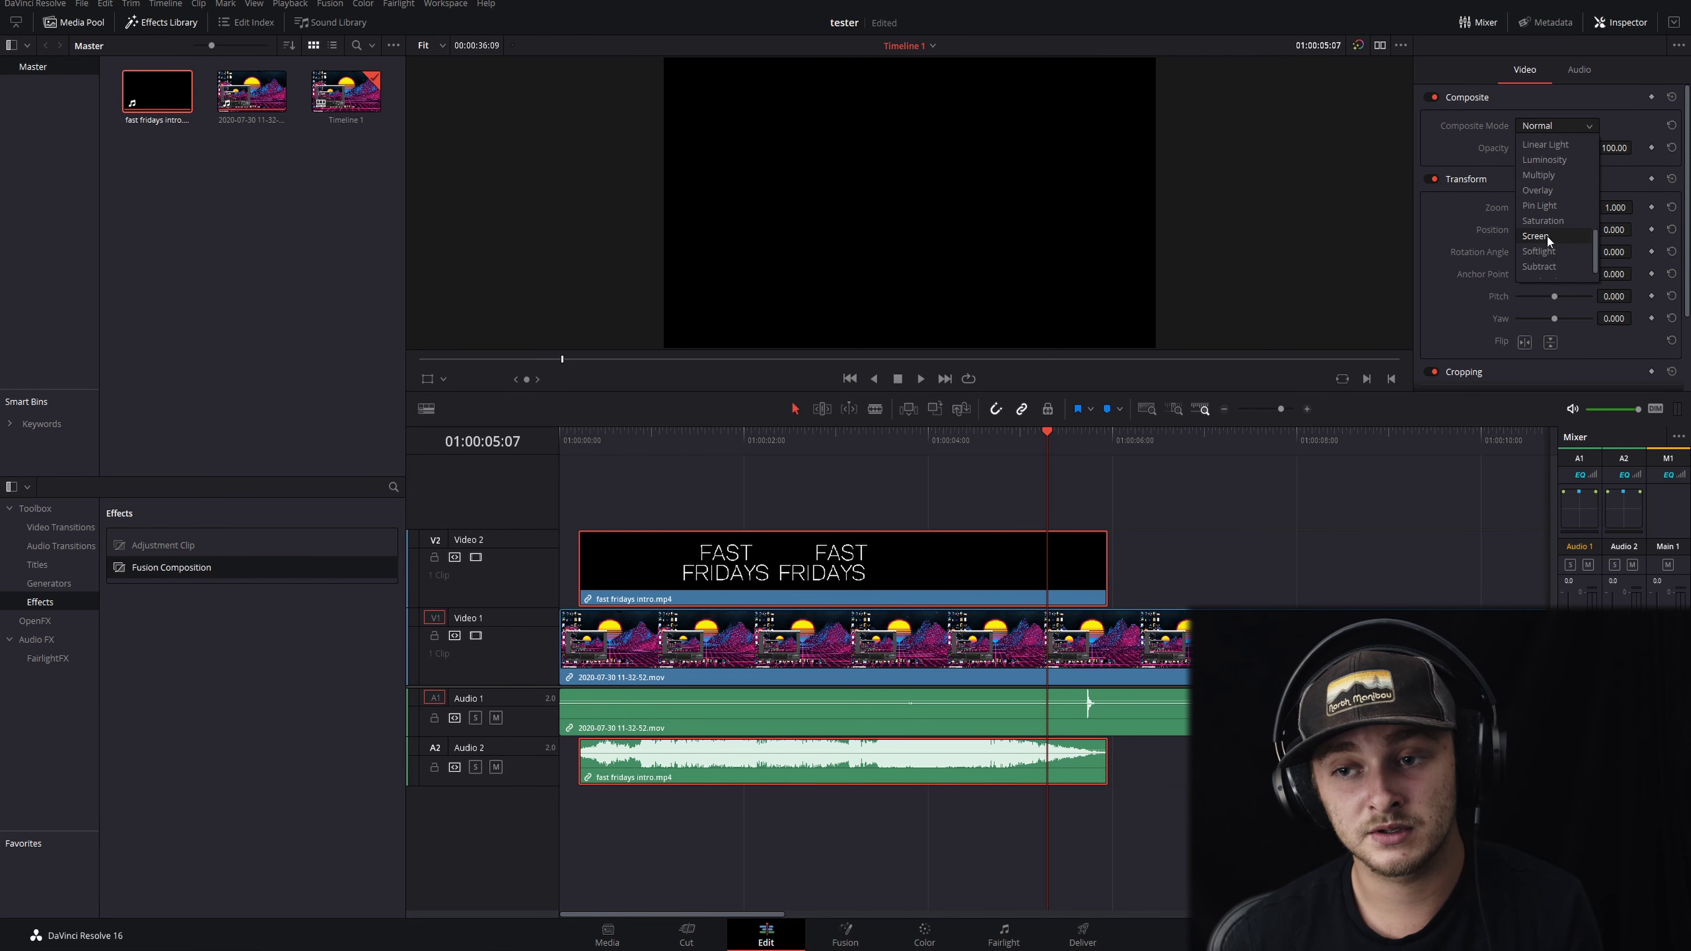
left_click(1547, 237)
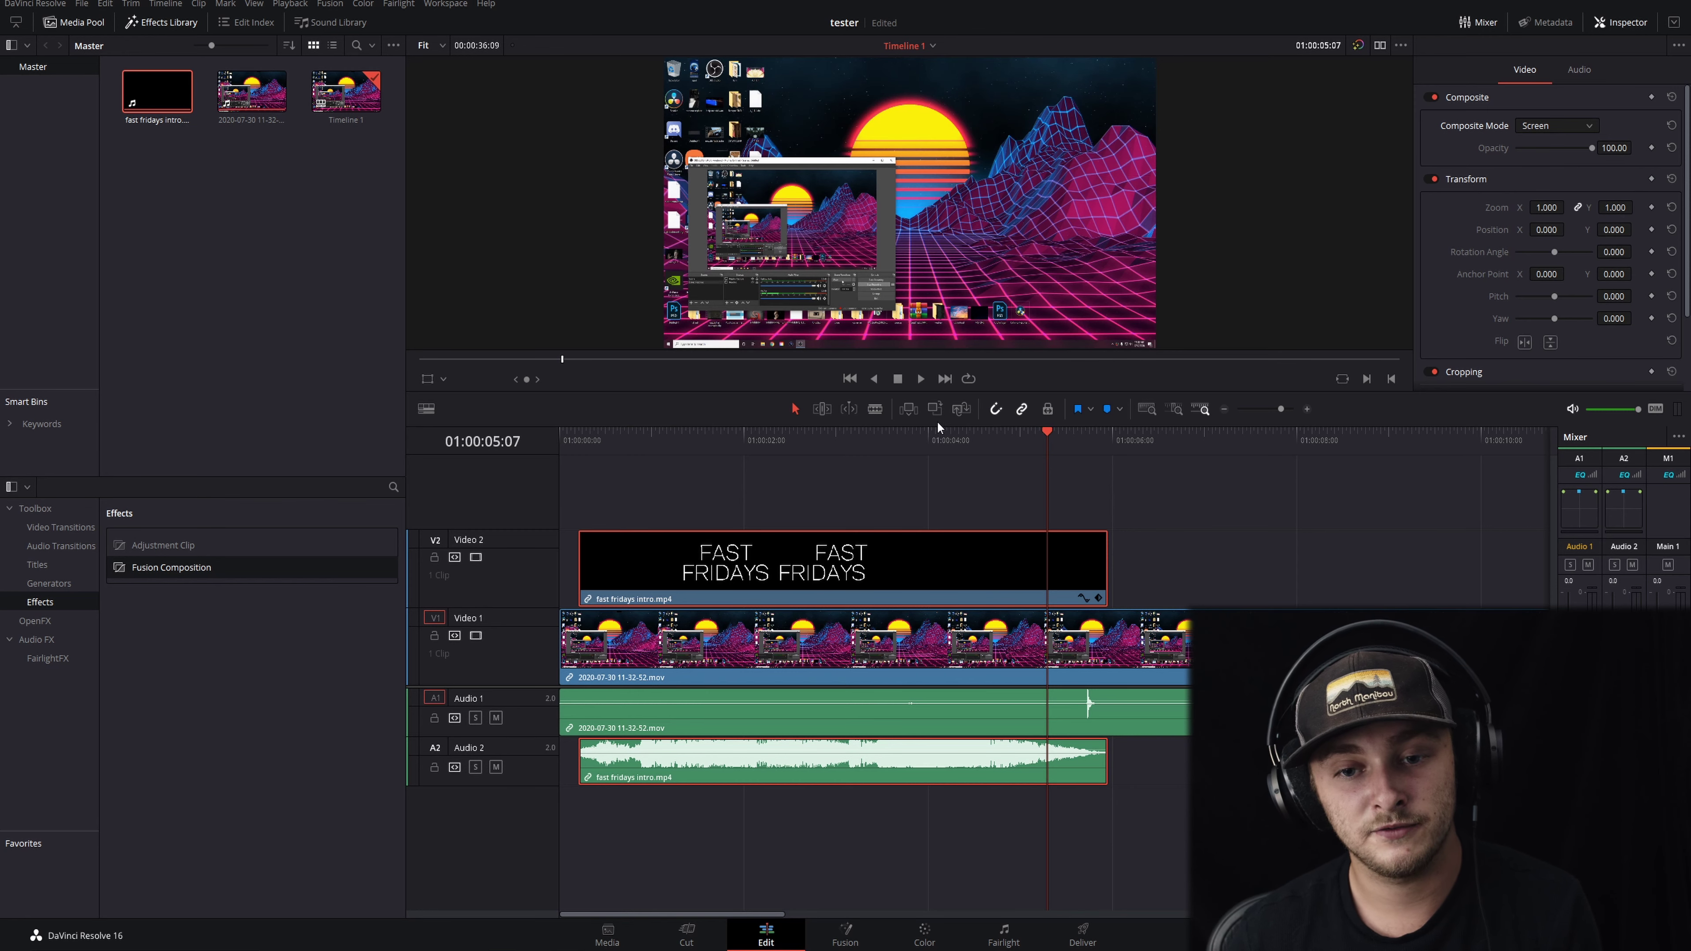
left_click_drag(737, 451, 616, 457)
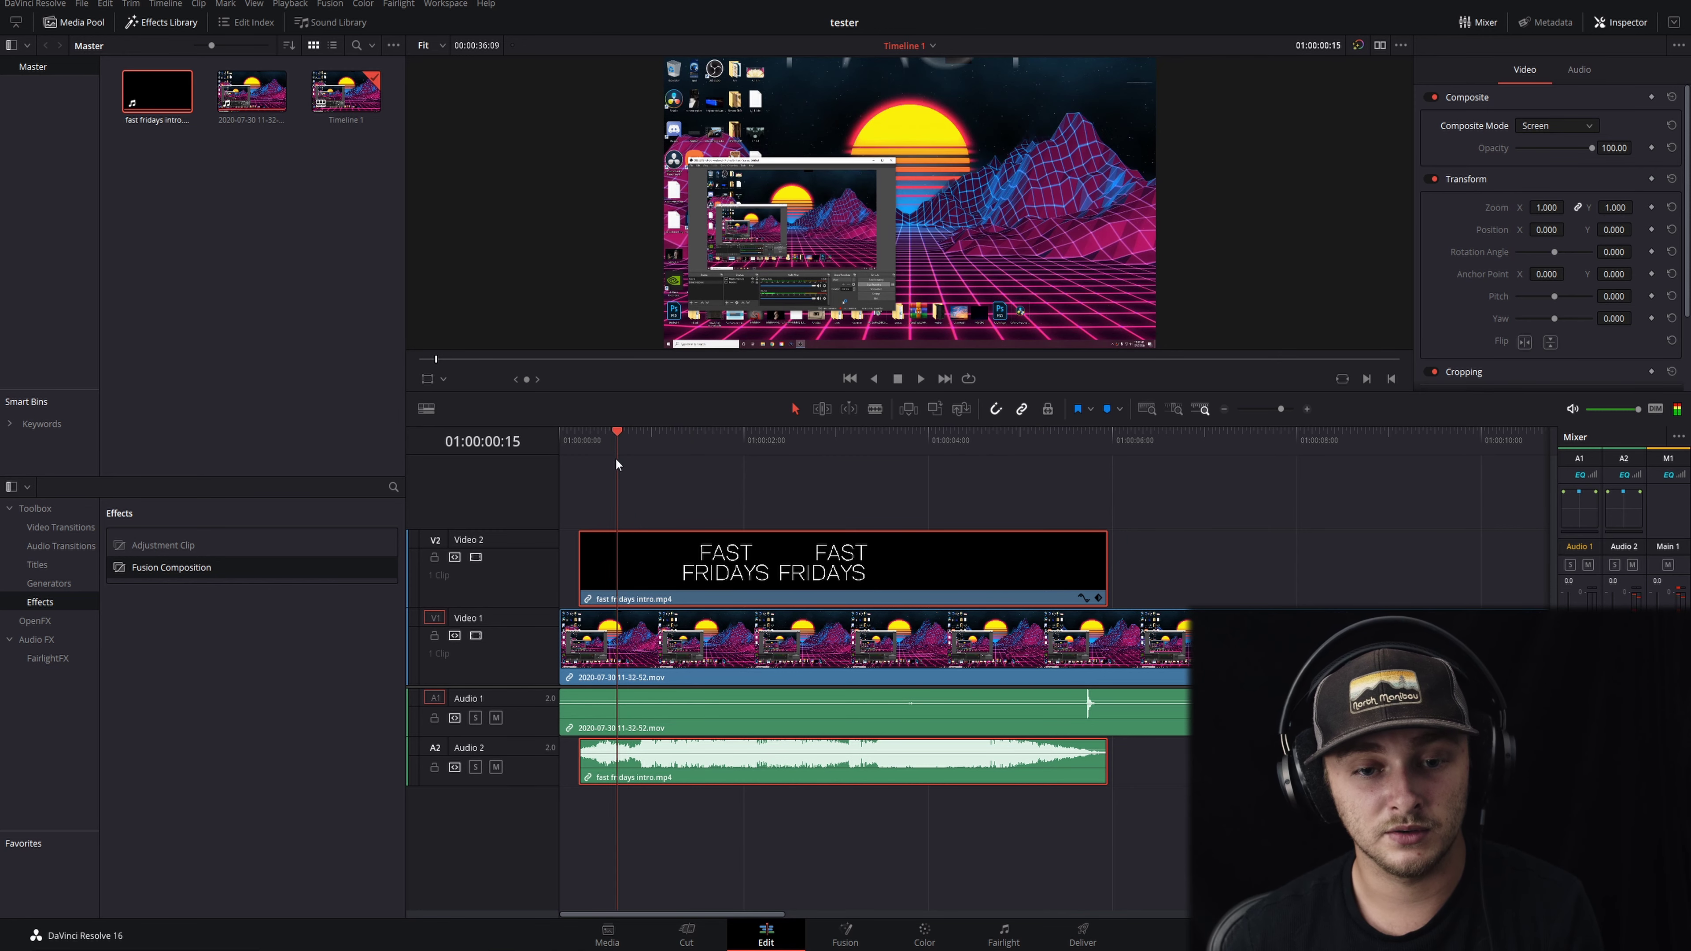
left_click_drag(745, 643, 1033, 643)
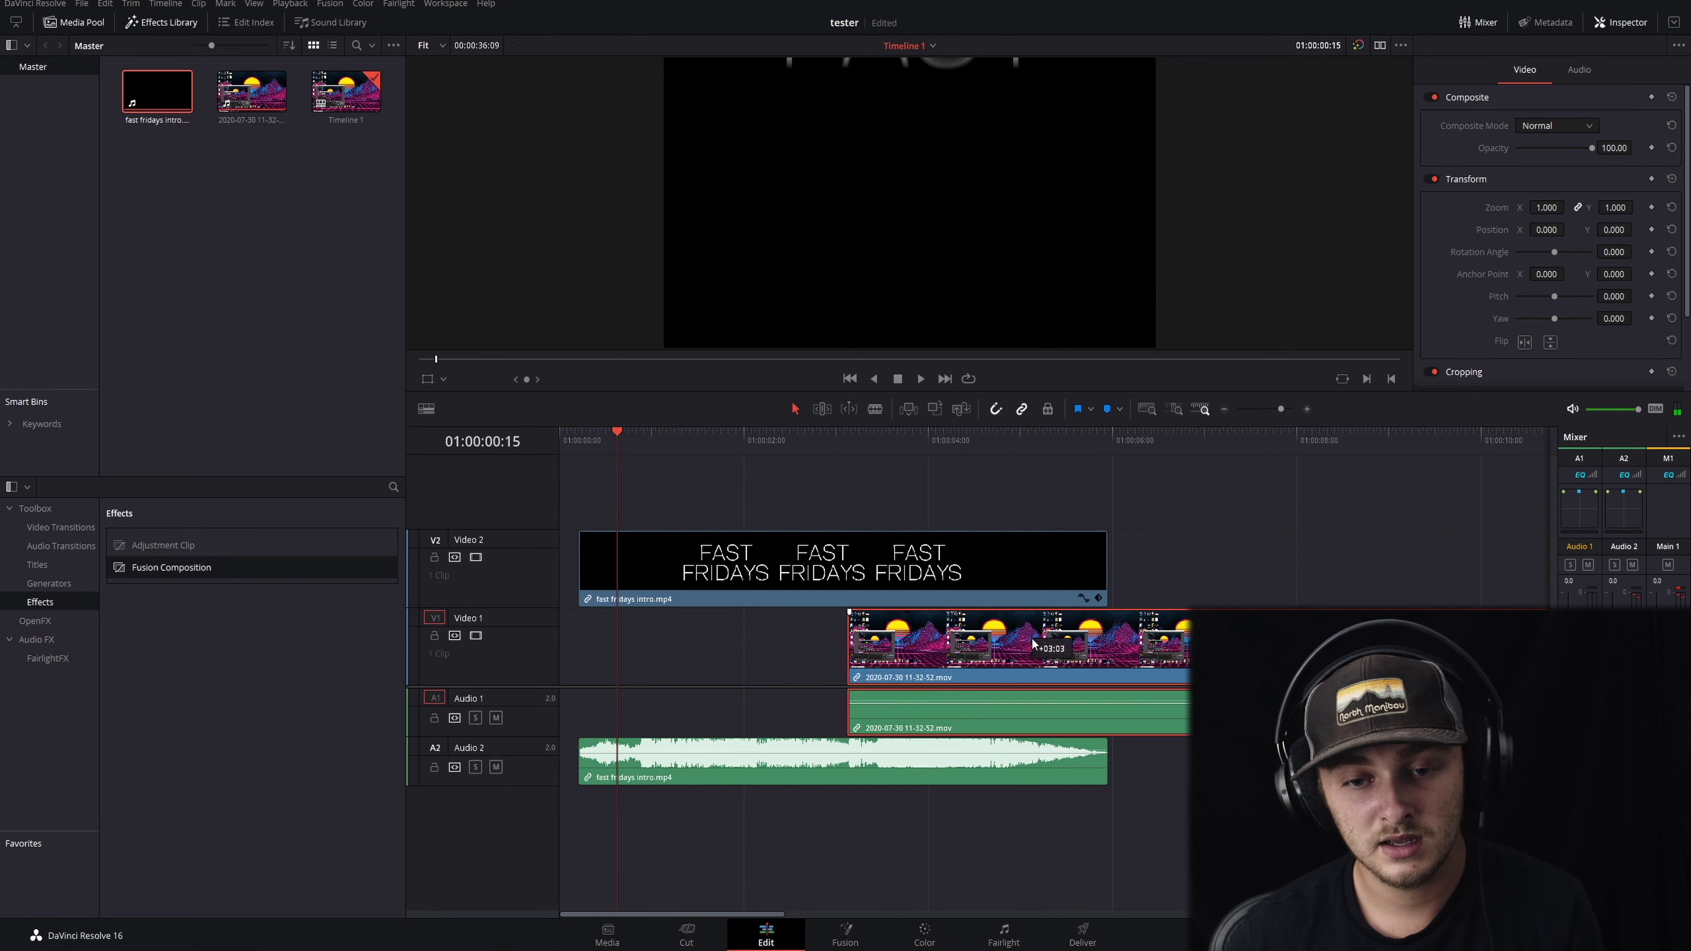
key("space")
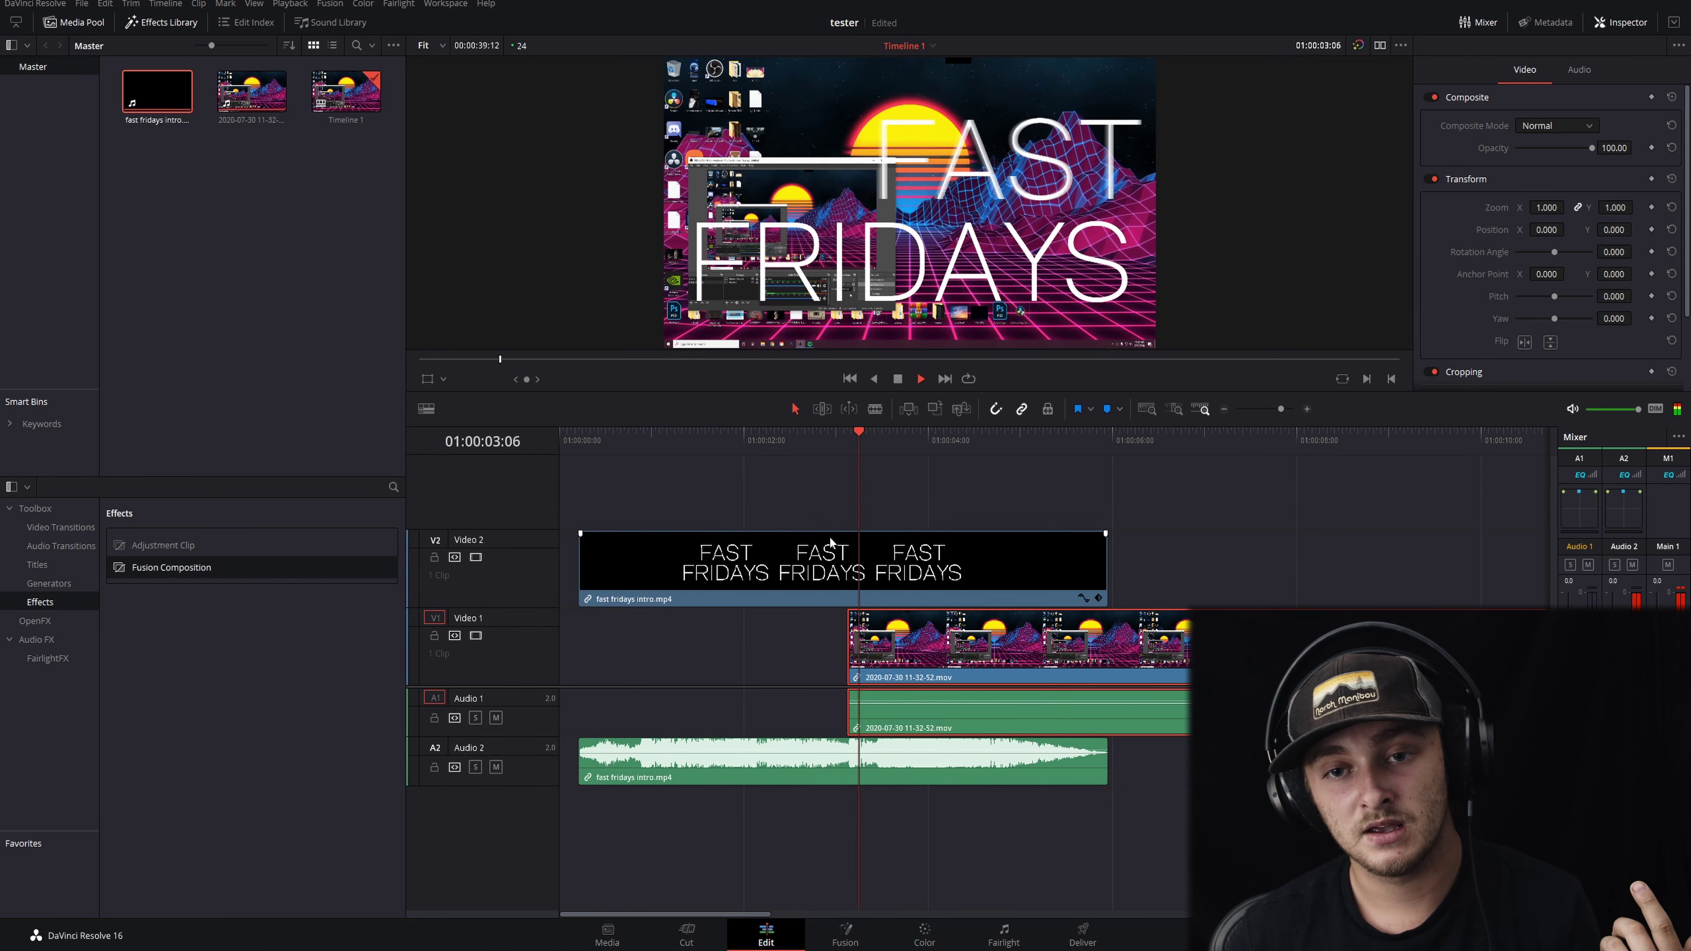
key("space")
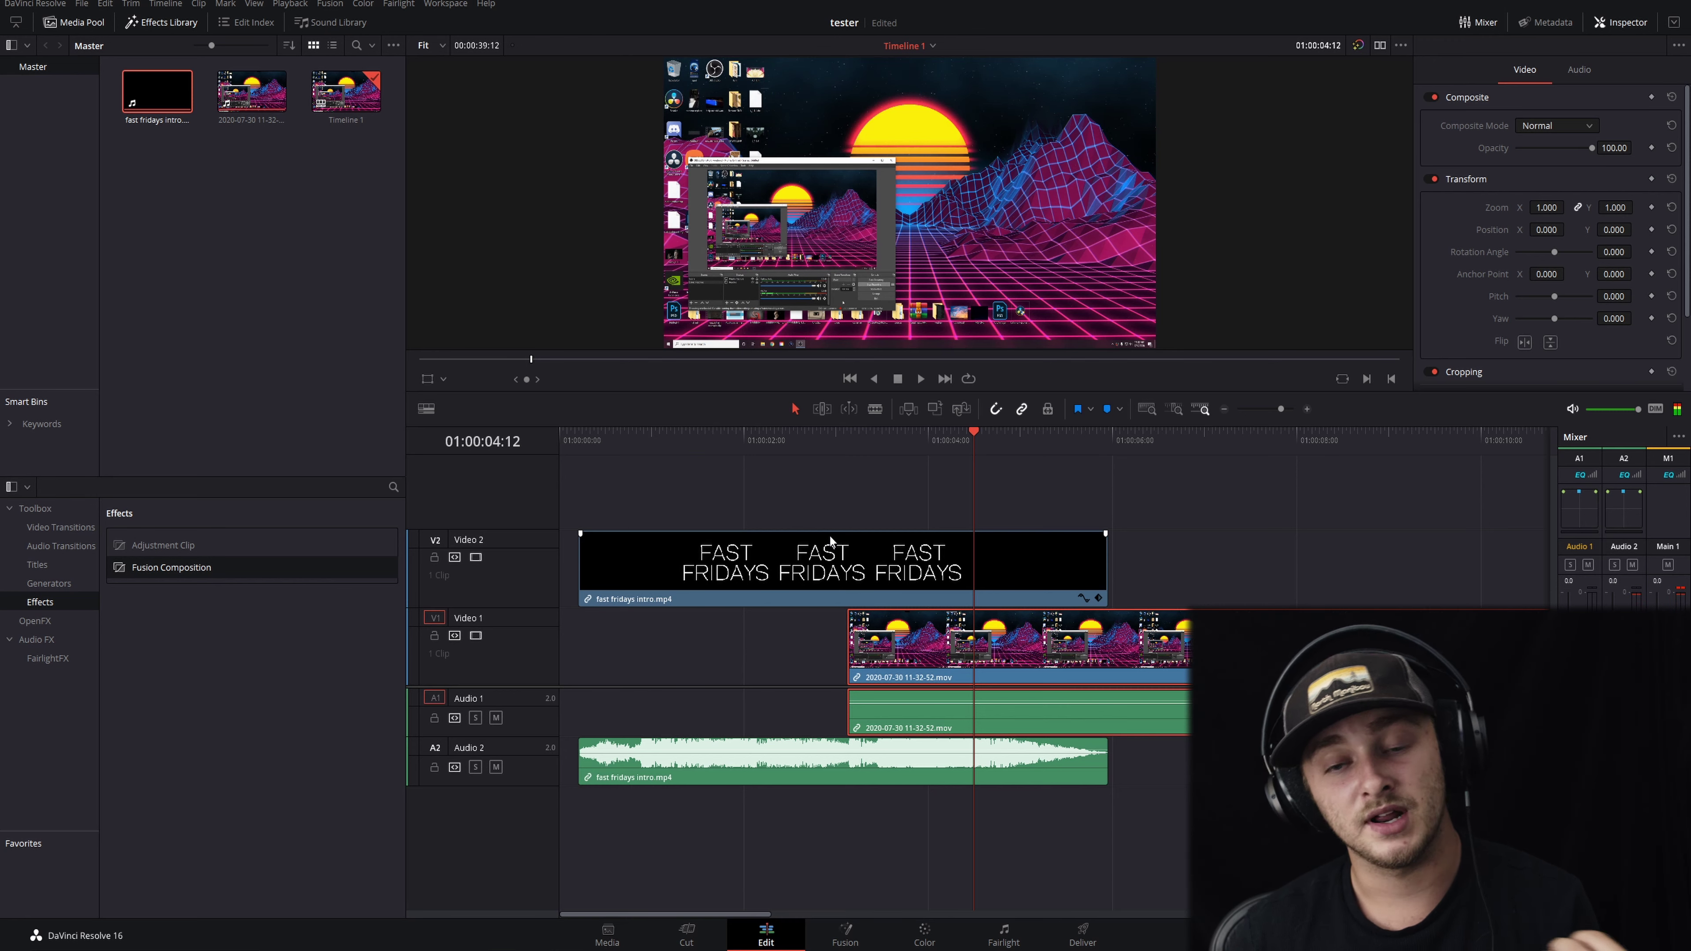
left_click_drag(828, 451, 725, 435)
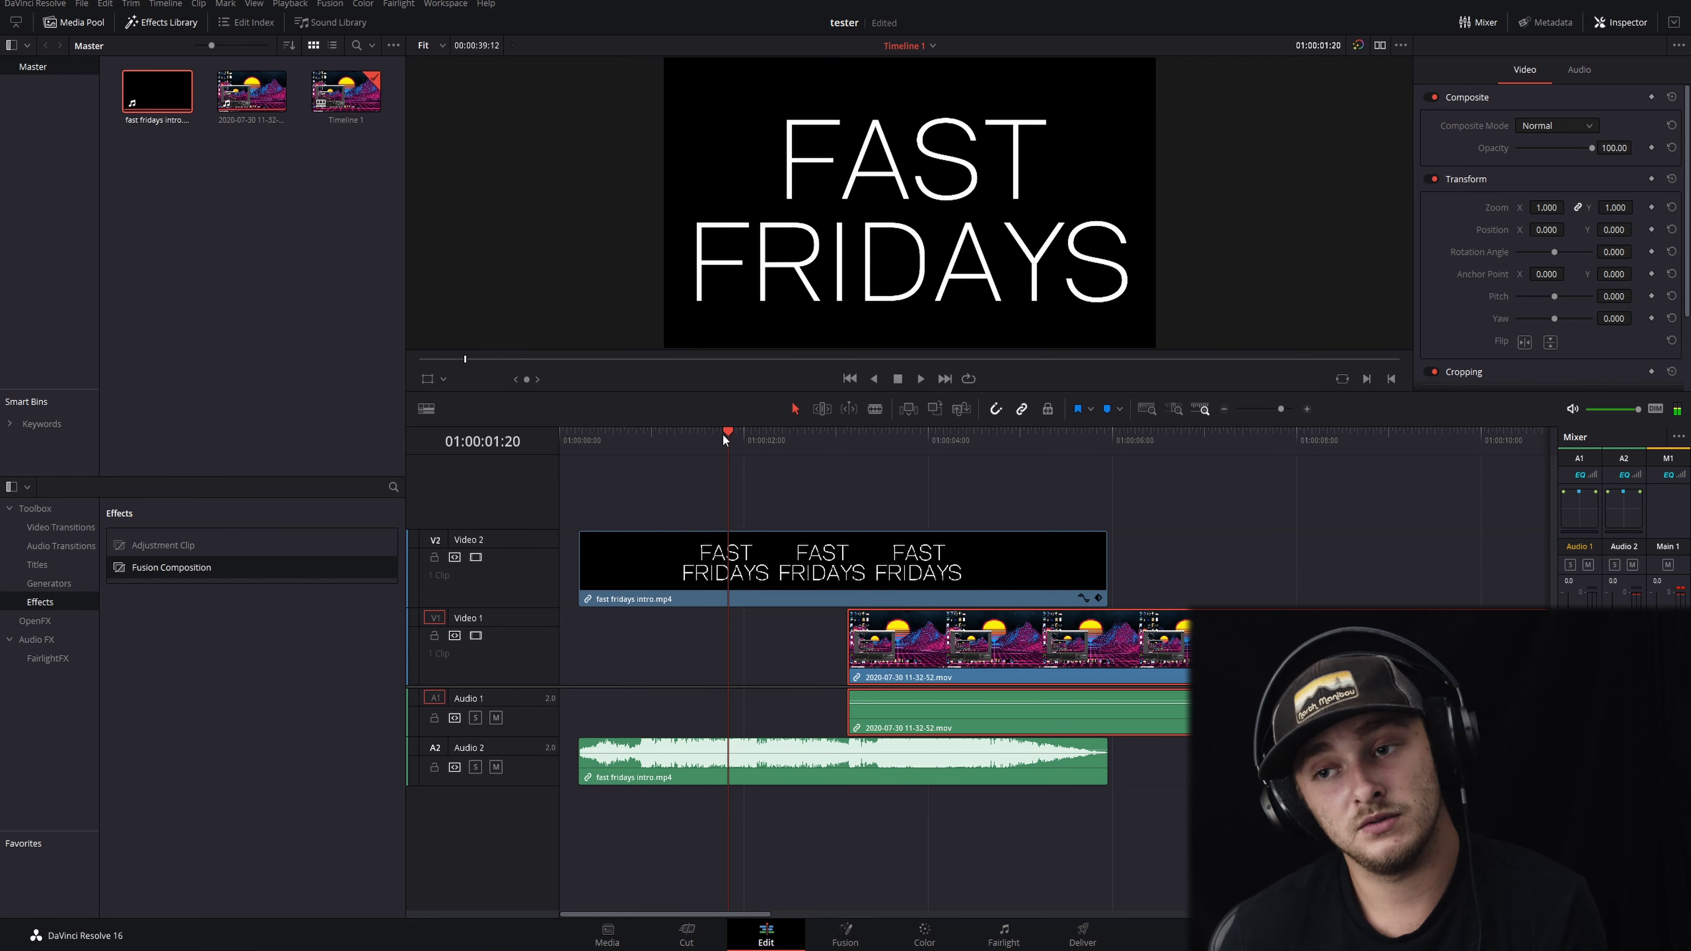